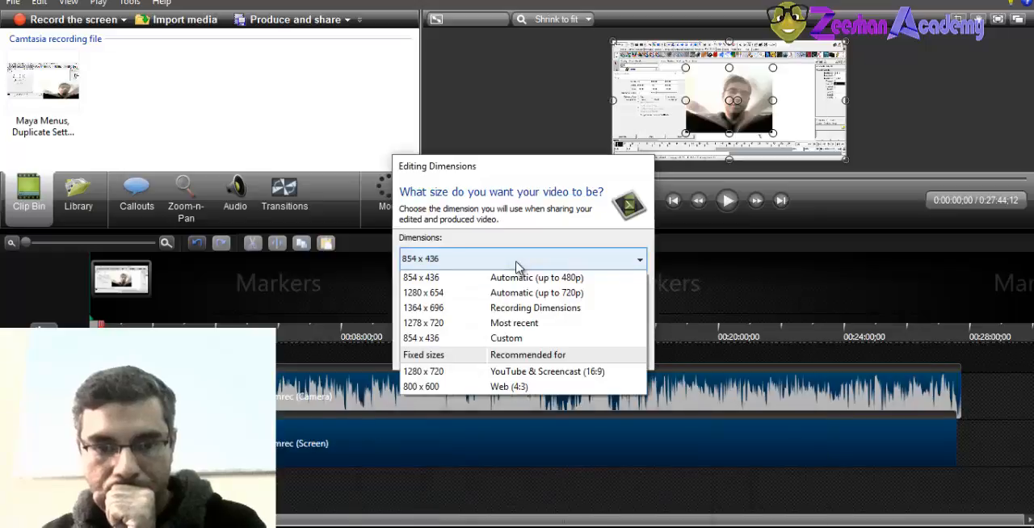
# Set the video's editing dimensions to 1280 x 654, Automatic (up to 720p), and switch to the Maya hut scene
pyautogui.click(540, 289)
pyautogui.click(554, 355)
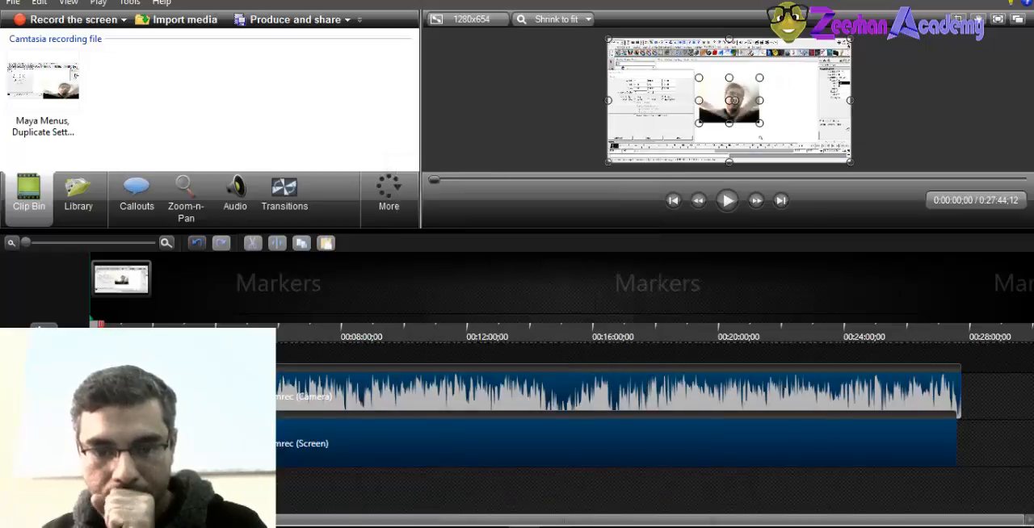
pyautogui.click(561, 498)
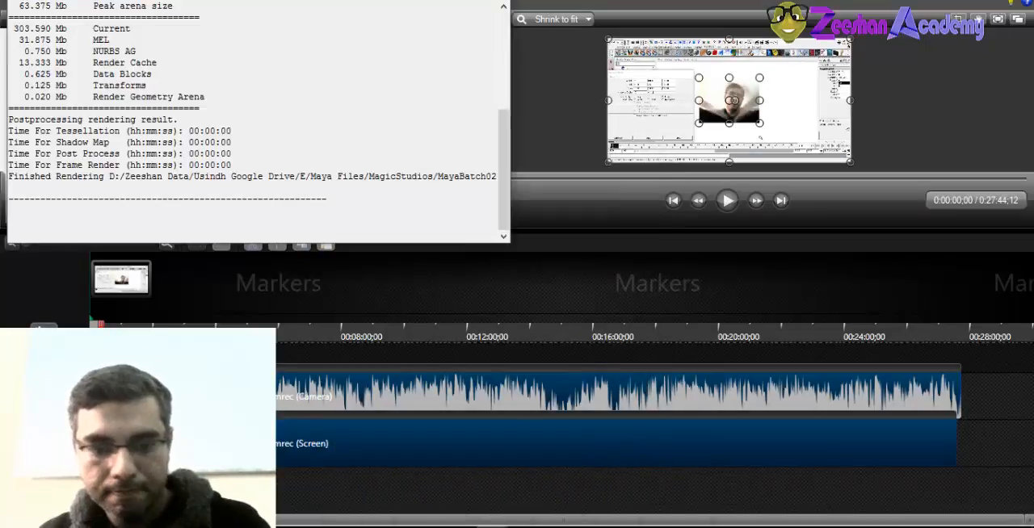
pyautogui.click(407, 475)
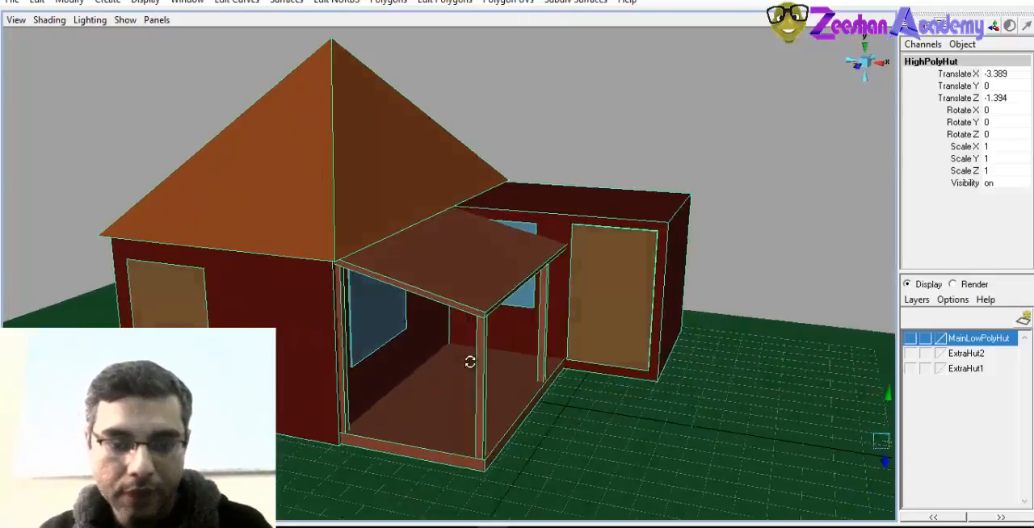
# Select Room2, the box-shaped side room of the hut
pyautogui.keyDown('alt'); pyautogui.moveTo(470, 362); pyautogui.dragTo(452, 345); pyautogui.keyUp('alt')
pyautogui.click(342, 205)
pyautogui.click(729, 235)
pyautogui.keyDown('alt'); pyautogui.moveTo(730, 235); pyautogui.dragTo(588, 347); pyautogui.keyUp('alt')
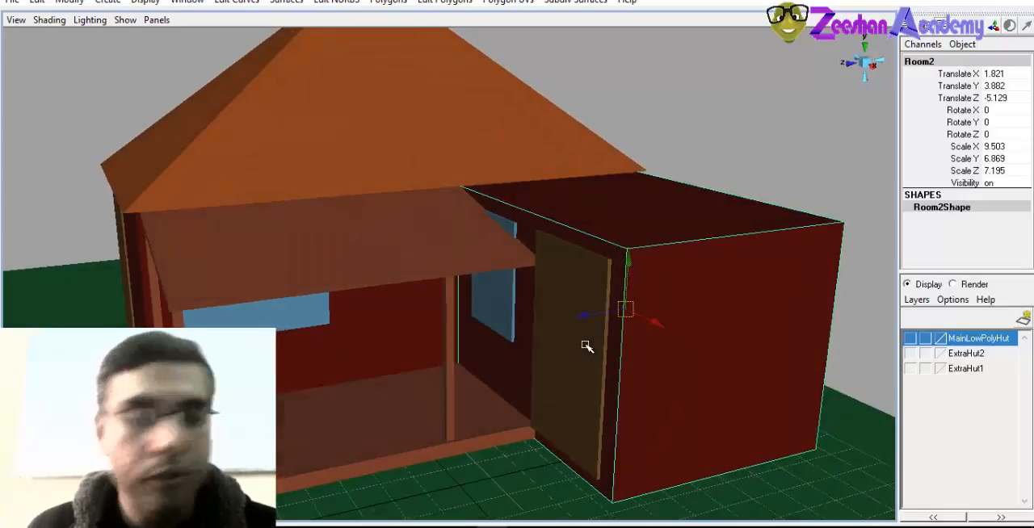
# Tear off the Edit Polygons commands as a floating window and place it beside the hut in the viewport
pyautogui.click(378, 2)
pyautogui.moveTo(338, 4)
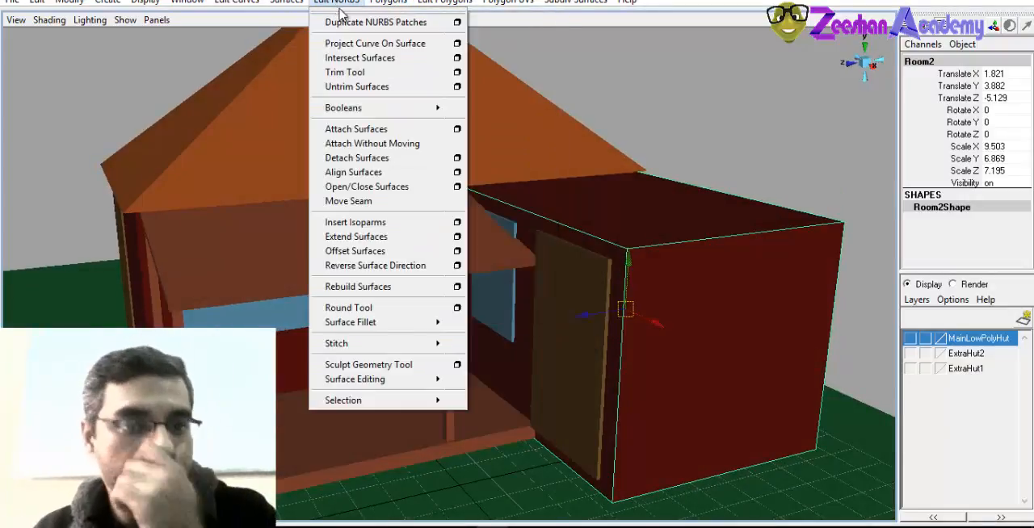
pyautogui.moveTo(459, 3)
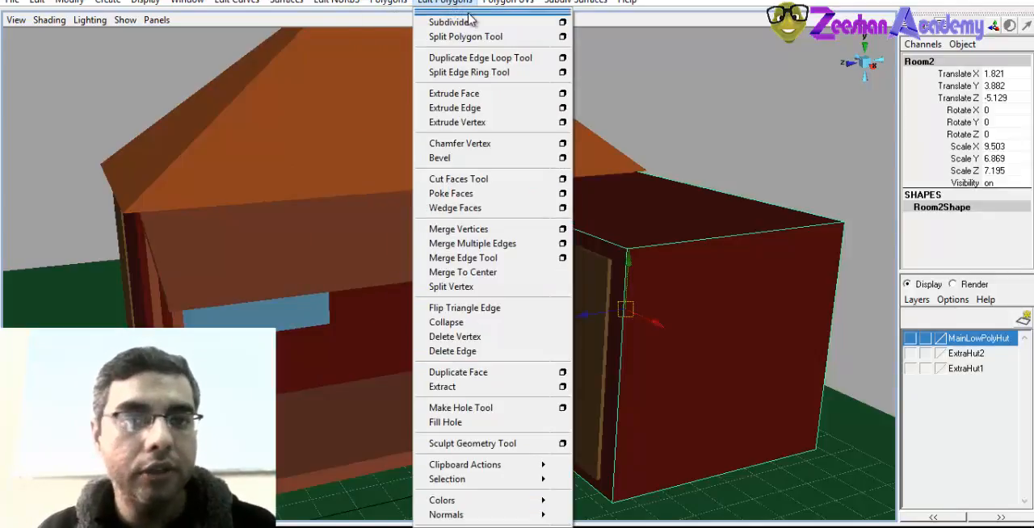
pyautogui.click(471, 13)
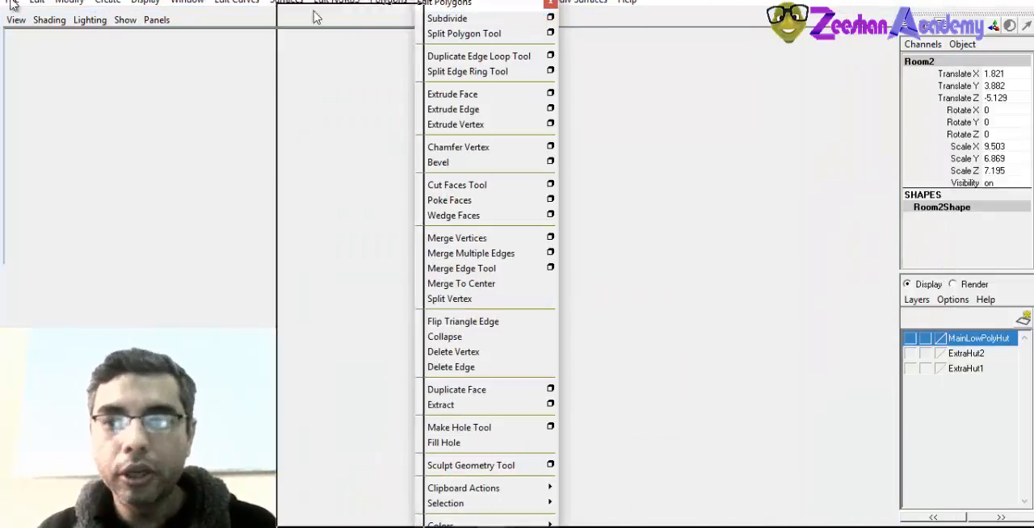
pyautogui.moveTo(114, 0); pyautogui.dragTo(86, 1)
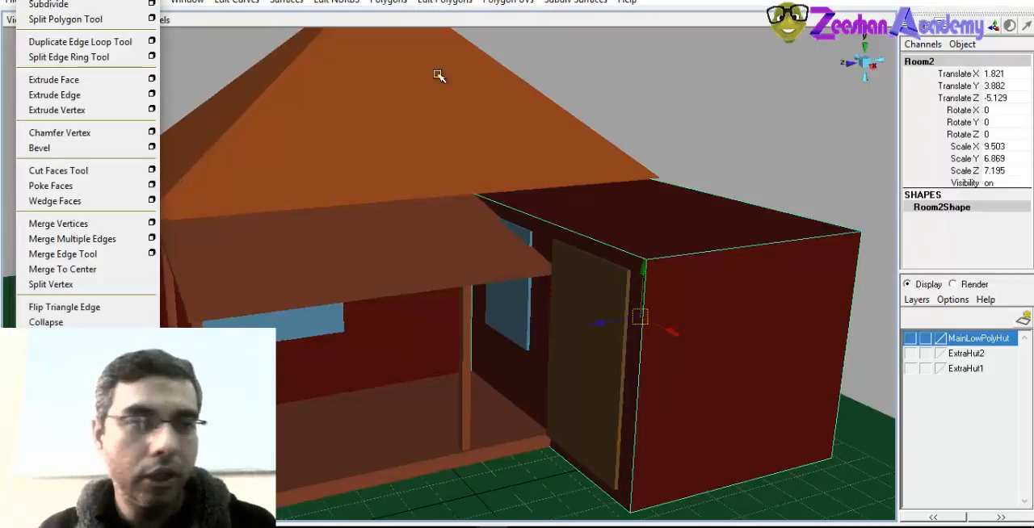
pyautogui.click(445, 2)
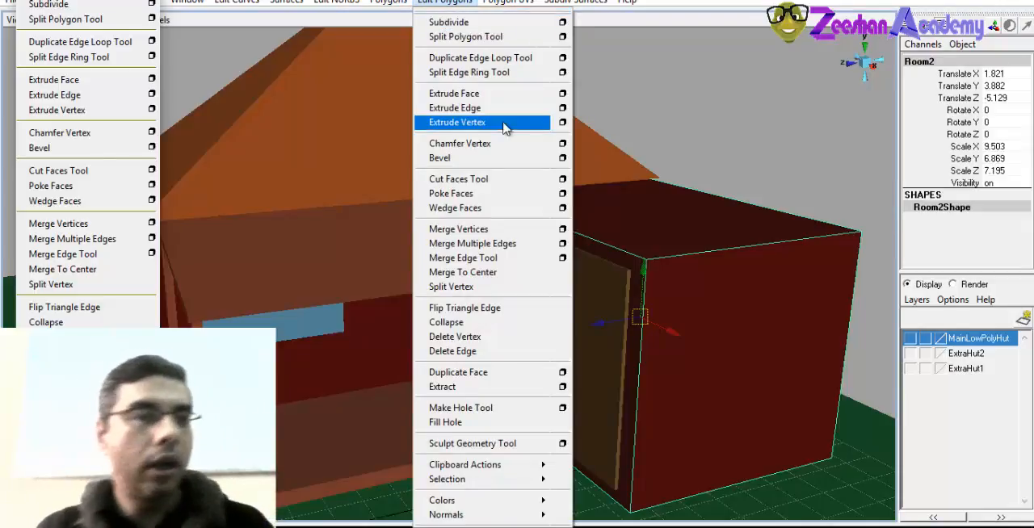
pyautogui.click(373, 157)
pyautogui.click(440, 3)
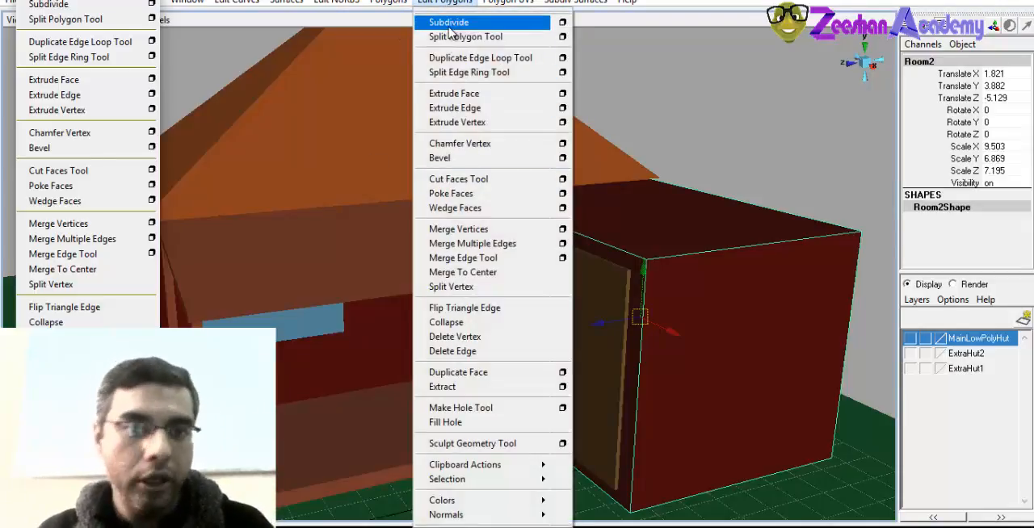
pyautogui.click(434, 4)
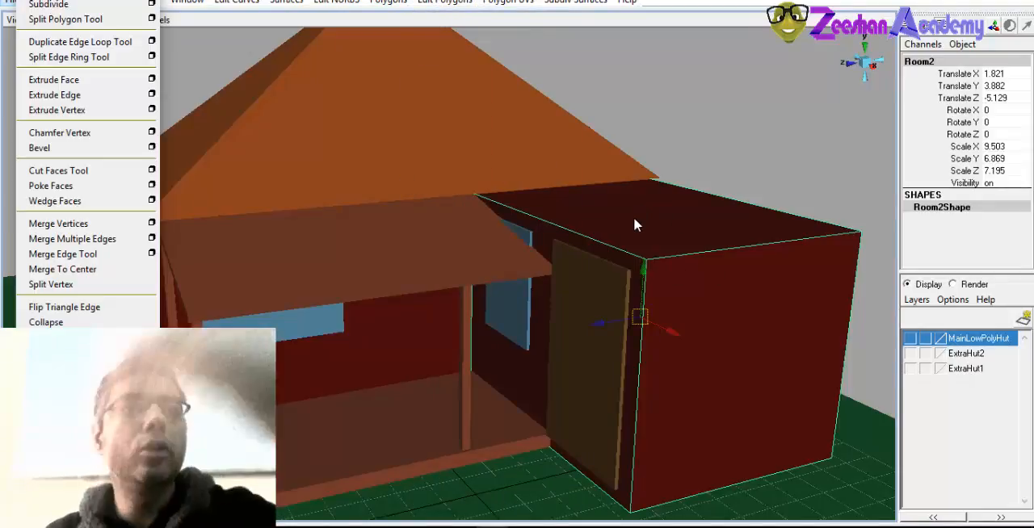
# Bevel the edges of the Room2 box
pyautogui.keyDown('alt'); pyautogui.moveTo(682, 278); pyautogui.dragTo(712, 231); pyautogui.keyUp('alt')
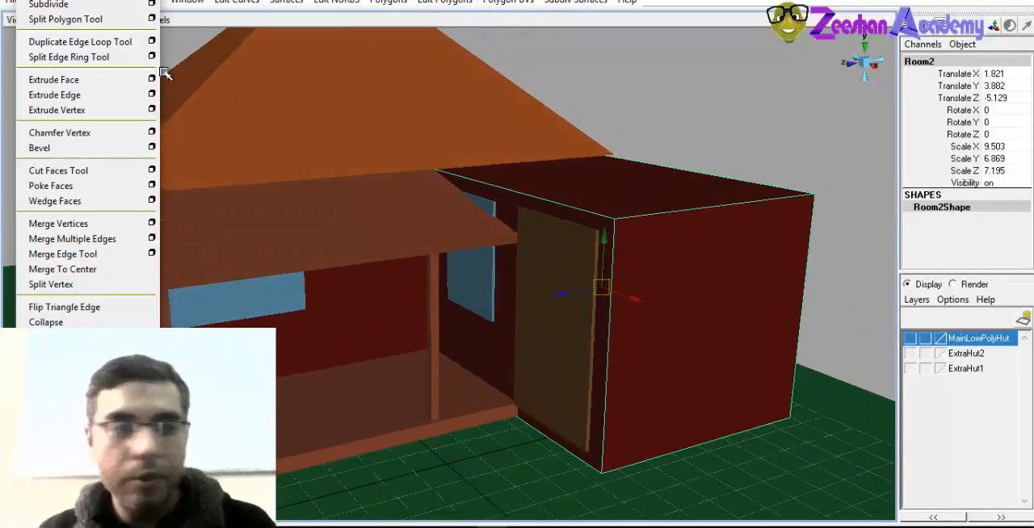
pyautogui.keyDown('alt'); pyautogui.moveTo(672, 320); pyautogui.dragTo(767, 346, button='right'); pyautogui.keyUp('alt')
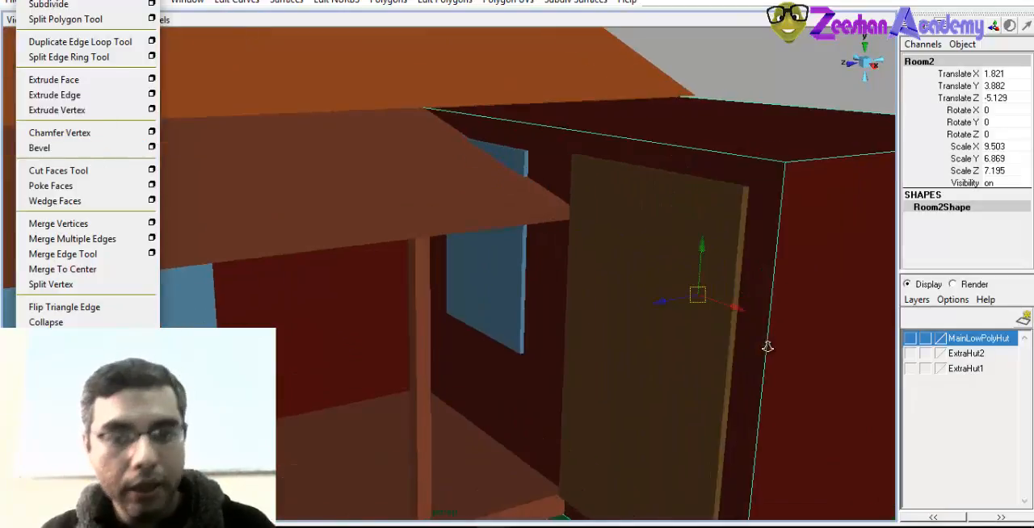
pyautogui.keyDown('alt'); pyautogui.moveTo(768, 347); pyautogui.dragTo(584, 296); pyautogui.keyUp('alt')
pyautogui.press('space')
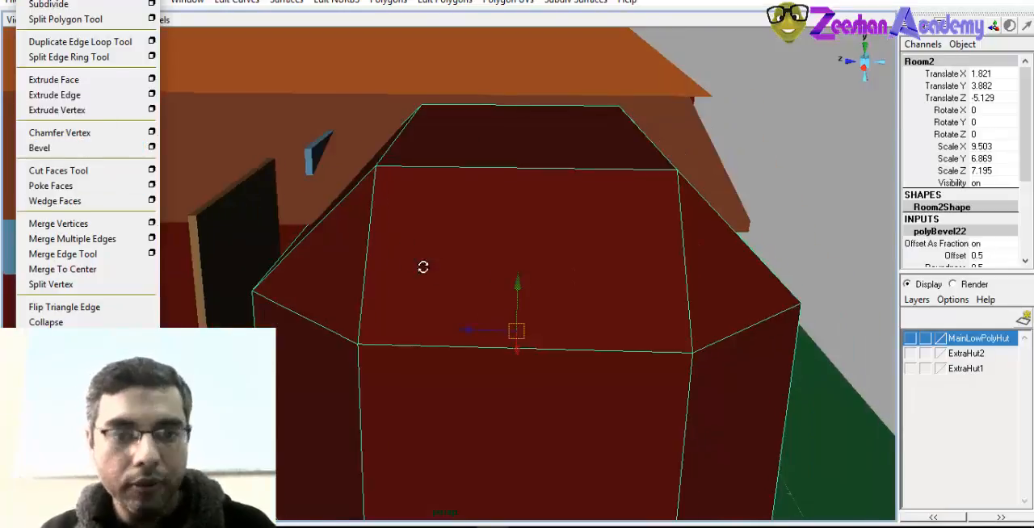
pyautogui.keyDown('alt'); pyautogui.moveTo(422, 267); pyautogui.dragTo(586, 167); pyautogui.keyUp('alt')
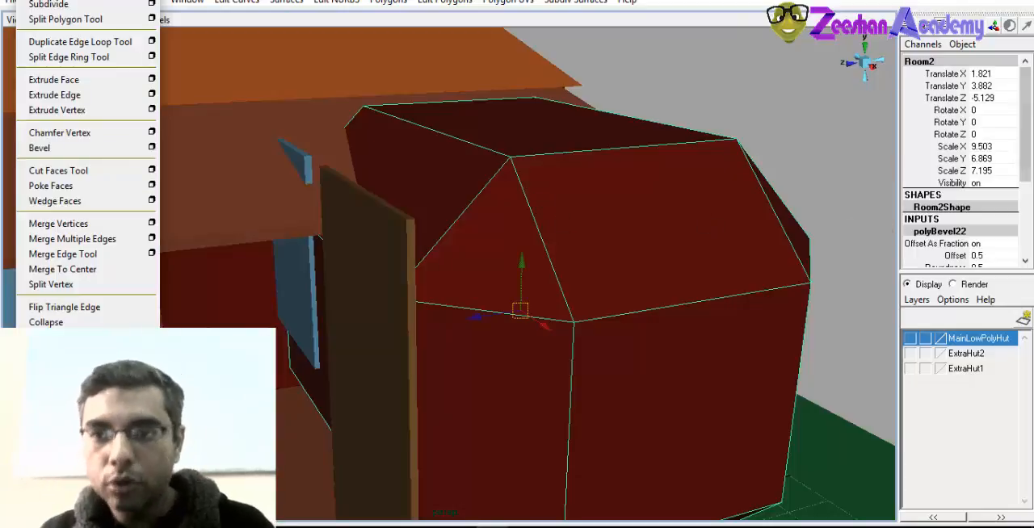
# Reduce the Room2 bevel's offset to 0.02
pyautogui.scroll(-3, 957, 178)
pyautogui.click(955, 170)
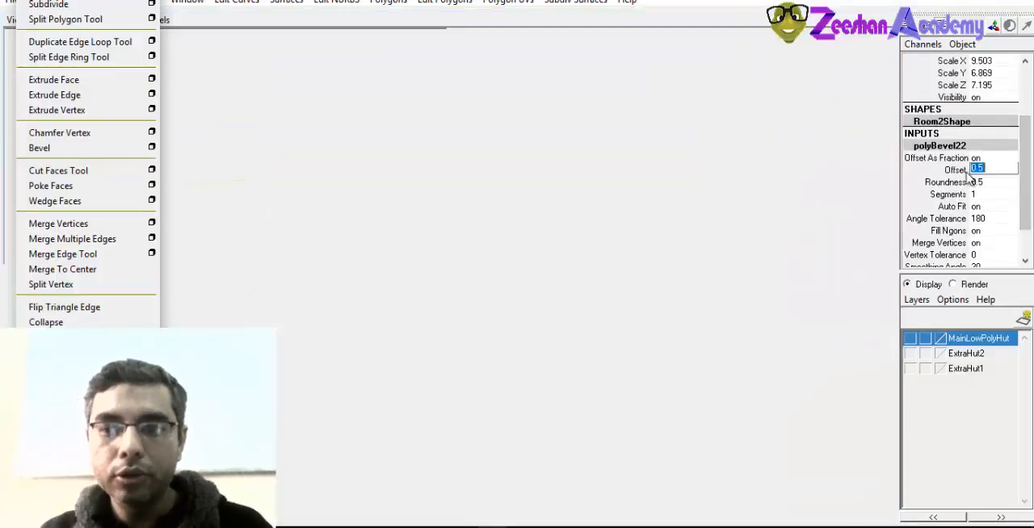
pyautogui.keyDown('alt'); pyautogui.moveTo(640, 234); pyautogui.dragTo(597, 215, button='middle'); pyautogui.keyUp('alt')
pyautogui.click(961, 183)
pyautogui.click(961, 196)
pyautogui.click(955, 169)
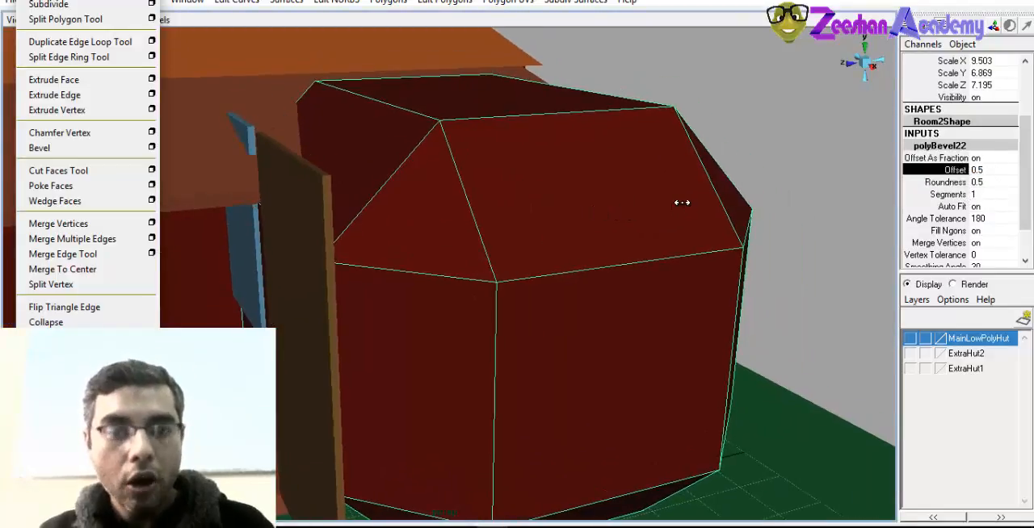
pyautogui.moveTo(681, 202); pyautogui.dragTo(646, 201, button='middle')
pyautogui.moveTo(582, 253)
pyautogui.keyDown('alt'); pyautogui.mouseDown()
pyautogui.moveTo(600, 244)
pyautogui.moveTo(598, 253)
pyautogui.mouseUp(); pyautogui.keyUp('alt')
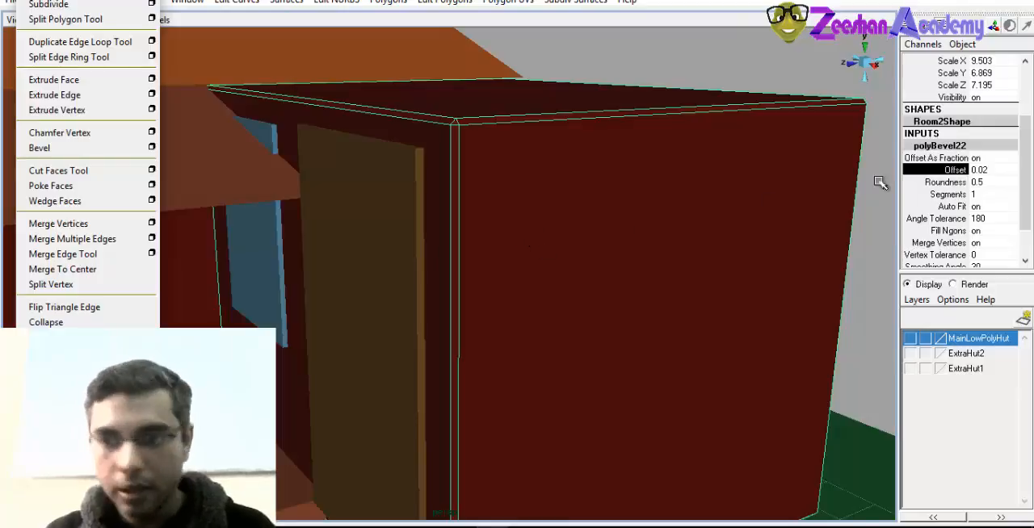
# Lower the Room2 bevel's offset to 0.01
pyautogui.keyDown('alt'); pyautogui.moveTo(646, 234); pyautogui.dragTo(704, 256); pyautogui.keyUp('alt')
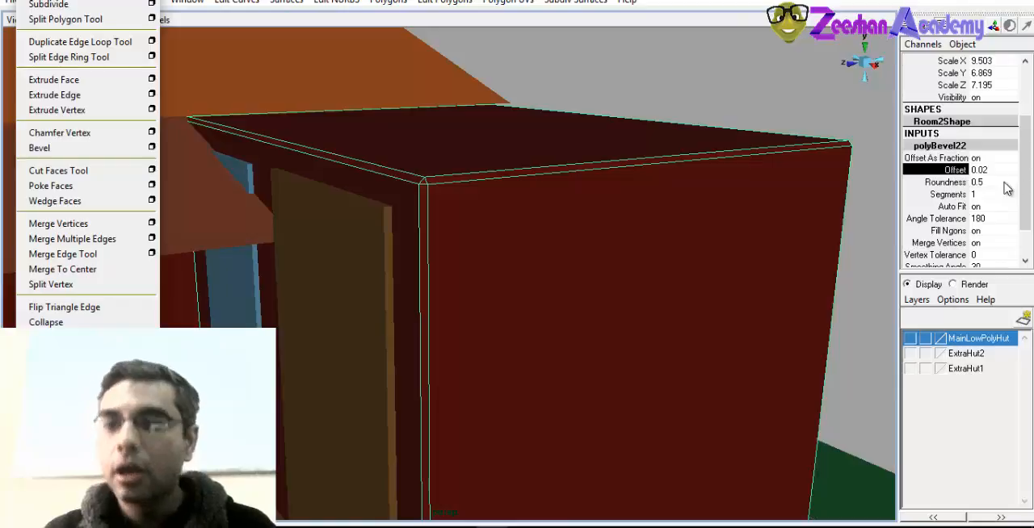
pyautogui.keyDown('alt'); pyautogui.moveTo(597, 202); pyautogui.dragTo(568, 229, button='middle'); pyautogui.keyUp('alt')
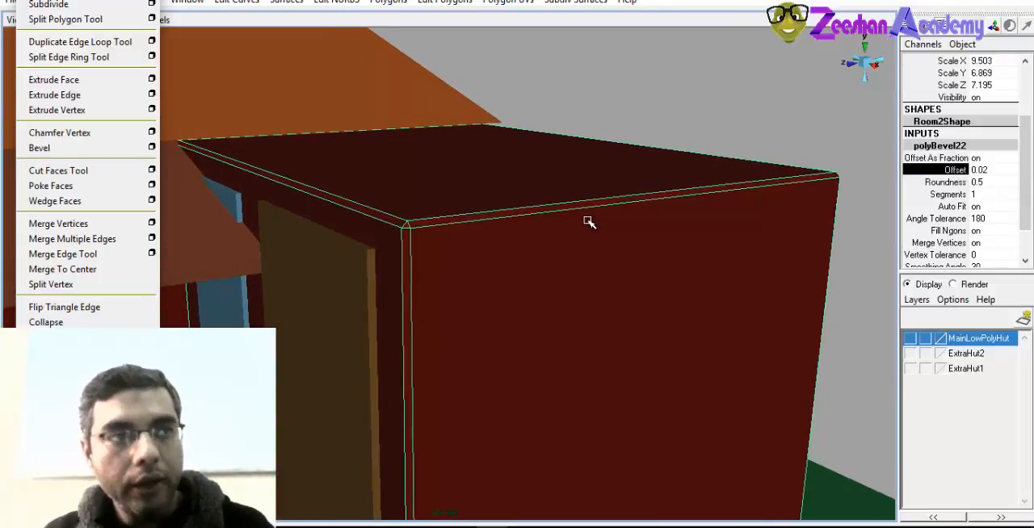
pyautogui.moveTo(592, 214)
pyautogui.mouseDown(button='middle')
pyautogui.moveTo(577, 213)
pyautogui.moveTo(609, 208)
pyautogui.moveTo(604, 228)
pyautogui.moveTo(567, 219)
pyautogui.moveTo(594, 221)
pyautogui.mouseUp(button='middle')
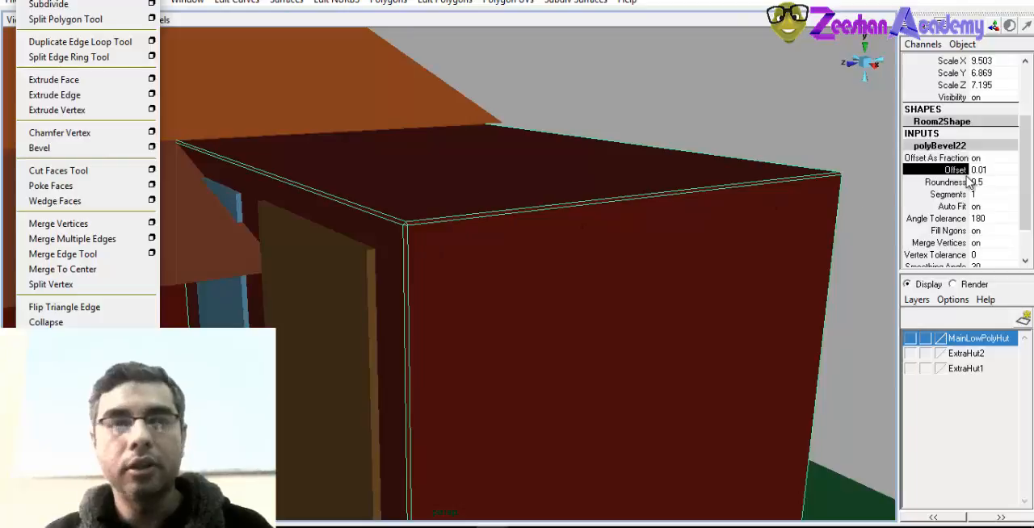
pyautogui.moveTo(1031, 168)
pyautogui.mouseDown()
pyautogui.moveTo(1031, 193)
pyautogui.moveTo(1030, 122)
pyautogui.moveTo(1031, 150)
pyautogui.mouseUp()
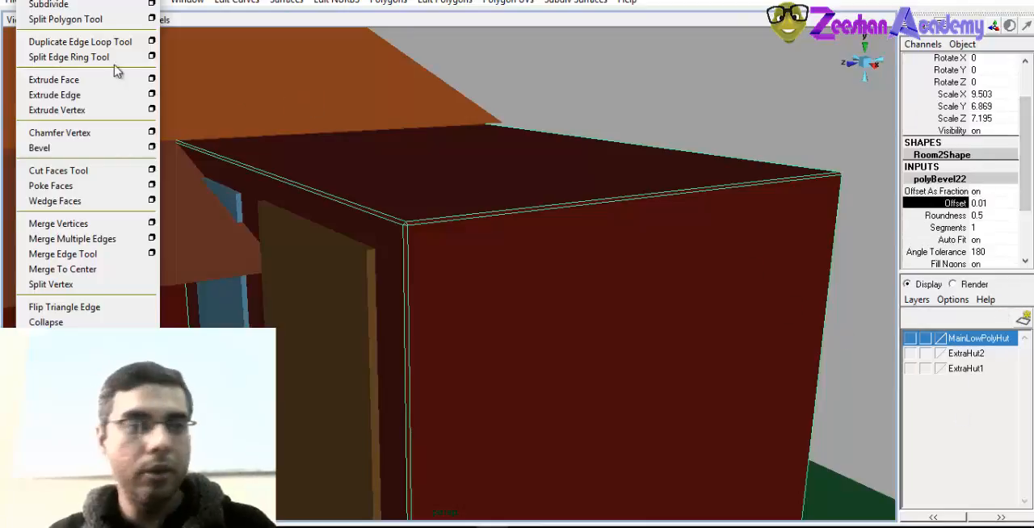
pyautogui.moveTo(1030, 113); pyautogui.dragTo(1022, 193)
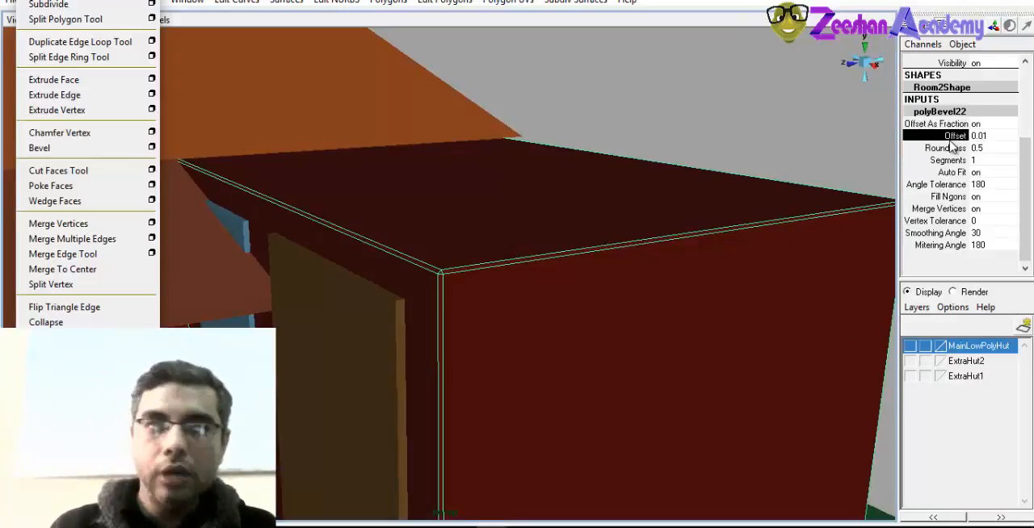
pyautogui.keyDown('shift'); pyautogui.click(945, 148); pyautogui.keyUp('shift')
pyautogui.moveTo(506, 321); pyautogui.dragTo(558, 294, button='middle')
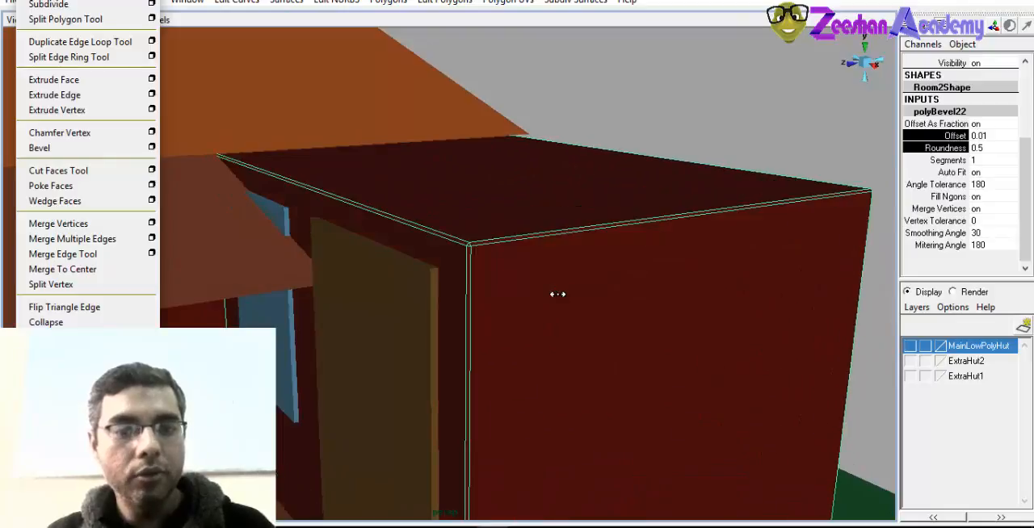
pyautogui.keyDown('alt'); pyautogui.moveTo(619, 291); pyautogui.dragTo(574, 284); pyautogui.keyUp('alt')
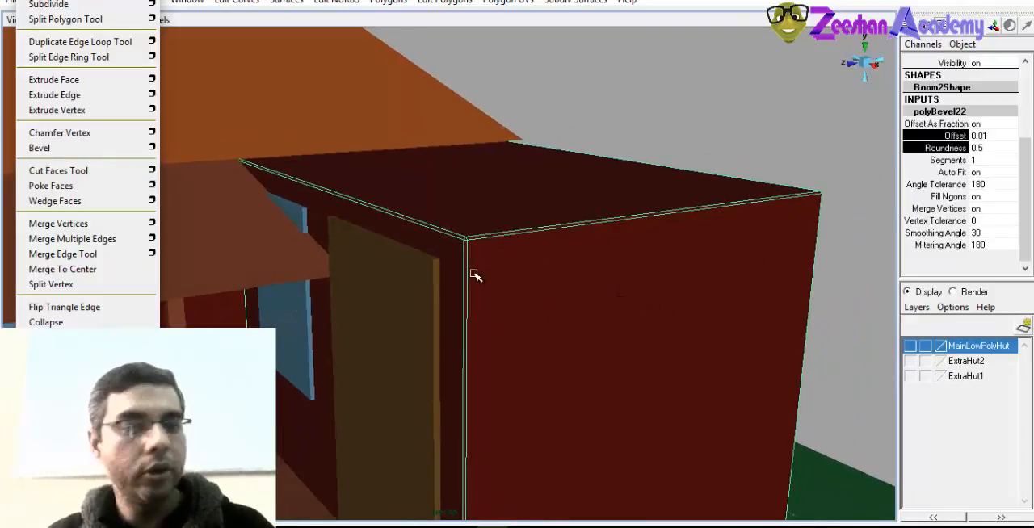
# Select the main hut walls and bevel their edges
pyautogui.keyDown('alt'); pyautogui.moveTo(474, 275); pyautogui.dragTo(348, 274); pyautogui.keyUp('alt')
pyautogui.keyDown('alt'); pyautogui.moveTo(348, 275); pyautogui.dragTo(446, 330, button='middle'); pyautogui.keyUp('alt')
pyautogui.keyDown('alt'); pyautogui.moveTo(447, 329); pyautogui.dragTo(383, 325, button='right'); pyautogui.keyUp('alt')
pyautogui.click(353, 323)
pyautogui.keyDown('alt'); pyautogui.moveTo(353, 325); pyautogui.dragTo(377, 399); pyautogui.keyUp('alt')
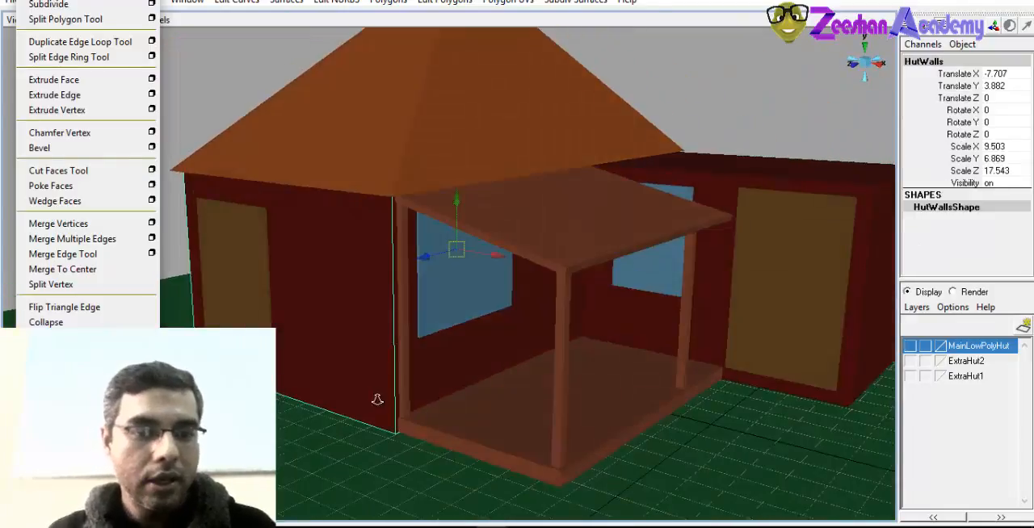
pyautogui.click(39, 147)
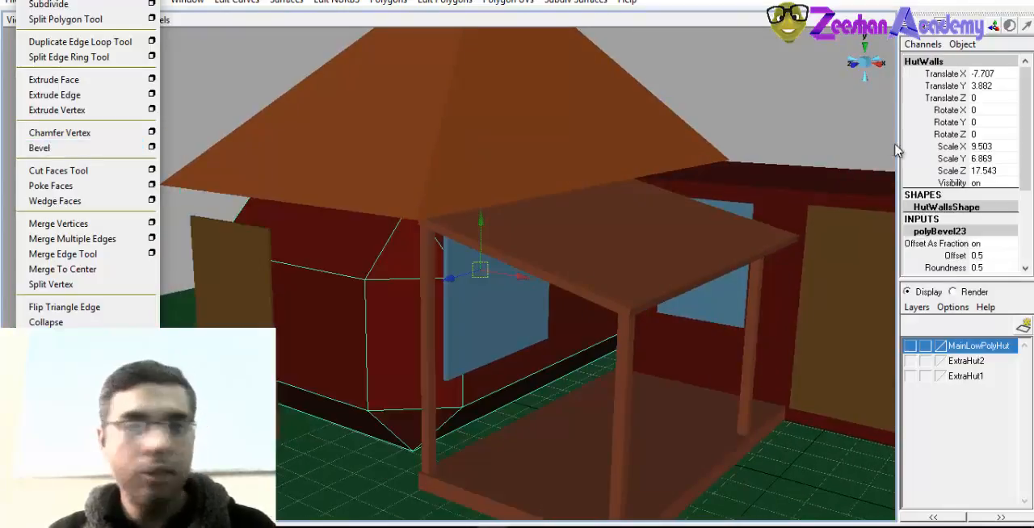
pyautogui.click(991, 255)
pyautogui.keyDown('alt'); pyautogui.moveTo(505, 270); pyautogui.dragTo(583, 279, button='right'); pyautogui.keyUp('alt')
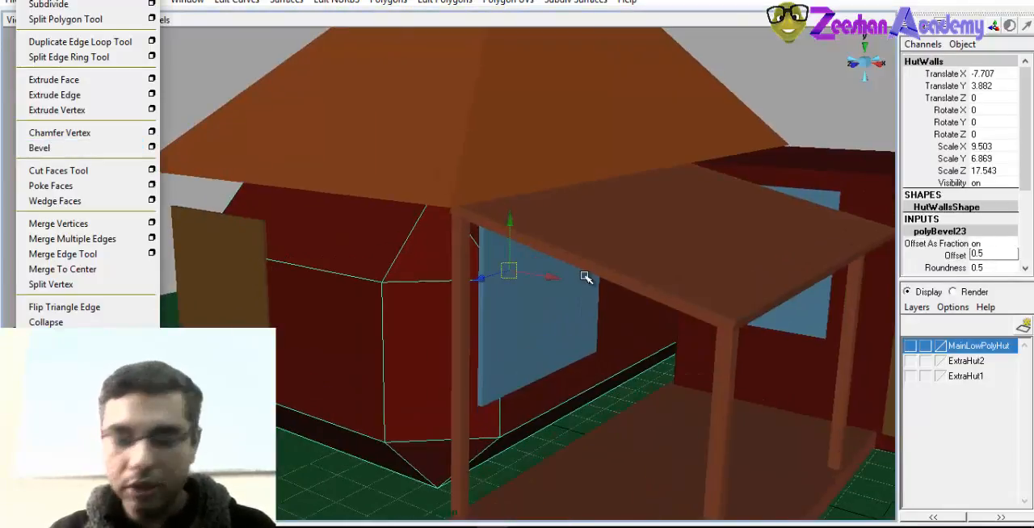
pyautogui.press('Delete')
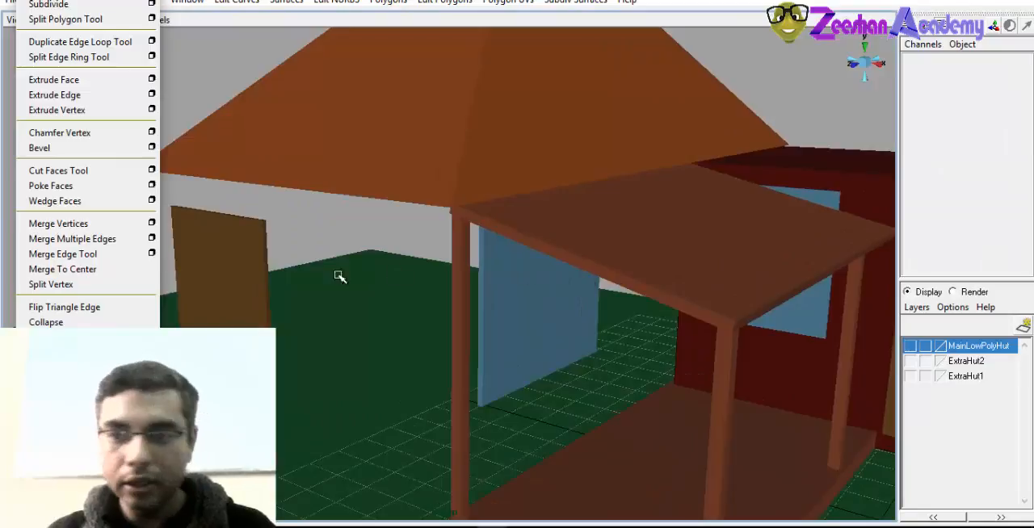
pyautogui.keyDown('alt'); pyautogui.moveTo(339, 277); pyautogui.dragTo(486, 277); pyautogui.keyUp('alt')
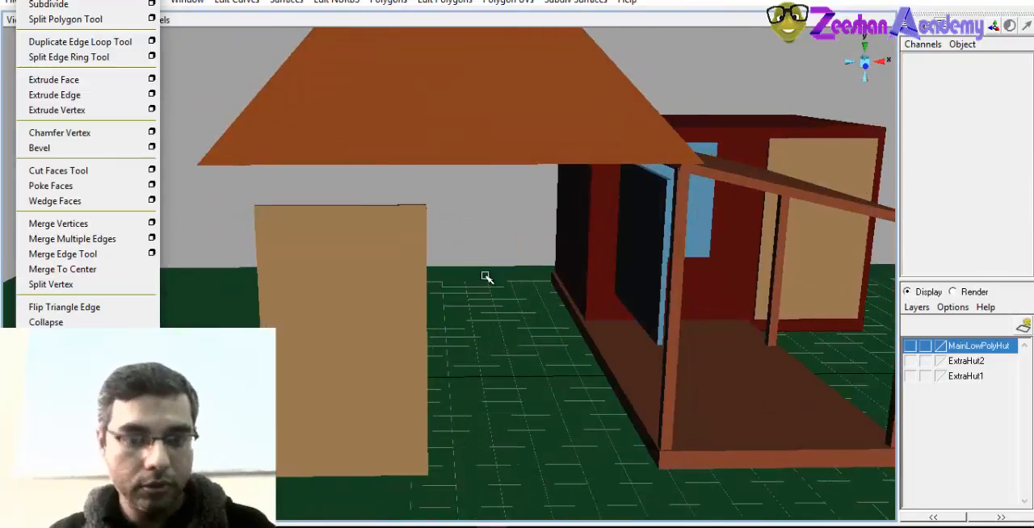
pyautogui.hotkey('ctrl', 'z')
# Set the bevel offset of the hut walls to 0.01
pyautogui.click(1012, 255)
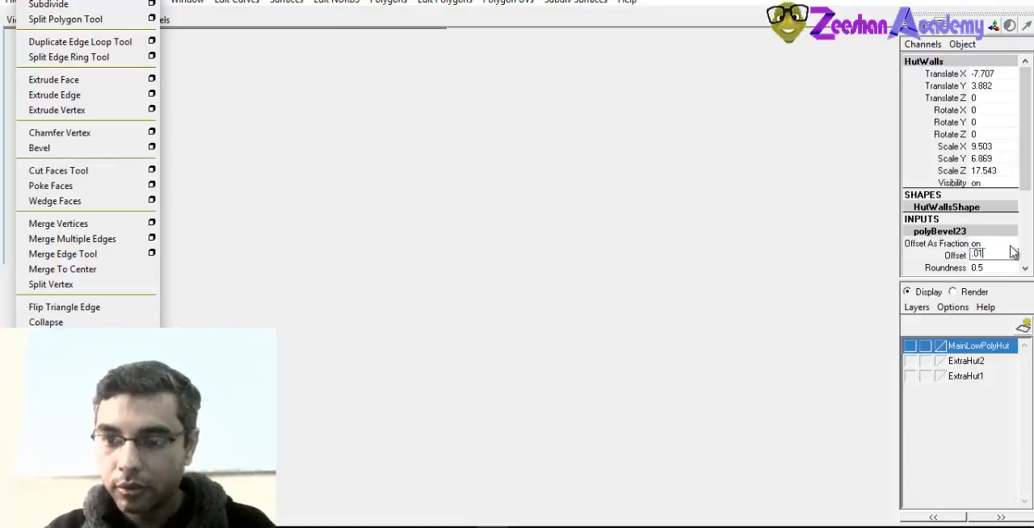
pyautogui.write('.01')
pyautogui.press('Return')
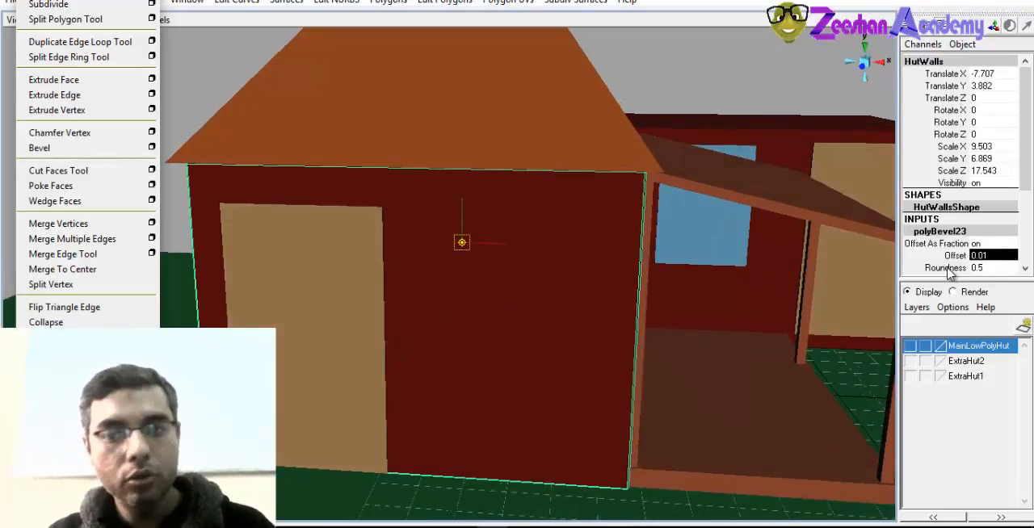
# Select the porch roof
pyautogui.click(361, 318)
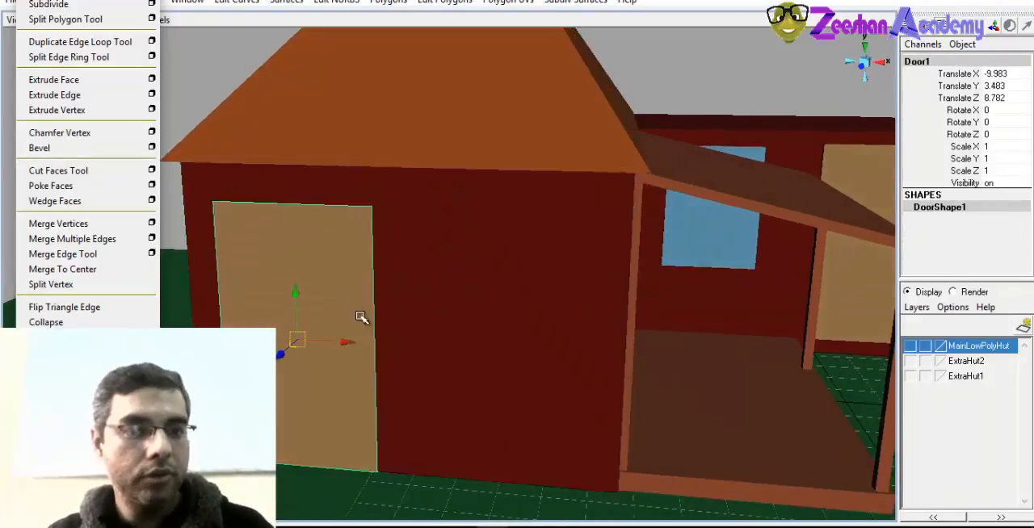
pyautogui.keyDown('alt'); pyautogui.moveTo(307, 277); pyautogui.dragTo(571, 273); pyautogui.keyUp('alt')
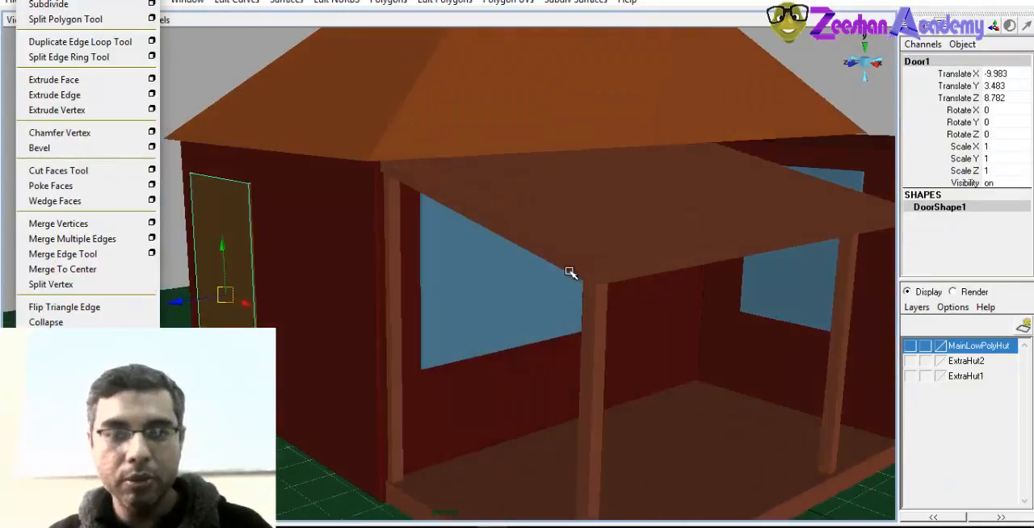
pyautogui.click(570, 273)
pyautogui.keyDown('alt'); pyautogui.moveTo(607, 318); pyautogui.dragTo(595, 357); pyautogui.keyUp('alt')
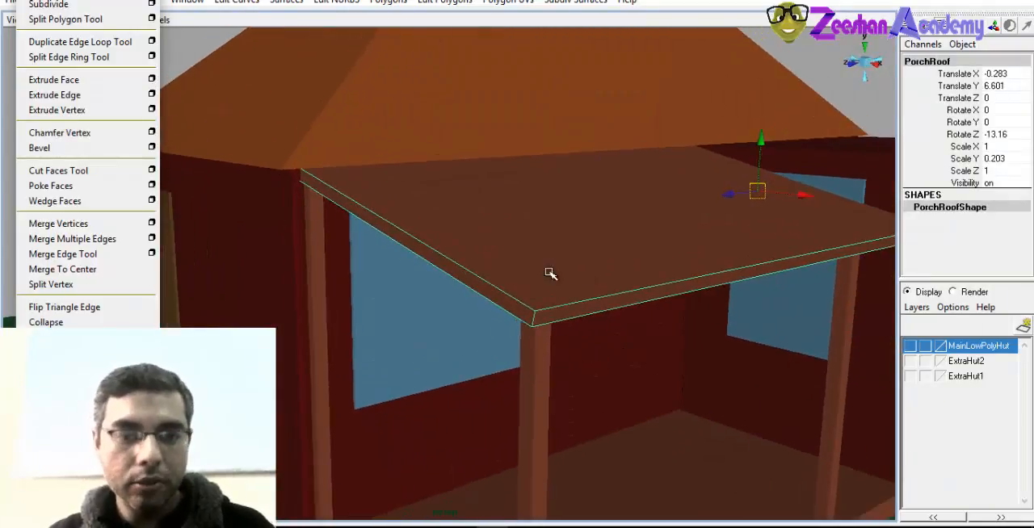
pyautogui.keyDown('alt'); pyautogui.moveTo(550, 274); pyautogui.dragTo(432, 310, button='right'); pyautogui.keyUp('alt')
pyautogui.keyDown('alt'); pyautogui.moveTo(432, 311); pyautogui.dragTo(489, 330); pyautogui.keyUp('alt')
# Show the MainLowPolyHut, ExtraHut2 and ExtraHut1 layers and compare the different huts in the scene
pyautogui.click(910, 361)
pyautogui.click(913, 376)
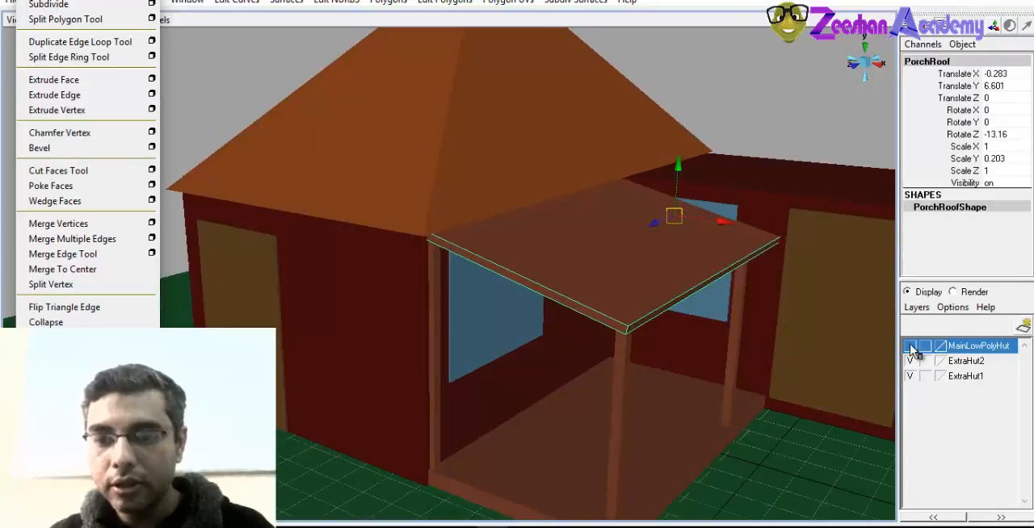
pyautogui.click(910, 347)
pyautogui.keyDown('alt'); pyautogui.moveTo(694, 347); pyautogui.dragTo(595, 364, button='right'); pyautogui.keyUp('alt')
pyautogui.keyDown('alt'); pyautogui.moveTo(595, 364); pyautogui.dragTo(710, 395); pyautogui.keyUp('alt')
pyautogui.keyDown('alt'); pyautogui.moveTo(701, 376); pyautogui.dragTo(563, 388, button='right'); pyautogui.keyUp('alt')
pyautogui.keyDown('alt'); pyautogui.moveTo(563, 388); pyautogui.dragTo(626, 386); pyautogui.keyUp('alt')
pyautogui.keyDown('alt'); pyautogui.moveTo(626, 386); pyautogui.dragTo(476, 366, button='right'); pyautogui.keyUp('alt')
pyautogui.keyDown('alt'); pyautogui.moveTo(476, 367); pyautogui.dragTo(671, 436); pyautogui.keyUp('alt')
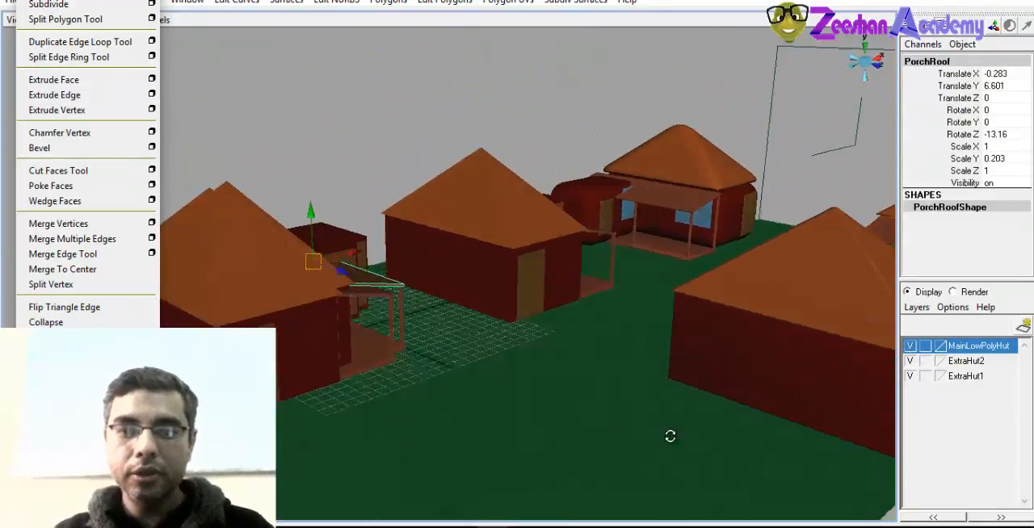
pyautogui.keyDown('alt'); pyautogui.moveTo(671, 436); pyautogui.dragTo(436, 398, button='right'); pyautogui.keyUp('alt')
pyautogui.keyDown('alt'); pyautogui.moveTo(436, 398); pyautogui.dragTo(588, 358); pyautogui.keyUp('alt')
pyautogui.keyDown('alt'); pyautogui.moveTo(589, 293); pyautogui.dragTo(551, 342, button='right'); pyautogui.keyUp('alt')
pyautogui.keyDown('alt'); pyautogui.moveTo(551, 341); pyautogui.dragTo(584, 325); pyautogui.keyUp('alt')
pyautogui.keyDown('alt'); pyautogui.moveTo(584, 326); pyautogui.dragTo(584, 325, button='right'); pyautogui.keyUp('alt')
pyautogui.keyDown('alt'); pyautogui.moveTo(584, 326); pyautogui.dragTo(596, 327); pyautogui.keyUp('alt')
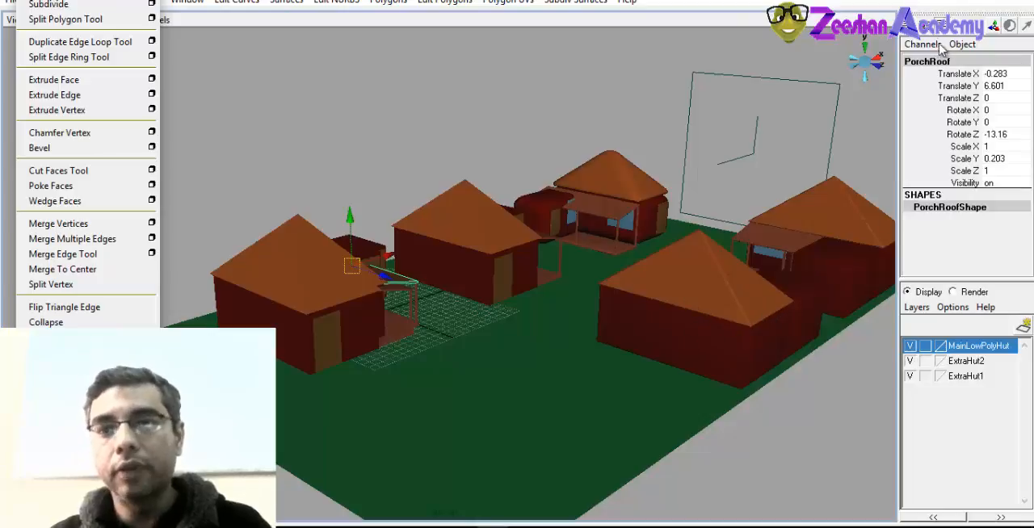
# Hide the MainLowPolyHut, ExtraHut2 and ExtraHut1 layers so only the hut being detailed is shown
pyautogui.click(910, 361)
pyautogui.click(910, 377)
pyautogui.click(912, 376)
# Frame the selected porch roof and bevel its edges
pyautogui.keyDown('alt'); pyautogui.moveTo(529, 336); pyautogui.dragTo(412, 335); pyautogui.keyUp('alt')
pyautogui.press('f')
pyautogui.keyDown('alt'); pyautogui.moveTo(572, 342); pyautogui.dragTo(498, 367); pyautogui.keyUp('alt')
pyautogui.click(40, 148)
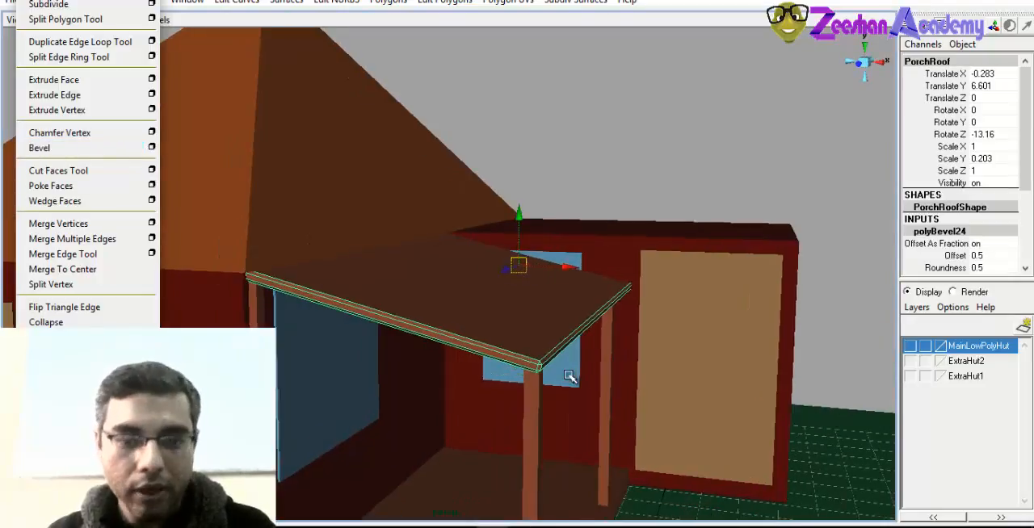
# Set the porch roof bevel's offset to 0.2
pyautogui.click(953, 255)
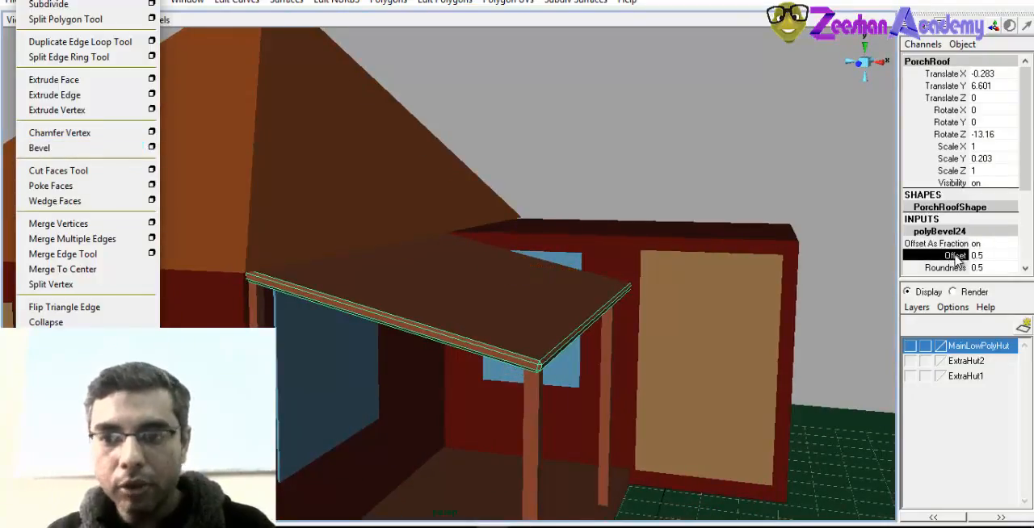
pyautogui.moveTo(642, 324); pyautogui.dragTo(623, 324, button='middle')
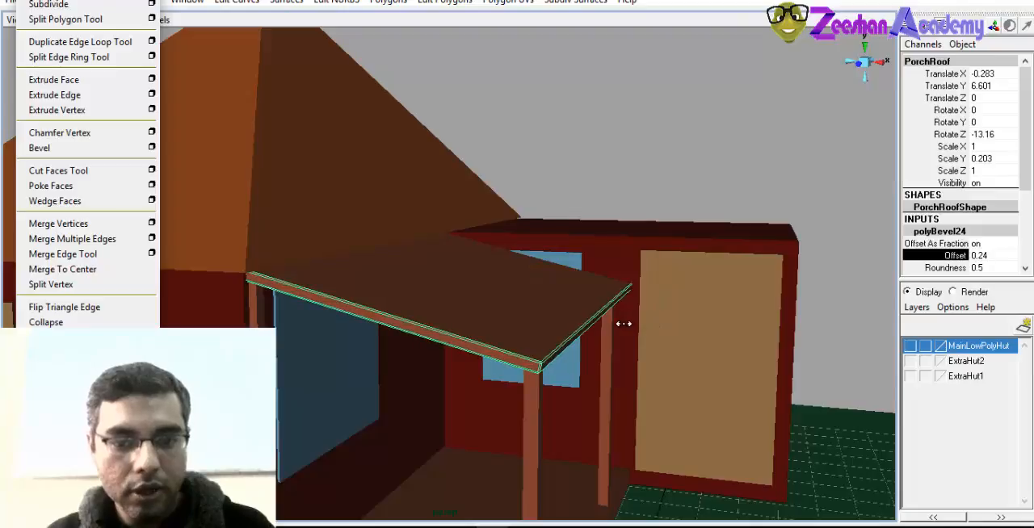
pyautogui.keyDown('alt'); pyautogui.moveTo(488, 361); pyautogui.dragTo(552, 355, button='right'); pyautogui.keyUp('alt')
pyautogui.keyDown('alt'); pyautogui.moveTo(551, 355); pyautogui.dragTo(517, 354); pyautogui.keyUp('alt')
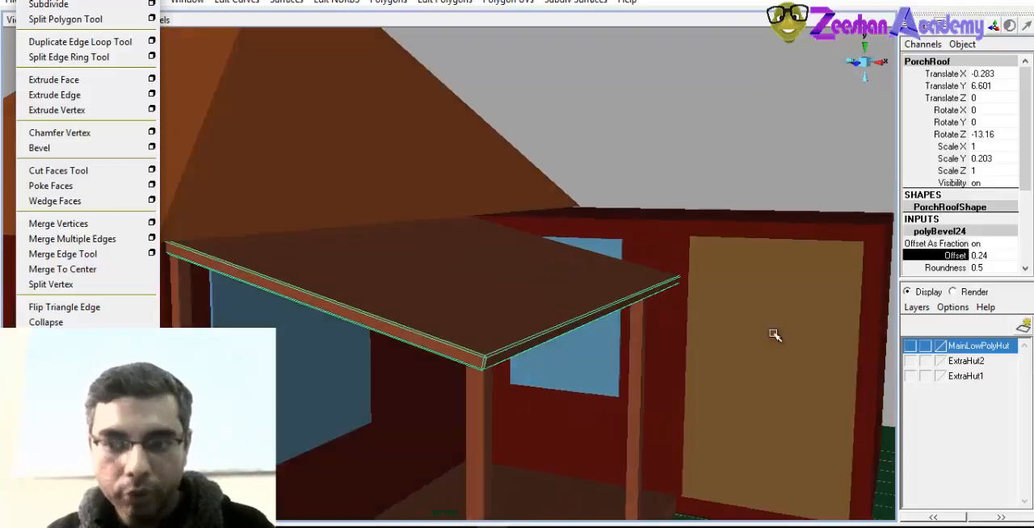
pyautogui.click(997, 255)
pyautogui.write('.2')
pyautogui.press('Return')
# Select all three porch pillars together and bevel their edges
pyautogui.keyDown('alt'); pyautogui.moveTo(454, 378); pyautogui.dragTo(606, 328); pyautogui.keyUp('alt')
pyautogui.click(477, 334)
pyautogui.click(607, 328)
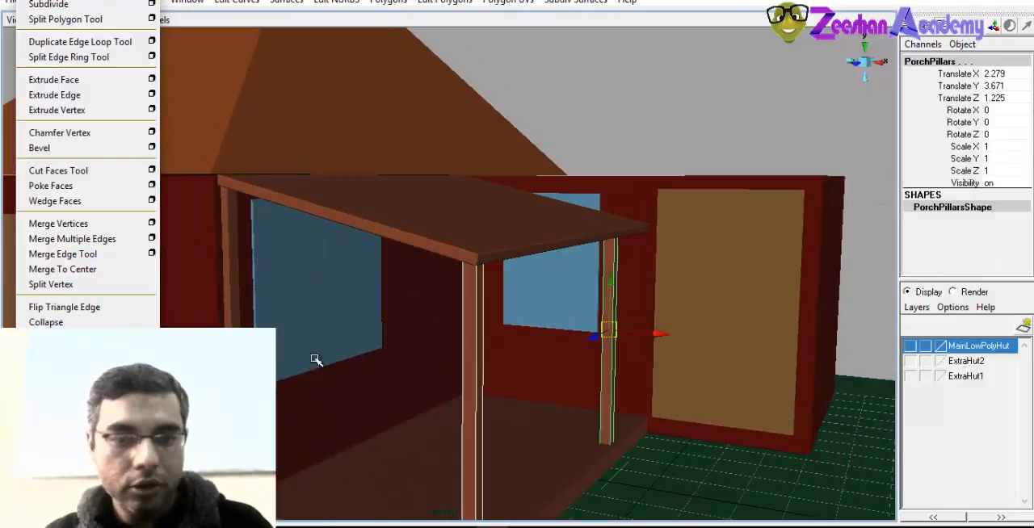
pyautogui.click(230, 266)
pyautogui.click(38, 147)
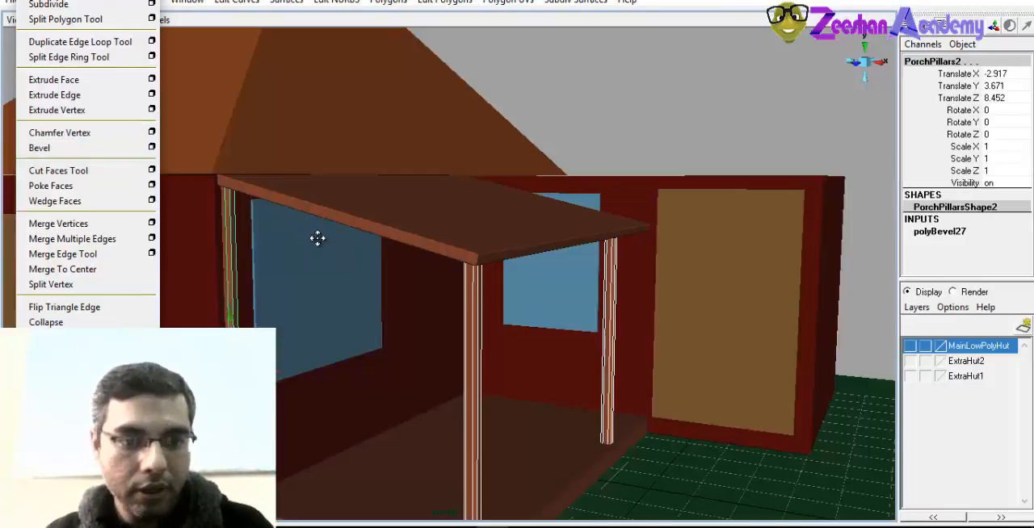
# Set the bevel offset of the three porch pillars to 0.2
pyautogui.click(939, 234)
pyautogui.click(986, 255)
pyautogui.write('0.')
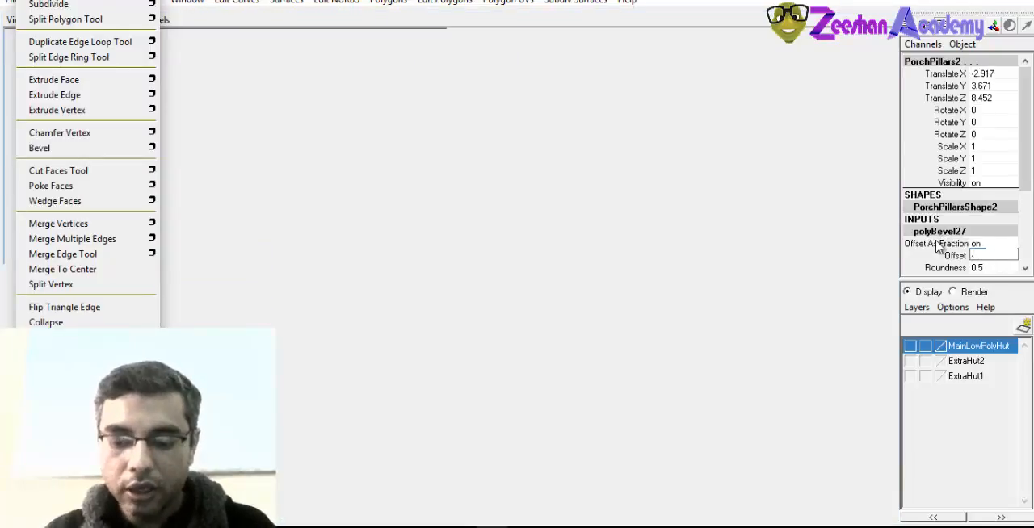
pyautogui.write('2')
pyautogui.press('Return')
pyautogui.keyDown('alt'); pyautogui.moveTo(402, 367); pyautogui.dragTo(411, 379); pyautogui.keyUp('alt')
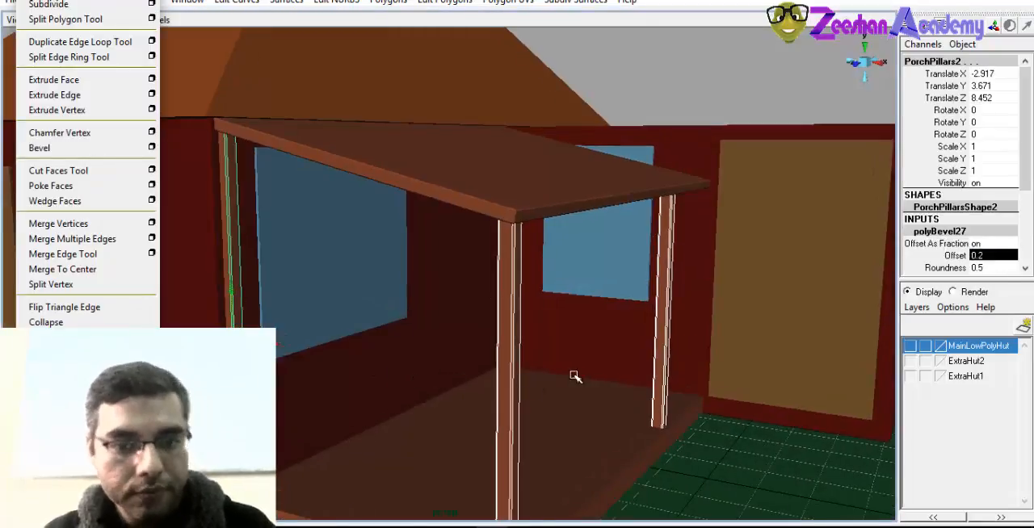
# Bevel the edges of the porch base with an offset of 0.2
pyautogui.keyDown('alt'); pyautogui.moveTo(625, 409); pyautogui.dragTo(605, 368, button='middle'); pyautogui.keyUp('alt')
pyautogui.click(581, 383)
pyautogui.click(93, 148)
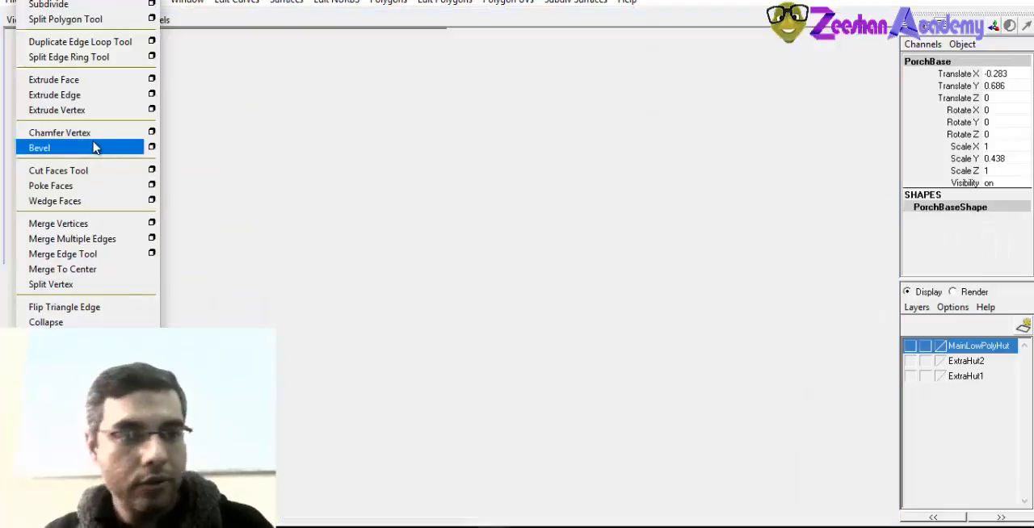
pyautogui.click(977, 254)
pyautogui.write('0.2')
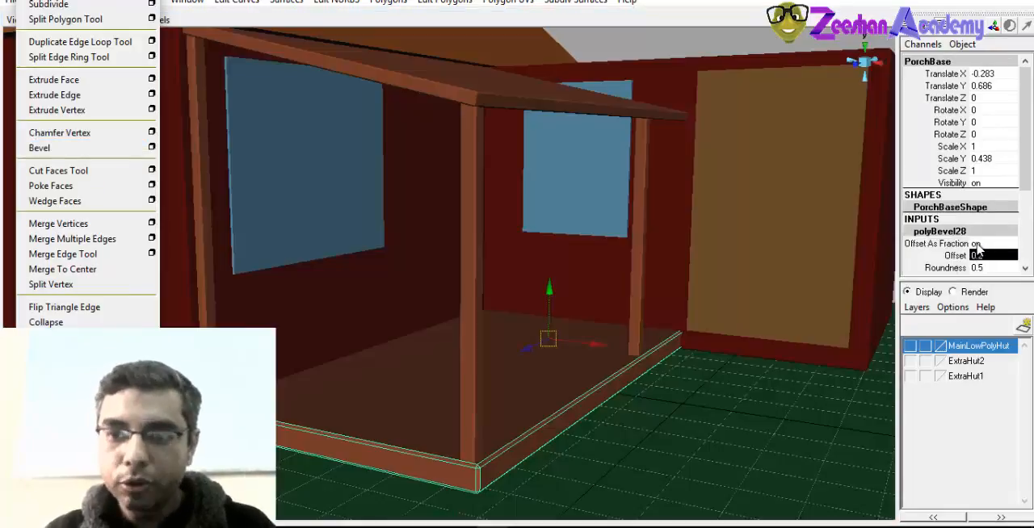
pyautogui.press('Return')
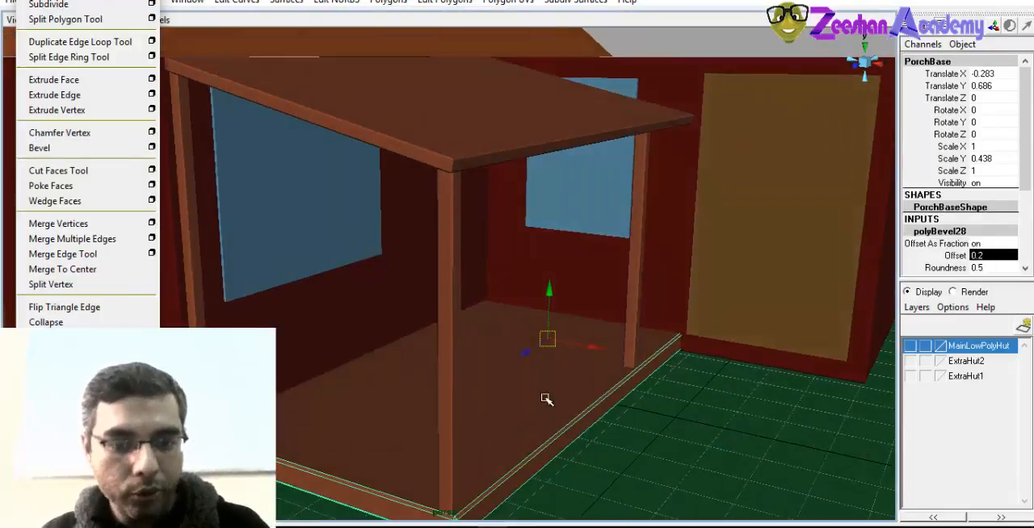
# Select the main pyramid roof and bevel its edges
pyautogui.keyDown('alt'); pyautogui.moveTo(546, 399); pyautogui.dragTo(753, 337); pyautogui.keyUp('alt')
pyautogui.keyDown('alt'); pyautogui.moveTo(658, 330); pyautogui.dragTo(498, 289); pyautogui.keyUp('alt')
pyautogui.click(498, 288)
pyautogui.keyDown('alt'); pyautogui.moveTo(429, 332); pyautogui.dragTo(566, 342); pyautogui.keyUp('alt')
pyautogui.click(551, 110)
pyautogui.keyDown('alt'); pyautogui.moveTo(493, 190); pyautogui.dragTo(509, 317); pyautogui.keyUp('alt')
pyautogui.scroll(-1, 509, 318)
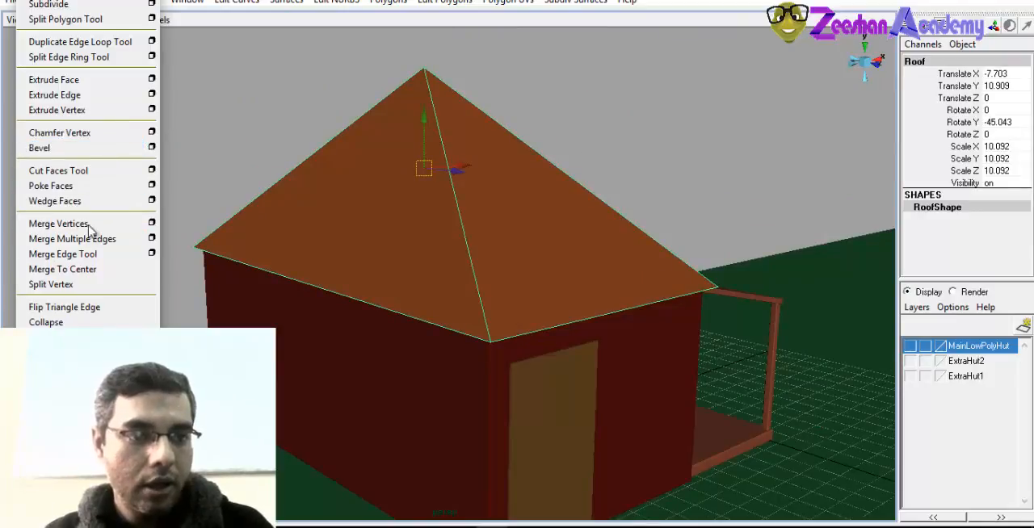
pyautogui.click(86, 156)
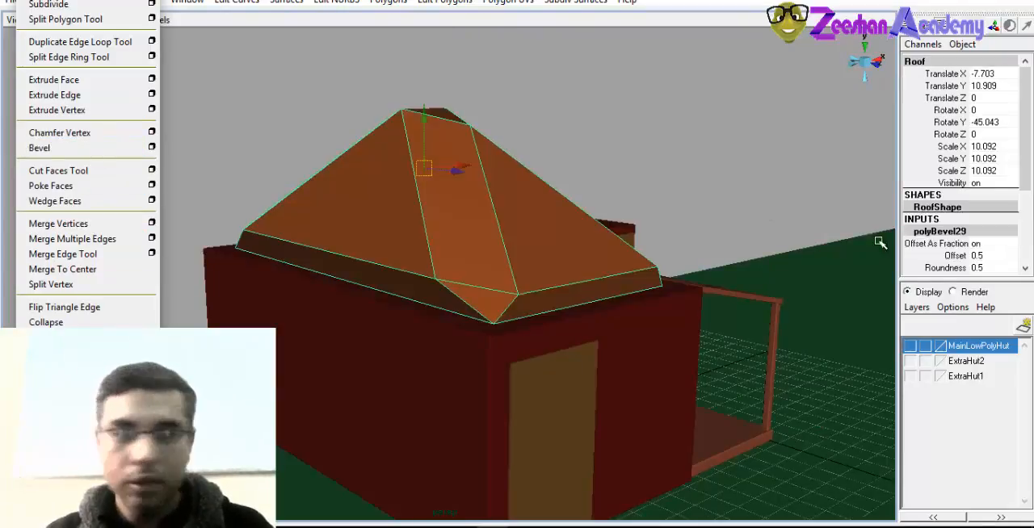
# Set the main roof bevel's offset to 0.2
pyautogui.keyDown('alt'); pyautogui.moveTo(640, 266); pyautogui.dragTo(577, 287); pyautogui.keyUp('alt')
pyautogui.doubleClick(998, 254)
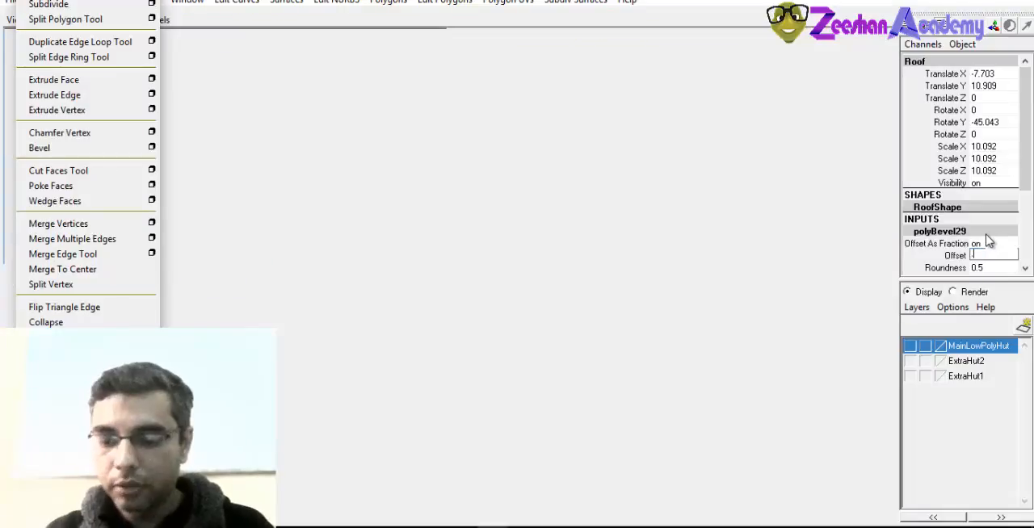
pyautogui.write('0.2')
pyautogui.press('Return')
# Lower the main roof bevel's offset to 0.02
pyautogui.keyDown('alt'); pyautogui.moveTo(709, 274); pyautogui.dragTo(595, 319); pyautogui.keyUp('alt')
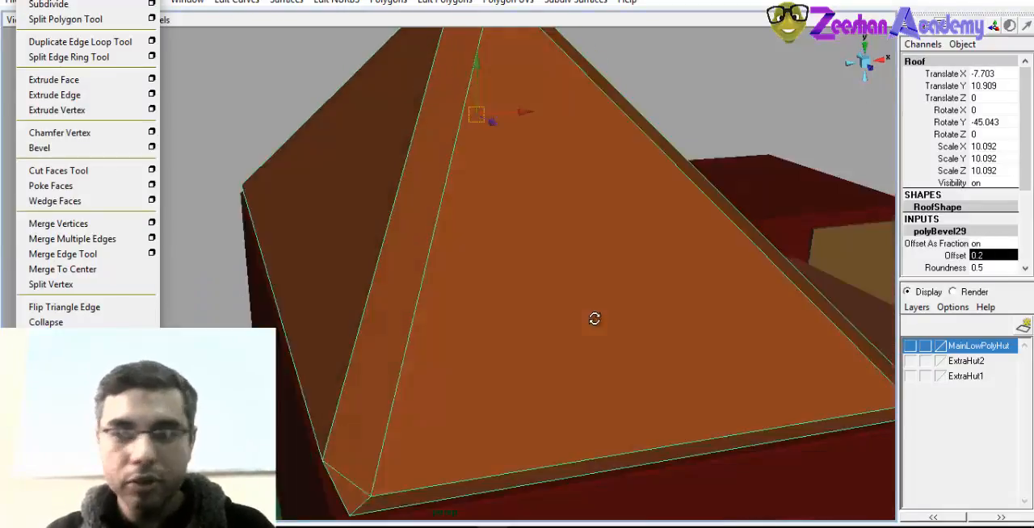
pyautogui.keyDown('alt'); pyautogui.moveTo(594, 319); pyautogui.dragTo(487, 275, button='right'); pyautogui.keyUp('alt')
pyautogui.keyDown('alt'); pyautogui.moveTo(487, 274); pyautogui.dragTo(489, 313, button='middle'); pyautogui.keyUp('alt')
pyautogui.click(962, 256)
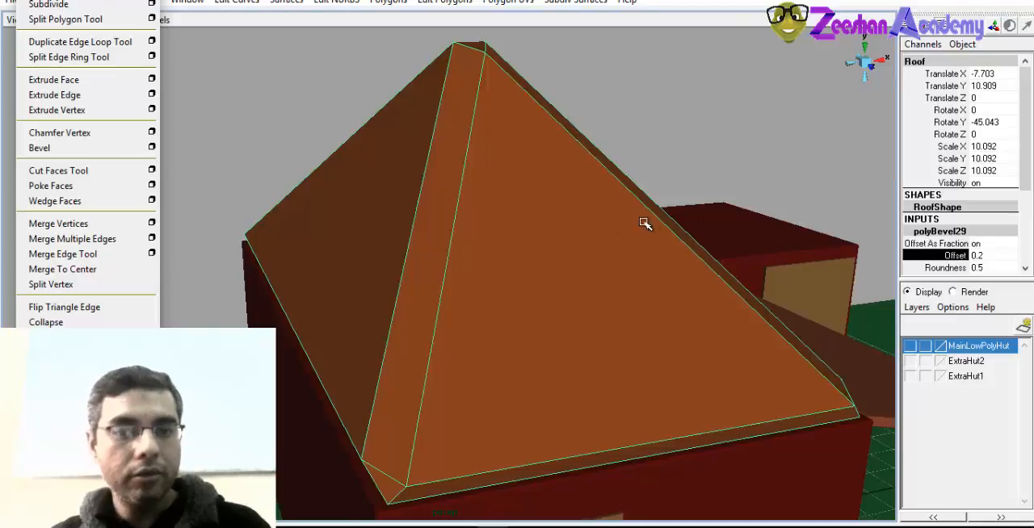
pyautogui.moveTo(597, 223); pyautogui.dragTo(581, 226, button='middle')
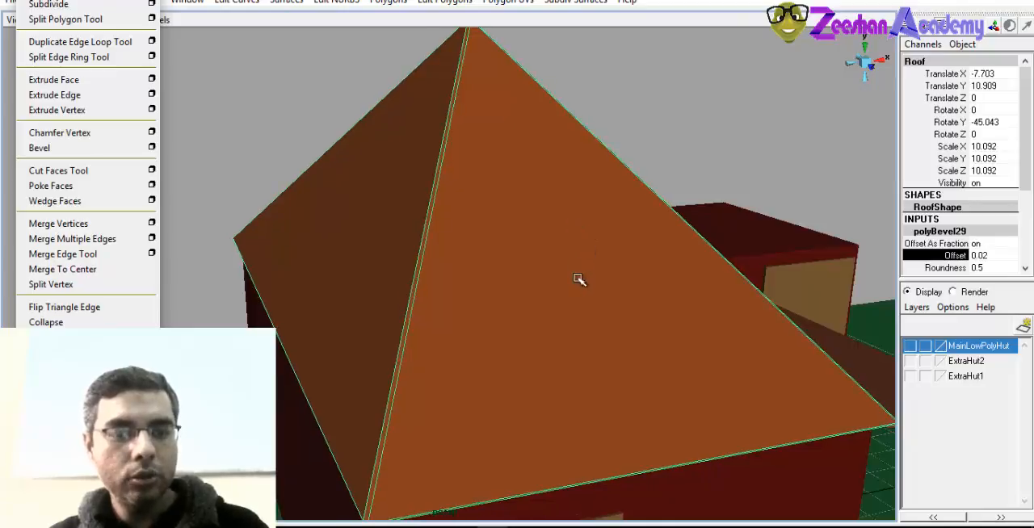
# Examine the bevelled edges of the roof, porch, walls and side room from around the hut
pyautogui.scroll(-1, 572, 280)
pyautogui.keyDown('alt'); pyautogui.moveTo(570, 280); pyautogui.dragTo(303, 319); pyautogui.keyUp('alt')
pyautogui.click(723, 149)
pyautogui.scroll(-3, 524, 298)
pyautogui.click(300, 352)
pyautogui.moveTo(642, 311)
pyautogui.keyDown('alt'); pyautogui.mouseDown()
pyautogui.moveTo(649, 328)
pyautogui.moveTo(614, 300)
pyautogui.moveTo(686, 341)
pyautogui.moveTo(636, 314)
pyautogui.mouseUp(); pyautogui.keyUp('alt')
pyautogui.click(822, 297)
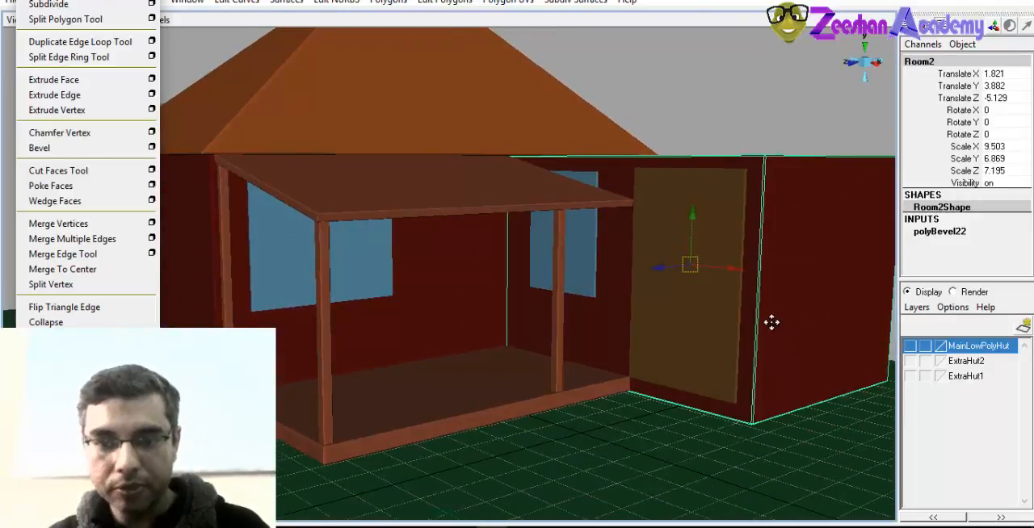
pyautogui.keyDown('alt'); pyautogui.moveTo(771, 320); pyautogui.dragTo(548, 300); pyautogui.keyUp('alt')
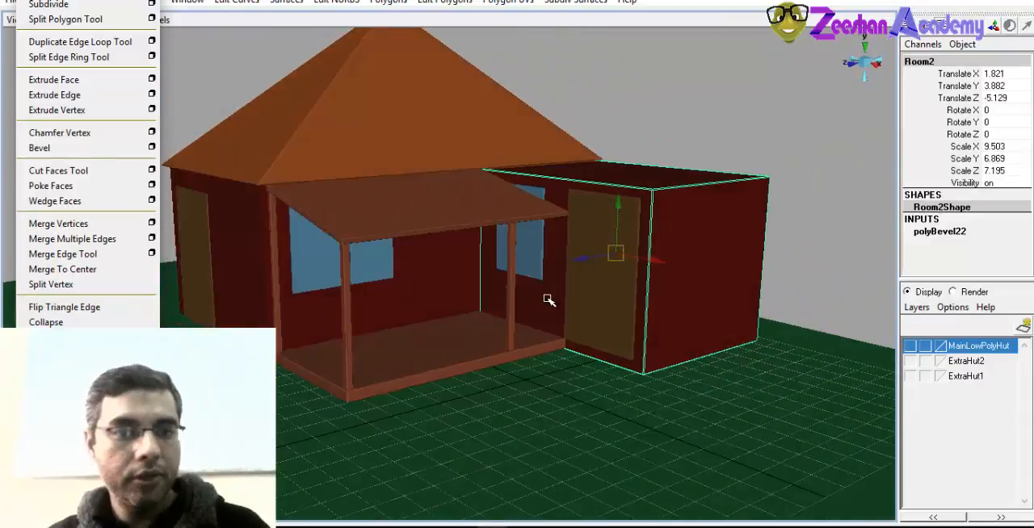
pyautogui.keyDown('alt'); pyautogui.moveTo(480, 269); pyautogui.dragTo(545, 248, button='middle'); pyautogui.keyUp('alt')
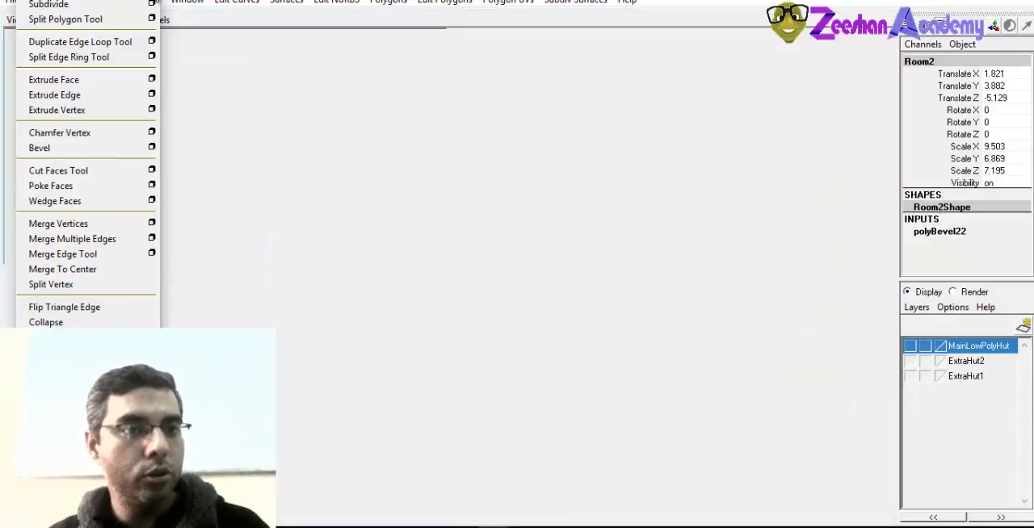
pyautogui.keyDown('alt'); pyautogui.moveTo(358, 249); pyautogui.dragTo(452, 287); pyautogui.keyUp('alt')
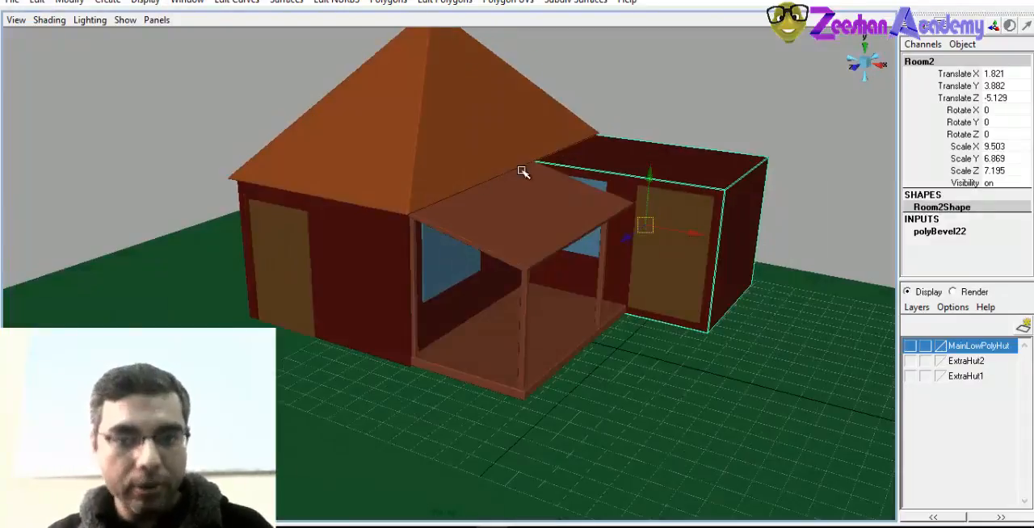
# Select the hut walls and go up the hierarchy to select the whole HighPolyHut group
pyautogui.click(480, 155)
pyautogui.click(517, 241)
pyautogui.click(378, 262)
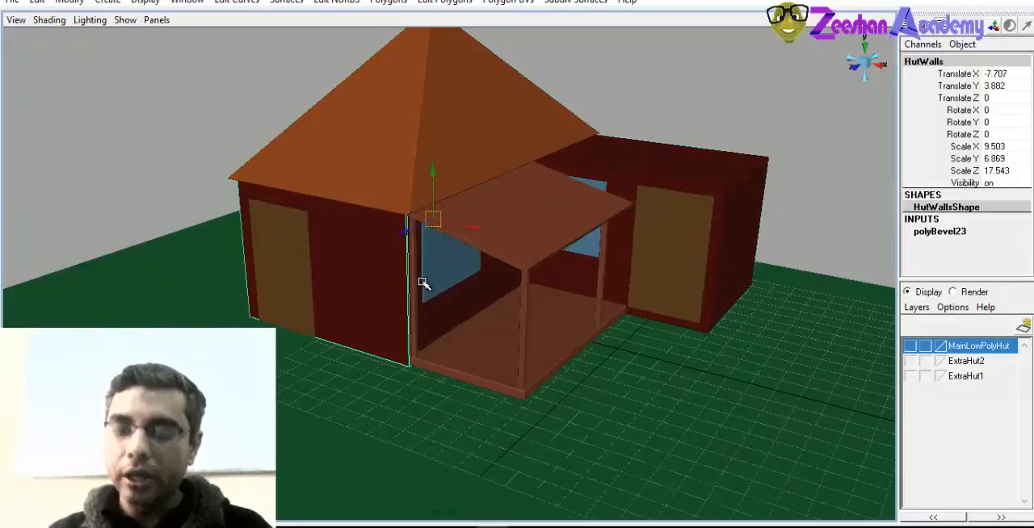
pyautogui.press('Up')
pyautogui.keyDown('alt'); pyautogui.moveTo(713, 339); pyautogui.dragTo(513, 325, button='right'); pyautogui.keyUp('alt')
pyautogui.keyDown('alt'); pyautogui.moveTo(514, 325); pyautogui.dragTo(524, 309); pyautogui.keyUp('alt')
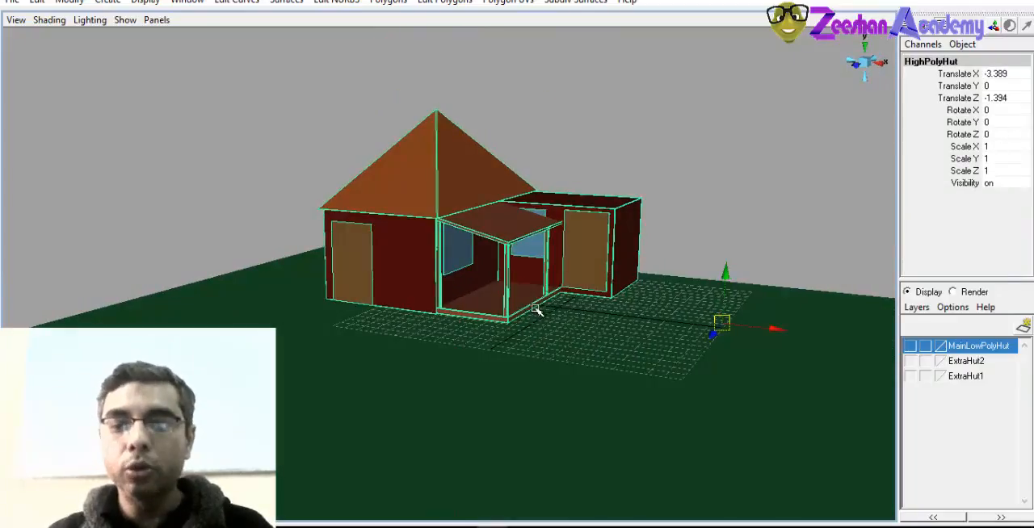
pyautogui.keyDown('alt'); pyautogui.moveTo(482, 314); pyautogui.dragTo(541, 322, button='right'); pyautogui.keyUp('alt')
pyautogui.keyDown('alt'); pyautogui.moveTo(541, 322); pyautogui.dragTo(494, 315); pyautogui.keyUp('alt')
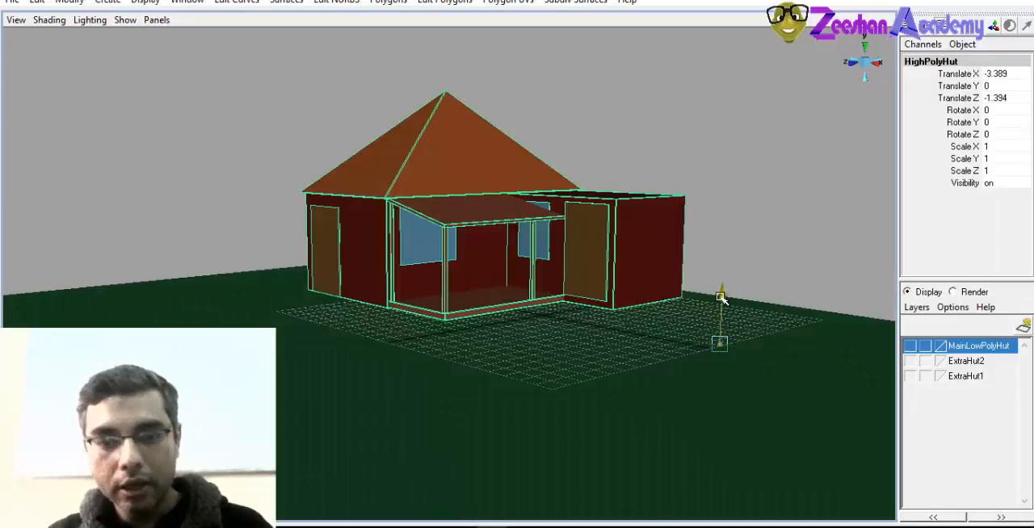
# Raise the whole HighPolyHut group to about 0.77 in Translate Y and check it against the ground
pyautogui.moveTo(721, 298); pyautogui.dragTo(722, 283)
pyautogui.keyDown('alt'); pyautogui.moveTo(614, 302); pyautogui.dragTo(421, 316); pyautogui.keyUp('alt')
pyautogui.keyDown('alt'); pyautogui.moveTo(495, 282); pyautogui.dragTo(512, 288); pyautogui.keyUp('alt')
pyautogui.keyDown('alt'); pyautogui.moveTo(512, 288); pyautogui.dragTo(526, 293, button='right'); pyautogui.keyUp('alt')
pyautogui.keyDown('alt'); pyautogui.moveTo(381, 309); pyautogui.dragTo(501, 323); pyautogui.keyUp('alt')
pyautogui.keyDown('alt'); pyautogui.moveTo(500, 323); pyautogui.dragTo(602, 368, button='right'); pyautogui.keyUp('alt')
pyautogui.press('q')
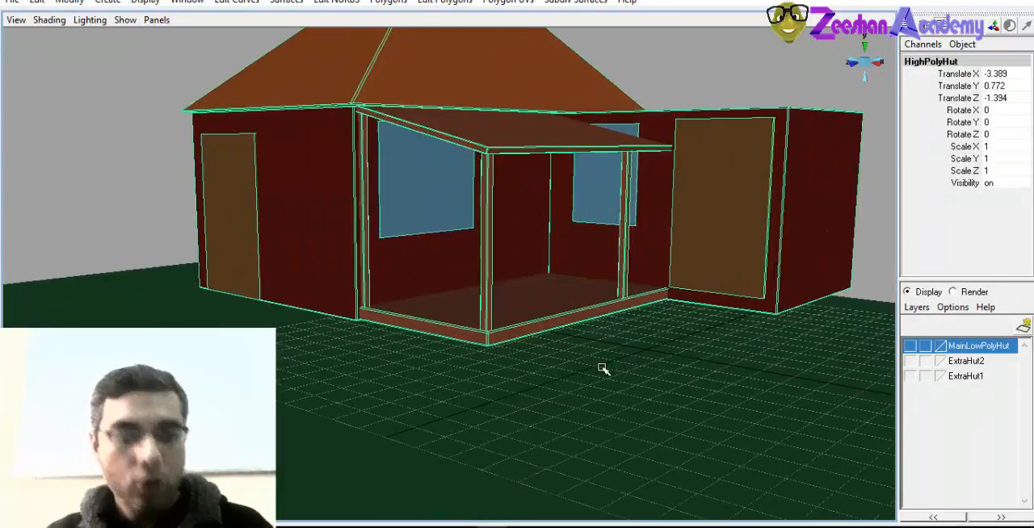
# Create a polygon cube at the origin beside the porch
pyautogui.keyDown('alt'); pyautogui.moveTo(521, 366); pyautogui.dragTo(395, 319); pyautogui.keyUp('alt')
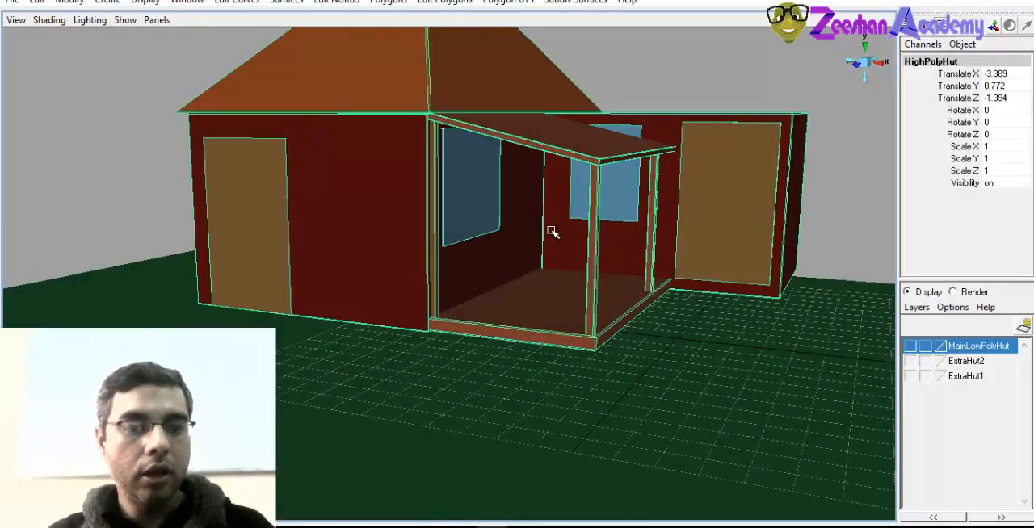
pyautogui.click(106, 0)
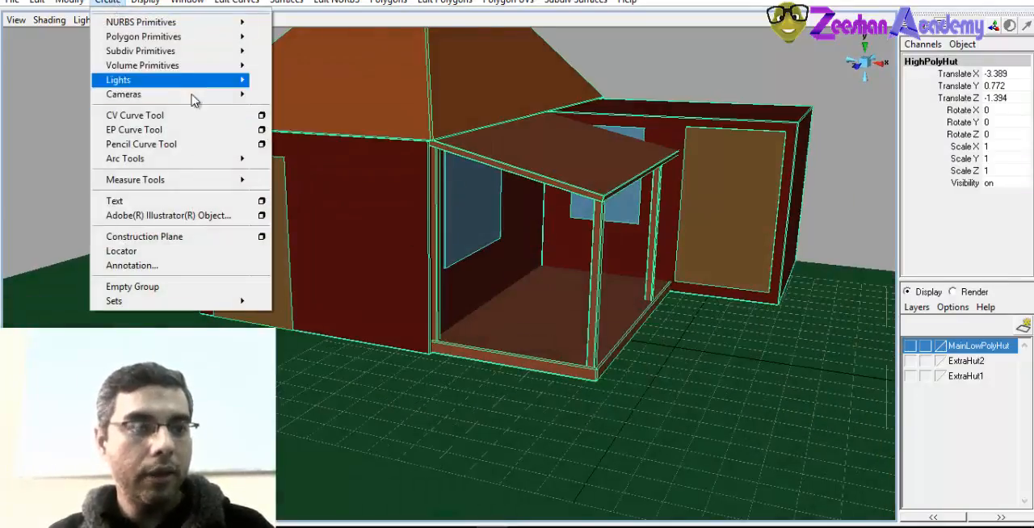
pyautogui.moveTo(169, 38)
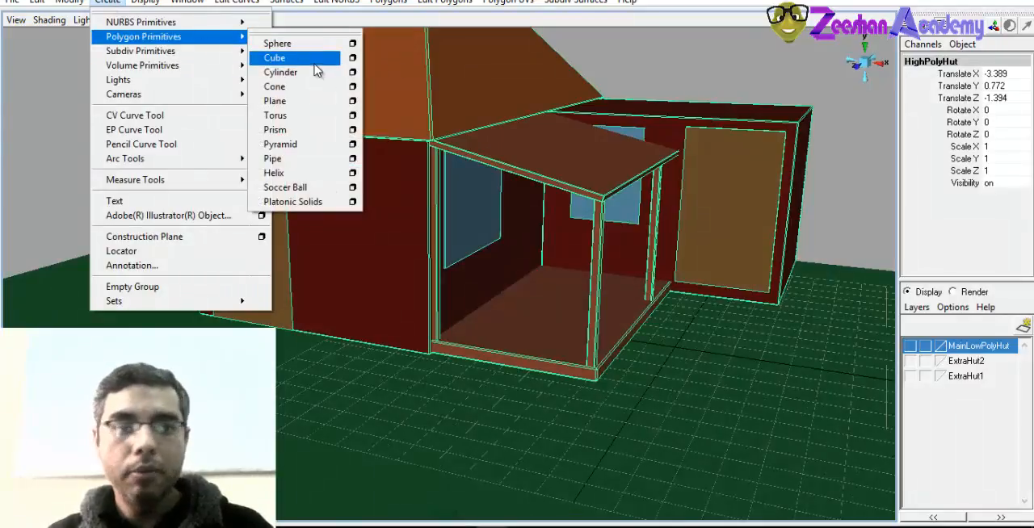
pyautogui.click(314, 62)
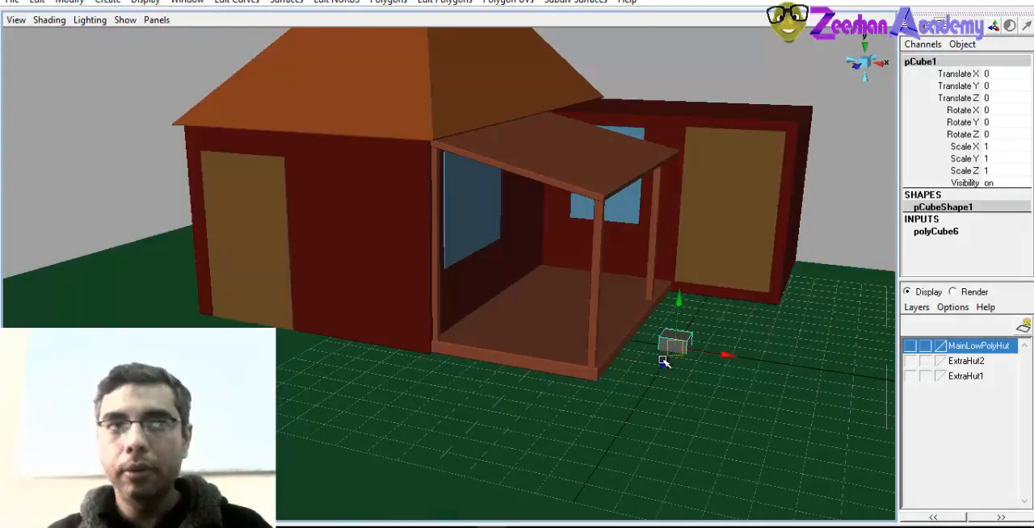
# Move the cube to about 2.018 in Translate X and try stretching it along Z
pyautogui.keyDown('alt'); pyautogui.moveTo(662, 361); pyautogui.dragTo(532, 392); pyautogui.keyUp('alt')
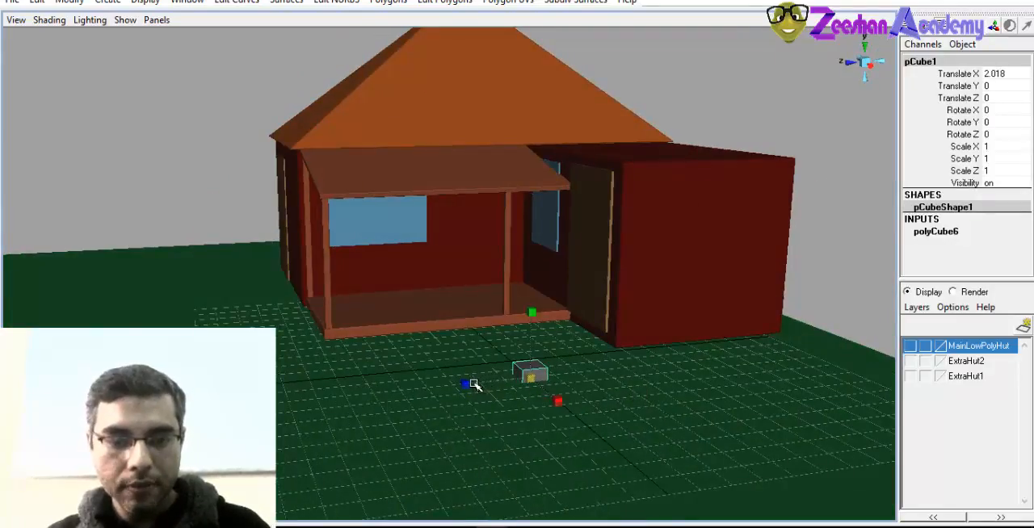
pyautogui.moveTo(467, 384); pyautogui.dragTo(272, 397)
pyautogui.hotkey('ctrl', 'z')
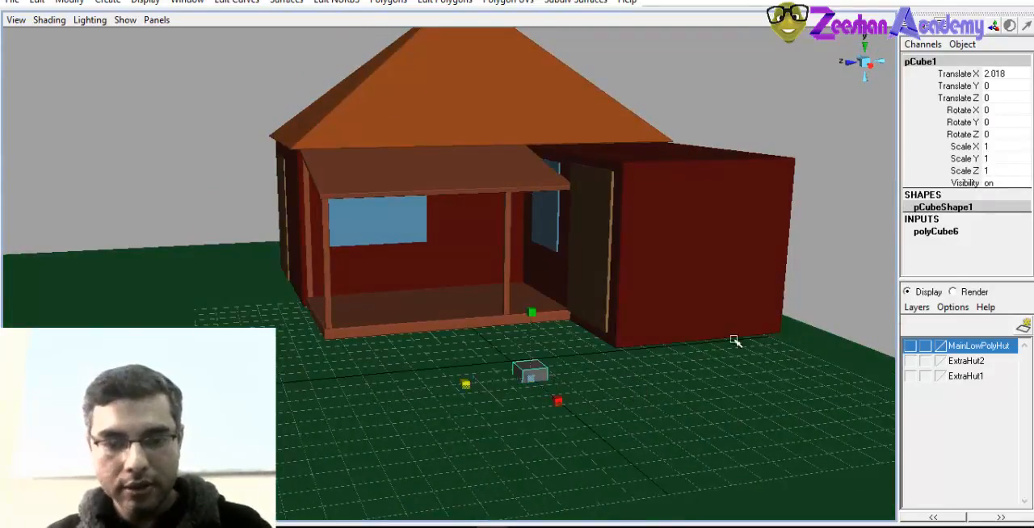
# Set the cube's width to 11.2, height to 2.1 and depth to 11.4 to form a flat slab
pyautogui.click(946, 234)
pyautogui.click(955, 256)
pyautogui.click(953, 243)
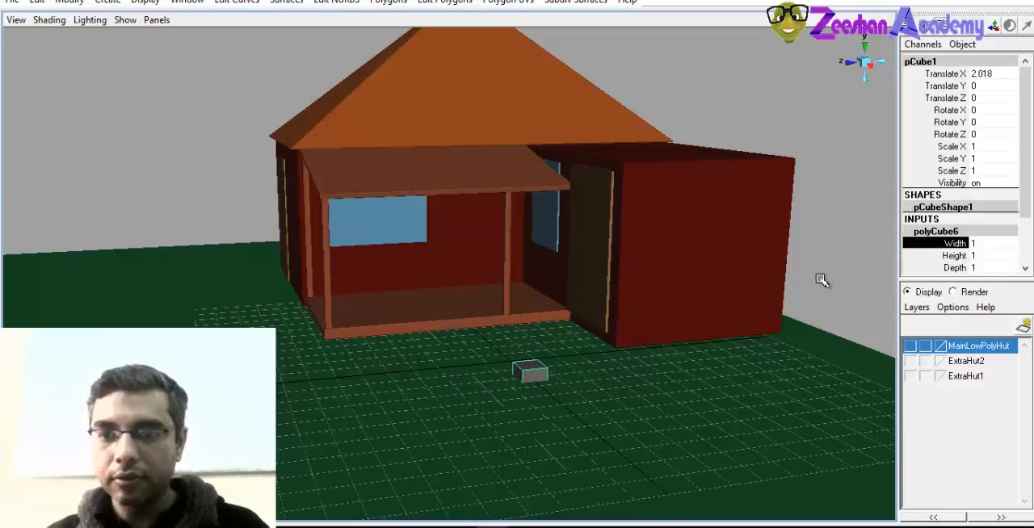
pyautogui.moveTo(581, 351)
pyautogui.mouseDown(button='middle')
pyautogui.moveTo(599, 349)
pyautogui.moveTo(579, 352)
pyautogui.mouseUp(button='middle')
pyautogui.keyDown('alt'); pyautogui.moveTo(579, 353); pyautogui.dragTo(636, 386); pyautogui.keyUp('alt')
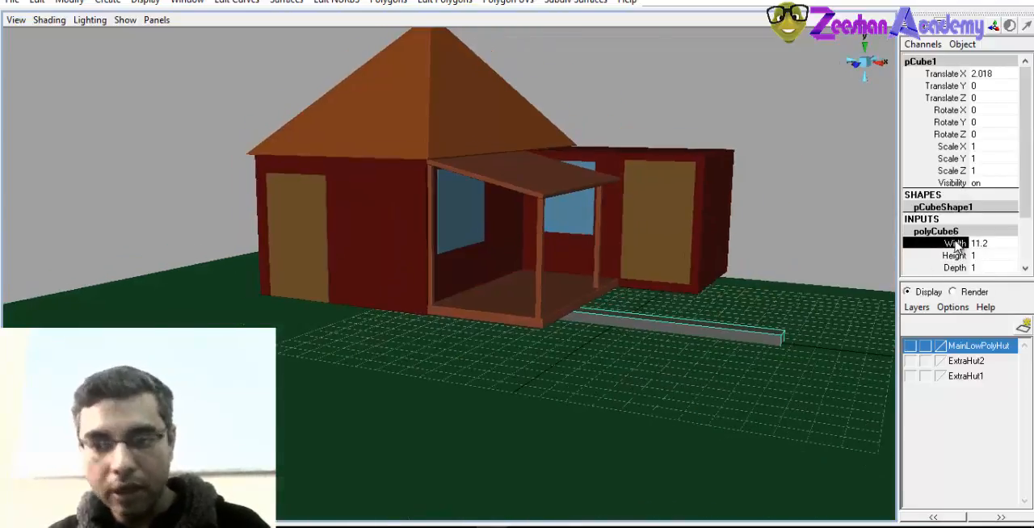
pyautogui.click(956, 255)
pyautogui.moveTo(683, 350)
pyautogui.mouseDown(button='middle')
pyautogui.moveTo(729, 353)
pyautogui.moveTo(679, 347)
pyautogui.moveTo(691, 348)
pyautogui.mouseUp(button='middle')
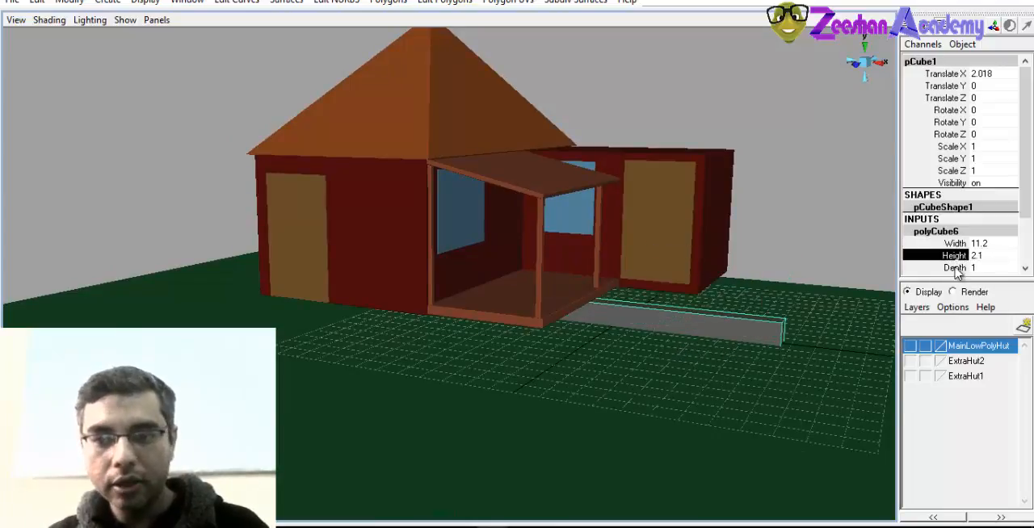
pyautogui.click(955, 268)
pyautogui.keyDown('alt'); pyautogui.moveTo(611, 344); pyautogui.dragTo(564, 346); pyautogui.keyUp('alt')
pyautogui.moveTo(791, 333); pyautogui.dragTo(729, 364, button='middle')
pyautogui.keyDown('alt'); pyautogui.moveTo(729, 364); pyautogui.dragTo(704, 371); pyautogui.keyUp('alt')
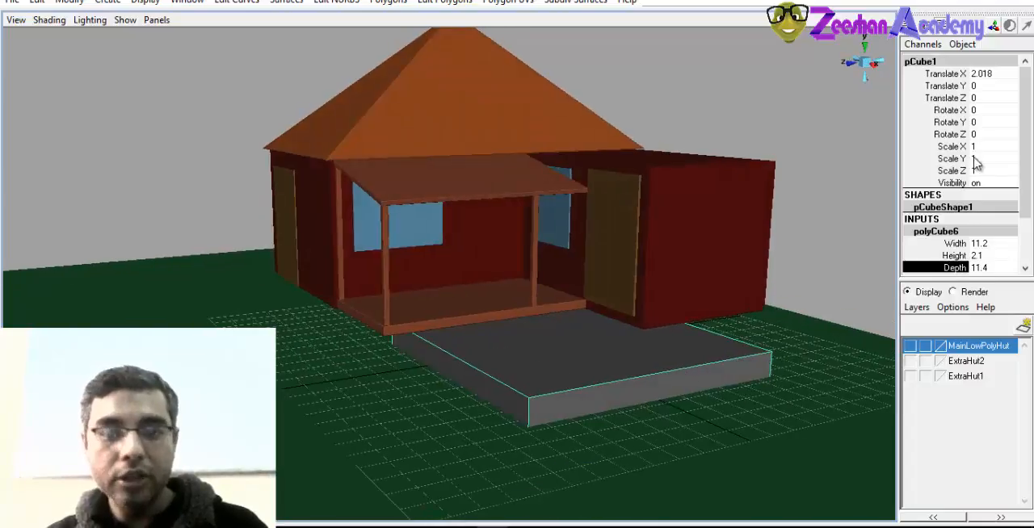
pyautogui.click(947, 124)
pyautogui.keyDown('alt'); pyautogui.moveTo(675, 291); pyautogui.dragTo(657, 302); pyautogui.keyUp('alt')
pyautogui.keyDown('alt'); pyautogui.moveTo(658, 302); pyautogui.dragTo(686, 312, button='right'); pyautogui.keyUp('alt')
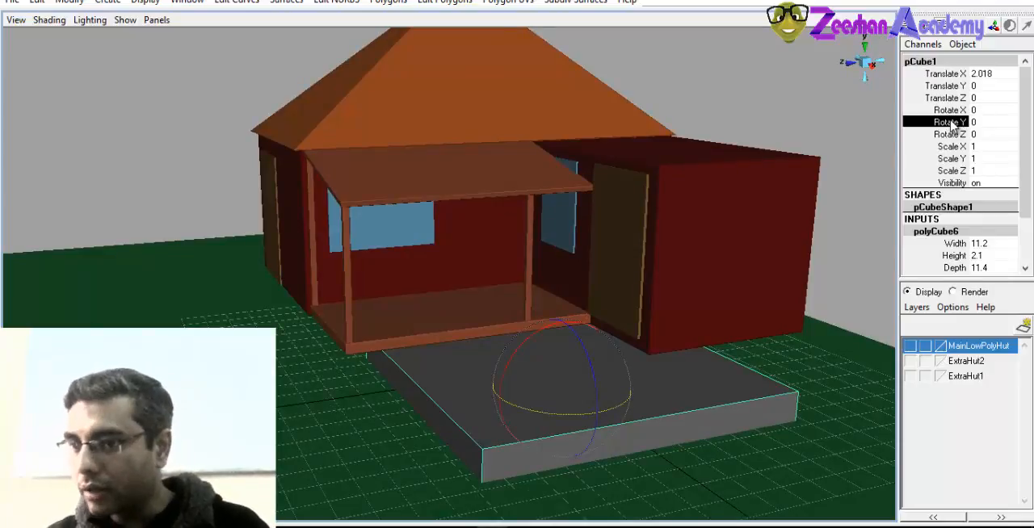
pyautogui.moveTo(663, 184); pyautogui.dragTo(614, 213, button='middle')
pyautogui.keyDown('alt'); pyautogui.moveTo(613, 212); pyautogui.dragTo(592, 315); pyautogui.keyUp('alt')
pyautogui.keyDown('alt'); pyautogui.moveTo(677, 277); pyautogui.dragTo(608, 318); pyautogui.keyUp('alt')
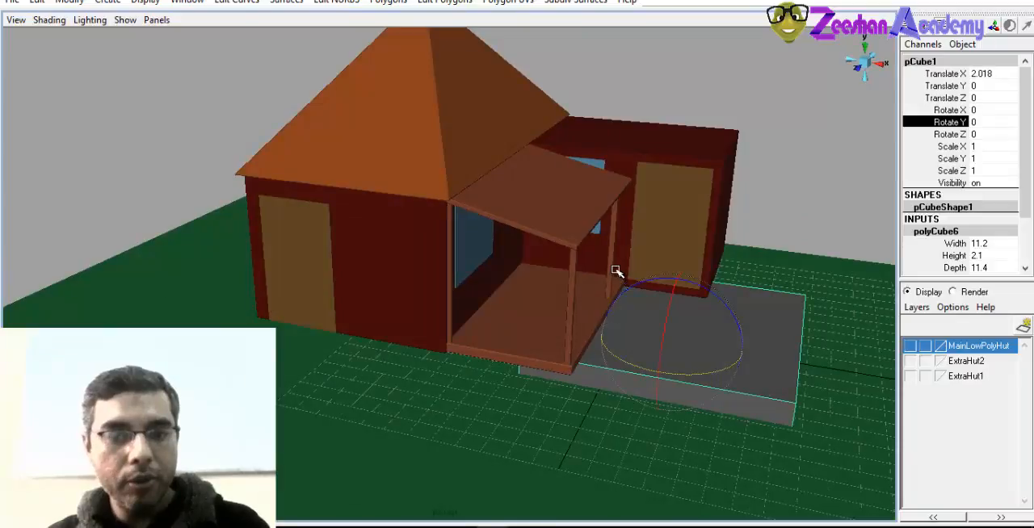
# Move the slab under the main hut in the top view, to about -10.127 in Translate X and -4.38 in Translate Z
pyautogui.press('space')
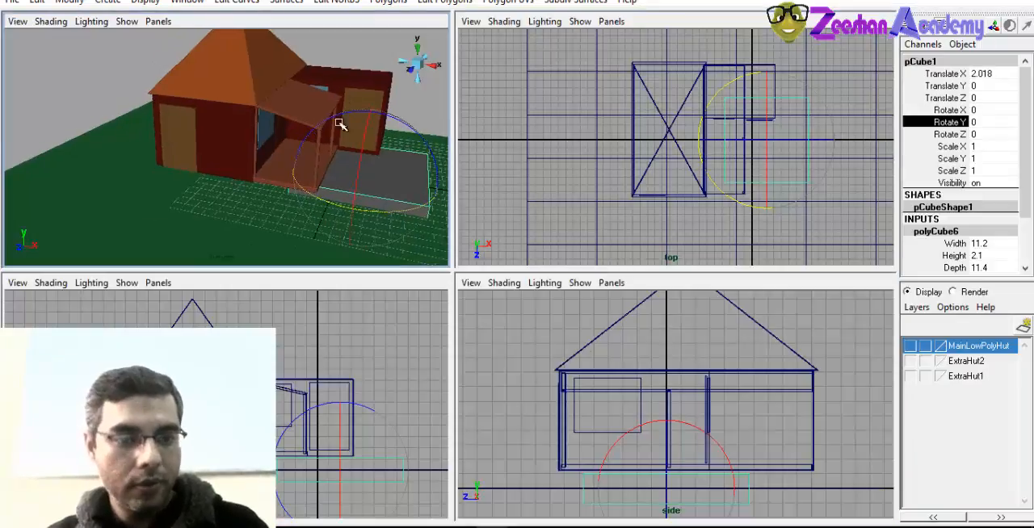
pyautogui.press('space')
pyautogui.moveTo(307, 163); pyautogui.dragTo(313, 156)
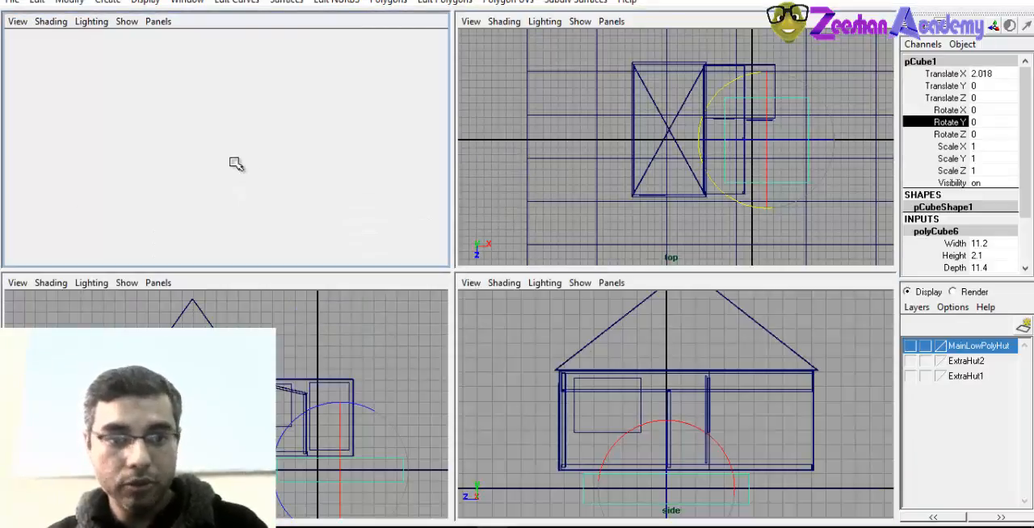
pyautogui.press('space')
pyautogui.keyDown('alt'); pyautogui.moveTo(675, 215); pyautogui.dragTo(671, 233, button='middle'); pyautogui.keyUp('alt')
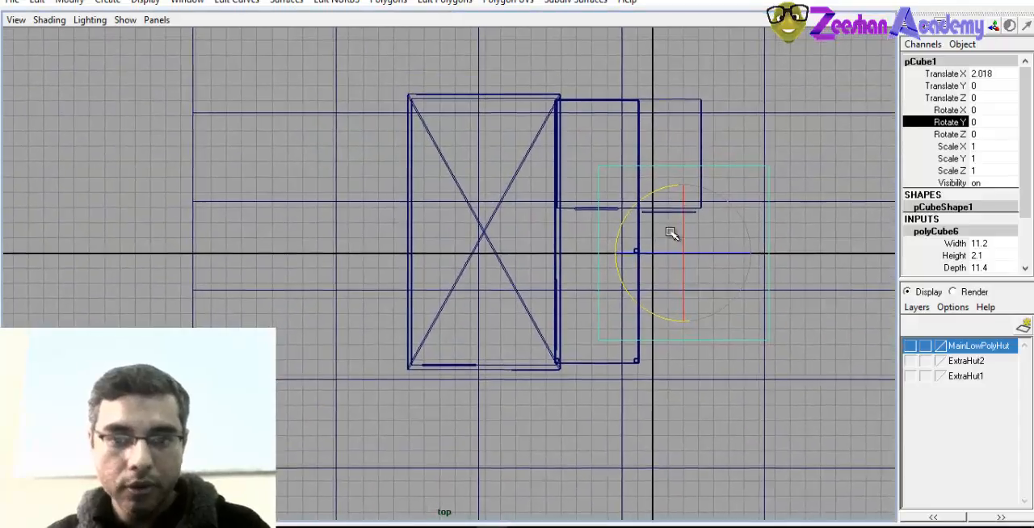
pyautogui.press('w')
pyautogui.moveTo(685, 251); pyautogui.dragTo(500, 187)
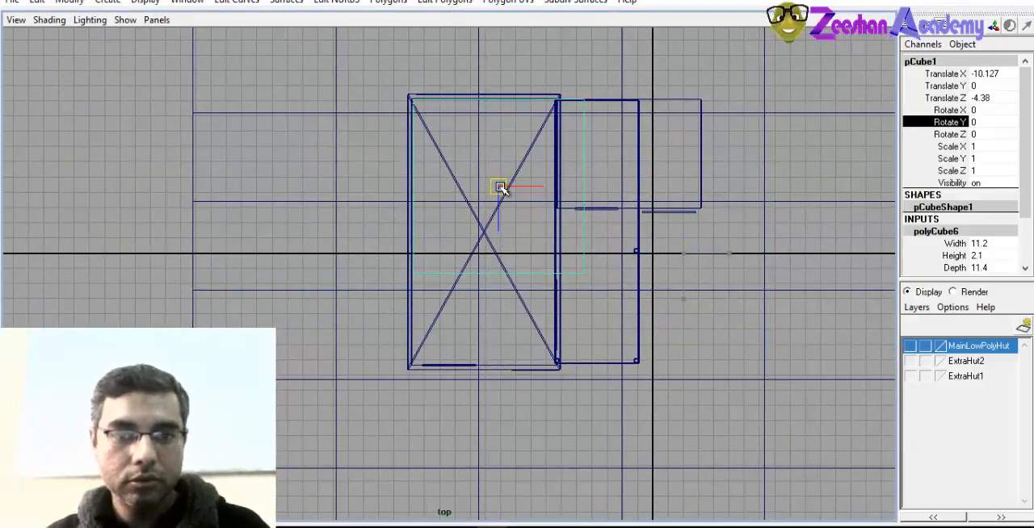
# Move the vertices at the slab's side room end outward in X until they line up with the side room's outer wall
pyautogui.scroll(1, 522, 255)
pyautogui.keyDown('alt'); pyautogui.moveTo(521, 255); pyautogui.dragTo(519, 260, button='middle'); pyautogui.keyUp('alt')
pyautogui.keyDown('alt'); pyautogui.moveTo(572, 277); pyautogui.dragTo(571, 292, button='middle'); pyautogui.keyUp('alt')
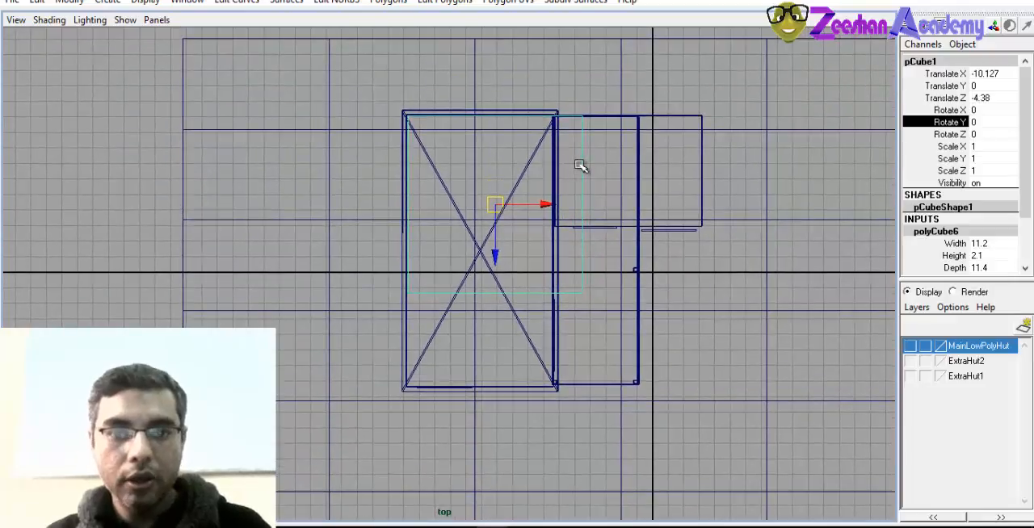
pyautogui.moveTo(581, 166); pyautogui.dragTo(547, 164, button='right')
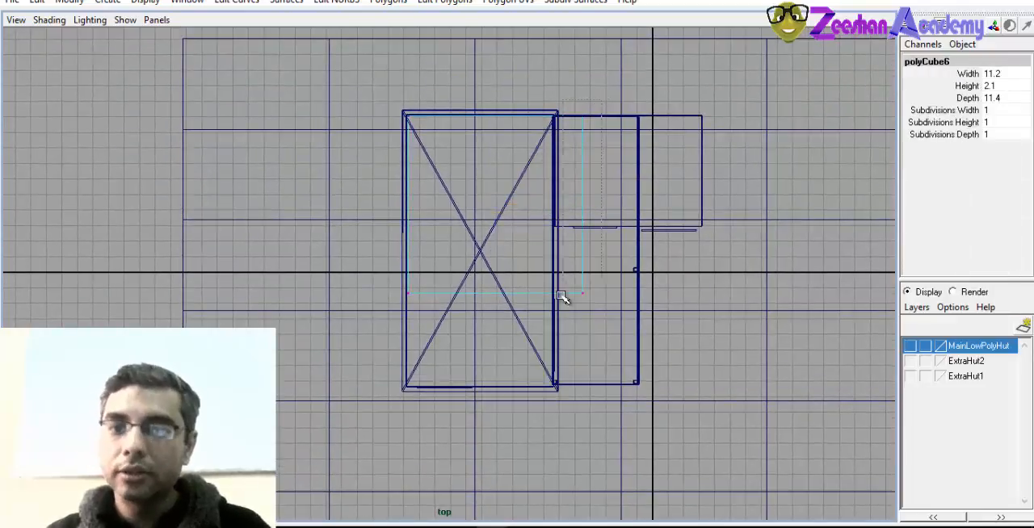
pyautogui.moveTo(563, 297); pyautogui.dragTo(601, 105)
pyautogui.moveTo(634, 206); pyautogui.dragTo(751, 212)
# Move the slab's front vertices along Z until they line up with the front edge of the hut and porch
pyautogui.keyDown('alt'); pyautogui.moveTo(649, 311); pyautogui.dragTo(649, 283, button='middle'); pyautogui.keyUp('alt')
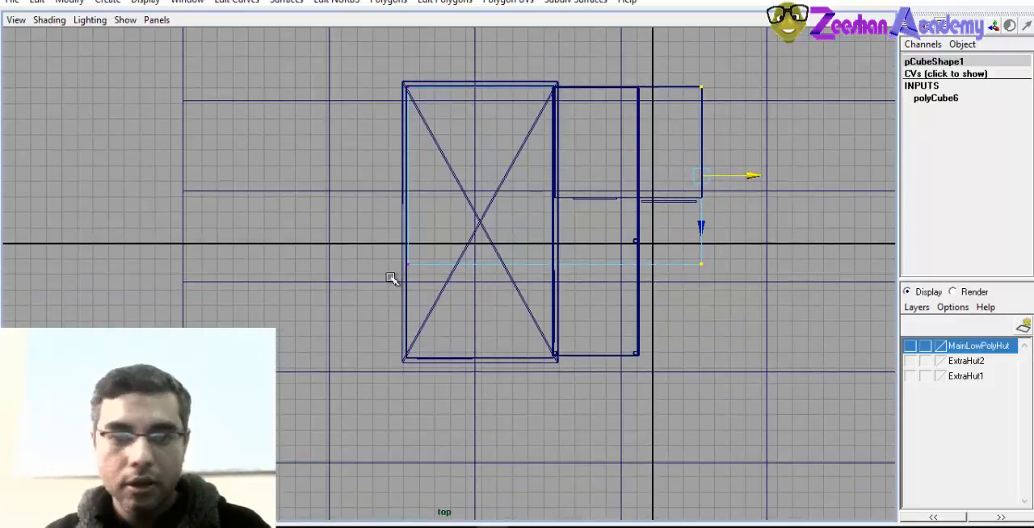
pyautogui.moveTo(535, 280); pyautogui.dragTo(755, 304)
pyautogui.moveTo(555, 315); pyautogui.dragTo(556, 403)
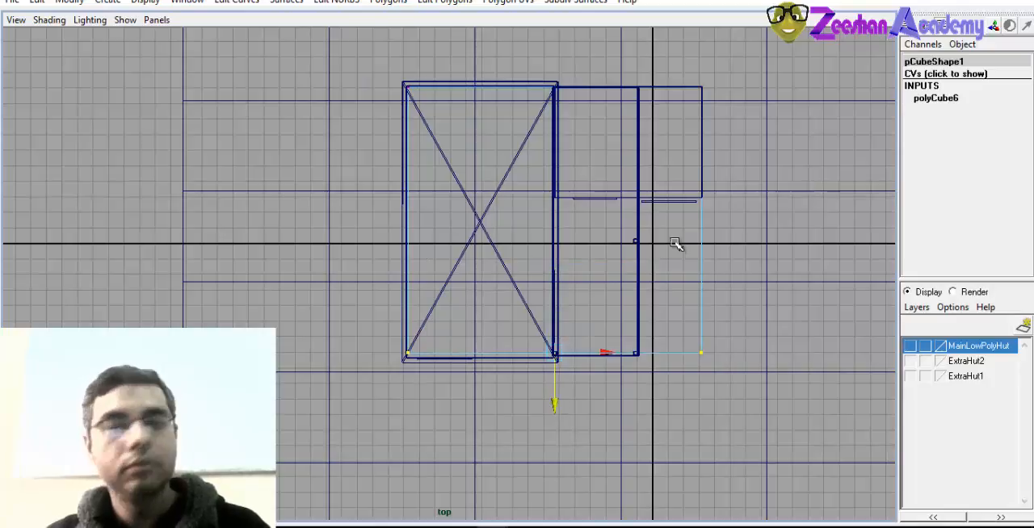
# Raise the slab's selected front vertices in the front view until their top edge meets the hut's floor line
pyautogui.press('space')
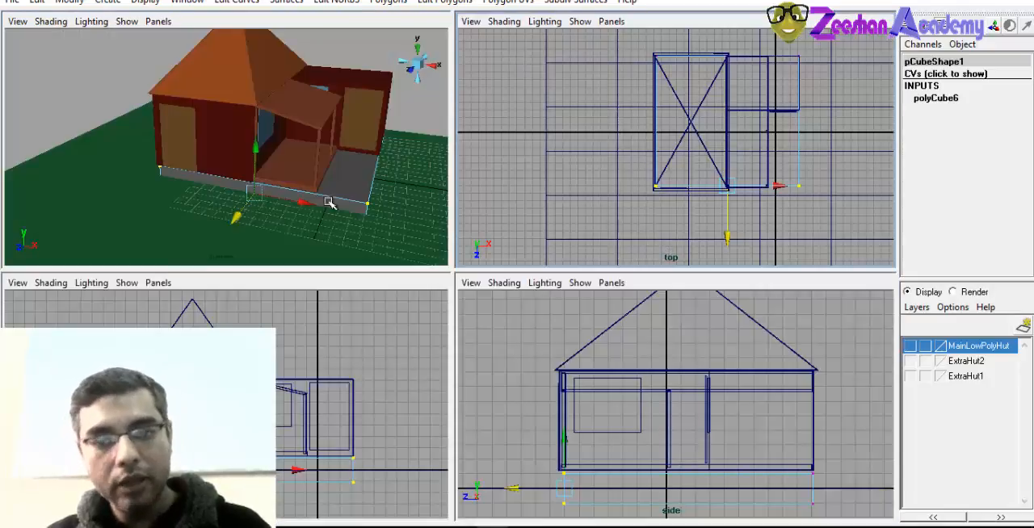
pyautogui.keyDown('alt'); pyautogui.moveTo(199, 143); pyautogui.dragTo(227, 157, button='middle'); pyautogui.keyUp('alt')
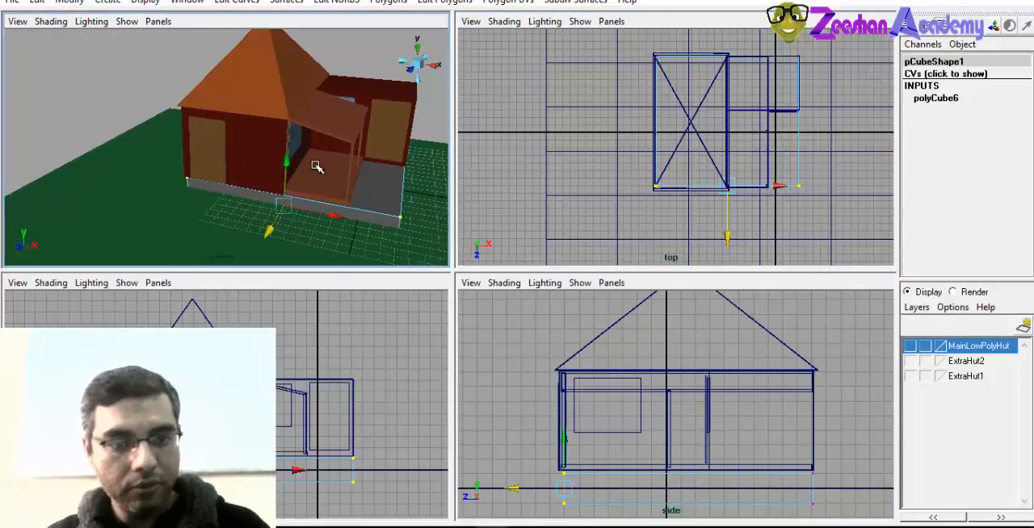
pyautogui.press('space')
pyautogui.keyDown('alt'); pyautogui.moveTo(716, 302); pyautogui.dragTo(529, 251); pyautogui.keyUp('alt')
pyautogui.keyDown('alt'); pyautogui.moveTo(529, 252); pyautogui.dragTo(681, 306, button='right'); pyautogui.keyUp('alt')
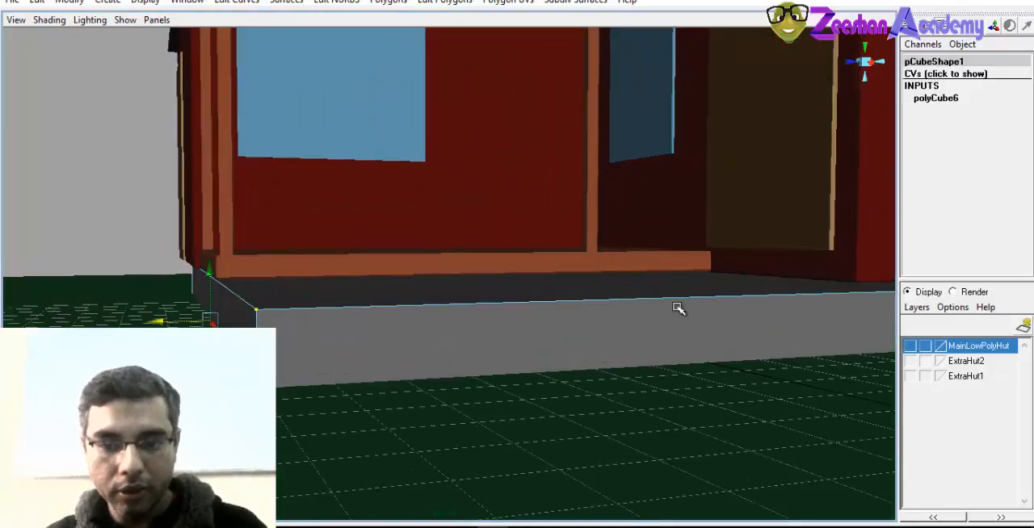
pyautogui.keyDown('alt'); pyautogui.moveTo(681, 307); pyautogui.dragTo(504, 300); pyautogui.keyUp('alt')
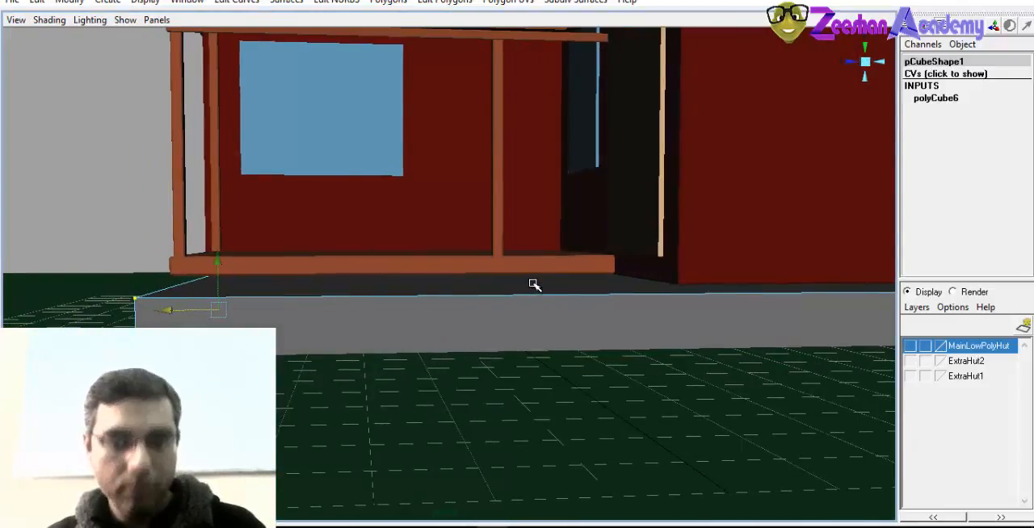
pyautogui.press('space')
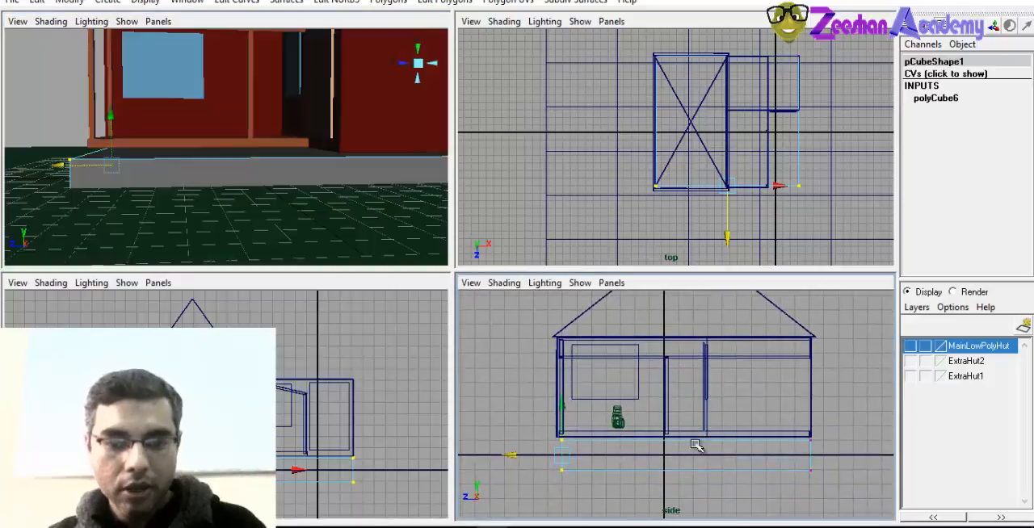
pyautogui.press('space')
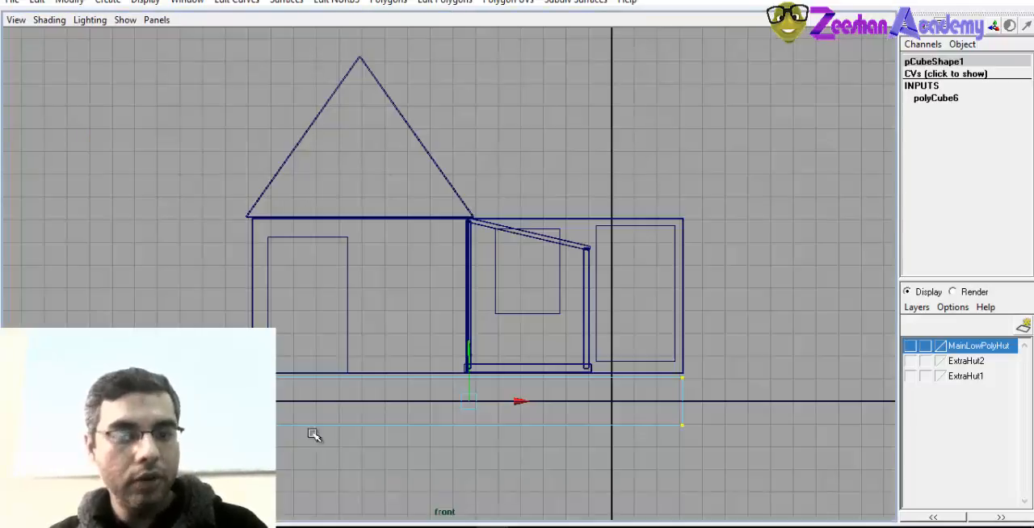
pyautogui.scroll(1, 288, 396)
pyautogui.scroll(1, 356, 415)
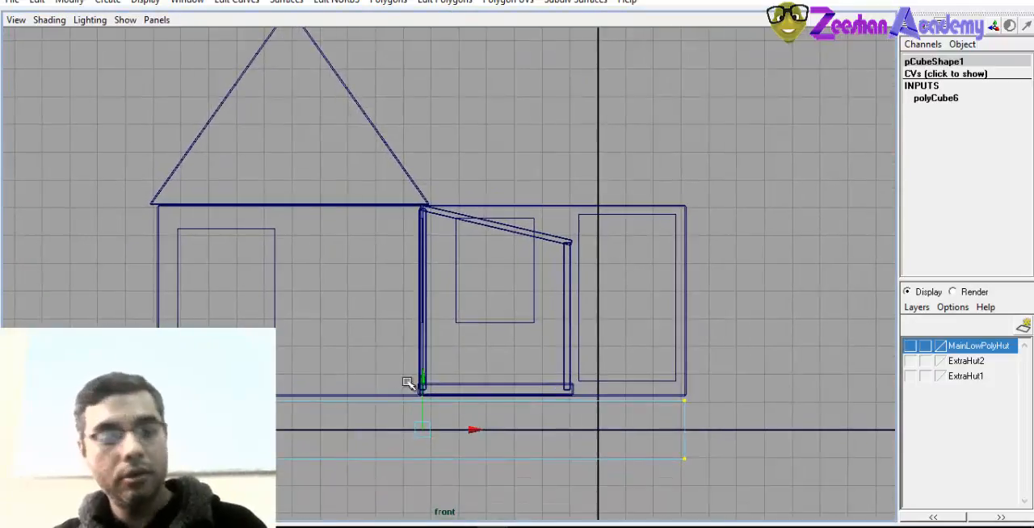
pyautogui.moveTo(421, 382); pyautogui.dragTo(424, 376)
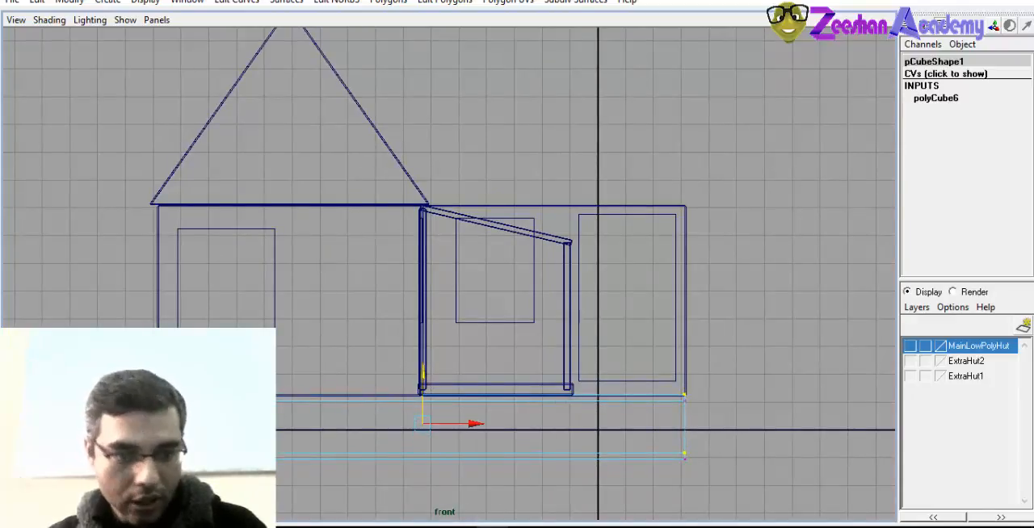
# Raise the slab's bottom vertices to the ground line in the front view and fine-tune their height in perspective
pyautogui.moveTo(671, 508); pyautogui.dragTo(620, 486)
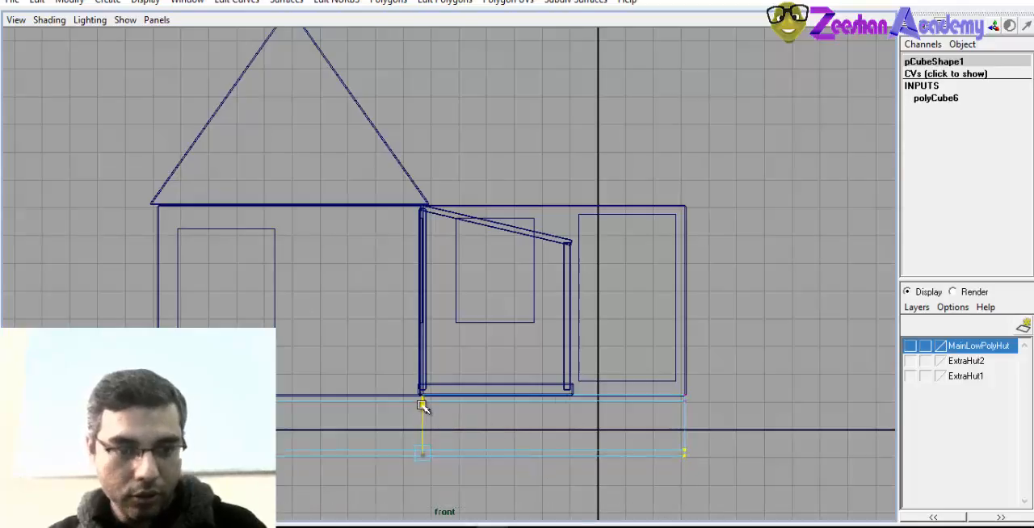
pyautogui.moveTo(423, 405); pyautogui.dragTo(421, 377)
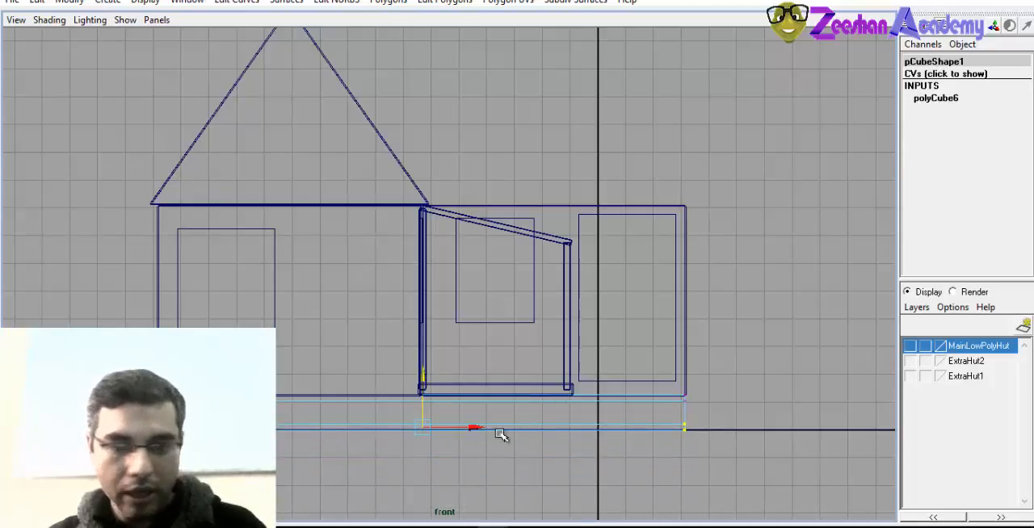
pyautogui.press('space')
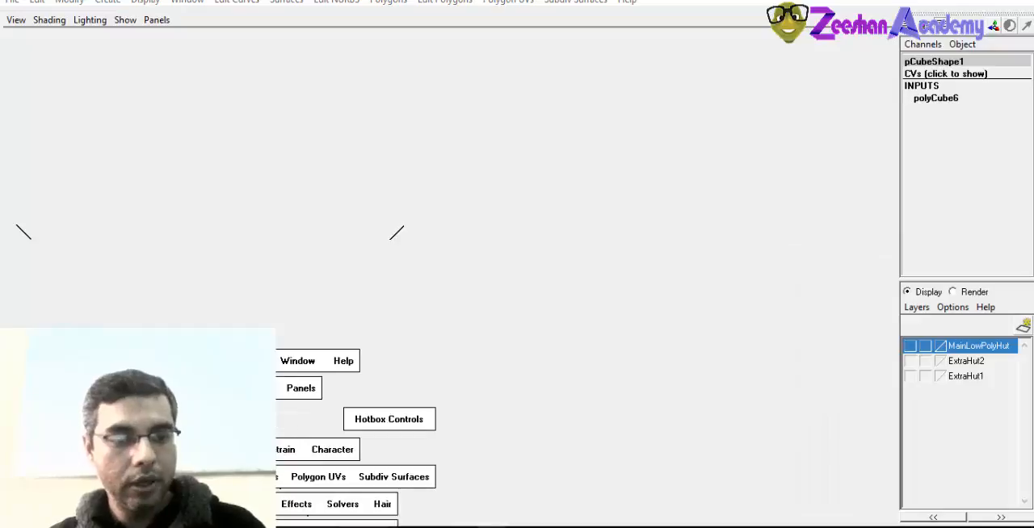
pyautogui.press('space')
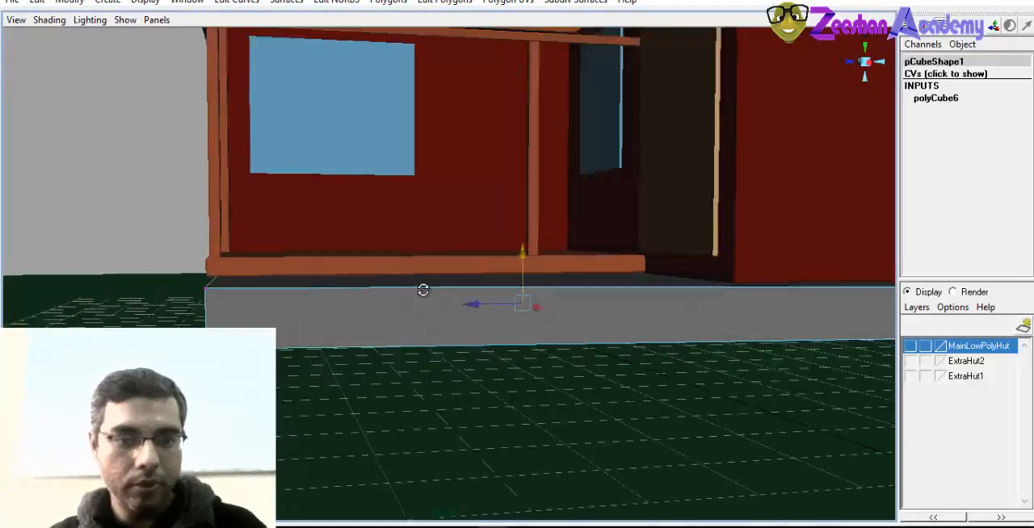
pyautogui.keyDown('alt'); pyautogui.moveTo(422, 288); pyautogui.dragTo(537, 353); pyautogui.keyUp('alt')
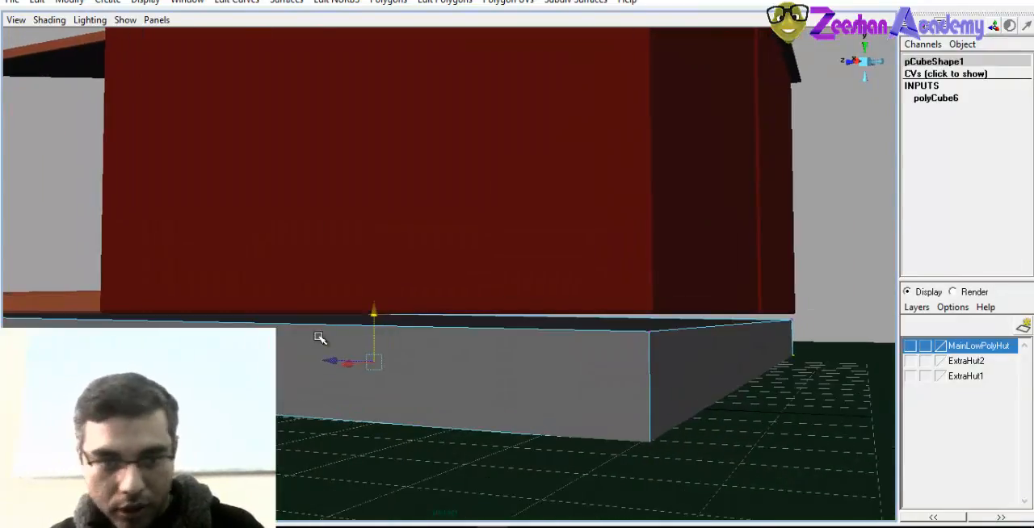
pyautogui.moveTo(371, 315); pyautogui.dragTo(376, 323)
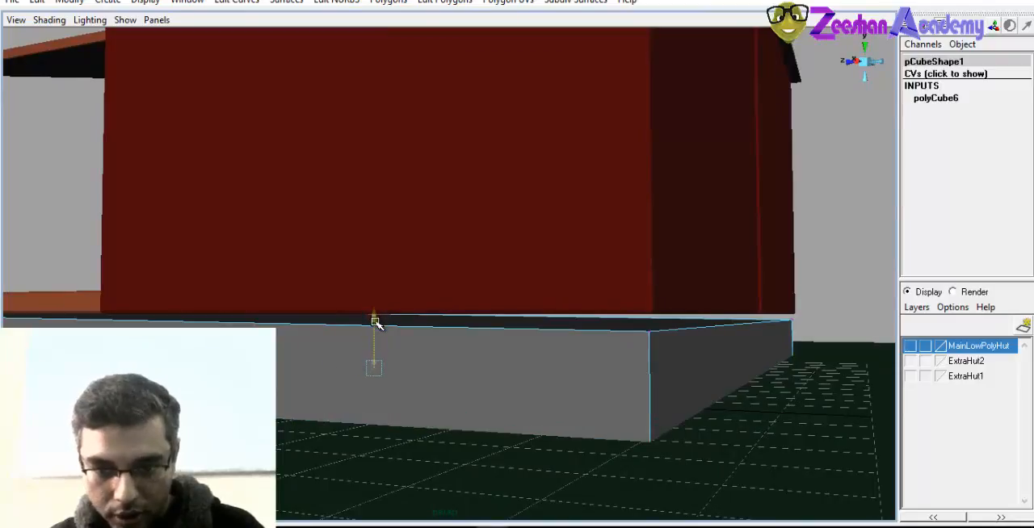
# Raise the whole slab to about 0.198 in Translate Y to close the gap under the walls and check it from around the hut
pyautogui.moveTo(517, 364); pyautogui.dragTo(555, 347, button='right')
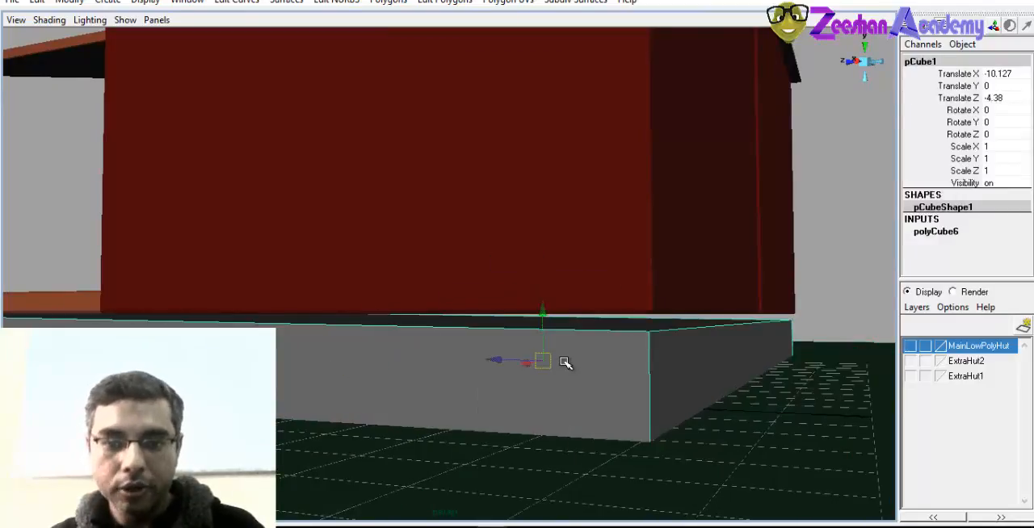
pyautogui.moveTo(545, 321); pyautogui.dragTo(357, 390)
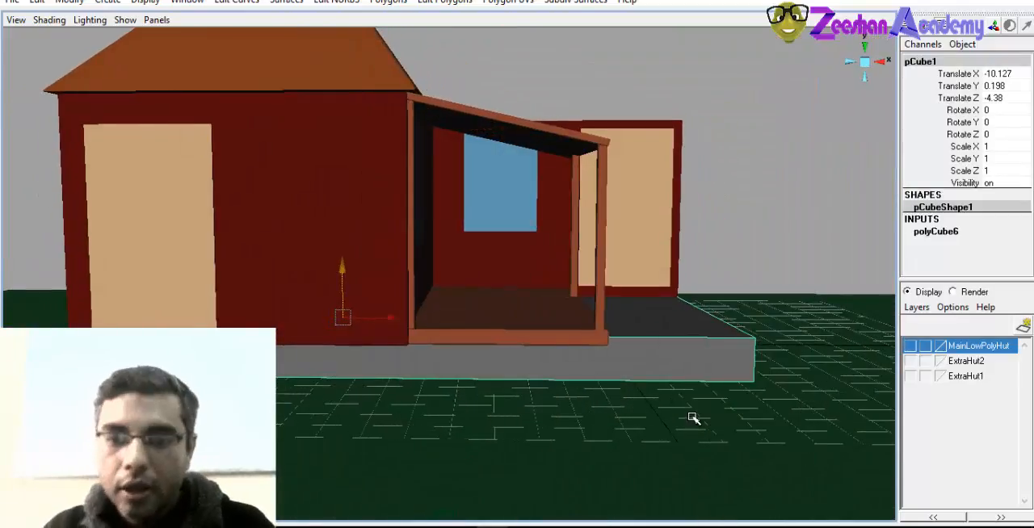
pyautogui.keyDown('alt'); pyautogui.moveTo(670, 420); pyautogui.dragTo(632, 424); pyautogui.keyUp('alt')
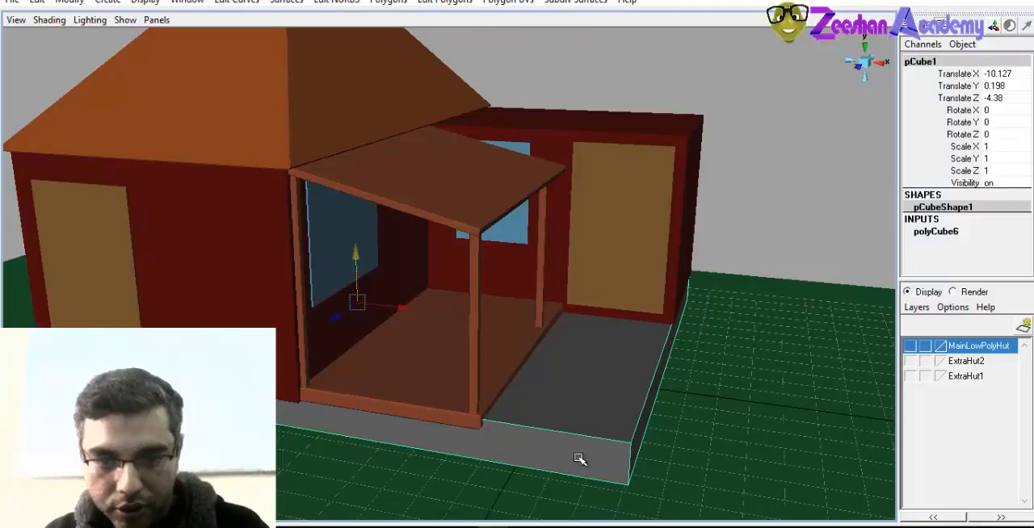
pyautogui.keyDown('alt'); pyautogui.moveTo(647, 328); pyautogui.dragTo(567, 376); pyautogui.keyUp('alt')
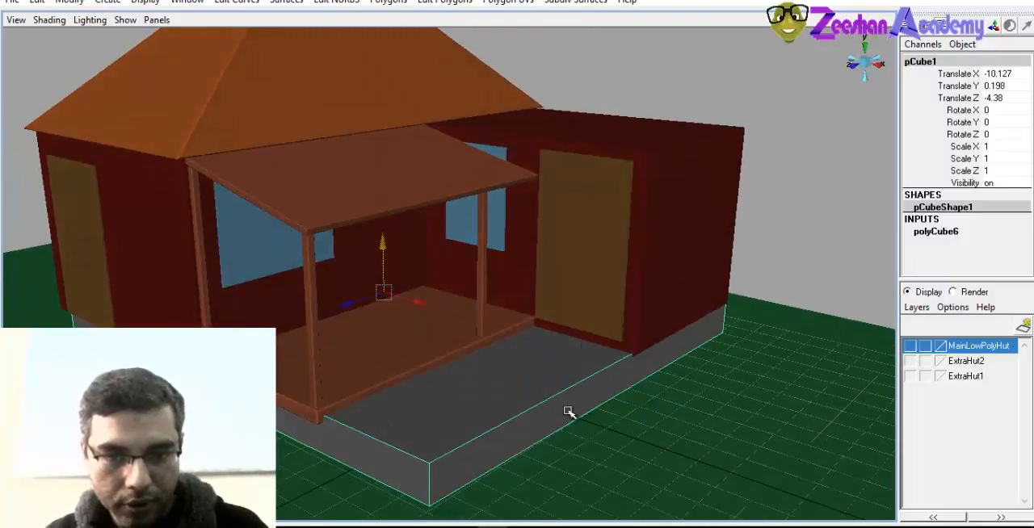
pyautogui.keyDown('alt'); pyautogui.moveTo(569, 412); pyautogui.dragTo(447, 346); pyautogui.keyUp('alt')
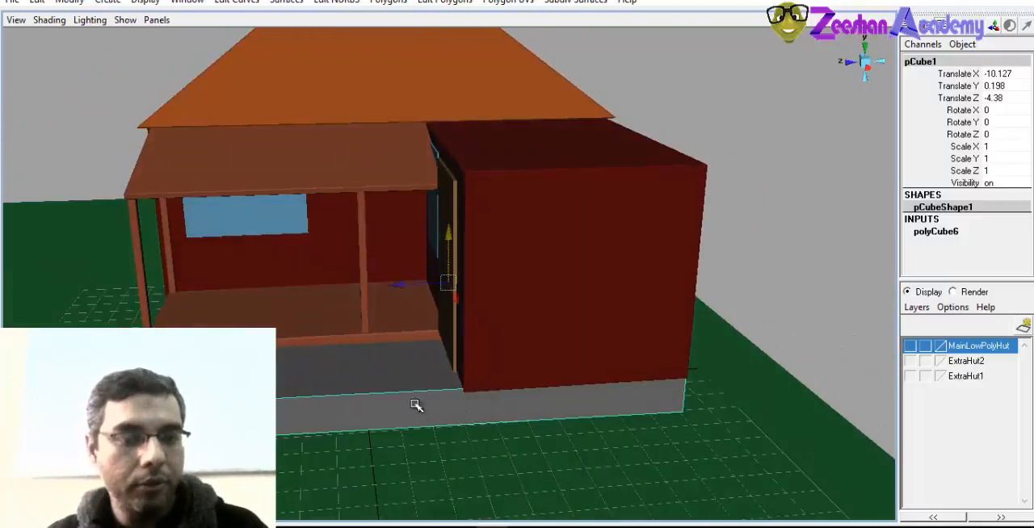
pyautogui.keyDown('alt'); pyautogui.moveTo(331, 396); pyautogui.dragTo(536, 393); pyautogui.keyUp('alt')
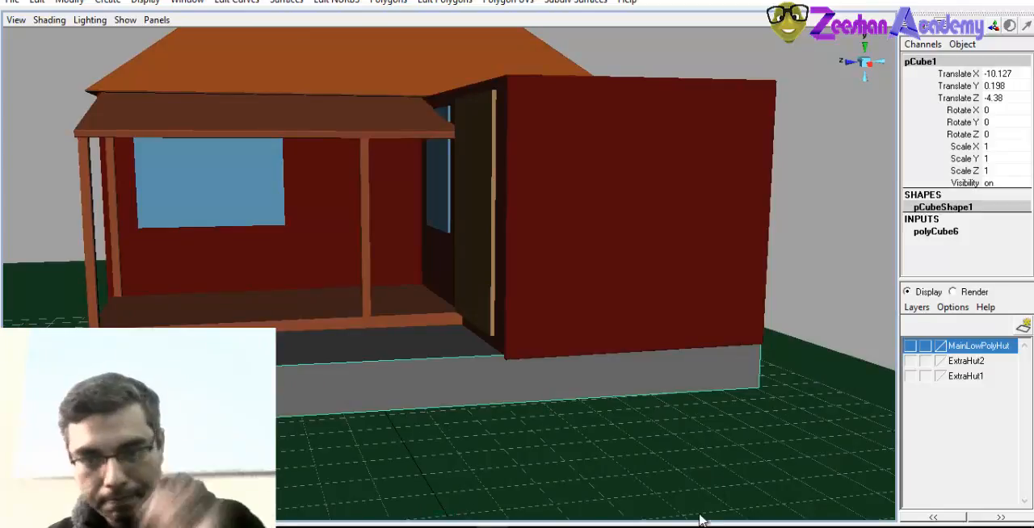
pyautogui.click(618, 527)
pyautogui.click(960, 476)
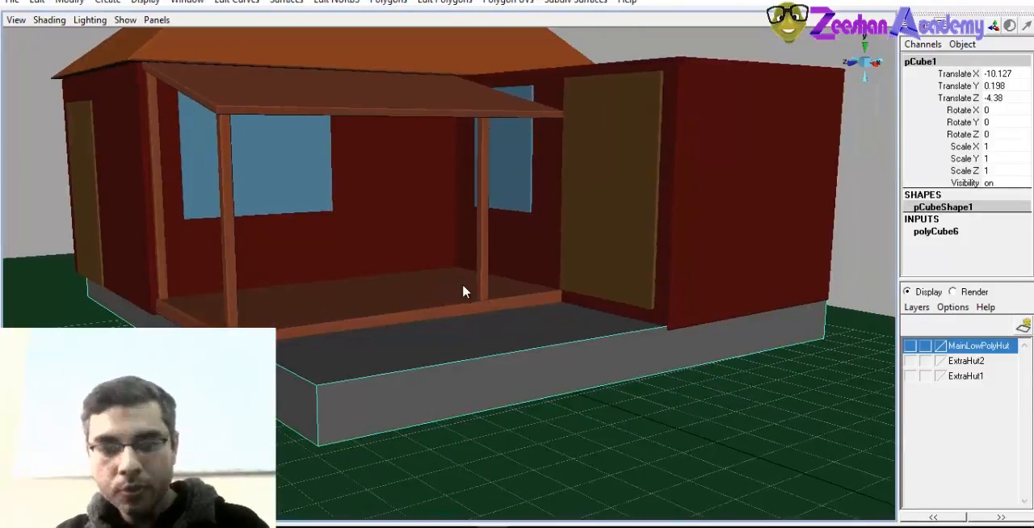
pyautogui.keyDown('alt'); pyautogui.moveTo(466, 291); pyautogui.dragTo(441, 279); pyautogui.keyUp('alt')
pyautogui.keyDown('alt'); pyautogui.moveTo(441, 280); pyautogui.dragTo(573, 327, button='middle'); pyautogui.keyUp('alt')
pyautogui.keyDown('alt'); pyautogui.moveTo(341, 345); pyautogui.dragTo(428, 347); pyautogui.keyUp('alt')
pyautogui.keyDown('alt'); pyautogui.moveTo(426, 89); pyautogui.dragTo(428, 133); pyautogui.keyUp('alt')
# Keep the Edit Polygons commands open as a floating window beside the hut
pyautogui.click(436, 3)
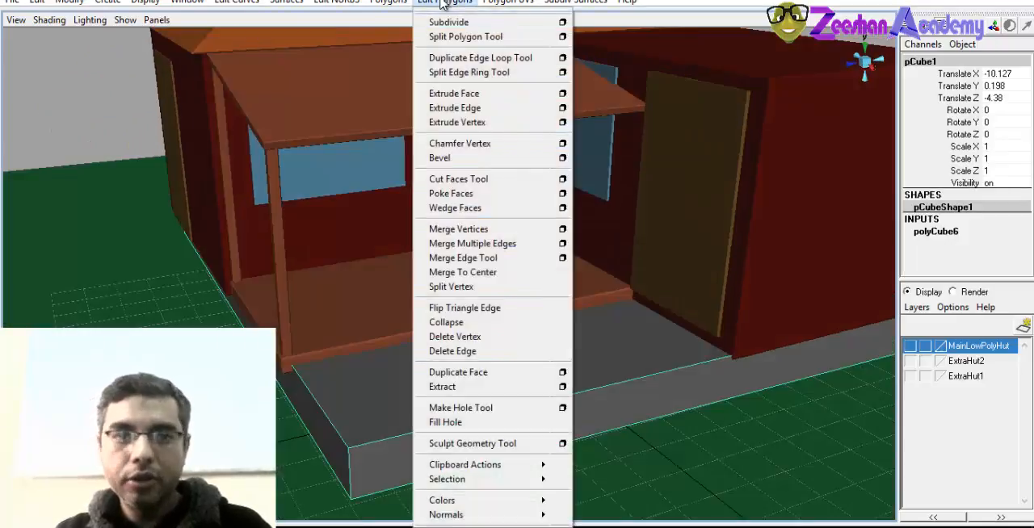
pyautogui.click(440, 3)
pyautogui.click(443, 4)
pyautogui.moveTo(488, 3); pyautogui.dragTo(116, 16)
# Cut an edge loop across the foundation slab with Split Edge Ring, in line with the porch floor's outer edge
pyautogui.keyDown('alt'); pyautogui.moveTo(607, 229); pyautogui.dragTo(640, 286); pyautogui.keyUp('alt')
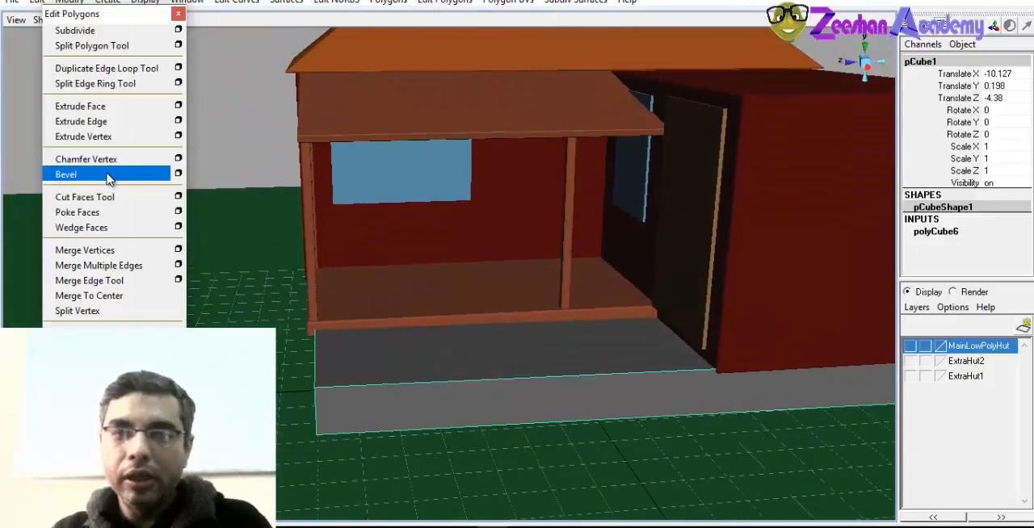
pyautogui.keyDown('alt'); pyautogui.moveTo(650, 198); pyautogui.dragTo(620, 215); pyautogui.keyUp('alt')
pyautogui.keyDown('alt'); pyautogui.moveTo(620, 214); pyautogui.dragTo(648, 118, button='right'); pyautogui.keyUp('alt')
pyautogui.keyDown('alt'); pyautogui.moveTo(544, 304); pyautogui.dragTo(616, 326); pyautogui.keyUp('alt')
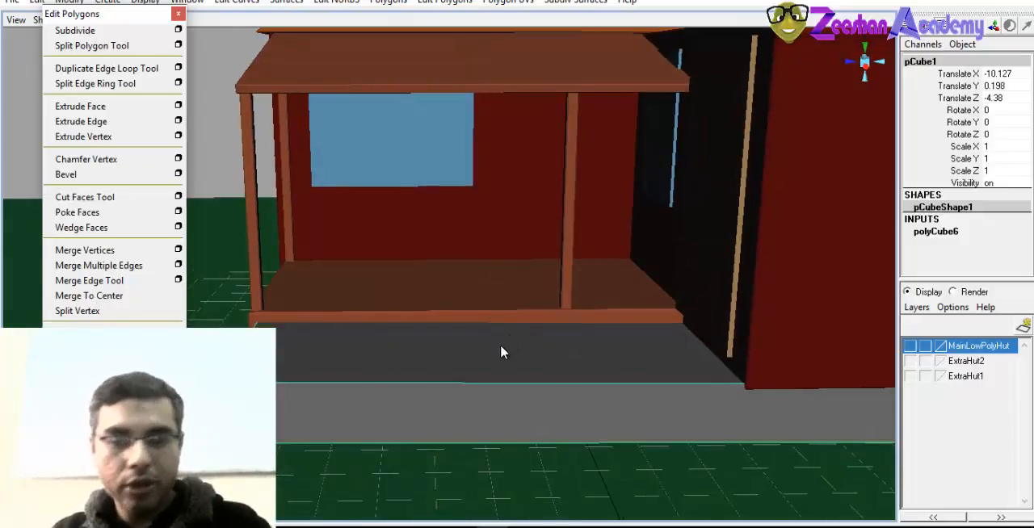
pyautogui.keyDown('alt'); pyautogui.moveTo(622, 330); pyautogui.dragTo(535, 323); pyautogui.keyUp('alt')
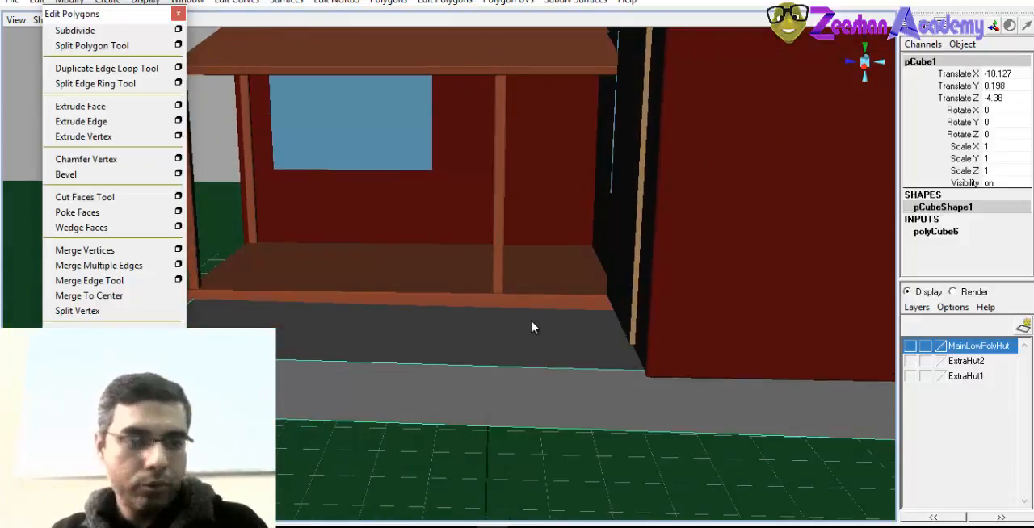
pyautogui.keyDown('alt'); pyautogui.moveTo(510, 293); pyautogui.dragTo(356, 320); pyautogui.keyUp('alt')
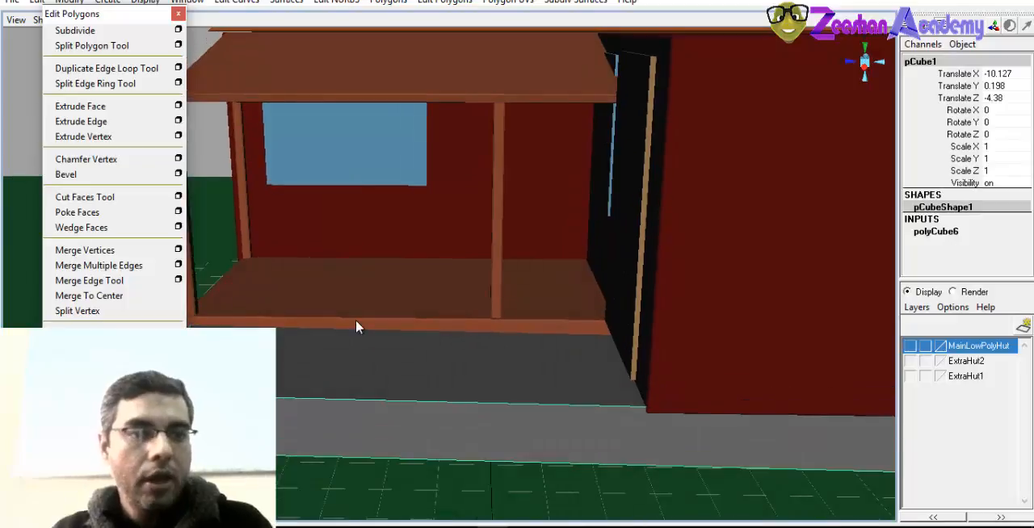
pyautogui.keyDown('alt'); pyautogui.moveTo(656, 321); pyautogui.dragTo(684, 341); pyautogui.keyUp('alt')
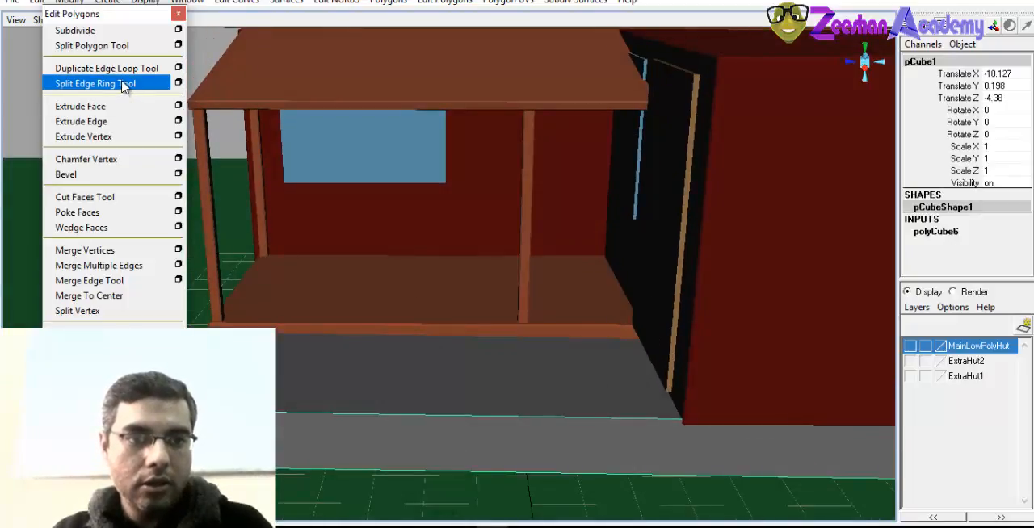
pyautogui.keyDown('alt'); pyautogui.moveTo(549, 319); pyautogui.dragTo(662, 327); pyautogui.keyUp('alt')
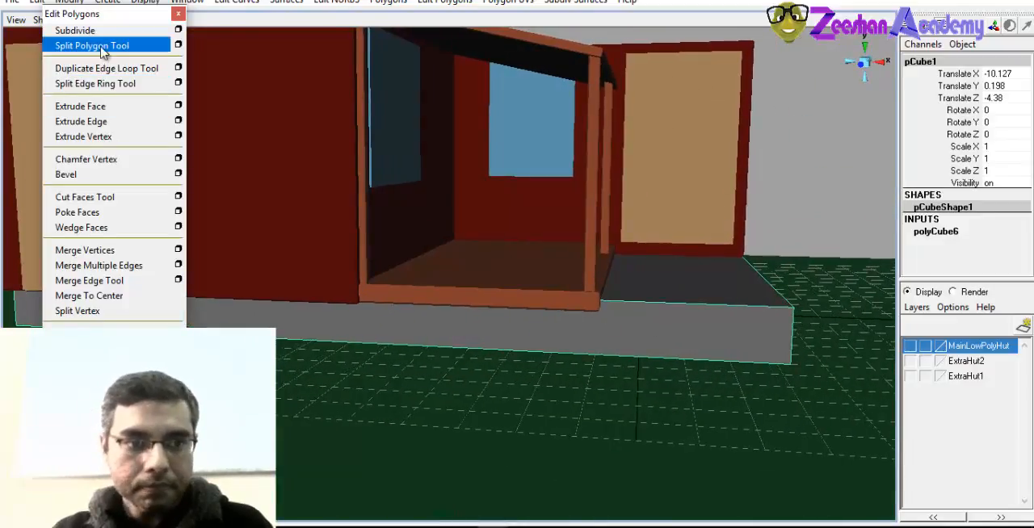
pyautogui.click(95, 83)
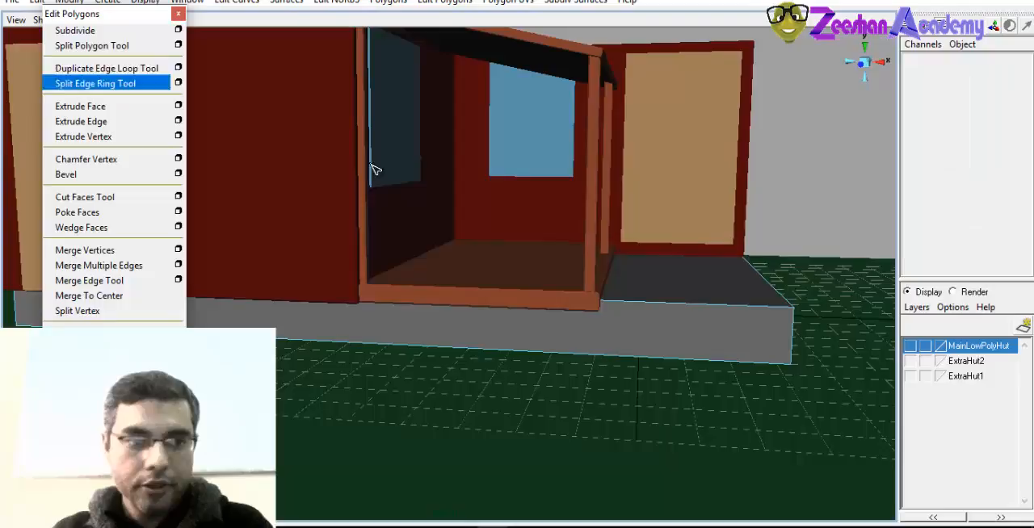
pyautogui.click(629, 306)
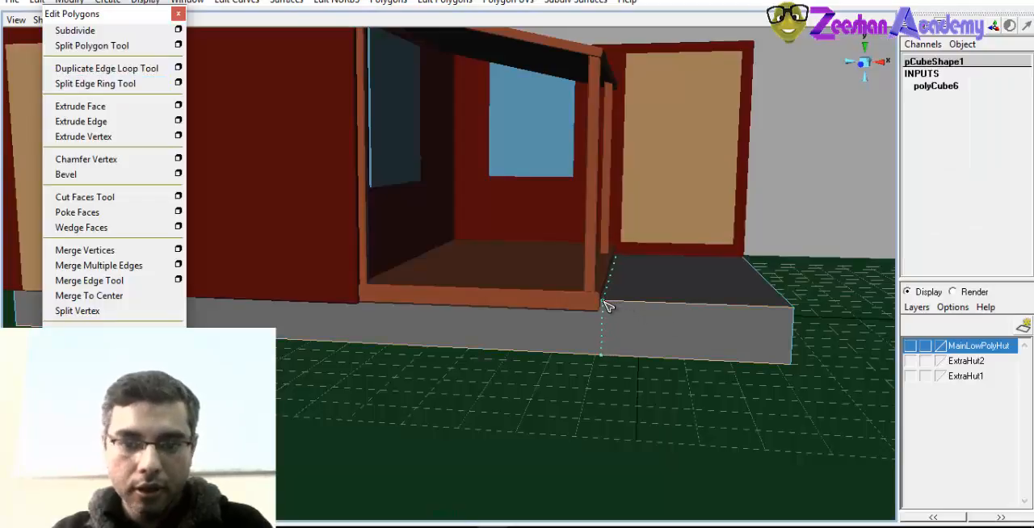
pyautogui.click(601, 301)
# Move the foundation slab out from under the hut along X to about 0.102 in Translate X
pyautogui.keyDown('alt'); pyautogui.moveTo(788, 342); pyautogui.dragTo(766, 365); pyautogui.keyUp('alt')
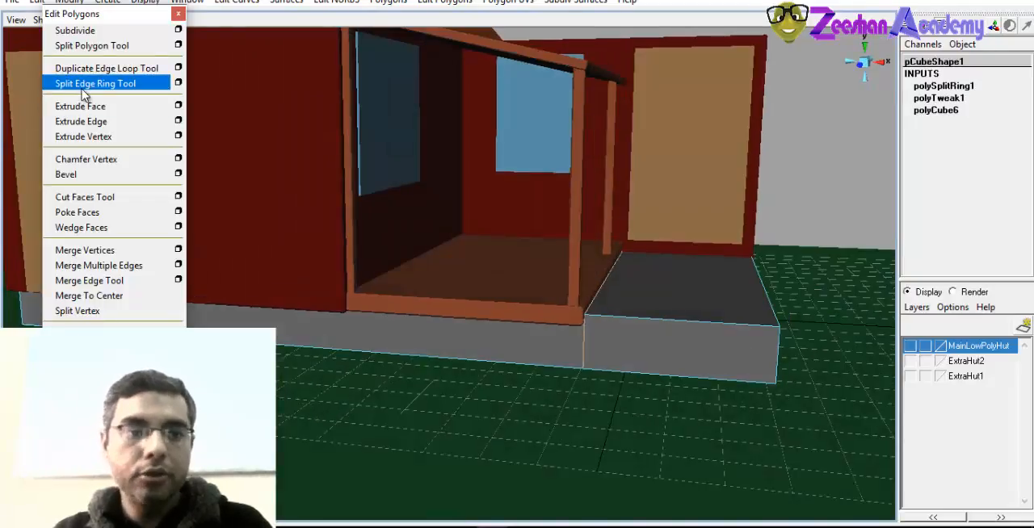
pyautogui.keyDown('alt'); pyautogui.moveTo(665, 272); pyautogui.dragTo(685, 327); pyautogui.keyUp('alt')
pyautogui.moveTo(670, 299); pyautogui.dragTo(721, 188, button='right')
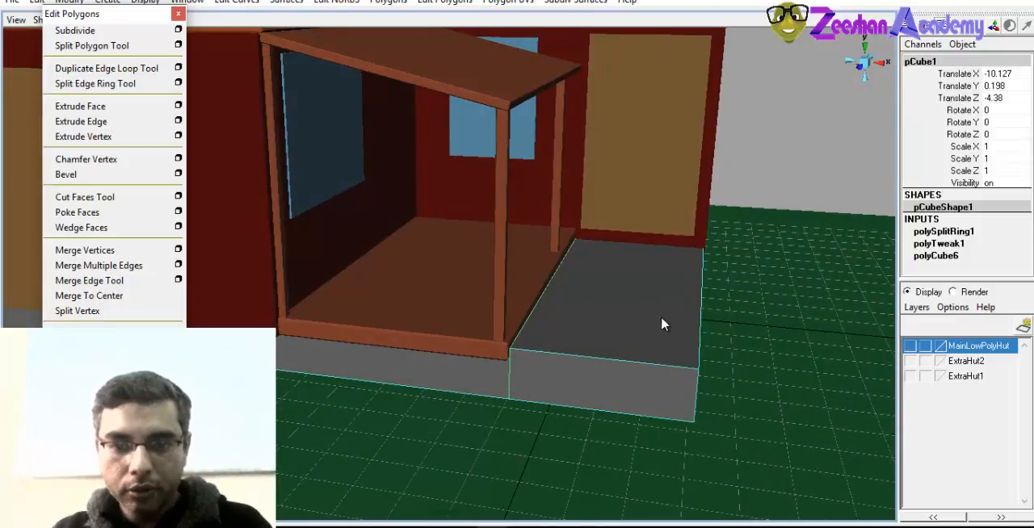
pyautogui.keyDown('alt'); pyautogui.moveTo(662, 321); pyautogui.dragTo(441, 255); pyautogui.keyUp('alt')
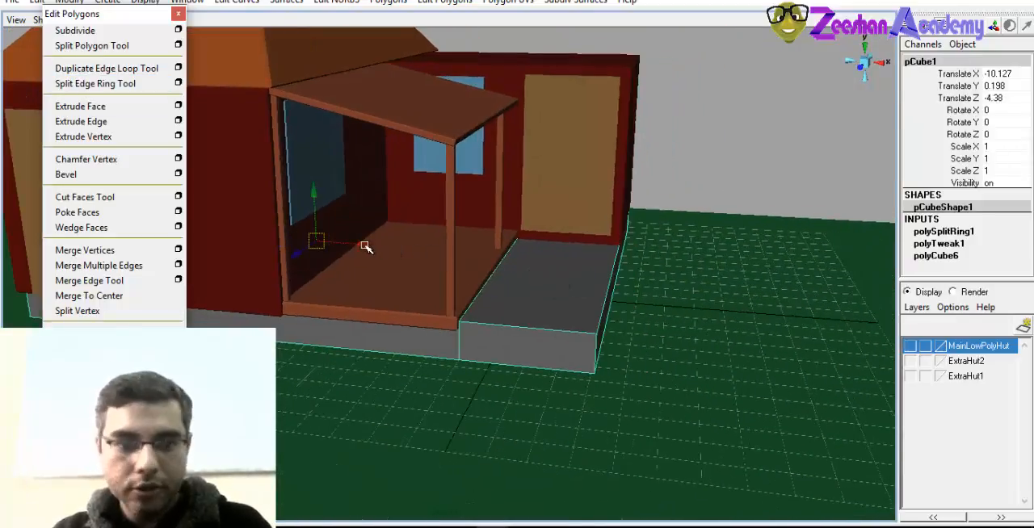
pyautogui.moveTo(364, 247); pyautogui.dragTo(681, 276)
pyautogui.scroll(1, 580, 274)
pyautogui.scroll(1, 606, 257)
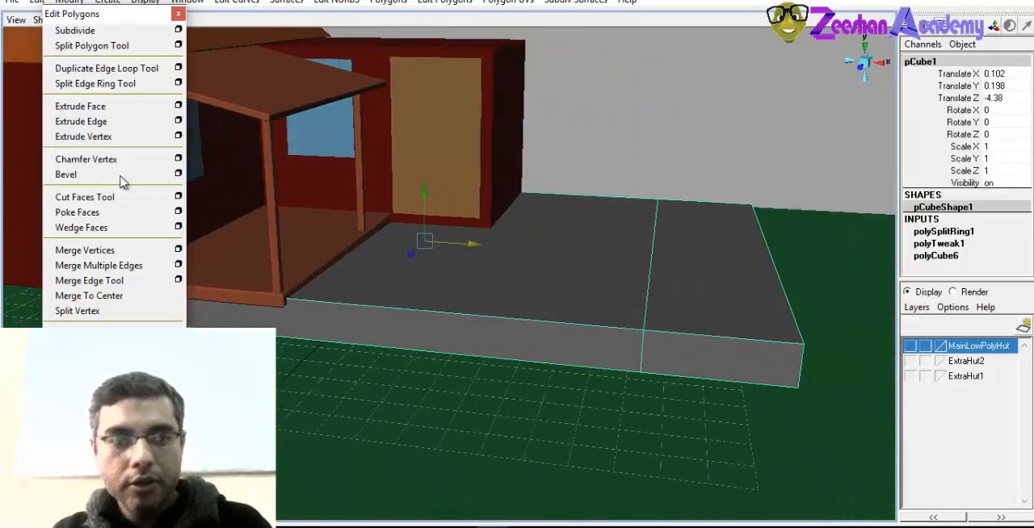
pyautogui.keyDown('alt'); pyautogui.moveTo(639, 249); pyautogui.dragTo(611, 246, button='middle'); pyautogui.keyUp('alt')
# Cut two more edge loops into the moved slab, one parallel to the first and one crossing both
pyautogui.click(102, 83)
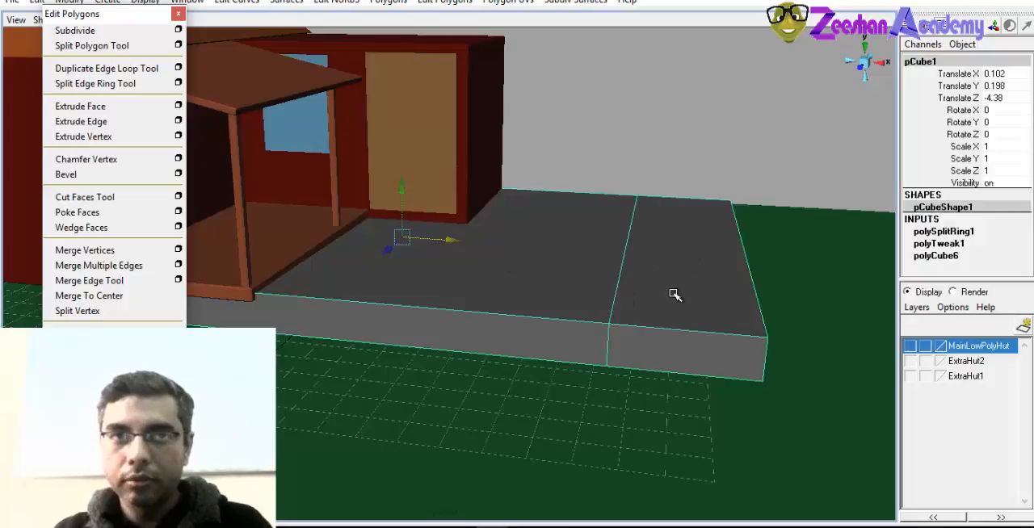
pyautogui.click(100, 86)
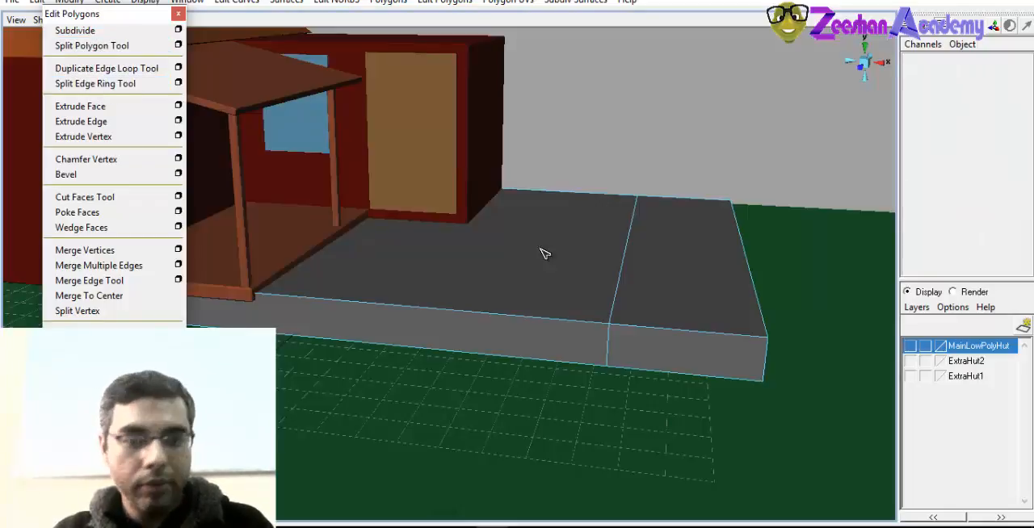
pyautogui.click(518, 319)
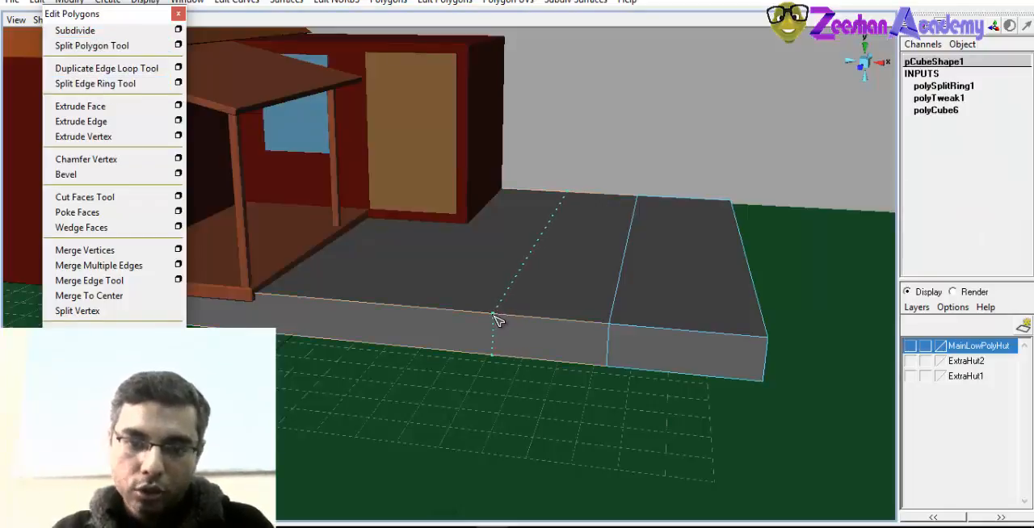
pyautogui.click(494, 317)
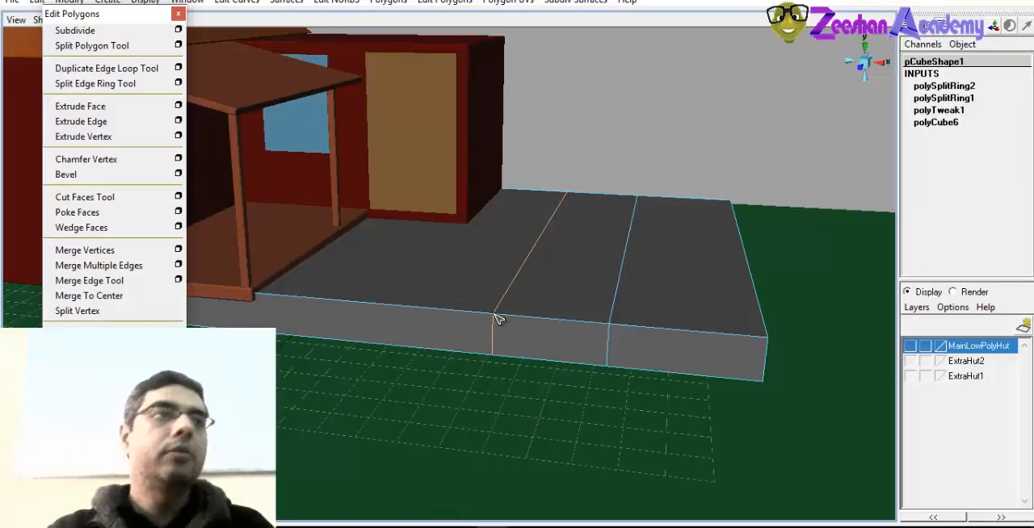
pyautogui.keyDown('alt'); pyautogui.moveTo(680, 328); pyautogui.dragTo(492, 340); pyautogui.keyUp('alt')
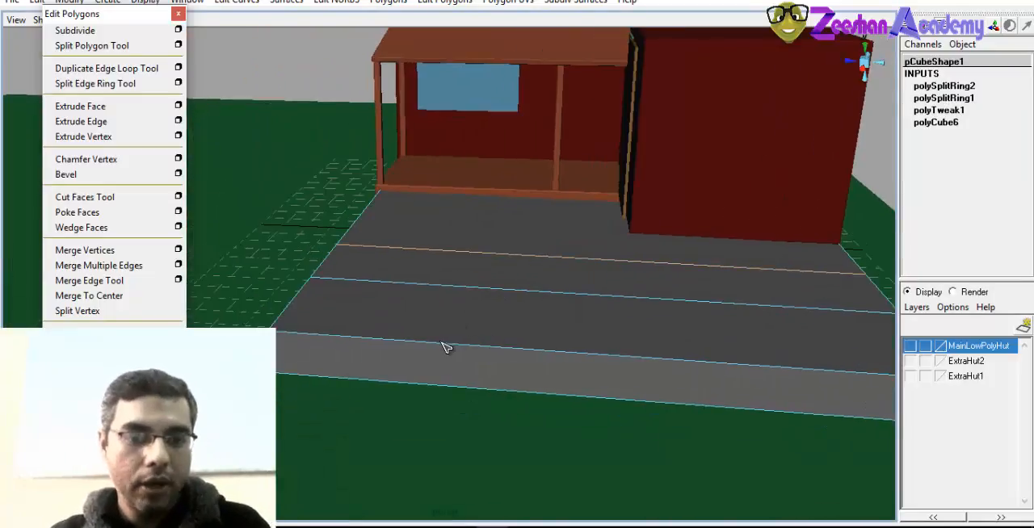
pyautogui.click(406, 347)
pyautogui.keyDown('alt'); pyautogui.moveTo(406, 347); pyautogui.dragTo(403, 379); pyautogui.keyUp('alt')
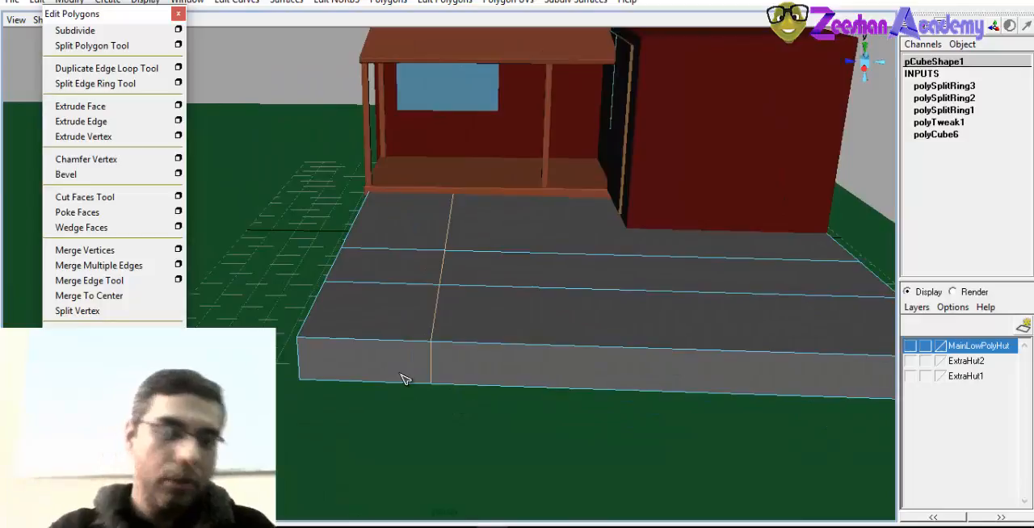
pyautogui.scroll(-3, 439, 353)
pyautogui.keyDown('alt'); pyautogui.moveTo(495, 327); pyautogui.dragTo(511, 340); pyautogui.keyUp('alt')
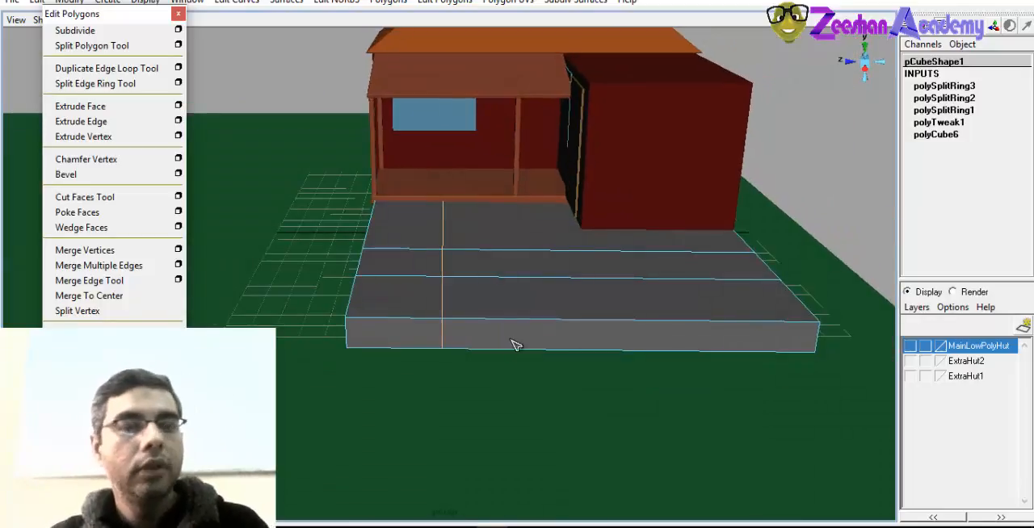
# Select the top and outer side faces of the slab's corner section enclosed by the edge loops
pyautogui.moveTo(401, 310); pyautogui.dragTo(409, 318, button='right')
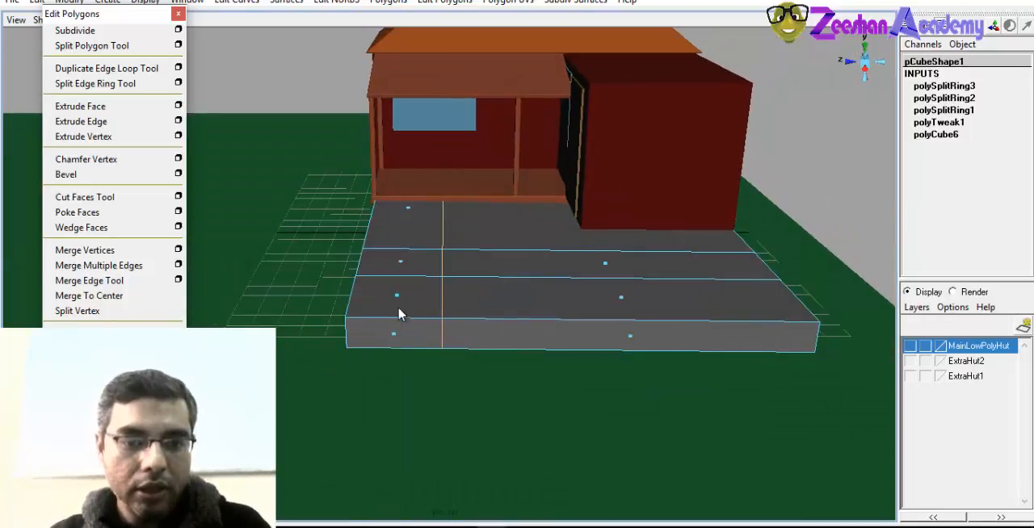
pyautogui.click(396, 296)
pyautogui.keyDown('alt'); pyautogui.moveTo(397, 296); pyautogui.dragTo(472, 336); pyautogui.keyUp('alt')
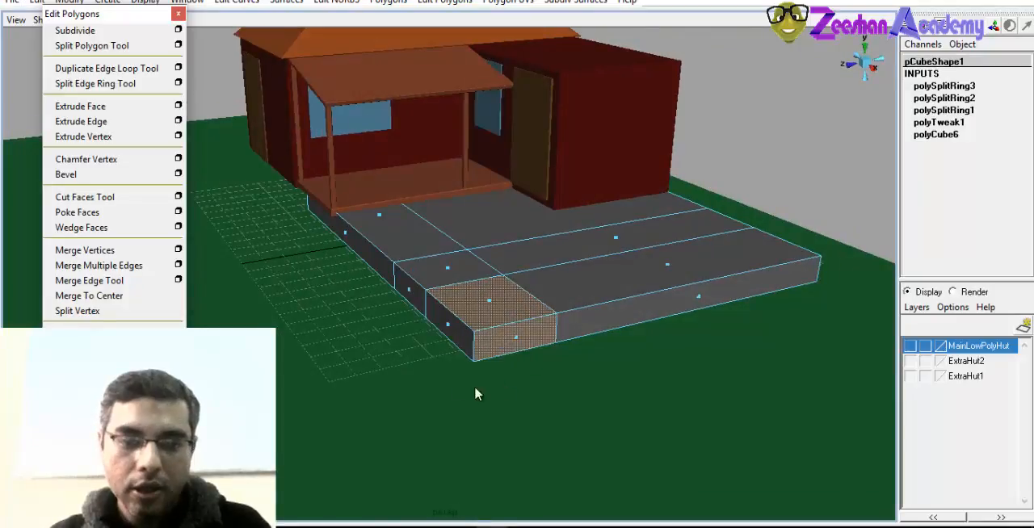
pyautogui.keyDown('alt'); pyautogui.moveTo(478, 394); pyautogui.dragTo(576, 340); pyautogui.keyUp('alt')
pyautogui.keyDown('shift'); pyautogui.click(474, 326); pyautogui.keyUp('shift')
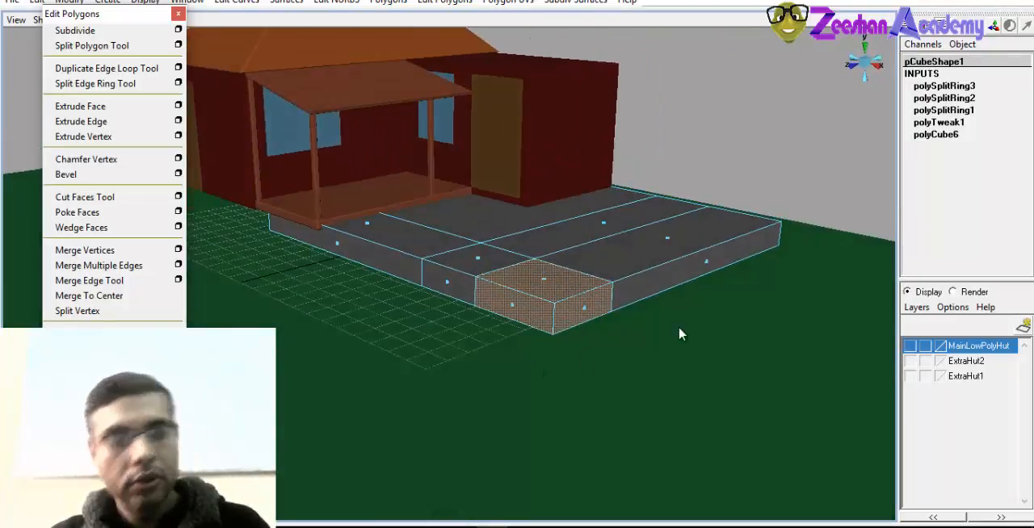
pyautogui.keyDown('alt'); pyautogui.moveTo(680, 335); pyautogui.dragTo(687, 312); pyautogui.keyUp('alt')
pyautogui.moveTo(569, 253); pyautogui.dragTo(625, 230, button='right')
pyautogui.keyDown('alt'); pyautogui.moveTo(626, 230); pyautogui.dragTo(611, 293); pyautogui.keyUp('alt')
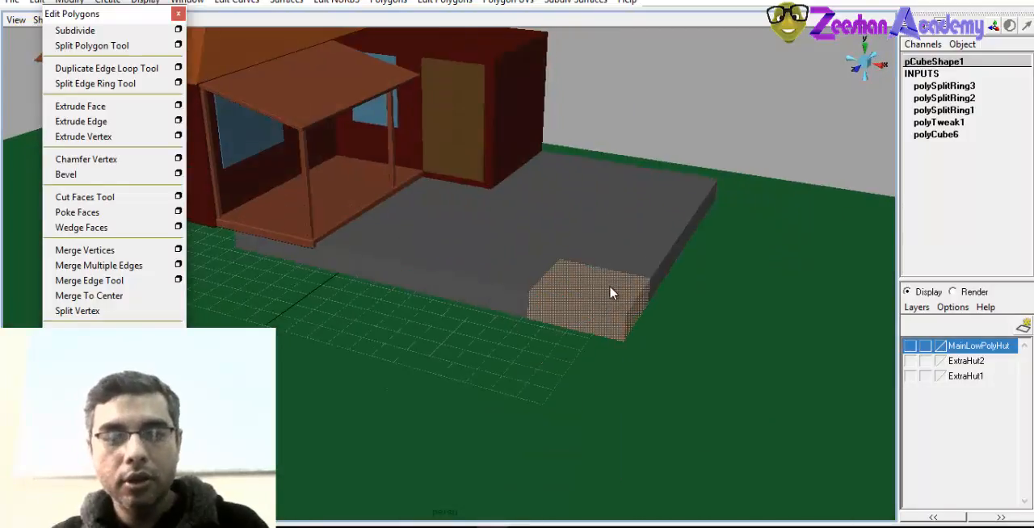
# Undo the face selection, the edge loops and the slab's move until the slab is uncut and back under the hut
pyautogui.click(671, 282)
pyautogui.hotkey('ctrl', 'z')
pyautogui.press('space')
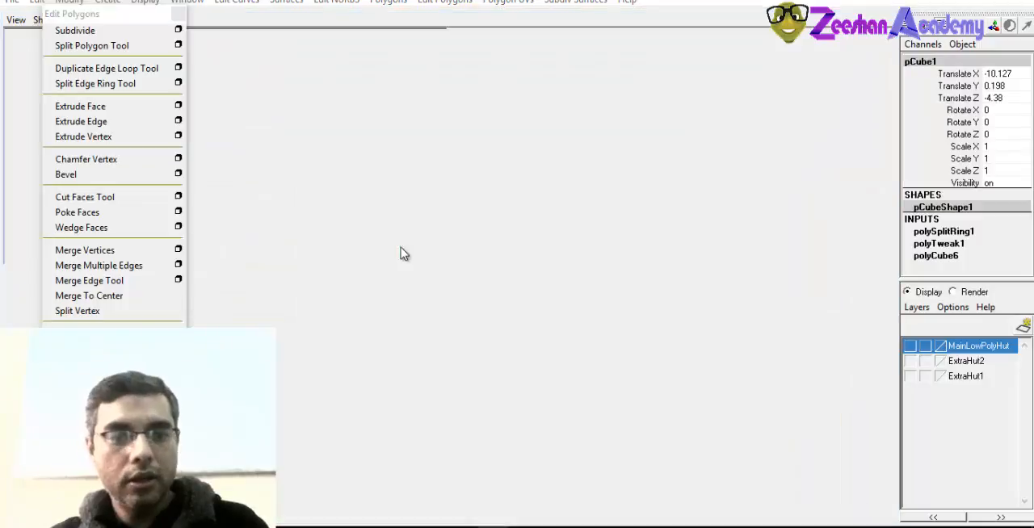
pyautogui.press('space')
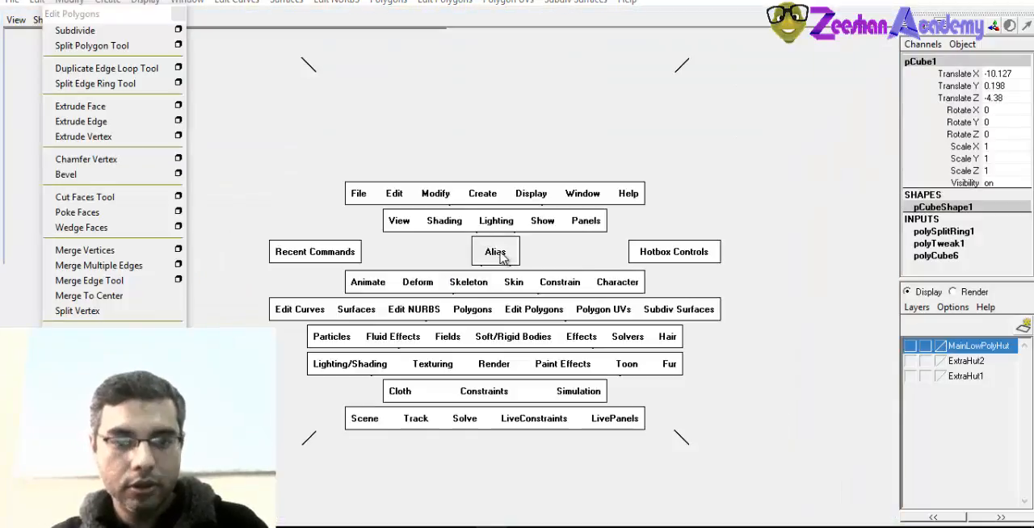
pyautogui.moveTo(496, 253); pyautogui.dragTo(498, 230)
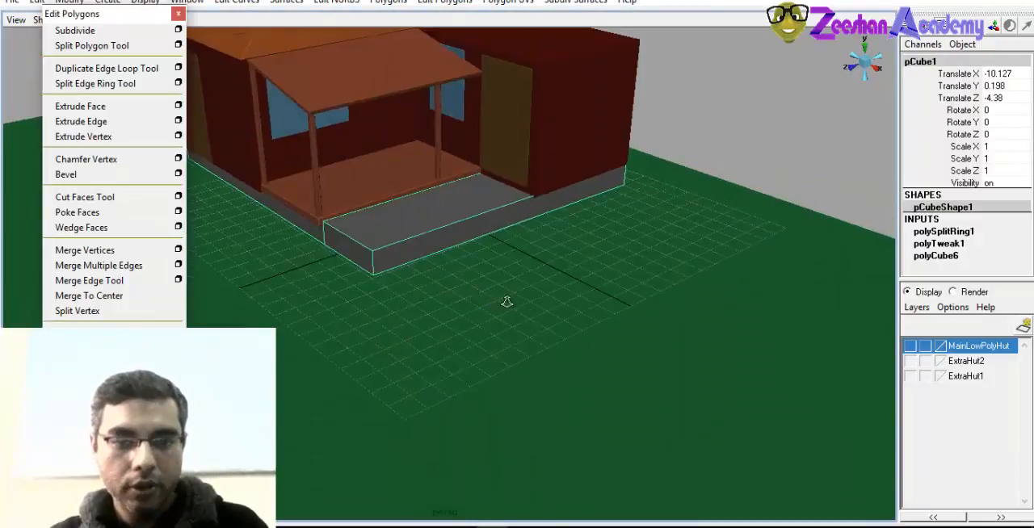
pyautogui.keyDown('alt'); pyautogui.moveTo(506, 302); pyautogui.dragTo(560, 369, button='middle'); pyautogui.keyUp('alt')
pyautogui.keyDown('alt'); pyautogui.moveTo(561, 369); pyautogui.dragTo(421, 364); pyautogui.keyUp('alt')
pyautogui.hotkey('ctrl', 'z')
pyautogui.hotkey('ctrl', 'z')
pyautogui.hotkey('ctrl', 'z')
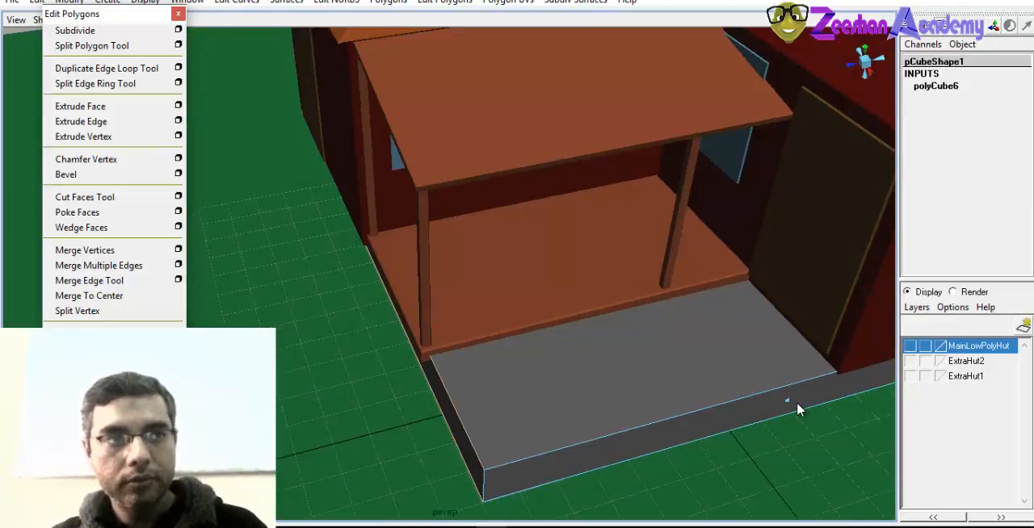
pyautogui.keyDown('alt'); pyautogui.moveTo(683, 392); pyautogui.dragTo(612, 366); pyautogui.keyUp('alt')
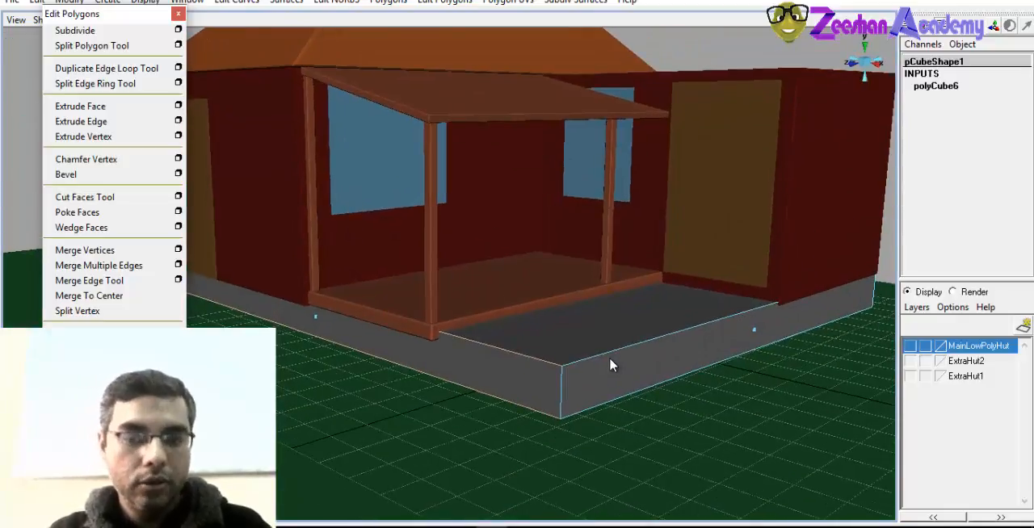
pyautogui.keyDown('alt'); pyautogui.moveTo(610, 365); pyautogui.dragTo(493, 297); pyautogui.keyUp('alt')
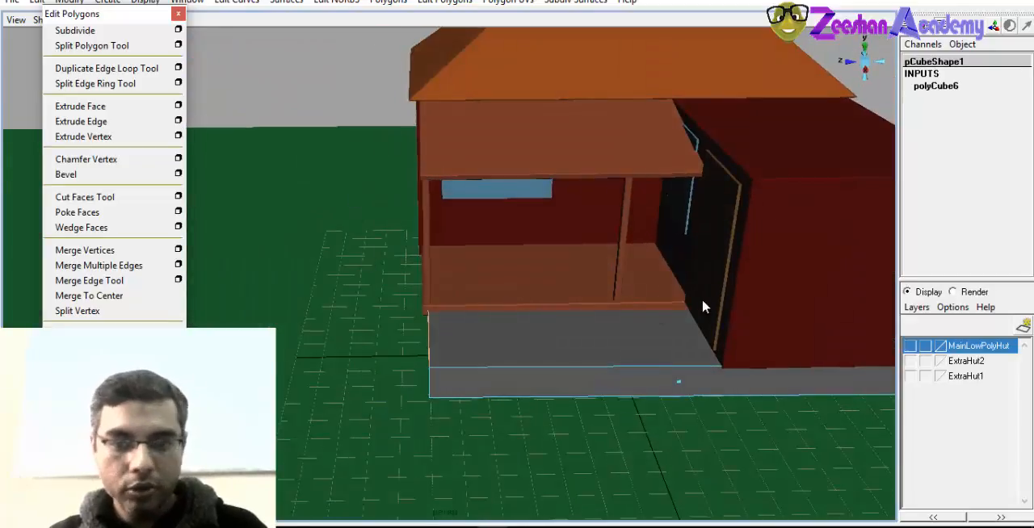
pyautogui.keyDown('alt'); pyautogui.moveTo(679, 346); pyautogui.dragTo(731, 298); pyautogui.keyUp('alt')
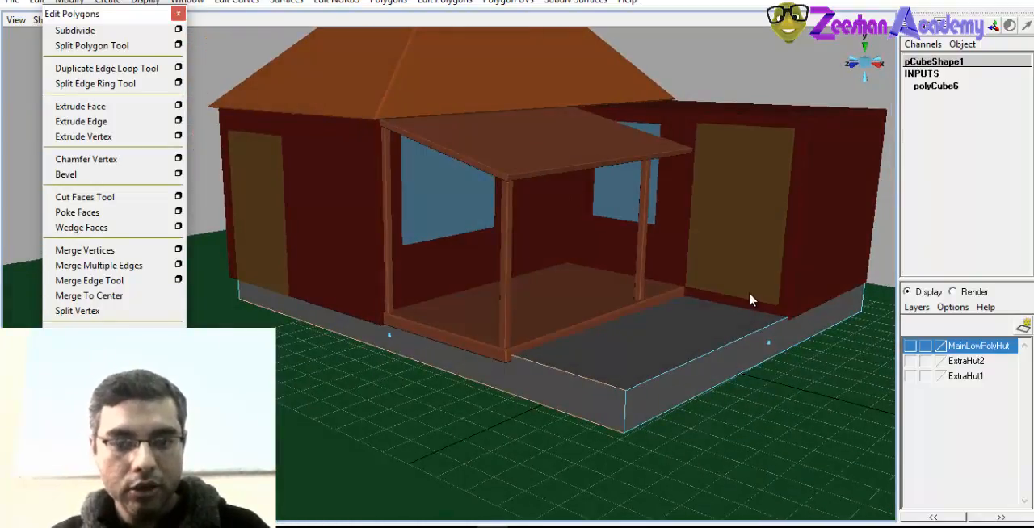
pyautogui.keyDown('alt'); pyautogui.moveTo(705, 394); pyautogui.dragTo(694, 410); pyautogui.keyUp('alt')
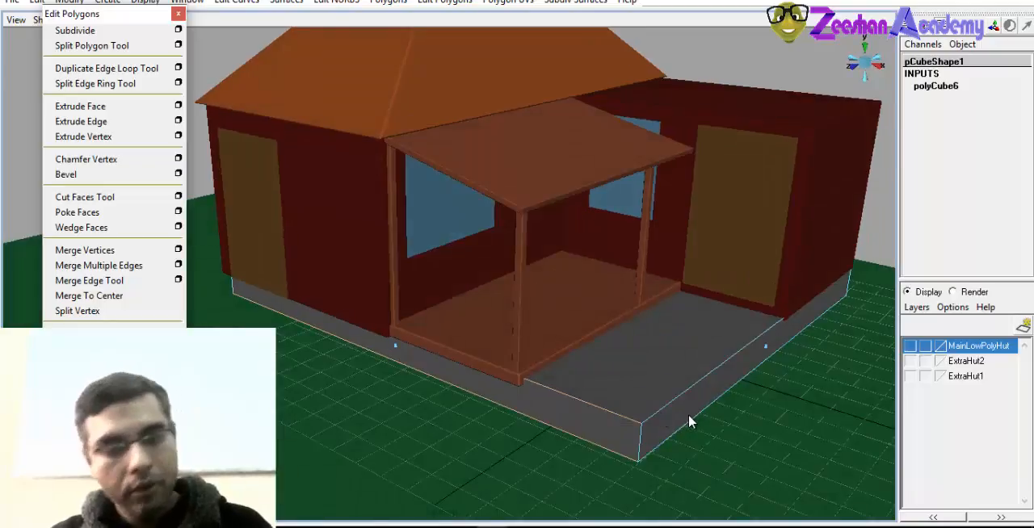
pyautogui.keyDown('alt'); pyautogui.moveTo(536, 395); pyautogui.dragTo(583, 384); pyautogui.keyUp('alt')
pyautogui.scroll(4, 580, 368)
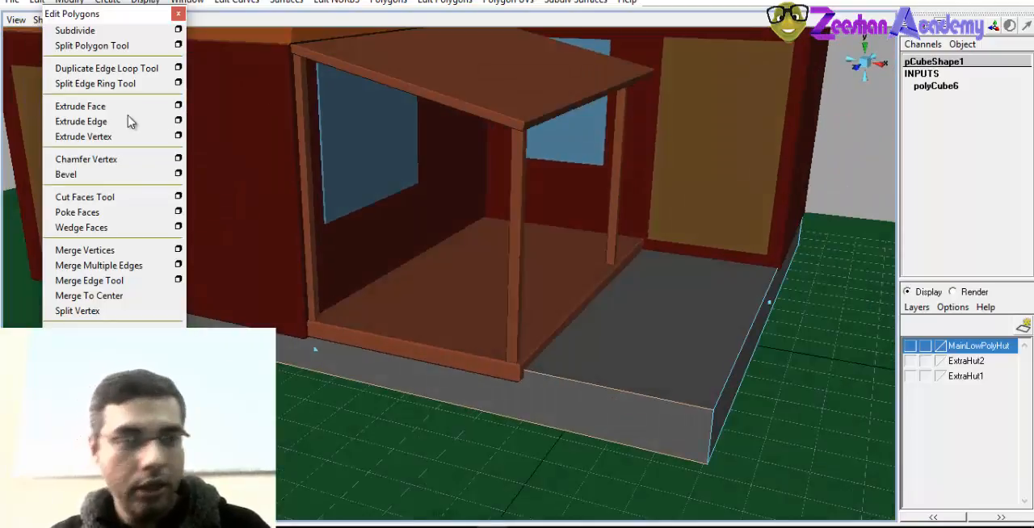
# Split the foundation slab with two crossing edge loops aligned with the porch's outer edge and the side room's door wall
pyautogui.click(97, 87)
pyautogui.keyDown('alt'); pyautogui.moveTo(464, 260); pyautogui.dragTo(579, 380); pyautogui.keyUp('alt')
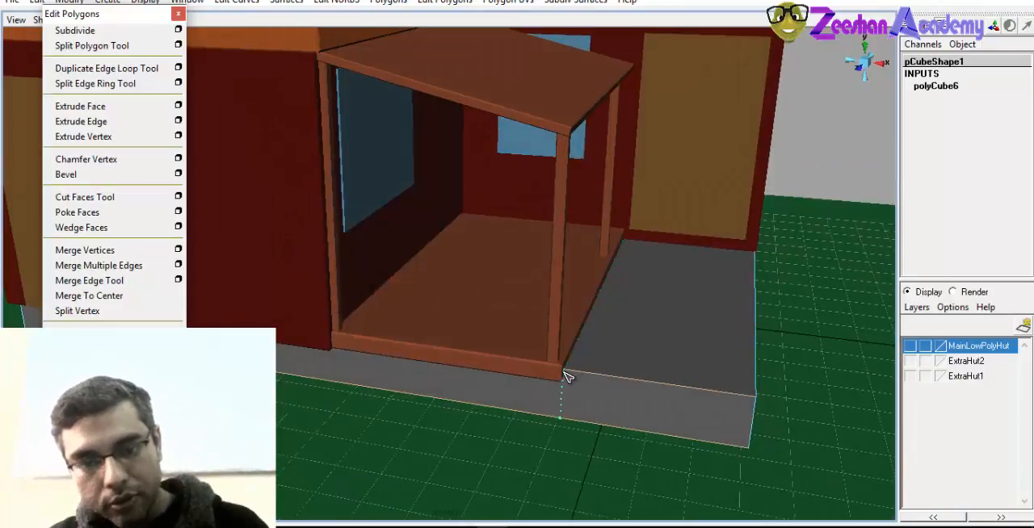
pyautogui.click(564, 377)
pyautogui.keyDown('alt'); pyautogui.moveTo(564, 378); pyautogui.dragTo(644, 380); pyautogui.keyUp('alt')
pyautogui.click(653, 339)
pyautogui.moveTo(638, 300); pyautogui.dragTo(677, 280, button='right')
# Delete the top, both outer side and bottom faces of the slab's corner section in front of the porch and the side room's door
pyautogui.click(624, 354)
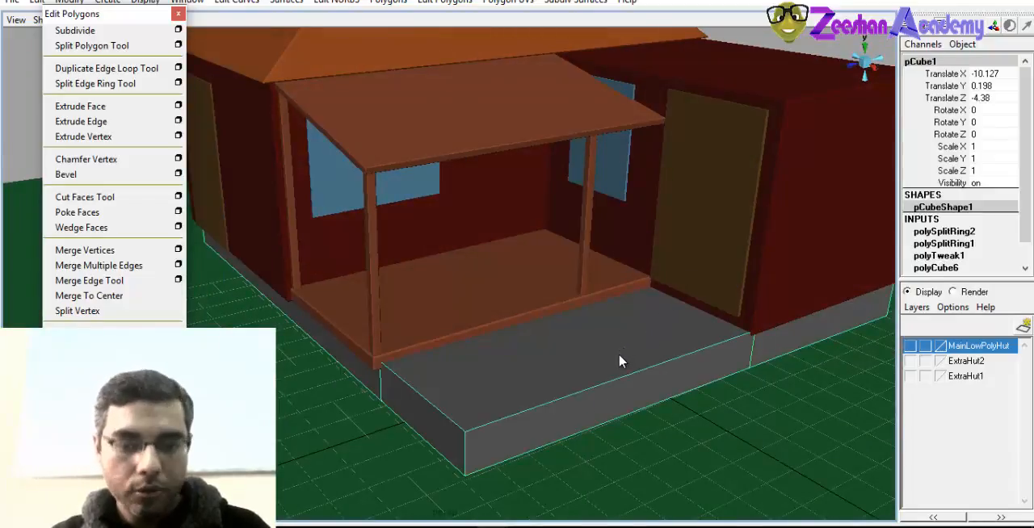
pyautogui.moveTo(622, 352); pyautogui.dragTo(596, 362, button='right')
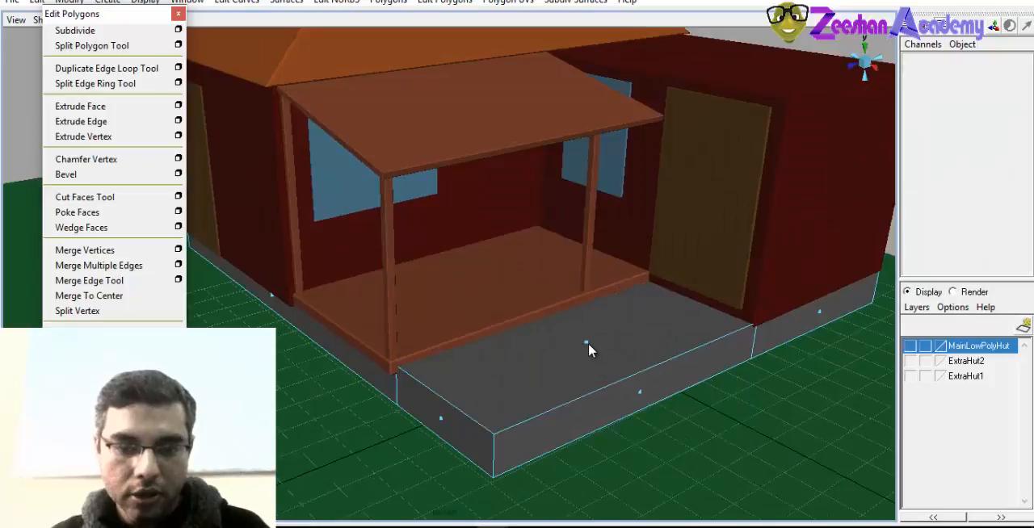
pyautogui.click(587, 349)
pyautogui.keyDown('alt'); pyautogui.moveTo(585, 422); pyautogui.dragTo(488, 384); pyautogui.keyUp('alt')
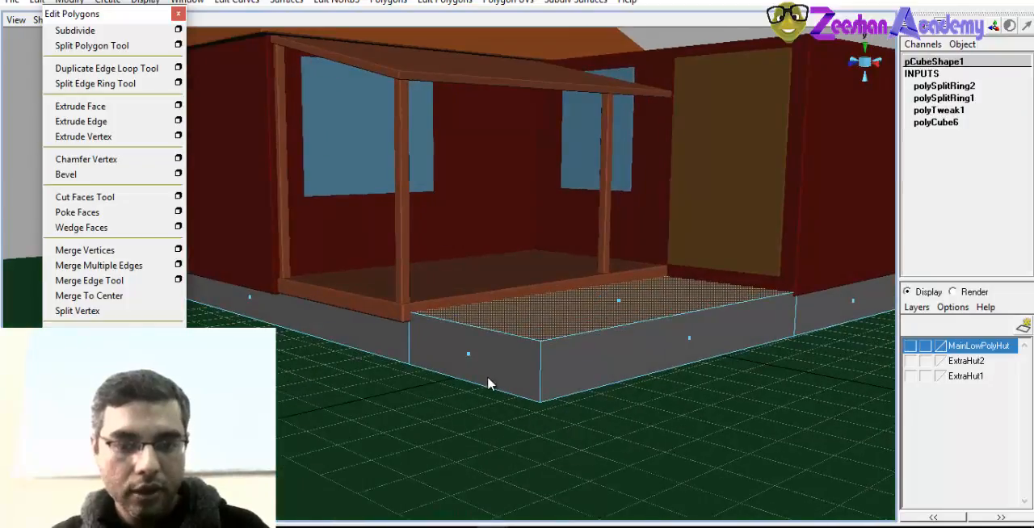
pyautogui.keyDown('shift'); pyautogui.click(472, 363); pyautogui.keyUp('shift')
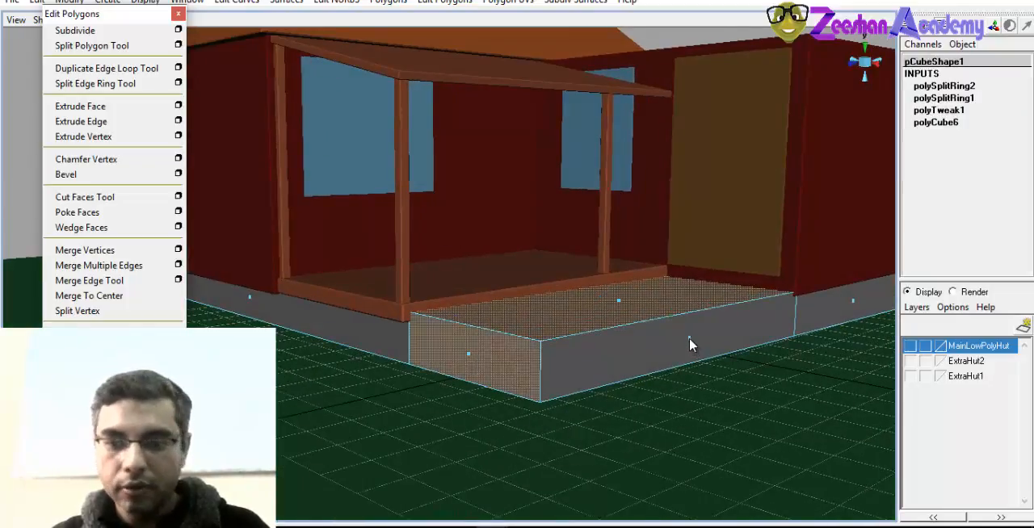
pyautogui.keyDown('shift'); pyautogui.click(689, 345); pyautogui.keyUp('shift')
pyautogui.press('Delete')
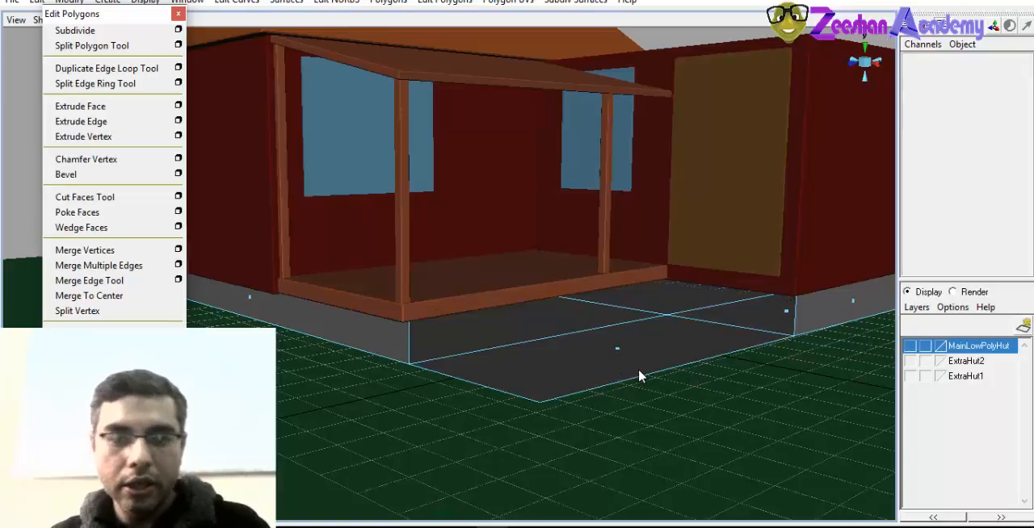
pyautogui.click(618, 352)
pyautogui.keyDown('alt'); pyautogui.moveTo(641, 374); pyautogui.dragTo(617, 381); pyautogui.keyUp('alt')
pyautogui.press('Delete')
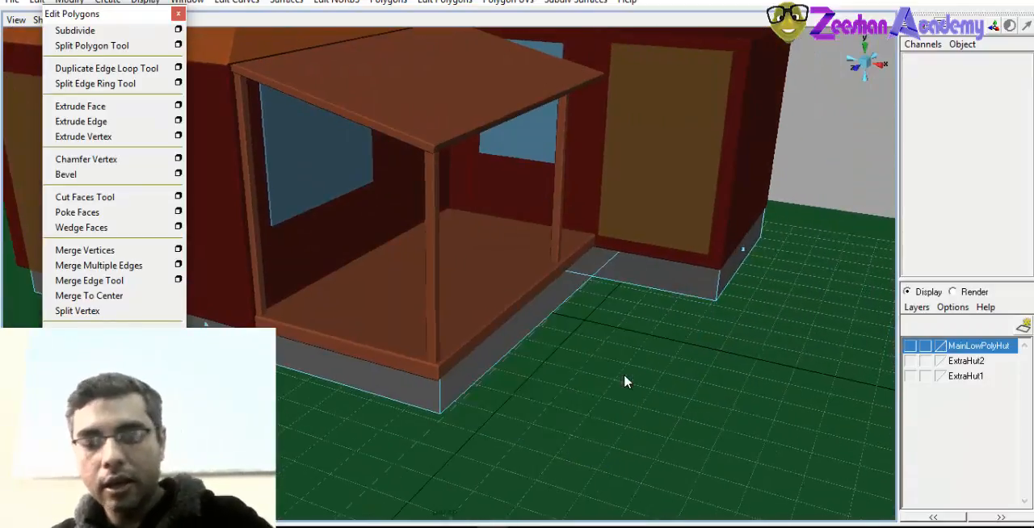
# Select the two bottom border edges of the slab's cut-out, one along the porch and one below the side room's door
pyautogui.keyDown('alt'); pyautogui.moveTo(623, 334); pyautogui.dragTo(743, 388); pyautogui.keyUp('alt')
pyautogui.keyDown('alt'); pyautogui.moveTo(743, 388); pyautogui.dragTo(593, 302, button='right'); pyautogui.keyUp('alt')
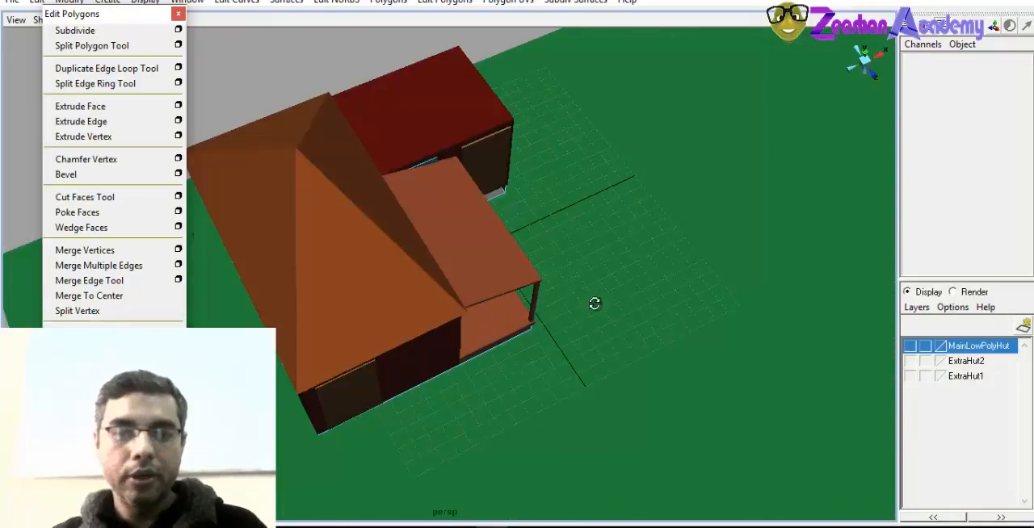
pyautogui.keyDown('alt'); pyautogui.moveTo(594, 303); pyautogui.dragTo(494, 282); pyautogui.keyUp('alt')
pyautogui.keyDown('alt'); pyautogui.moveTo(494, 283); pyautogui.dragTo(541, 330, button='right'); pyautogui.keyUp('alt')
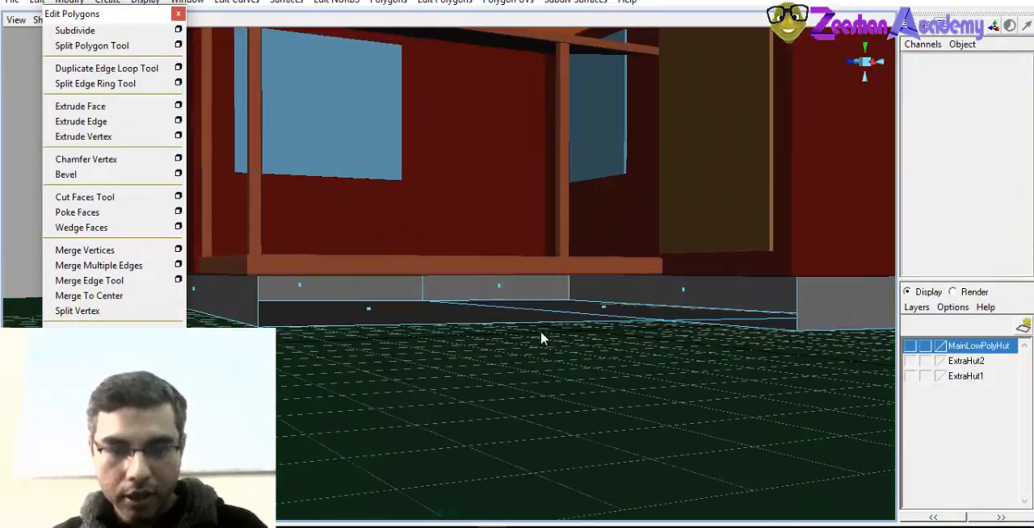
pyautogui.keyDown('alt'); pyautogui.moveTo(540, 330); pyautogui.dragTo(390, 316); pyautogui.keyUp('alt')
pyautogui.moveTo(420, 299); pyautogui.dragTo(496, 173, button='right')
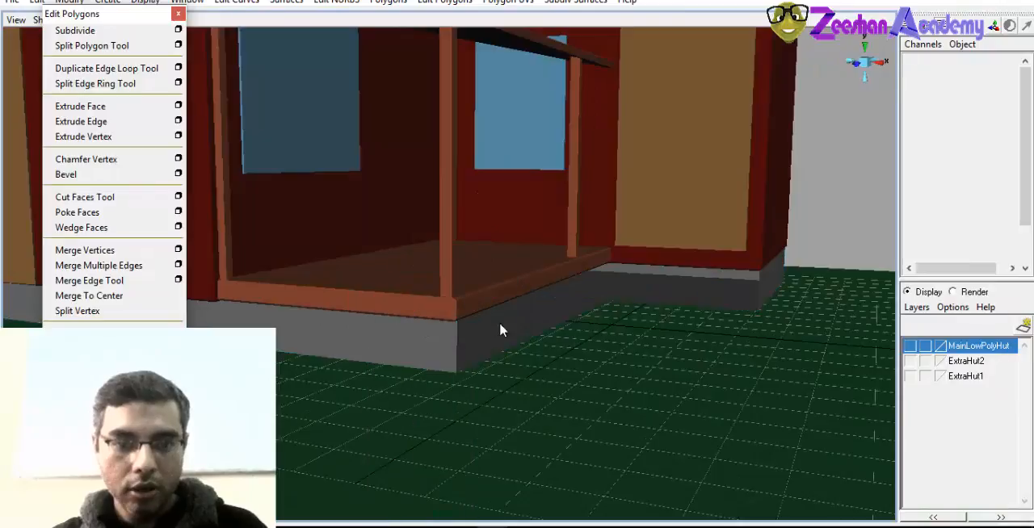
pyautogui.keyDown('alt'); pyautogui.moveTo(499, 322); pyautogui.dragTo(599, 358); pyautogui.keyUp('alt')
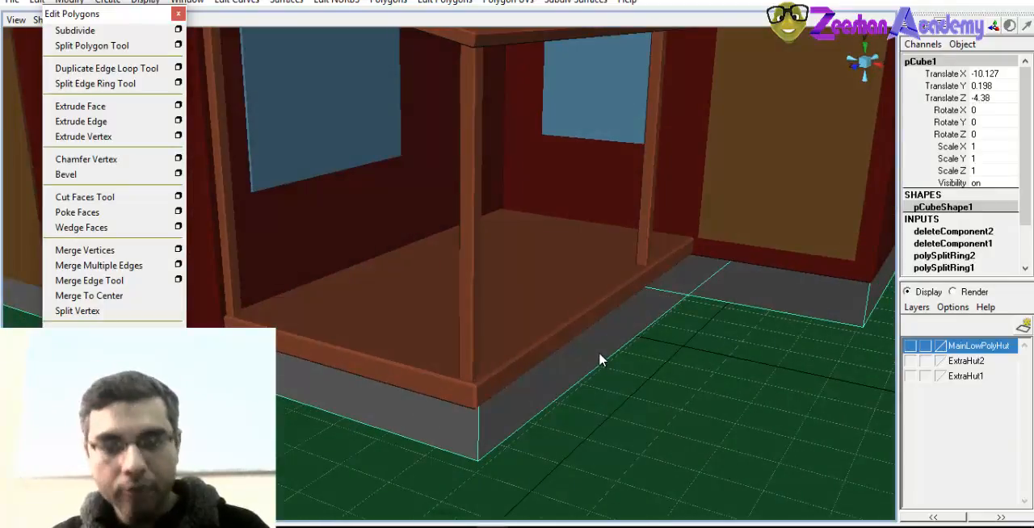
pyautogui.moveTo(598, 299); pyautogui.dragTo(593, 280, button='right')
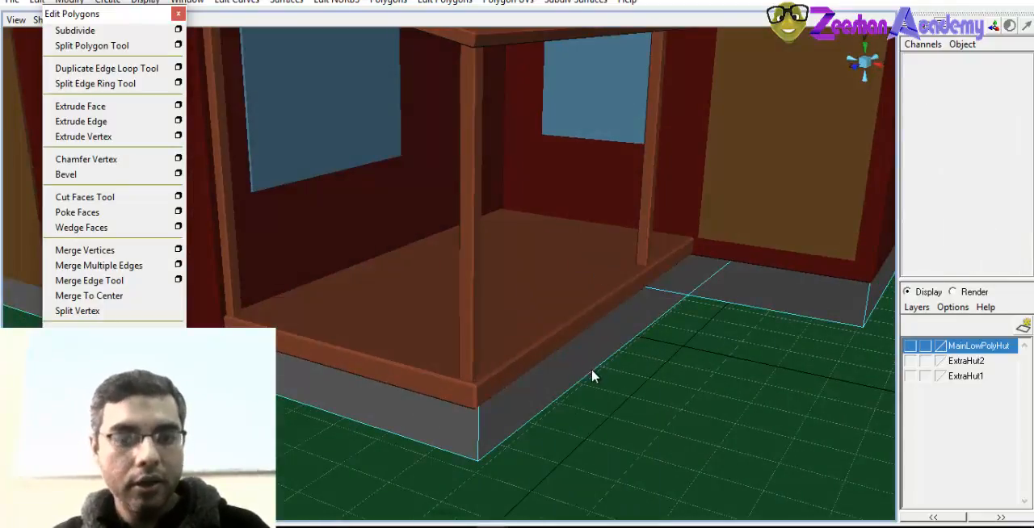
pyautogui.keyDown('alt'); pyautogui.moveTo(660, 368); pyautogui.dragTo(566, 333); pyautogui.keyUp('alt')
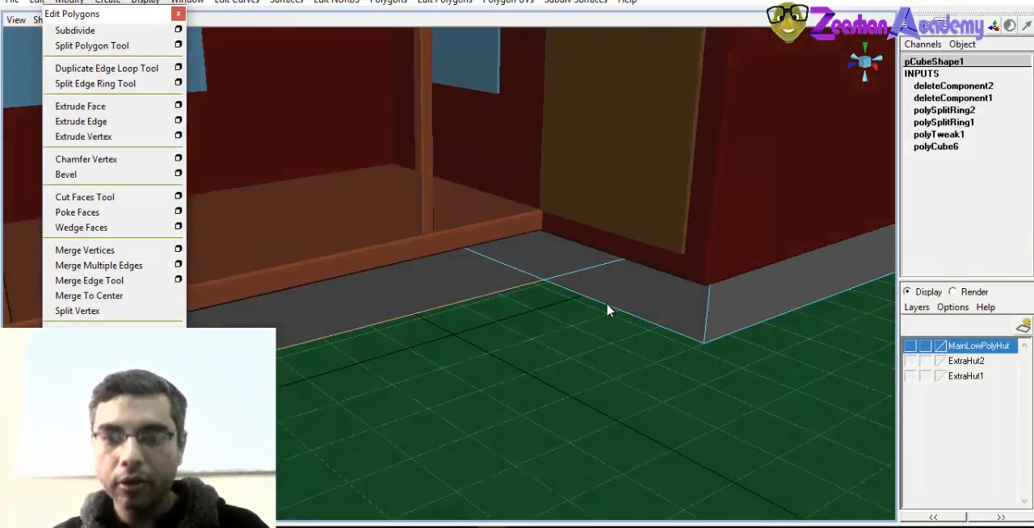
pyautogui.keyDown('alt'); pyautogui.moveTo(650, 344); pyautogui.dragTo(675, 243); pyautogui.keyUp('alt')
pyautogui.moveTo(543, 311)
pyautogui.keyDown('alt'); pyautogui.mouseDown()
pyautogui.moveTo(605, 328)
pyautogui.moveTo(495, 290)
pyautogui.moveTo(558, 318)
pyautogui.mouseUp(); pyautogui.keyUp('alt')
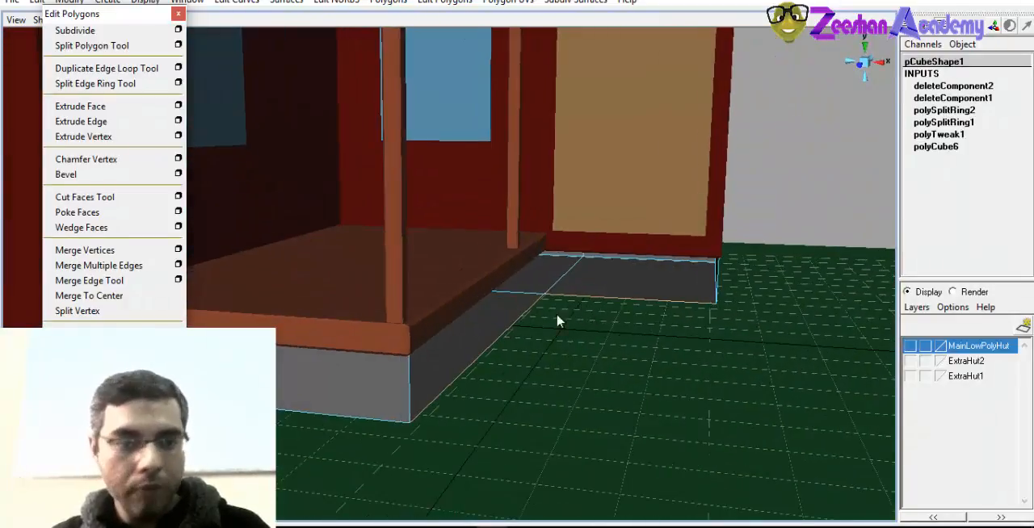
# Extrude the selected border edges up to the slab's top to close the open sides of the cut-out
pyautogui.click(108, 129)
pyautogui.moveTo(565, 341)
pyautogui.keyDown('alt'); pyautogui.mouseDown()
pyautogui.moveTo(595, 353)
pyautogui.moveTo(551, 337)
pyautogui.mouseUp(); pyautogui.keyUp('alt')
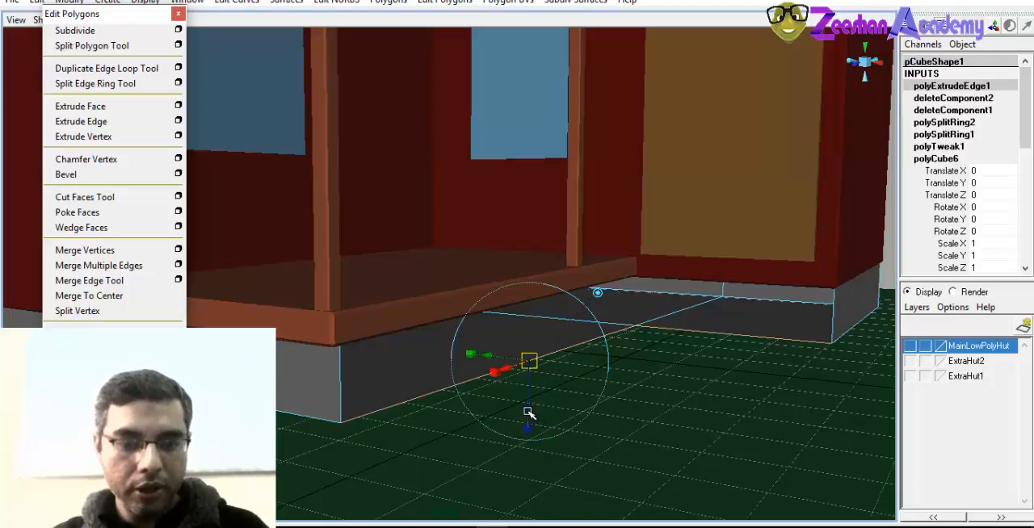
pyautogui.moveTo(527, 412); pyautogui.dragTo(461, 415)
pyautogui.moveTo(396, 301); pyautogui.dragTo(442, 280, button='right')
pyautogui.click(243, 318)
pyautogui.keyDown('alt'); pyautogui.moveTo(243, 317); pyautogui.dragTo(393, 388); pyautogui.keyUp('alt')
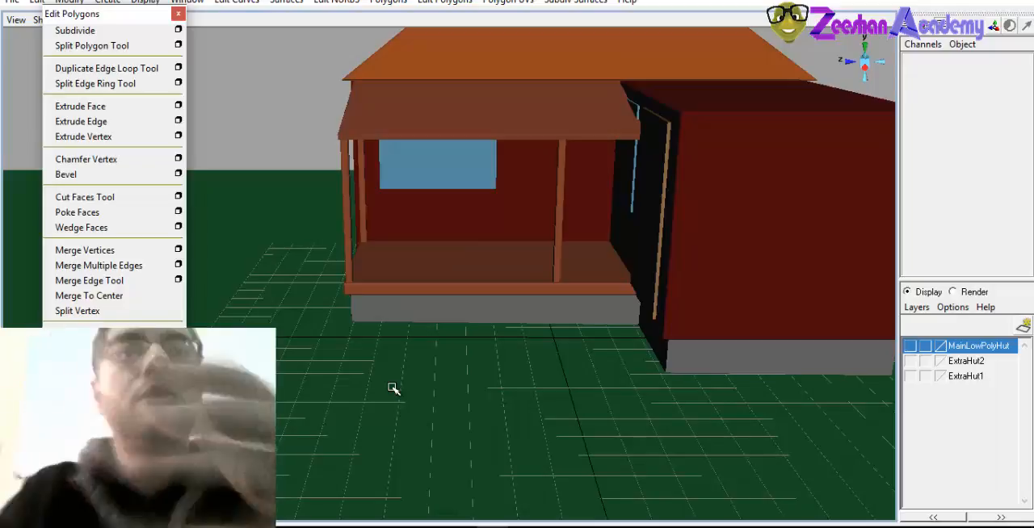
# Examine the L-shaped foundation slab and its fit under the porch and both rooms from several sides
pyautogui.keyDown('alt'); pyautogui.moveTo(654, 331); pyautogui.dragTo(520, 322); pyautogui.keyUp('alt')
pyautogui.click(566, 311)
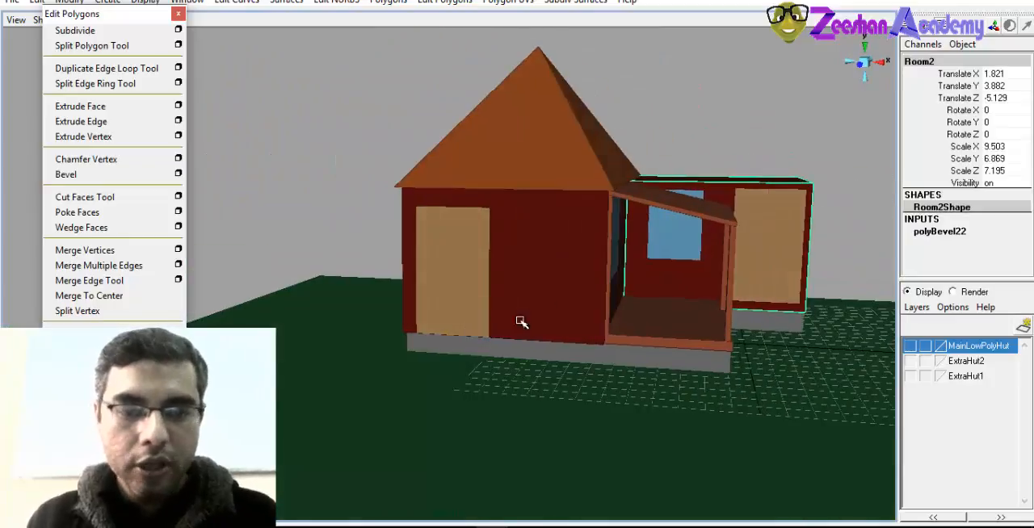
pyautogui.keyDown('alt'); pyautogui.moveTo(635, 294); pyautogui.dragTo(553, 339); pyautogui.keyUp('alt')
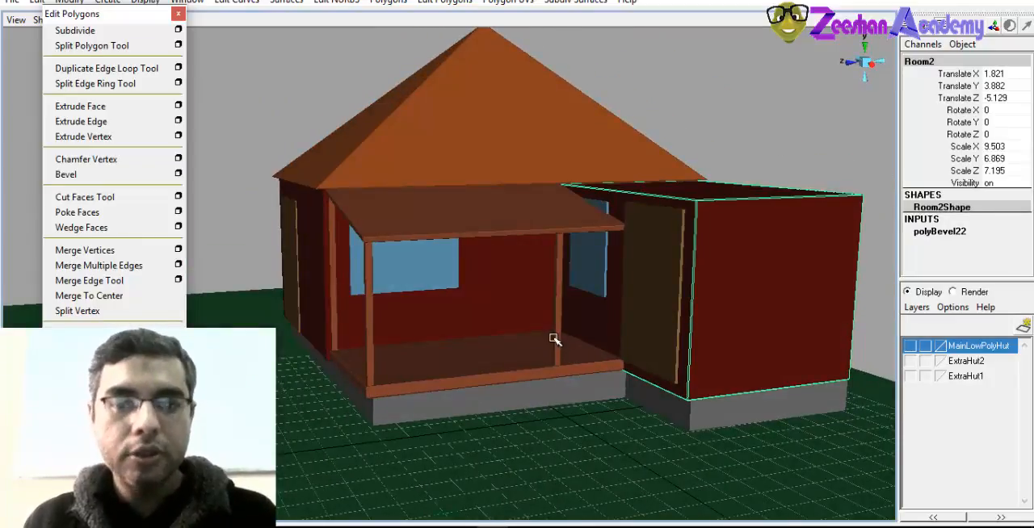
pyautogui.keyDown('alt'); pyautogui.moveTo(731, 369); pyautogui.dragTo(529, 355); pyautogui.keyUp('alt')
pyautogui.click(654, 366)
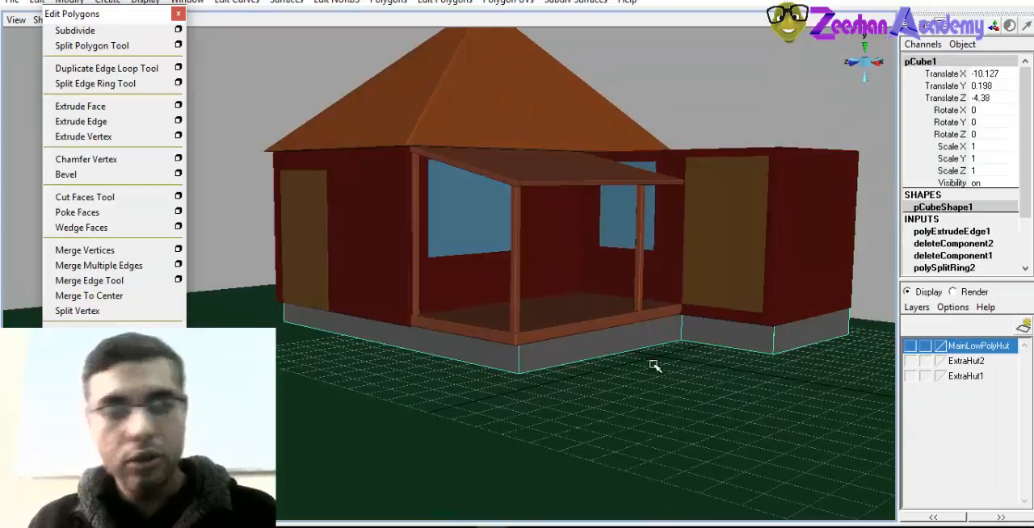
pyautogui.keyDown('alt'); pyautogui.moveTo(798, 348); pyautogui.dragTo(642, 329); pyautogui.keyUp('alt')
pyautogui.click(756, 318)
pyautogui.keyDown('alt'); pyautogui.moveTo(674, 360); pyautogui.dragTo(700, 362); pyautogui.keyUp('alt')
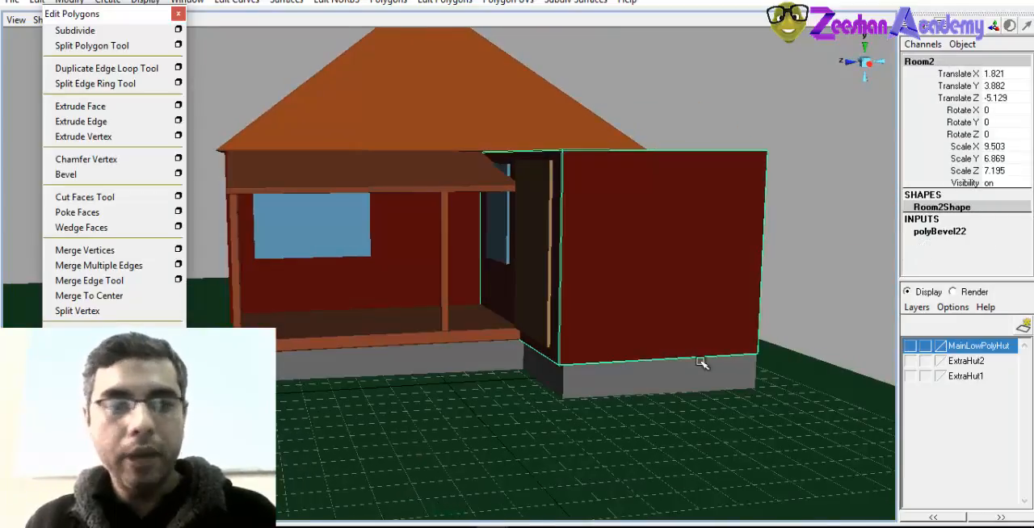
# Close the floating Edit Polygons menu and create a polygon cube
pyautogui.click(179, 15)
pyautogui.click(108, 3)
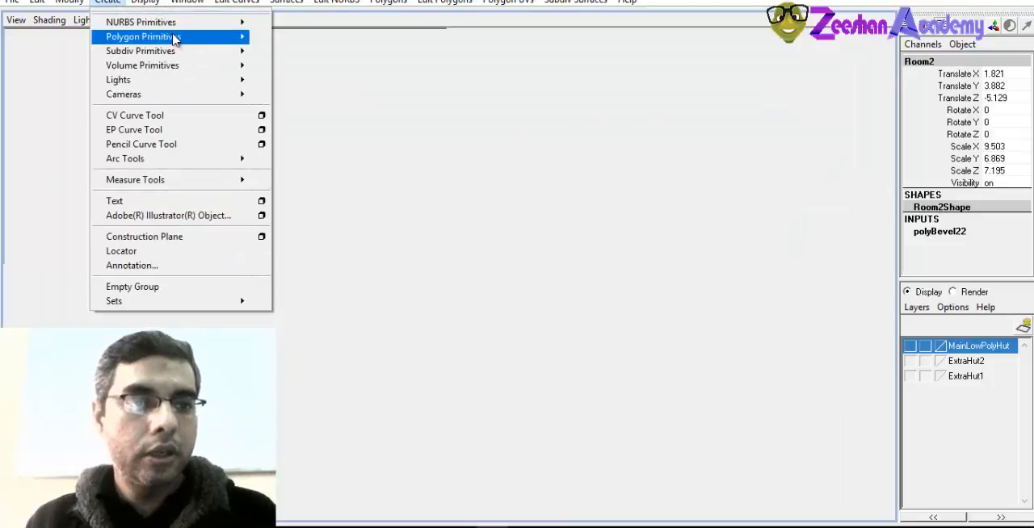
pyautogui.moveTo(176, 40)
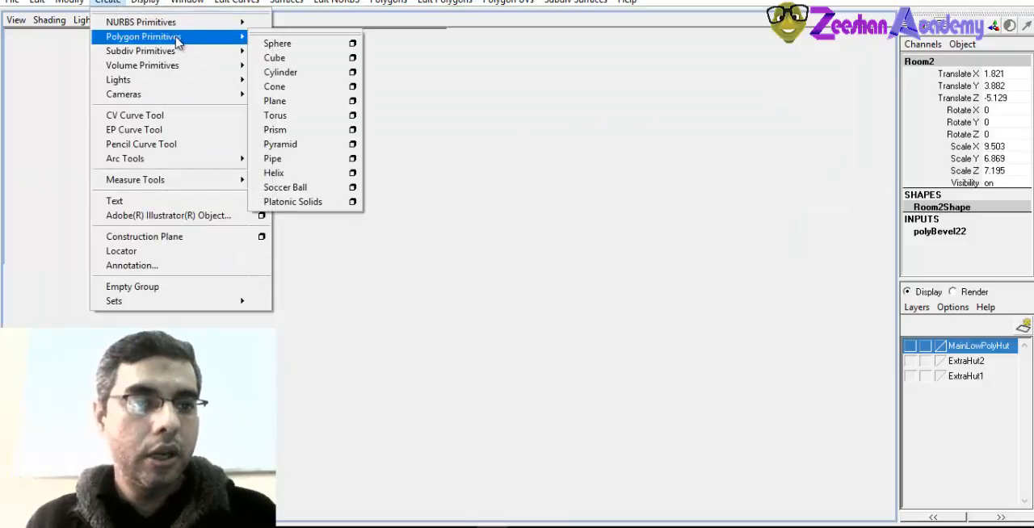
pyautogui.click(279, 59)
pyautogui.keyDown('alt'); pyautogui.moveTo(475, 247); pyautogui.dragTo(358, 318); pyautogui.keyUp('alt')
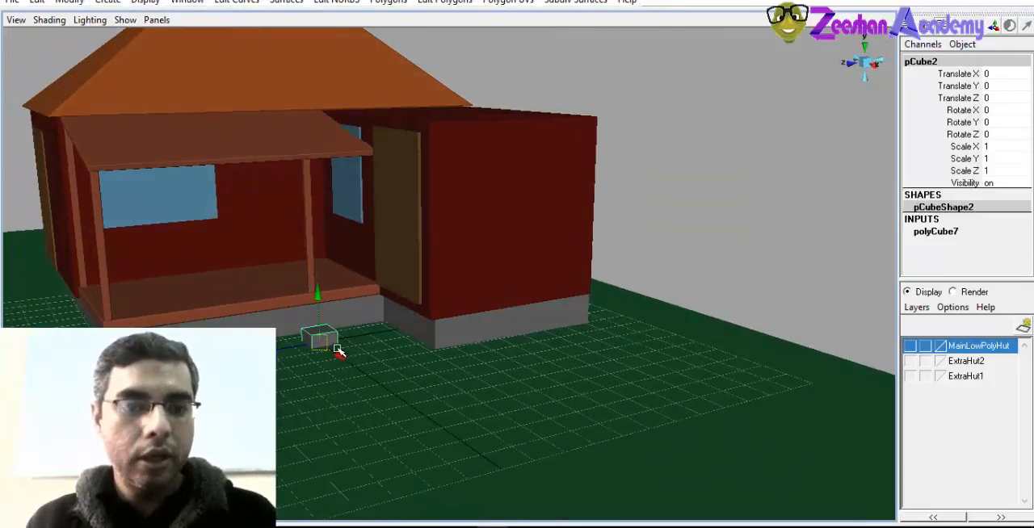
# Move the cube to the side room's outer wall at about X 4.053, Y 4.458, Z -3.749
pyautogui.moveTo(339, 351); pyautogui.dragTo(362, 203)
pyautogui.moveTo(350, 261); pyautogui.dragTo(428, 240)
pyautogui.keyDown('alt'); pyautogui.moveTo(404, 316); pyautogui.dragTo(467, 303); pyautogui.keyUp('alt')
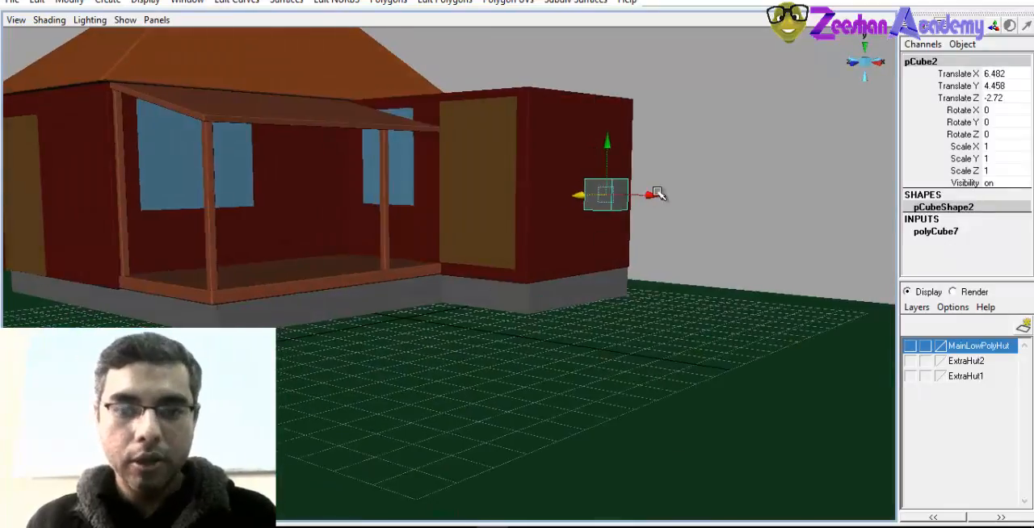
pyautogui.moveTo(653, 194); pyautogui.dragTo(598, 235)
pyautogui.press('f')
pyautogui.keyDown('alt'); pyautogui.moveTo(556, 288); pyautogui.dragTo(543, 269); pyautogui.keyUp('alt')
# Scale the cube into a tall thin strip, about 0.098 in X, 5.76 in Y and 0.387 in Z
pyautogui.press('r')
pyautogui.keyDown('alt'); pyautogui.moveTo(363, 270); pyautogui.dragTo(430, 269); pyautogui.keyUp('alt')
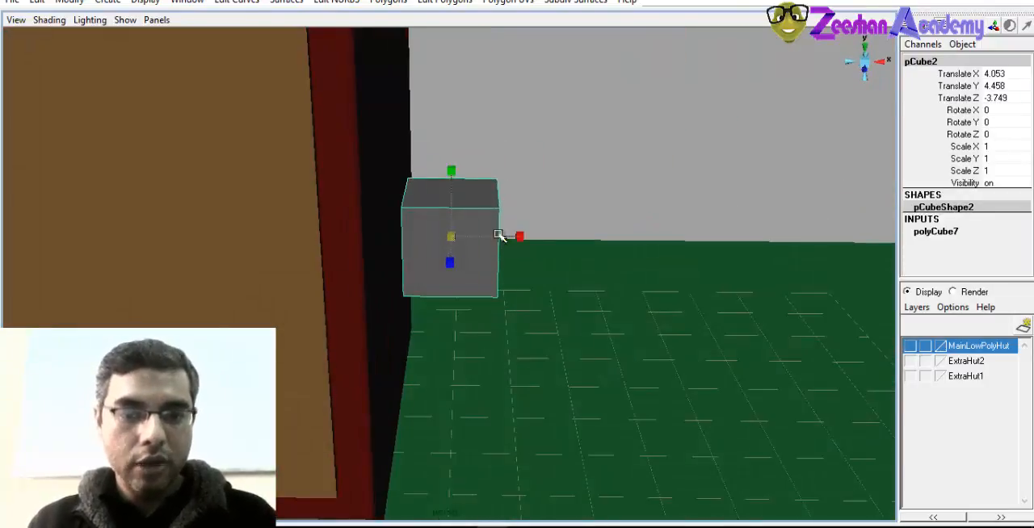
pyautogui.moveTo(498, 234); pyautogui.dragTo(454, 235)
pyautogui.moveTo(487, 174); pyautogui.dragTo(475, 4)
pyautogui.keyDown('alt'); pyautogui.moveTo(411, 260); pyautogui.dragTo(352, 256); pyautogui.keyUp('alt')
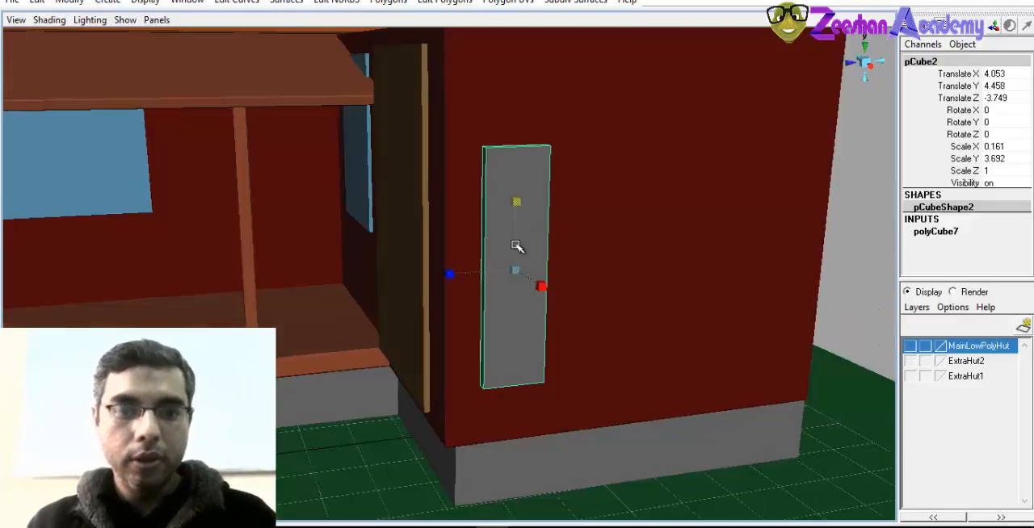
pyautogui.moveTo(517, 202); pyautogui.dragTo(519, 162)
pyautogui.moveTo(452, 274); pyautogui.dragTo(506, 302)
# Fit the strip to the wall's height at the room's front corner, with Scale Y 6.82 at about X 3.264, Y 4.644, Z -3.111
pyautogui.moveTo(531, 258); pyautogui.dragTo(411, 260)
pyautogui.press('w')
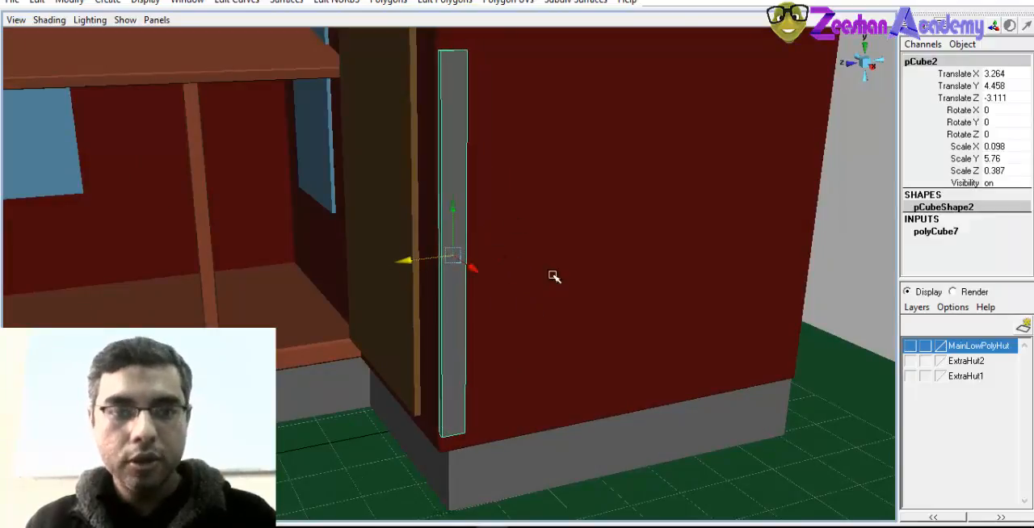
pyautogui.keyDown('alt'); pyautogui.moveTo(554, 276); pyautogui.dragTo(499, 224); pyautogui.keyUp('alt')
pyautogui.press('w')
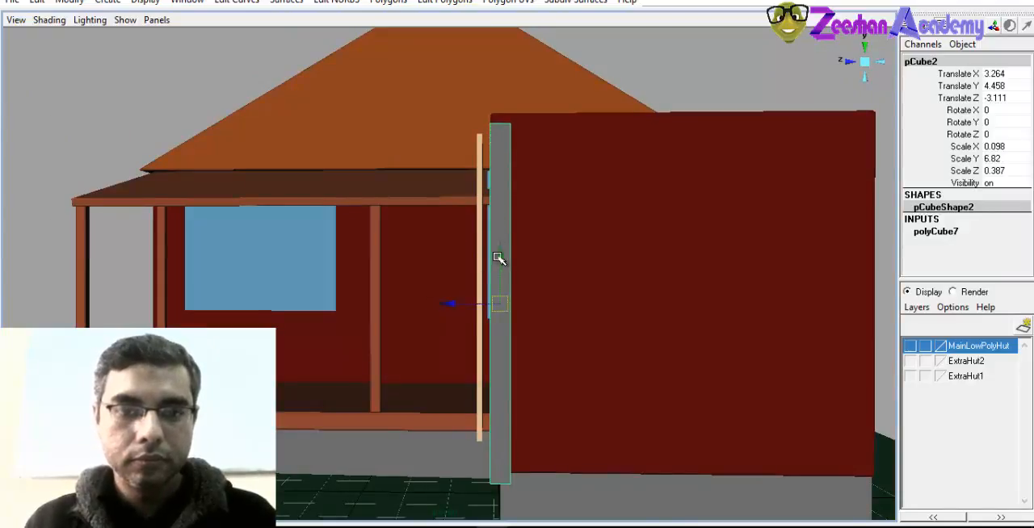
pyautogui.moveTo(498, 257); pyautogui.dragTo(500, 247)
# Shift the strip against the side room's front corner, to about 3.163 in X and -3.173 in Z
pyautogui.keyDown('alt'); pyautogui.moveTo(489, 283); pyautogui.dragTo(622, 304); pyautogui.keyUp('alt')
pyautogui.scroll(5, 499, 342)
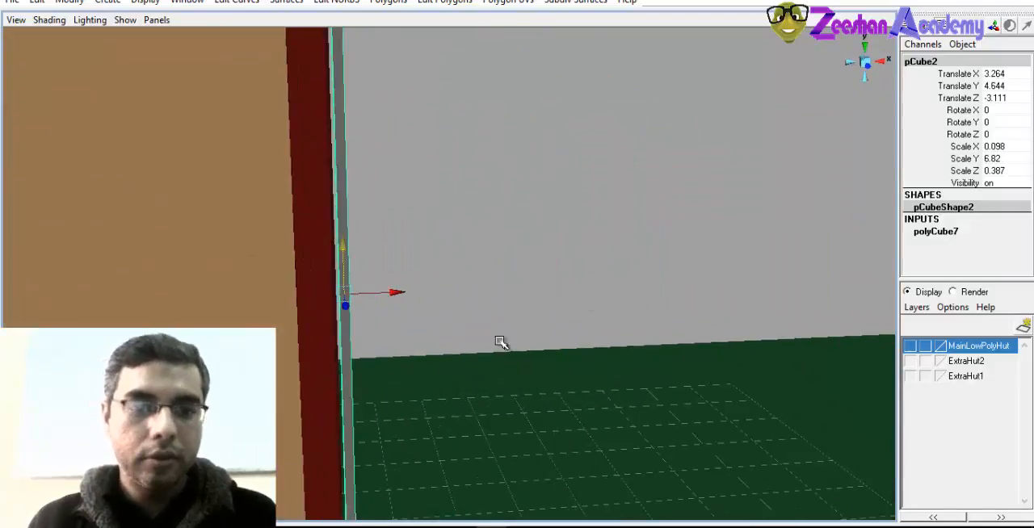
pyautogui.keyDown('alt'); pyautogui.moveTo(500, 341); pyautogui.dragTo(775, 346, button='middle'); pyautogui.keyUp('alt')
pyautogui.scroll(2, 641, 290)
pyautogui.keyDown('alt'); pyautogui.moveTo(598, 294); pyautogui.dragTo(572, 315); pyautogui.keyUp('alt')
pyautogui.keyDown('alt'); pyautogui.moveTo(571, 315); pyautogui.dragTo(622, 247); pyautogui.keyUp('alt')
pyautogui.moveTo(532, 389); pyautogui.dragTo(527, 380)
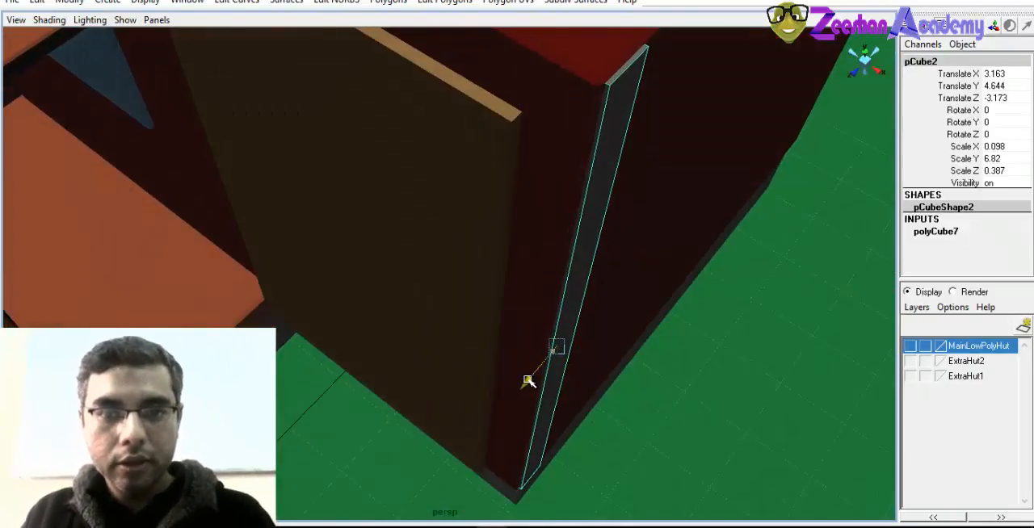
# Pull the strip slightly out of the side room's wall to about 3.228 in Translate X
pyautogui.moveTo(596, 374); pyautogui.dragTo(528, 342)
pyautogui.scroll(-3, 550, 270)
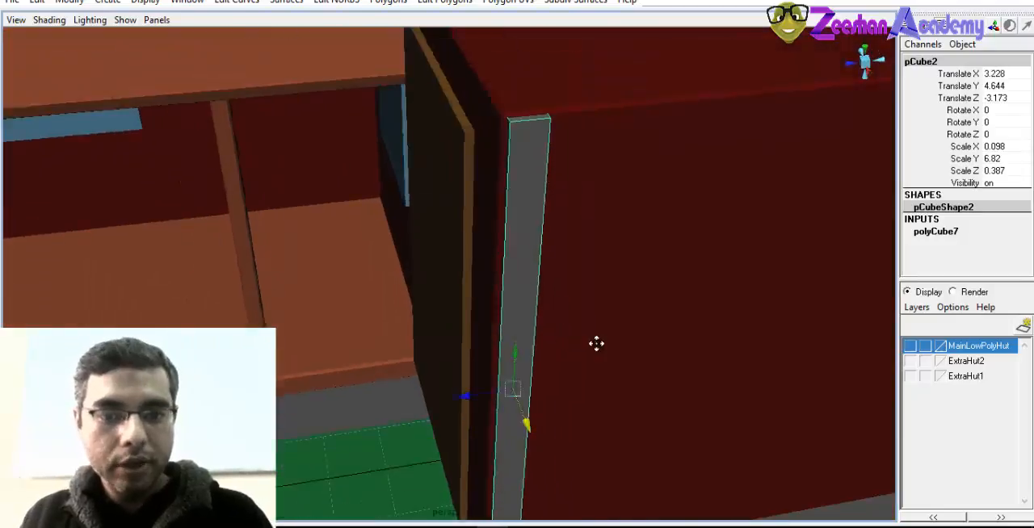
pyautogui.keyDown('alt'); pyautogui.moveTo(595, 344); pyautogui.dragTo(498, 266, button='middle'); pyautogui.keyUp('alt')
pyautogui.keyDown('alt'); pyautogui.moveTo(499, 265); pyautogui.dragTo(481, 230); pyautogui.keyUp('alt')
pyautogui.scroll(-4, 359, 273)
pyautogui.keyDown('alt'); pyautogui.moveTo(429, 176); pyautogui.dragTo(475, 476); pyautogui.keyUp('alt')
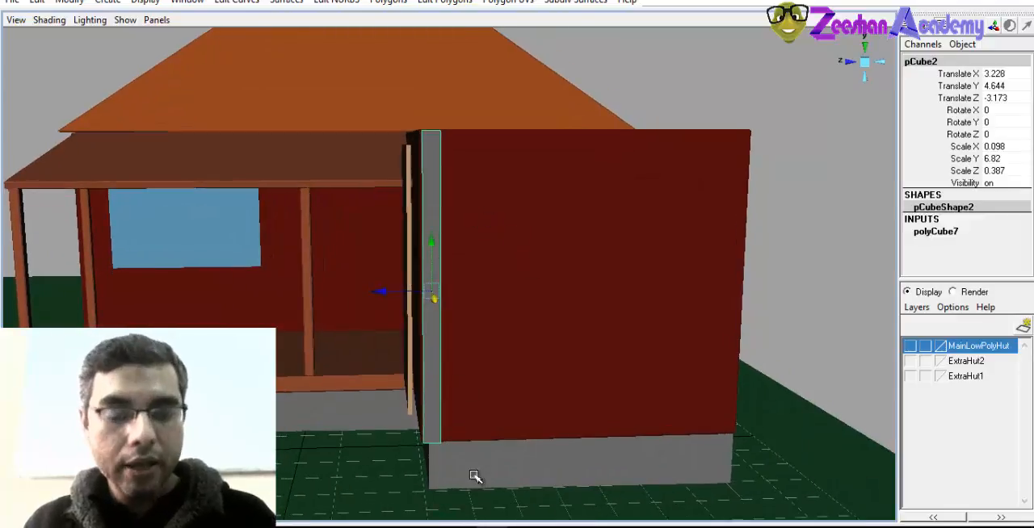
# Narrow the corner strip to about 0.309 in Z and 0.049 in X, and set it against the wall at about 3.209 in Translate X
pyautogui.scroll(2, 460, 298)
pyautogui.press('r')
pyautogui.moveTo(363, 296); pyautogui.dragTo(407, 302)
pyautogui.scroll(5, 508, 321)
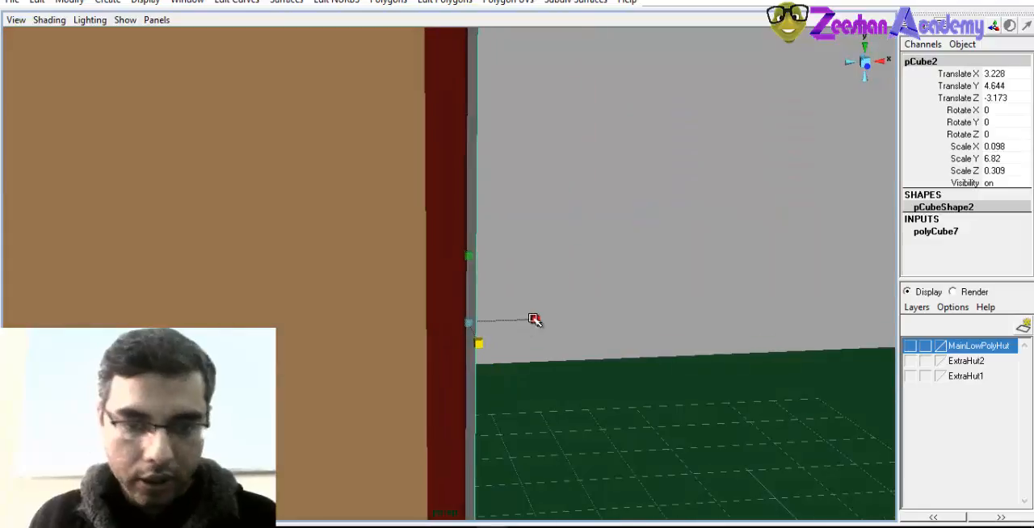
pyautogui.moveTo(535, 321); pyautogui.dragTo(501, 320)
pyautogui.moveTo(501, 320)
pyautogui.keyDown('alt'); pyautogui.mouseDown()
pyautogui.moveTo(450, 329)
pyautogui.moveTo(505, 334)
pyautogui.mouseUp(); pyautogui.keyUp('alt')
pyautogui.press('w')
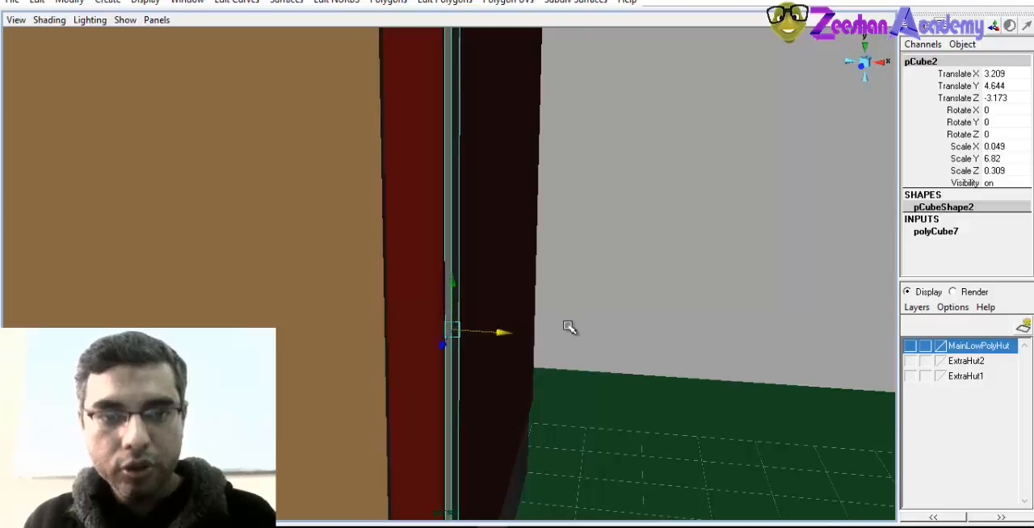
pyautogui.keyDown('alt'); pyautogui.moveTo(568, 328); pyautogui.dragTo(413, 366); pyautogui.keyUp('alt')
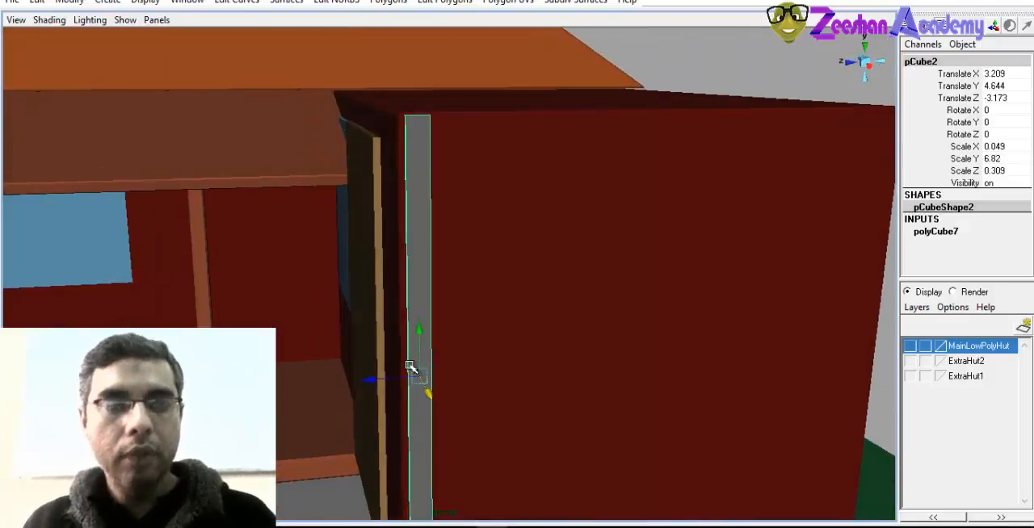
# Duplicate the corner strip and align the copy with the side wall's far corner, at about -9.937 in Translate Z
pyautogui.scroll(-1, 457, 342)
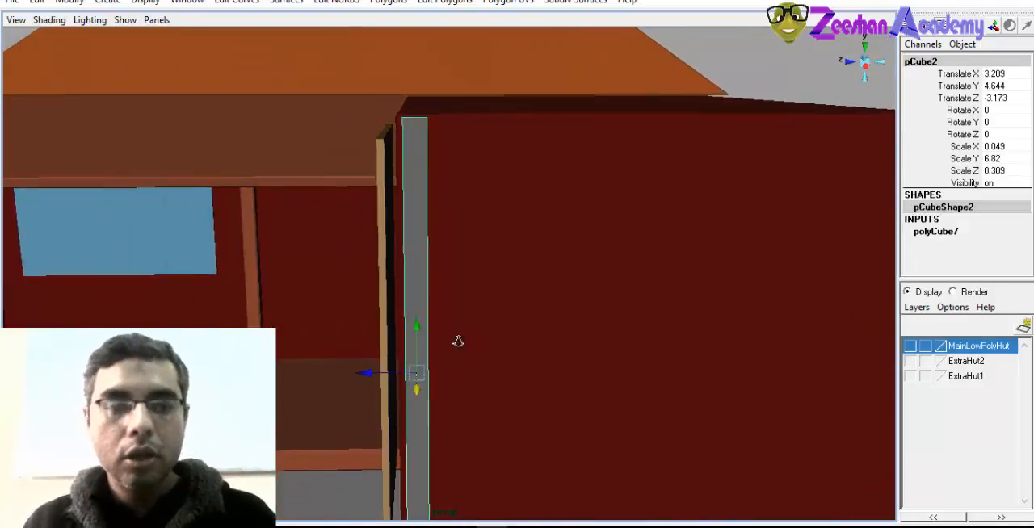
pyautogui.scroll(-3, 621, 300)
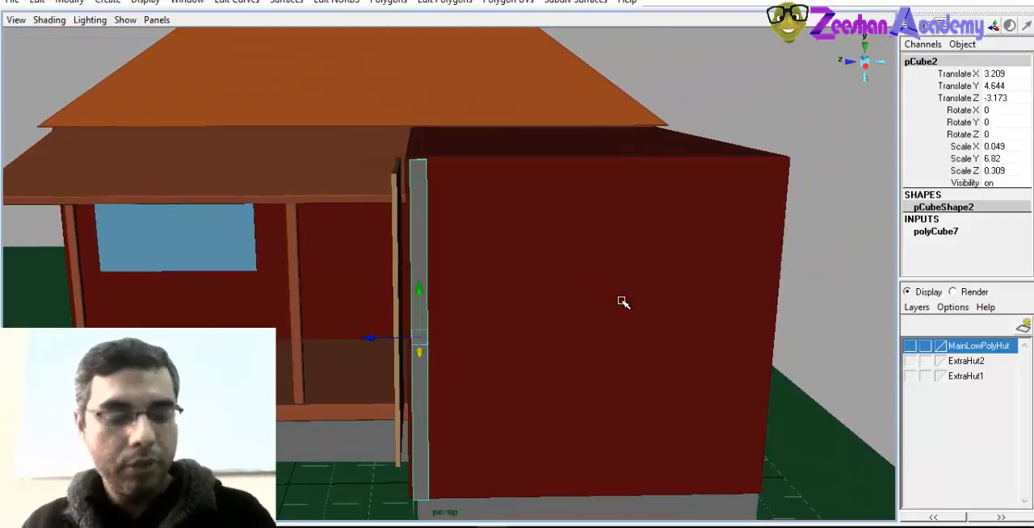
pyautogui.hotkey('ctrl', 'd')
pyautogui.moveTo(369, 337); pyautogui.dragTo(713, 335)
pyautogui.keyDown('alt'); pyautogui.moveTo(713, 335); pyautogui.dragTo(566, 300); pyautogui.keyUp('alt')
pyautogui.scroll(1, 565, 299)
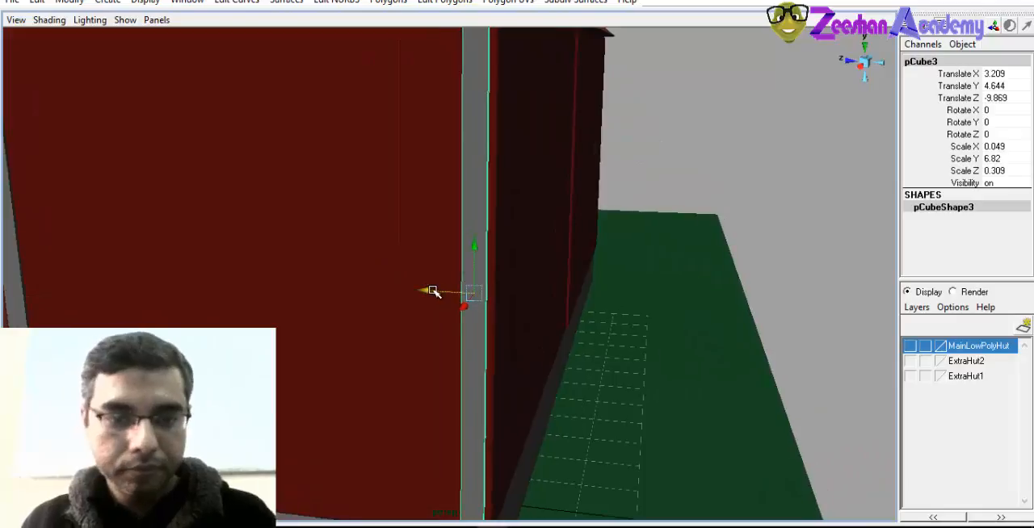
pyautogui.moveTo(432, 290); pyautogui.dragTo(437, 290)
pyautogui.keyDown('alt'); pyautogui.moveTo(454, 291); pyautogui.dragTo(379, 290, button='right'); pyautogui.keyUp('alt')
pyautogui.keyDown('alt'); pyautogui.moveTo(380, 290); pyautogui.dragTo(422, 244); pyautogui.keyUp('alt')
pyautogui.keyDown('alt'); pyautogui.moveTo(423, 244); pyautogui.dragTo(466, 250, button='right'); pyautogui.keyUp('alt')
# Duplicate the far corner strip, move the copy to about -7.203 in Translate Z, and set its Rotate X to 90
pyautogui.hotkey('ctrl', 'd')
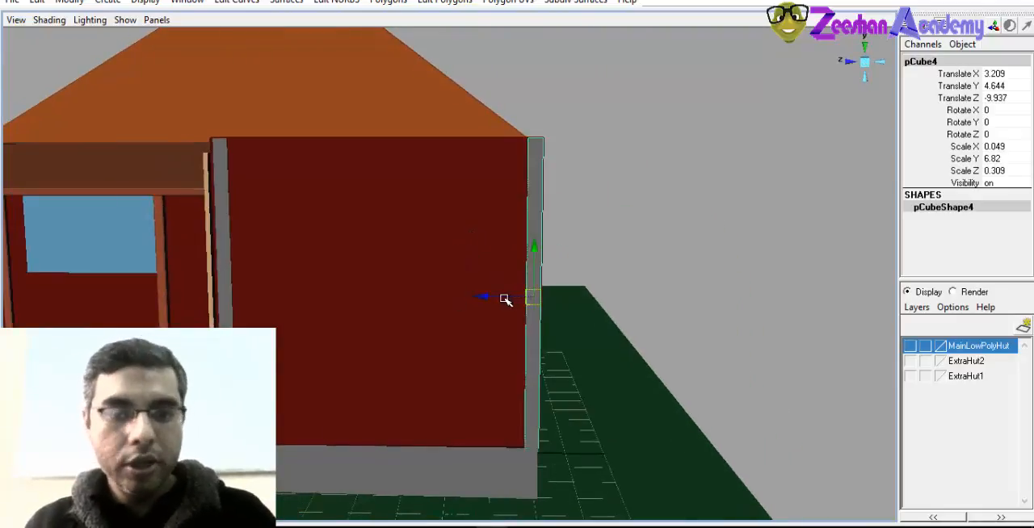
pyautogui.moveTo(505, 299); pyautogui.dragTo(366, 296)
pyautogui.press('e')
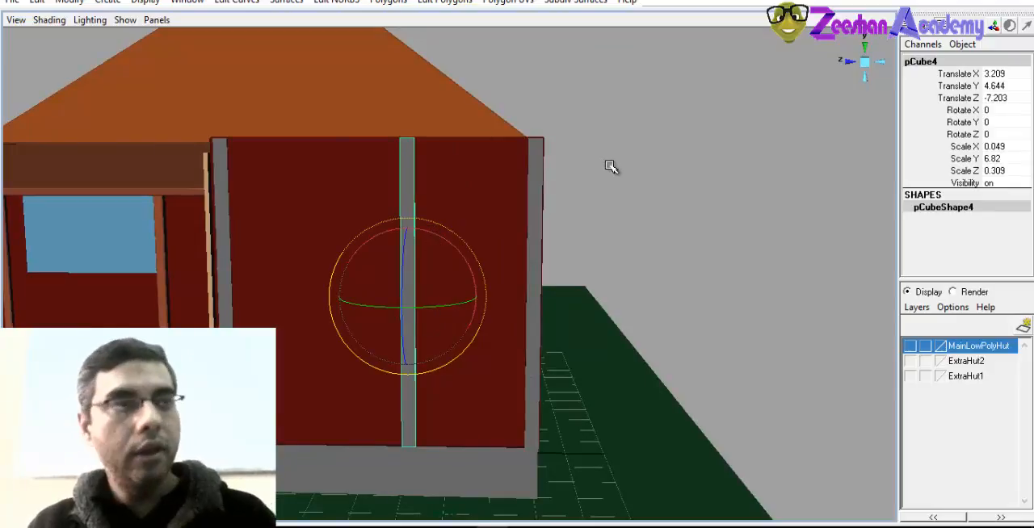
pyautogui.keyDown('alt'); pyautogui.moveTo(612, 165); pyautogui.dragTo(468, 214); pyautogui.keyUp('alt')
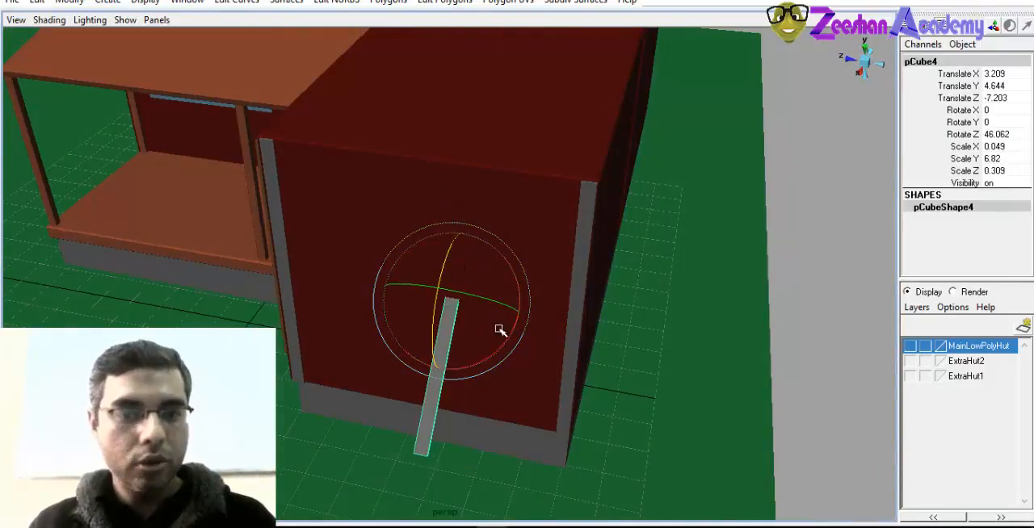
pyautogui.hotkey('ctrl', 'z')
pyautogui.keyDown('alt'); pyautogui.moveTo(464, 277); pyautogui.dragTo(478, 251); pyautogui.keyUp('alt')
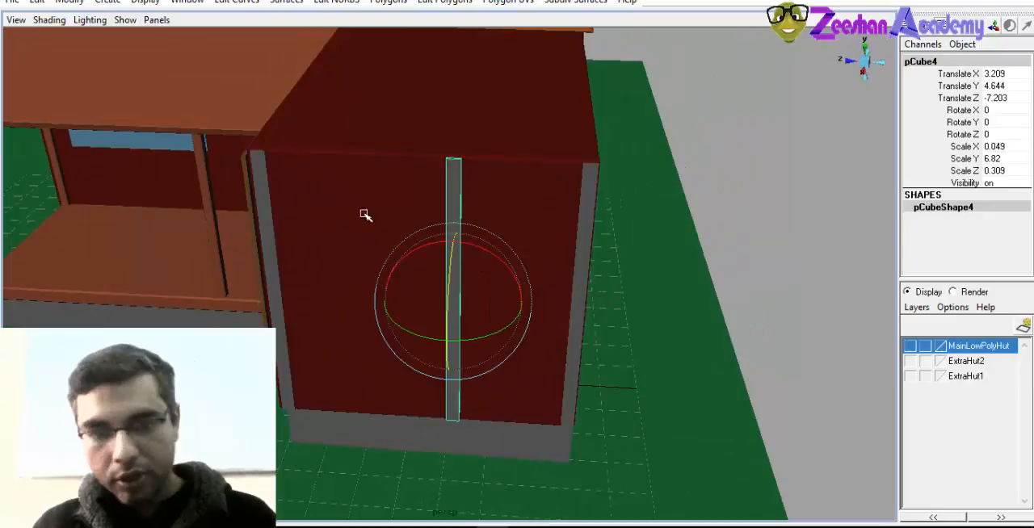
pyautogui.moveTo(475, 246); pyautogui.dragTo(442, 296)
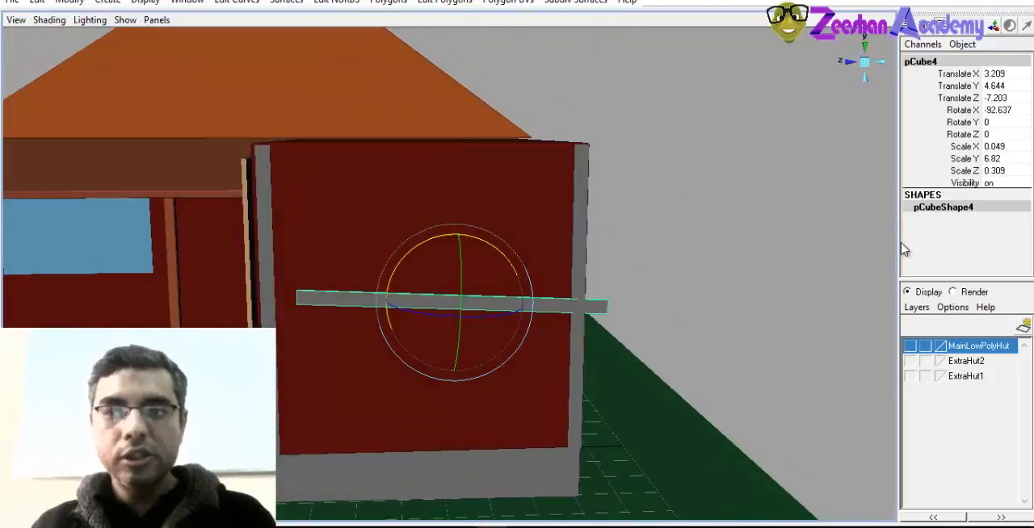
pyautogui.doubleClick(998, 111)
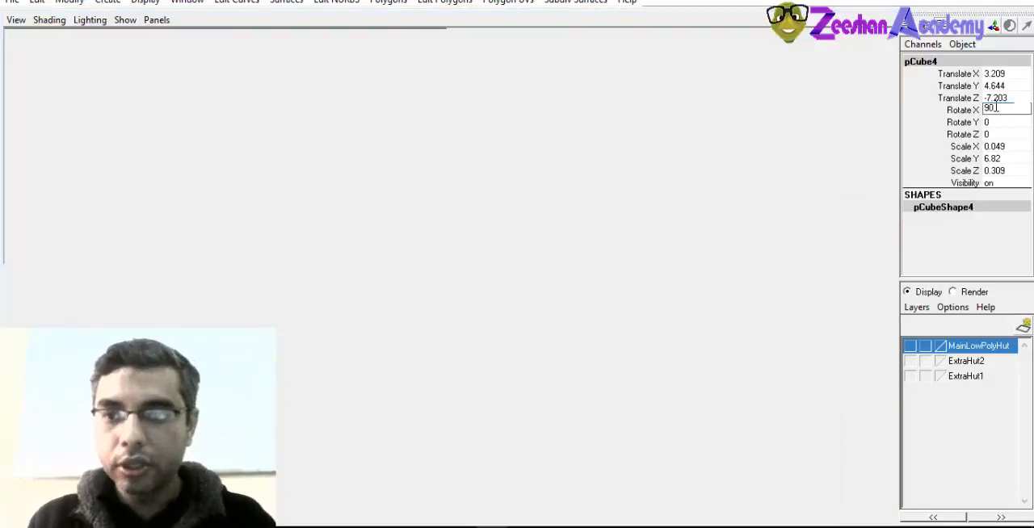
pyautogui.press('Return')
# Raise the horizontal strip to the side wall's upper edge, at about 7.91 in Translate Y
pyautogui.keyDown('alt'); pyautogui.moveTo(416, 309); pyautogui.dragTo(621, 302); pyautogui.keyUp('alt')
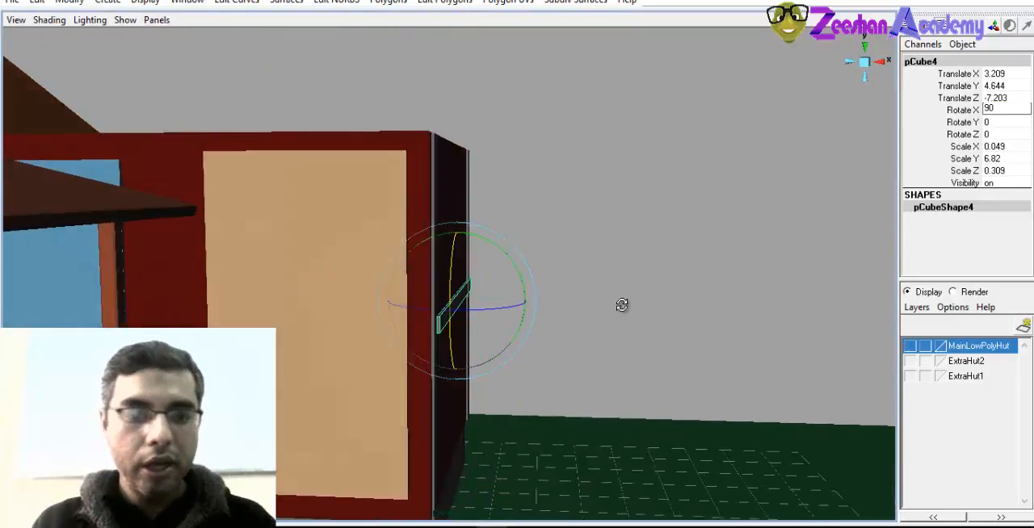
pyautogui.press('w')
pyautogui.moveTo(468, 263); pyautogui.dragTo(450, 99)
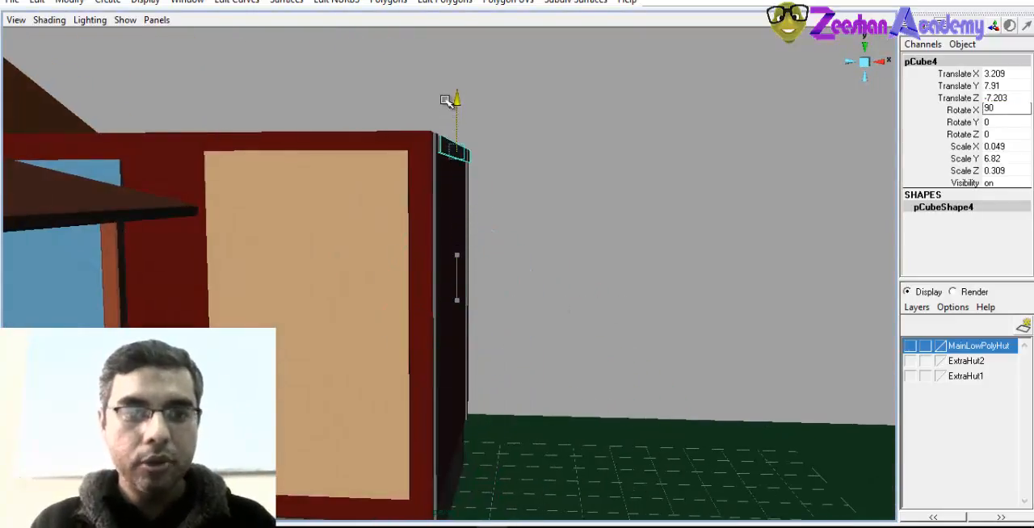
# Align the top strip with the two corner strips, at about X 3.198, Y 7.899 and Z -6.66
pyautogui.press('f')
pyautogui.keyDown('alt'); pyautogui.moveTo(428, 337); pyautogui.dragTo(436, 211); pyautogui.keyUp('alt')
pyautogui.moveTo(551, 209)
pyautogui.mouseDown()
pyautogui.moveTo(441, 298)
pyautogui.moveTo(646, 245)
pyautogui.moveTo(556, 224)
pyautogui.mouseUp()
pyautogui.moveTo(428, 222); pyautogui.dragTo(371, 229)
pyautogui.keyDown('alt'); pyautogui.moveTo(371, 228); pyautogui.dragTo(373, 363, button='right'); pyautogui.keyUp('alt')
pyautogui.keyDown('alt'); pyautogui.moveTo(373, 364); pyautogui.dragTo(461, 384, button='middle'); pyautogui.keyUp('alt')
pyautogui.keyDown('alt'); pyautogui.moveTo(218, 355); pyautogui.dragTo(395, 269); pyautogui.keyUp('alt')
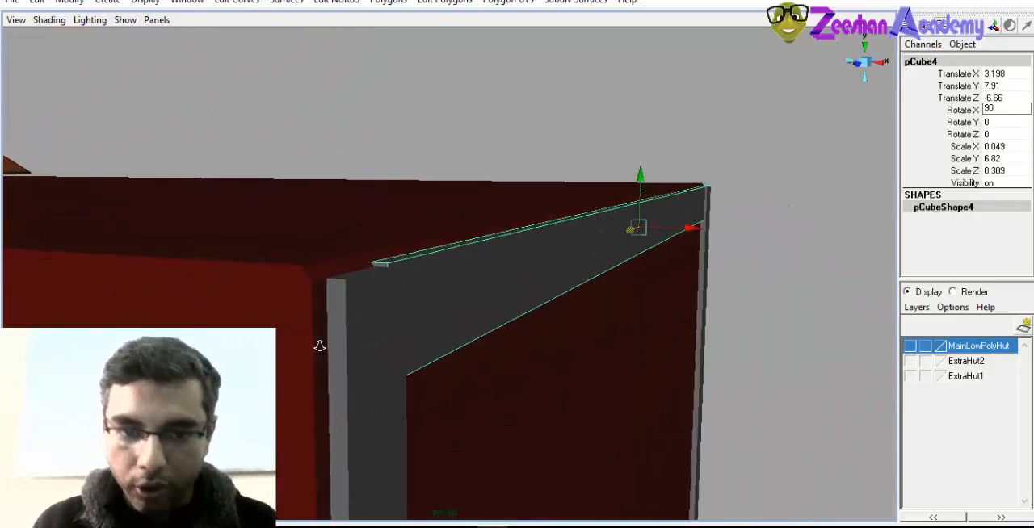
pyautogui.keyDown('alt'); pyautogui.moveTo(320, 346); pyautogui.dragTo(749, 203); pyautogui.keyUp('alt')
pyautogui.moveTo(680, 164); pyautogui.dragTo(428, 291)
# Duplicate the top strip and lower the copy to the side wall's lower edge, just above the foundation
pyautogui.hotkey('ctrl', 'd')
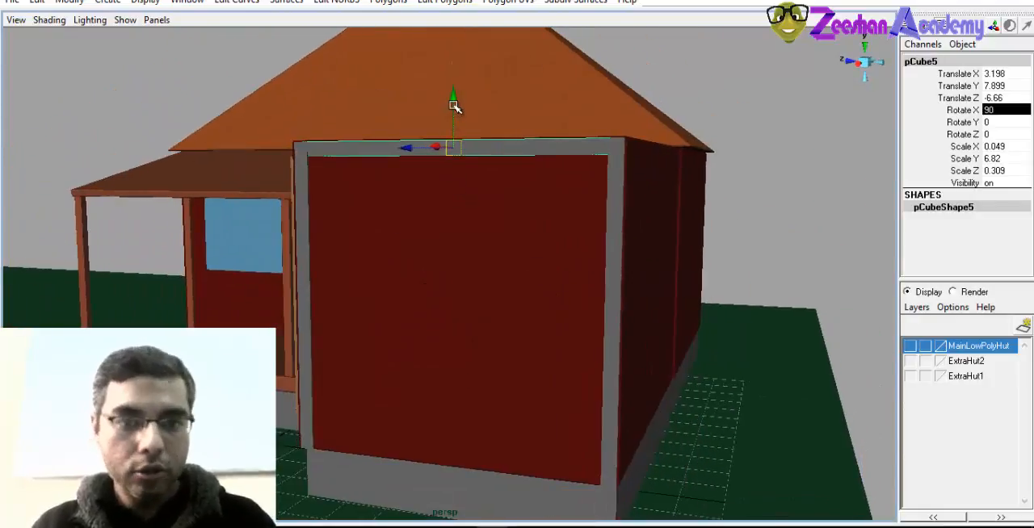
pyautogui.moveTo(454, 106); pyautogui.dragTo(455, 412)
pyautogui.keyDown('alt'); pyautogui.moveTo(455, 412); pyautogui.dragTo(507, 444); pyautogui.keyUp('alt')
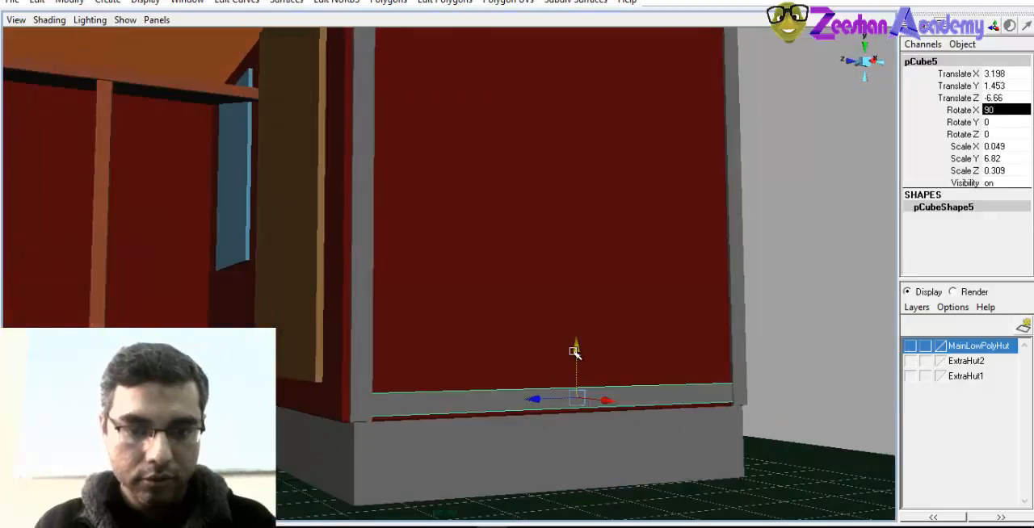
pyautogui.moveTo(575, 352); pyautogui.dragTo(477, 368)
# Duplicate all four wall strips together and move the copied frame forward, with its rear vertical strip at about -3.643 in Translate Z
pyautogui.click(482, 273)
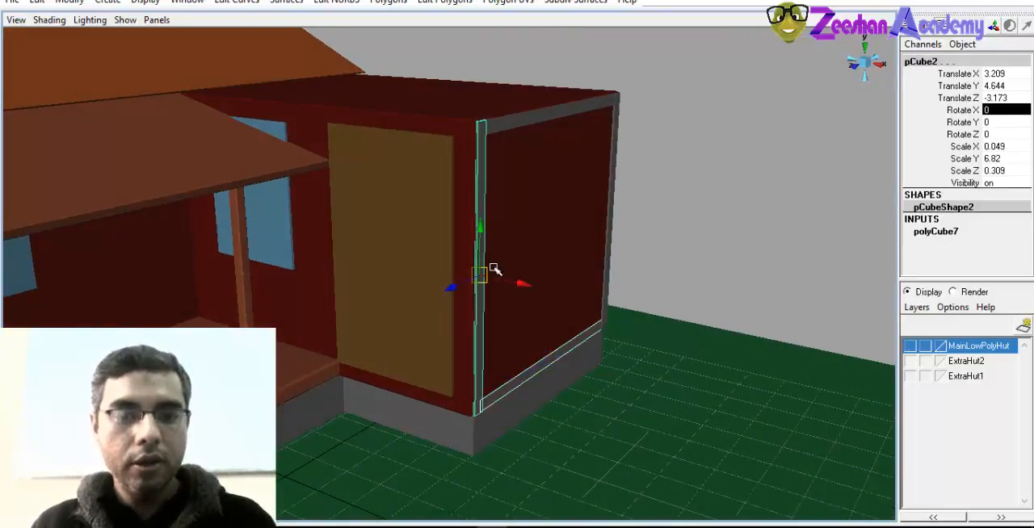
pyautogui.click(561, 107)
pyautogui.click(616, 126)
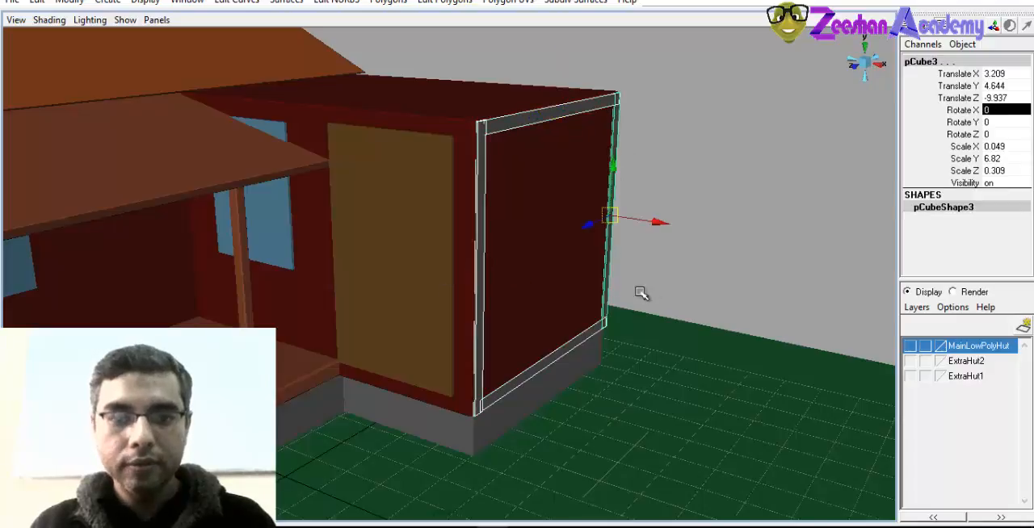
pyautogui.keyDown('alt'); pyautogui.moveTo(641, 292); pyautogui.dragTo(433, 320); pyautogui.keyUp('alt')
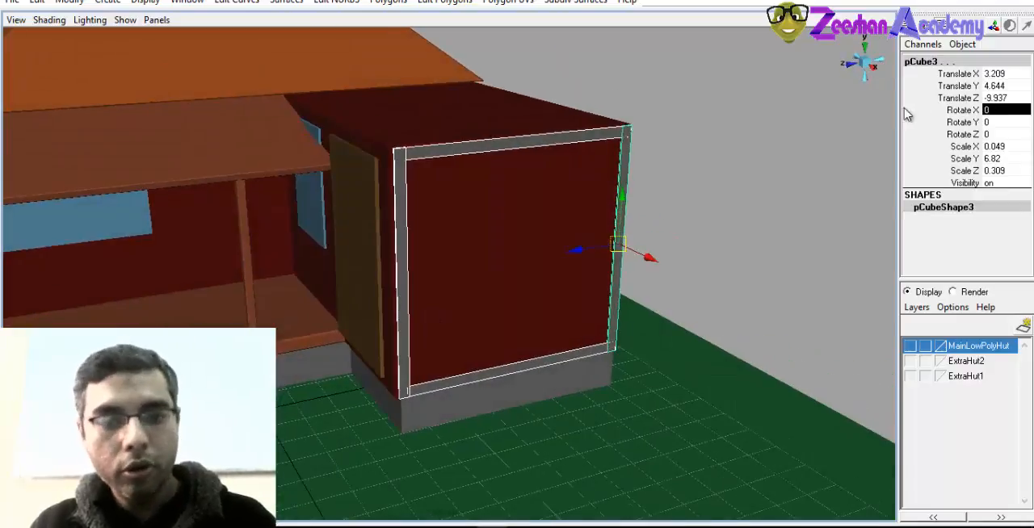
pyautogui.keyDown('alt'); pyautogui.moveTo(517, 283); pyautogui.dragTo(543, 292); pyautogui.keyUp('alt')
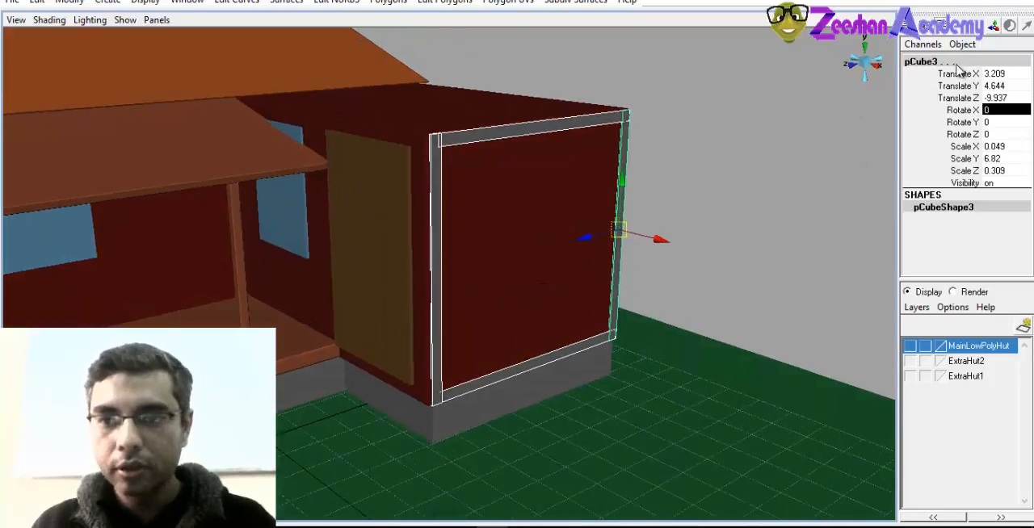
pyautogui.keyDown('alt'); pyautogui.moveTo(458, 288); pyautogui.dragTo(461, 293); pyautogui.keyUp('alt')
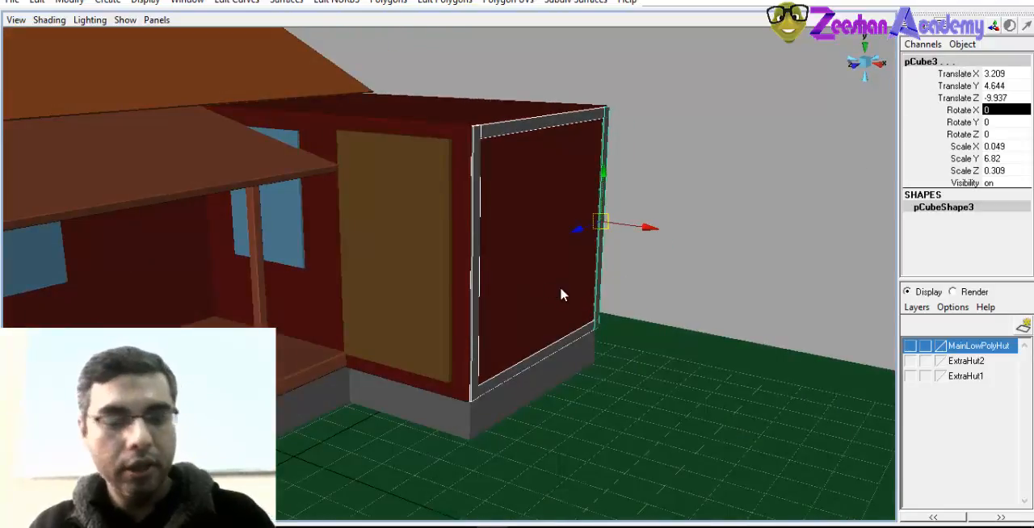
pyautogui.moveTo(578, 234); pyautogui.dragTo(565, 279)
pyautogui.press('e')
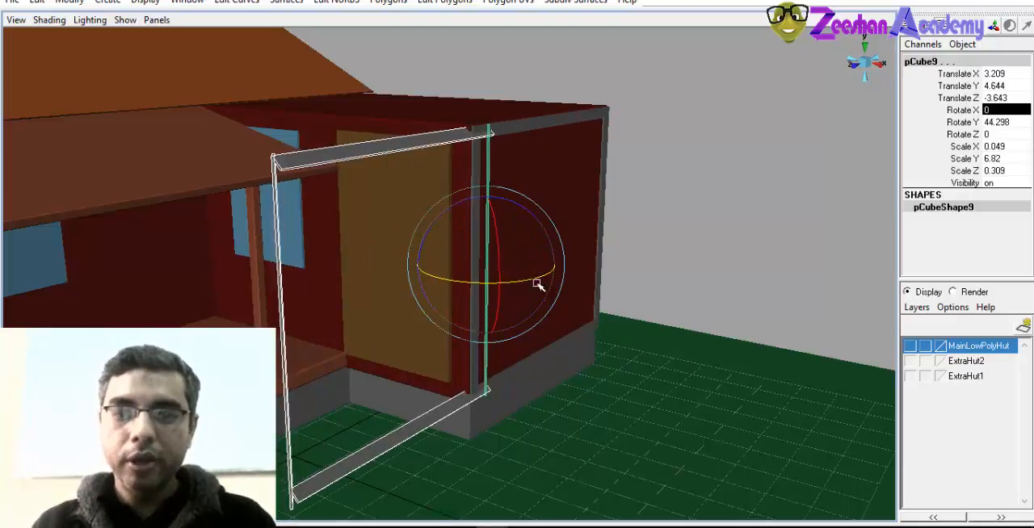
pyautogui.moveTo(445, 286)
pyautogui.mouseDown()
pyautogui.moveTo(535, 277)
pyautogui.moveTo(438, 277)
pyautogui.mouseUp()
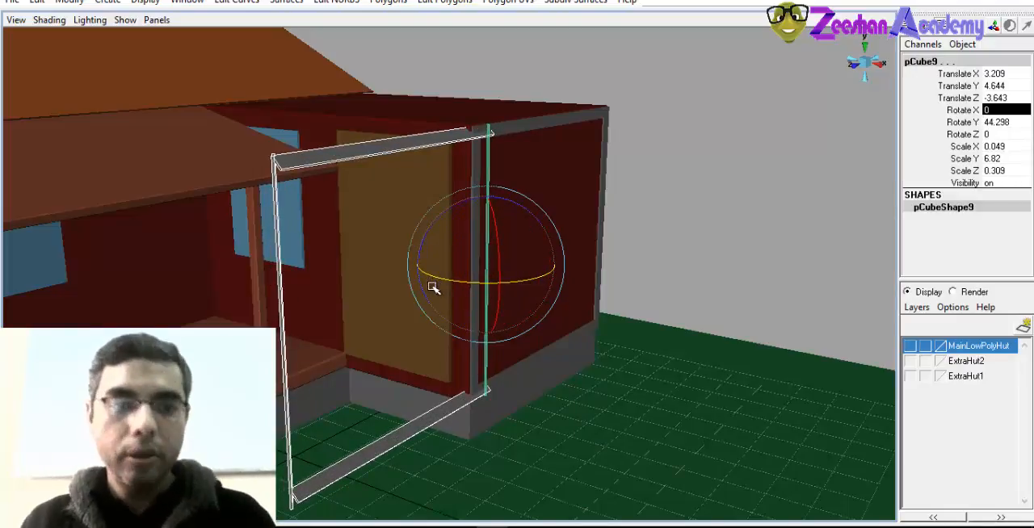
pyautogui.hotkey('ctrl', 'z')
# Group the four copied strips and name the group WallBoarders
pyautogui.keyDown('alt'); pyautogui.moveTo(533, 300); pyautogui.dragTo(498, 302); pyautogui.keyUp('alt')
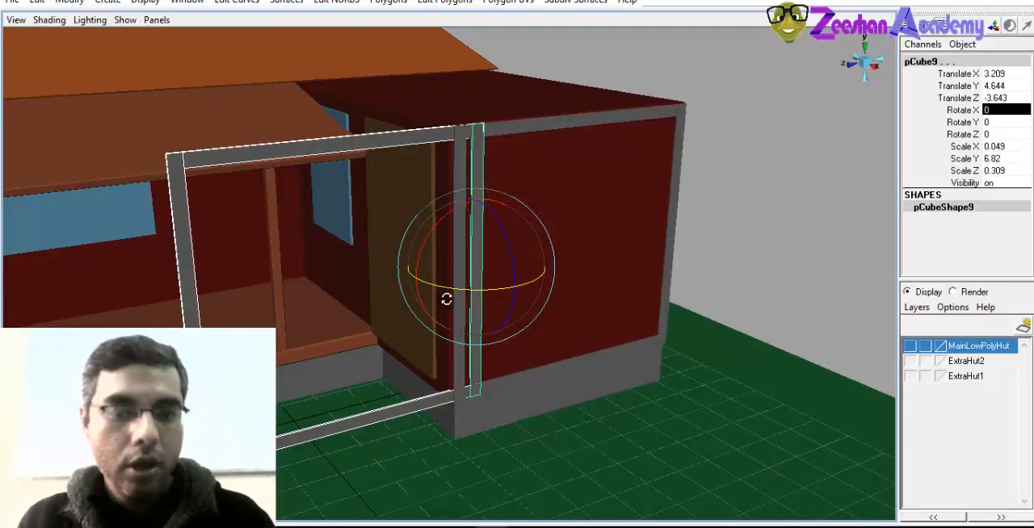
pyautogui.keyDown('alt'); pyautogui.moveTo(446, 299); pyautogui.dragTo(479, 304); pyautogui.keyUp('alt')
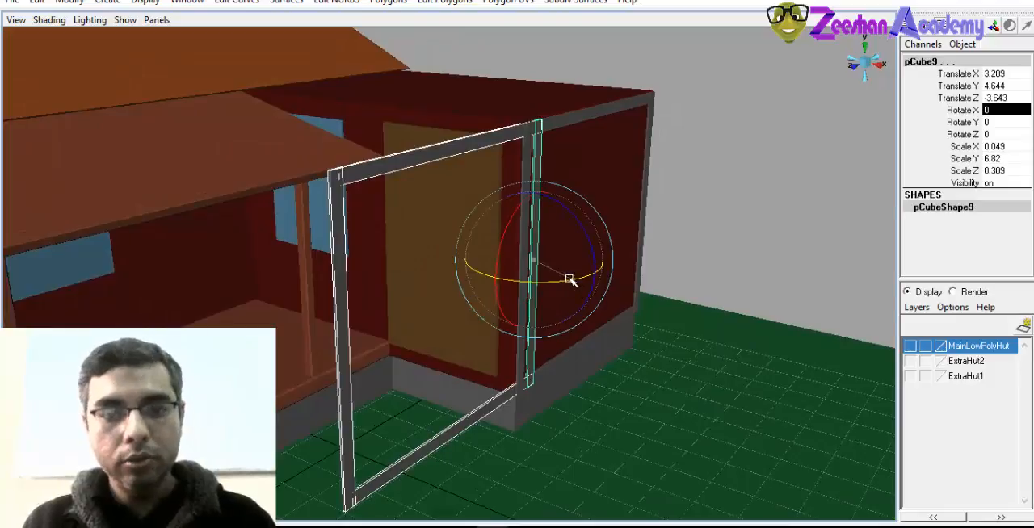
pyautogui.keyDown('alt'); pyautogui.moveTo(574, 305); pyautogui.dragTo(444, 315); pyautogui.keyUp('alt')
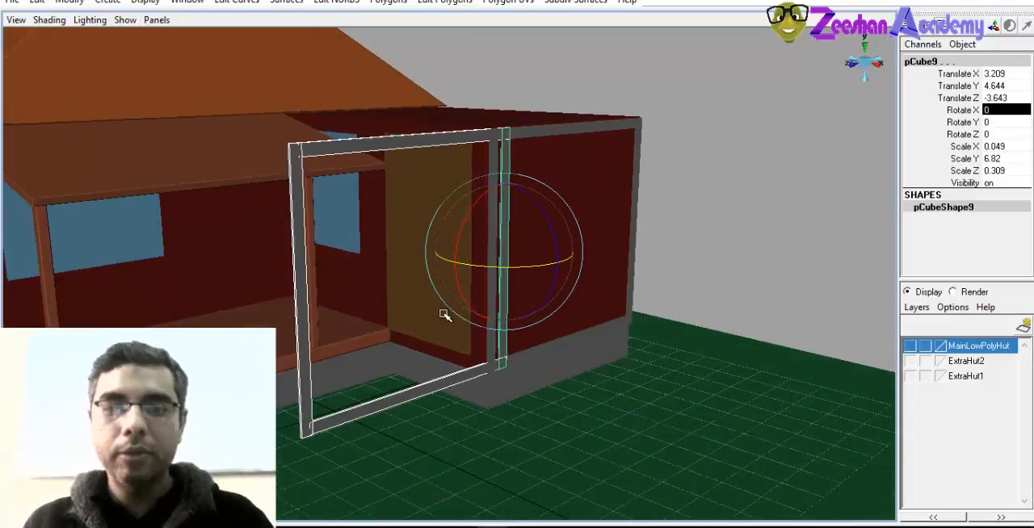
pyautogui.hotkey('ctrl', 'g')
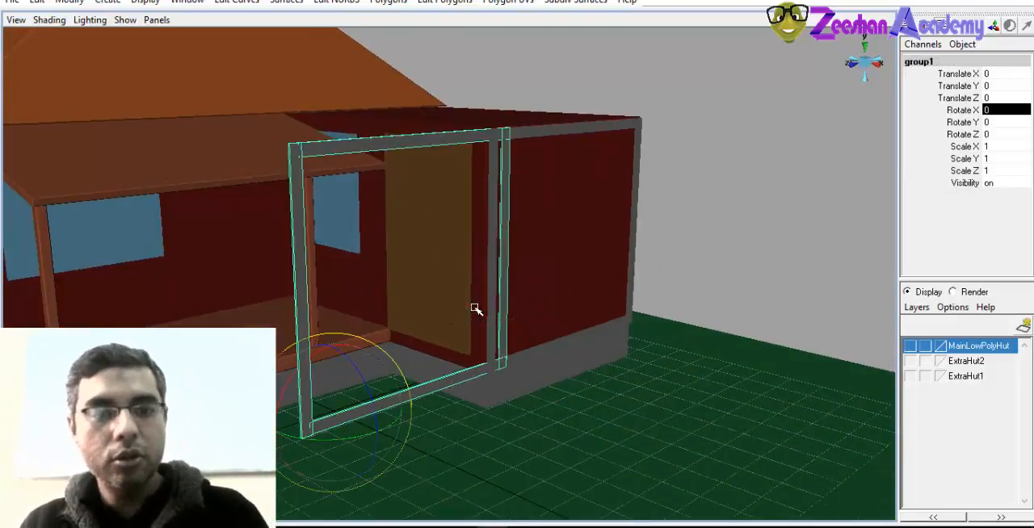
pyautogui.keyDown('alt'); pyautogui.moveTo(364, 337); pyautogui.dragTo(380, 361); pyautogui.keyUp('alt')
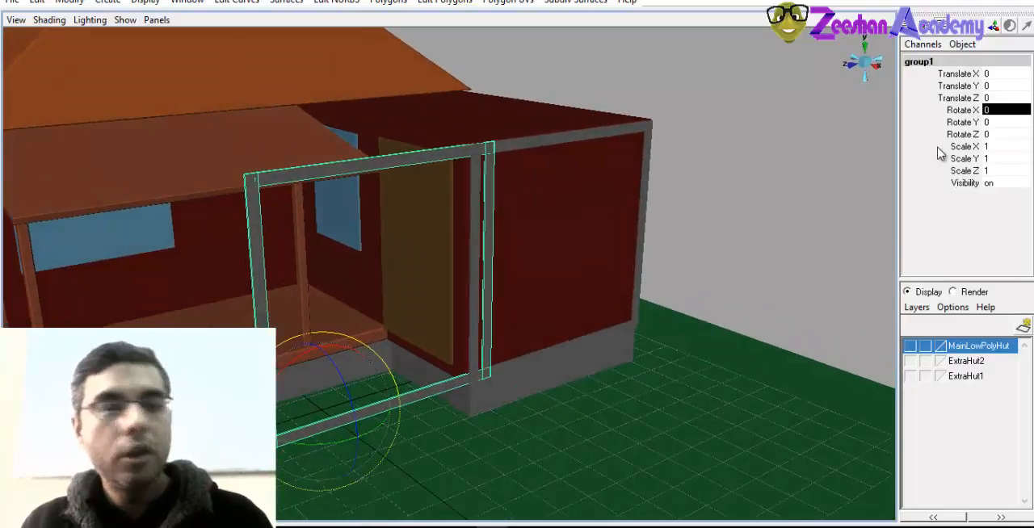
pyautogui.click(960, 63)
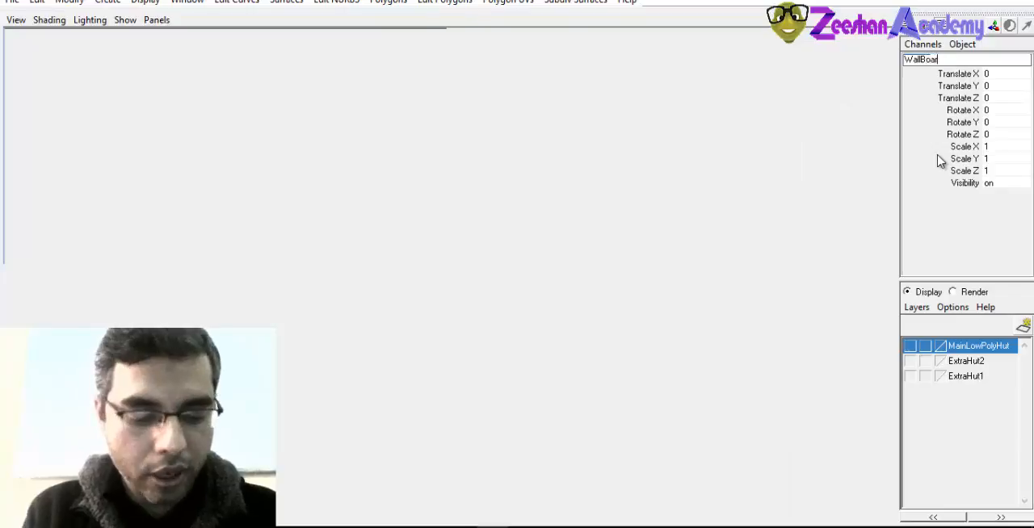
pyautogui.press('Return')
# Examine where the WallBoarders group's pivot sits relative to the frame and the grid, and check its Translate X, Y and Z values
pyautogui.keyDown('alt'); pyautogui.moveTo(473, 250); pyautogui.dragTo(417, 289, button='right'); pyautogui.keyUp('alt')
pyautogui.keyDown('alt'); pyautogui.moveTo(420, 277); pyautogui.dragTo(393, 269); pyautogui.keyUp('alt')
pyautogui.press('w')
pyautogui.keyDown('alt'); pyautogui.moveTo(480, 292); pyautogui.dragTo(349, 316, button='right'); pyautogui.keyUp('alt')
pyautogui.keyDown('alt'); pyautogui.moveTo(349, 316); pyautogui.dragTo(366, 324); pyautogui.keyUp('alt')
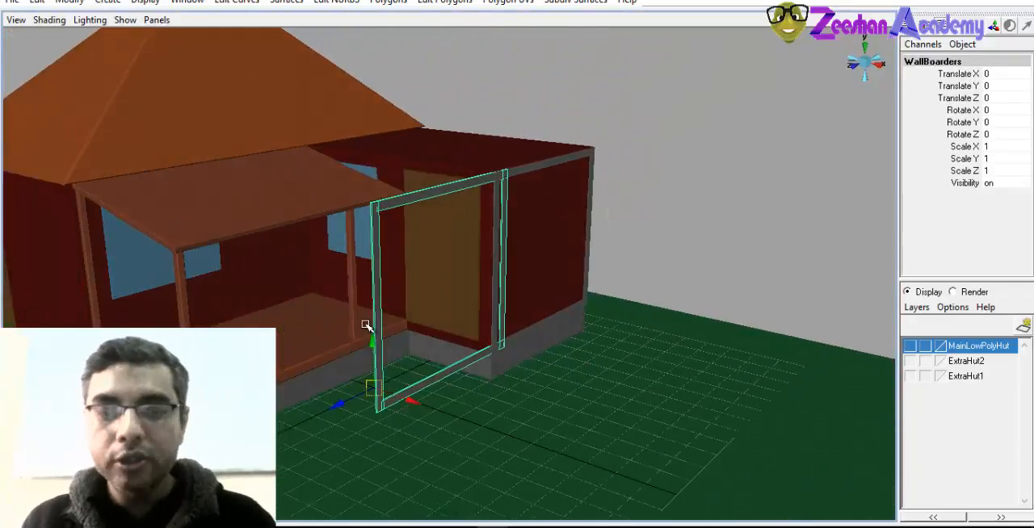
pyautogui.keyDown('alt'); pyautogui.moveTo(404, 391); pyautogui.dragTo(495, 337); pyautogui.keyUp('alt')
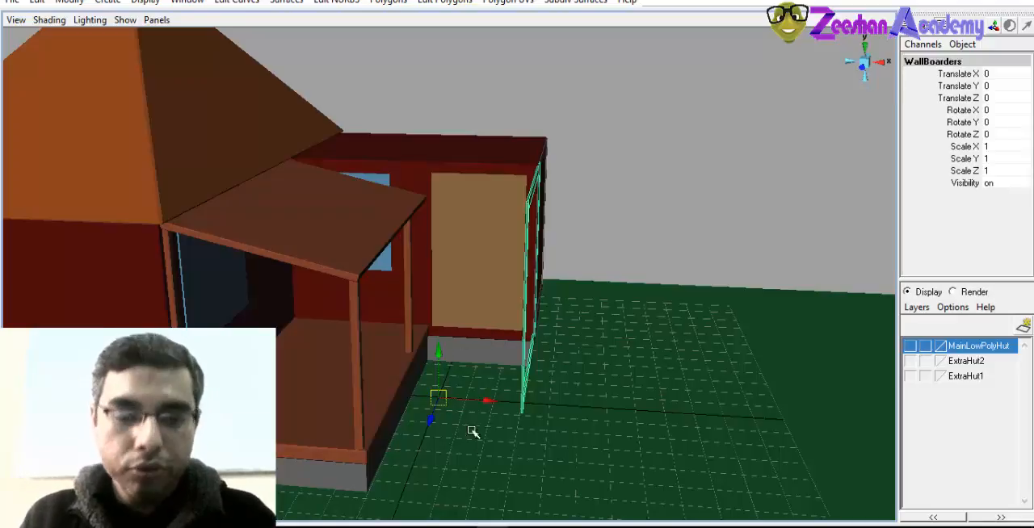
pyautogui.keyDown('alt'); pyautogui.moveTo(480, 383); pyautogui.dragTo(534, 292); pyautogui.keyUp('alt')
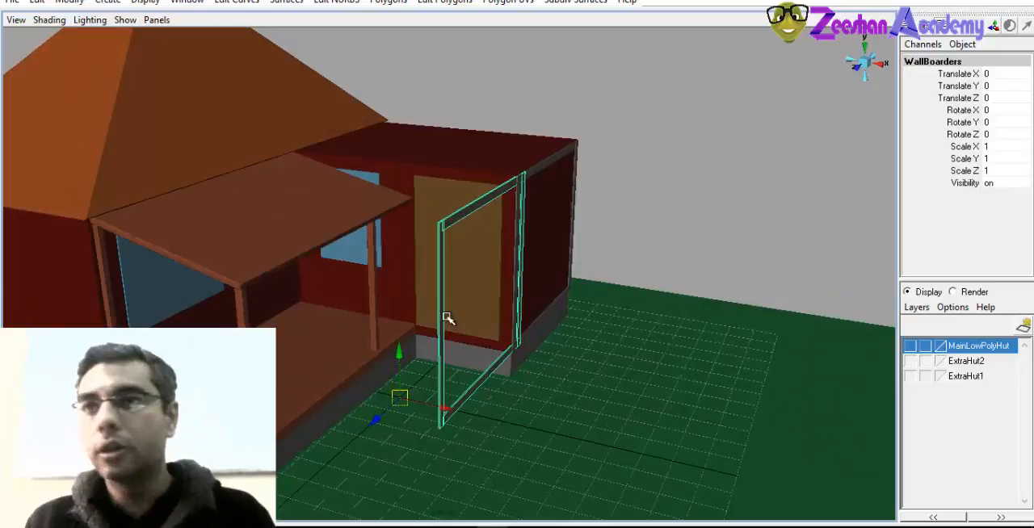
pyautogui.keyDown('alt'); pyautogui.moveTo(408, 405); pyautogui.dragTo(500, 411); pyautogui.keyUp('alt')
pyautogui.keyDown('alt'); pyautogui.moveTo(500, 412); pyautogui.dragTo(621, 489, button='right'); pyautogui.keyUp('alt')
pyautogui.keyDown('alt'); pyautogui.moveTo(481, 449); pyautogui.dragTo(501, 328, button='middle'); pyautogui.keyUp('alt')
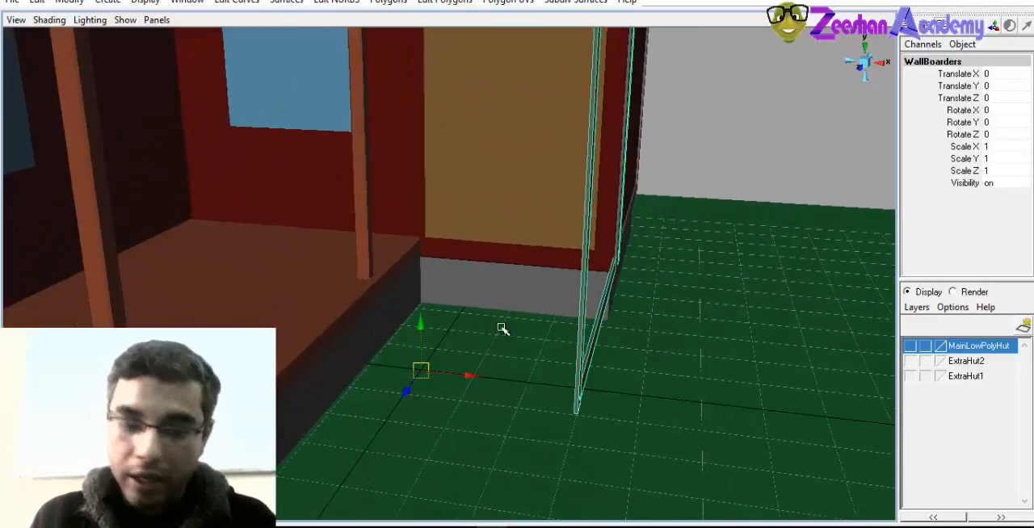
pyautogui.keyDown('alt'); pyautogui.moveTo(500, 328); pyautogui.dragTo(426, 376); pyautogui.keyUp('alt')
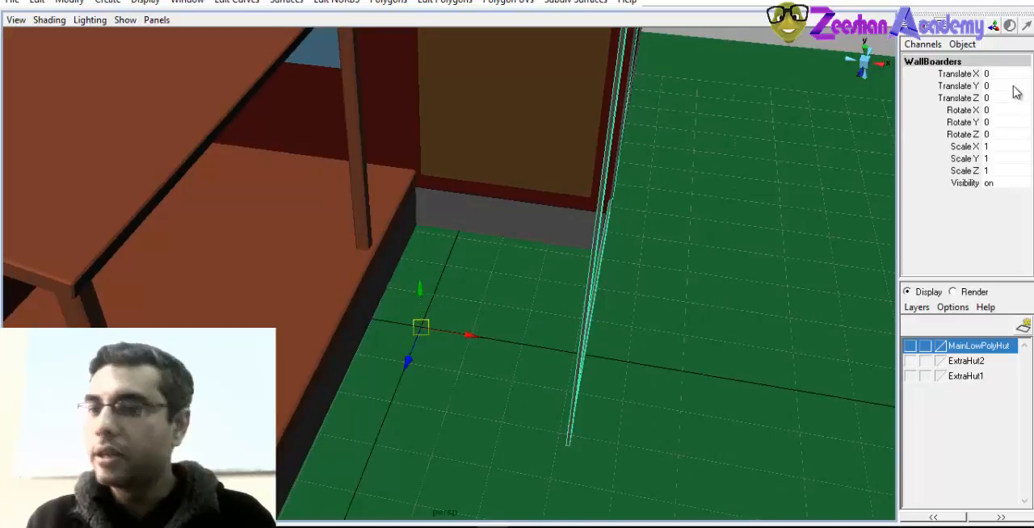
pyautogui.moveTo(1001, 74); pyautogui.dragTo(1007, 98)
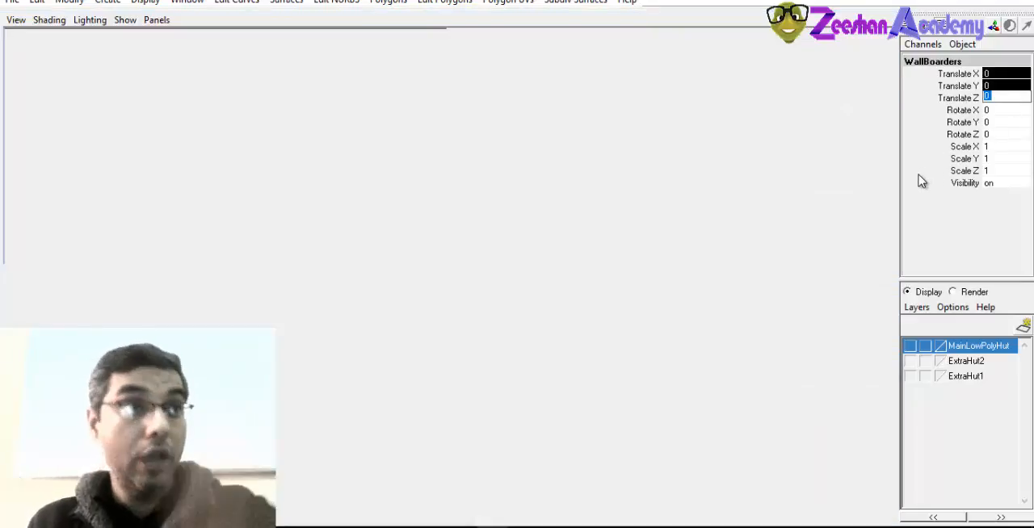
pyautogui.keyDown('alt'); pyautogui.moveTo(602, 247); pyautogui.dragTo(455, 231, button='right'); pyautogui.keyUp('alt')
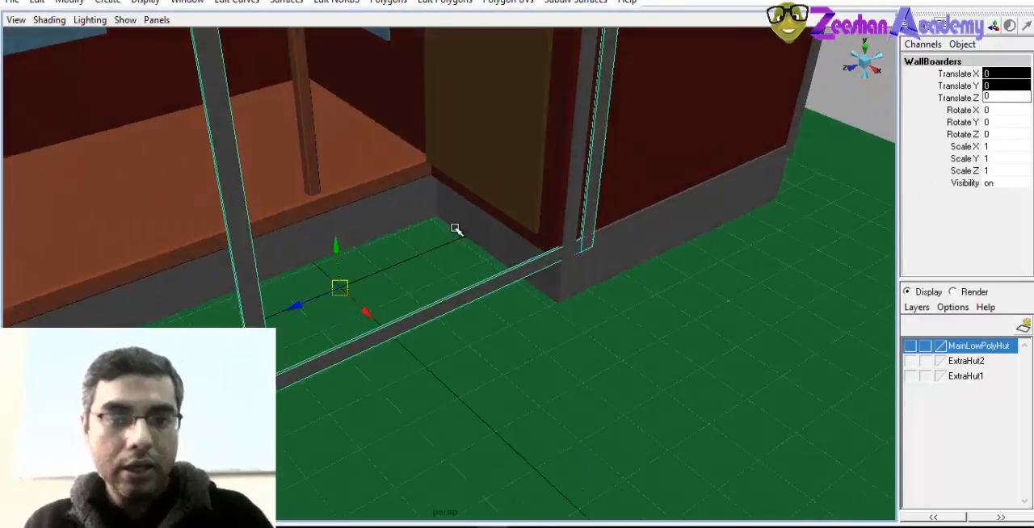
pyautogui.keyDown('alt'); pyautogui.moveTo(371, 300); pyautogui.dragTo(399, 369, button='middle'); pyautogui.keyUp('alt')
pyautogui.keyDown('alt'); pyautogui.moveTo(399, 369); pyautogui.dragTo(367, 363, button='right'); pyautogui.keyUp('alt')
pyautogui.keyDown('alt'); pyautogui.moveTo(557, 299); pyautogui.dragTo(581, 289); pyautogui.keyUp('alt')
pyautogui.keyDown('alt'); pyautogui.moveTo(582, 289); pyautogui.dragTo(517, 303, button='right'); pyautogui.keyUp('alt')
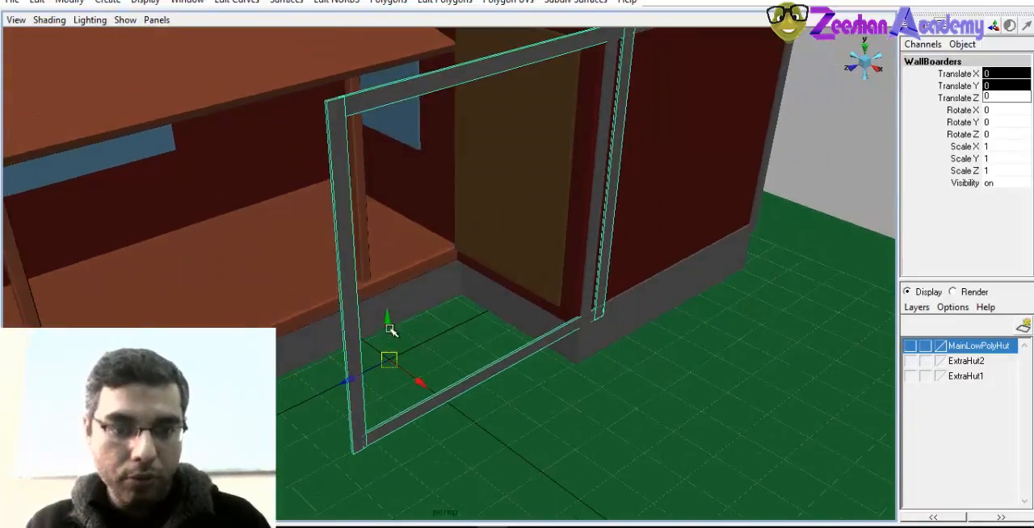
# Center the WallBoarders group's pivot on the frame
pyautogui.keyDown('alt'); pyautogui.moveTo(388, 349); pyautogui.dragTo(489, 293); pyautogui.keyUp('alt')
pyautogui.keyDown('alt'); pyautogui.moveTo(489, 292); pyautogui.dragTo(491, 399, button='middle'); pyautogui.keyUp('alt')
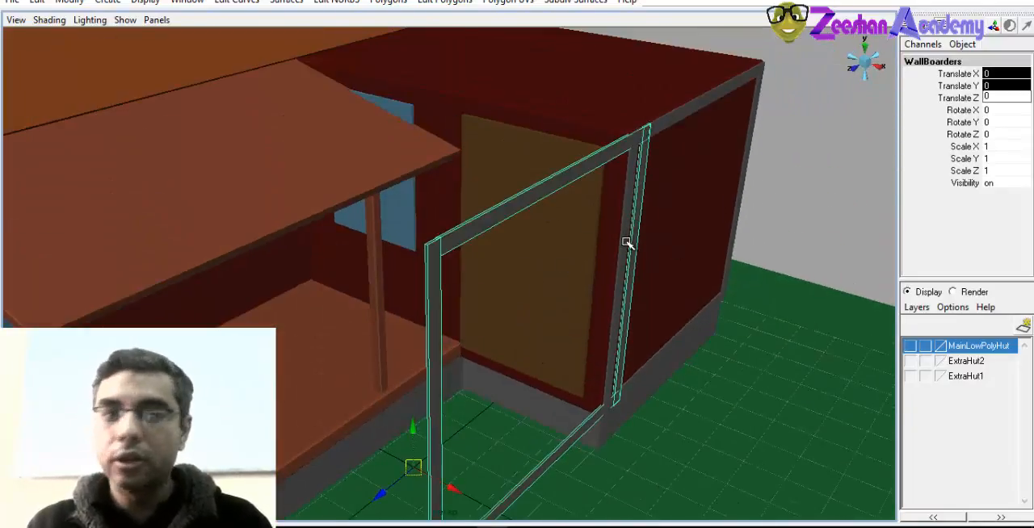
pyautogui.click(69, 3)
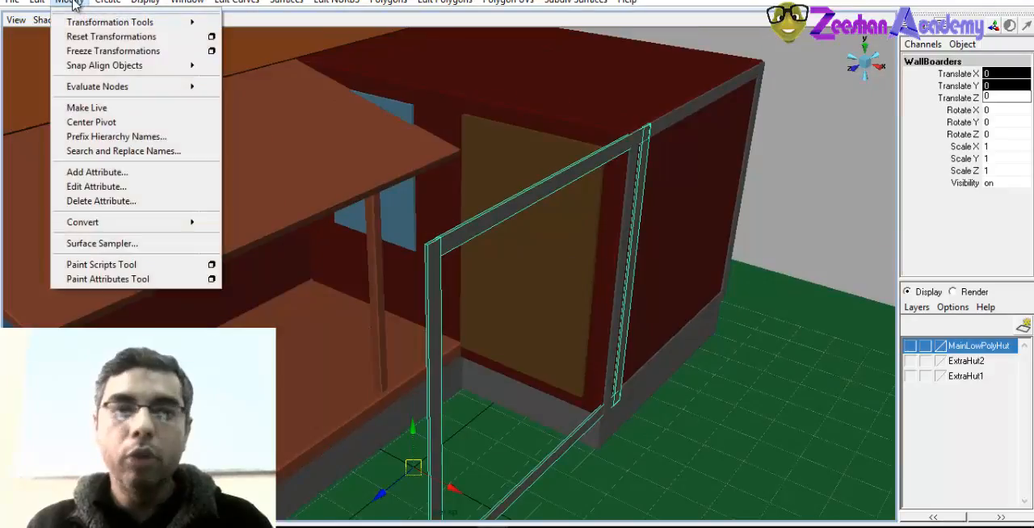
pyautogui.click(119, 124)
# Rotate the WallBoarders frame to -90 in Rotate Y, parallel to the side room's door wall
pyautogui.keyDown('alt'); pyautogui.moveTo(565, 223); pyautogui.dragTo(564, 326); pyautogui.keyUp('alt')
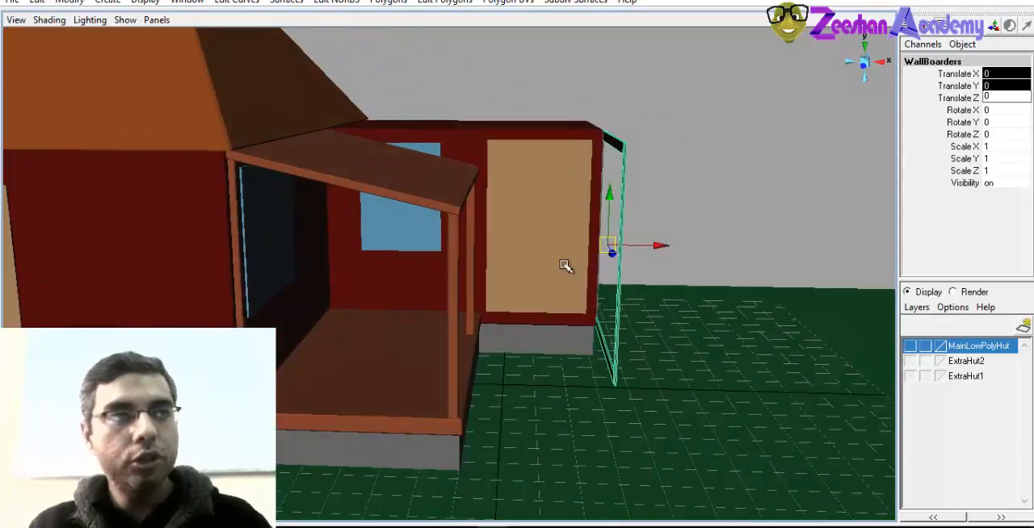
pyautogui.keyDown('alt'); pyautogui.moveTo(622, 253); pyautogui.dragTo(544, 261); pyautogui.keyUp('alt')
pyautogui.press('e')
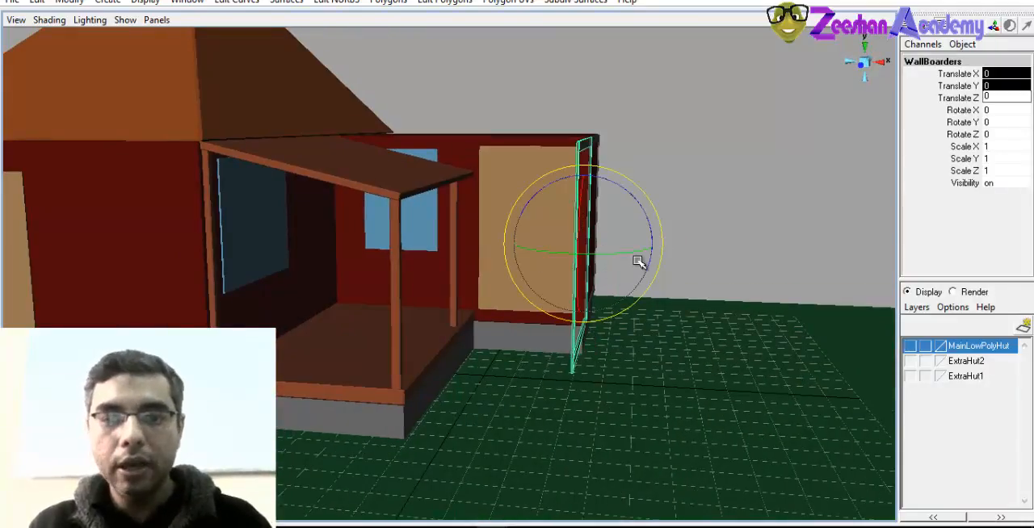
pyautogui.moveTo(639, 256); pyautogui.dragTo(605, 258)
pyautogui.hotkey('ctrl', 'z')
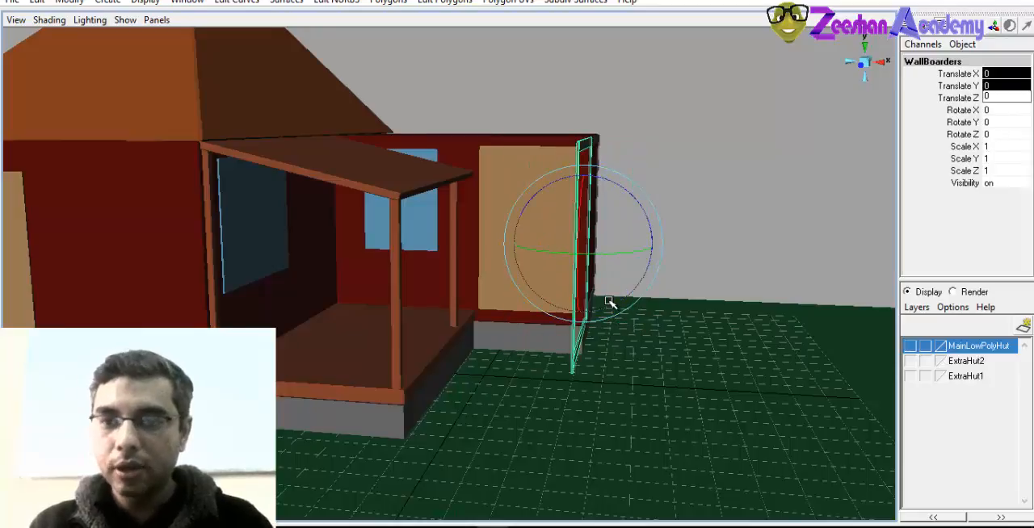
pyautogui.keyDown('alt'); pyautogui.moveTo(611, 302); pyautogui.dragTo(600, 328); pyautogui.keyUp('alt')
pyautogui.moveTo(638, 287); pyautogui.dragTo(546, 281)
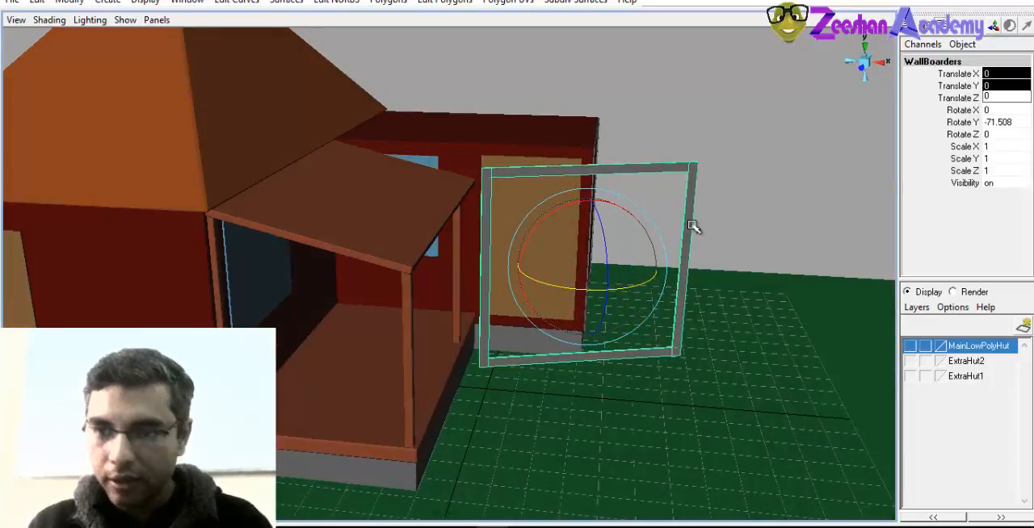
pyautogui.doubleClick(998, 122)
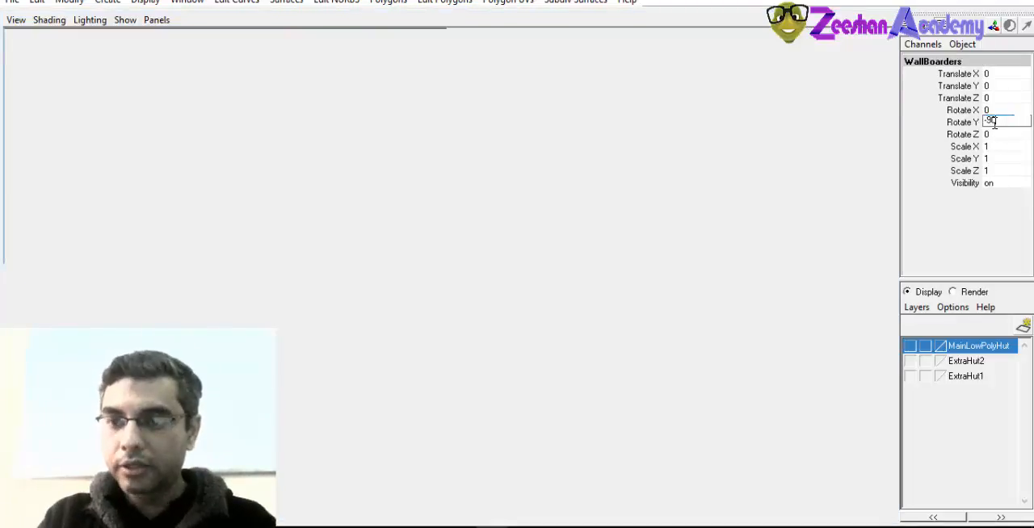
pyautogui.press('Return')
# Move the rotated frame onto the side room's door wall, at about -3.586 in Translate X and -2.654 in Translate Z
pyautogui.keyDown('alt'); pyautogui.moveTo(604, 199); pyautogui.dragTo(271, 322); pyautogui.keyUp('alt')
pyautogui.press('w')
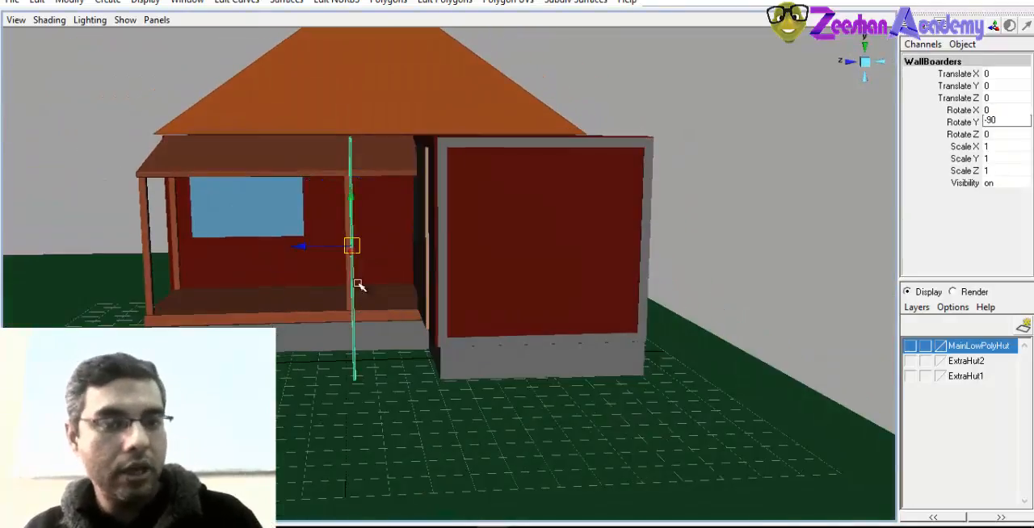
pyautogui.moveTo(374, 244); pyautogui.dragTo(376, 244)
pyautogui.keyDown('alt'); pyautogui.moveTo(384, 262); pyautogui.dragTo(710, 330); pyautogui.keyUp('alt')
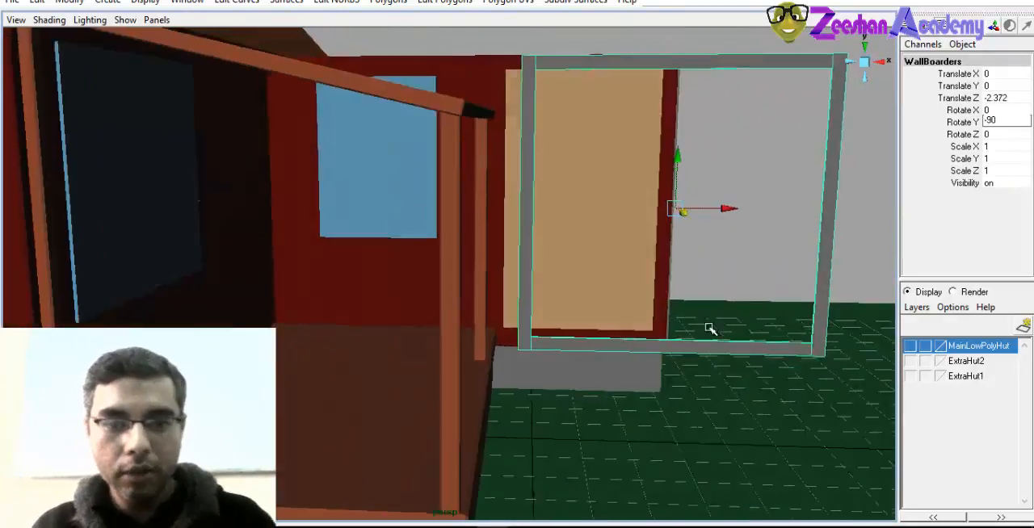
pyautogui.moveTo(710, 211); pyautogui.dragTo(556, 322)
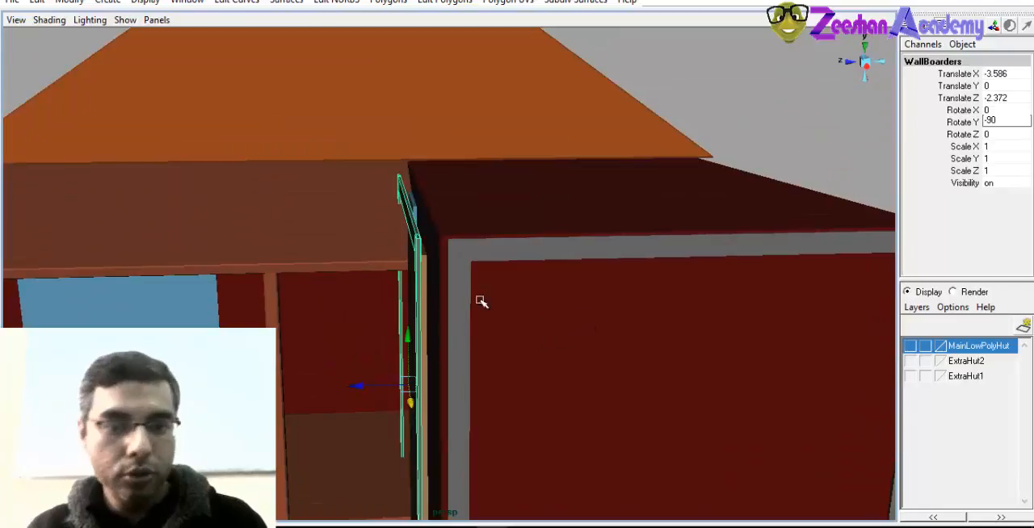
pyautogui.keyDown('alt'); pyautogui.moveTo(359, 370); pyautogui.dragTo(251, 309); pyautogui.keyUp('alt')
# Set the door-wall frame's lower strip at about 1.395 in Translate Y and move its inner vertical strip to about 5.494 in Translate Z
pyautogui.click(503, 374)
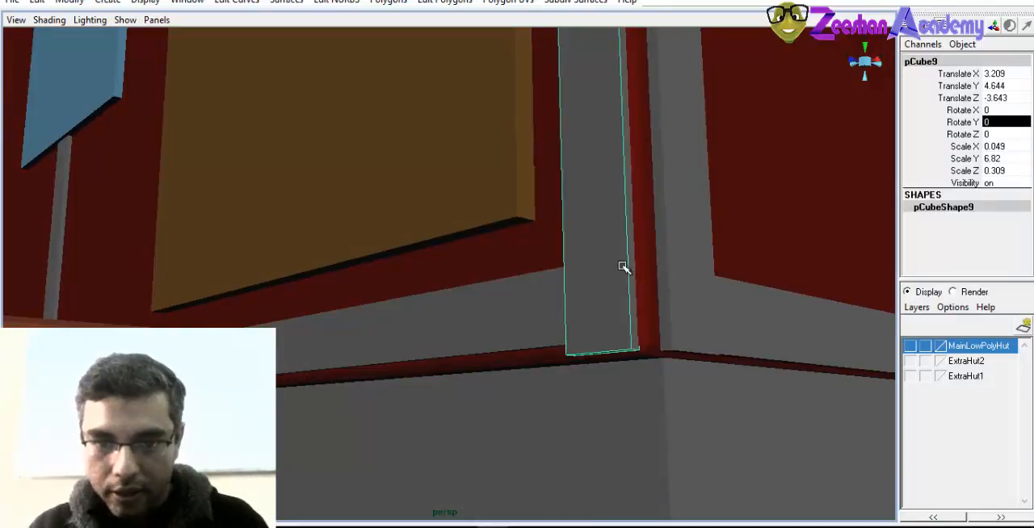
pyautogui.keyDown('alt'); pyautogui.moveTo(622, 266); pyautogui.dragTo(640, 206); pyautogui.keyUp('alt')
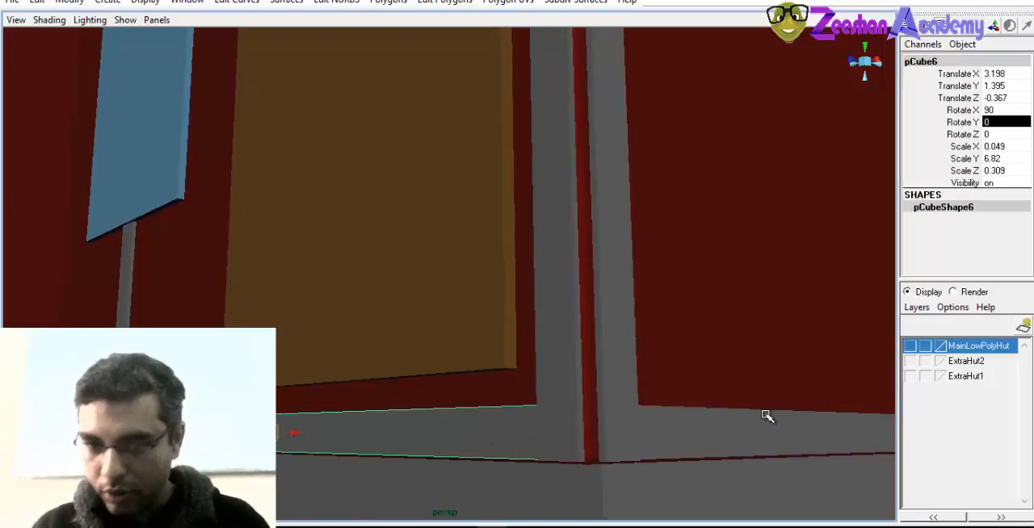
pyautogui.keyDown('alt'); pyautogui.moveTo(327, 428); pyautogui.dragTo(559, 185); pyautogui.keyUp('alt')
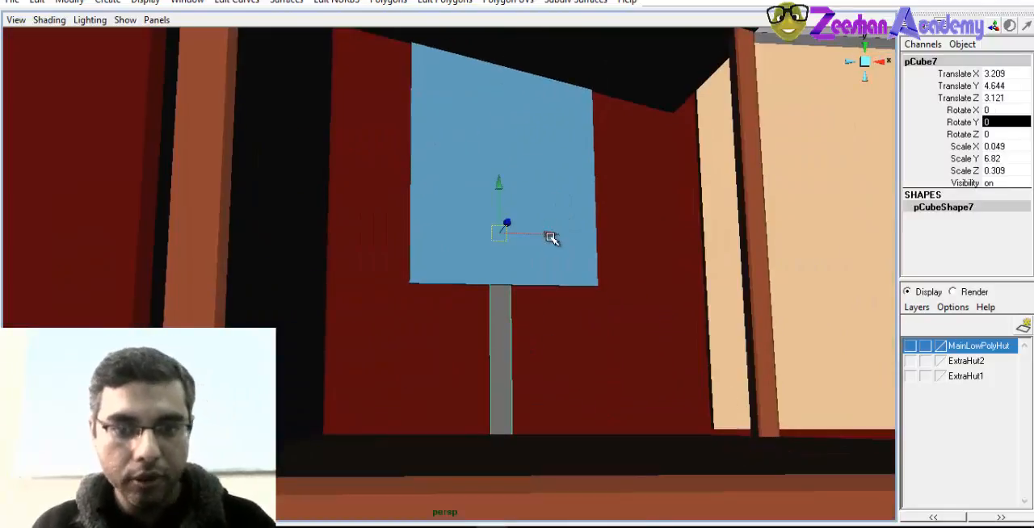
pyautogui.moveTo(550, 237); pyautogui.dragTo(402, 238)
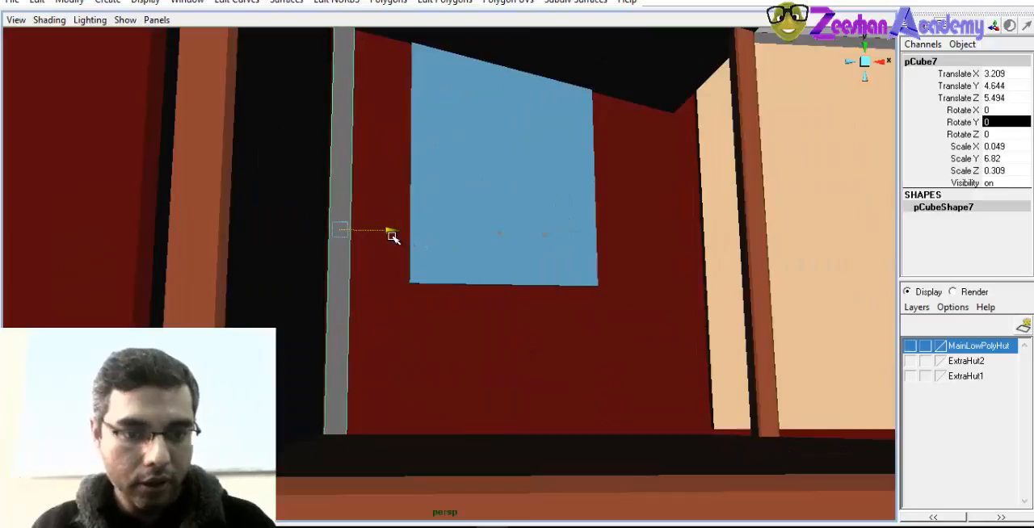
# Extend the inner end vertices of the door wall's top strip to the inner corner under the main roof
pyautogui.keyDown('alt'); pyautogui.moveTo(594, 51); pyautogui.dragTo(569, 307); pyautogui.keyUp('alt')
pyautogui.click(522, 279)
pyautogui.keyDown('alt'); pyautogui.moveTo(521, 278); pyautogui.dragTo(477, 447); pyautogui.keyUp('alt')
pyautogui.click(505, 369)
pyautogui.keyDown('alt'); pyautogui.moveTo(505, 369); pyautogui.dragTo(492, 173); pyautogui.keyUp('alt')
pyautogui.keyDown('alt'); pyautogui.moveTo(420, 220); pyautogui.dragTo(494, 298); pyautogui.keyUp('alt')
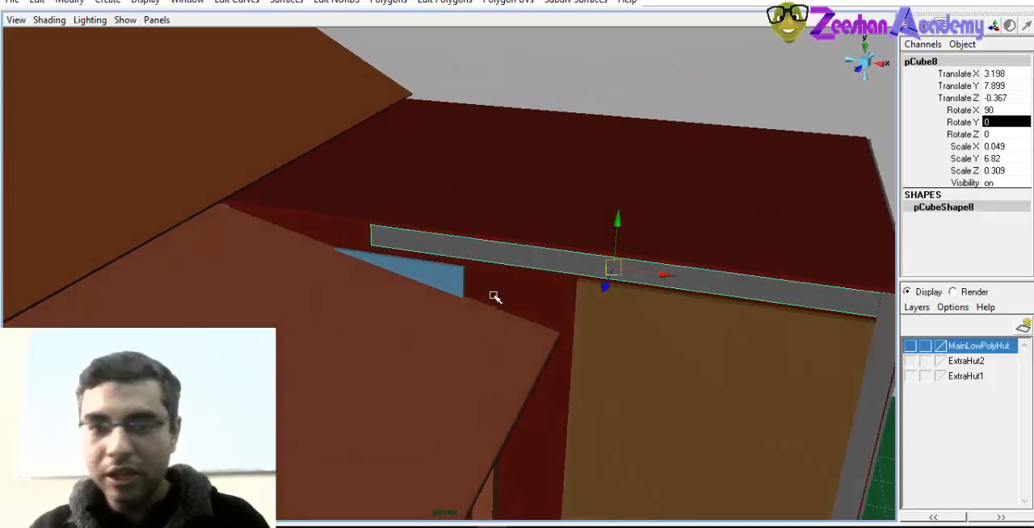
pyautogui.rightClick(503, 244)
pyautogui.click(464, 245)
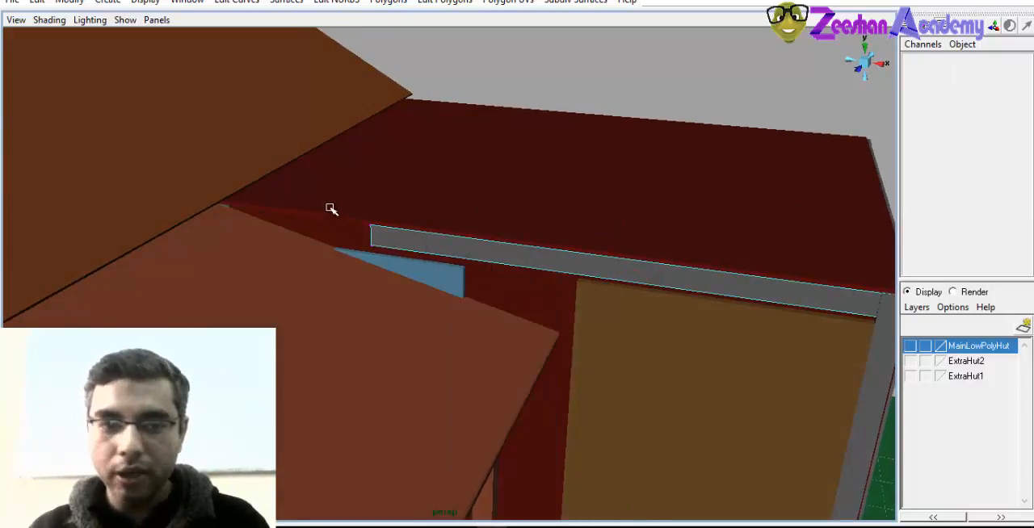
pyautogui.keyDown('alt'); pyautogui.moveTo(347, 274); pyautogui.dragTo(512, 289); pyautogui.keyUp('alt')
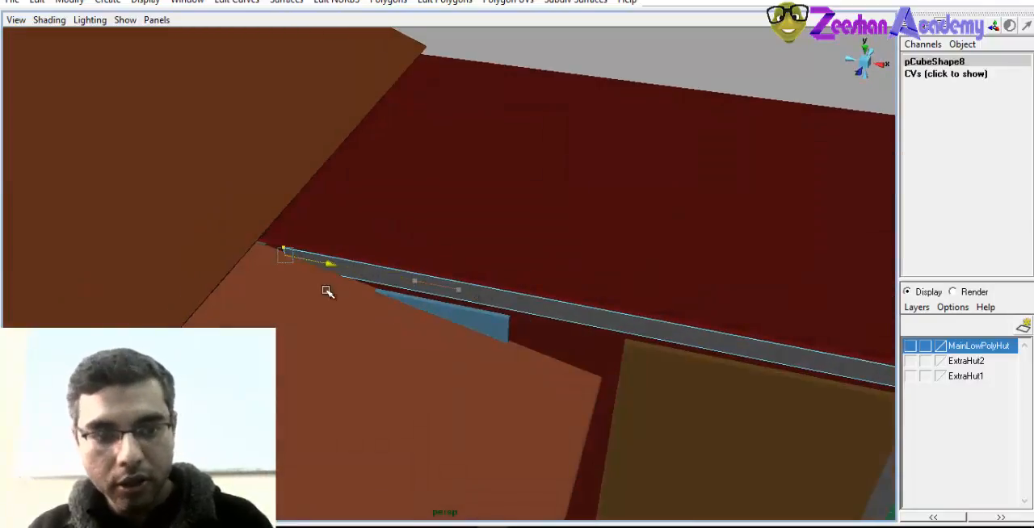
pyautogui.keyDown('alt'); pyautogui.moveTo(309, 286); pyautogui.dragTo(383, 265, button='middle'); pyautogui.keyUp('alt')
pyautogui.moveTo(469, 247); pyautogui.dragTo(515, 228, button='right')
pyautogui.click(681, 76)
# Duplicate the WallBoarders group and move the copy out over the porch, to about 2.715 in Translate Z
pyautogui.keyDown('alt'); pyautogui.moveTo(680, 152); pyautogui.dragTo(516, 218, button='right'); pyautogui.keyUp('alt')
pyautogui.keyDown('alt'); pyautogui.moveTo(517, 230); pyautogui.dragTo(371, 189); pyautogui.keyUp('alt')
pyautogui.click(800, 228)
pyautogui.keyDown('alt'); pyautogui.moveTo(533, 323); pyautogui.dragTo(444, 321); pyautogui.keyUp('alt')
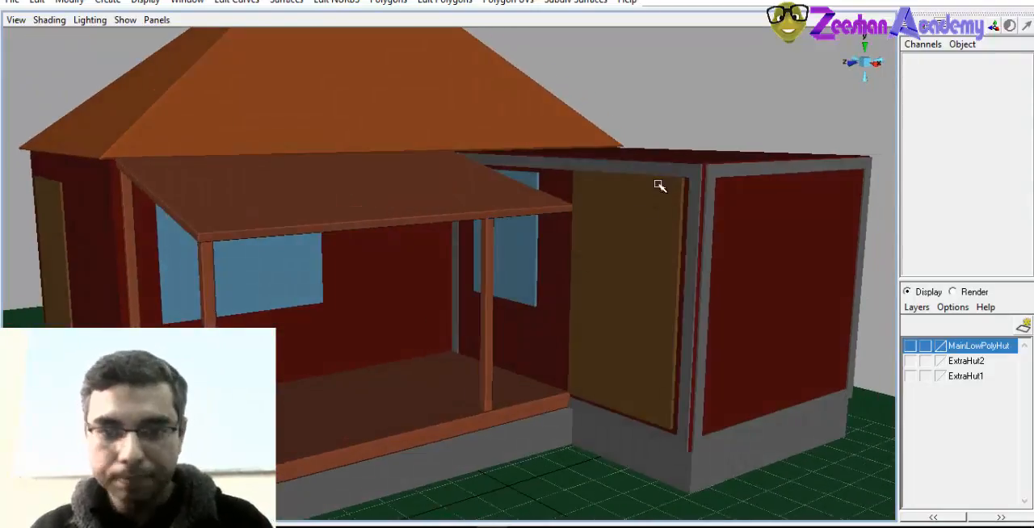
pyautogui.click(675, 167)
pyautogui.keyDown('alt'); pyautogui.moveTo(638, 243); pyautogui.dragTo(652, 251); pyautogui.keyUp('alt')
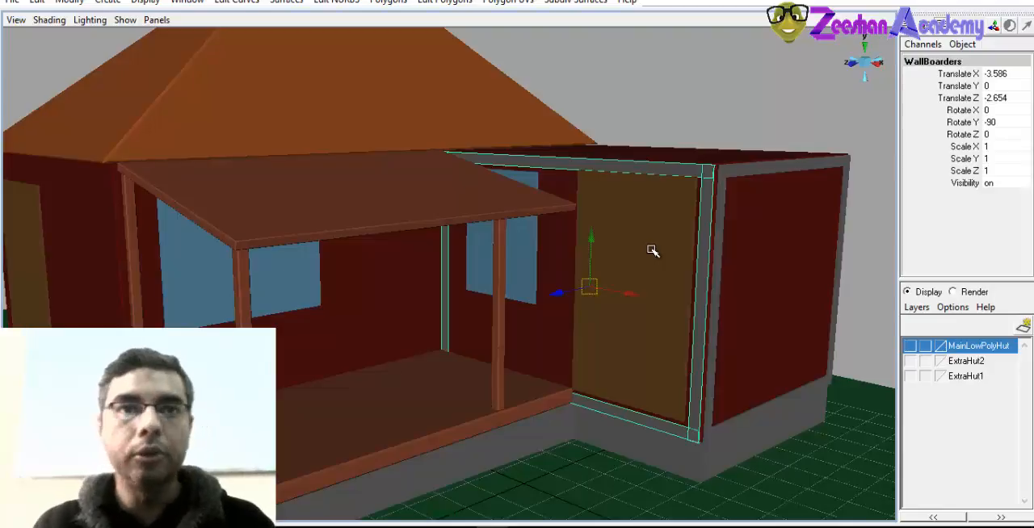
pyautogui.keyDown('alt'); pyautogui.moveTo(652, 251); pyautogui.dragTo(475, 355); pyautogui.keyUp('alt')
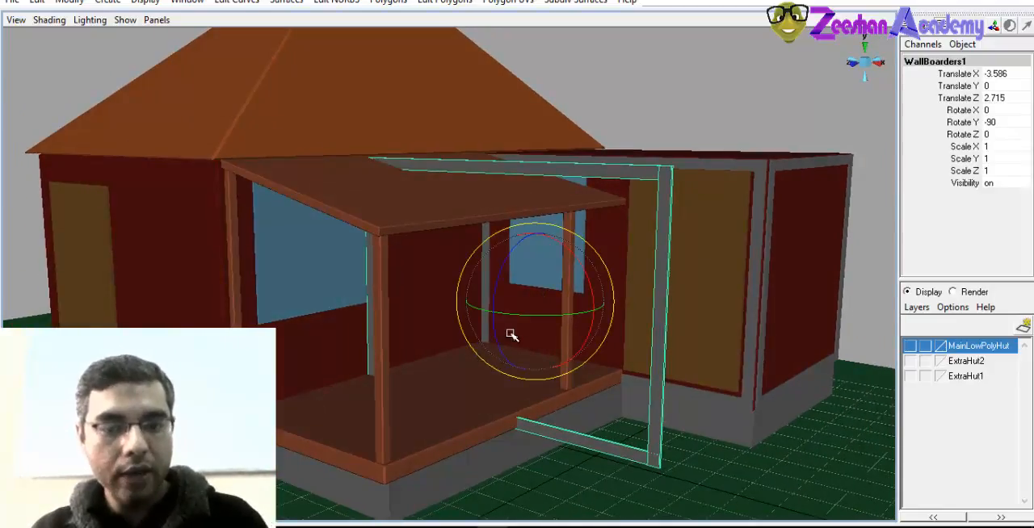
# Rotate the copied frame to 0 in Rotate Y, parallel to the main wall behind the porch
pyautogui.moveTo(514, 314); pyautogui.dragTo(604, 305)
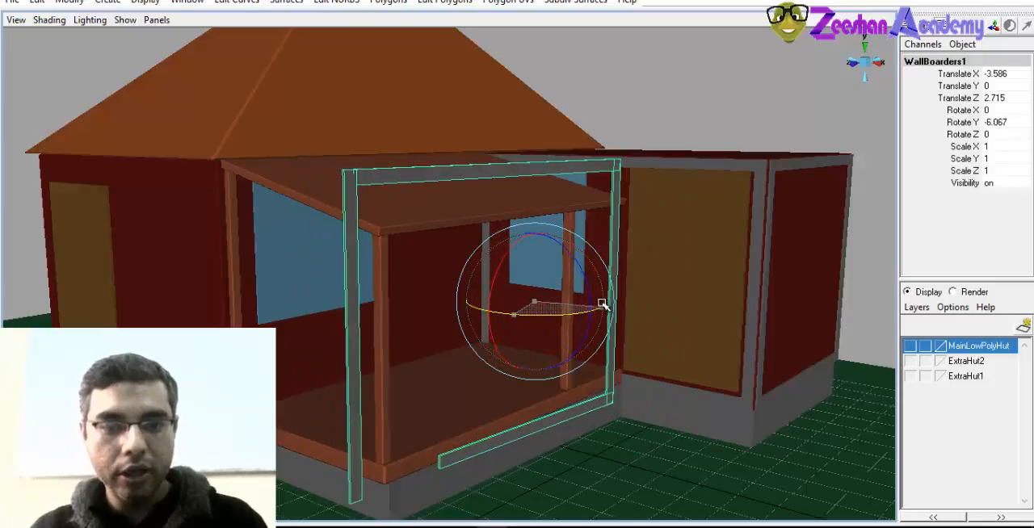
pyautogui.keyDown('alt'); pyautogui.moveTo(533, 366); pyautogui.dragTo(539, 387); pyautogui.keyUp('alt')
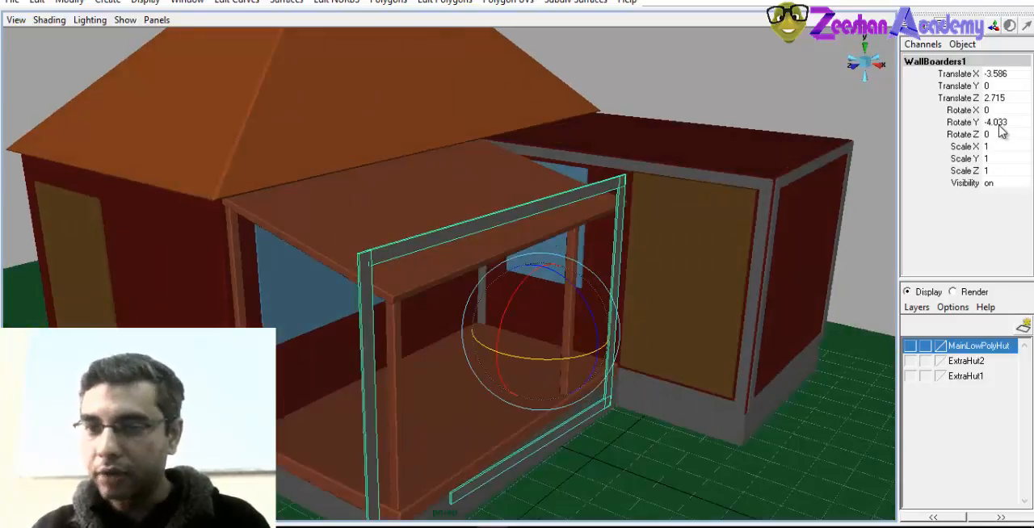
pyautogui.doubleClick(1001, 122)
pyautogui.write('0')
pyautogui.press('Return')
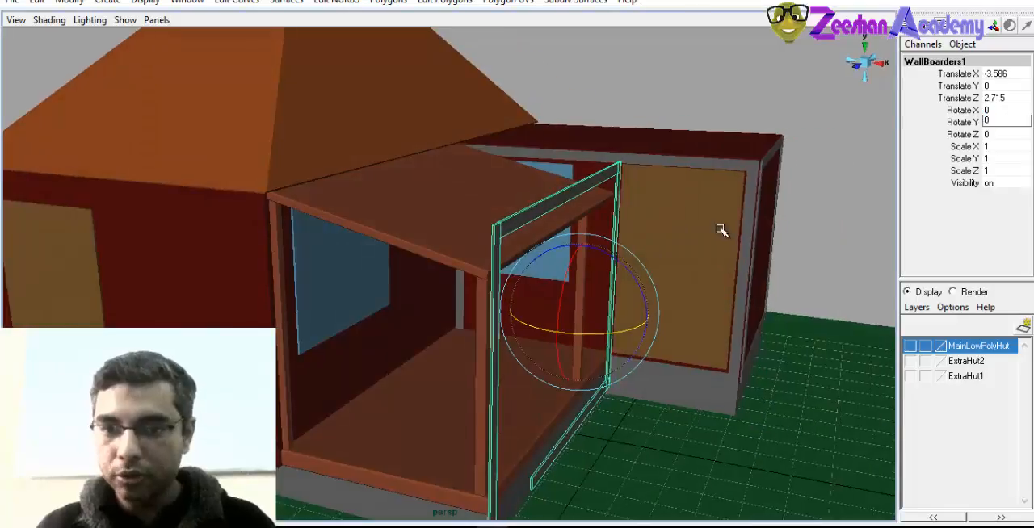
# Move the copied frame towards the main wall behind the porch, to about -8.977 in Translate X and 1.359 in Translate Z
pyautogui.keyDown('alt'); pyautogui.moveTo(715, 226); pyautogui.dragTo(662, 280); pyautogui.keyUp('alt')
pyautogui.press('w')
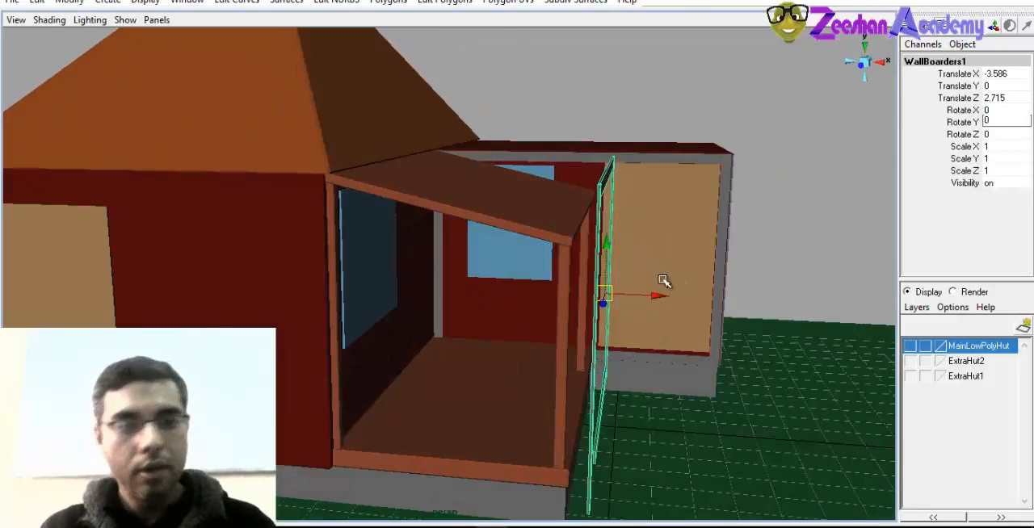
pyautogui.moveTo(446, 296); pyautogui.dragTo(462, 298)
pyautogui.keyDown('alt'); pyautogui.moveTo(463, 319); pyautogui.dragTo(356, 335); pyautogui.keyUp('alt')
pyautogui.keyDown('alt'); pyautogui.moveTo(355, 335); pyautogui.dragTo(544, 344, button='right'); pyautogui.keyUp('alt')
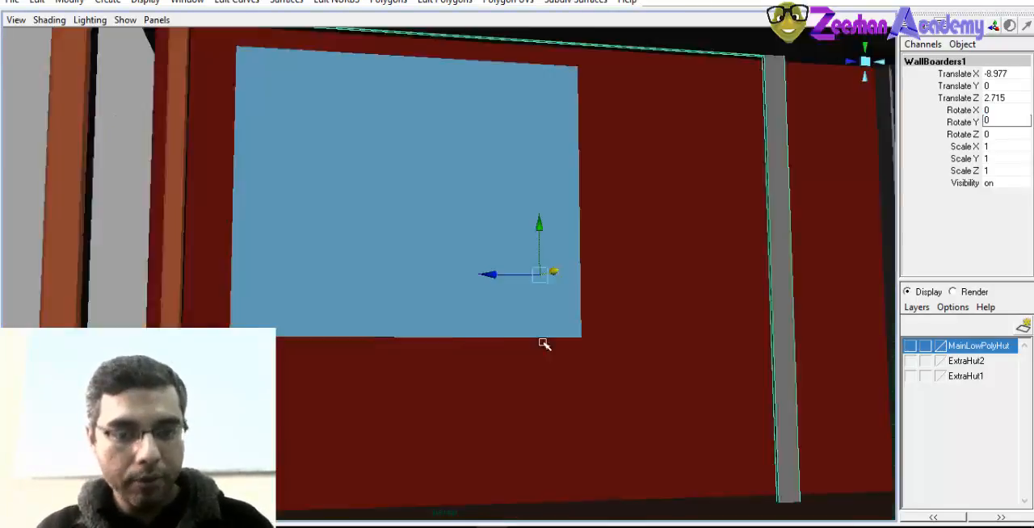
pyautogui.keyDown('alt'); pyautogui.moveTo(544, 344); pyautogui.dragTo(501, 313); pyautogui.keyUp('alt')
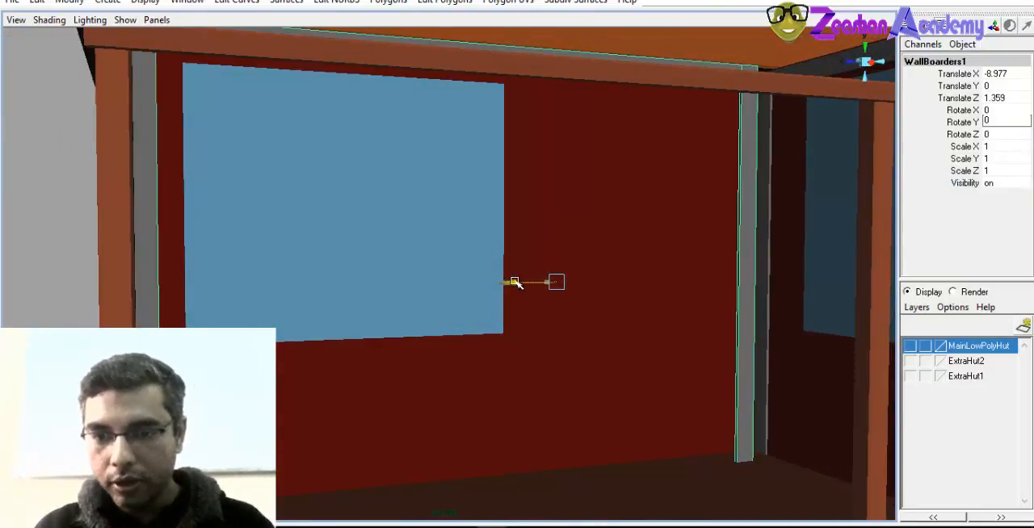
# Fit the copied frame against the porch's back wall and inner corner, at about -9.544 in Translate X and 0.917 in Translate Z
pyautogui.keyDown('alt'); pyautogui.moveTo(569, 288); pyautogui.dragTo(536, 338); pyautogui.keyUp('alt')
pyautogui.keyDown('alt'); pyautogui.moveTo(536, 338); pyautogui.dragTo(478, 345, button='right'); pyautogui.keyUp('alt')
pyautogui.keyDown('alt'); pyautogui.moveTo(478, 344); pyautogui.dragTo(452, 347); pyautogui.keyUp('alt')
pyautogui.moveTo(374, 363); pyautogui.dragTo(129, 361)
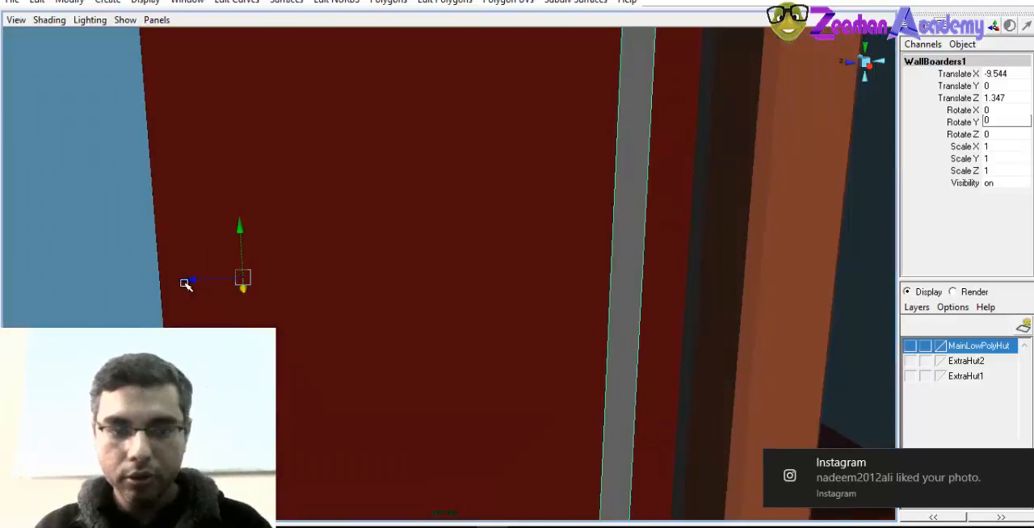
pyautogui.moveTo(184, 282); pyautogui.dragTo(243, 281)
pyautogui.keyDown('alt'); pyautogui.moveTo(540, 274); pyautogui.dragTo(219, 329, button='right'); pyautogui.keyUp('alt')
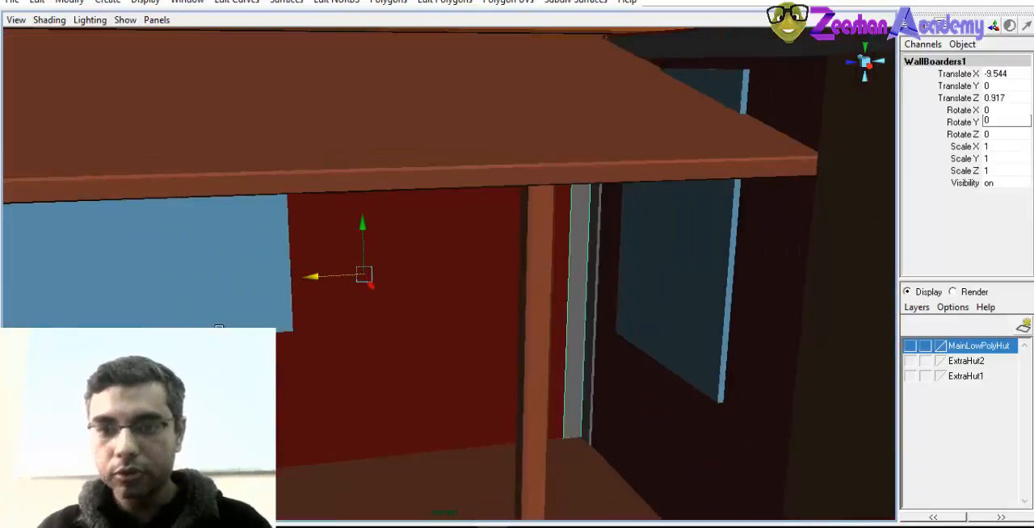
# Move the porch-wall frame's outer vertical strip to the wall's outer corner, at about 6.245 in Translate Z
pyautogui.keyDown('alt'); pyautogui.moveTo(219, 328); pyautogui.dragTo(253, 312); pyautogui.keyUp('alt')
pyautogui.keyDown('alt'); pyautogui.moveTo(253, 313); pyautogui.dragTo(388, 325, button='right'); pyautogui.keyUp('alt')
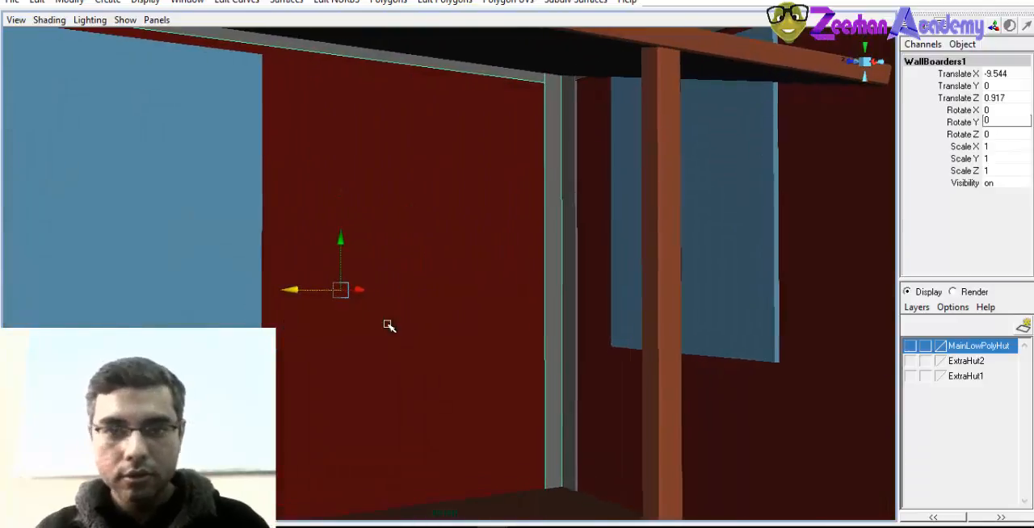
pyautogui.keyDown('alt'); pyautogui.moveTo(389, 326); pyautogui.dragTo(415, 339); pyautogui.keyUp('alt')
pyautogui.keyDown('alt'); pyautogui.moveTo(415, 339); pyautogui.dragTo(353, 332, button='right'); pyautogui.keyUp('alt')
pyautogui.keyDown('alt'); pyautogui.moveTo(353, 332); pyautogui.dragTo(376, 299); pyautogui.keyUp('alt')
pyautogui.keyDown('alt'); pyautogui.moveTo(376, 300); pyautogui.dragTo(428, 314, button='middle'); pyautogui.keyUp('alt')
pyautogui.keyDown('alt'); pyautogui.moveTo(428, 314); pyautogui.dragTo(350, 285); pyautogui.keyUp('alt')
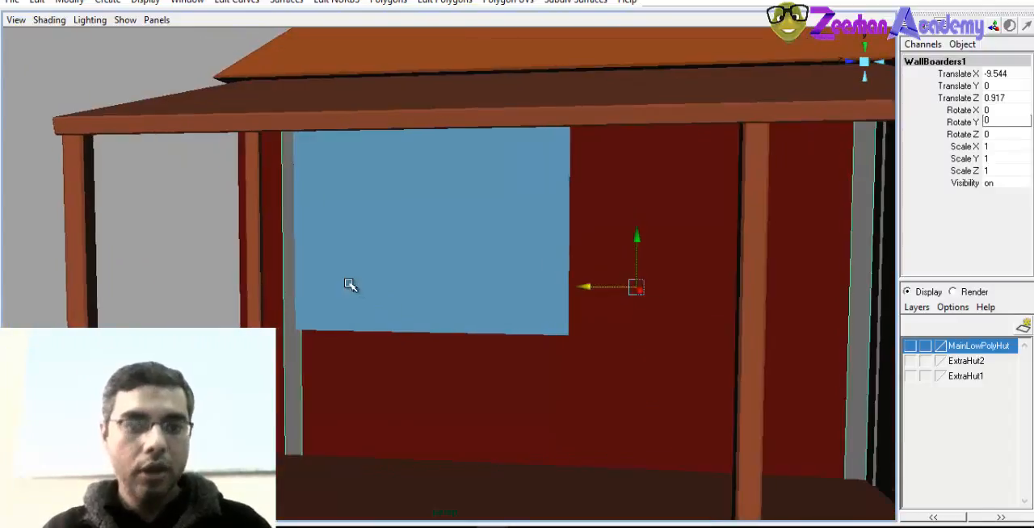
pyautogui.click(289, 299)
pyautogui.keyDown('alt'); pyautogui.moveTo(290, 299); pyautogui.dragTo(230, 307); pyautogui.keyUp('alt')
pyautogui.keyDown('alt'); pyautogui.moveTo(231, 307); pyautogui.dragTo(771, 380, button='right'); pyautogui.keyUp('alt')
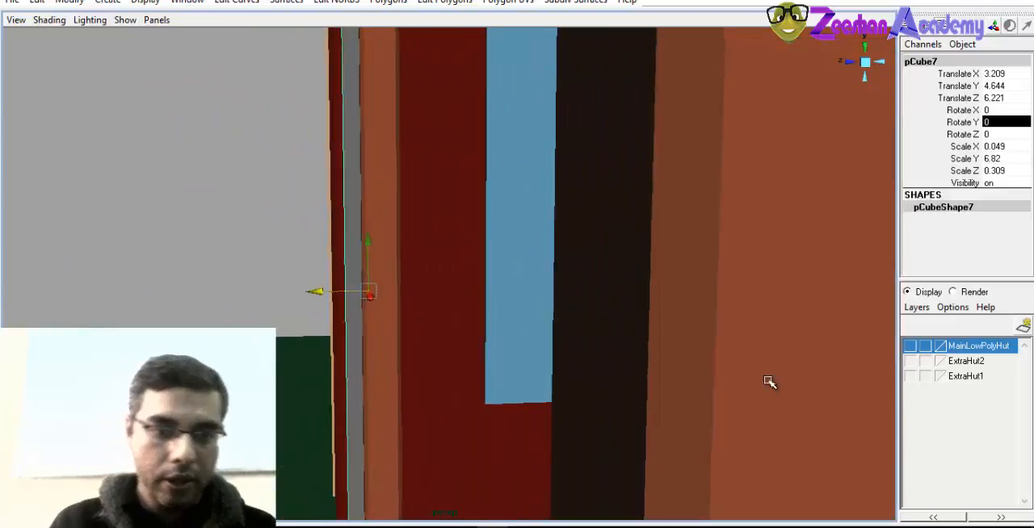
pyautogui.keyDown('alt'); pyautogui.moveTo(400, 354); pyautogui.dragTo(478, 378); pyautogui.keyUp('alt')
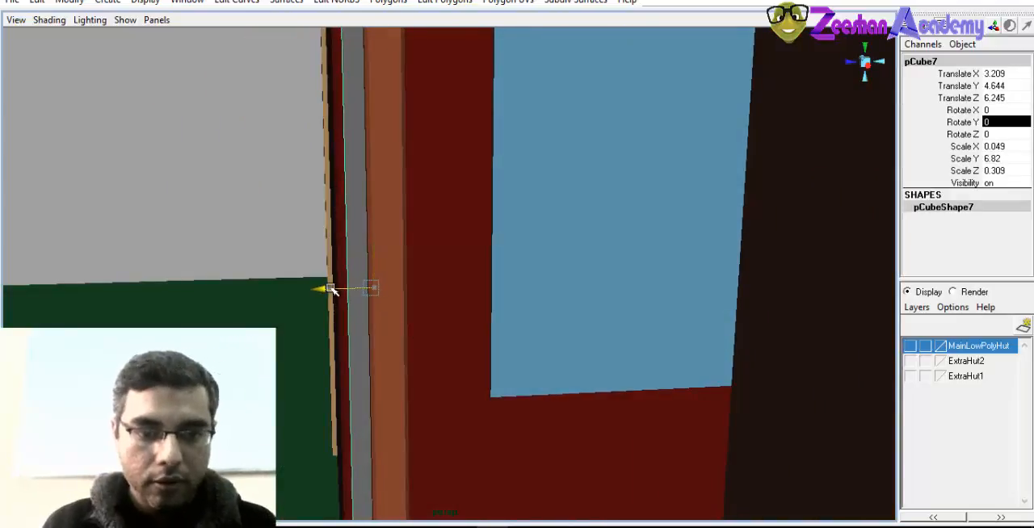
pyautogui.keyDown('alt'); pyautogui.moveTo(330, 289); pyautogui.dragTo(328, 265, button='right'); pyautogui.keyUp('alt')
# Adjust the height of the porch wall's top strip above the window to about 7.832 in Translate Y
pyautogui.keyDown('alt'); pyautogui.moveTo(328, 266); pyautogui.dragTo(479, 296); pyautogui.keyUp('alt')
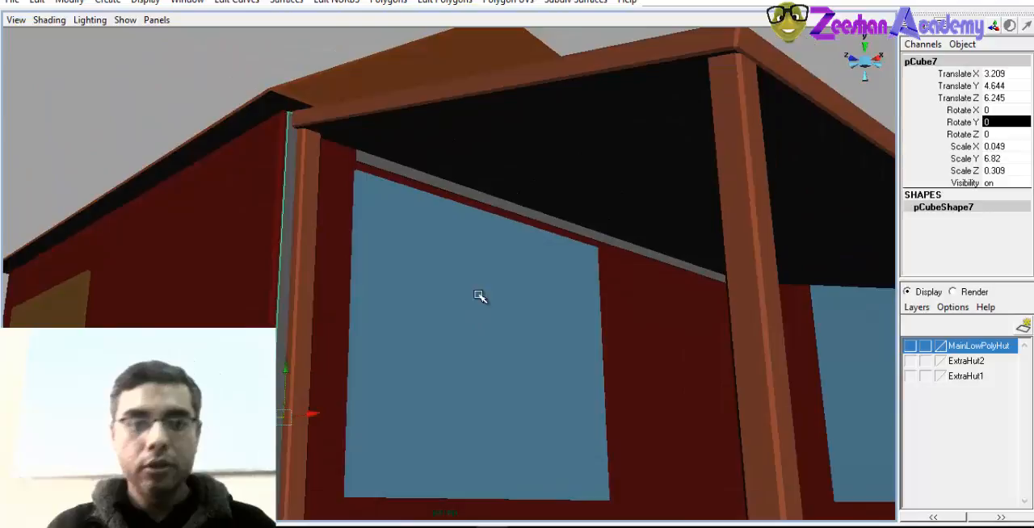
pyautogui.click(449, 181)
pyautogui.keyDown('alt'); pyautogui.moveTo(449, 194); pyautogui.dragTo(595, 173); pyautogui.keyUp('alt')
pyautogui.keyDown('alt'); pyautogui.moveTo(595, 173); pyautogui.dragTo(728, 122, button='right'); pyautogui.keyUp('alt')
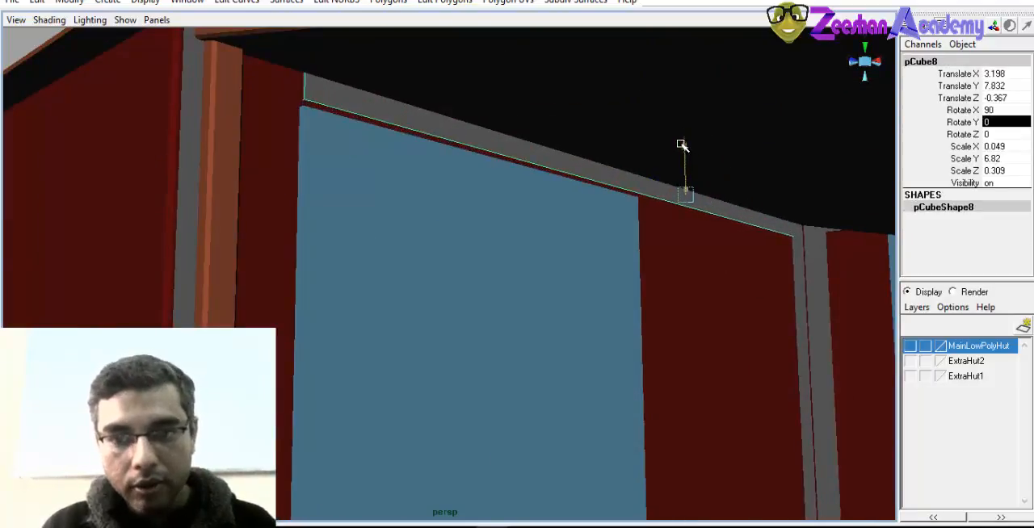
pyautogui.keyDown('alt'); pyautogui.moveTo(659, 193); pyautogui.dragTo(685, 217); pyautogui.keyUp('alt')
pyautogui.keyDown('alt'); pyautogui.moveTo(618, 228); pyautogui.dragTo(440, 254); pyautogui.keyUp('alt')
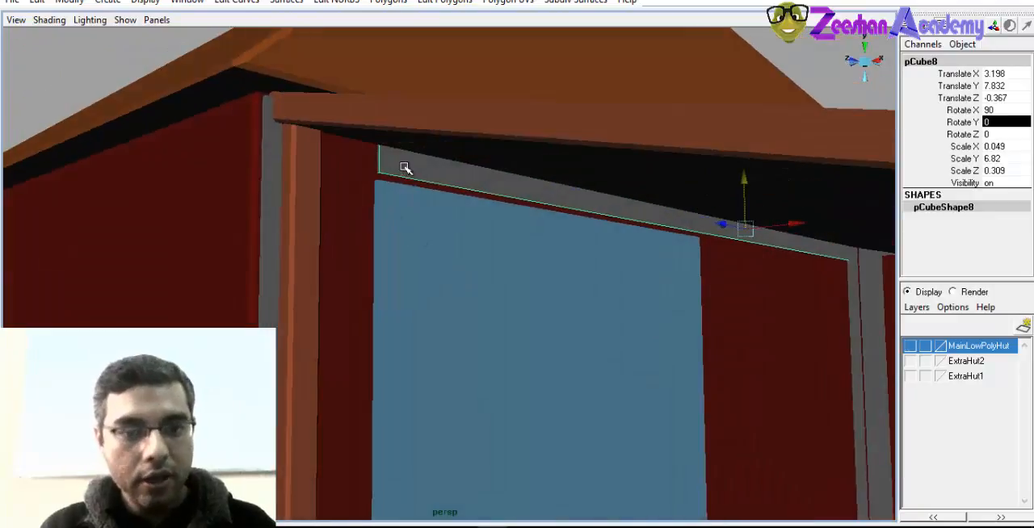
# Stretch the outer end vertices of the porch wall's top strip above the window out to the wall's outer corner
pyautogui.moveTo(405, 168); pyautogui.dragTo(310, 118, button='right')
pyautogui.moveTo(396, 215); pyautogui.dragTo(397, 216)
pyautogui.keyDown('alt'); pyautogui.moveTo(396, 215); pyautogui.dragTo(377, 190); pyautogui.keyUp('alt')
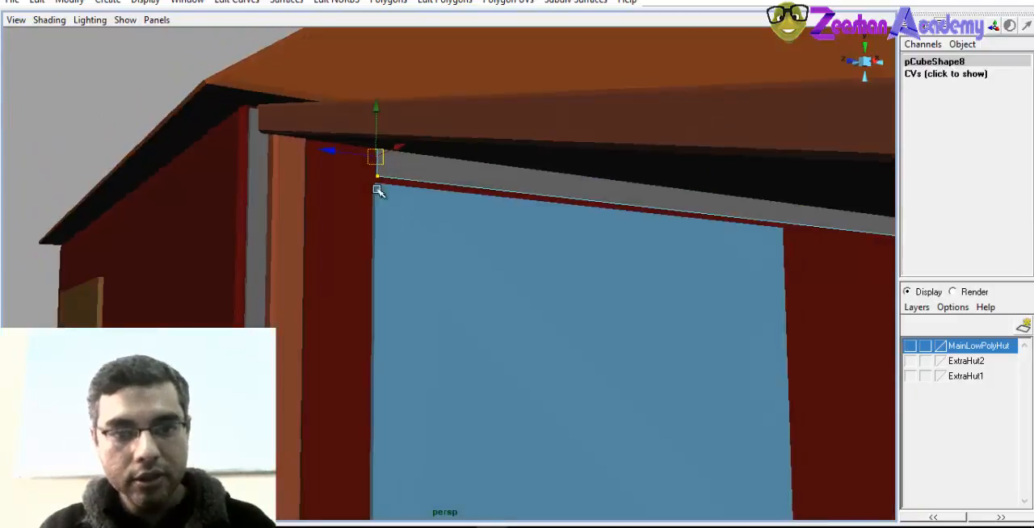
pyautogui.moveTo(399, 159); pyautogui.dragTo(452, 139, button='right')
pyautogui.keyDown('alt'); pyautogui.moveTo(607, 234); pyautogui.dragTo(464, 270); pyautogui.keyUp('alt')
pyautogui.moveTo(487, 347)
pyautogui.keyDown('alt'); pyautogui.mouseDown()
pyautogui.moveTo(515, 344)
pyautogui.moveTo(420, 339)
pyautogui.moveTo(484, 339)
pyautogui.mouseUp(); pyautogui.keyUp('alt')
# Raise the porch wall's bottom strip above the porch floor, to about 1.857 in Translate Y
pyautogui.keyDown('alt'); pyautogui.moveTo(290, 376); pyautogui.dragTo(649, 434); pyautogui.keyUp('alt')
pyautogui.keyDown('alt'); pyautogui.moveTo(648, 433); pyautogui.dragTo(484, 374, button='right'); pyautogui.keyUp('alt')
pyautogui.keyDown('alt'); pyautogui.moveTo(484, 375); pyautogui.dragTo(483, 230, button='middle'); pyautogui.keyUp('alt')
pyautogui.moveTo(483, 229)
pyautogui.keyDown('alt'); pyautogui.mouseDown()
pyautogui.moveTo(474, 277)
pyautogui.moveTo(418, 323)
pyautogui.moveTo(425, 282)
pyautogui.moveTo(441, 268)
pyautogui.moveTo(579, 348)
pyautogui.moveTo(290, 339)
pyautogui.moveTo(465, 326)
pyautogui.mouseUp(); pyautogui.keyUp('alt')
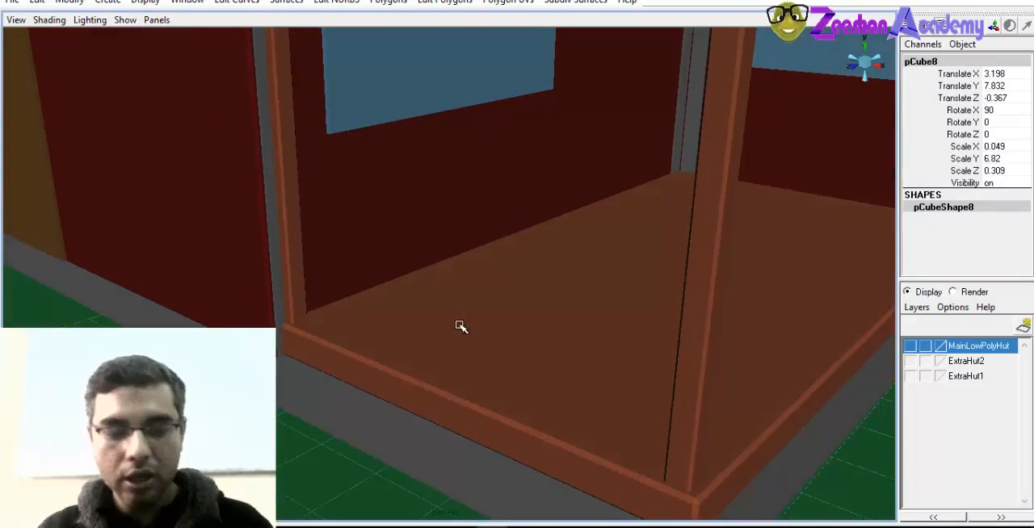
pyautogui.press('4')
pyautogui.keyDown('alt'); pyautogui.moveTo(460, 341); pyautogui.dragTo(463, 374, button='middle'); pyautogui.keyUp('alt')
pyautogui.keyDown('alt'); pyautogui.moveTo(463, 374); pyautogui.dragTo(423, 348); pyautogui.keyUp('alt')
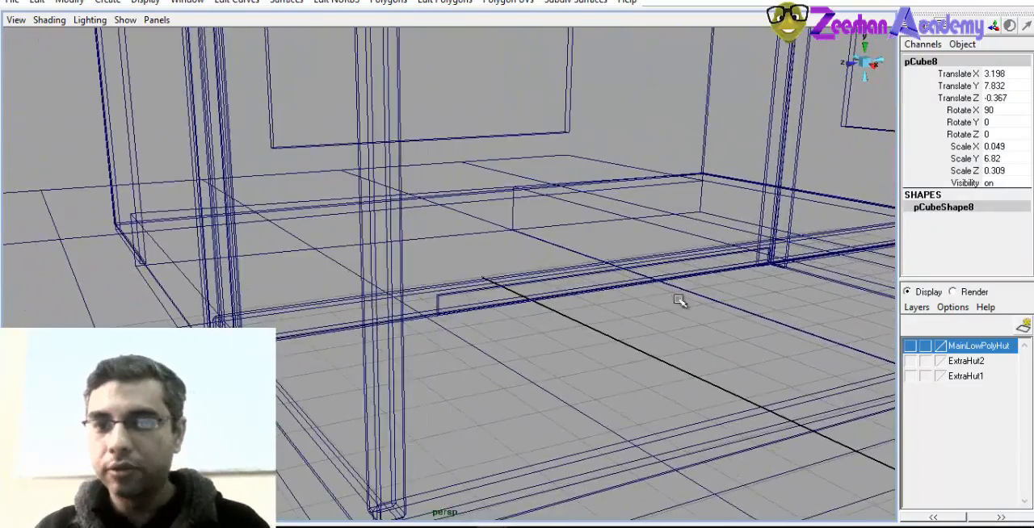
pyautogui.keyDown('alt'); pyautogui.moveTo(680, 300); pyautogui.dragTo(344, 280, button='right'); pyautogui.keyUp('alt')
pyautogui.keyDown('alt'); pyautogui.moveTo(344, 280); pyautogui.dragTo(254, 291); pyautogui.keyUp('alt')
pyautogui.keyDown('alt'); pyautogui.moveTo(253, 290); pyautogui.dragTo(478, 300, button='right'); pyautogui.keyUp('alt')
pyautogui.click(481, 298)
pyautogui.scroll(2, 678, 334)
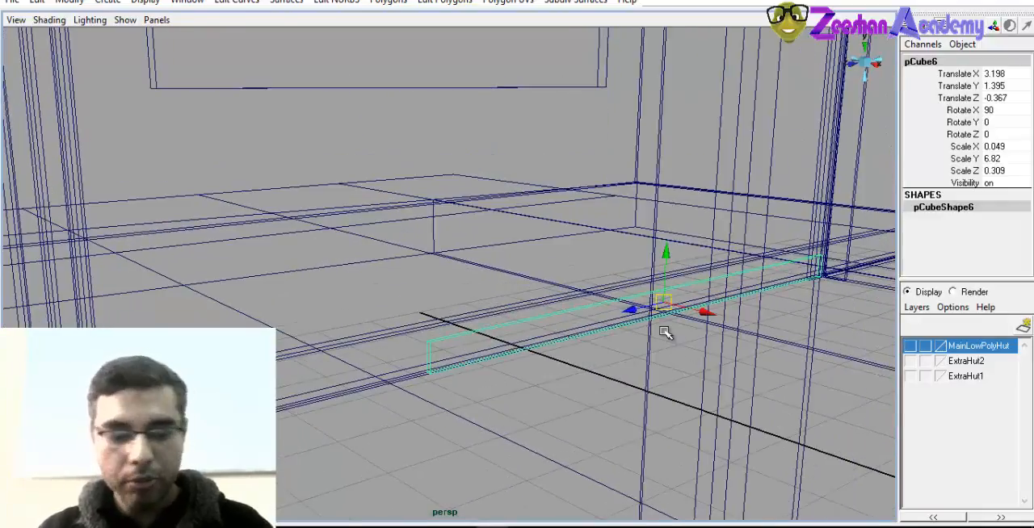
pyautogui.press('5')
pyautogui.keyDown('alt'); pyautogui.moveTo(583, 315); pyautogui.dragTo(722, 286); pyautogui.keyUp('alt')
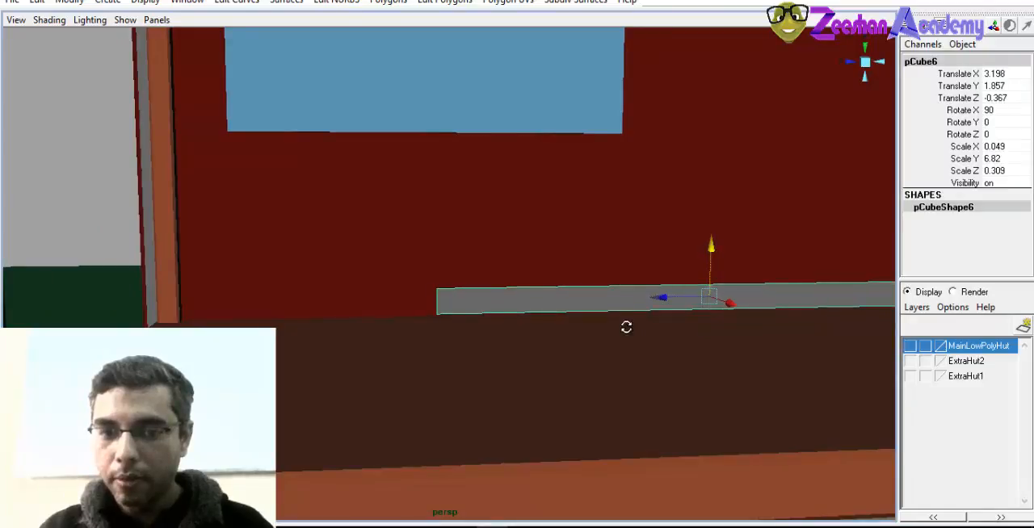
# Stretch the outer end vertices of the porch wall's bottom strip along the floor to the outer corner post
pyautogui.keyDown('alt'); pyautogui.moveTo(626, 327); pyautogui.dragTo(460, 311); pyautogui.keyUp('alt')
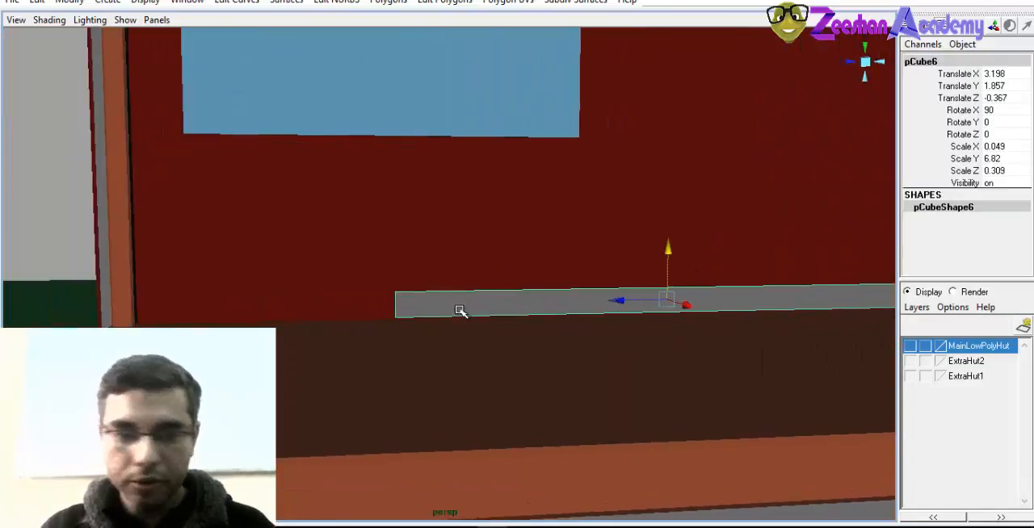
pyautogui.moveTo(460, 311); pyautogui.dragTo(383, 293, button='right')
pyautogui.moveTo(374, 272); pyautogui.dragTo(423, 339)
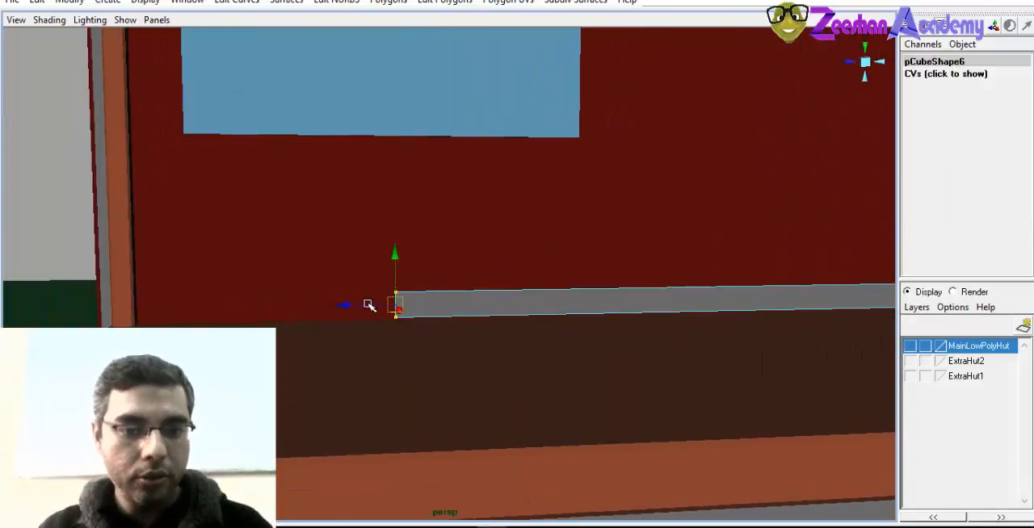
pyautogui.keyDown('alt'); pyautogui.moveTo(76, 297); pyautogui.dragTo(572, 365); pyautogui.keyUp('alt')
pyautogui.moveTo(570, 300); pyautogui.dragTo(340, 334, button='right')
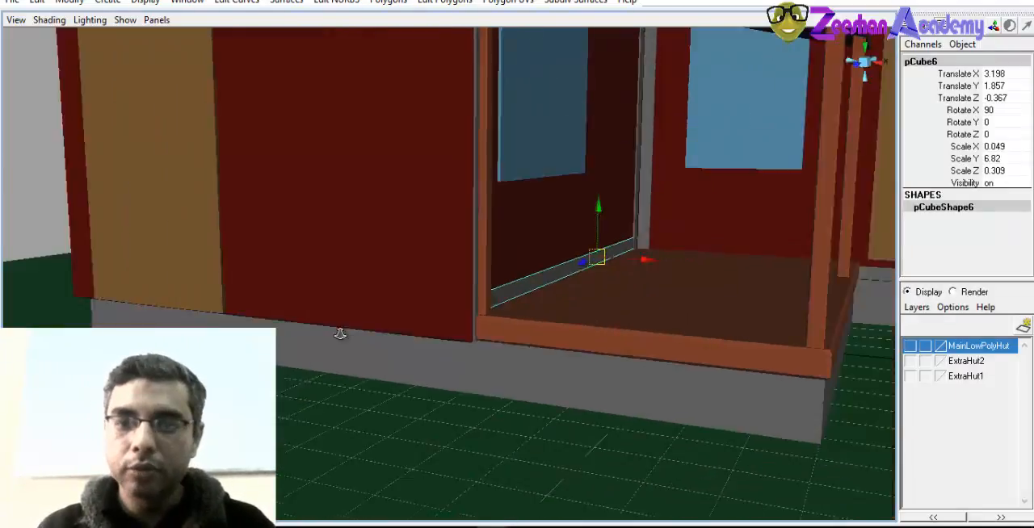
pyautogui.keyDown('alt'); pyautogui.moveTo(339, 334); pyautogui.dragTo(478, 354); pyautogui.keyUp('alt')
pyautogui.keyDown('alt'); pyautogui.moveTo(480, 362); pyautogui.dragTo(451, 358, button='middle'); pyautogui.keyUp('alt')
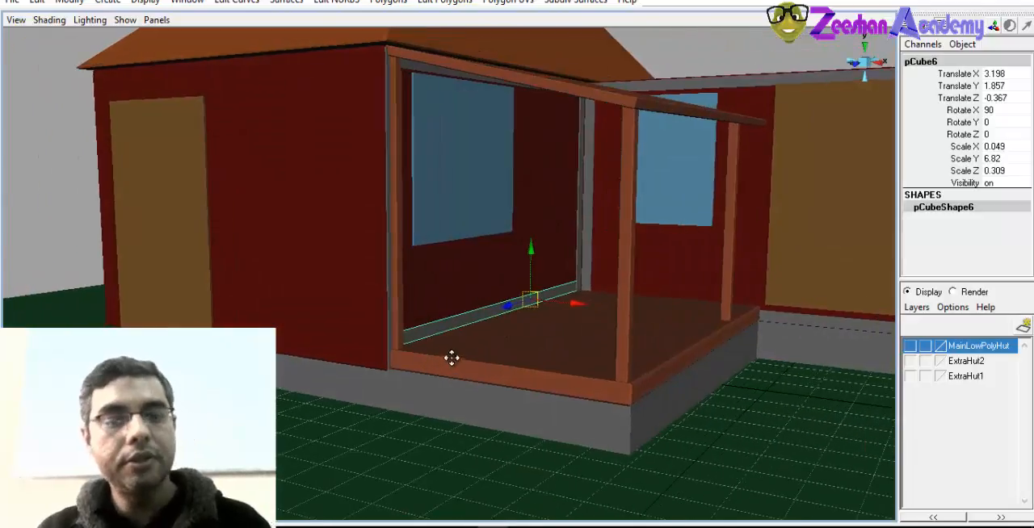
# Duplicate the side room's front wall frame and move the copy to the main hut's door wall, about -12.617 in Translate X and 8.483 in Translate Z
pyautogui.keyDown('alt'); pyautogui.moveTo(799, 249); pyautogui.dragTo(616, 278, button='right'); pyautogui.keyUp('alt')
pyautogui.keyDown('alt'); pyautogui.moveTo(616, 279); pyautogui.dragTo(637, 330); pyautogui.keyUp('alt')
pyautogui.keyDown('alt'); pyautogui.moveTo(637, 330); pyautogui.dragTo(674, 266, button='right'); pyautogui.keyUp('alt')
pyautogui.keyDown('alt'); pyautogui.moveTo(703, 164); pyautogui.dragTo(646, 212); pyautogui.keyUp('alt')
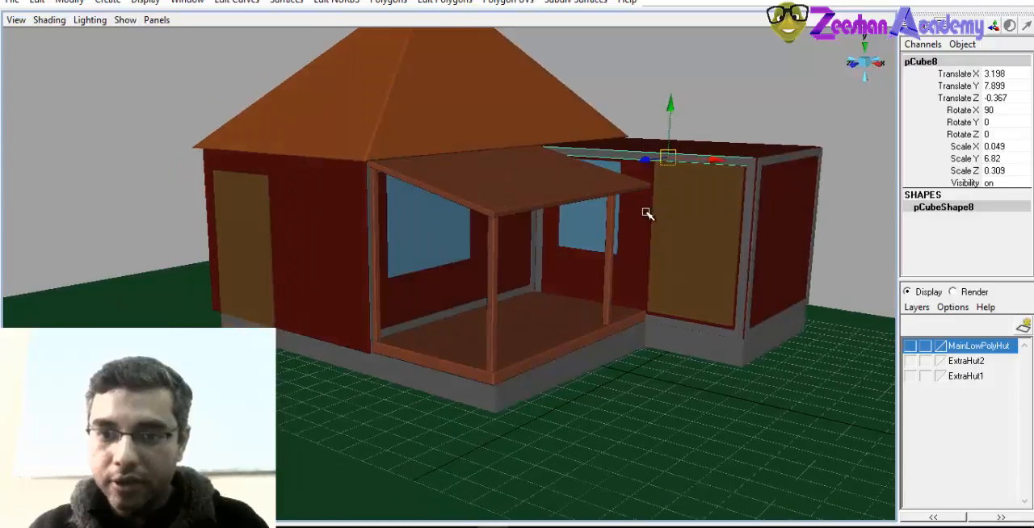
pyautogui.press('f')
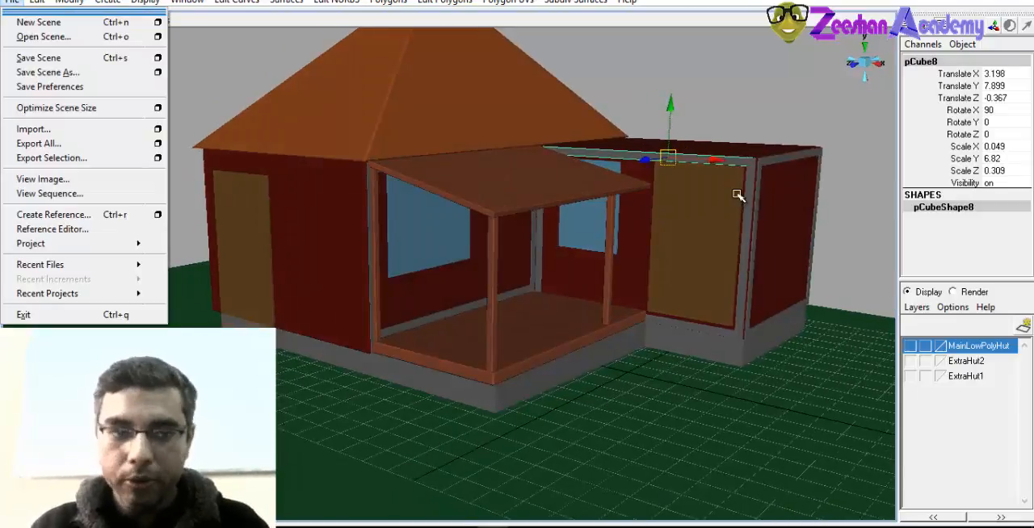
pyautogui.press('alt')
pyautogui.keyDown('alt'); pyautogui.moveTo(760, 198); pyautogui.dragTo(686, 205, button='middle'); pyautogui.keyUp('alt')
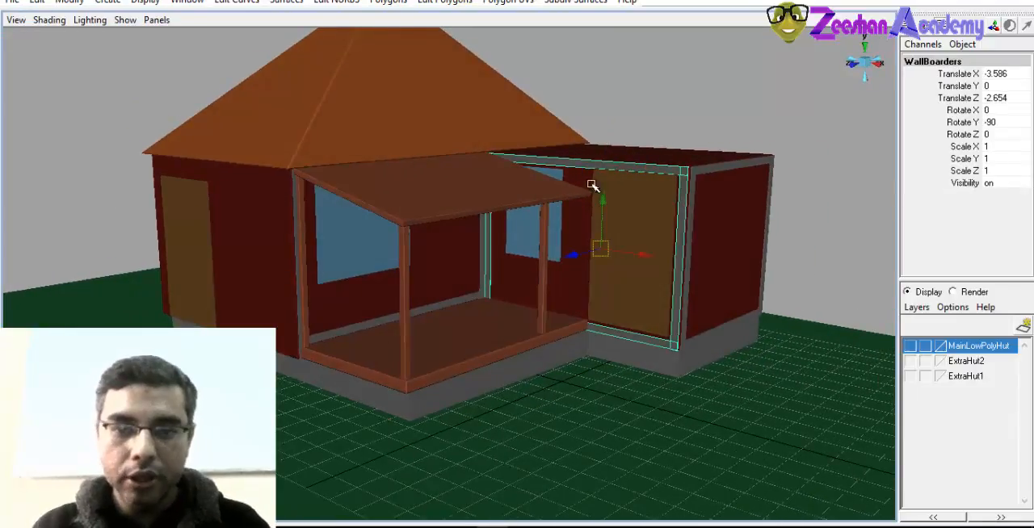
pyautogui.keyDown('alt'); pyautogui.moveTo(591, 186); pyautogui.dragTo(583, 189); pyautogui.keyUp('alt')
pyautogui.moveTo(575, 256); pyautogui.dragTo(325, 304)
pyautogui.keyDown('alt'); pyautogui.moveTo(325, 304); pyautogui.dragTo(447, 306); pyautogui.keyUp('alt')
pyautogui.moveTo(597, 285); pyautogui.dragTo(376, 322)
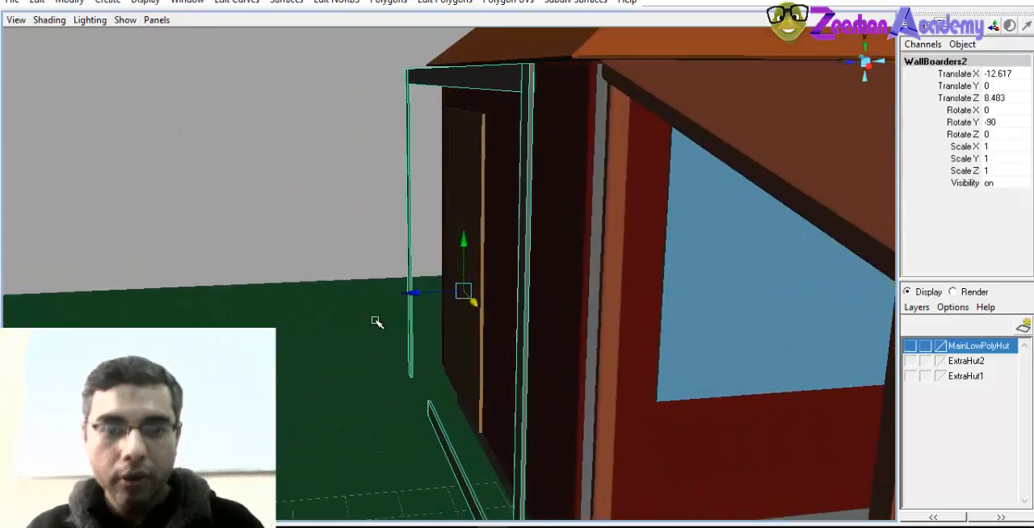
# Fit the copied frame against the main hut's door wall, at about -13.099 in Translate X and 7.626 in Translate Z
pyautogui.moveTo(415, 292); pyautogui.dragTo(552, 287)
pyautogui.keyDown('alt'); pyautogui.moveTo(638, 299); pyautogui.dragTo(597, 304); pyautogui.keyUp('alt')
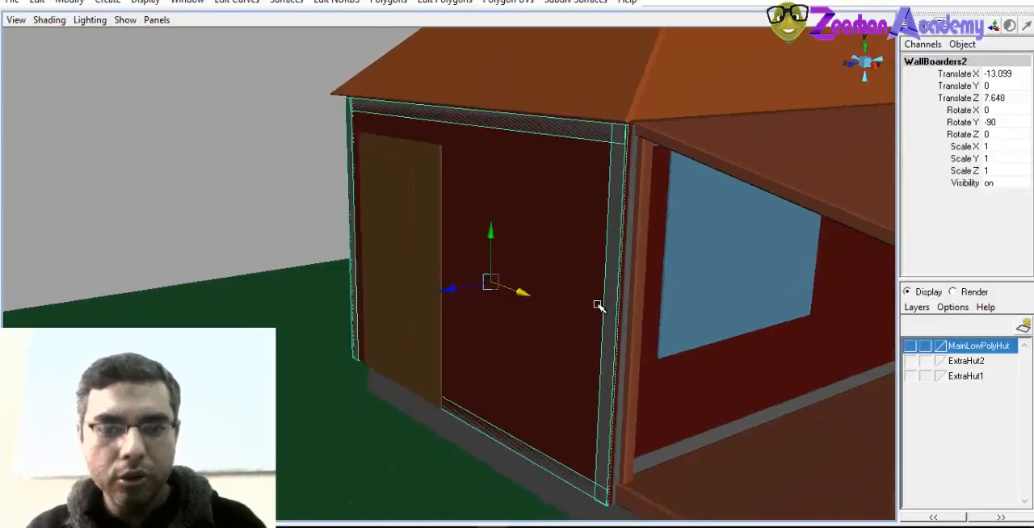
pyautogui.keyDown('alt'); pyautogui.moveTo(598, 304); pyautogui.dragTo(618, 295, button='right'); pyautogui.keyUp('alt')
pyautogui.keyDown('alt'); pyautogui.moveTo(618, 296); pyautogui.dragTo(521, 335, button='middle'); pyautogui.keyUp('alt')
pyautogui.keyDown('alt'); pyautogui.moveTo(521, 335); pyautogui.dragTo(353, 350); pyautogui.keyUp('alt')
pyautogui.moveTo(291, 365); pyautogui.dragTo(292, 366)
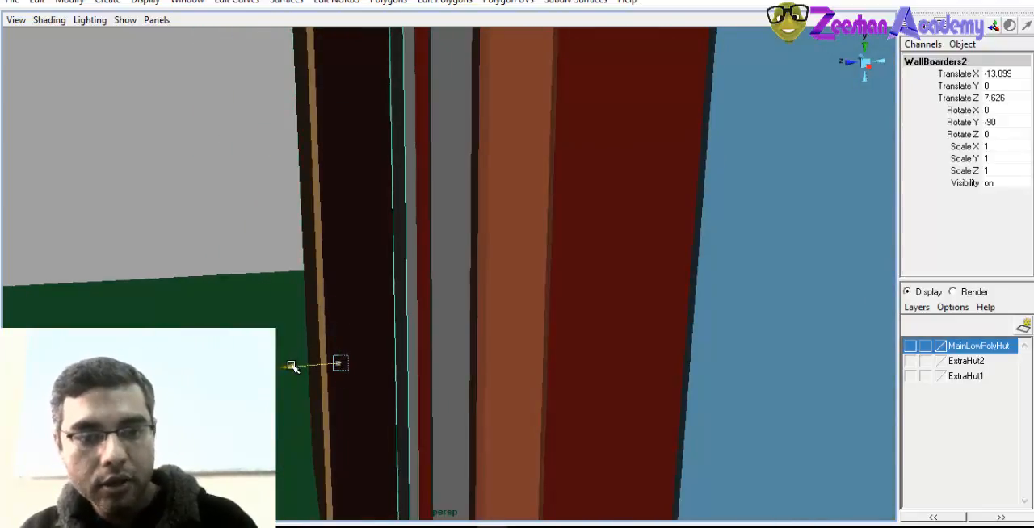
pyautogui.keyDown('alt'); pyautogui.moveTo(290, 369); pyautogui.dragTo(242, 351, button='right'); pyautogui.keyUp('alt')
# Move the door-side end vertices of the door wall's bottom strip so the strip ends at the door's edge
pyautogui.keyDown('alt'); pyautogui.moveTo(242, 351); pyautogui.dragTo(460, 295); pyautogui.keyUp('alt')
pyautogui.keyDown('alt'); pyautogui.moveTo(379, 368); pyautogui.dragTo(496, 292); pyautogui.keyUp('alt')
pyautogui.click(522, 342)
pyautogui.moveTo(515, 299); pyautogui.dragTo(473, 300, button='right')
pyautogui.moveTo(356, 319); pyautogui.dragTo(321, 367)
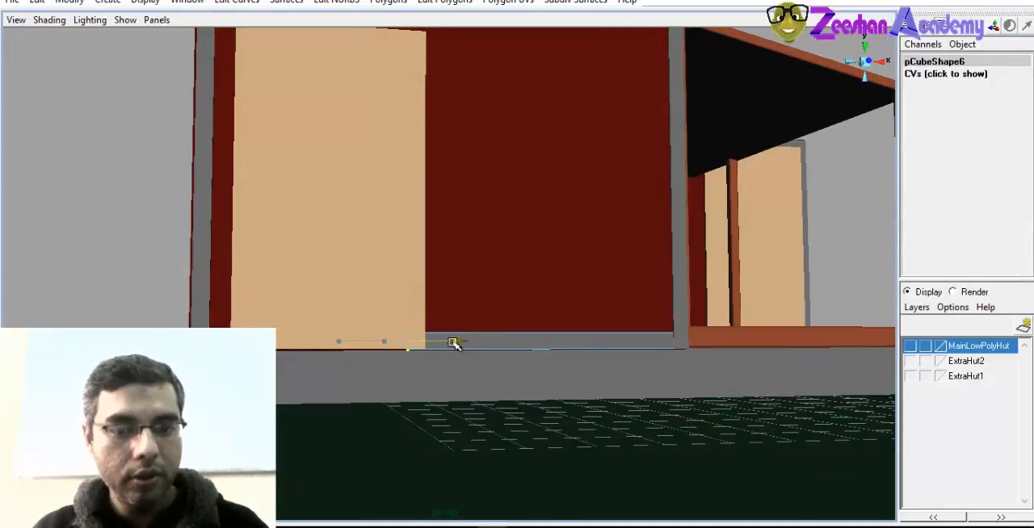
pyautogui.moveTo(535, 298); pyautogui.dragTo(610, 260, button='right')
pyautogui.click(586, 318)
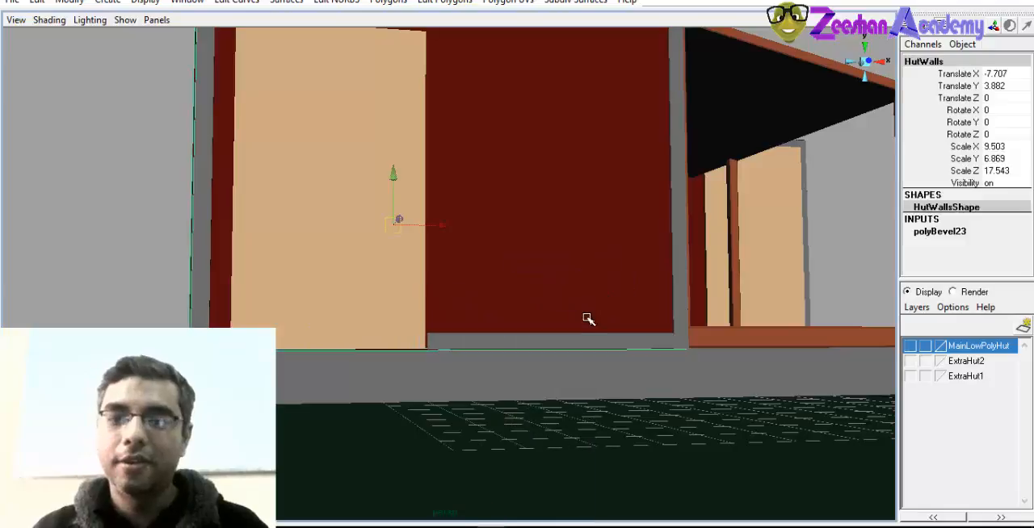
pyautogui.keyDown('alt'); pyautogui.moveTo(691, 329); pyautogui.dragTo(524, 330, button='right'); pyautogui.keyUp('alt')
pyautogui.keyDown('alt'); pyautogui.moveTo(524, 331); pyautogui.dragTo(557, 331); pyautogui.keyUp('alt')
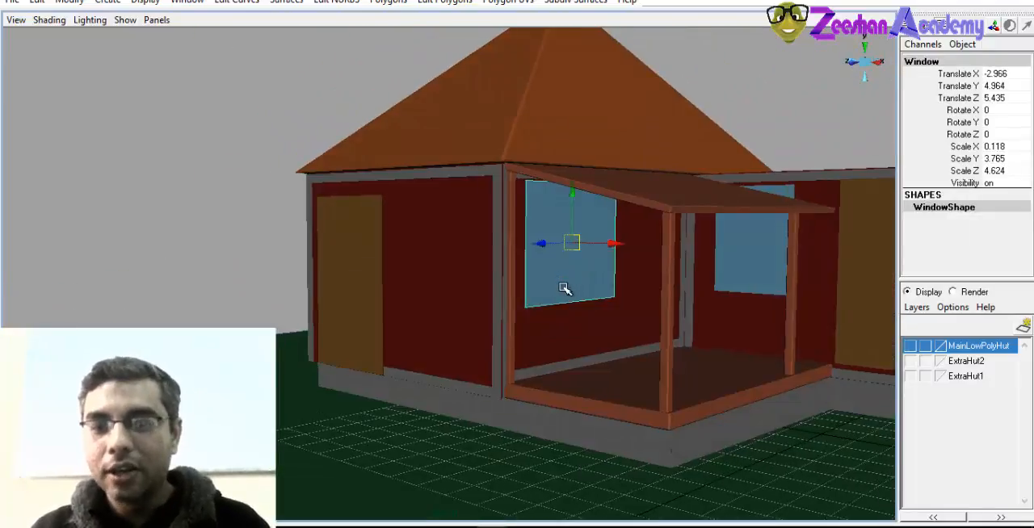
# Move the porch wall's window out of its wall, to the open area beyond the hut's door wall
pyautogui.keyDown('alt'); pyautogui.moveTo(564, 289); pyautogui.dragTo(194, 281); pyautogui.keyUp('alt')
pyautogui.click(453, 295)
pyautogui.keyDown('alt'); pyautogui.moveTo(454, 296); pyautogui.dragTo(658, 334); pyautogui.keyUp('alt')
pyautogui.click(480, 300)
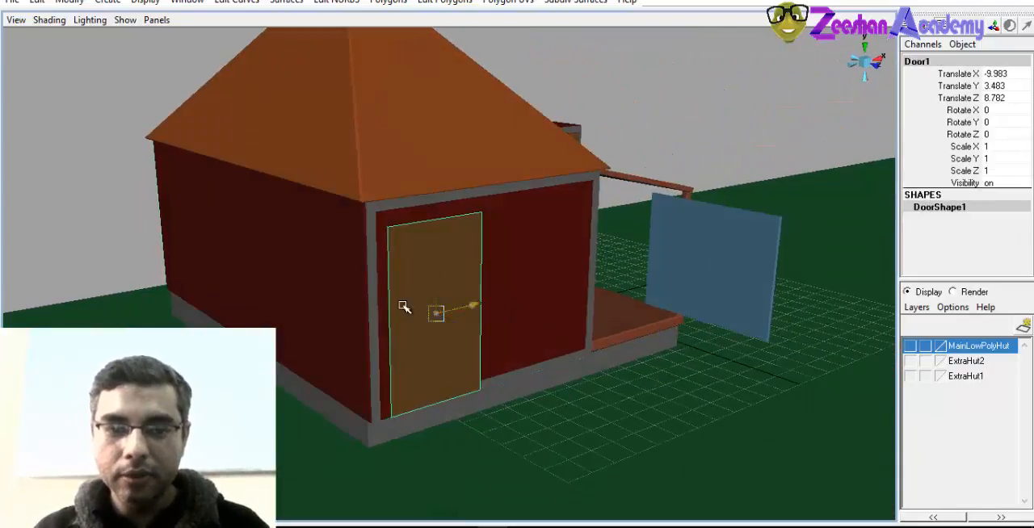
pyautogui.moveTo(406, 307); pyautogui.dragTo(390, 327)
pyautogui.hotkey('ctrl', 'z')
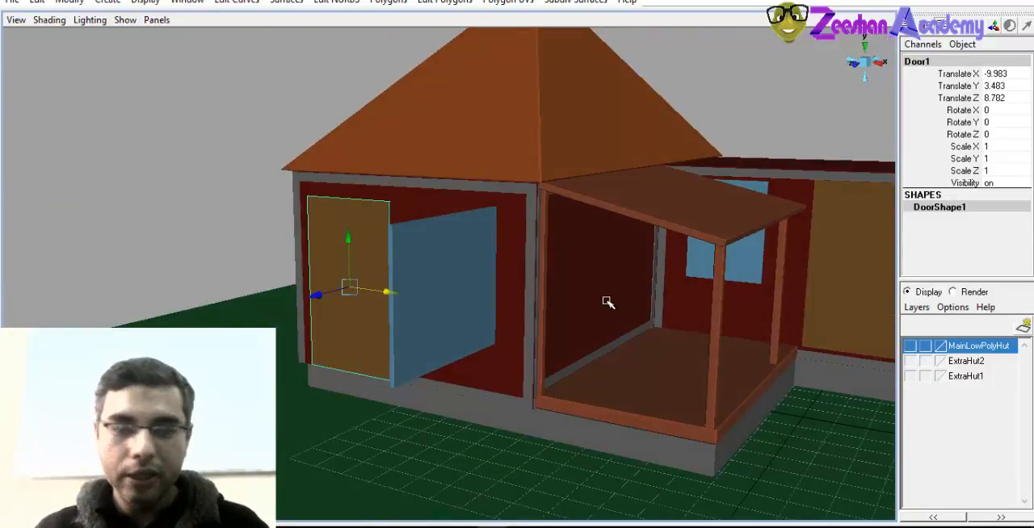
# Activate the Split Edge Ring Tool on the hut walls and display the porch wall in wireframe
pyautogui.click(608, 302)
pyautogui.keyDown('alt'); pyautogui.moveTo(610, 302); pyautogui.dragTo(536, 297); pyautogui.keyUp('alt')
pyautogui.keyDown('alt'); pyautogui.moveTo(394, 318); pyautogui.dragTo(594, 308, button='right'); pyautogui.keyUp('alt')
pyautogui.keyDown('alt'); pyautogui.moveTo(533, 310); pyautogui.dragTo(610, 306); pyautogui.keyUp('alt')
pyautogui.keyDown('alt'); pyautogui.moveTo(661, 283); pyautogui.dragTo(580, 284); pyautogui.keyUp('alt')
pyautogui.keyDown('alt'); pyautogui.moveTo(635, 284); pyautogui.dragTo(442, 220, button='right'); pyautogui.keyUp('alt')
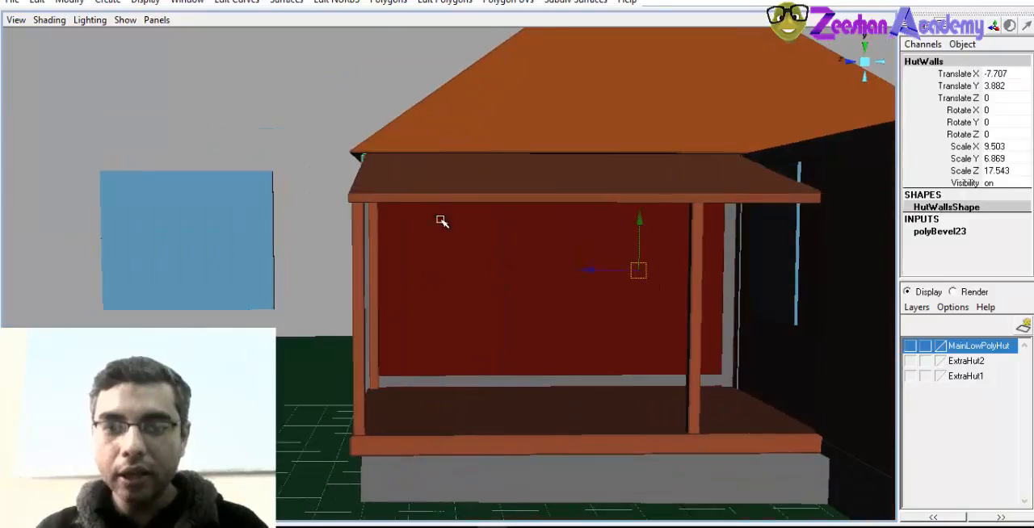
pyautogui.click(443, 2)
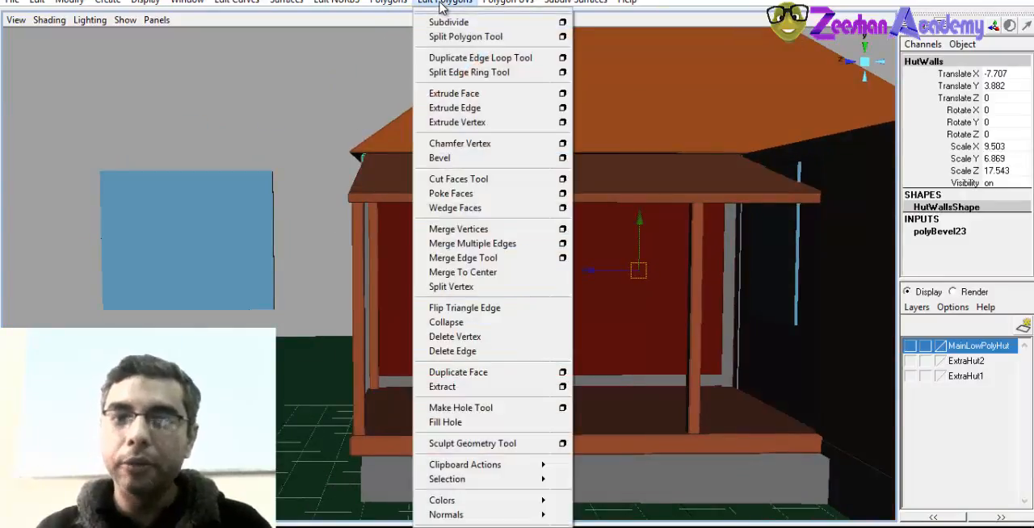
pyautogui.click(471, 73)
pyautogui.moveTo(455, 268)
pyautogui.keyDown('alt'); pyautogui.mouseDown()
pyautogui.moveTo(447, 178)
pyautogui.moveTo(434, 279)
pyautogui.moveTo(415, 159)
pyautogui.moveTo(420, 216)
pyautogui.moveTo(457, 226)
pyautogui.moveTo(459, 216)
pyautogui.mouseUp(); pyautogui.keyUp('alt')
pyautogui.press('4')
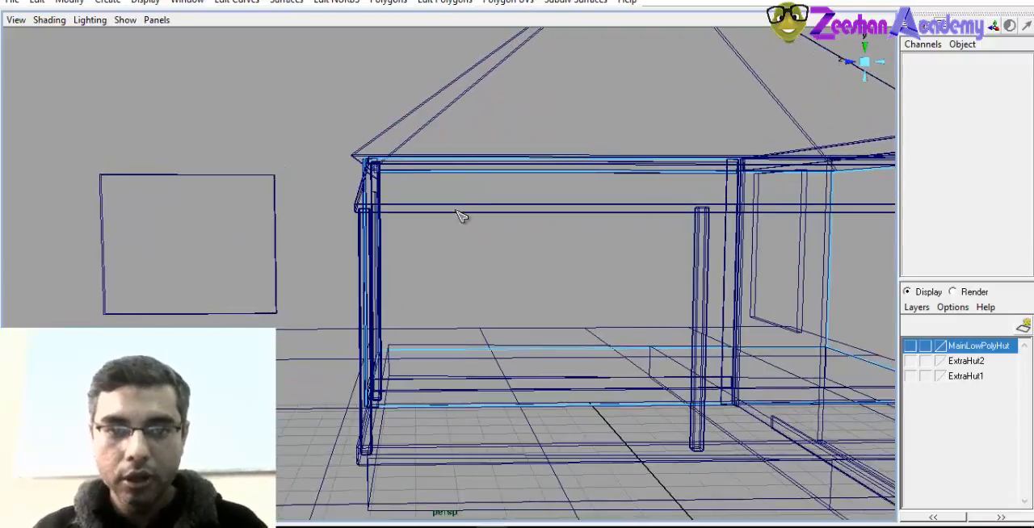
pyautogui.click(450, 163)
pyautogui.keyDown('alt'); pyautogui.moveTo(451, 163); pyautogui.dragTo(501, 196); pyautogui.keyUp('alt')
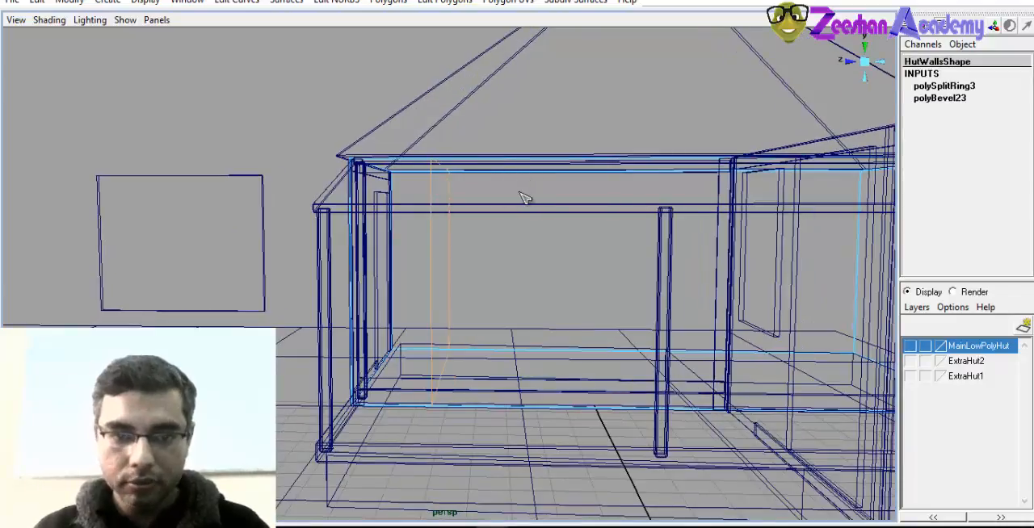
pyautogui.hotkey('ctrl', 'z')
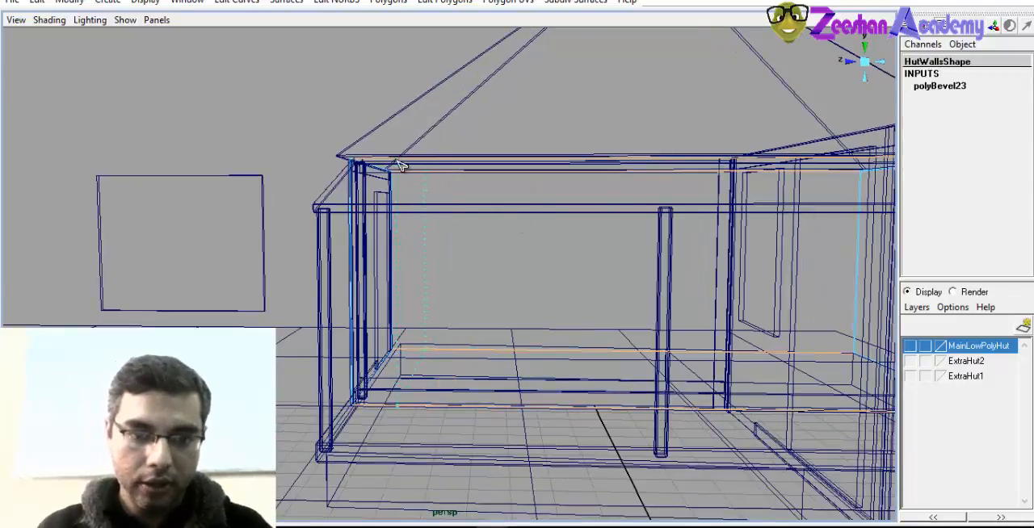
# Insert two vertical edge rings in the hut walls to mark the sides of the window opening on the porch wall
pyautogui.click(402, 165)
pyautogui.keyDown('alt'); pyautogui.moveTo(402, 165); pyautogui.dragTo(401, 142); pyautogui.keyUp('alt')
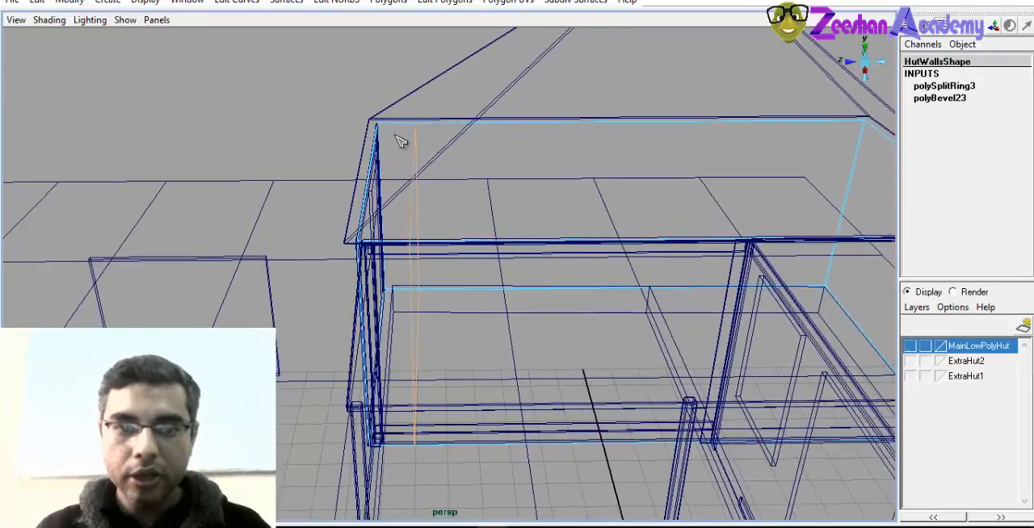
pyautogui.click(545, 129)
pyautogui.keyDown('alt'); pyautogui.moveTo(522, 242); pyautogui.dragTo(336, 218); pyautogui.keyUp('alt')
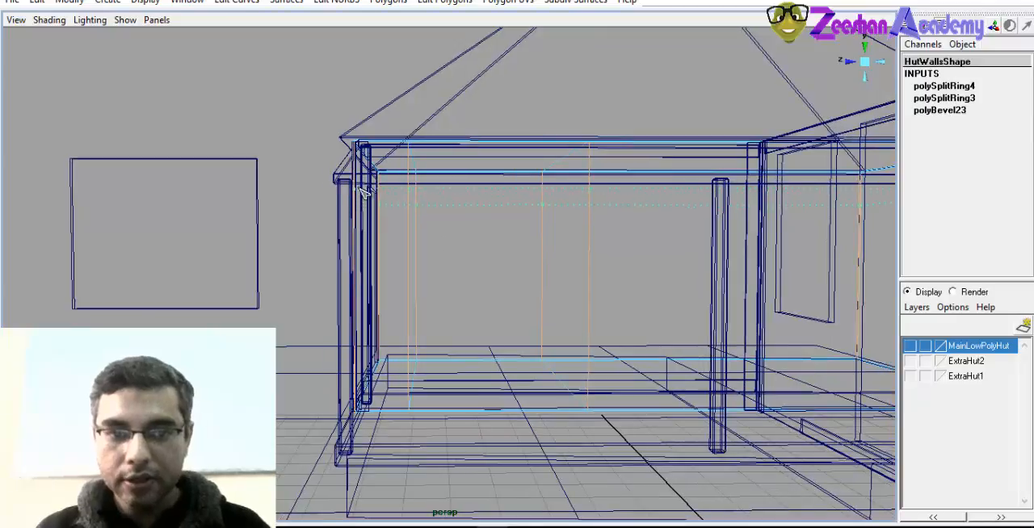
# Insert two horizontal edge rings around the hut walls to mark the top and bottom of the porch wall's window opening
pyautogui.click(363, 188)
pyautogui.keyDown('alt'); pyautogui.moveTo(345, 262); pyautogui.dragTo(392, 346); pyautogui.keyUp('alt')
pyautogui.click(361, 325)
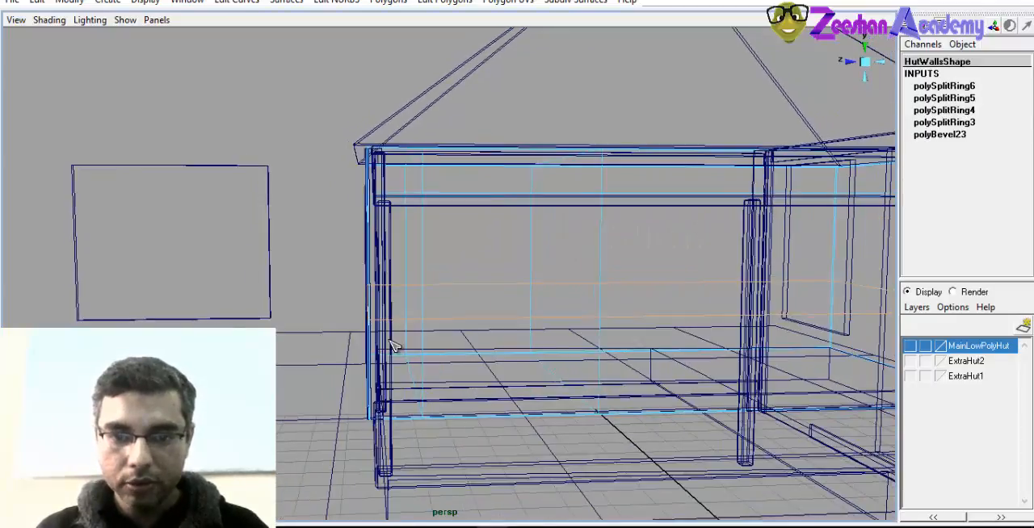
pyautogui.press('5')
pyautogui.moveTo(503, 314)
pyautogui.keyDown('alt'); pyautogui.mouseDown()
pyautogui.moveTo(482, 299)
pyautogui.moveTo(593, 212)
pyautogui.mouseUp(); pyautogui.keyUp('alt')
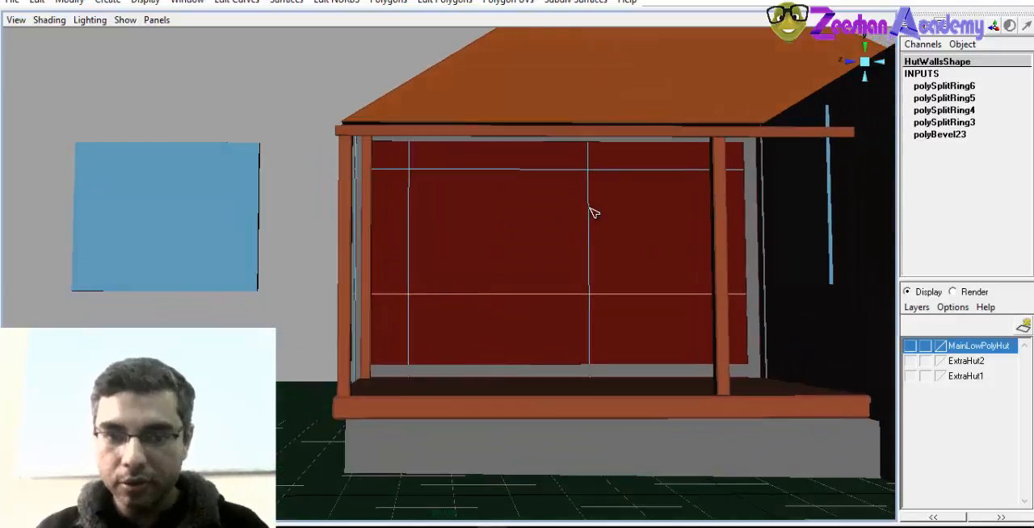
# Extrude the porch wall face enclosed by the four edge rings slightly inward to recess the window opening, then leave face mode
pyautogui.keyDown('alt'); pyautogui.moveTo(563, 255); pyautogui.dragTo(584, 296); pyautogui.keyUp('alt')
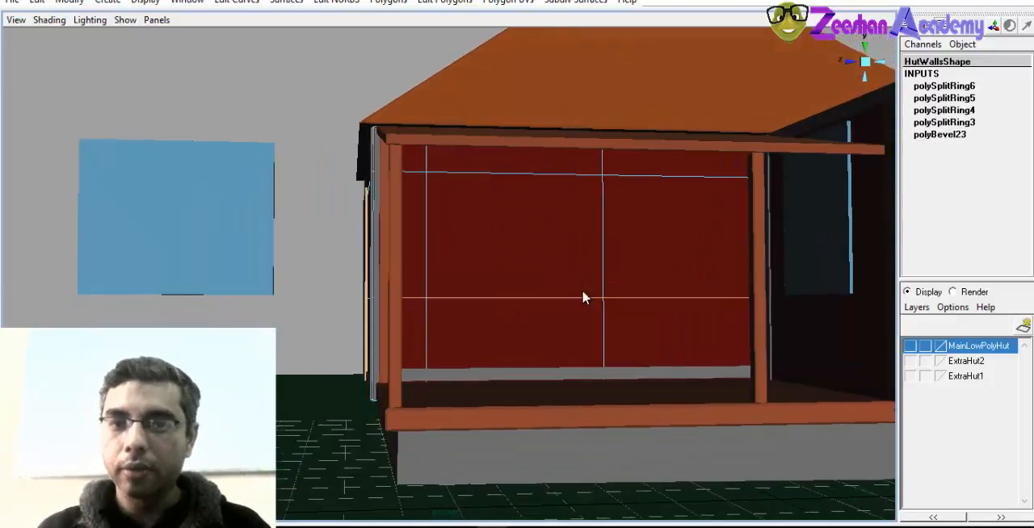
pyautogui.moveTo(576, 239); pyautogui.dragTo(579, 282, button='right')
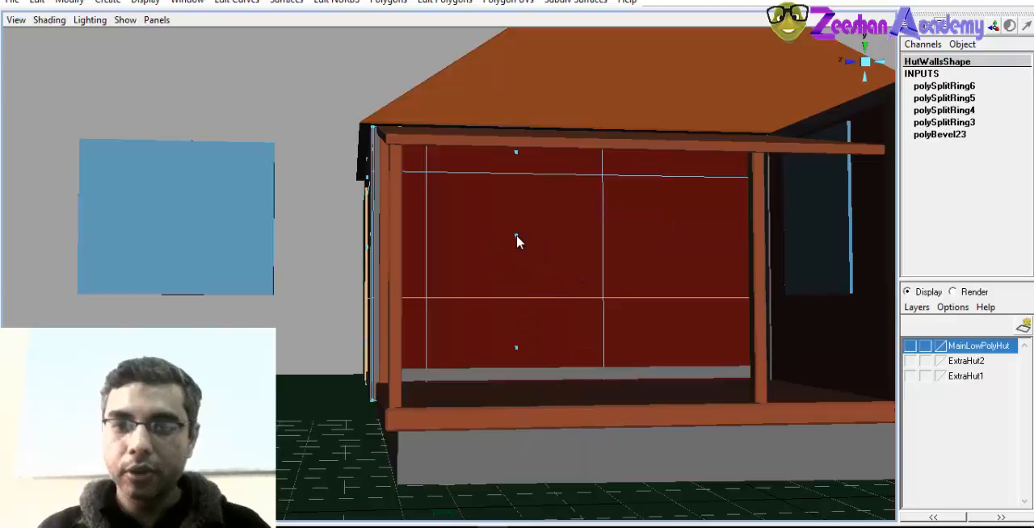
pyautogui.click(519, 242)
pyautogui.keyDown('alt'); pyautogui.moveTo(528, 267); pyautogui.dragTo(425, 288); pyautogui.keyUp('alt')
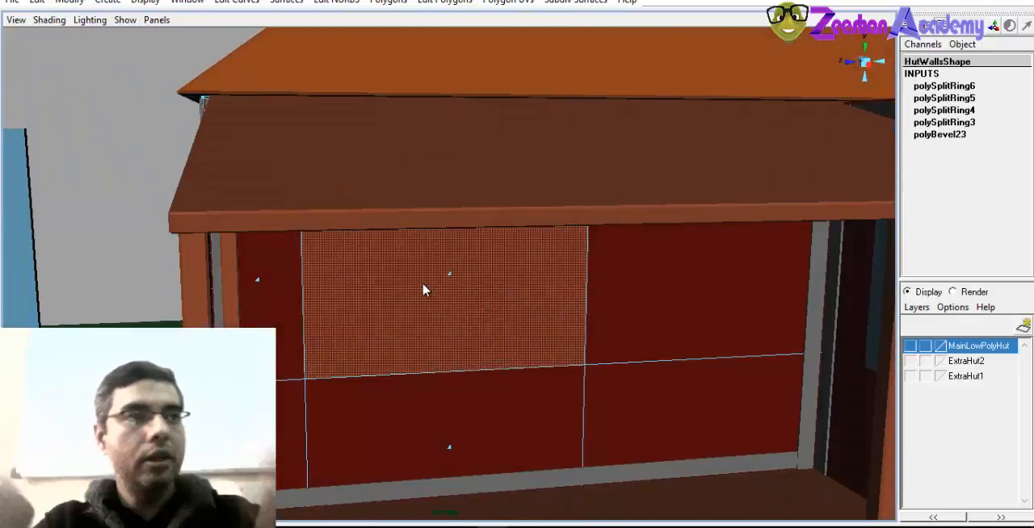
pyautogui.keyDown('alt'); pyautogui.moveTo(455, 302); pyautogui.dragTo(462, 323); pyautogui.keyUp('alt')
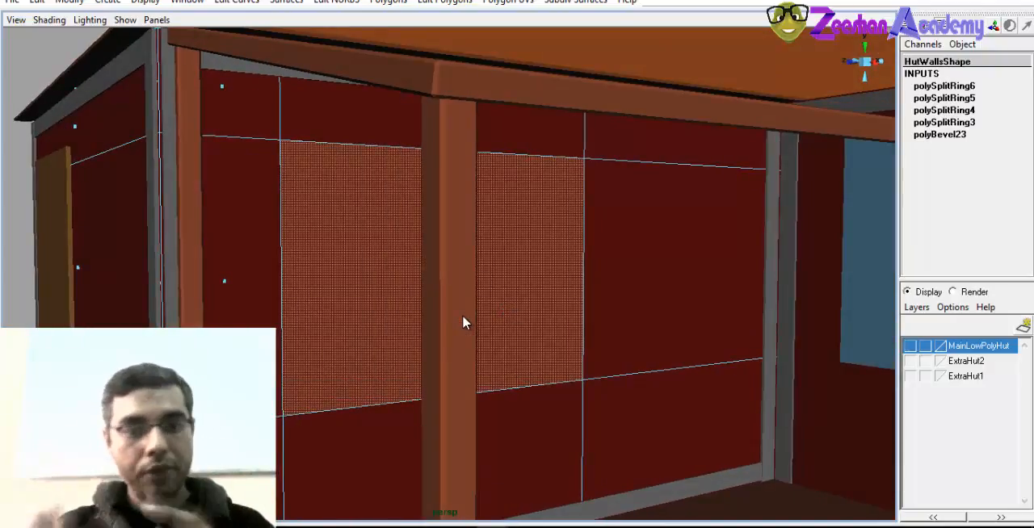
pyautogui.keyDown('alt'); pyautogui.moveTo(462, 322); pyautogui.dragTo(458, 282); pyautogui.keyUp('alt')
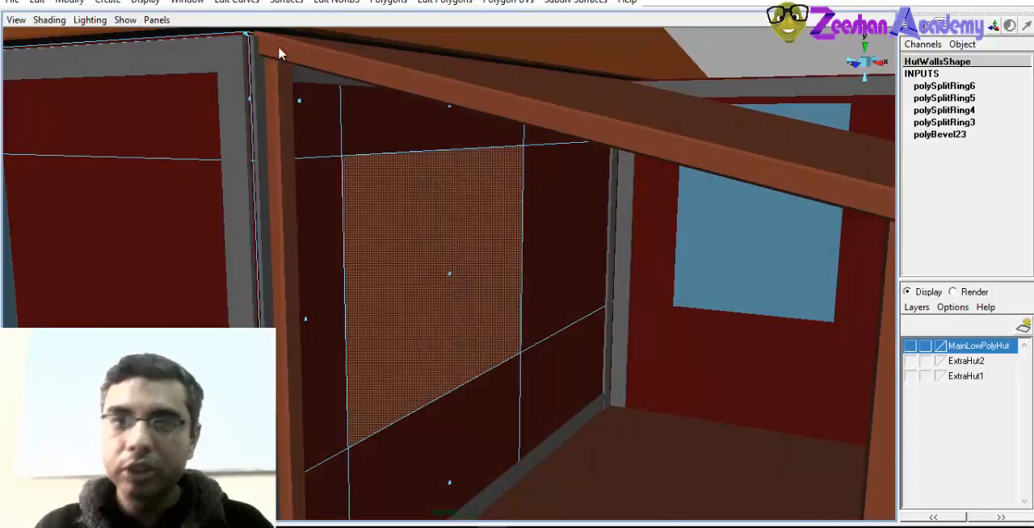
pyautogui.click(444, 1)
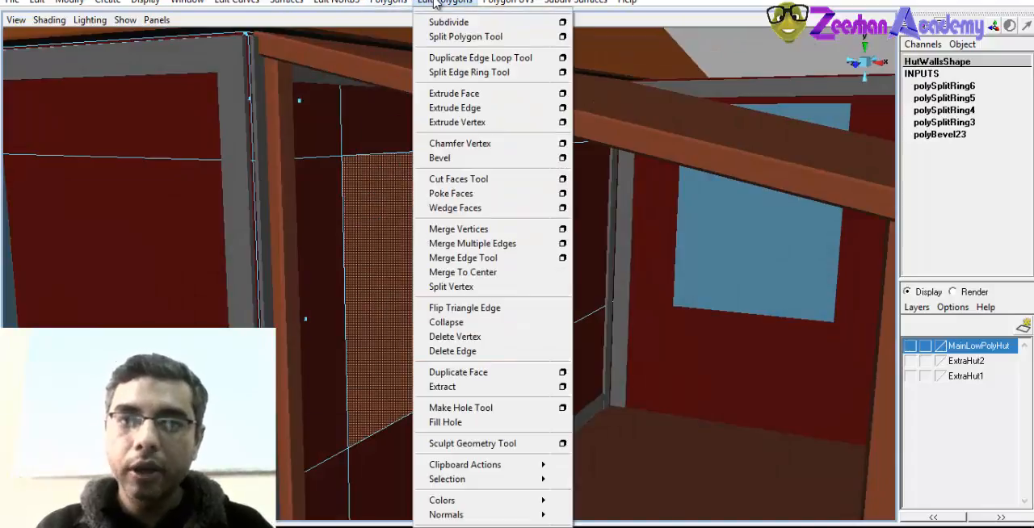
pyautogui.click(476, 93)
pyautogui.moveTo(525, 311)
pyautogui.keyDown('alt'); pyautogui.mouseDown()
pyautogui.moveTo(530, 337)
pyautogui.moveTo(516, 307)
pyautogui.mouseUp(); pyautogui.keyUp('alt')
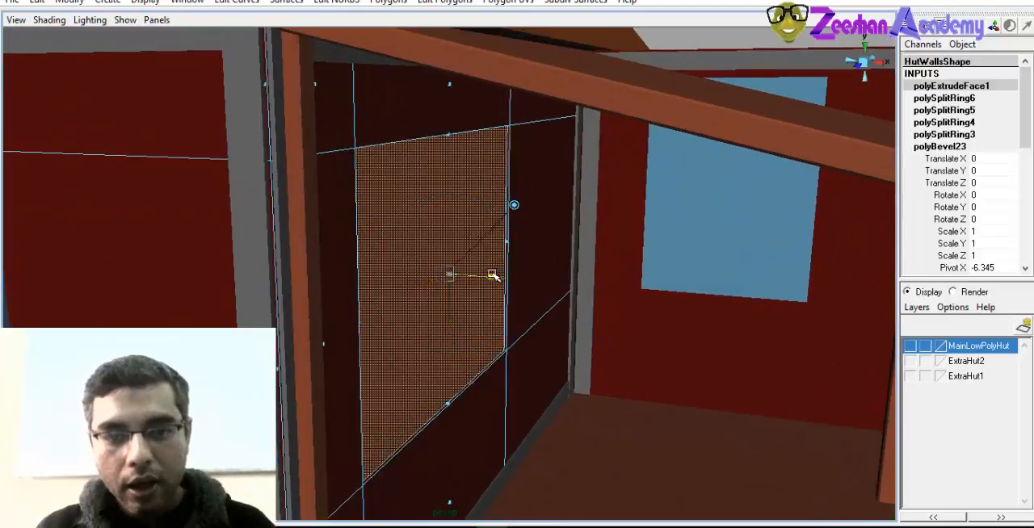
pyautogui.moveTo(493, 275); pyautogui.dragTo(478, 277)
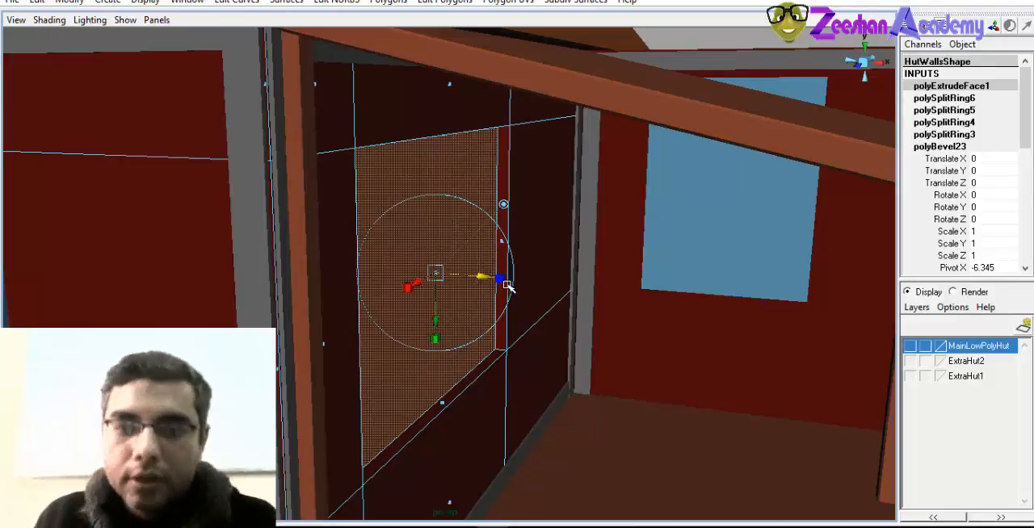
pyautogui.keyDown('alt'); pyautogui.moveTo(489, 363); pyautogui.dragTo(506, 328); pyautogui.keyUp('alt')
pyautogui.moveTo(478, 278)
pyautogui.mouseDown()
pyautogui.moveTo(427, 298)
pyautogui.moveTo(478, 293)
pyautogui.mouseUp()
pyautogui.keyDown('alt'); pyautogui.moveTo(423, 234); pyautogui.dragTo(457, 194); pyautogui.keyUp('alt')
pyautogui.moveTo(456, 192); pyautogui.dragTo(541, 151, button='right')
pyautogui.keyDown('alt'); pyautogui.moveTo(607, 316); pyautogui.dragTo(401, 273, button='right'); pyautogui.keyUp('alt')
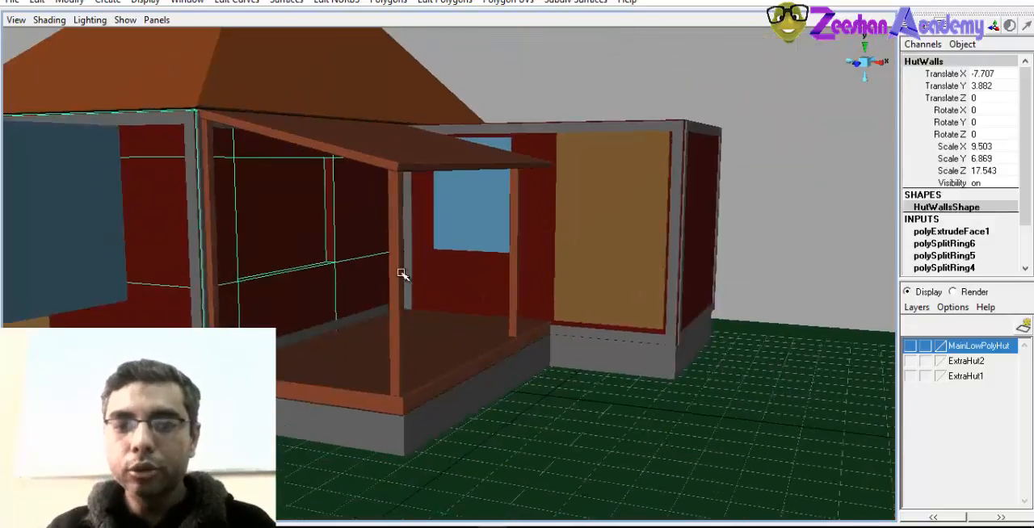
# Create a polygon sphere and move it to the open ground beside the porch, at about X 6.59, Y 2.11
pyautogui.keyDown('alt'); pyautogui.moveTo(401, 274); pyautogui.dragTo(424, 271); pyautogui.keyUp('alt')
pyautogui.click(109, 3)
pyautogui.moveTo(143, 37)
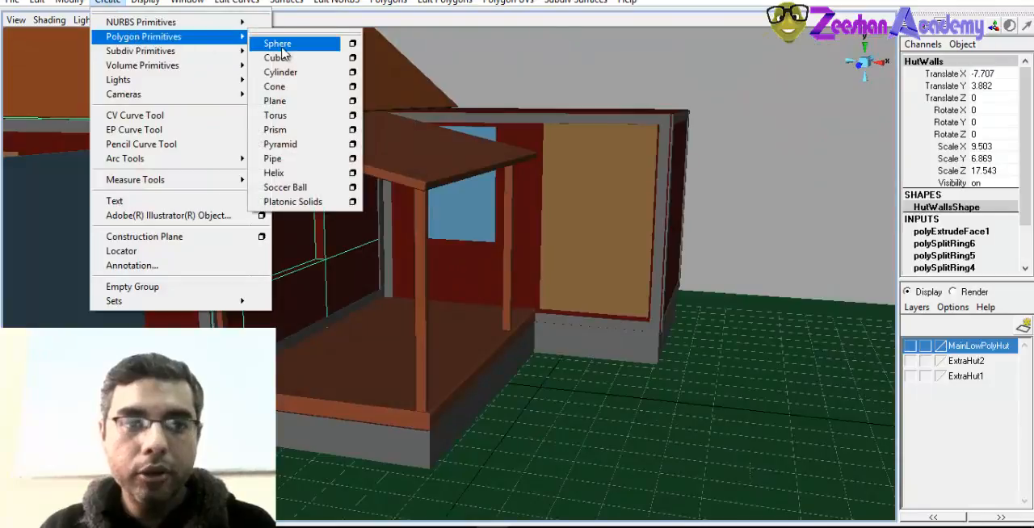
pyautogui.click(277, 41)
pyautogui.press('w')
pyautogui.moveTo(572, 393); pyautogui.dragTo(767, 286)
# Extrude a single face on the sphere's upper half outward into a long block
pyautogui.press('f')
pyautogui.moveTo(503, 161); pyautogui.dragTo(512, 212, button='right')
pyautogui.click(496, 219)
pyautogui.keyDown('alt'); pyautogui.moveTo(465, 295); pyautogui.dragTo(568, 306); pyautogui.keyUp('alt')
pyautogui.keyDown('alt'); pyautogui.moveTo(568, 305); pyautogui.dragTo(618, 293, button='right'); pyautogui.keyUp('alt')
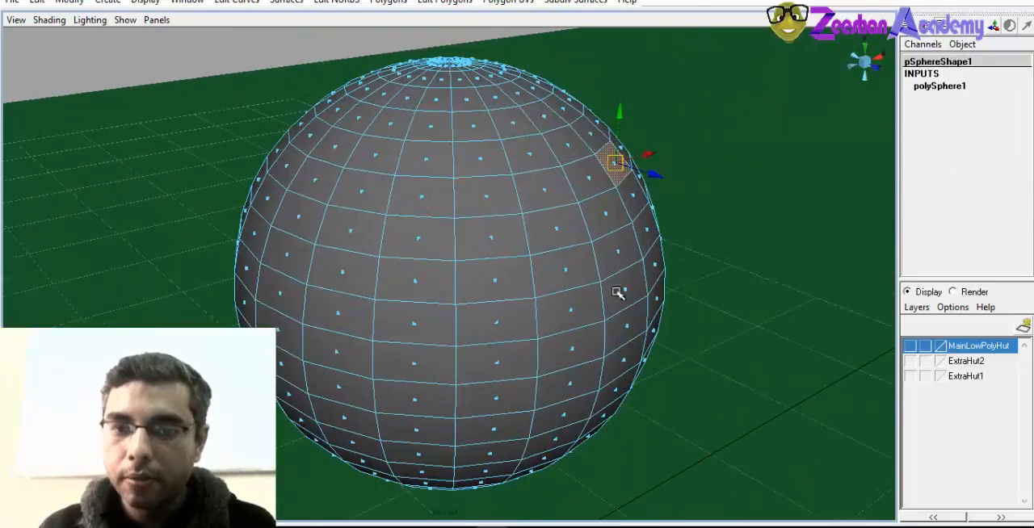
pyautogui.keyDown('alt'); pyautogui.moveTo(618, 293); pyautogui.dragTo(557, 333, button='middle'); pyautogui.keyUp('alt')
pyautogui.click(455, 2)
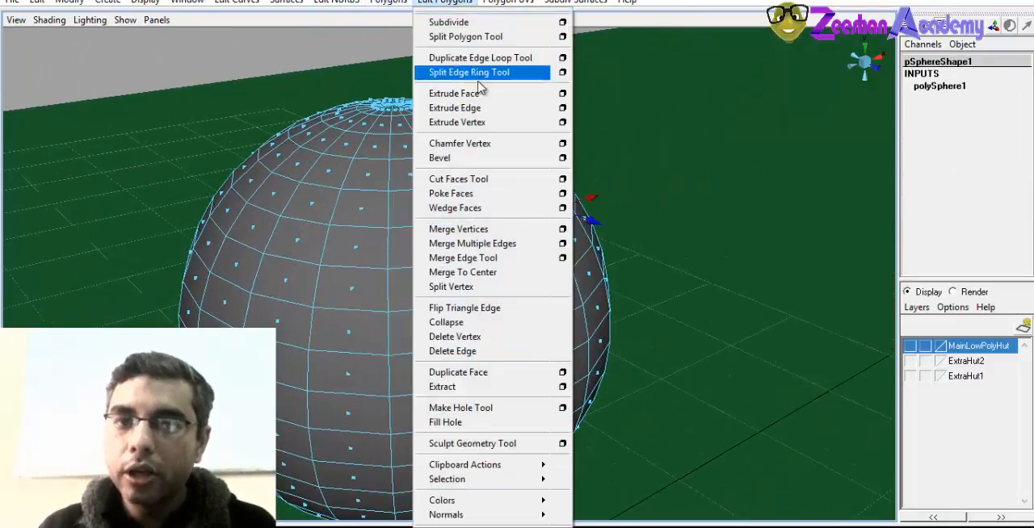
pyautogui.click(479, 95)
pyautogui.keyDown('alt'); pyautogui.moveTo(501, 210); pyautogui.dragTo(488, 155); pyautogui.keyUp('alt')
pyautogui.moveTo(537, 197); pyautogui.dragTo(429, 290)
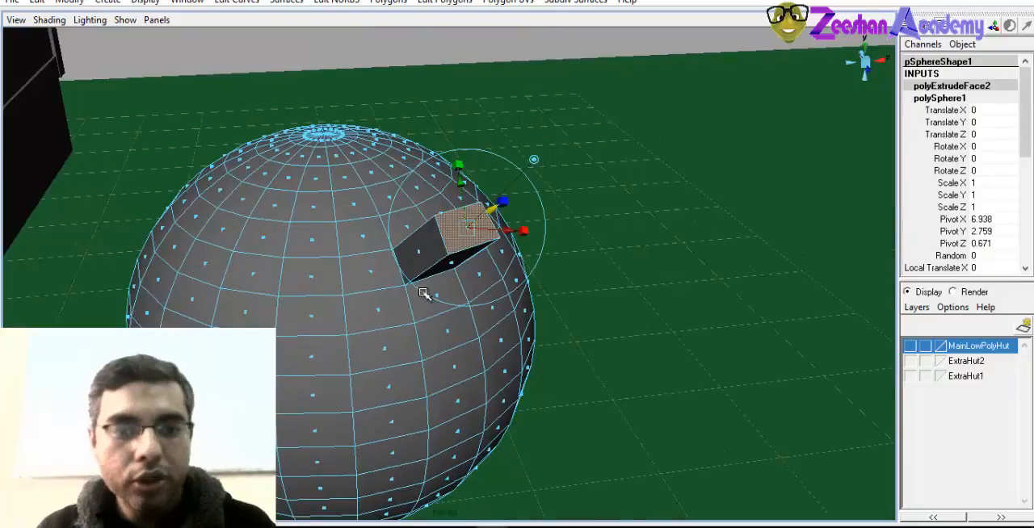
pyautogui.keyDown('alt'); pyautogui.moveTo(332, 234); pyautogui.dragTo(440, 294); pyautogui.keyUp('alt')
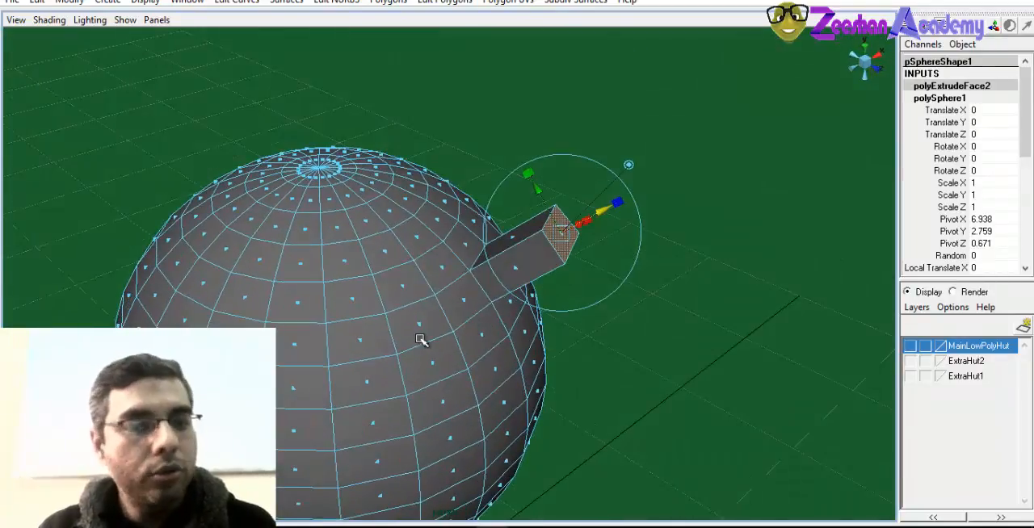
pyautogui.keyDown('alt'); pyautogui.moveTo(424, 326); pyautogui.dragTo(432, 315); pyautogui.keyUp('alt')
# Move a nearby sphere face outward without extruding it, stretching its neighbouring faces into a tapered spout
pyautogui.click(436, 324)
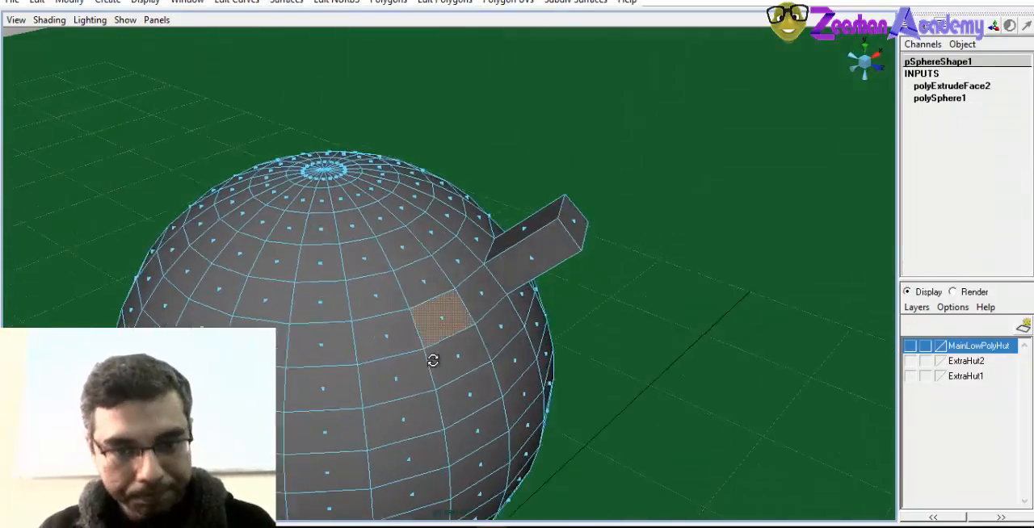
pyautogui.moveTo(431, 358)
pyautogui.keyDown('alt'); pyautogui.mouseDown()
pyautogui.moveTo(438, 353)
pyautogui.moveTo(409, 325)
pyautogui.moveTo(423, 360)
pyautogui.moveTo(461, 353)
pyautogui.moveTo(432, 353)
pyautogui.mouseUp(); pyautogui.keyUp('alt')
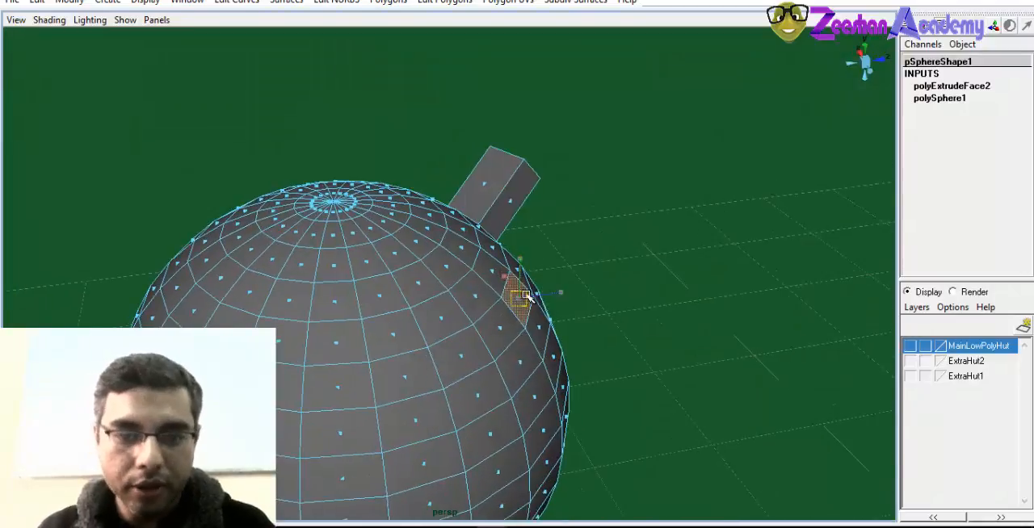
pyautogui.moveTo(595, 252); pyautogui.dragTo(597, 253)
pyautogui.keyDown('alt'); pyautogui.moveTo(466, 312); pyautogui.dragTo(346, 315); pyautogui.keyUp('alt')
pyautogui.keyDown('alt'); pyautogui.moveTo(284, 353); pyautogui.dragTo(355, 213); pyautogui.keyUp('alt')
pyautogui.moveTo(342, 135); pyautogui.dragTo(317, 115)
pyautogui.keyDown('alt'); pyautogui.moveTo(302, 170); pyautogui.dragTo(418, 315); pyautogui.keyUp('alt')
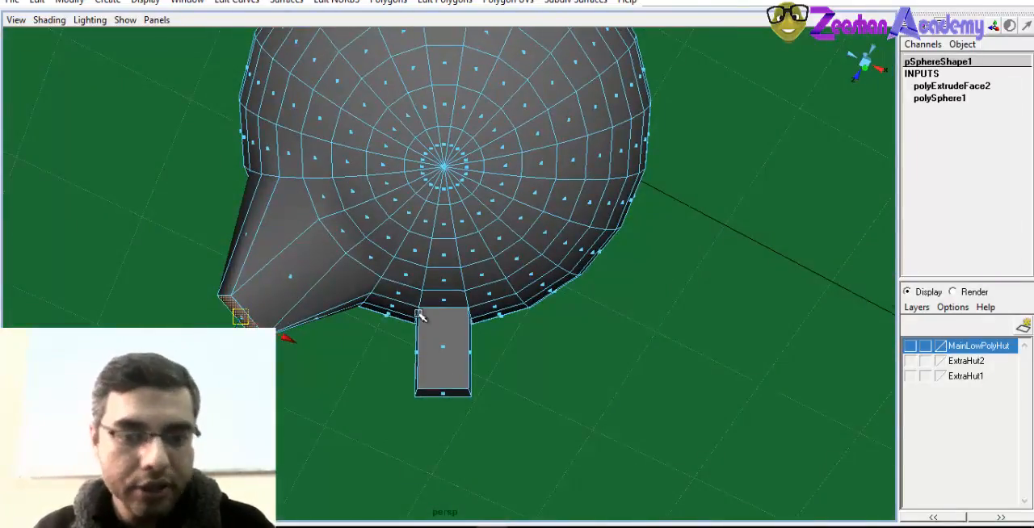
# Extrude another face on the sphere's upper half outward into a short block beside the first one
pyautogui.keyDown('alt'); pyautogui.moveTo(462, 394); pyautogui.dragTo(509, 242); pyautogui.keyUp('alt')
pyautogui.click(444, 1)
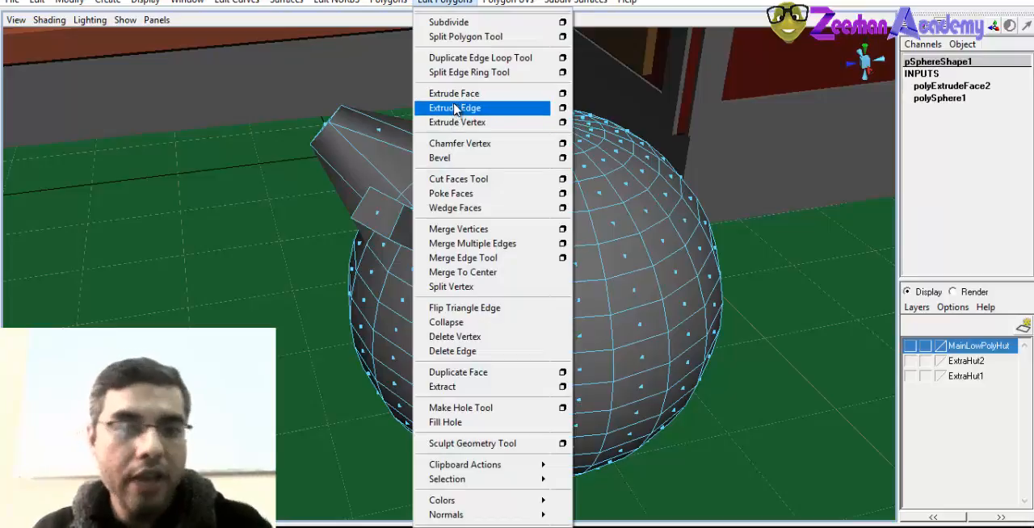
pyautogui.click(455, 94)
pyautogui.keyDown('alt'); pyautogui.moveTo(521, 349); pyautogui.dragTo(395, 327); pyautogui.keyUp('alt')
pyautogui.moveTo(355, 277); pyautogui.dragTo(298, 247)
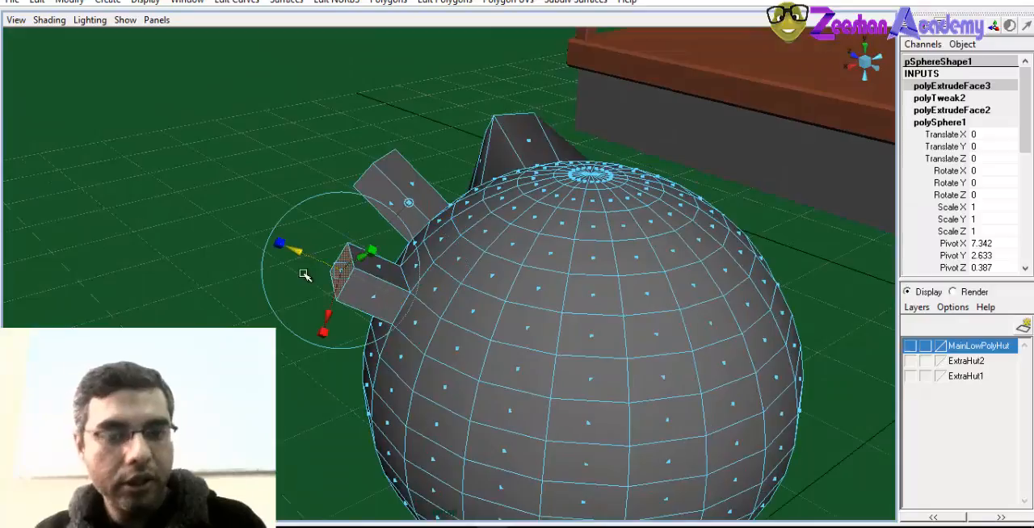
pyautogui.keyDown('alt'); pyautogui.moveTo(304, 274); pyautogui.dragTo(395, 342, button='right'); pyautogui.keyUp('alt')
pyautogui.keyDown('alt'); pyautogui.moveTo(395, 341); pyautogui.dragTo(569, 361); pyautogui.keyUp('alt')
pyautogui.keyDown('alt'); pyautogui.moveTo(570, 361); pyautogui.dragTo(744, 289, button='right'); pyautogui.keyUp('alt')
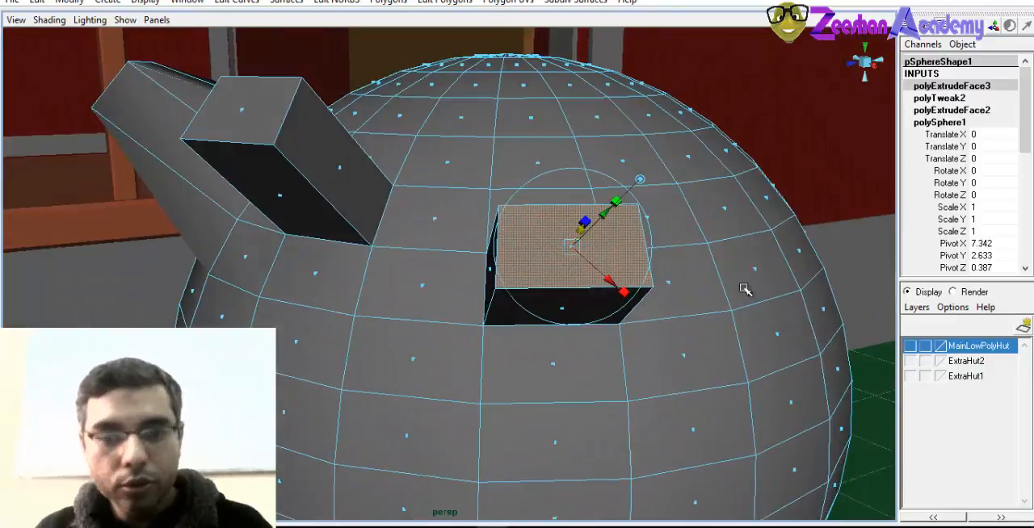
# Extrude a further face on the sphere inward to form a recess next to the short block
pyautogui.click(733, 213)
pyautogui.keyDown('alt'); pyautogui.moveTo(734, 272); pyautogui.dragTo(345, 33); pyautogui.keyUp('alt')
pyautogui.click(432, 3)
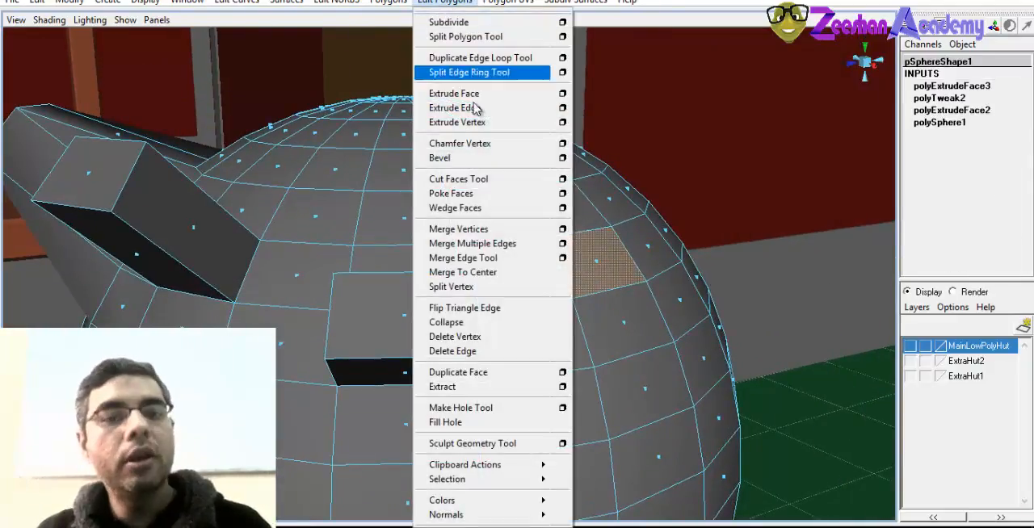
pyautogui.click(485, 95)
pyautogui.moveTo(627, 238); pyautogui.dragTo(615, 248)
pyautogui.keyDown('alt'); pyautogui.moveTo(578, 279); pyautogui.dragTo(431, 218); pyautogui.keyUp('alt')
pyautogui.keyDown('alt'); pyautogui.moveTo(378, 354); pyautogui.dragTo(494, 360); pyautogui.keyUp('alt')
pyautogui.moveTo(534, 231); pyautogui.dragTo(395, 218, button='right')
# Return the sphere to object mode and bring up the polygon editing commands
pyautogui.click(559, 191)
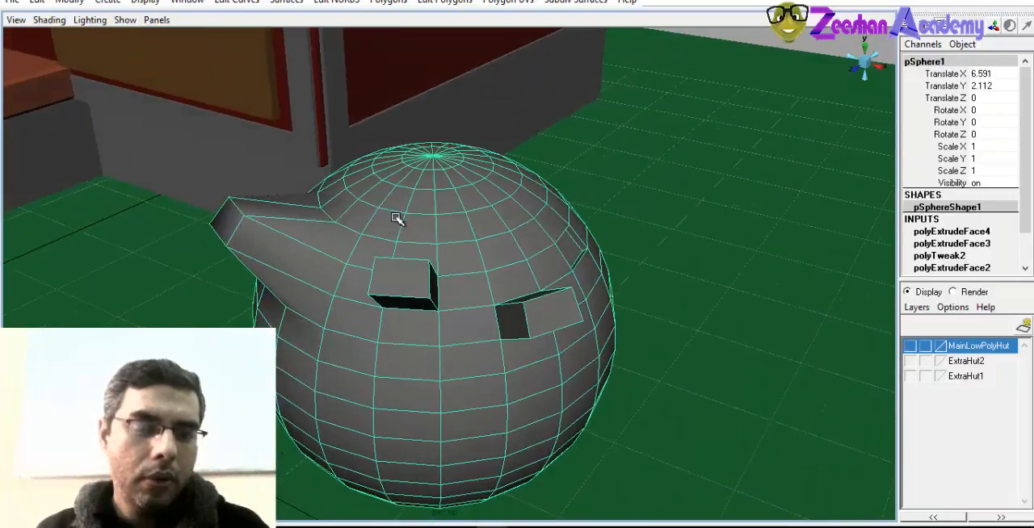
pyautogui.click(396, 5)
pyautogui.moveTo(447, 5)
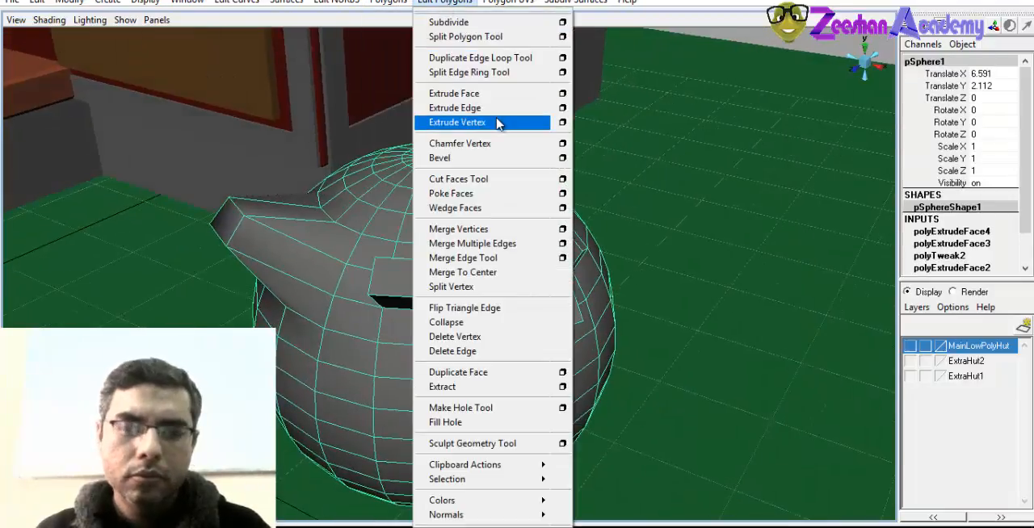
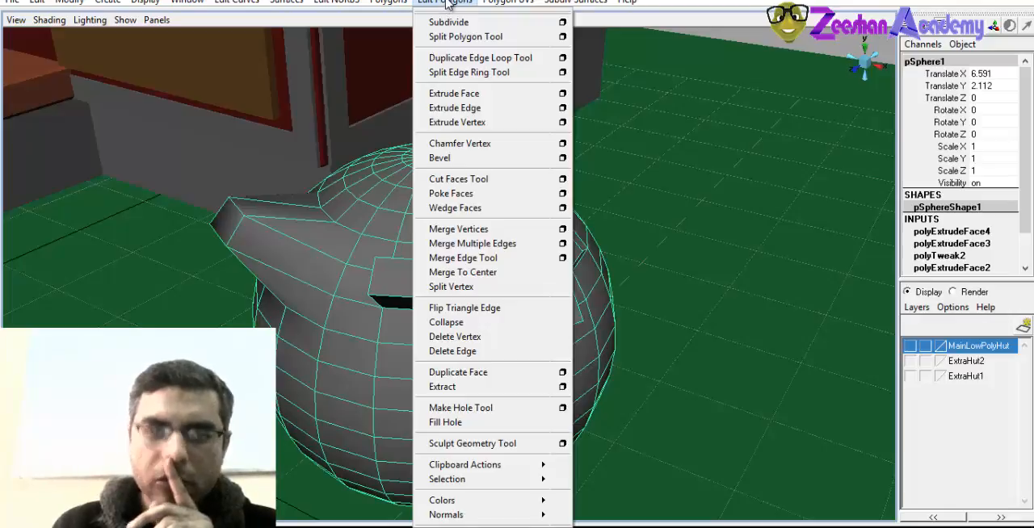
# Examine the recess and the extruded blocks on the sphere from several angles
pyautogui.click(450, 2)
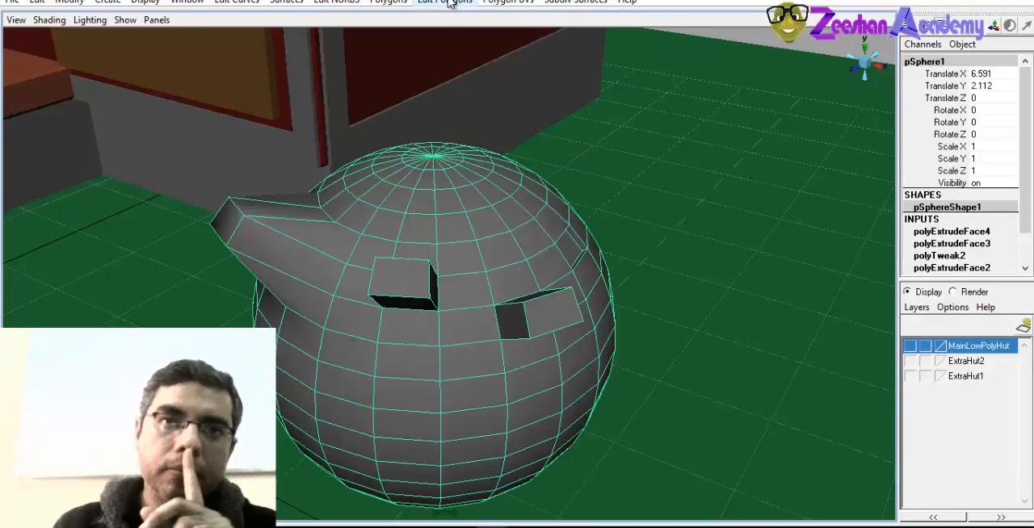
pyautogui.keyDown('alt'); pyautogui.moveTo(522, 344); pyautogui.dragTo(466, 344); pyautogui.keyUp('alt')
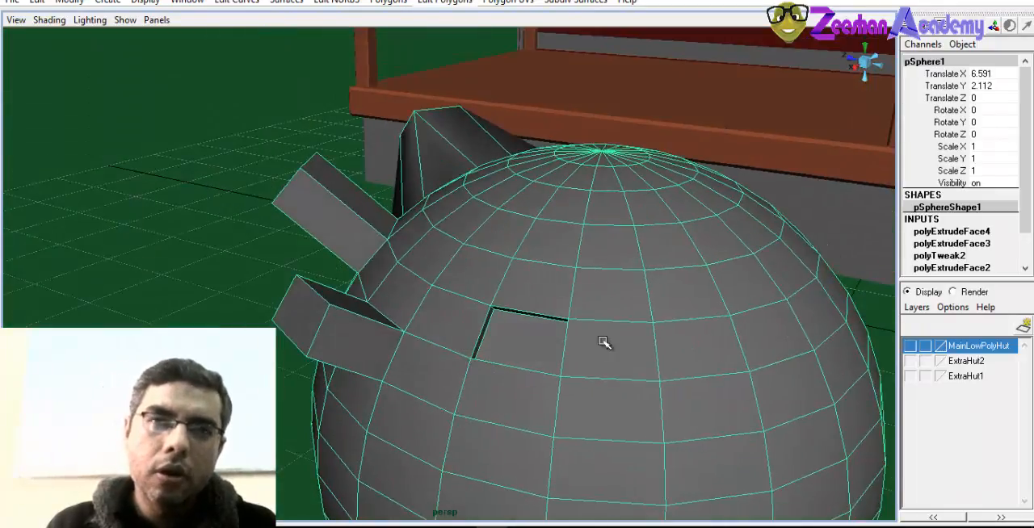
pyautogui.keyDown('alt'); pyautogui.moveTo(556, 346); pyautogui.dragTo(541, 302, button='middle'); pyautogui.keyUp('alt')
pyautogui.keyDown('alt'); pyautogui.moveTo(519, 341); pyautogui.dragTo(553, 333); pyautogui.keyUp('alt')
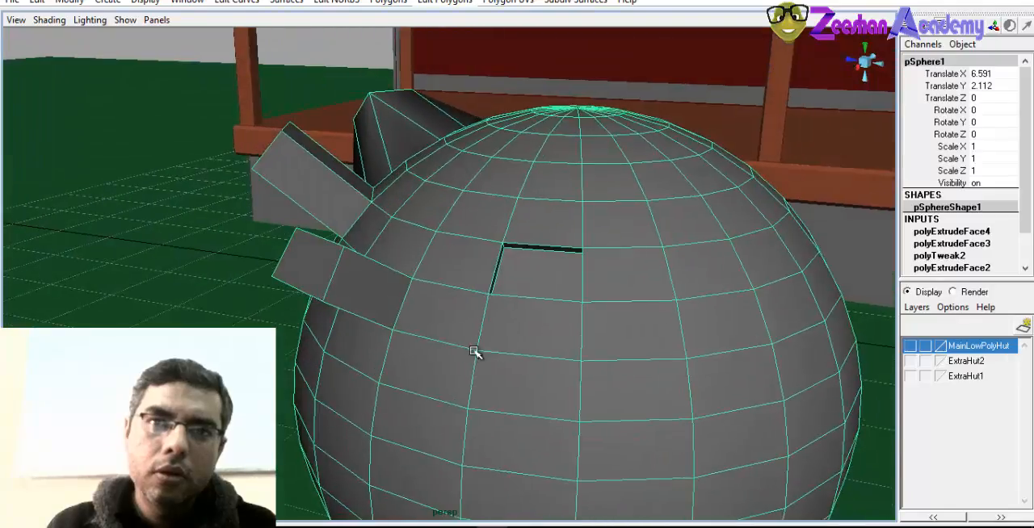
pyautogui.keyDown('alt'); pyautogui.moveTo(475, 353); pyautogui.dragTo(613, 393, button='right'); pyautogui.keyUp('alt')
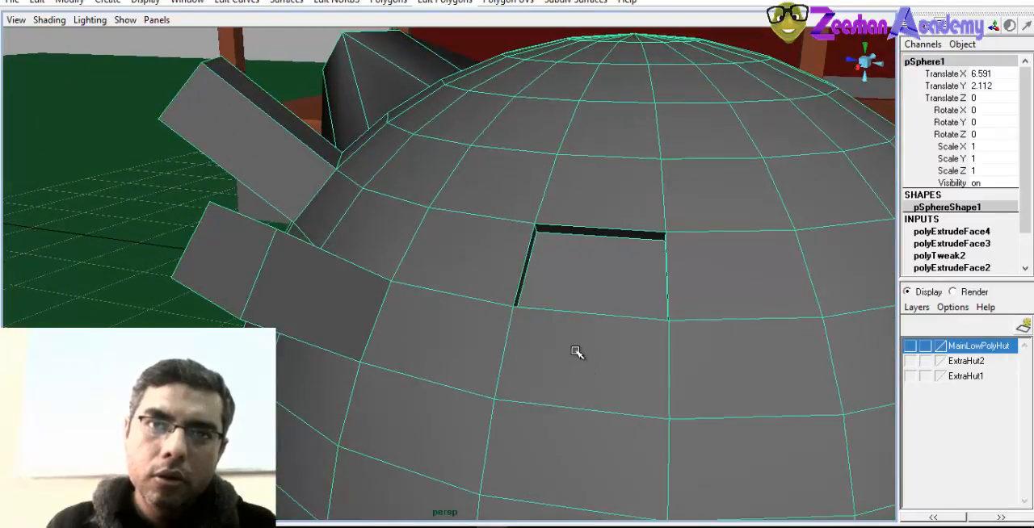
pyautogui.keyDown('alt'); pyautogui.moveTo(569, 339); pyautogui.dragTo(377, 329); pyautogui.keyUp('alt')
pyautogui.moveTo(536, 280); pyautogui.dragTo(538, 313, button='right')
# Extrude a block of six adjoining faces on the sphere's upper half outward as separate pieces and taper them into spikes
pyautogui.keyDown('alt'); pyautogui.moveTo(549, 306); pyautogui.dragTo(550, 280); pyautogui.keyUp('alt')
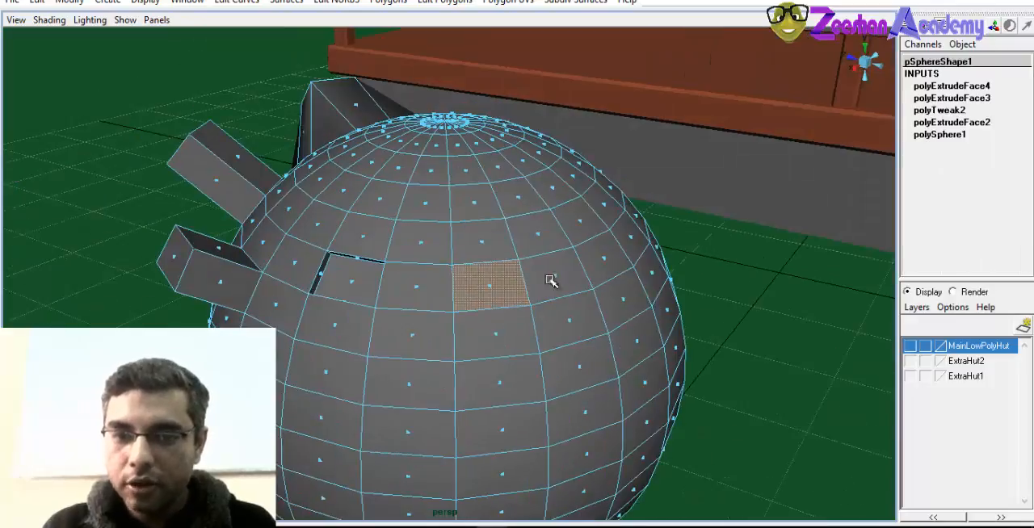
pyautogui.keyDown('shift'); pyautogui.click(557, 277); pyautogui.keyUp('shift')
pyautogui.keyDown('shift'); pyautogui.click(539, 236); pyautogui.keyUp('shift')
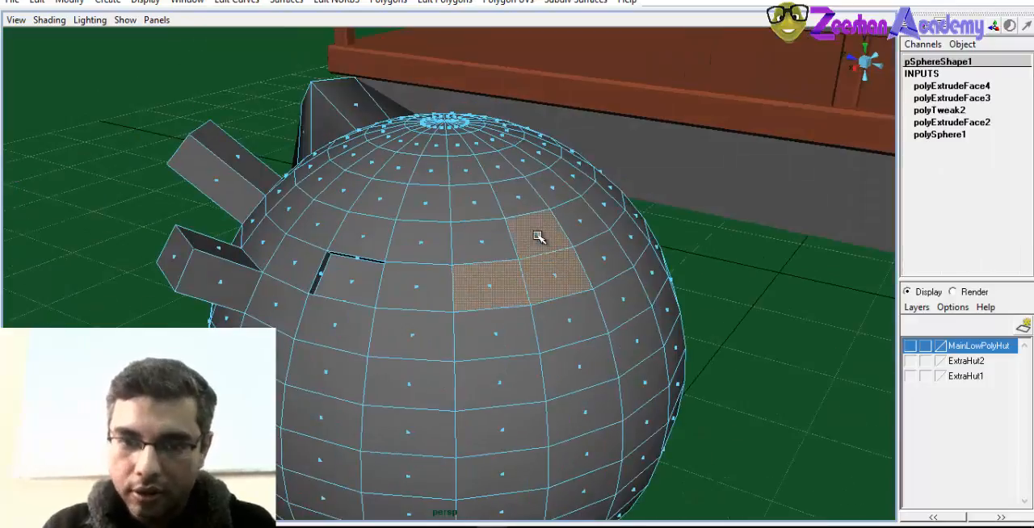
pyautogui.keyDown('shift'); pyautogui.click(485, 240); pyautogui.keyUp('shift')
pyautogui.keyDown('alt'); pyautogui.moveTo(416, 359); pyautogui.dragTo(440, 361); pyautogui.keyUp('alt')
pyautogui.keyDown('shift'); pyautogui.click(543, 329); pyautogui.keyUp('shift')
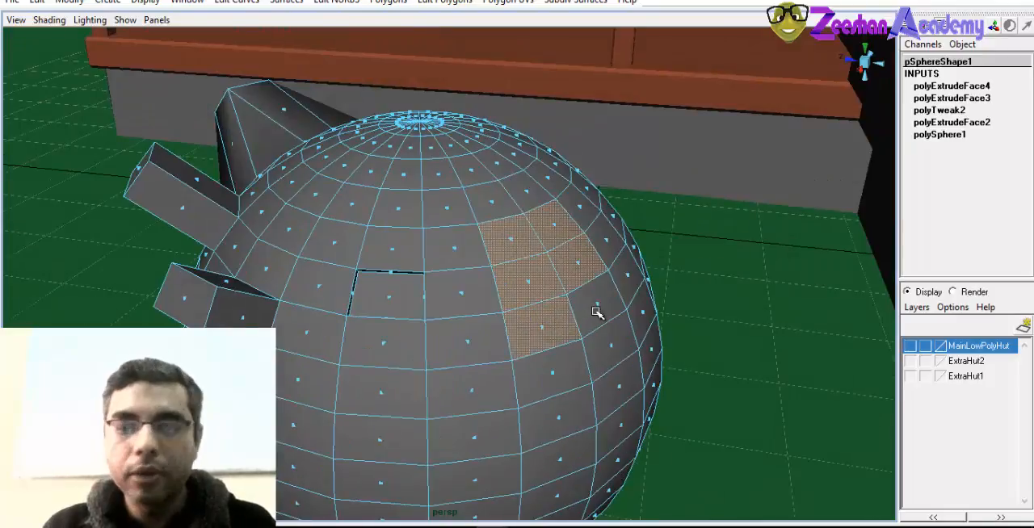
pyautogui.keyDown('shift'); pyautogui.click(604, 305); pyautogui.keyUp('shift')
pyautogui.click(429, 5)
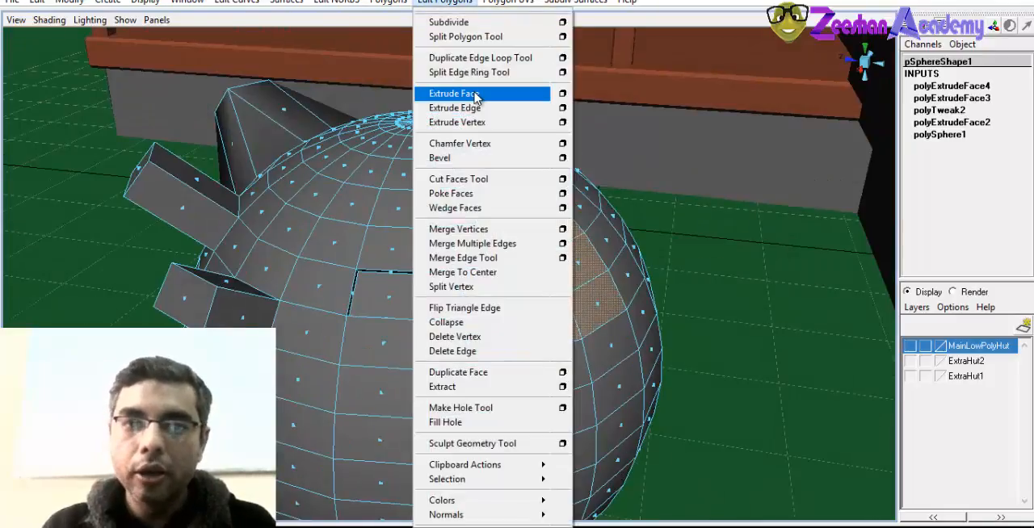
pyautogui.click(472, 95)
pyautogui.keyDown('alt'); pyautogui.moveTo(521, 316); pyautogui.dragTo(336, 264); pyautogui.keyUp('alt')
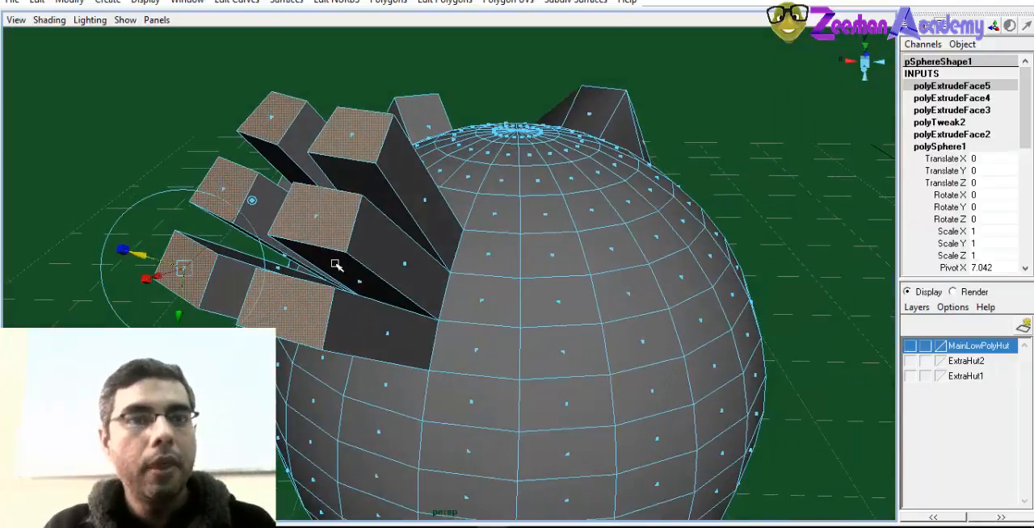
pyautogui.keyDown('alt'); pyautogui.moveTo(142, 258); pyautogui.dragTo(575, 283); pyautogui.keyUp('alt')
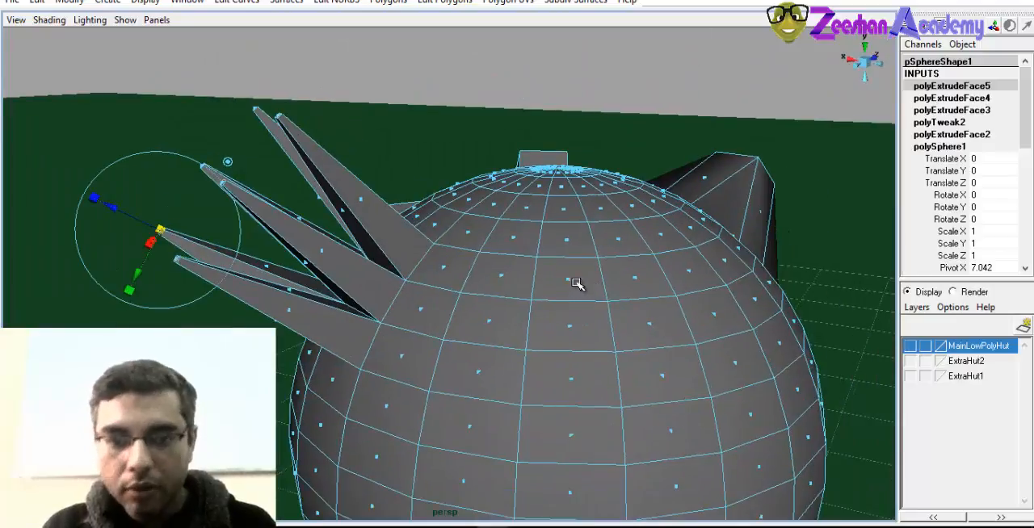
# Select a two-by-three block of adjoining faces on the sphere's upper half, beside the spikes
pyautogui.keyDown('alt'); pyautogui.moveTo(556, 333); pyautogui.dragTo(607, 330); pyautogui.keyUp('alt')
pyautogui.click(606, 331)
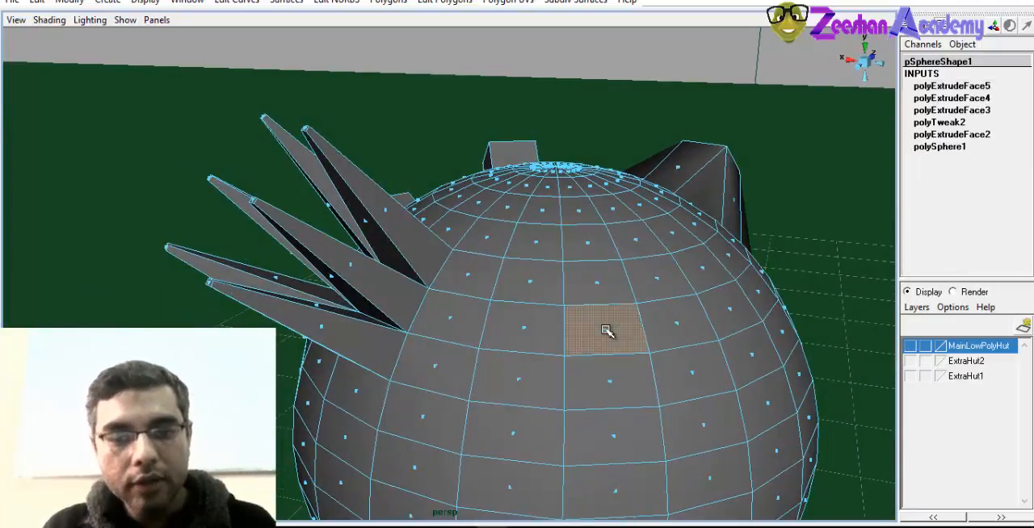
pyautogui.keyDown('shift'); pyautogui.click(598, 278); pyautogui.keyUp('shift')
pyautogui.keyDown('shift'); pyautogui.click(659, 280); pyautogui.keyUp('shift')
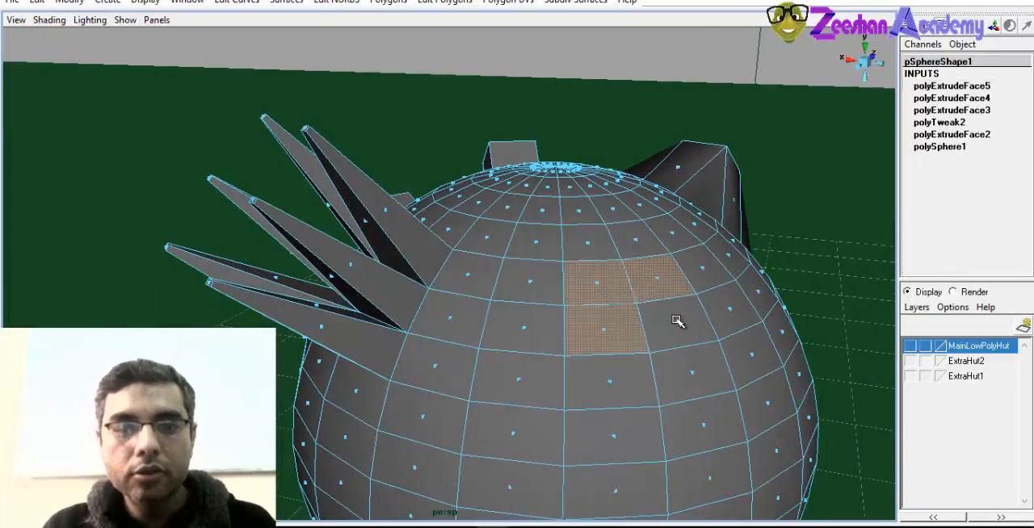
pyautogui.keyDown('shift'); pyautogui.click(679, 326); pyautogui.keyUp('shift')
pyautogui.keyDown('alt'); pyautogui.moveTo(678, 325); pyautogui.dragTo(704, 294); pyautogui.keyUp('alt')
pyautogui.keyDown('shift'); pyautogui.click(699, 283); pyautogui.keyUp('shift')
pyautogui.keyDown('shift'); pyautogui.click(725, 329); pyautogui.keyUp('shift')
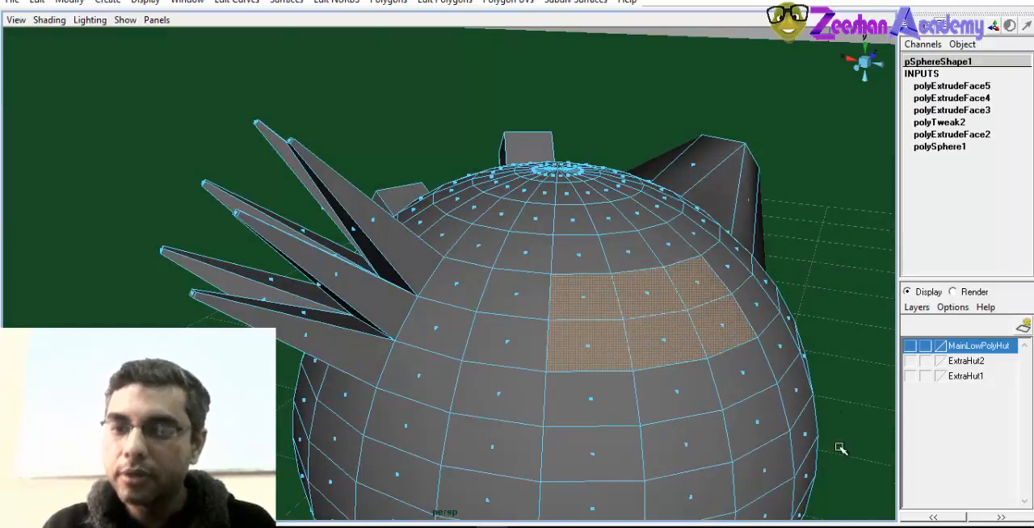
# Turn on the Keep Faces Together option for the polygon tools
pyautogui.click(439, 3)
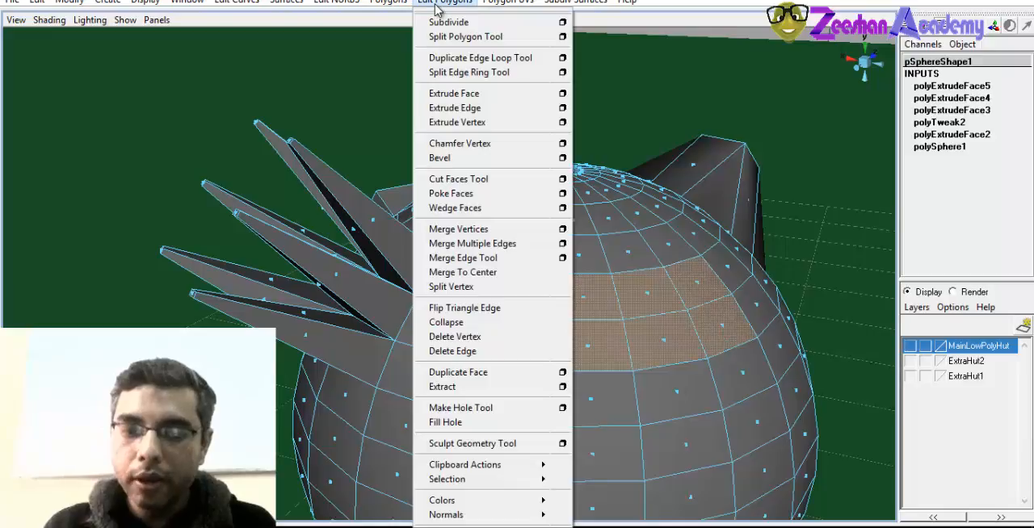
pyautogui.moveTo(511, 481)
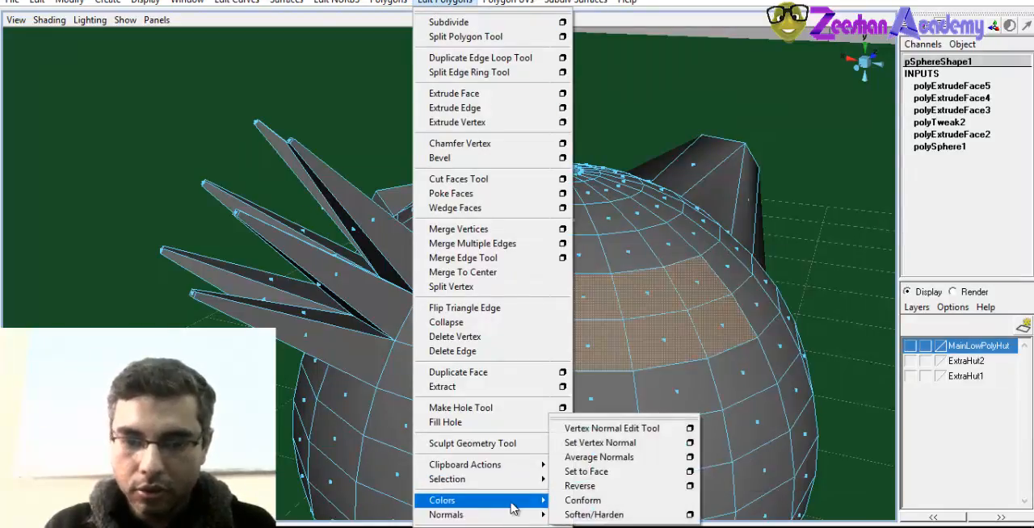
pyautogui.moveTo(511, 507)
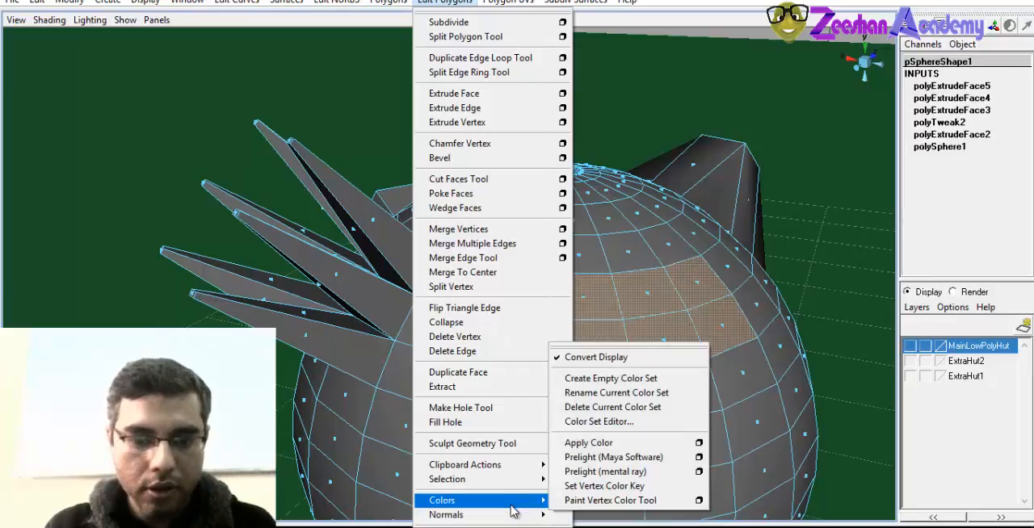
pyautogui.click(388, 1)
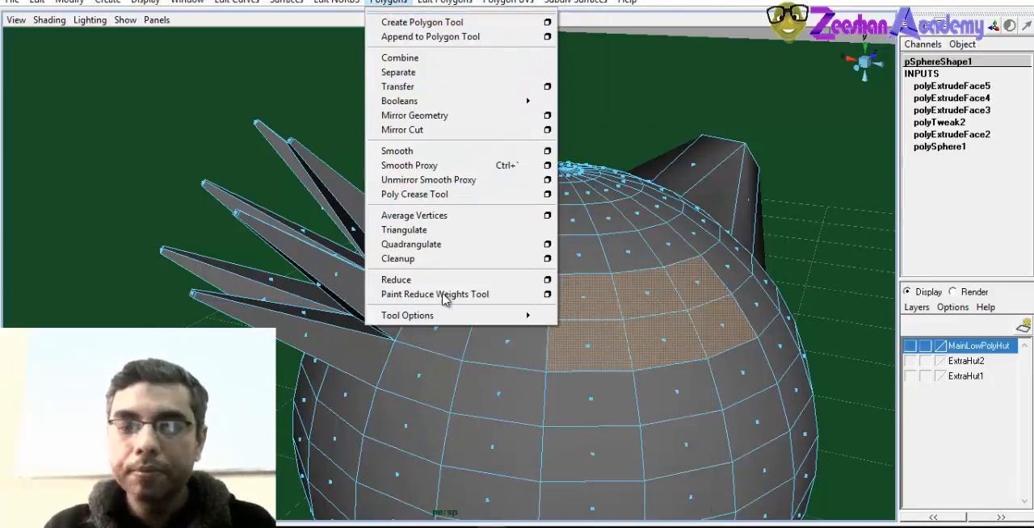
pyautogui.moveTo(445, 320)
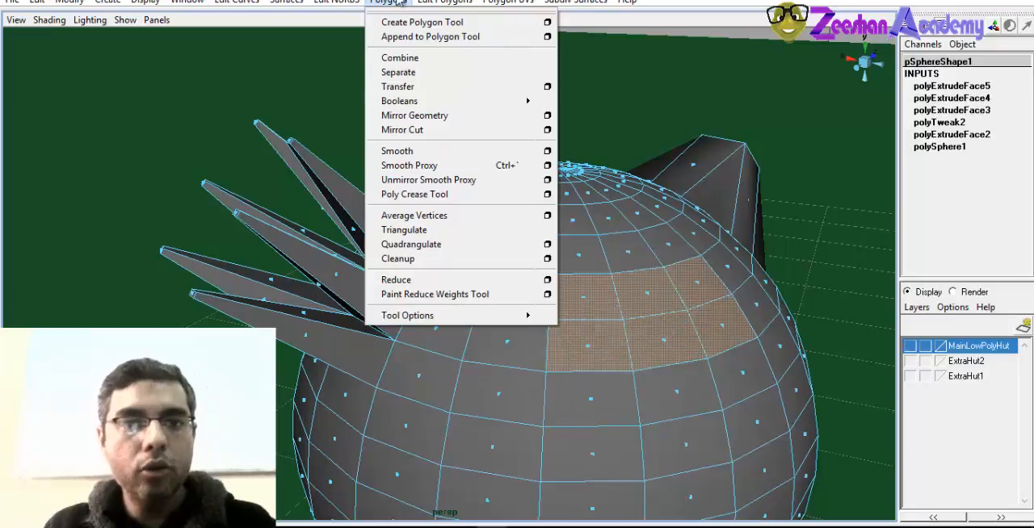
pyautogui.moveTo(438, 4)
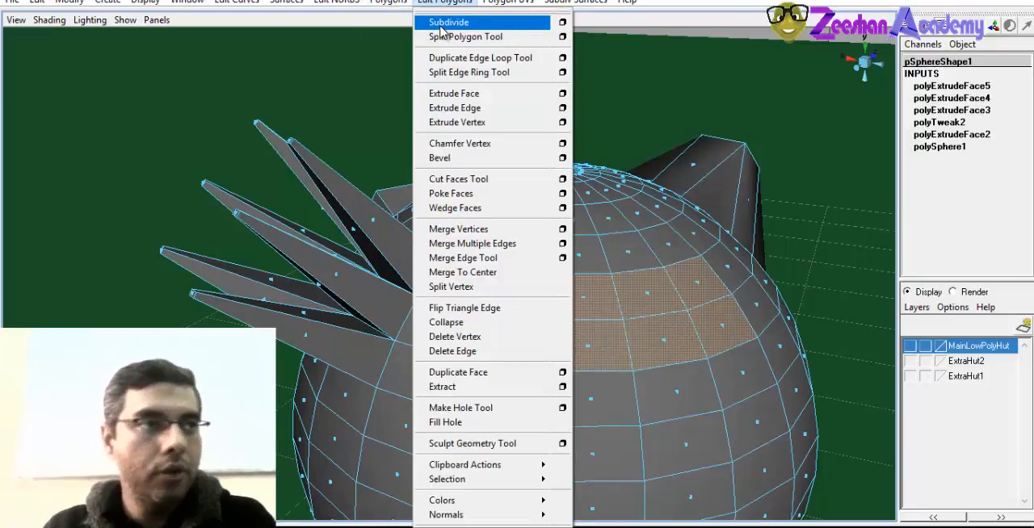
pyautogui.moveTo(403, 2)
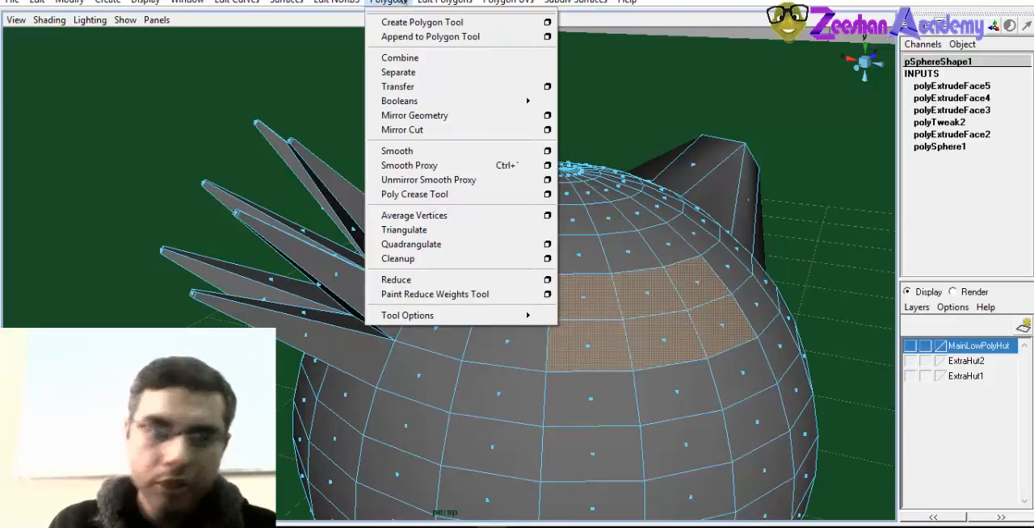
pyautogui.doubleClick(403, 1)
pyautogui.doubleClick(405, 2)
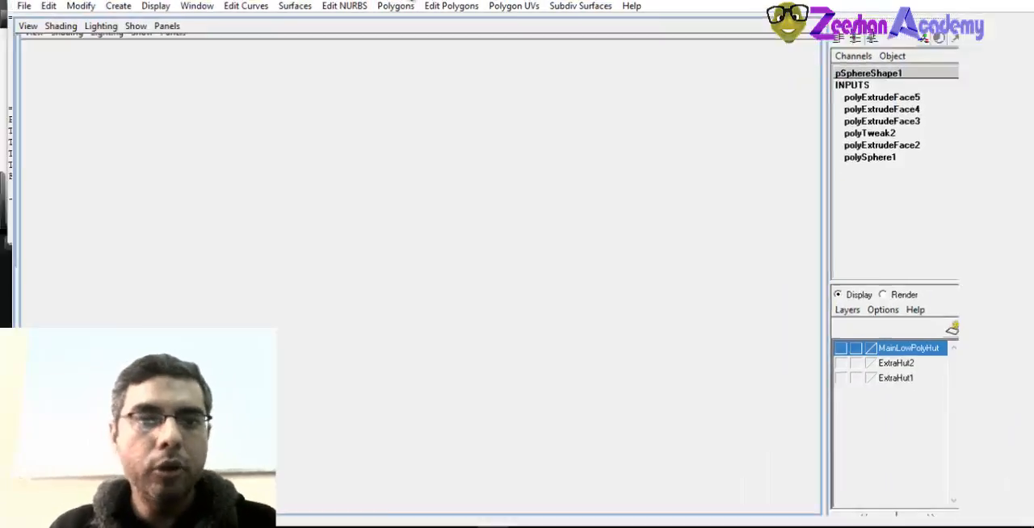
pyautogui.click(403, 5)
pyautogui.moveTo(488, 320)
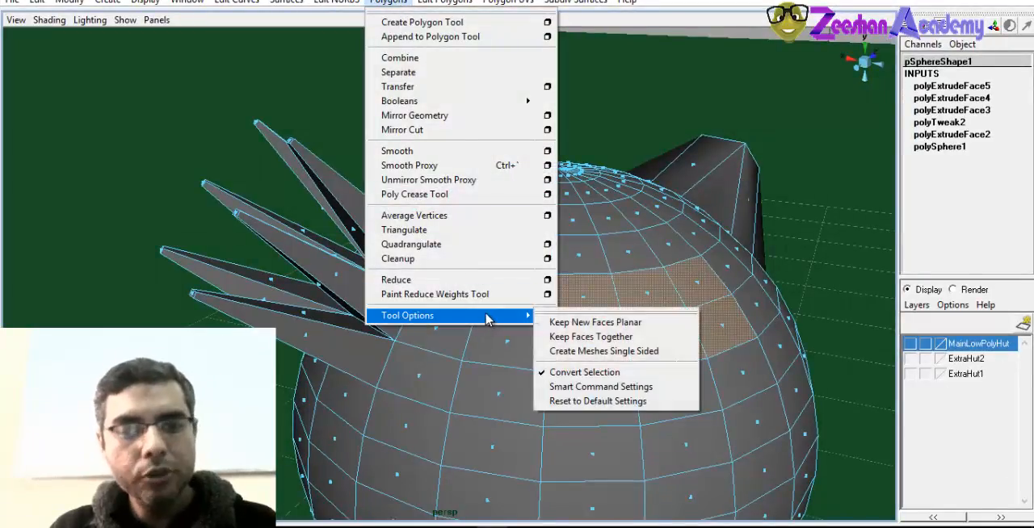
pyautogui.click(601, 337)
# Extrude the six selected sphere faces outward together as one solid block and compare it with the separate spikes
pyautogui.keyDown('alt'); pyautogui.moveTo(662, 342); pyautogui.dragTo(565, 355); pyautogui.keyUp('alt')
pyautogui.click(444, 2)
pyautogui.click(464, 95)
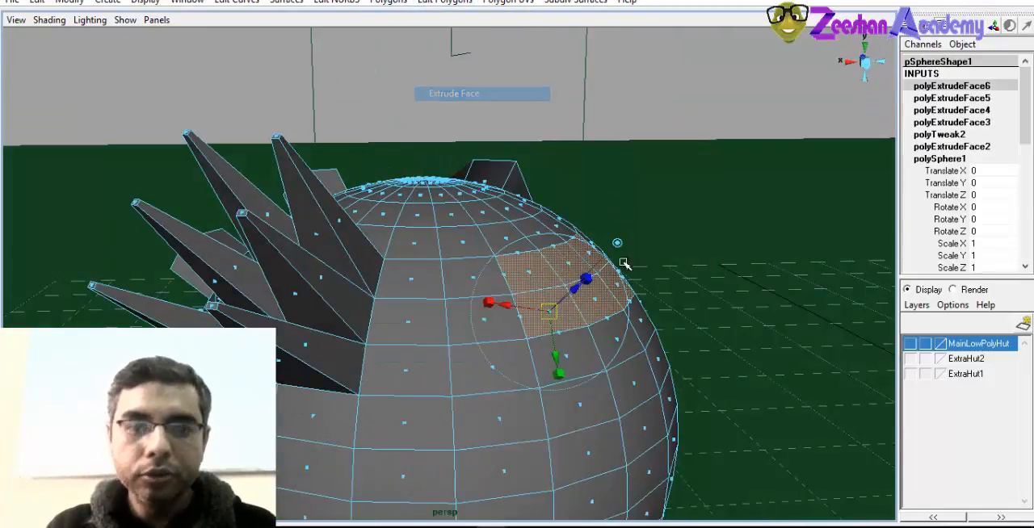
pyautogui.keyDown('alt'); pyautogui.moveTo(533, 323); pyautogui.dragTo(611, 326); pyautogui.keyUp('alt')
pyautogui.moveTo(615, 288); pyautogui.dragTo(323, 266)
pyautogui.keyDown('alt'); pyautogui.moveTo(239, 264); pyautogui.dragTo(482, 293); pyautogui.keyUp('alt')
pyautogui.keyDown('alt'); pyautogui.moveTo(409, 432); pyautogui.dragTo(675, 362); pyautogui.keyUp('alt')
pyautogui.keyDown('alt'); pyautogui.moveTo(557, 437); pyautogui.dragTo(255, 224); pyautogui.keyUp('alt')
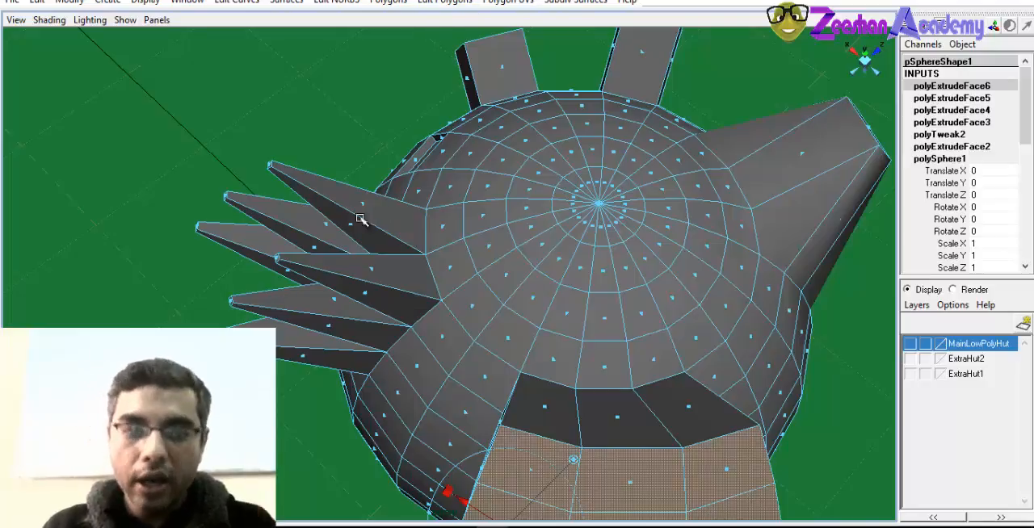
pyautogui.click(373, 3)
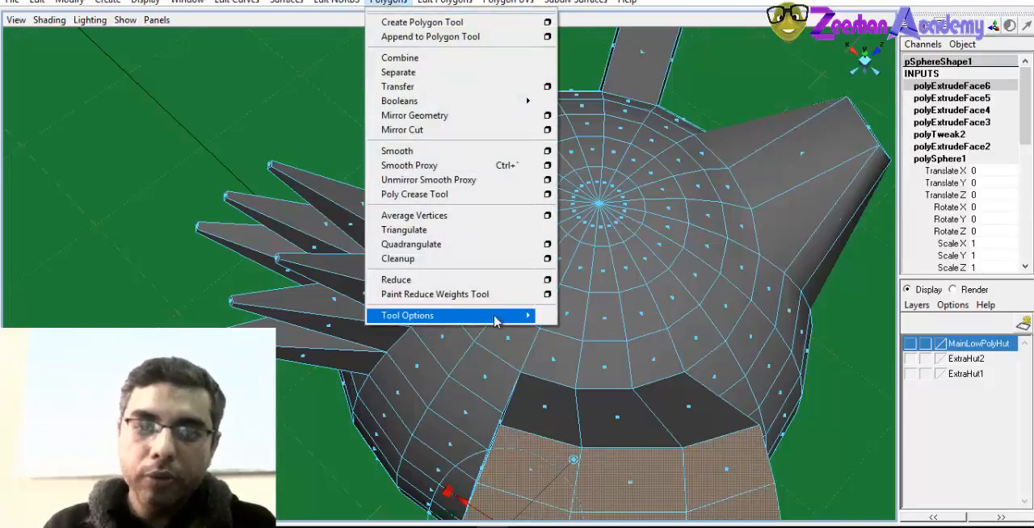
pyautogui.moveTo(494, 316)
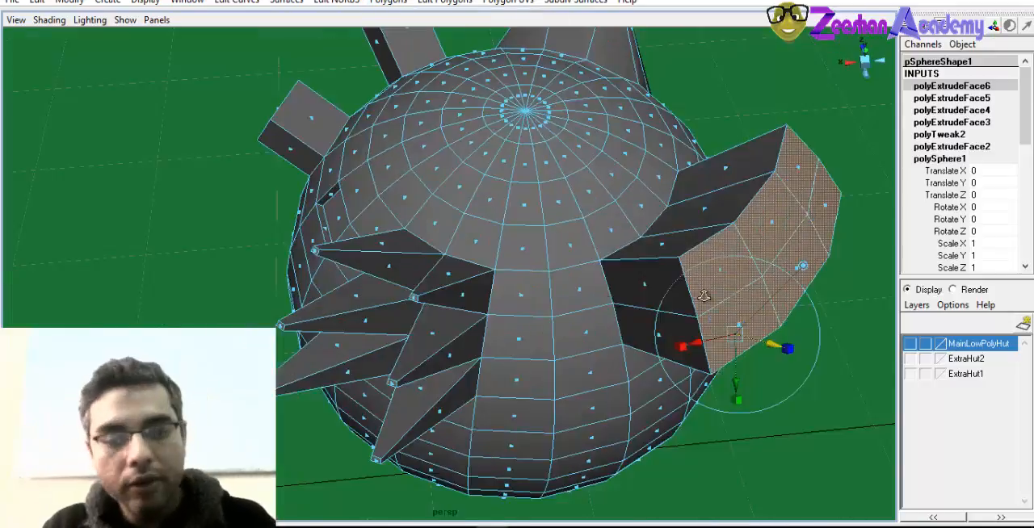
# Return the demonstration sphere to object mode and delete it
pyautogui.keyDown('alt'); pyautogui.moveTo(485, 267); pyautogui.dragTo(525, 261); pyautogui.keyUp('alt')
pyautogui.moveTo(525, 261); pyautogui.dragTo(572, 245, button='right')
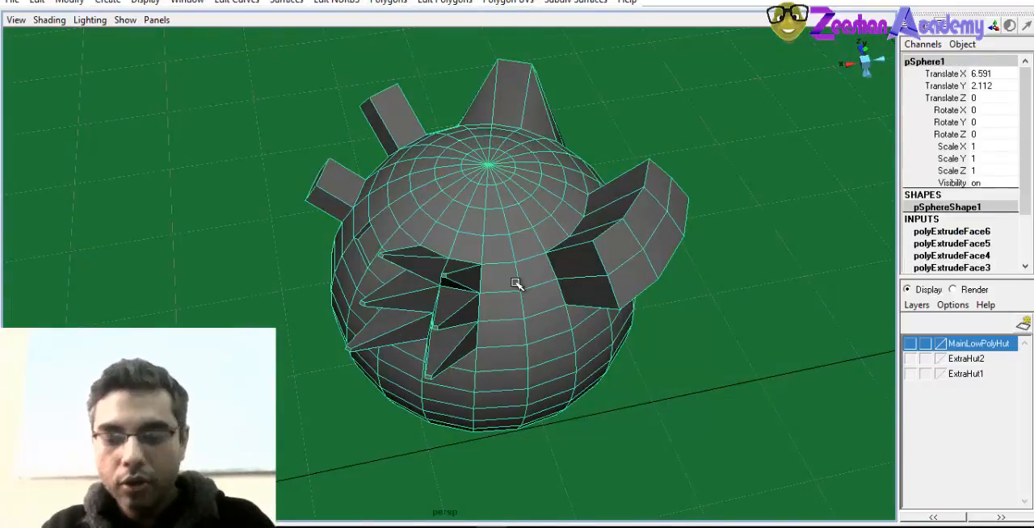
pyautogui.press('Delete')
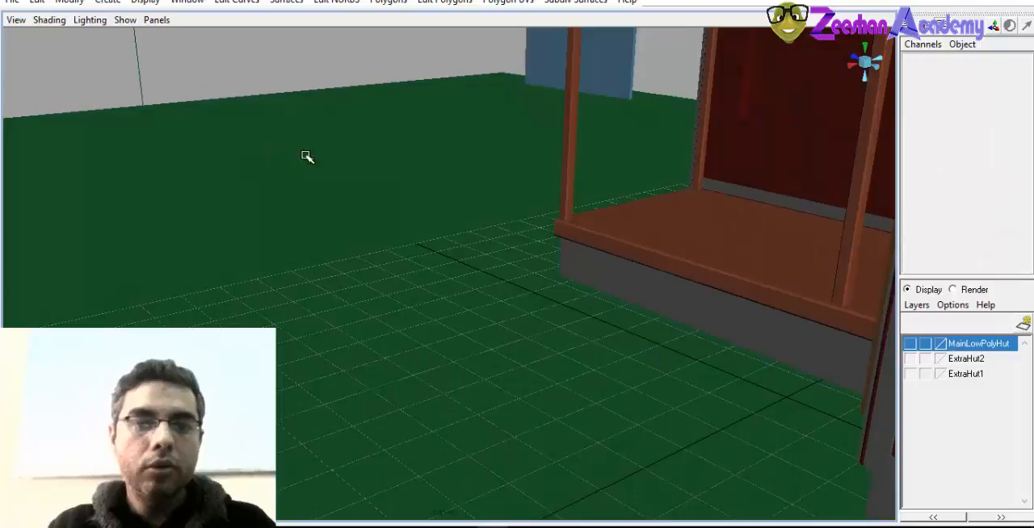
# Examine the recessed window opening in the red wall behind the porch and the separate blue window panel
pyautogui.keyDown('alt'); pyautogui.moveTo(479, 247); pyautogui.dragTo(552, 244); pyautogui.keyUp('alt')
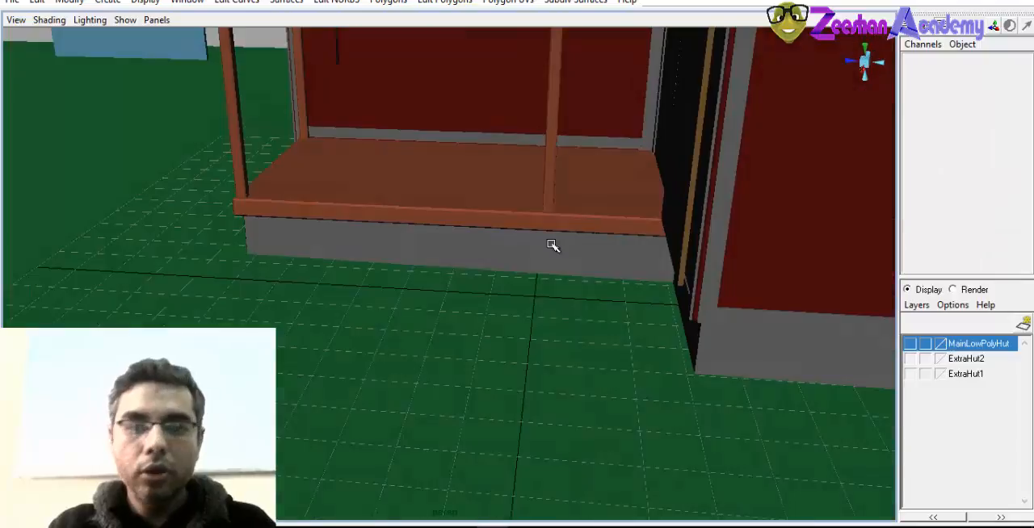
pyautogui.click(495, 137)
pyautogui.keyDown('alt'); pyautogui.moveTo(418, 187); pyautogui.dragTo(295, 201); pyautogui.keyUp('alt')
pyautogui.scroll(-5, 390, 206)
pyautogui.keyDown('alt'); pyautogui.moveTo(390, 205); pyautogui.dragTo(621, 298, button='right'); pyautogui.keyUp('alt')
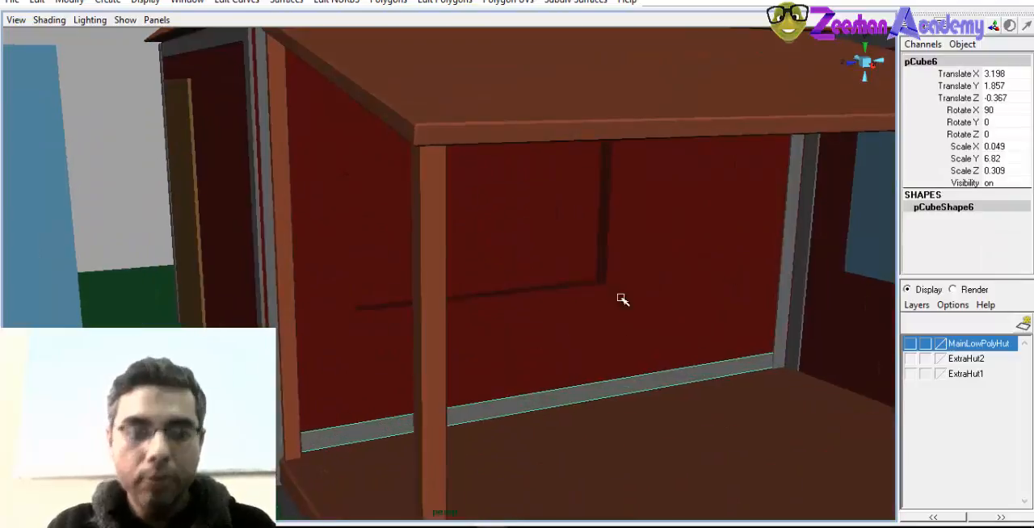
pyautogui.keyDown('alt'); pyautogui.moveTo(621, 298); pyautogui.dragTo(526, 196); pyautogui.keyUp('alt')
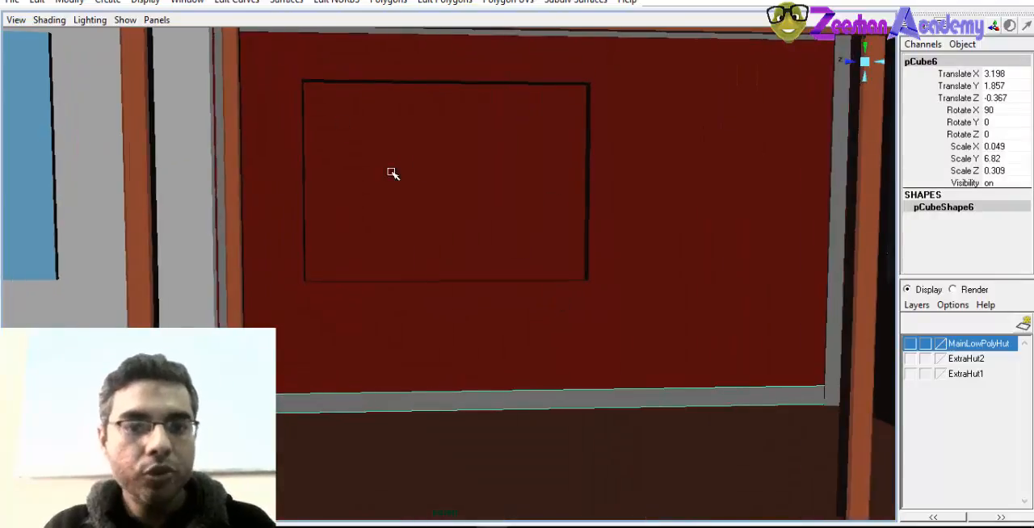
pyautogui.keyDown('alt'); pyautogui.moveTo(411, 235); pyautogui.dragTo(359, 241); pyautogui.keyUp('alt')
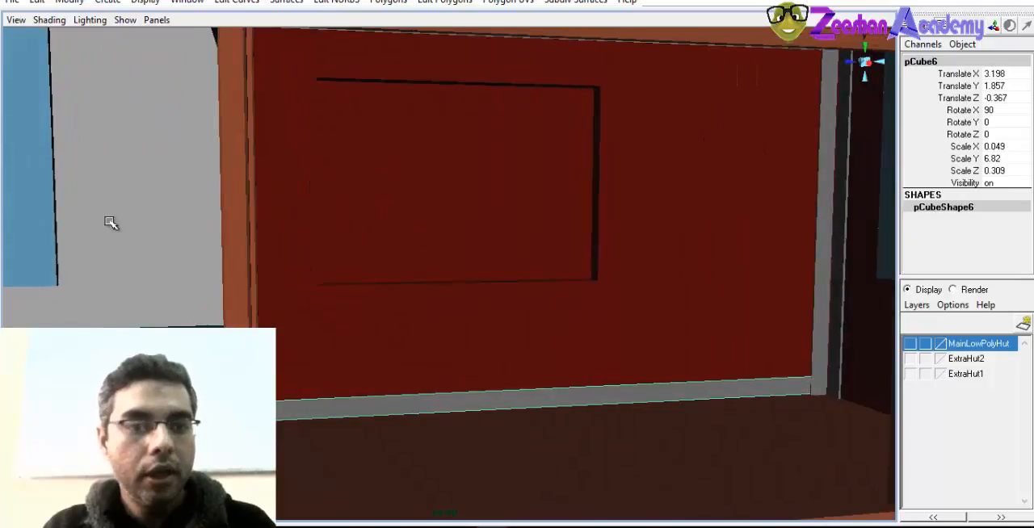
pyautogui.click(54, 233)
pyautogui.keyDown('alt'); pyautogui.moveTo(54, 232); pyautogui.dragTo(302, 281); pyautogui.keyUp('alt')
pyautogui.keyDown('alt'); pyautogui.moveTo(621, 259); pyautogui.dragTo(493, 269); pyautogui.keyUp('alt')
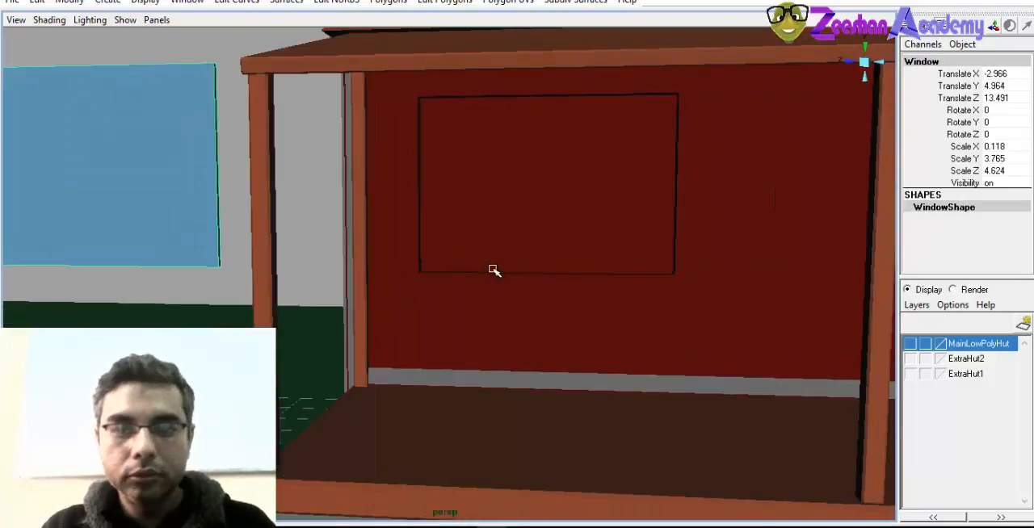
pyautogui.scroll(-2, 648, 305)
pyautogui.keyDown('alt'); pyautogui.moveTo(648, 305); pyautogui.dragTo(545, 309); pyautogui.keyUp('alt')
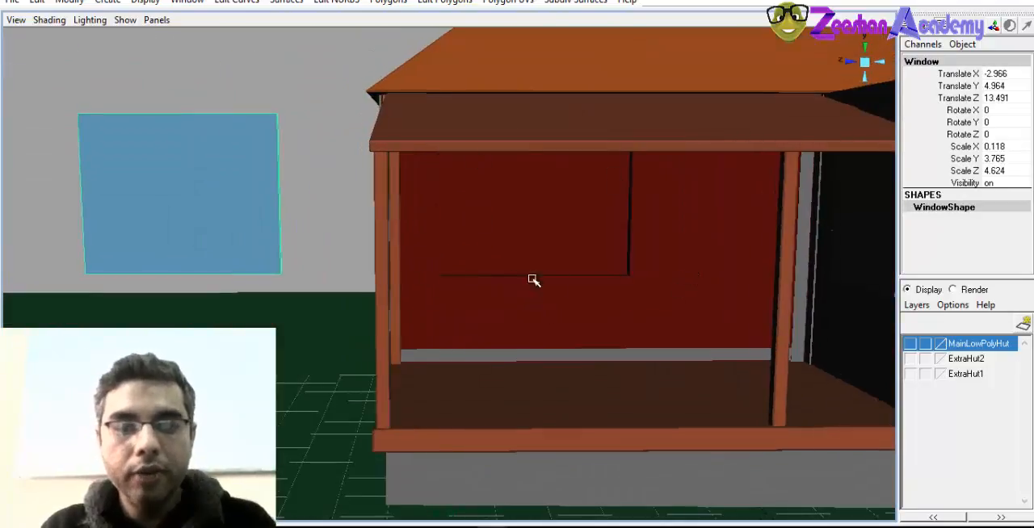
# Select the hut walls object around the recessed window opening behind the porch
pyautogui.click(485, 320)
pyautogui.scroll(1, 508, 323)
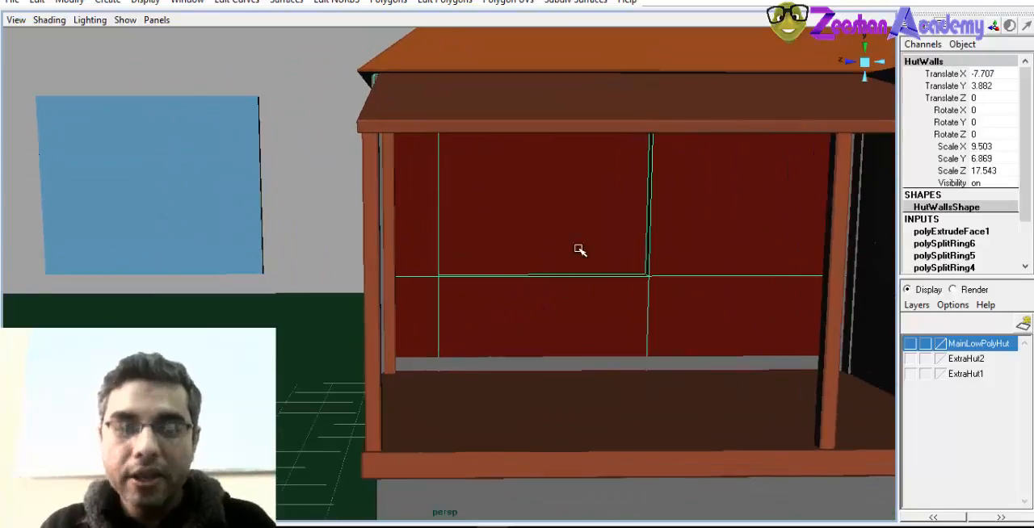
pyautogui.keyDown('alt'); pyautogui.moveTo(495, 192); pyautogui.dragTo(497, 223, button='middle'); pyautogui.keyUp('alt')
pyautogui.keyDown('alt'); pyautogui.moveTo(497, 223); pyautogui.dragTo(546, 221, button='right'); pyautogui.keyUp('alt')
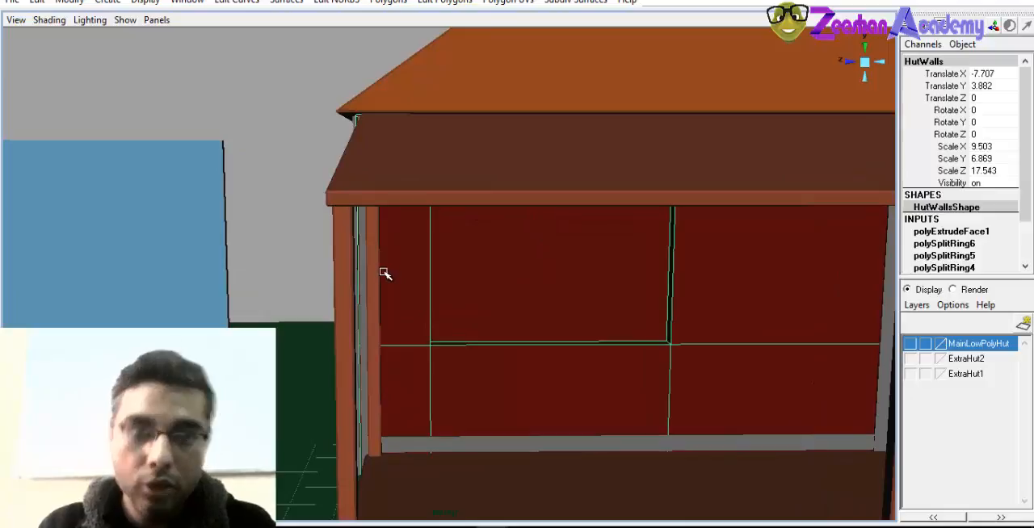
# Create a polygon cube in front of the hut's porch
pyautogui.keyDown('alt'); pyautogui.moveTo(579, 172); pyautogui.dragTo(570, 187, button='middle'); pyautogui.keyUp('alt')
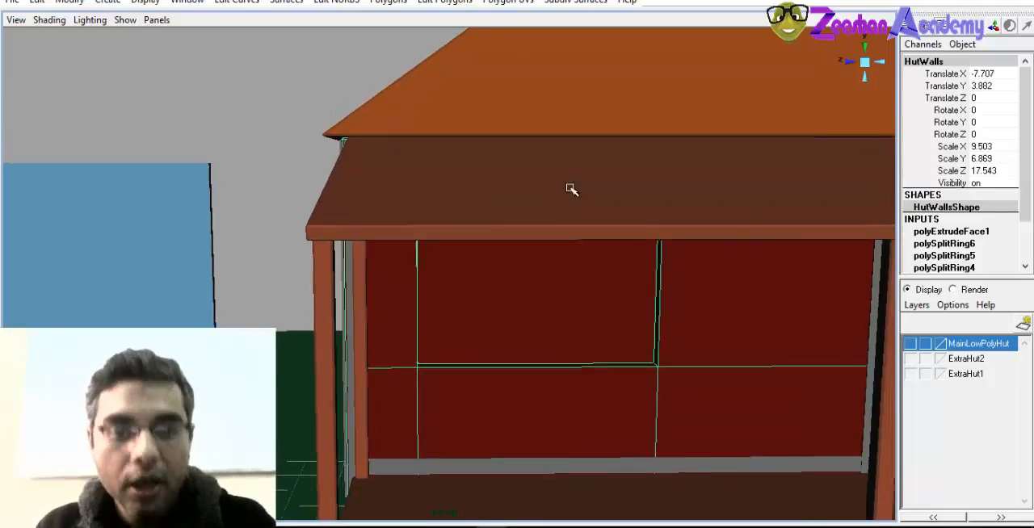
pyautogui.keyDown('alt'); pyautogui.moveTo(477, 236); pyautogui.dragTo(442, 196); pyautogui.keyUp('alt')
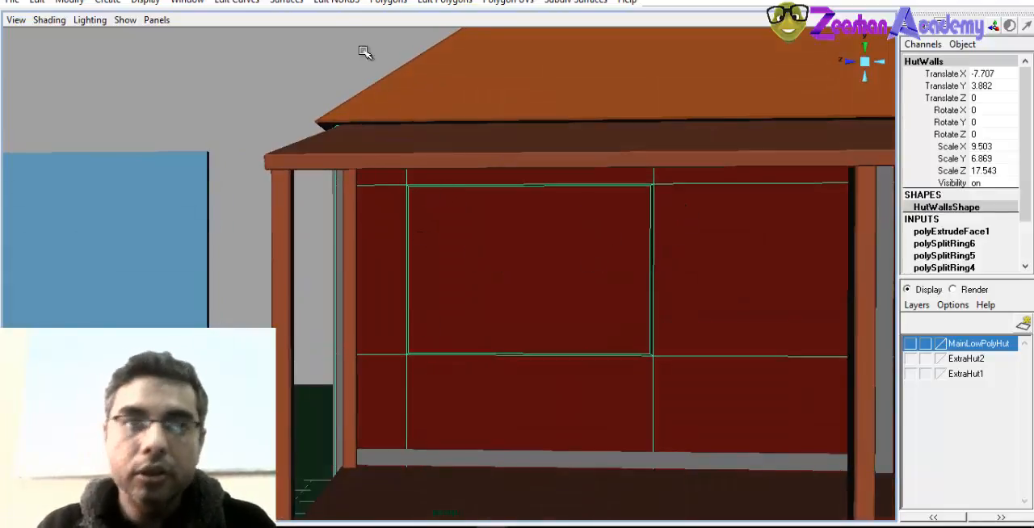
pyautogui.keyDown('alt'); pyautogui.moveTo(585, 228); pyautogui.dragTo(339, 186, button='right'); pyautogui.keyUp('alt')
pyautogui.keyDown('alt'); pyautogui.moveTo(340, 187); pyautogui.dragTo(366, 265); pyautogui.keyUp('alt')
pyautogui.keyDown('alt'); pyautogui.moveTo(388, 275); pyautogui.dragTo(521, 315, button='right'); pyautogui.keyUp('alt')
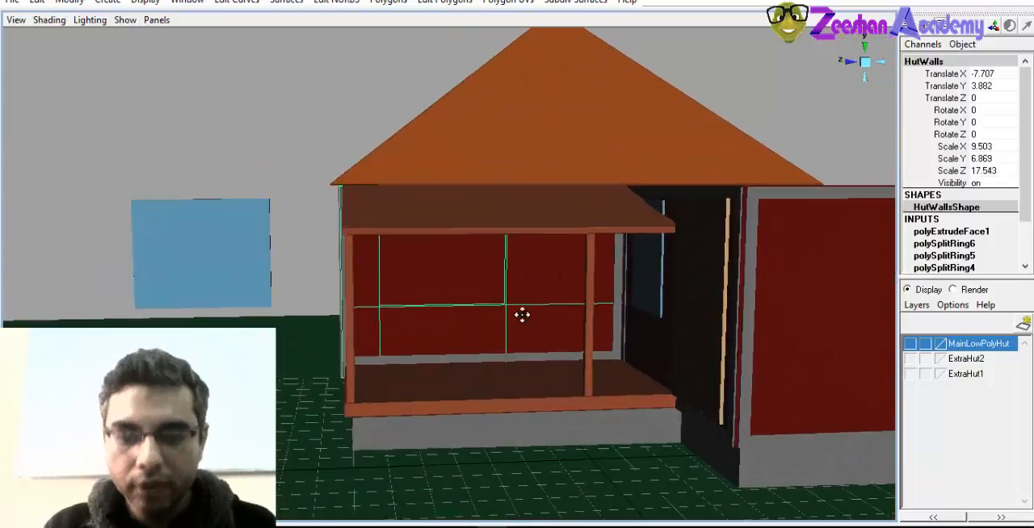
pyautogui.keyDown('alt'); pyautogui.moveTo(522, 314); pyautogui.dragTo(408, 230, button='middle'); pyautogui.keyUp('alt')
pyautogui.click(108, 0)
pyautogui.moveTo(185, 37)
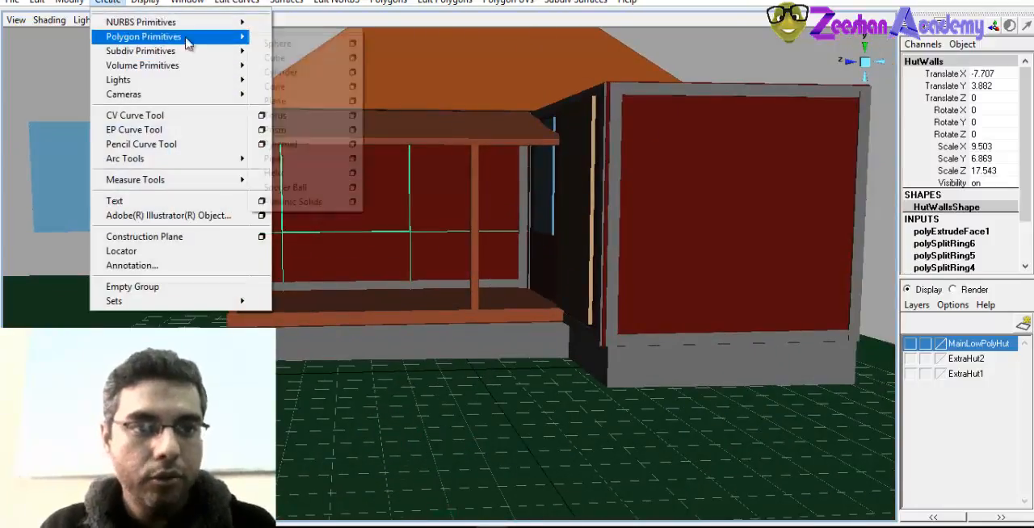
pyautogui.click(292, 62)
pyautogui.press('w')
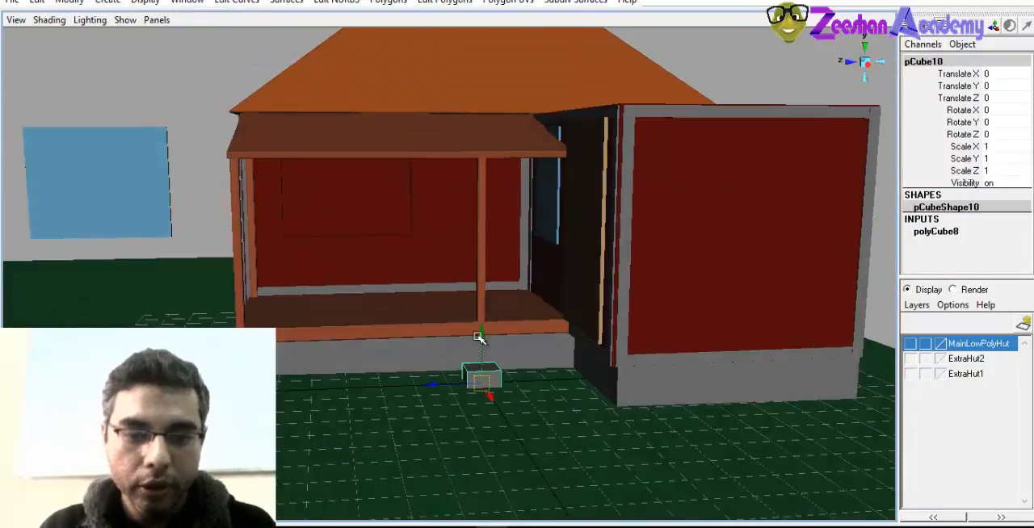
# Move the cube out in front of the porch to about X 0.75, Y 4.93, Z 4.45
pyautogui.moveTo(480, 340); pyautogui.dragTo(400, 182)
pyautogui.moveTo(416, 212); pyautogui.dragTo(226, 219)
pyautogui.keyDown('alt'); pyautogui.moveTo(226, 219); pyautogui.dragTo(381, 317, button='right'); pyautogui.keyUp('alt')
pyautogui.press('f')
pyautogui.keyDown('alt'); pyautogui.moveTo(381, 317); pyautogui.dragTo(525, 327); pyautogui.keyUp('alt')
pyautogui.keyDown('alt'); pyautogui.moveTo(525, 327); pyautogui.dragTo(450, 289, button='right'); pyautogui.keyUp('alt')
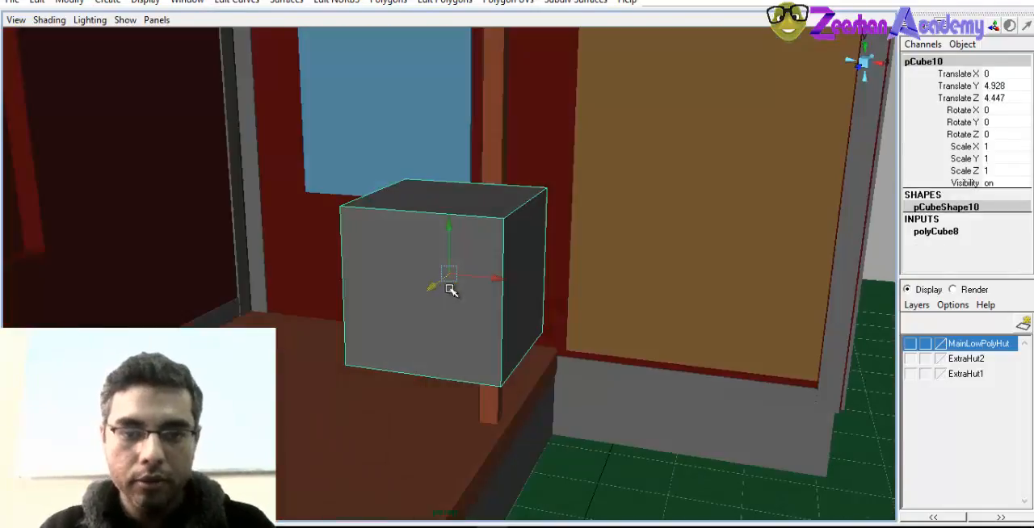
pyautogui.keyDown('alt'); pyautogui.moveTo(642, 324); pyautogui.dragTo(363, 296, button='right'); pyautogui.keyUp('alt')
pyautogui.moveTo(480, 276); pyautogui.dragTo(399, 288)
# Scale the cube into a tall thin upright of about X 0.059, Y 3.533, Z 0.242
pyautogui.press('r')
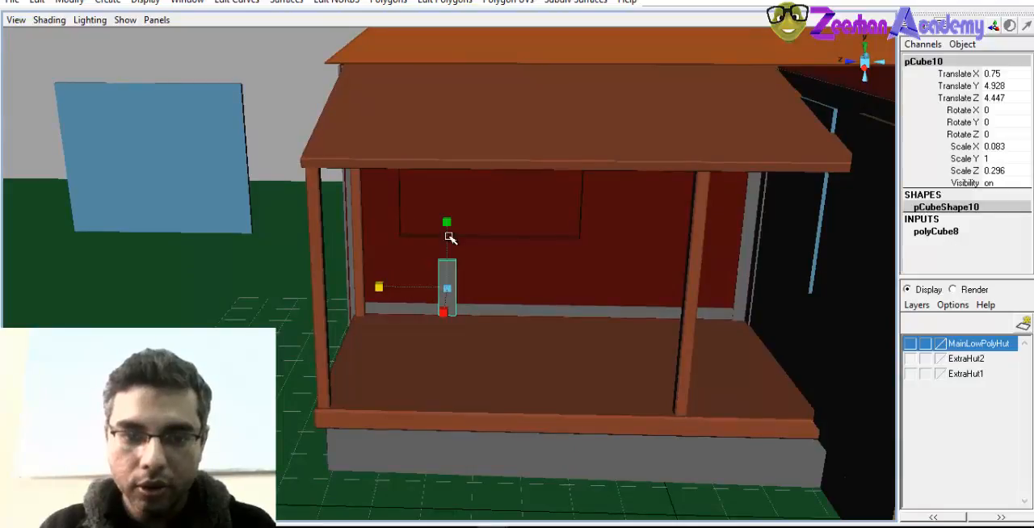
pyautogui.moveTo(450, 237); pyautogui.dragTo(440, 45)
pyautogui.keyDown('alt'); pyautogui.moveTo(422, 265); pyautogui.dragTo(447, 315); pyautogui.keyUp('alt')
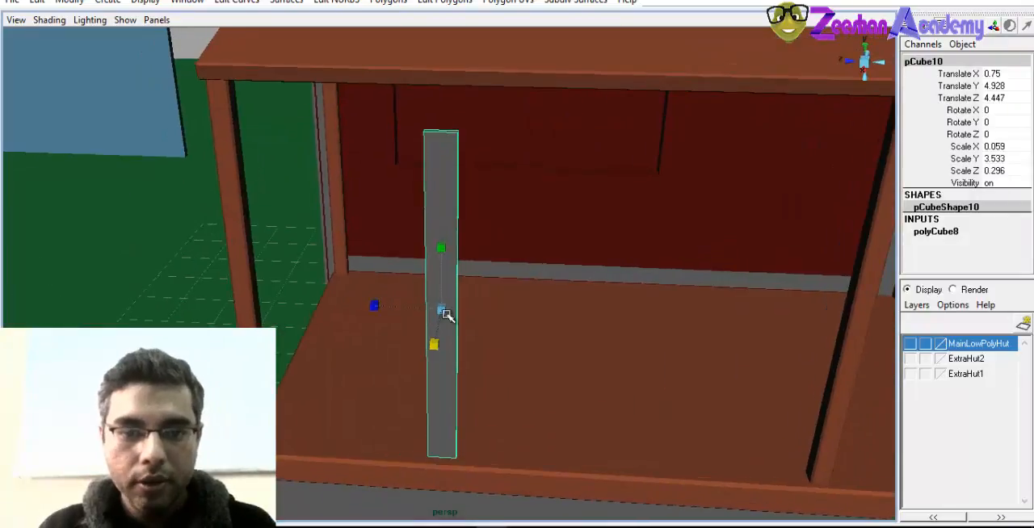
pyautogui.moveTo(373, 311); pyautogui.dragTo(400, 311)
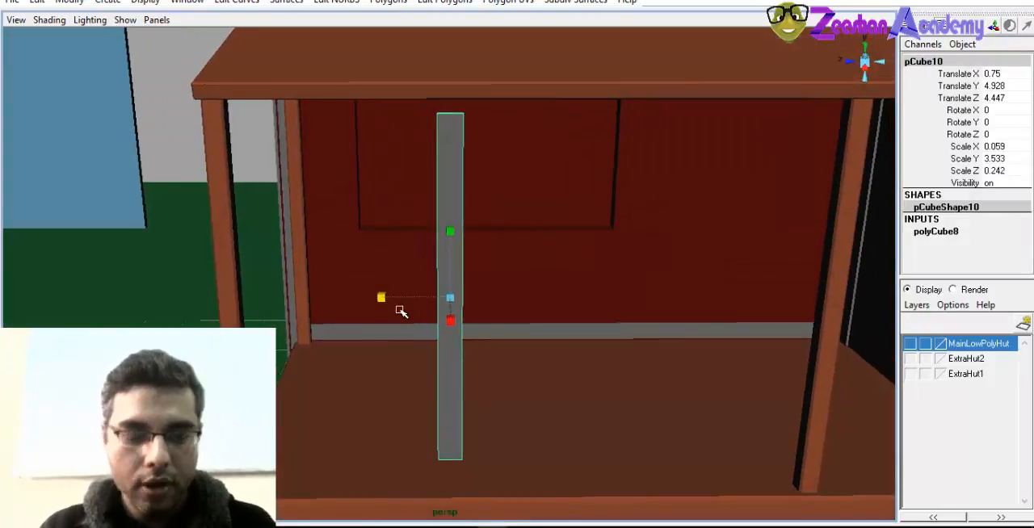
# Duplicate the upright and move the copy along Z to about 3.007 as the frame's second side
pyautogui.hotkey('ctrl', 'd')
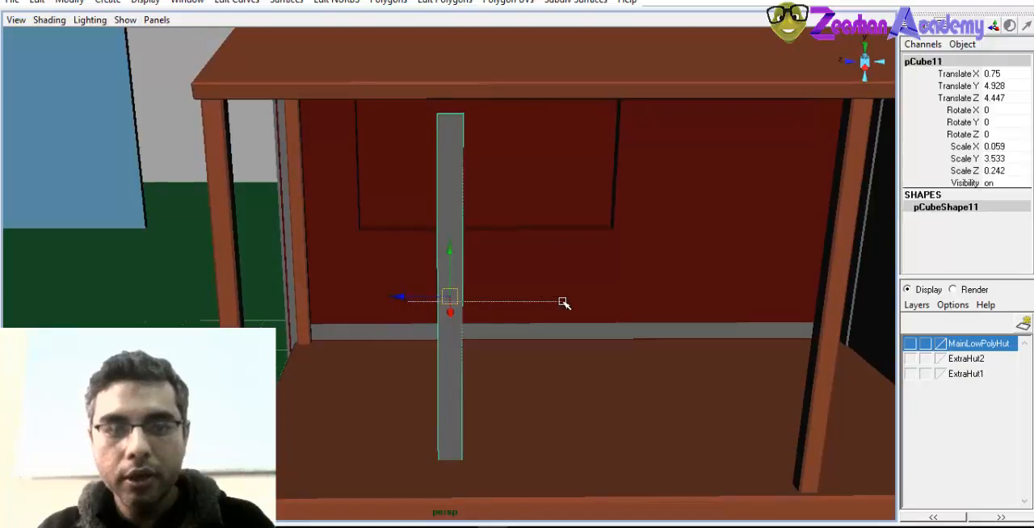
pyautogui.keyDown('alt'); pyautogui.moveTo(450, 300); pyautogui.dragTo(353, 318); pyautogui.keyUp('alt')
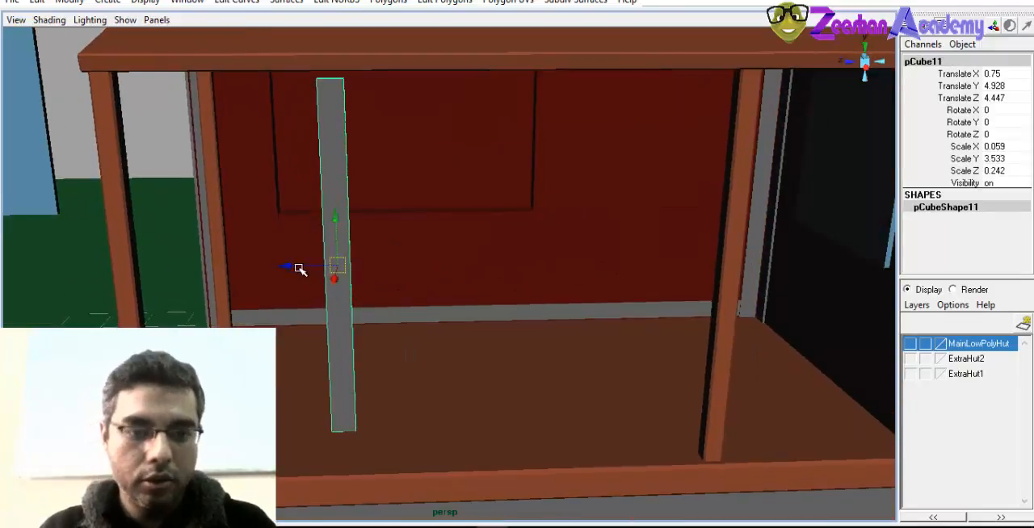
pyautogui.moveTo(299, 269); pyautogui.dragTo(433, 270)
pyautogui.keyDown('alt'); pyautogui.moveTo(434, 269); pyautogui.dragTo(447, 302, button='right'); pyautogui.keyUp('alt')
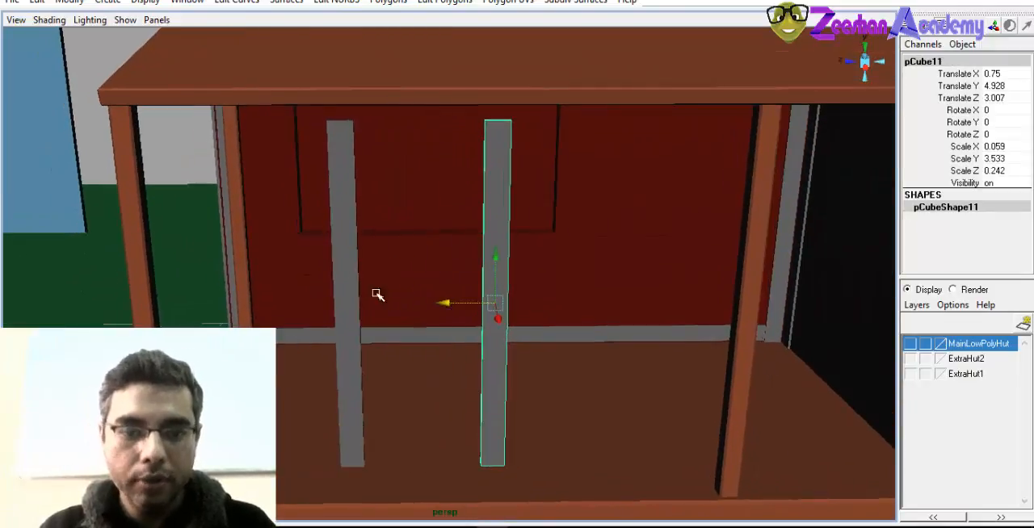
# Duplicate an upright, place the copy midway between the two at about Z 3.79, and set its X rotation to -90
pyautogui.press('r')
pyautogui.keyDown('alt'); pyautogui.moveTo(450, 293); pyautogui.dragTo(362, 320); pyautogui.keyUp('alt')
pyautogui.press('e')
pyautogui.moveTo(462, 267); pyautogui.dragTo(429, 268)
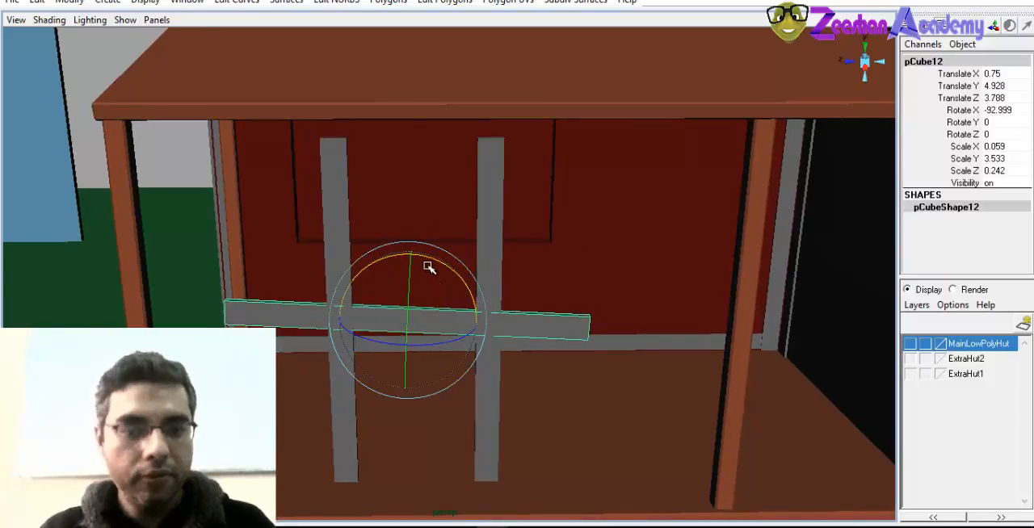
pyautogui.click(1001, 110)
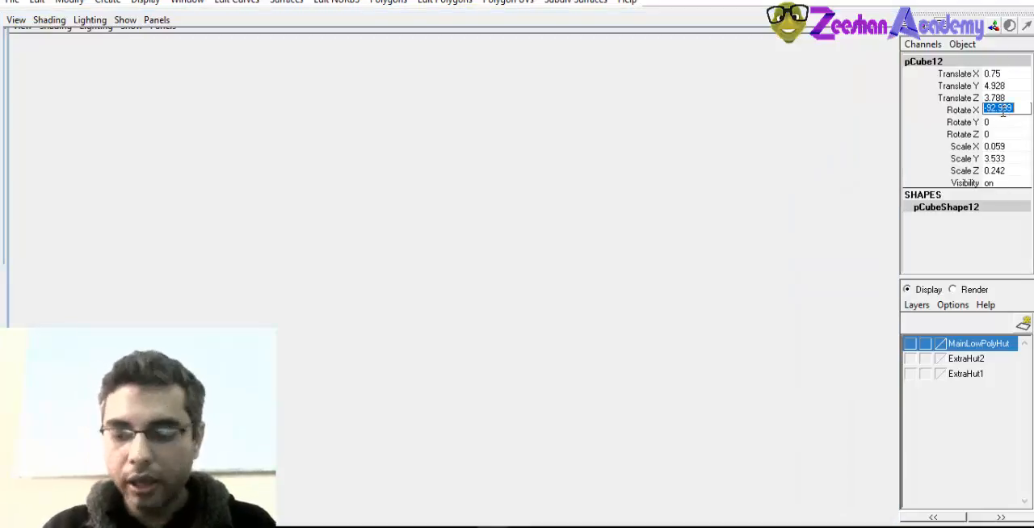
pyautogui.press('Return')
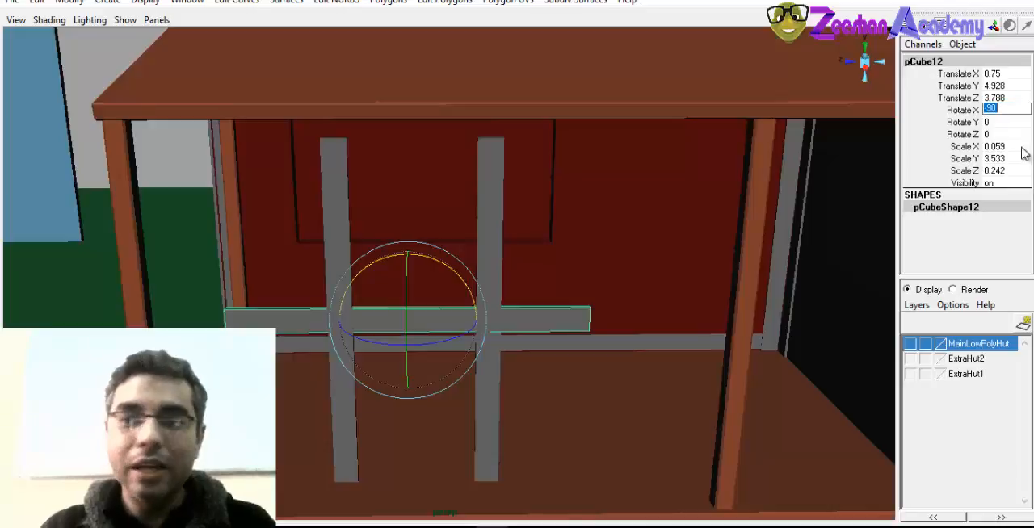
# Raise the horizontal bar to about Y 6.557 and shorten it to scale Y 1.489 as the frame's top rail
pyautogui.press('w')
pyautogui.moveTo(443, 330); pyautogui.dragTo(445, 160)
pyautogui.moveTo(520, 215); pyautogui.dragTo(473, 213)
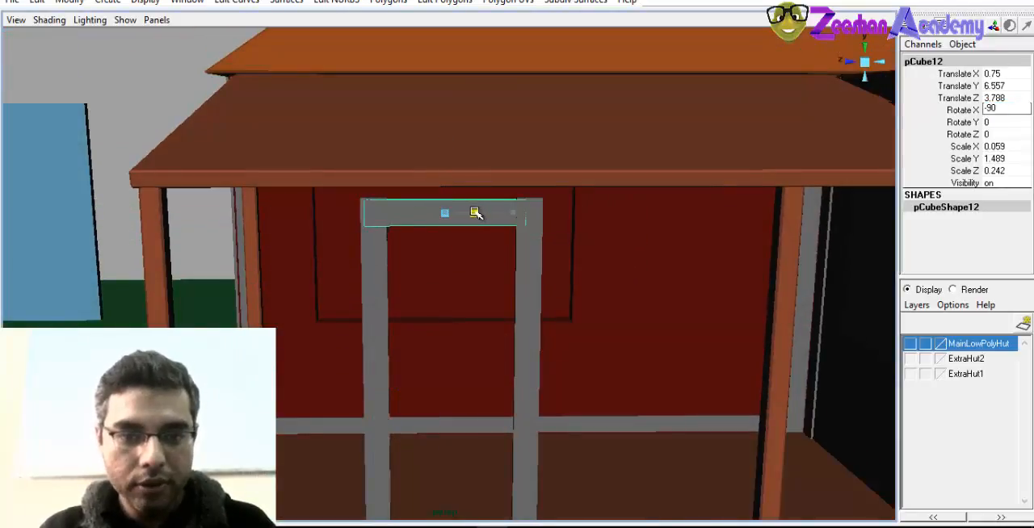
pyautogui.keyDown('alt'); pyautogui.moveTo(465, 288); pyautogui.dragTo(429, 302, button='right'); pyautogui.keyUp('alt')
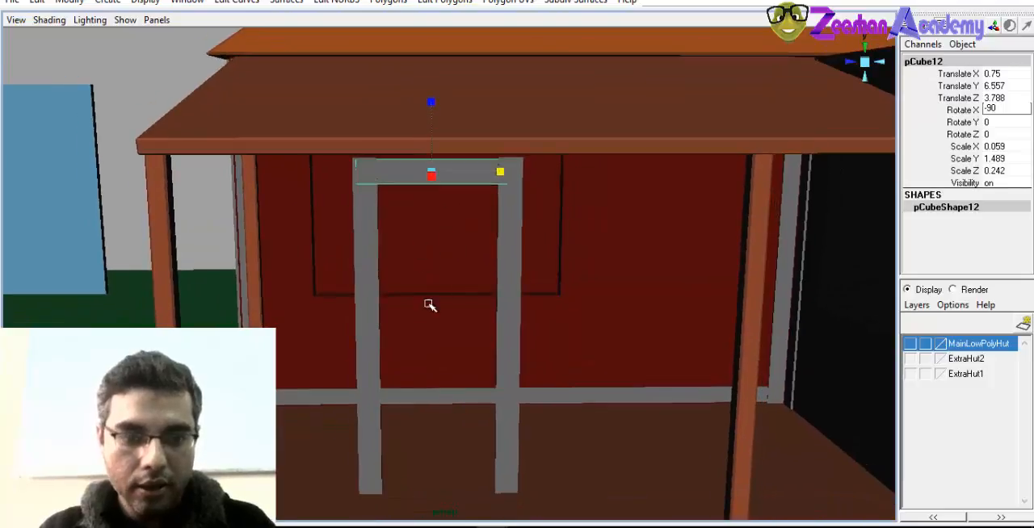
# Duplicate the top rail into a bottom rail at about Y 3.29 and a middle rail at about Y 4.96
pyautogui.hotkey('ctrl', 'd')
pyautogui.moveTo(435, 143); pyautogui.dragTo(519, 419)
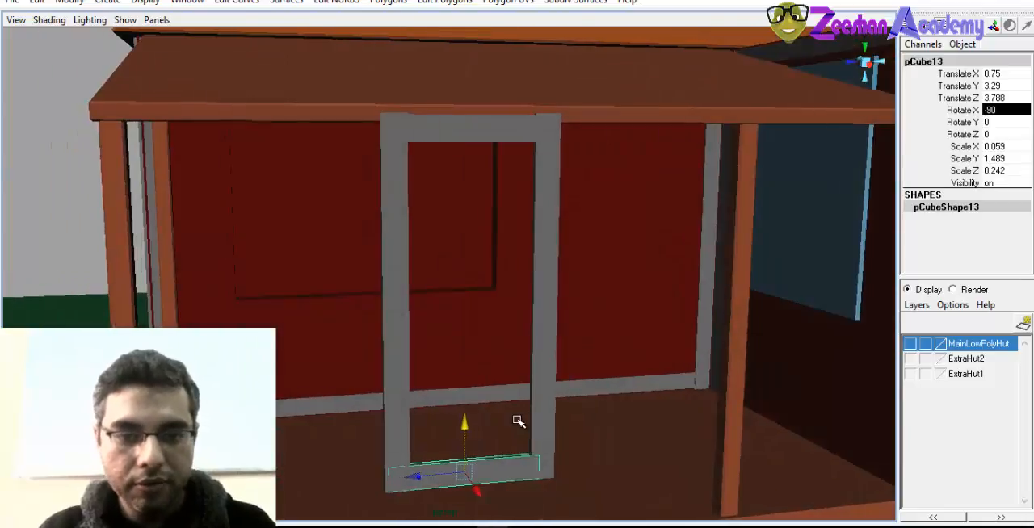
pyautogui.keyDown('alt'); pyautogui.moveTo(520, 420); pyautogui.dragTo(481, 391, button='right'); pyautogui.keyUp('alt')
pyautogui.moveTo(446, 404); pyautogui.dragTo(487, 382)
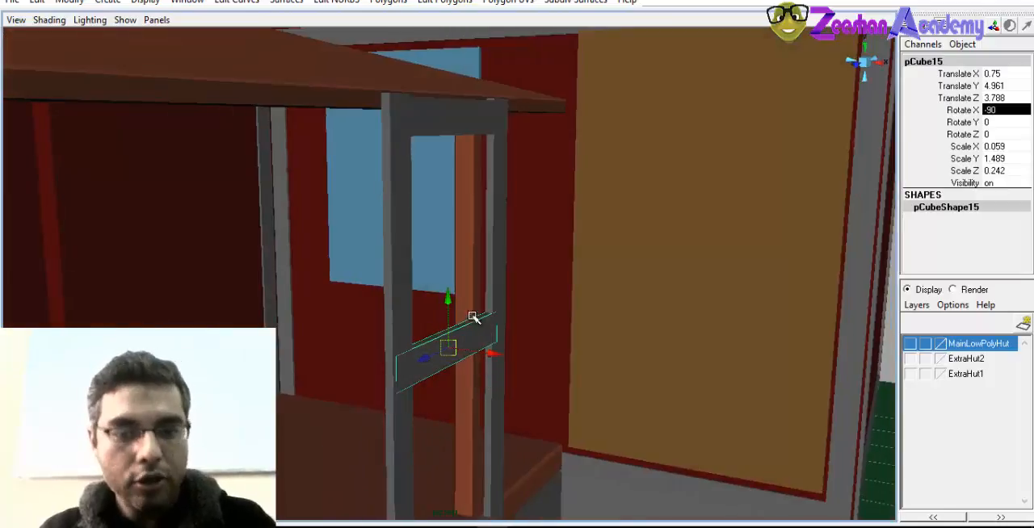
# Move the extra rail copy up to about Y 6.26 below the top rail, and try and undo a rotation of it
pyautogui.moveTo(449, 297); pyautogui.dragTo(433, 112)
pyautogui.keyDown('alt'); pyautogui.moveTo(381, 257); pyautogui.dragTo(532, 321); pyautogui.keyUp('alt')
pyautogui.press('e')
pyautogui.moveTo(520, 227); pyautogui.dragTo(487, 195)
pyautogui.hotkey('ctrl', 'z')
pyautogui.keyDown('alt'); pyautogui.moveTo(475, 245); pyautogui.dragTo(487, 290); pyautogui.keyUp('alt')
pyautogui.press('w')
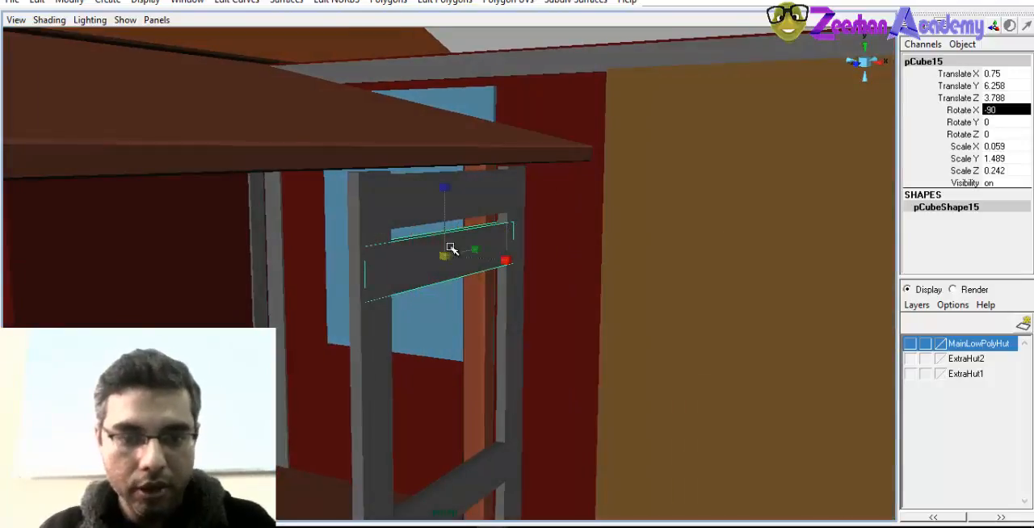
# Reduce the rail copy to a slat of about scale X 0.039, Z 0.121 and tilt it about 31.18 degrees in Z
pyautogui.moveTo(448, 188); pyautogui.dragTo(585, 327)
pyautogui.press('e')
pyautogui.press('w')
# Move the tilted slat to about X 0.777, Y 6.368 beneath the top rail
pyautogui.moveTo(554, 248); pyautogui.dragTo(563, 187)
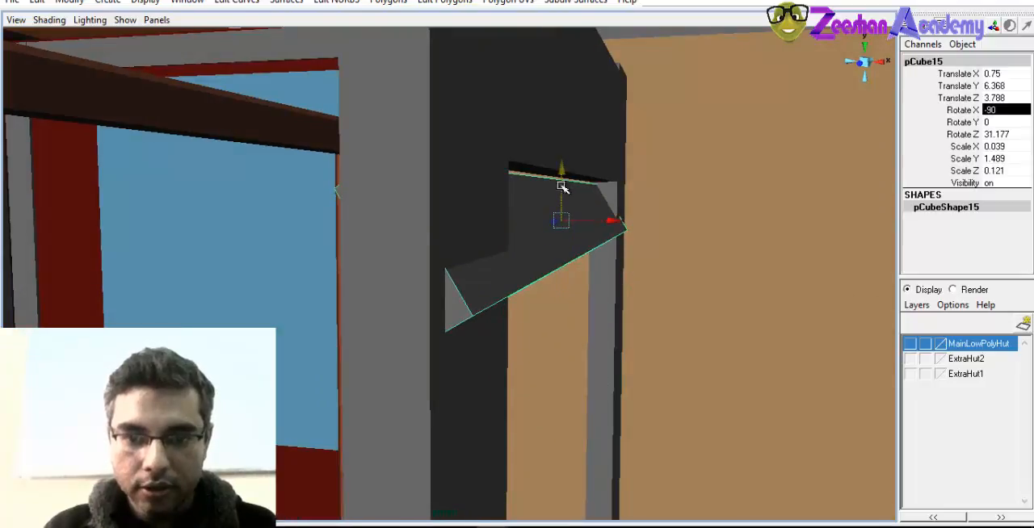
pyautogui.moveTo(613, 225); pyautogui.dragTo(375, 259)
pyautogui.keyDown('alt'); pyautogui.moveTo(412, 267); pyautogui.dragTo(352, 239); pyautogui.keyUp('alt')
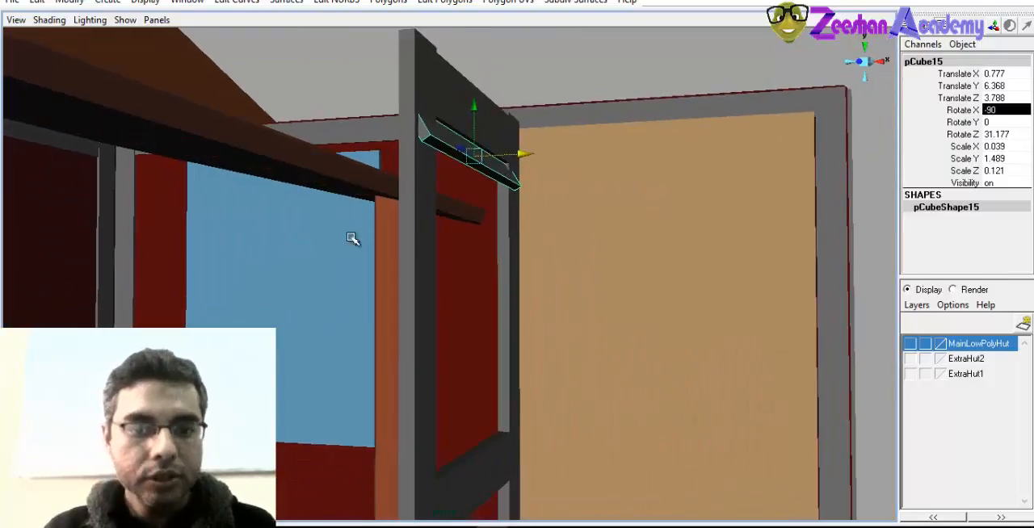
# Shorten the slat to about scale Y 1.119 and shift it to about Z 3.751 between the uprights
pyautogui.keyDown('alt'); pyautogui.moveTo(456, 232); pyautogui.dragTo(429, 231); pyautogui.keyUp('alt')
pyautogui.press('r')
pyautogui.moveTo(395, 175)
pyautogui.mouseDown()
pyautogui.moveTo(376, 175)
pyautogui.moveTo(401, 180)
pyautogui.mouseUp()
pyautogui.press('w')
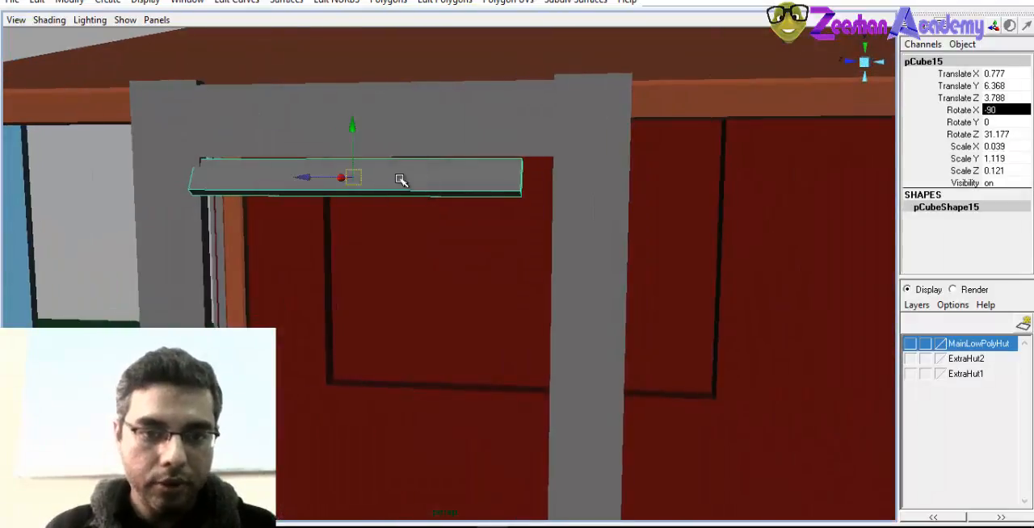
pyautogui.moveTo(315, 178); pyautogui.dragTo(401, 272)
pyautogui.moveTo(546, 217); pyautogui.dragTo(494, 213, button='right')
# Move the vertices at both ends of the slat so they meet the inner edges of the uprights
pyautogui.moveTo(584, 196); pyautogui.dragTo(643, 265)
pyautogui.moveTo(568, 223); pyautogui.dragTo(591, 220)
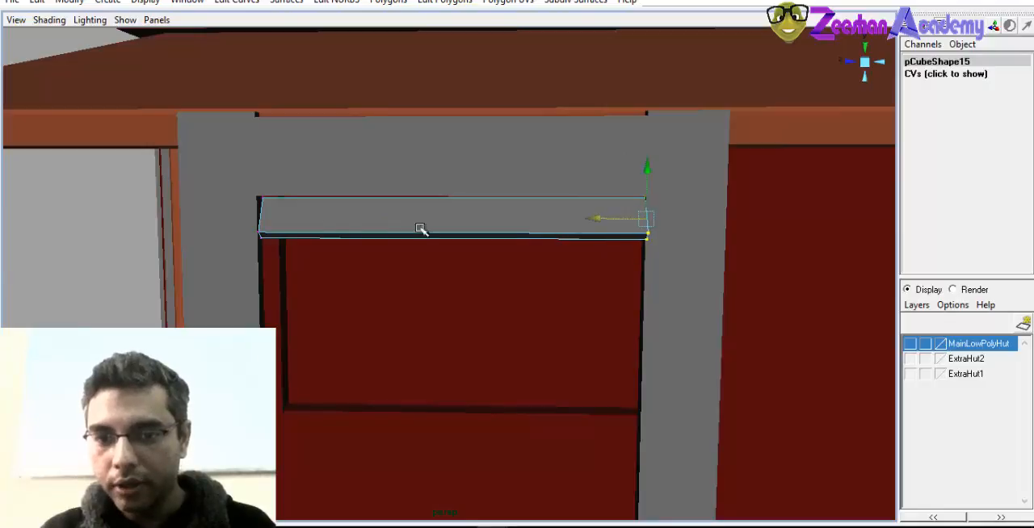
pyautogui.moveTo(272, 241); pyautogui.dragTo(246, 258)
pyautogui.keyDown('alt'); pyautogui.moveTo(248, 265); pyautogui.dragTo(294, 271); pyautogui.keyUp('alt')
pyautogui.moveTo(244, 220); pyautogui.dragTo(238, 220)
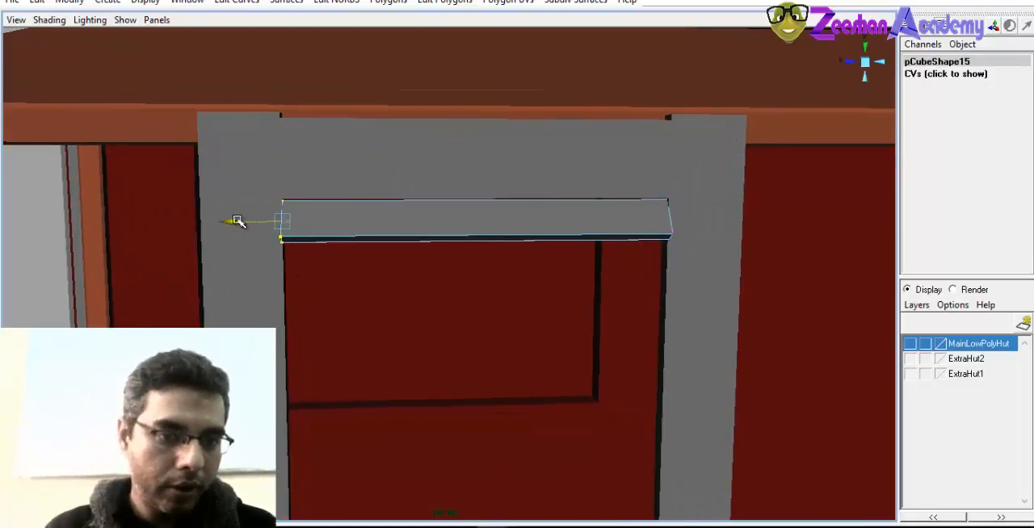
pyautogui.moveTo(394, 220); pyautogui.dragTo(432, 195, button='right')
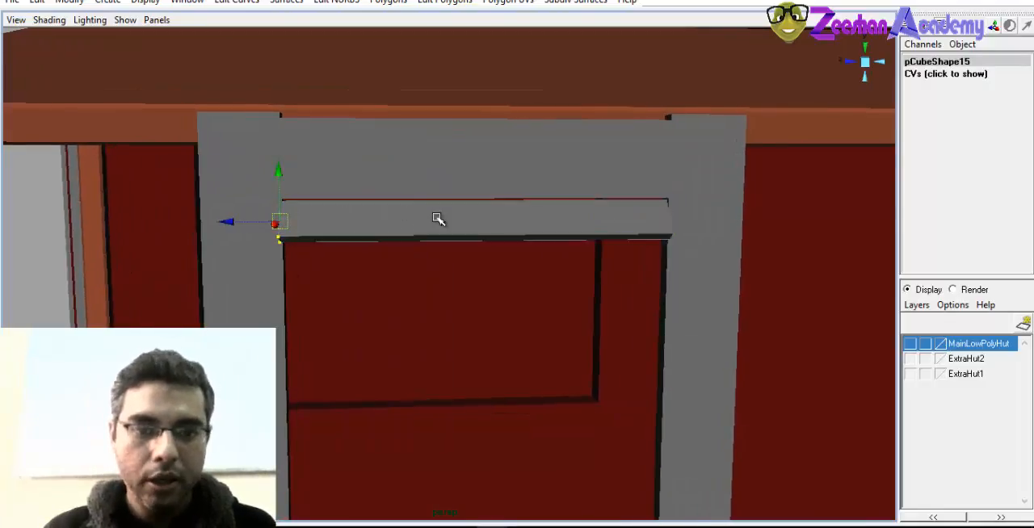
# Thin the slat to about scale X 0.019
pyautogui.keyDown('alt'); pyautogui.moveTo(438, 221); pyautogui.dragTo(651, 249); pyautogui.keyUp('alt')
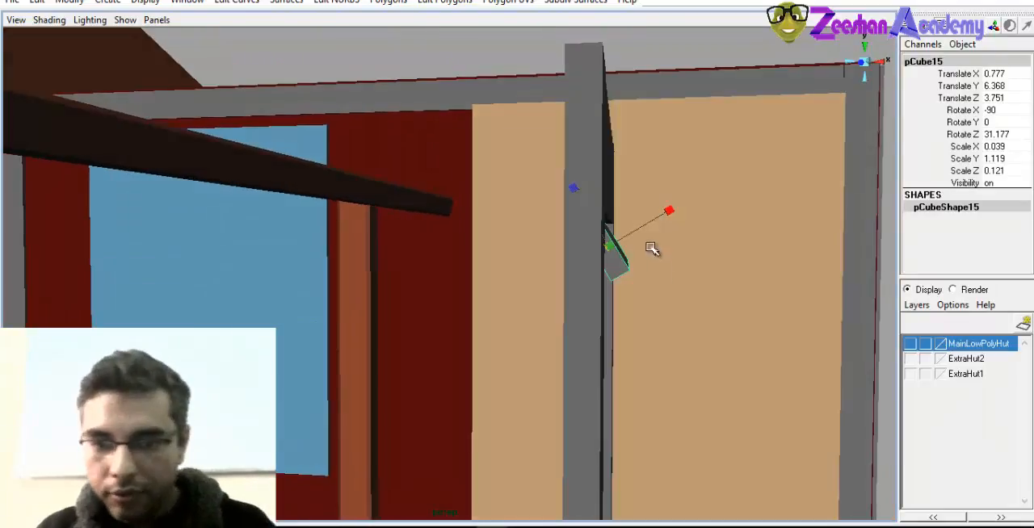
pyautogui.moveTo(671, 214); pyautogui.dragTo(644, 228)
pyautogui.keyDown('alt'); pyautogui.moveTo(579, 264); pyautogui.dragTo(422, 235); pyautogui.keyUp('alt')
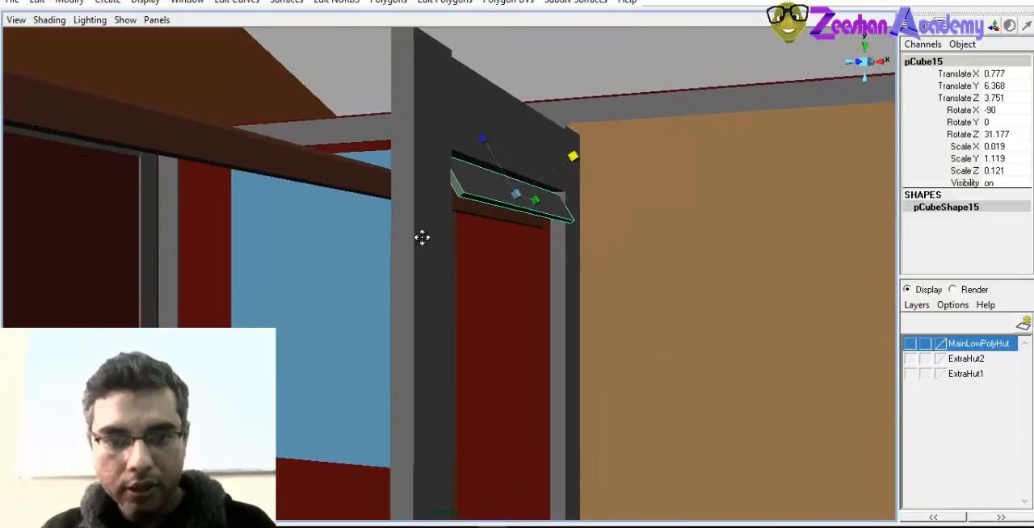
pyautogui.keyDown('alt'); pyautogui.moveTo(422, 235); pyautogui.dragTo(459, 187, button='middle'); pyautogui.keyUp('alt')
pyautogui.keyDown('alt'); pyautogui.moveTo(471, 333); pyautogui.dragTo(472, 325, button='right'); pyautogui.keyUp('alt')
# Try stacking several duplicates of the slat downward beneath the first one
pyautogui.press('w')
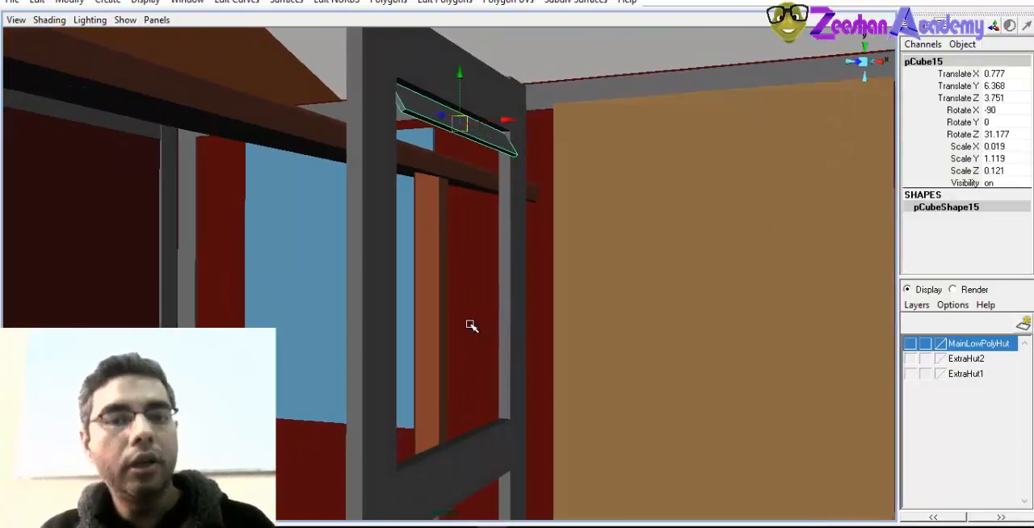
pyautogui.hotkey('ctrl', 'd')
pyautogui.moveTo(460, 79); pyautogui.dragTo(458, 134)
pyautogui.hotkey('ctrl', 'd')
pyautogui.hotkey('ctrl', 'd')
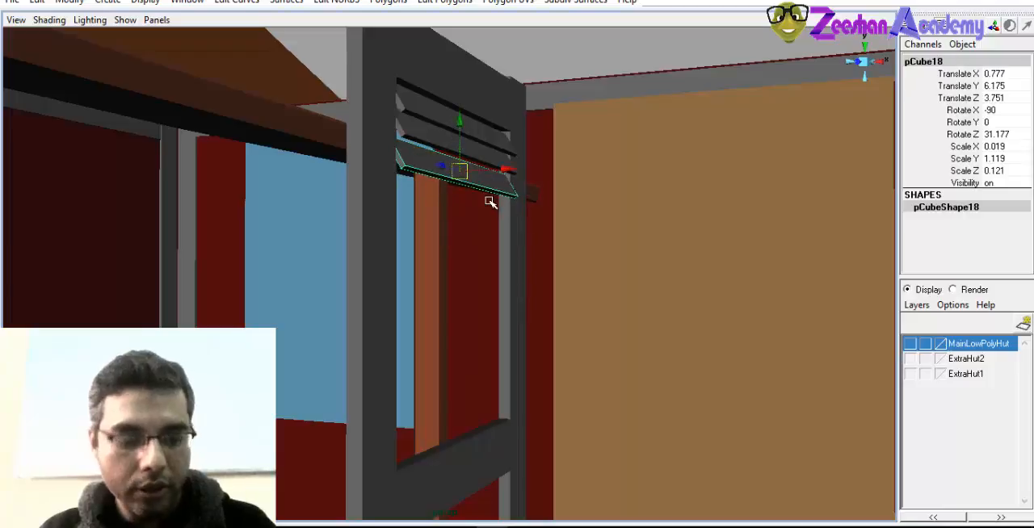
# Undo the stacked slat duplicates
pyautogui.hotkey('ctrl', 'z')
pyautogui.hotkey('ctrl', 'z')
pyautogui.hotkey('ctrl', 'z')
pyautogui.hotkey('ctrl', 'z')
pyautogui.keyDown('alt'); pyautogui.moveTo(491, 223); pyautogui.dragTo(480, 236); pyautogui.keyUp('alt')
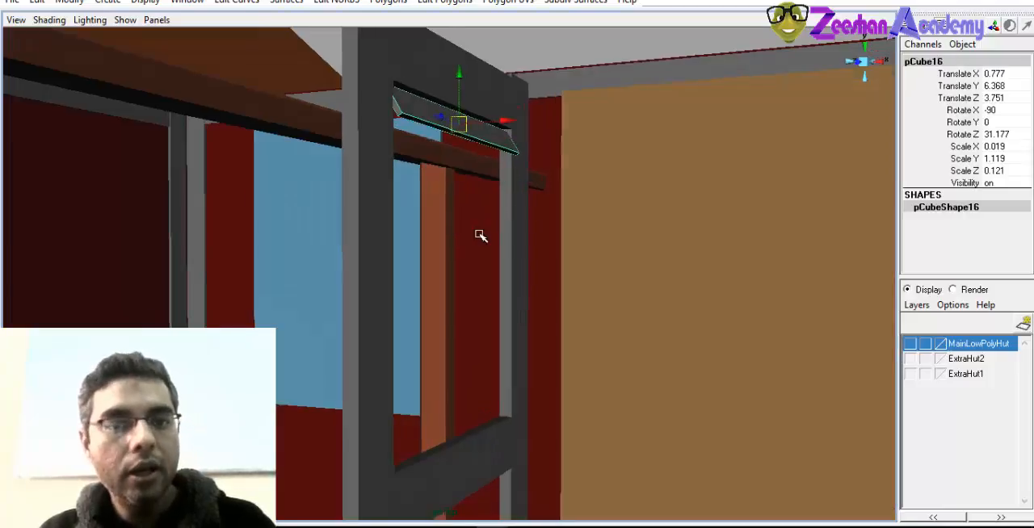
# Raise the original slat to about Y 6.372 and place a duplicate just below it at about Y 6.282
pyautogui.keyDown('alt'); pyautogui.moveTo(452, 154); pyautogui.dragTo(560, 262); pyautogui.keyUp('alt')
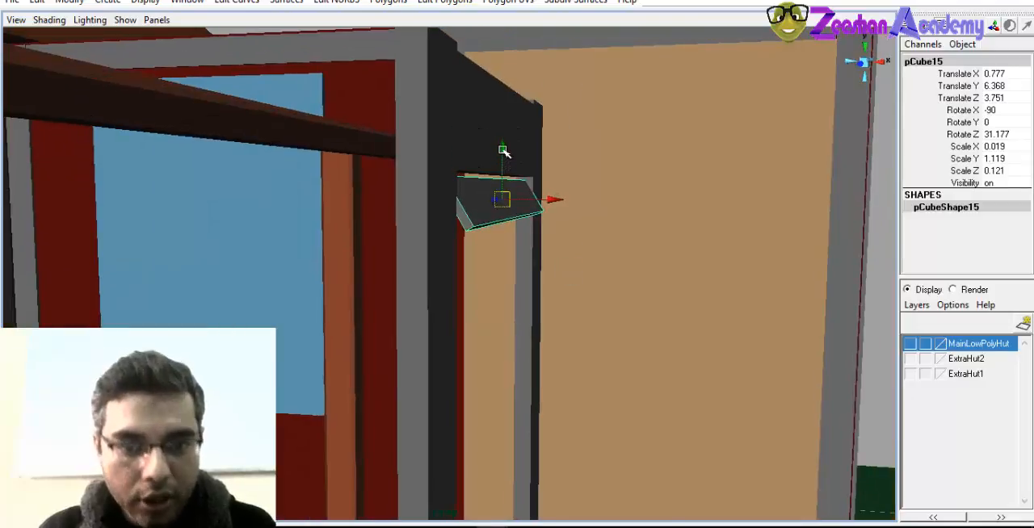
pyautogui.moveTo(502, 151); pyautogui.dragTo(505, 146)
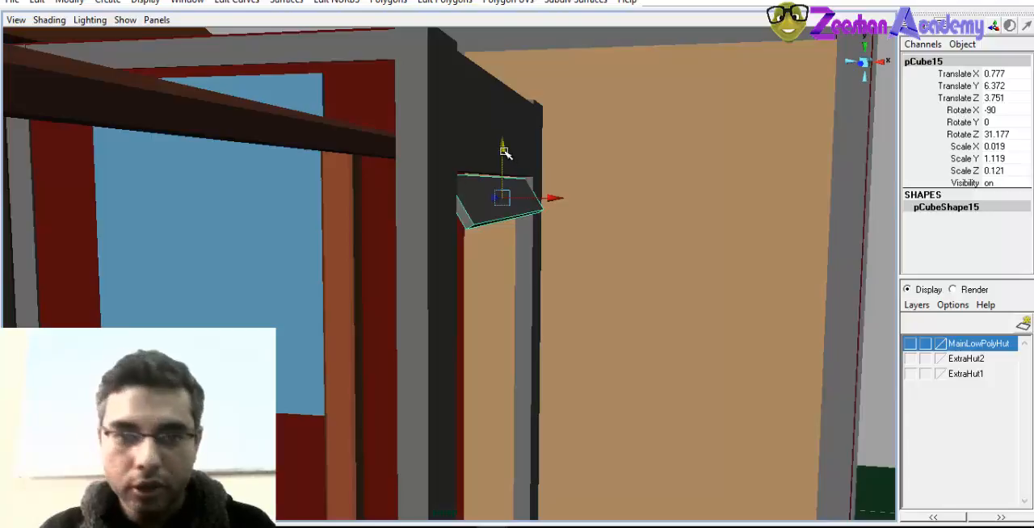
pyautogui.moveTo(504, 151); pyautogui.dragTo(508, 199)
pyautogui.keyDown('alt'); pyautogui.moveTo(485, 236); pyautogui.dragTo(479, 247); pyautogui.keyUp('alt')
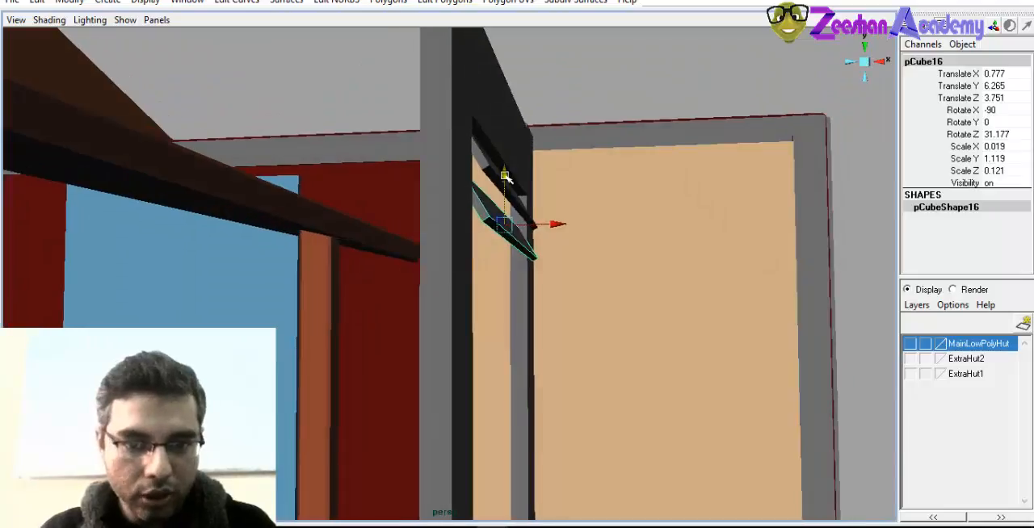
pyautogui.moveTo(505, 176); pyautogui.dragTo(503, 170)
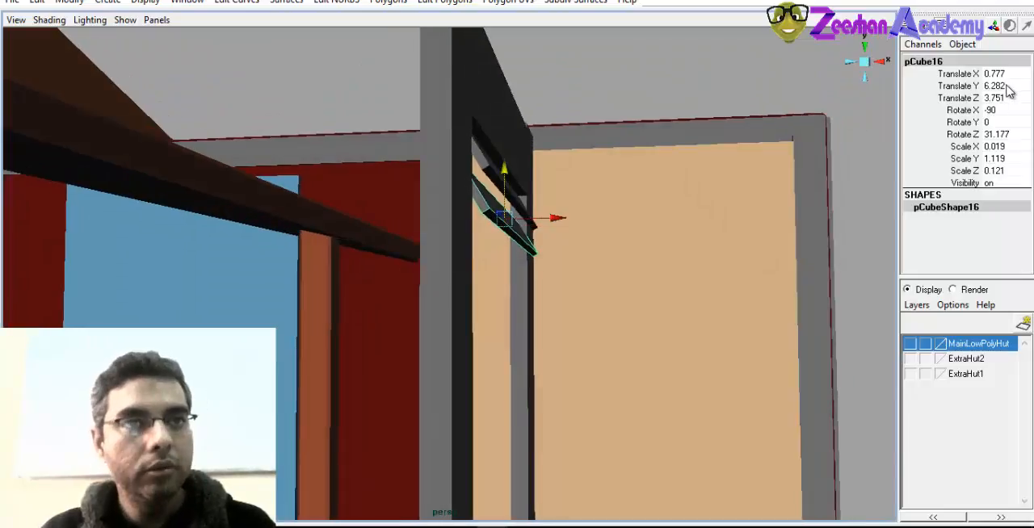
# Delete the duplicate slat below the original one
pyautogui.click(1009, 89)
pyautogui.keyDown('alt'); pyautogui.moveTo(840, 174); pyautogui.dragTo(779, 181); pyautogui.keyUp('alt')
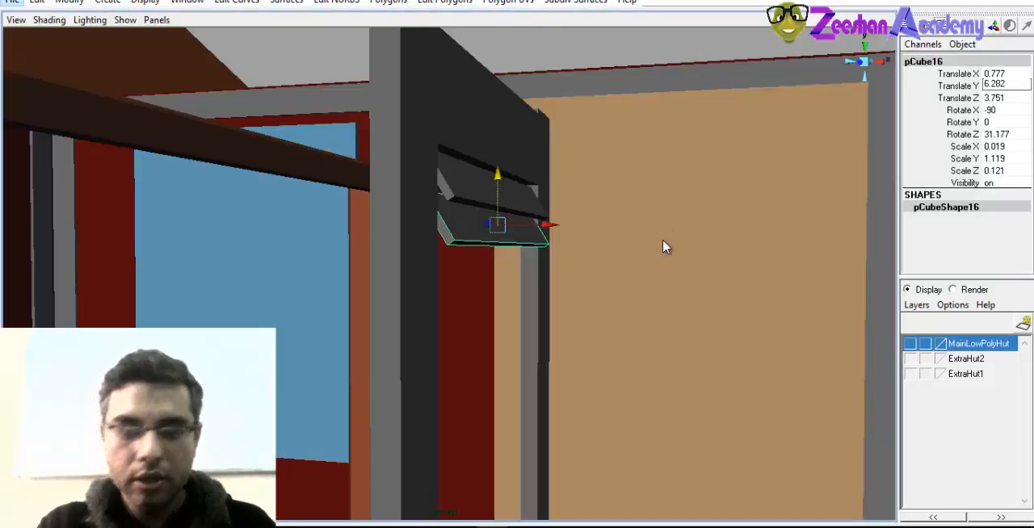
pyautogui.keyDown('alt'); pyautogui.moveTo(663, 248); pyautogui.dragTo(597, 259); pyautogui.keyUp('alt')
pyautogui.press('Delete')
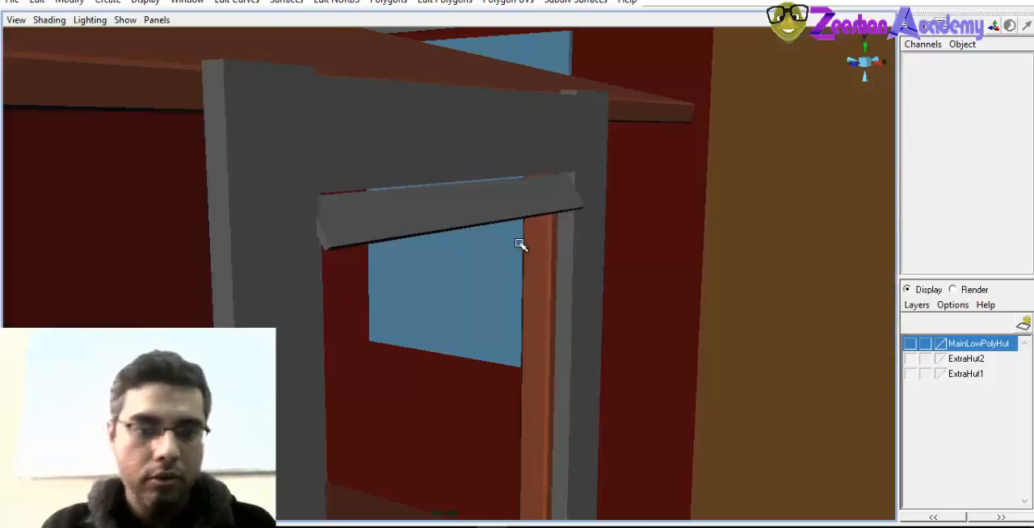
# Select the remaining slat and reset the Duplicate options to their defaults
pyautogui.click(471, 224)
pyautogui.click(72, 3)
pyautogui.moveTo(32, 5)
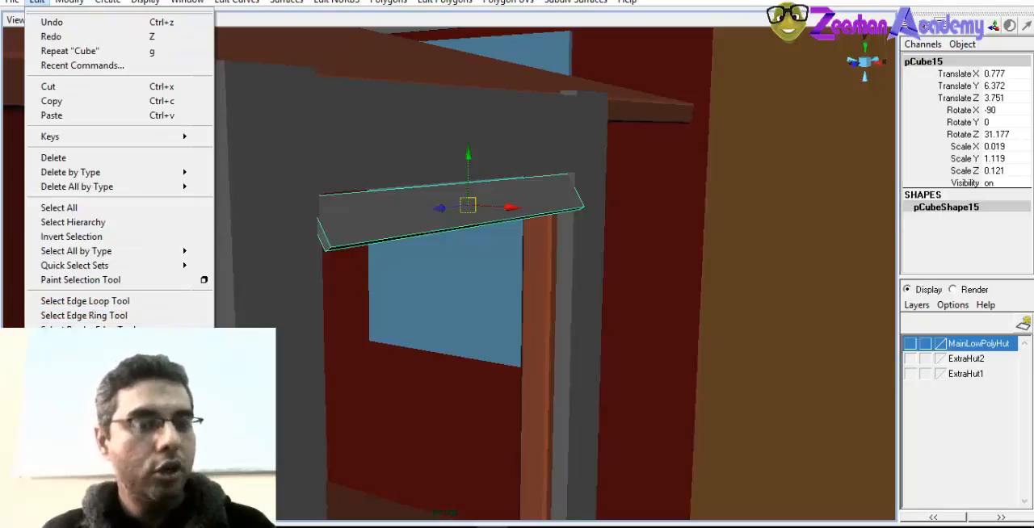
pyautogui.click(204, 350)
pyautogui.click(639, 149)
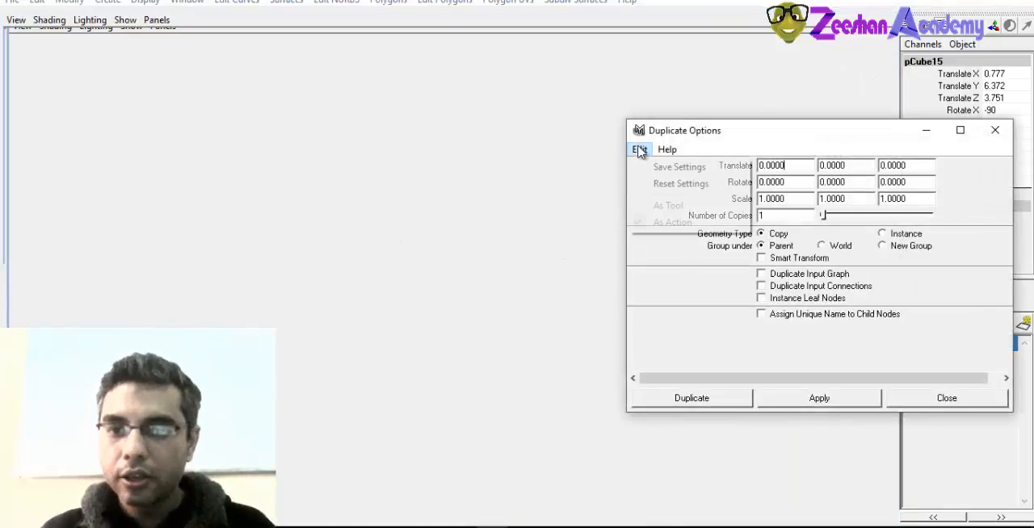
pyautogui.click(670, 182)
# Try duplicating the slat as 10 copies with a Y translate of -0.2, and undo the copies
pyautogui.keyDown('alt'); pyautogui.moveTo(411, 327); pyautogui.dragTo(323, 302, button='right'); pyautogui.keyUp('alt')
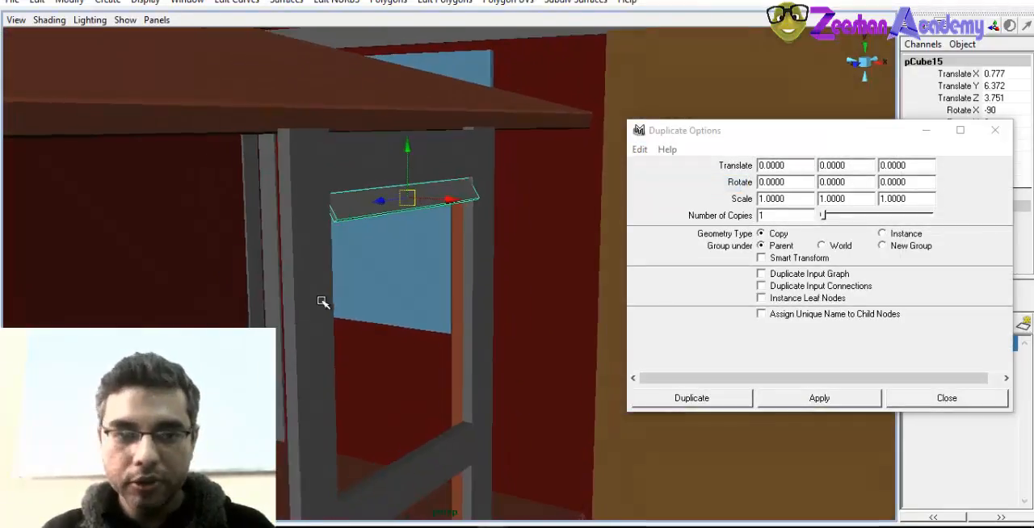
pyautogui.keyDown('alt'); pyautogui.moveTo(323, 302); pyautogui.dragTo(348, 283); pyautogui.keyUp('alt')
pyautogui.click(780, 217)
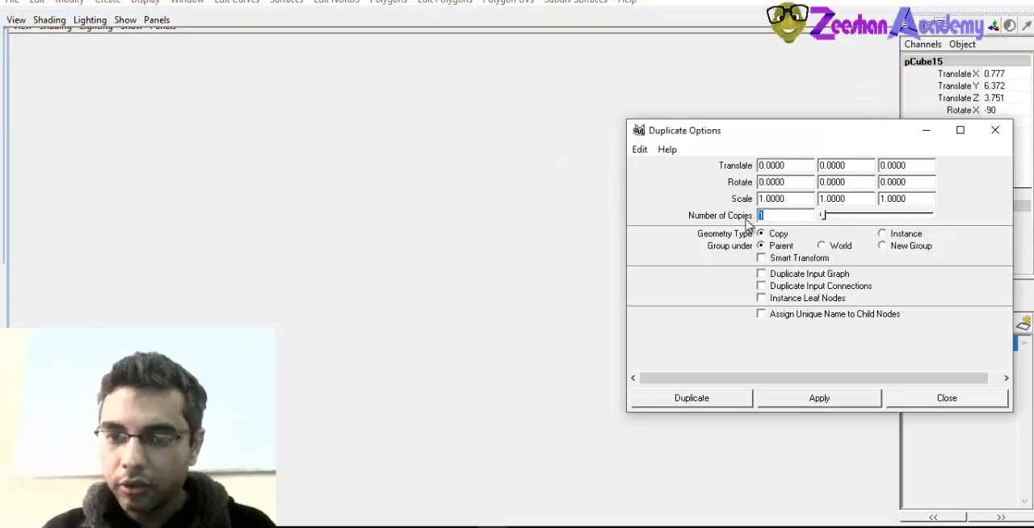
pyautogui.write('0')
pyautogui.press('Return')
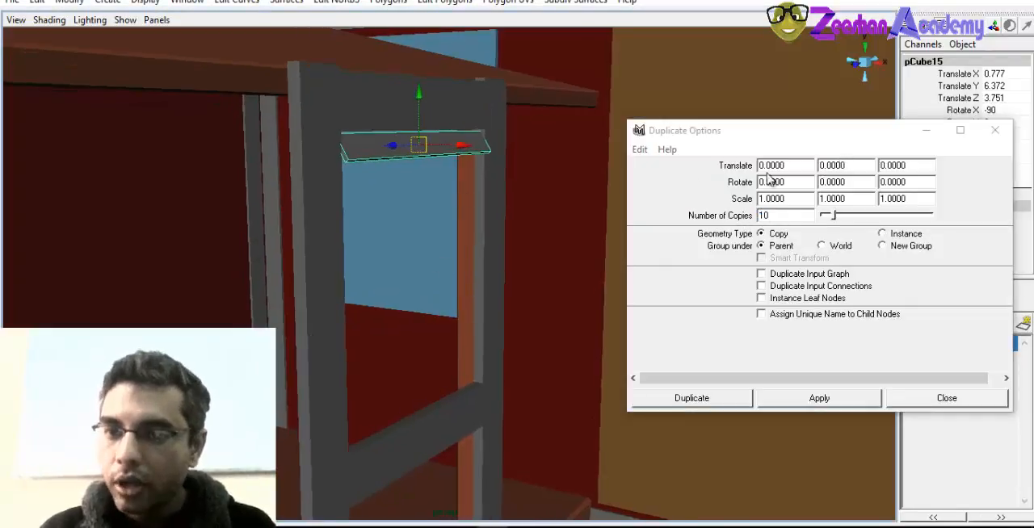
pyautogui.click(761, 165)
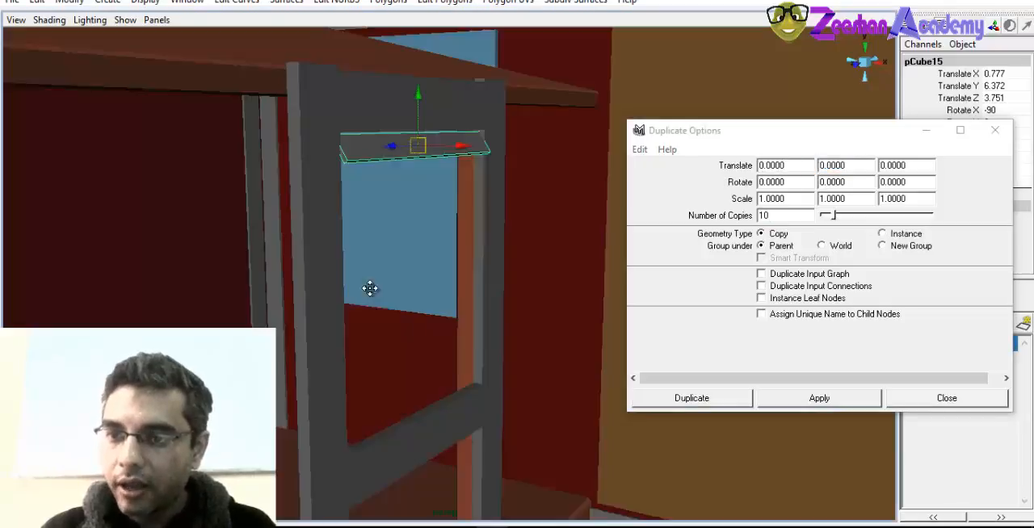
pyautogui.click(820, 168)
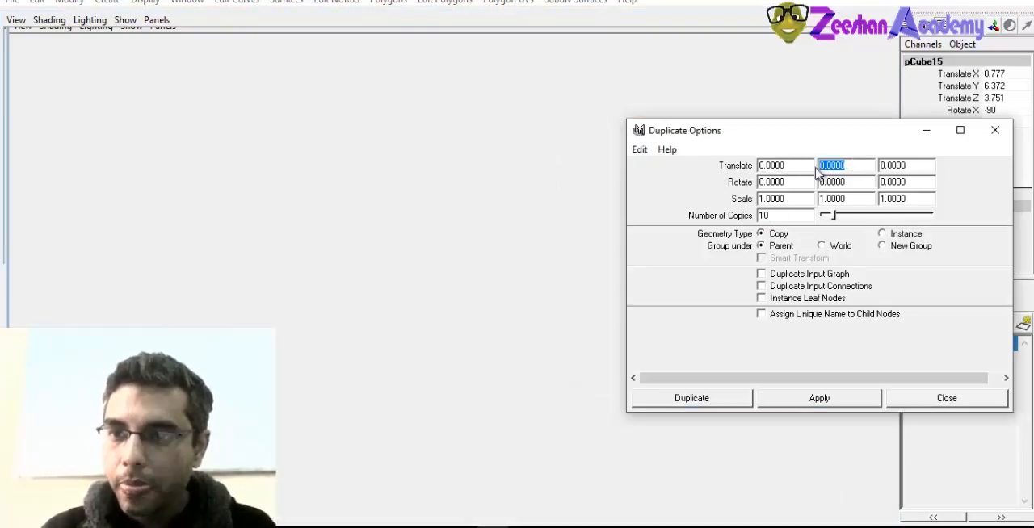
pyautogui.click(345, 262)
pyautogui.click(838, 168)
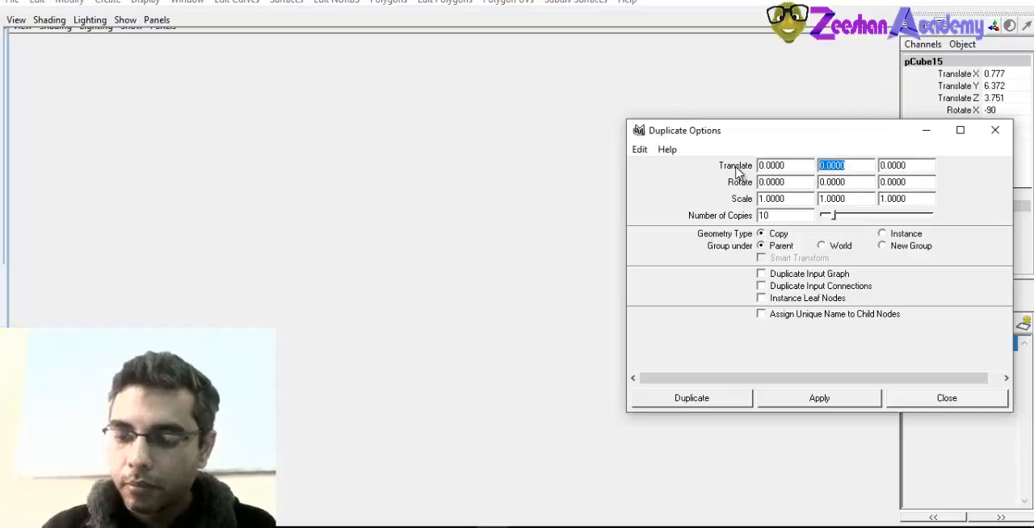
pyautogui.click(562, 262)
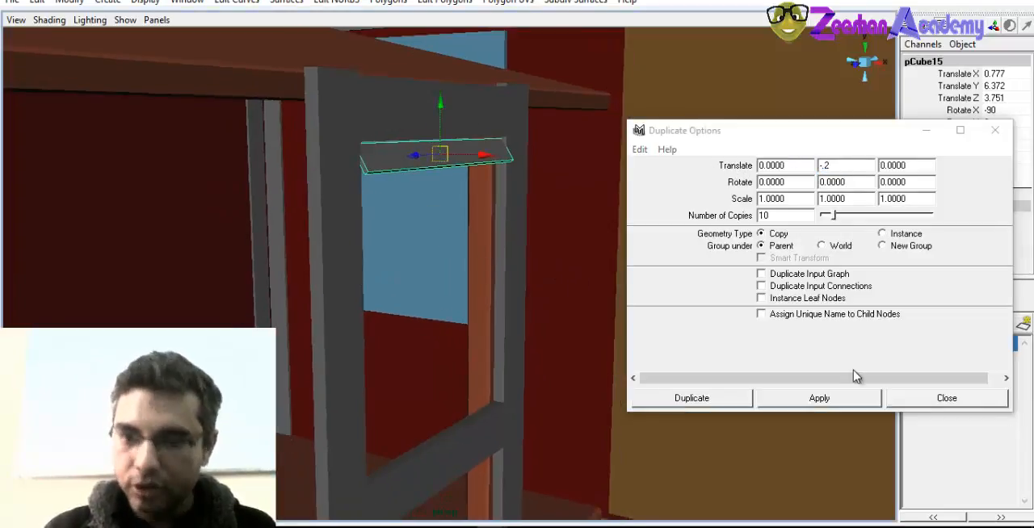
pyautogui.click(846, 403)
pyautogui.keyDown('alt'); pyautogui.moveTo(459, 340); pyautogui.dragTo(406, 315); pyautogui.keyUp('alt')
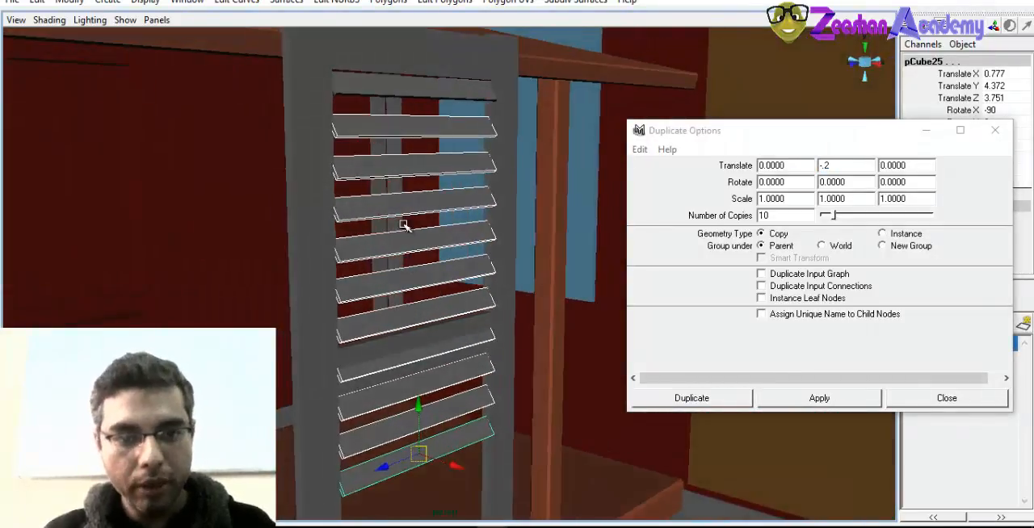
pyautogui.hotkey('ctrl', 'z')
# Try duplicating the slat as 10 copies with a Y translate of .015, and undo the copies
pyautogui.moveTo(852, 168); pyautogui.dragTo(779, 169)
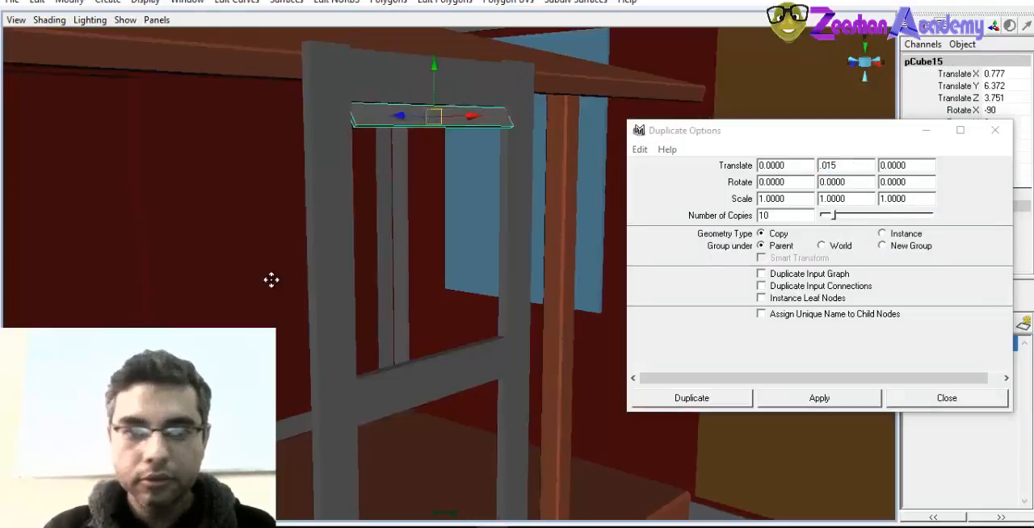
pyautogui.click(825, 398)
pyautogui.keyDown('alt'); pyautogui.moveTo(496, 365); pyautogui.dragTo(514, 350); pyautogui.keyUp('alt')
pyautogui.hotkey('ctrl', 'z')
# Set the duplicate Y translate to -0.1 and make 10 copies of the slat
pyautogui.doubleClick(866, 170)
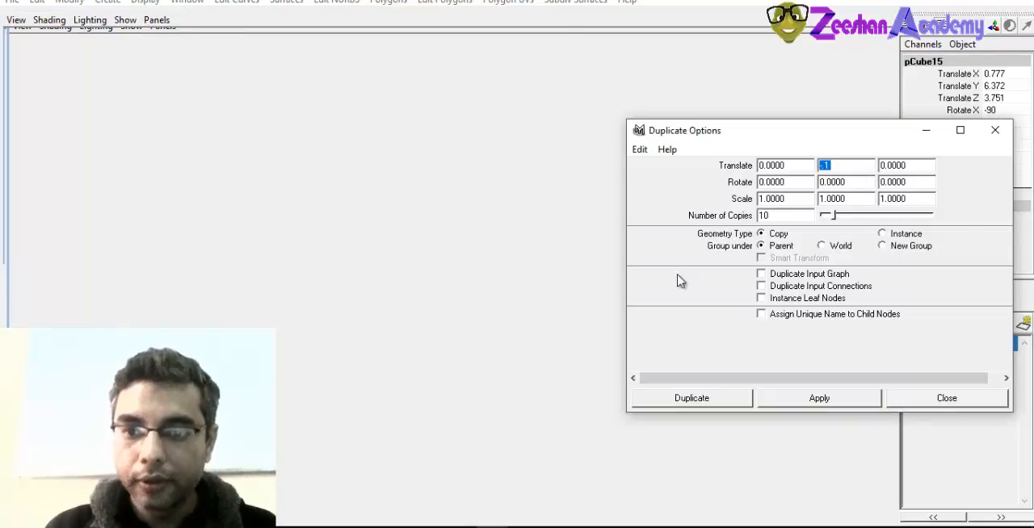
pyautogui.click(452, 376)
pyautogui.click(819, 398)
pyautogui.keyDown('alt'); pyautogui.moveTo(411, 357); pyautogui.dragTo(433, 387); pyautogui.keyUp('alt')
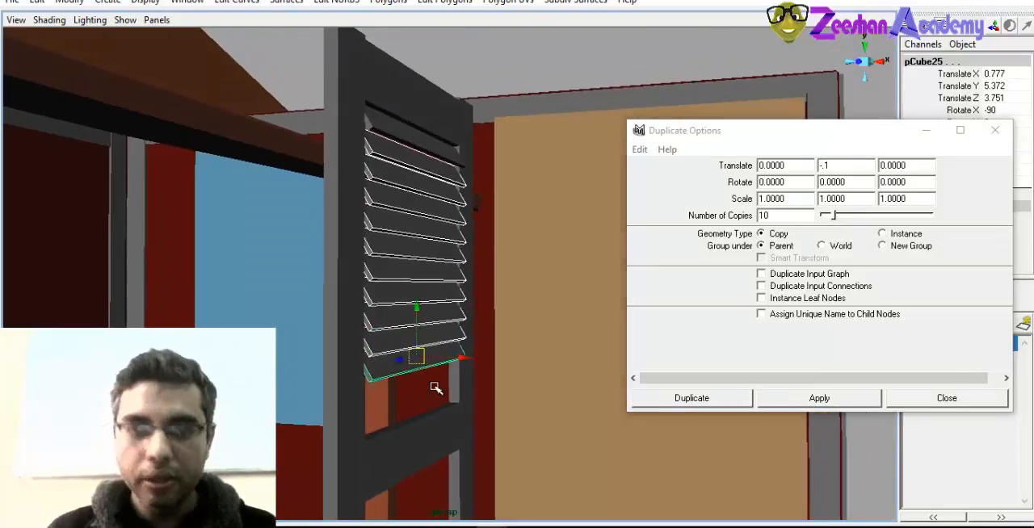
# Undo the 10 copies and duplicate the slat as 14 copies at the same -0.1 Y spacing to fill the upper opening
pyautogui.hotkey('ctrl', 'z')
pyautogui.doubleClick(787, 214)
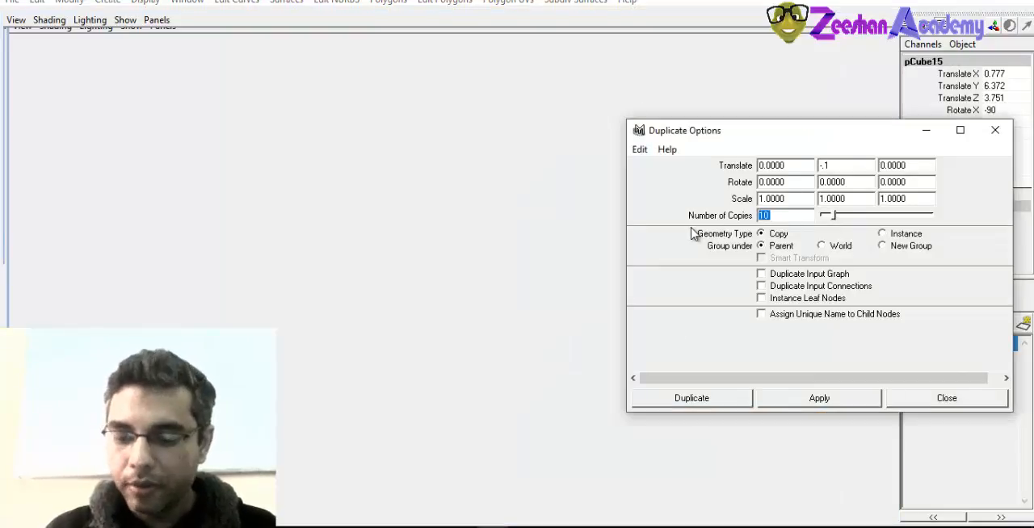
pyautogui.write('14')
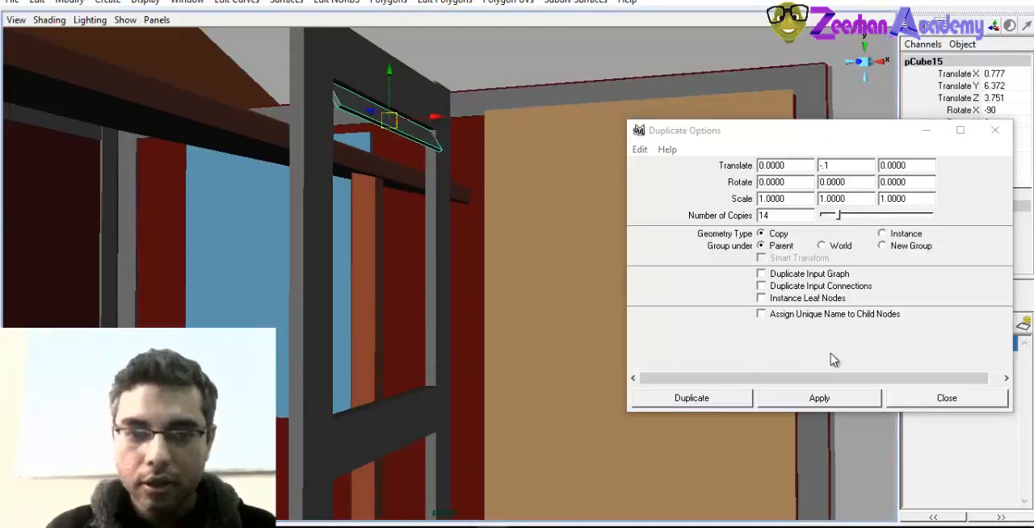
pyautogui.click(830, 393)
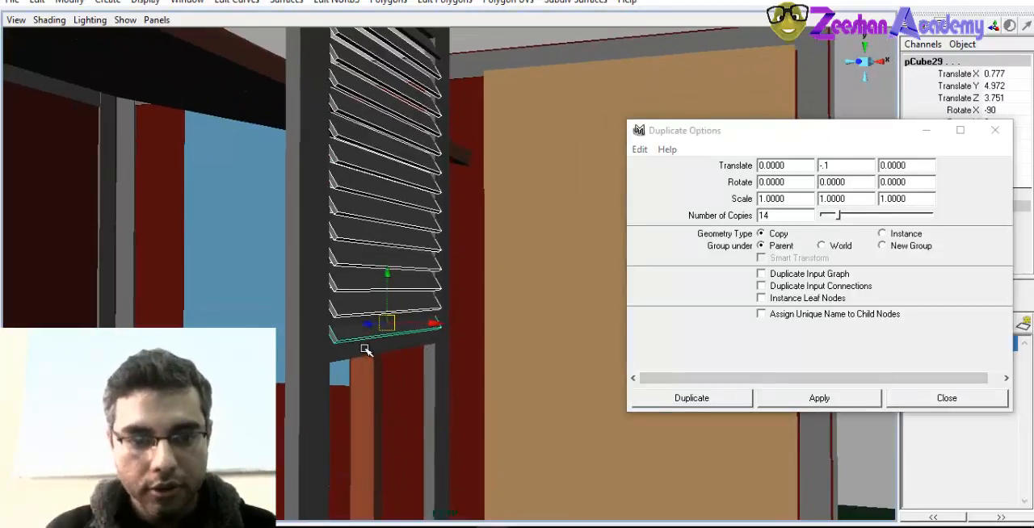
# Move the lowest slat down to about Y 4.798, beneath the shutter's middle bar
pyautogui.keyDown('alt'); pyautogui.moveTo(361, 347); pyautogui.dragTo(414, 252); pyautogui.keyUp('alt')
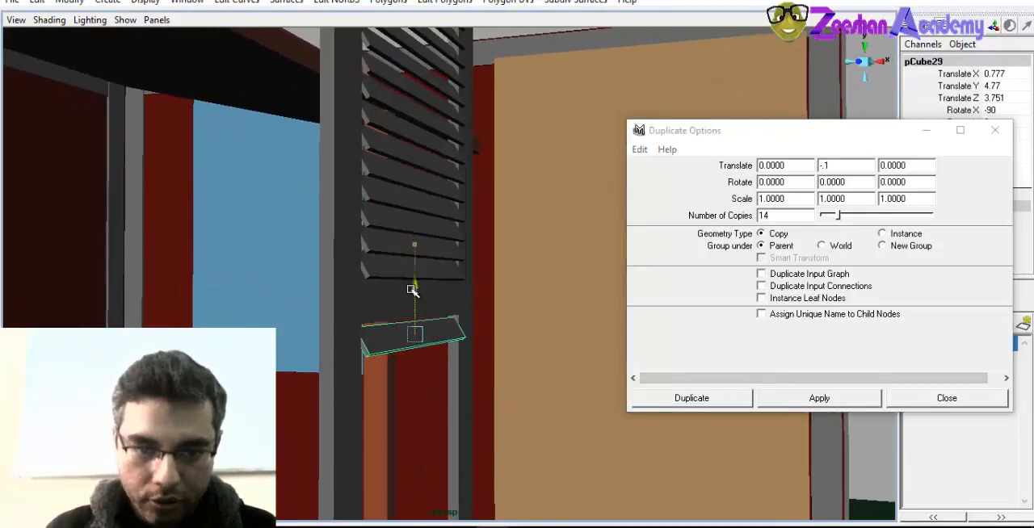
pyautogui.moveTo(412, 285); pyautogui.dragTo(412, 284)
pyautogui.keyDown('alt'); pyautogui.moveTo(412, 283); pyautogui.dragTo(433, 279); pyautogui.keyUp('alt')
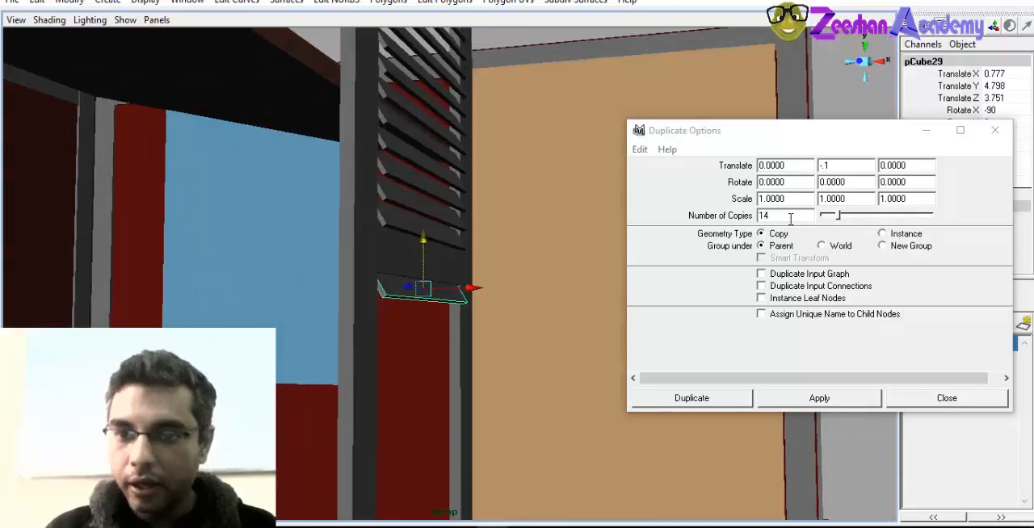
# Duplicate the moved slat as 14 copies with a Y translate of -0.1 to fill the shutter's lower opening
pyautogui.click(816, 398)
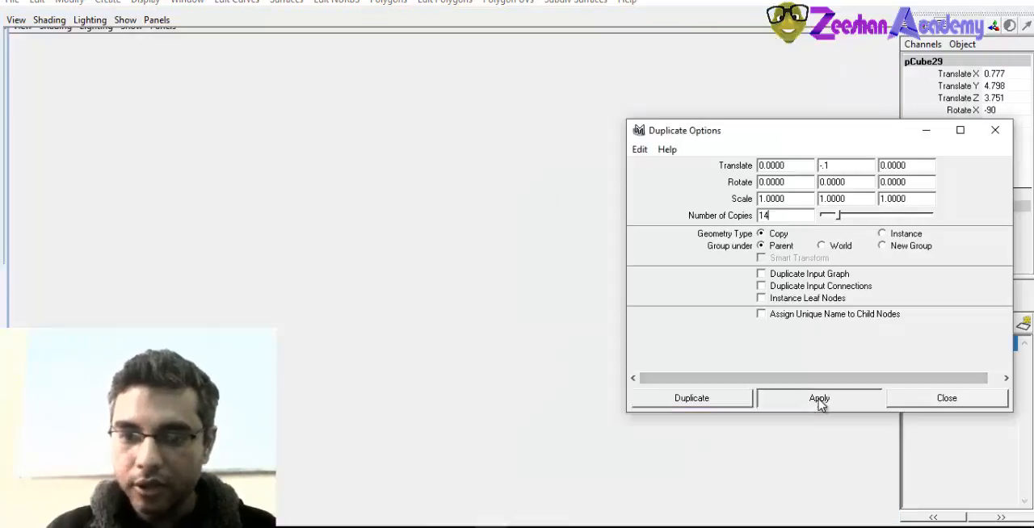
pyautogui.keyDown('alt'); pyautogui.moveTo(521, 321); pyautogui.dragTo(523, 212, button='middle'); pyautogui.keyUp('alt')
pyautogui.keyDown('alt'); pyautogui.moveTo(524, 212); pyautogui.dragTo(386, 326); pyautogui.keyUp('alt')
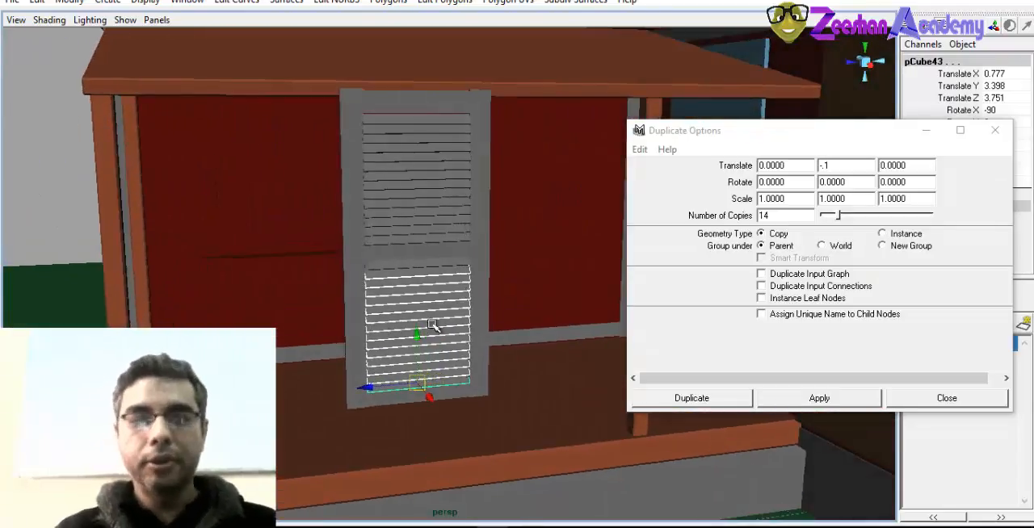
pyautogui.keyDown('alt'); pyautogui.moveTo(456, 341); pyautogui.dragTo(418, 301); pyautogui.keyUp('alt')
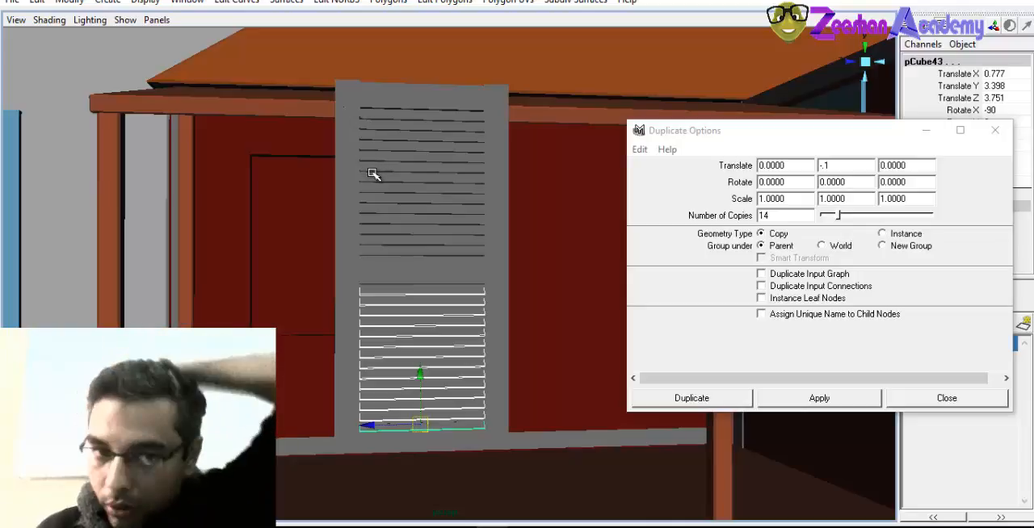
pyautogui.keyDown('alt'); pyautogui.moveTo(432, 204); pyautogui.dragTo(459, 287); pyautogui.keyUp('alt')
# Try duplicating the shutter's vertical side bar with the current settings, undo the copies and close the Duplicate options
pyautogui.click(474, 263)
pyautogui.keyDown('alt'); pyautogui.moveTo(526, 263); pyautogui.dragTo(448, 171); pyautogui.keyUp('alt')
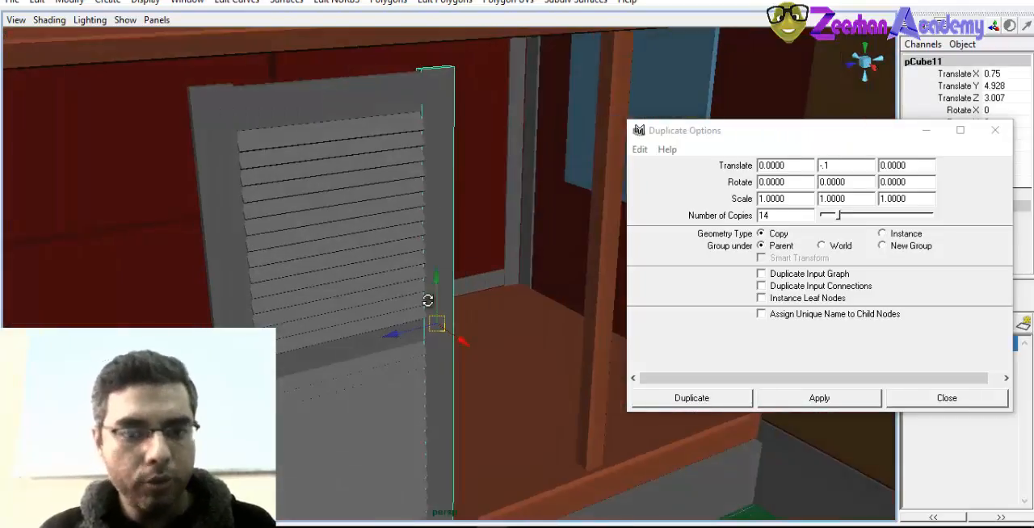
pyautogui.keyDown('alt'); pyautogui.moveTo(427, 300); pyautogui.dragTo(444, 308); pyautogui.keyUp('alt')
pyautogui.hotkey('ctrl', 'd')
pyautogui.keyDown('alt'); pyautogui.moveTo(476, 381); pyautogui.dragTo(441, 346); pyautogui.keyUp('alt')
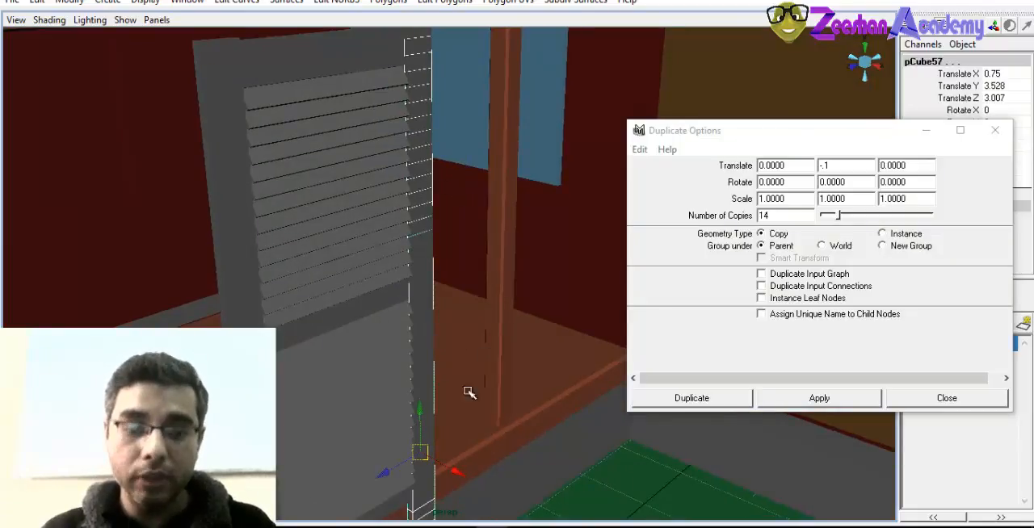
pyautogui.keyDown('alt'); pyautogui.moveTo(469, 393); pyautogui.dragTo(416, 194); pyautogui.keyUp('alt')
pyautogui.keyDown('alt'); pyautogui.moveTo(516, 273); pyautogui.dragTo(469, 313); pyautogui.keyUp('alt')
pyautogui.hotkey('ctrl', 'z')
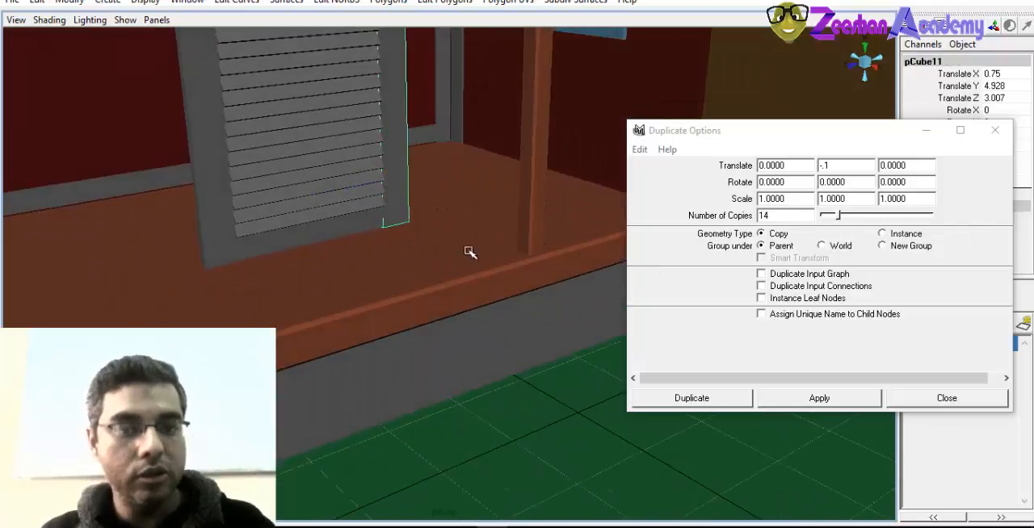
pyautogui.keyDown('alt'); pyautogui.moveTo(445, 216); pyautogui.dragTo(450, 363, button='middle'); pyautogui.keyUp('alt')
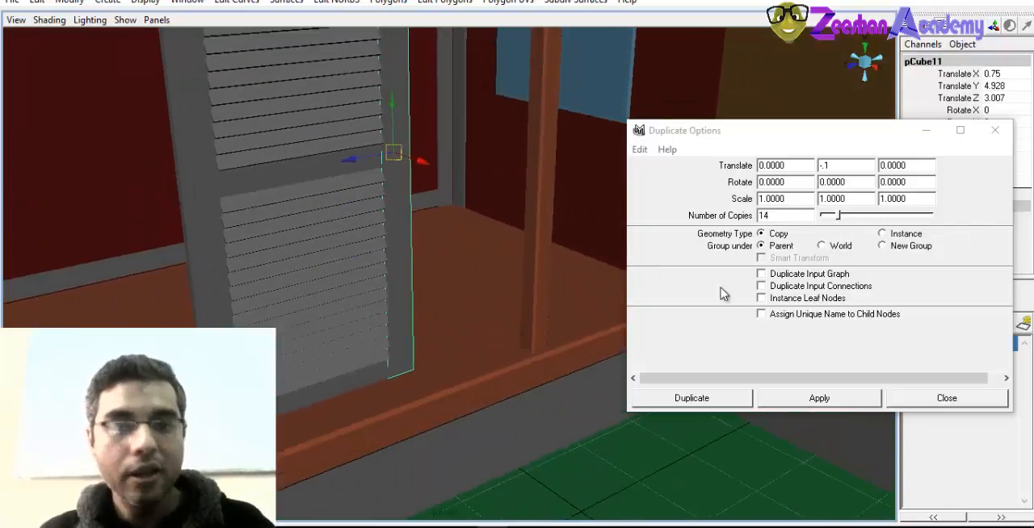
pyautogui.click(994, 130)
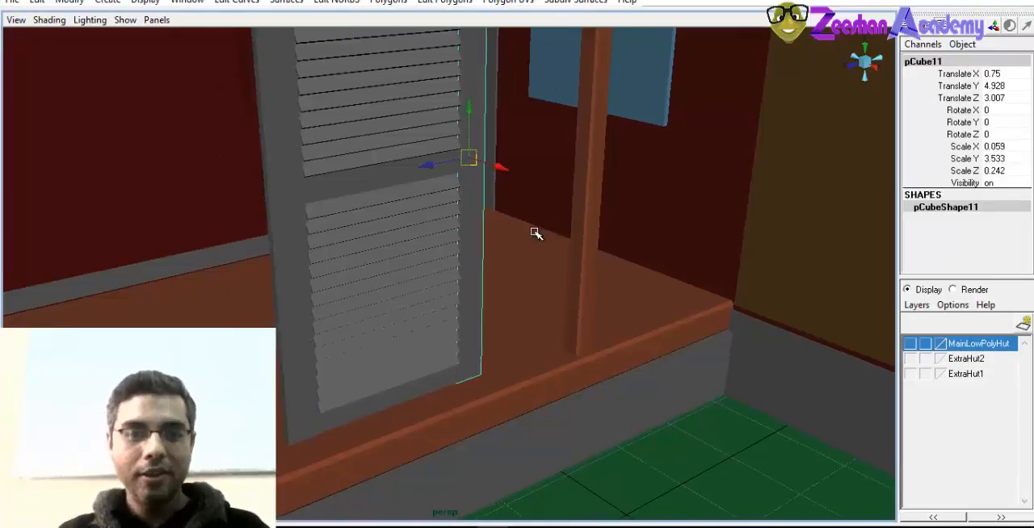
# Reopen the Duplicate options for the selected side bar and reset them to their defaults
pyautogui.click(37, 3)
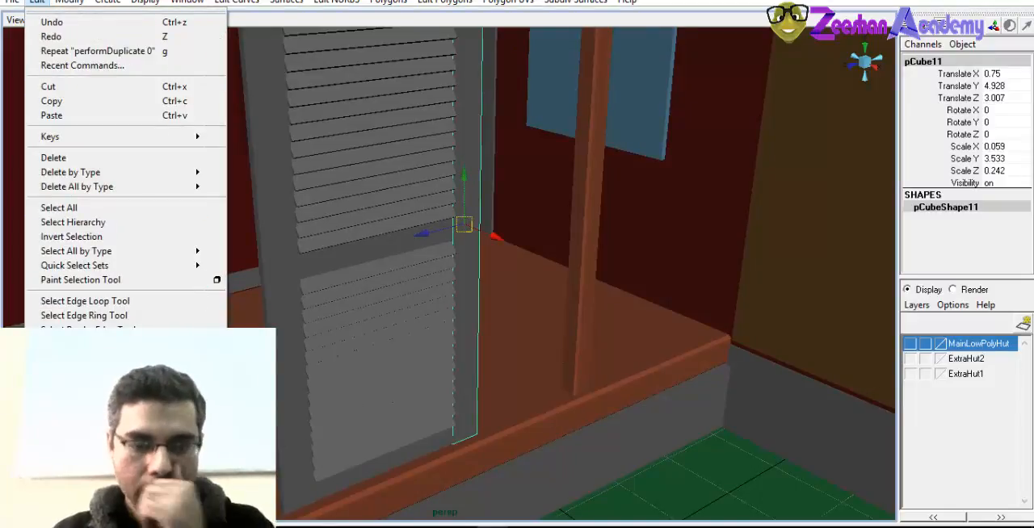
pyautogui.click(216, 365)
pyautogui.keyDown('alt'); pyautogui.moveTo(528, 310); pyautogui.dragTo(434, 323, button='middle'); pyautogui.keyUp('alt')
pyautogui.keyDown('alt'); pyautogui.moveTo(404, 296); pyautogui.dragTo(265, 294, button='right'); pyautogui.keyUp('alt')
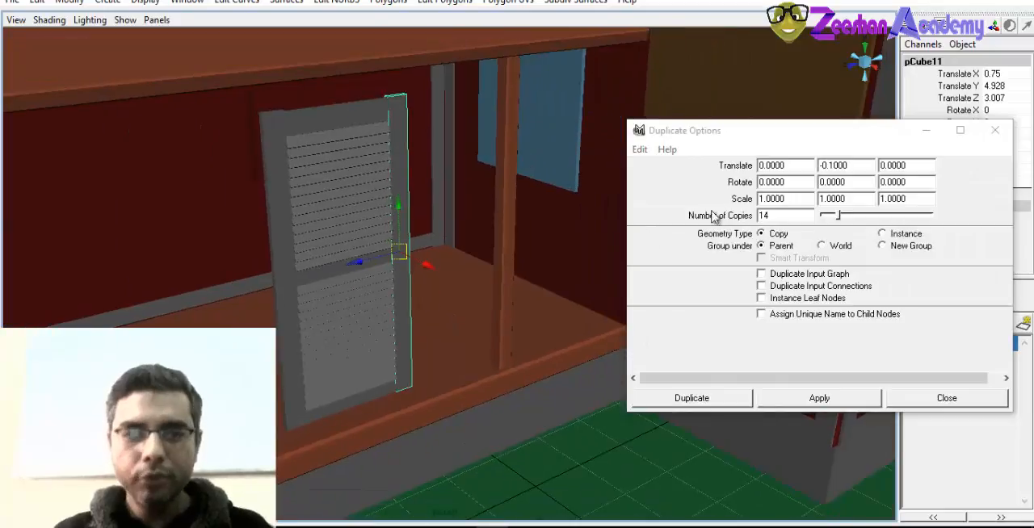
pyautogui.click(642, 149)
pyautogui.click(641, 151)
pyautogui.click(641, 151)
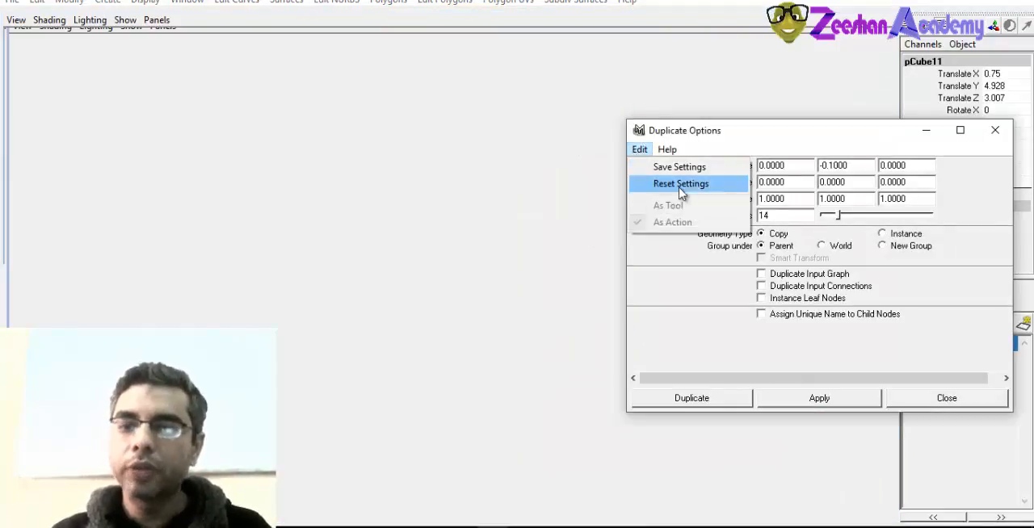
pyautogui.click(679, 187)
# Make a single duplicate of the shutter's side bar in place with the default settings
pyautogui.keyDown('alt'); pyautogui.moveTo(461, 326); pyautogui.dragTo(419, 315); pyautogui.keyUp('alt')
pyautogui.keyDown('alt'); pyautogui.moveTo(468, 348); pyautogui.dragTo(407, 338, button='middle'); pyautogui.keyUp('alt')
pyautogui.keyDown('alt'); pyautogui.moveTo(407, 337); pyautogui.dragTo(430, 333); pyautogui.keyUp('alt')
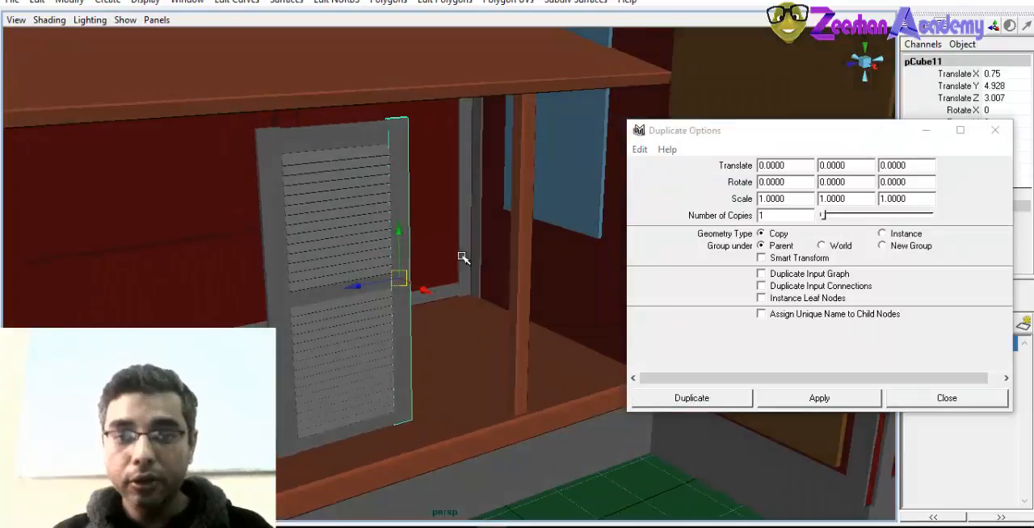
pyautogui.keyDown('alt'); pyautogui.moveTo(461, 257); pyautogui.dragTo(143, 264, button='right'); pyautogui.keyUp('alt')
pyautogui.keyDown('alt'); pyautogui.moveTo(143, 264); pyautogui.dragTo(198, 267); pyautogui.keyUp('alt')
pyautogui.keyDown('alt'); pyautogui.moveTo(198, 267); pyautogui.dragTo(371, 302, button='right'); pyautogui.keyUp('alt')
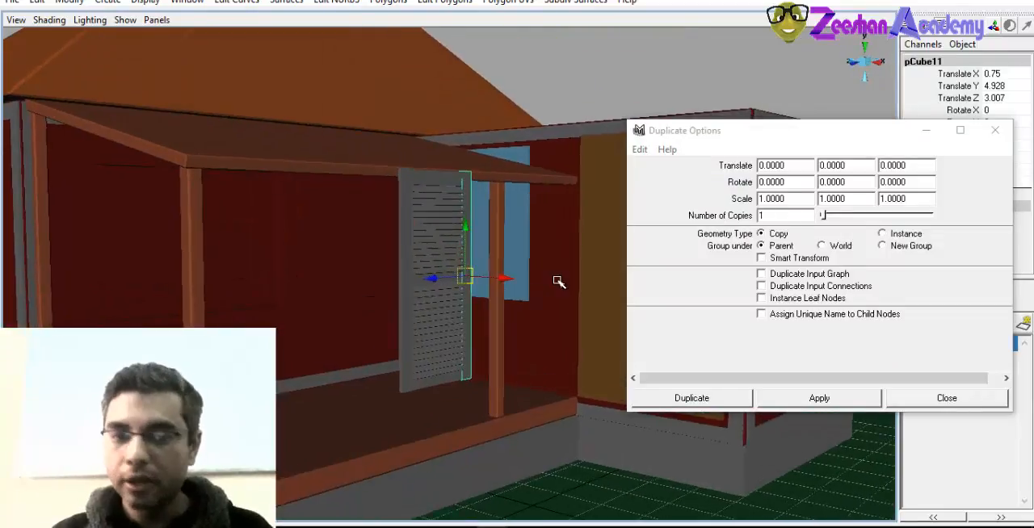
pyautogui.click(638, 149)
pyautogui.click(670, 184)
pyautogui.click(639, 149)
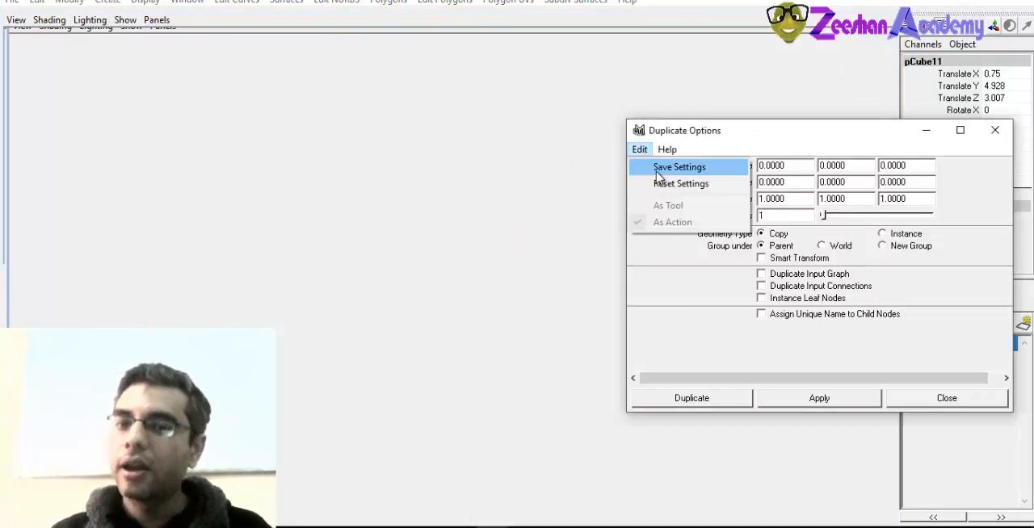
pyautogui.click(680, 183)
pyautogui.click(708, 405)
pyautogui.keyDown('alt'); pyautogui.moveTo(380, 342); pyautogui.dragTo(578, 383, button='right'); pyautogui.keyUp('alt')
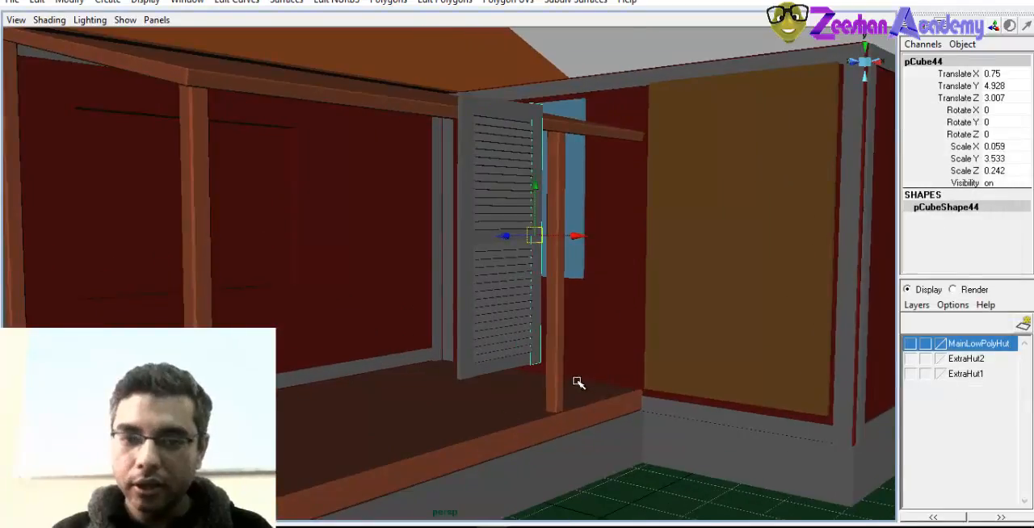
# Scale the duplicated side bar down uniformly to about X 0.01, Y 0.626 and Z 0.043
pyautogui.keyDown('alt'); pyautogui.moveTo(578, 383); pyautogui.dragTo(598, 364); pyautogui.keyUp('alt')
pyautogui.keyDown('alt'); pyautogui.moveTo(561, 328); pyautogui.dragTo(437, 348); pyautogui.keyUp('alt')
pyautogui.press('r')
pyautogui.press('f')
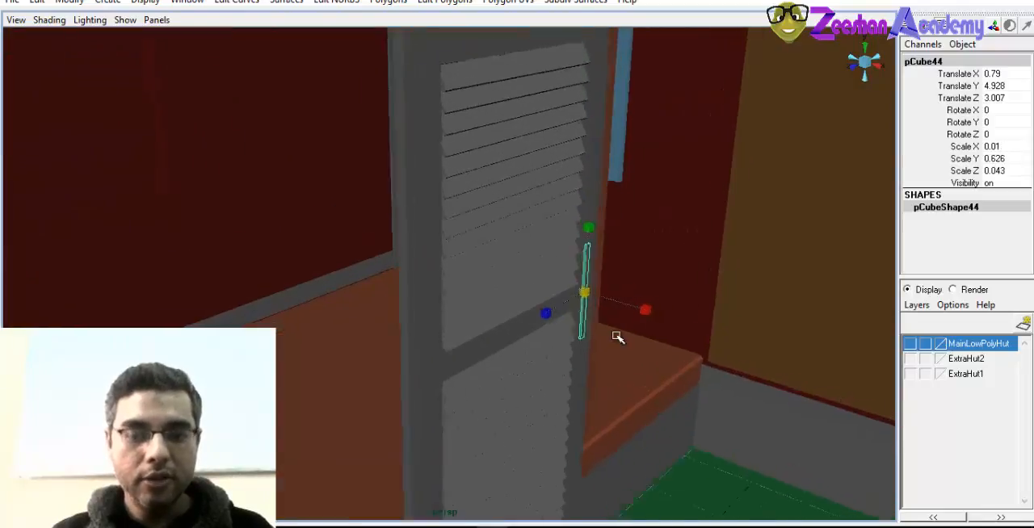
# Move the small bar onto the shutter's side bar at about X 0.779, Y 4.917, Z 2.973
pyautogui.keyDown('alt'); pyautogui.moveTo(618, 337); pyautogui.dragTo(426, 305); pyautogui.keyUp('alt')
pyautogui.press('w')
pyautogui.moveTo(406, 270); pyautogui.dragTo(429, 274)
pyautogui.keyDown('alt'); pyautogui.moveTo(424, 279); pyautogui.dragTo(328, 292, button='right'); pyautogui.keyUp('alt')
pyautogui.keyDown('alt'); pyautogui.moveTo(328, 292); pyautogui.dragTo(527, 333); pyautogui.keyUp('alt')
pyautogui.moveTo(505, 279); pyautogui.dragTo(483, 304)
pyautogui.keyDown('alt'); pyautogui.moveTo(406, 276); pyautogui.dragTo(410, 281); pyautogui.keyUp('alt')
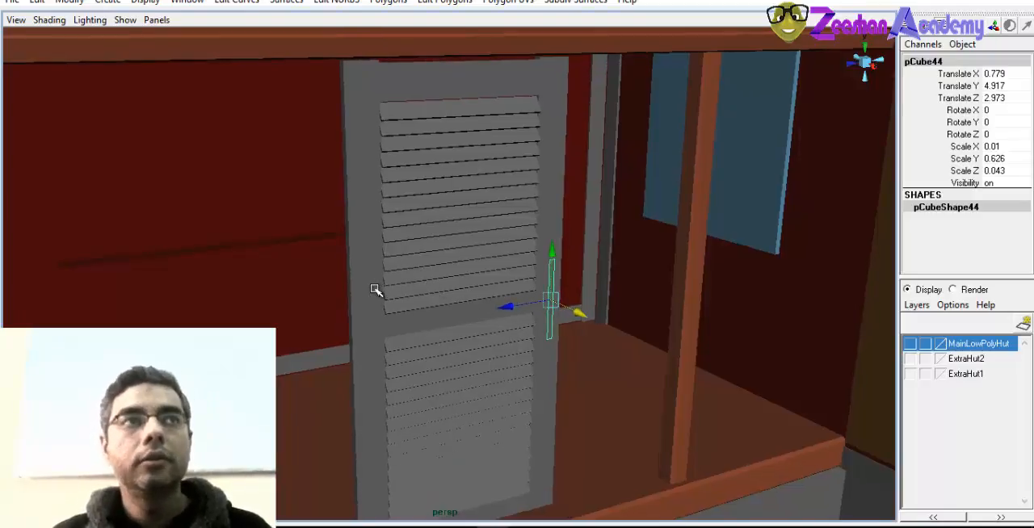
pyautogui.keyDown('alt'); pyautogui.moveTo(374, 290); pyautogui.dragTo(482, 300); pyautogui.keyUp('alt')
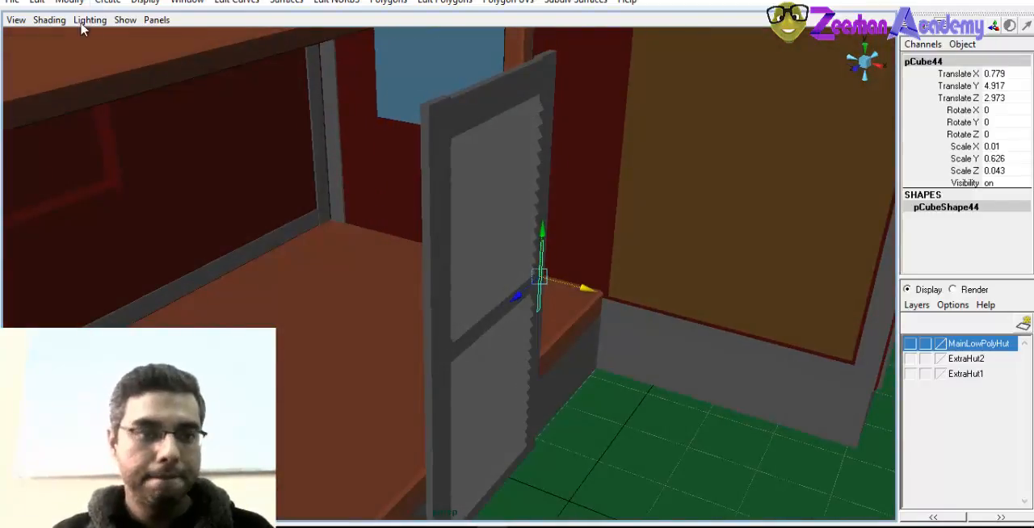
# Create a polygon cylinder and move it up beside the shutter at about Y 4.471, Z 4.228
pyautogui.click(99, 3)
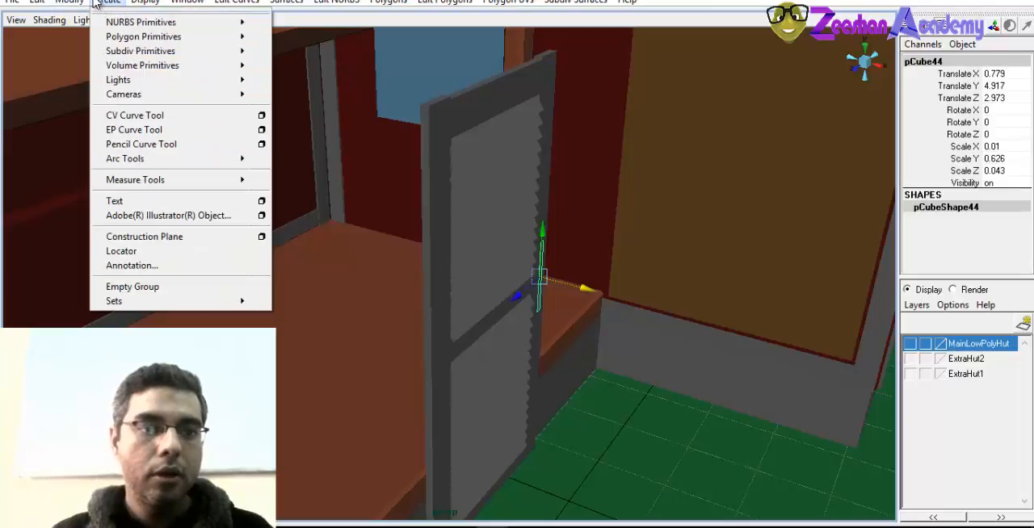
pyautogui.moveTo(145, 37)
pyautogui.click(317, 72)
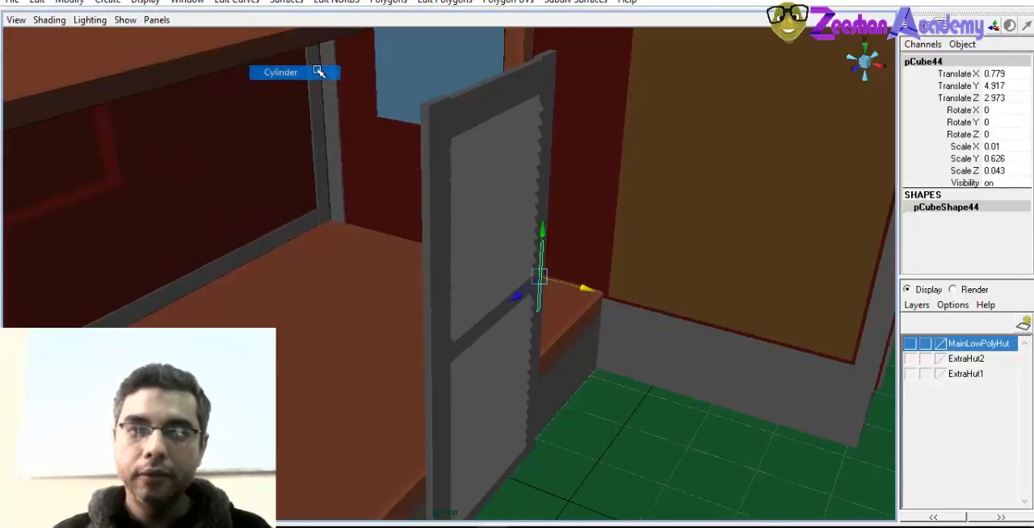
pyautogui.keyDown('alt'); pyautogui.moveTo(604, 429); pyautogui.dragTo(584, 380); pyautogui.keyUp('alt')
pyautogui.keyDown('alt'); pyautogui.moveTo(641, 441); pyautogui.dragTo(556, 408, button='right'); pyautogui.keyUp('alt')
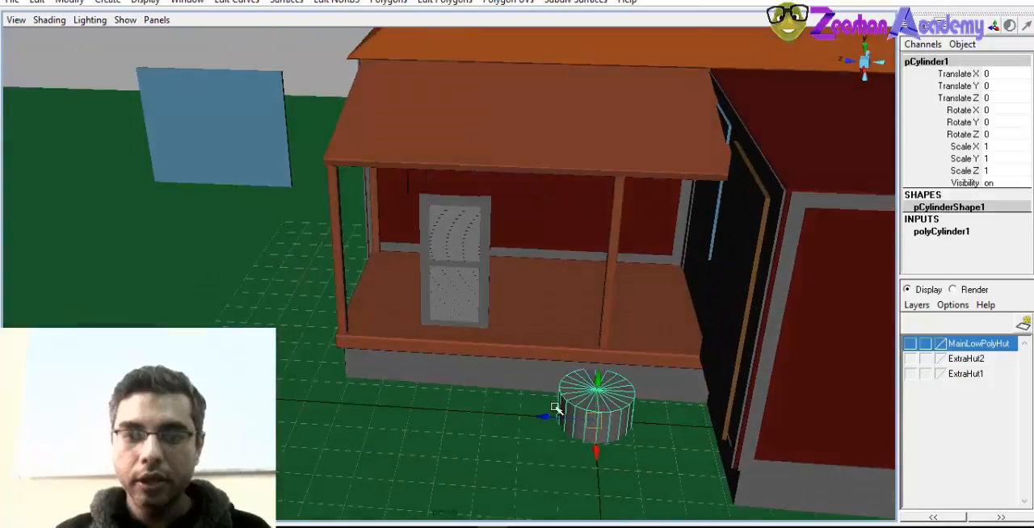
pyautogui.moveTo(552, 414); pyautogui.dragTo(430, 218)
pyautogui.press('f')
# Scale the cylinder down uniformly to about 0.096
pyautogui.keyDown('alt'); pyautogui.moveTo(460, 352); pyautogui.dragTo(542, 312); pyautogui.keyUp('alt')
pyautogui.keyDown('alt'); pyautogui.moveTo(516, 312); pyautogui.dragTo(428, 307, button='right'); pyautogui.keyUp('alt')
pyautogui.press('r')
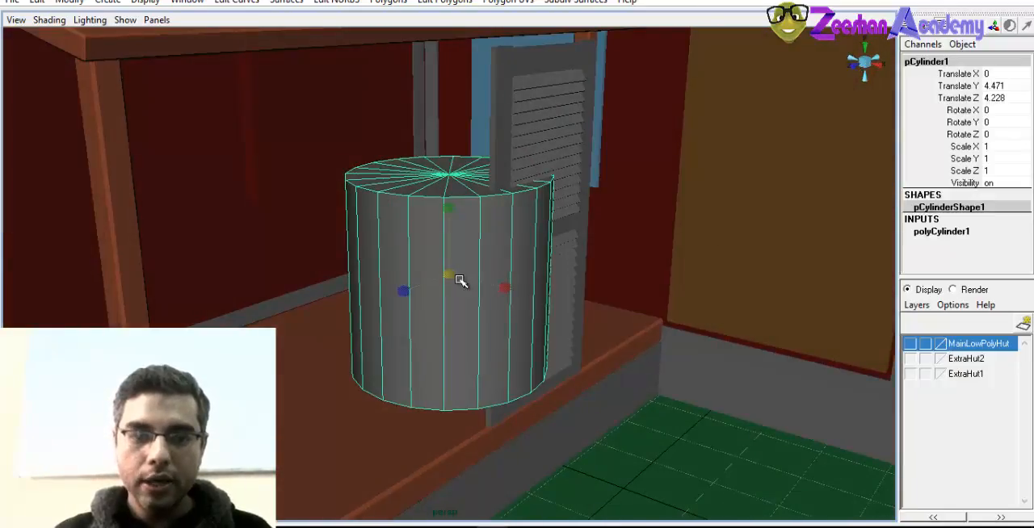
pyautogui.moveTo(444, 276); pyautogui.dragTo(299, 302)
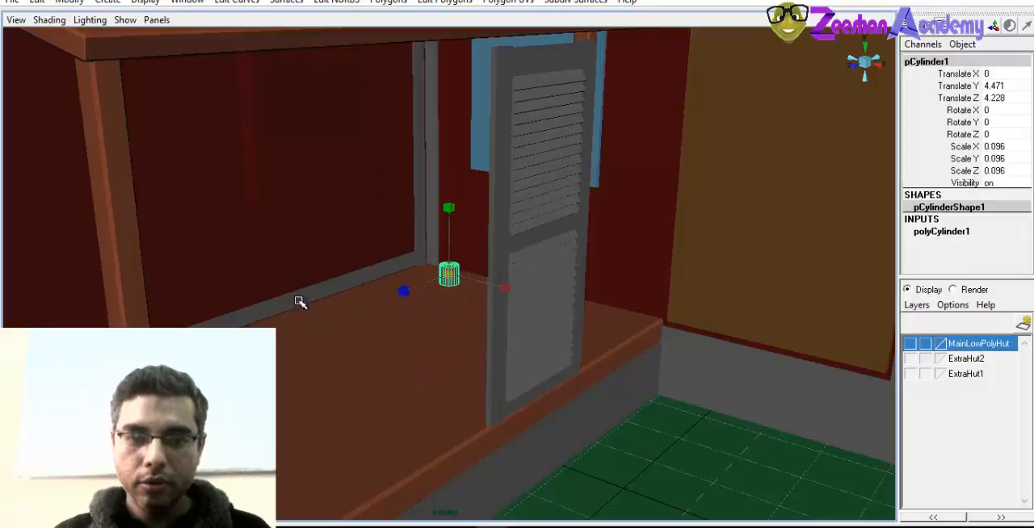
# Set the cylinder's height to 7 and its radius to 0.28
pyautogui.click(943, 231)
pyautogui.click(953, 255)
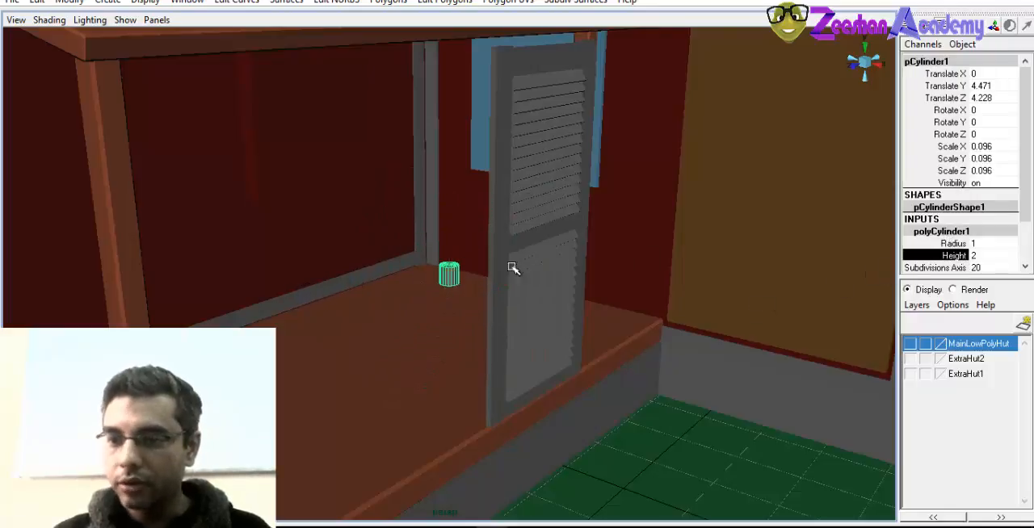
pyautogui.moveTo(512, 267); pyautogui.dragTo(482, 296, button='middle')
pyautogui.click(953, 244)
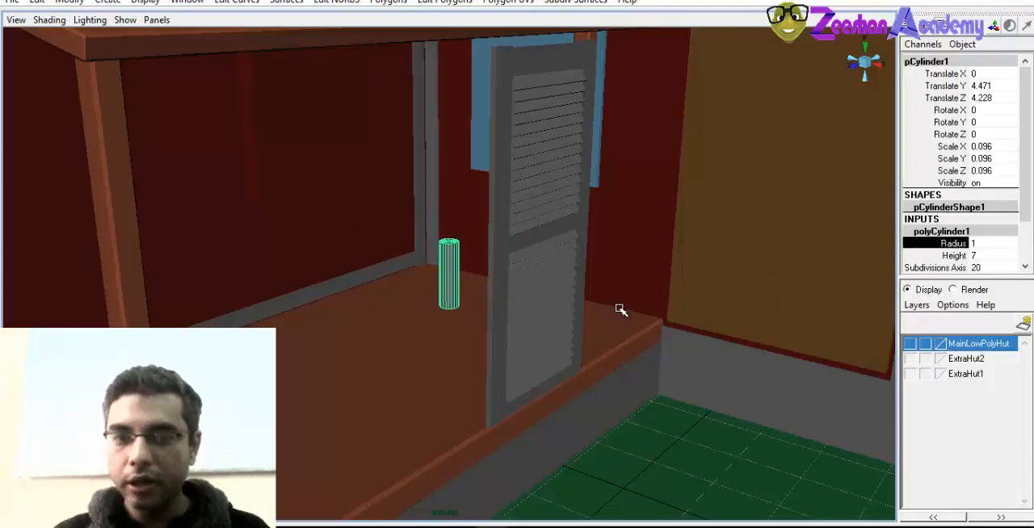
pyautogui.moveTo(572, 296); pyautogui.dragTo(517, 296, button='middle')
pyautogui.keyDown('alt'); pyautogui.moveTo(491, 321); pyautogui.dragTo(562, 387); pyautogui.keyUp('alt')
# Move the thin cylinder to the shutter's outer vertical edge at about X 0.811, Y 5.749, Z 4.6
pyautogui.press('w')
pyautogui.moveTo(503, 276); pyautogui.dragTo(644, 296)
pyautogui.keyDown('alt'); pyautogui.moveTo(556, 321); pyautogui.dragTo(462, 298); pyautogui.keyUp('alt')
pyautogui.moveTo(498, 330); pyautogui.dragTo(548, 368)
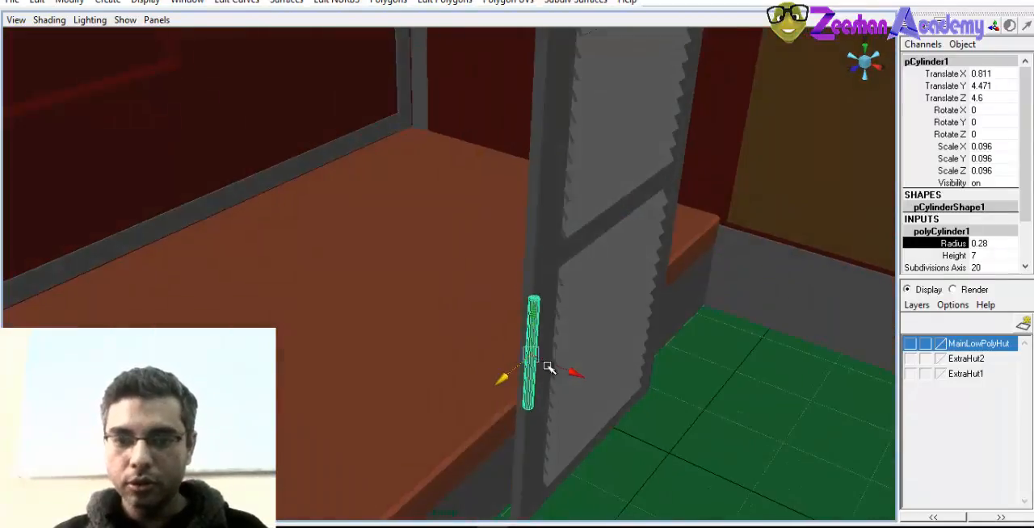
pyautogui.moveTo(536, 321); pyautogui.dragTo(910, 345)
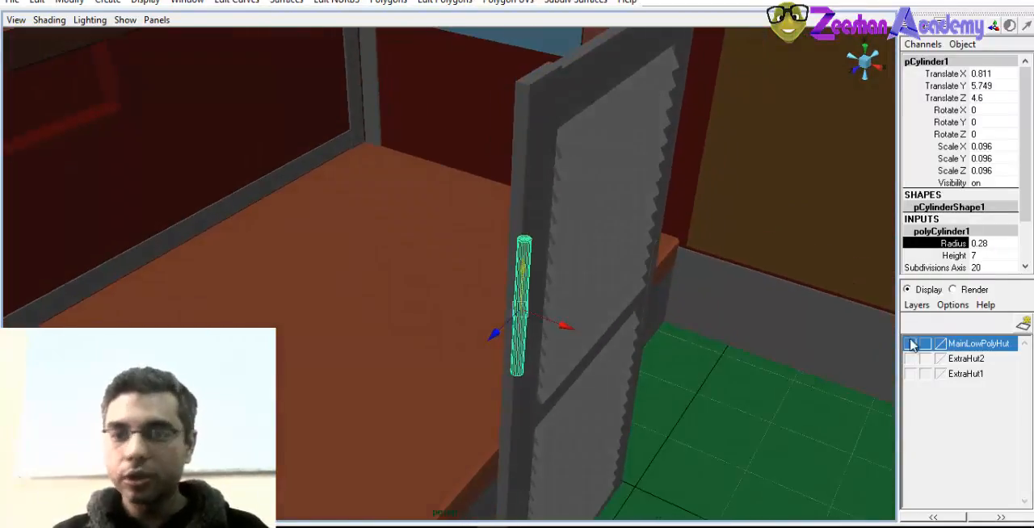
# Set the cylinder's axis subdivisions to 10
pyautogui.keyDown('alt'); pyautogui.moveTo(392, 317); pyautogui.dragTo(678, 363, button='right'); pyautogui.keyUp('alt')
pyautogui.keyDown('alt'); pyautogui.moveTo(678, 363); pyautogui.dragTo(626, 359, button='middle'); pyautogui.keyUp('alt')
pyautogui.keyDown('alt'); pyautogui.moveTo(627, 359); pyautogui.dragTo(530, 275, button='right'); pyautogui.keyUp('alt')
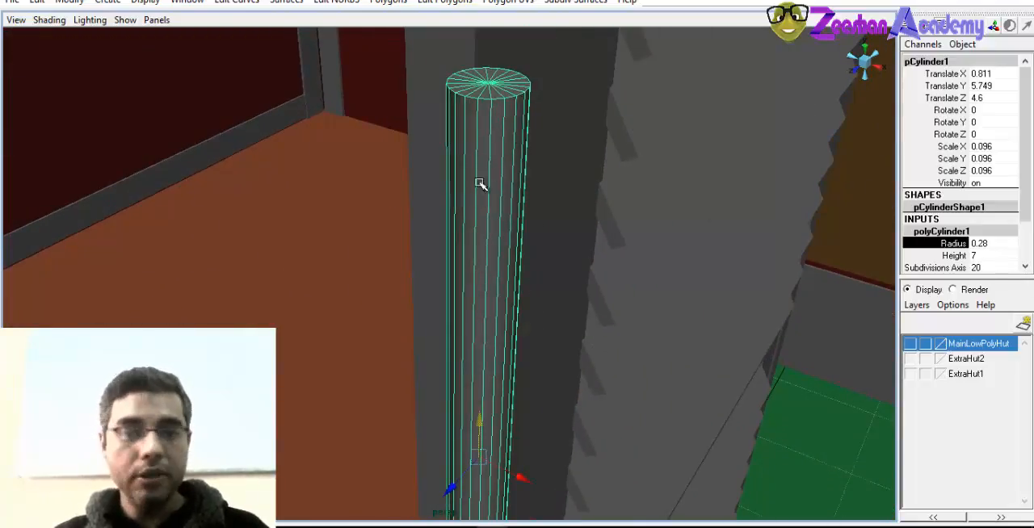
pyautogui.doubleClick(977, 267)
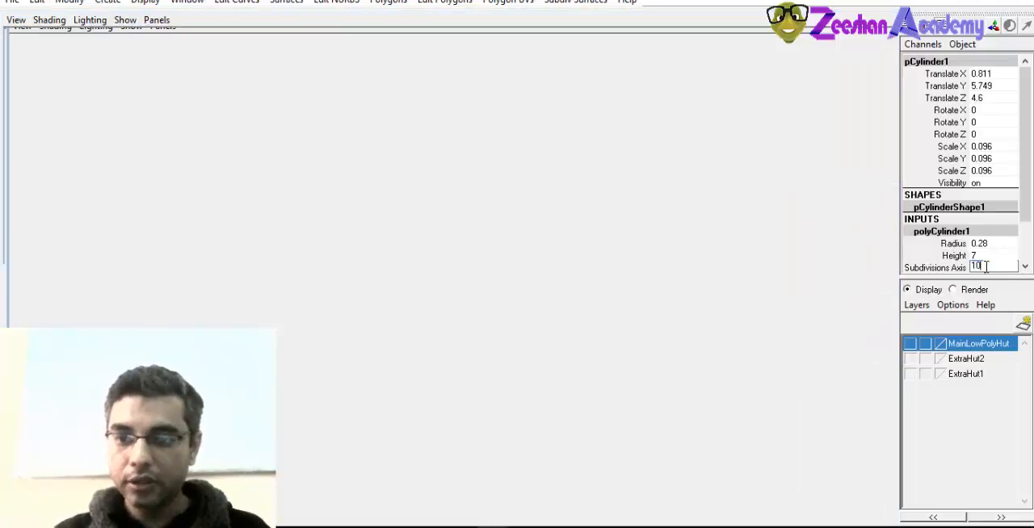
pyautogui.press('Return')
# Fit the cylinder against the upper part of the shutter's outer edge at about X 0.747, Y 6.15, Z 4.578
pyautogui.keyDown('alt'); pyautogui.moveTo(644, 298); pyautogui.dragTo(501, 308, button='right'); pyautogui.keyUp('alt')
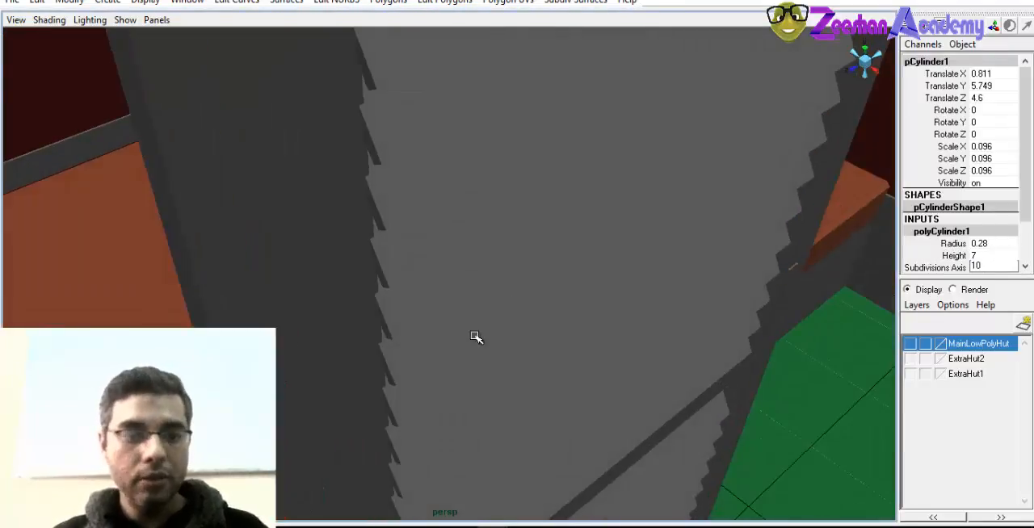
pyautogui.keyDown('alt'); pyautogui.moveTo(475, 336); pyautogui.dragTo(361, 352); pyautogui.keyUp('alt')
pyautogui.moveTo(494, 299); pyautogui.dragTo(545, 260, button='right')
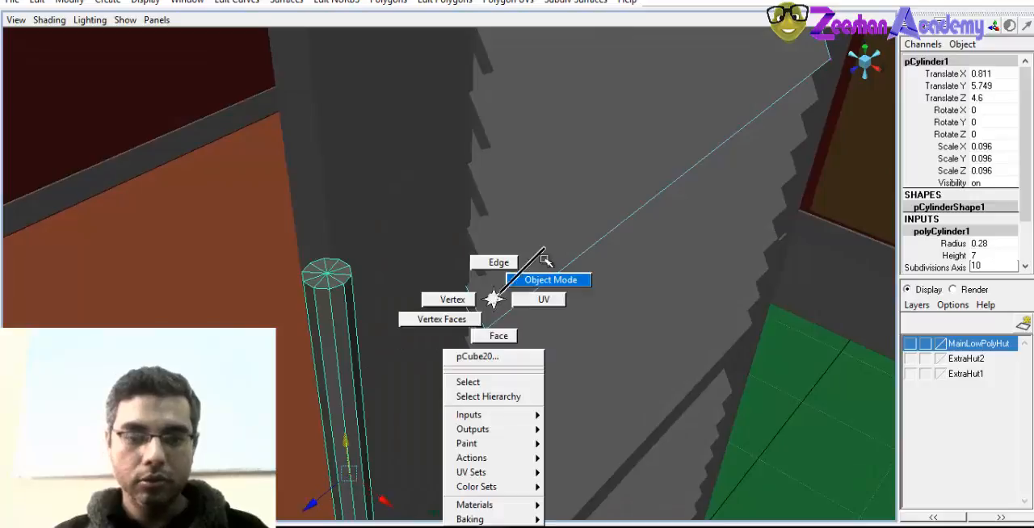
pyautogui.keyDown('alt'); pyautogui.moveTo(342, 347); pyautogui.dragTo(538, 251); pyautogui.keyUp('alt')
pyautogui.keyDown('alt'); pyautogui.moveTo(538, 250); pyautogui.dragTo(540, 298); pyautogui.keyUp('alt')
pyautogui.moveTo(646, 323); pyautogui.dragTo(480, 352)
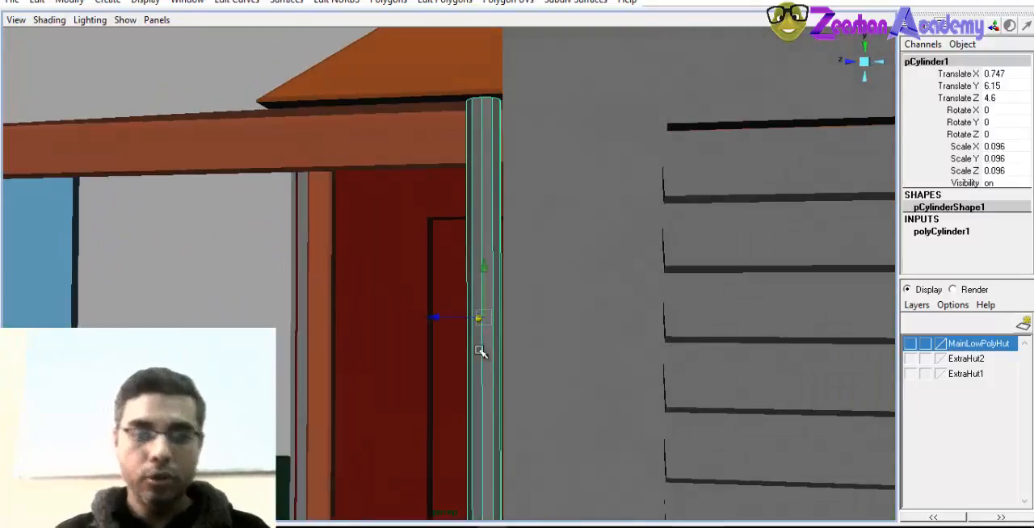
pyautogui.moveTo(444, 316); pyautogui.dragTo(455, 316)
pyautogui.keyDown('alt'); pyautogui.moveTo(455, 316); pyautogui.dragTo(477, 351); pyautogui.keyUp('alt')
# Shorten the hinge cylinder by scaling it to about 0.066 in Y
pyautogui.scroll(-4, 476, 349)
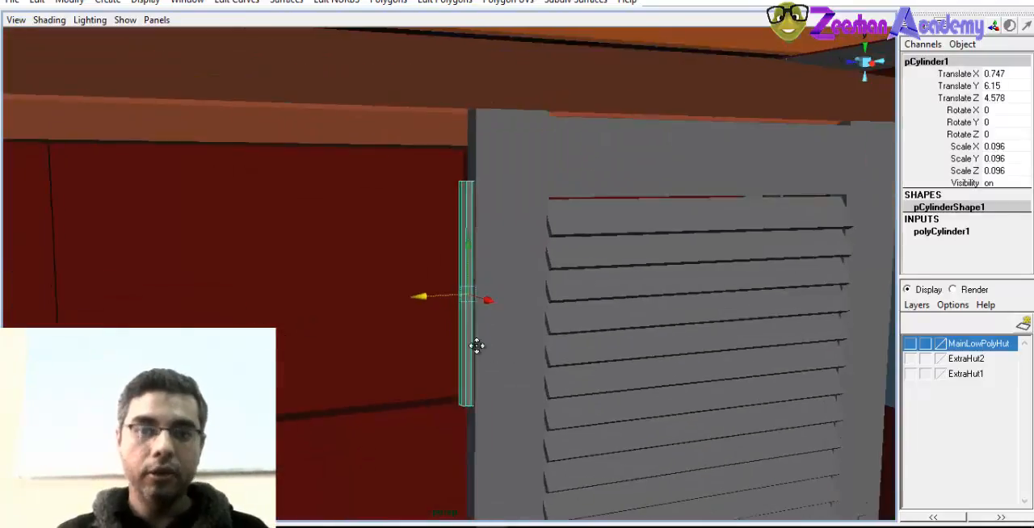
pyautogui.keyDown('alt'); pyautogui.moveTo(477, 348); pyautogui.dragTo(450, 246, button='middle'); pyautogui.keyUp('alt')
pyautogui.keyDown('alt'); pyautogui.moveTo(571, 313); pyautogui.dragTo(498, 312, button='right'); pyautogui.keyUp('alt')
pyautogui.keyDown('alt'); pyautogui.moveTo(498, 312); pyautogui.dragTo(458, 282); pyautogui.keyUp('alt')
pyautogui.press('r')
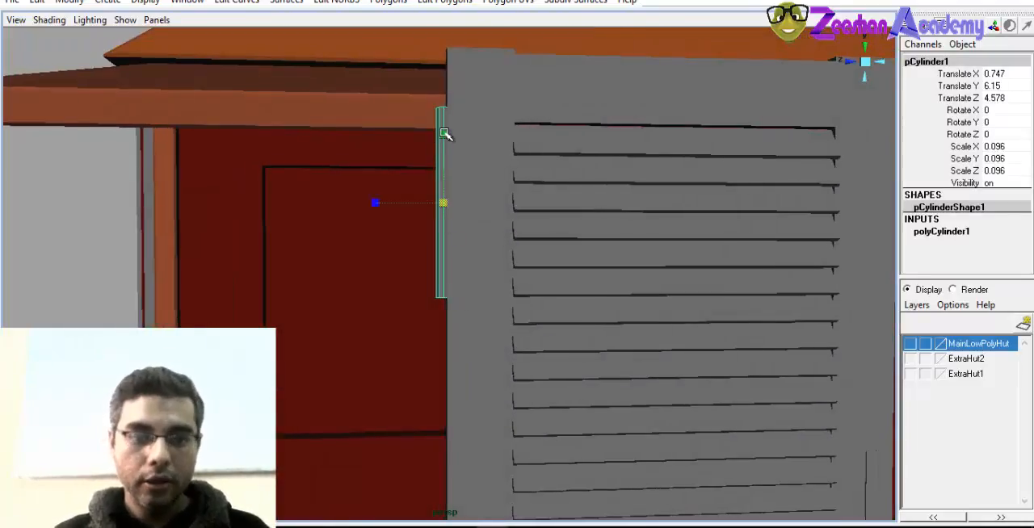
pyautogui.moveTo(444, 133); pyautogui.dragTo(445, 156)
# Duplicate the hinge cylinder and move the copy straight down to the lower part of the shutter's edge
pyautogui.keyDown('alt'); pyautogui.moveTo(557, 277); pyautogui.dragTo(420, 371, button='right'); pyautogui.keyUp('alt')
pyautogui.keyDown('alt'); pyautogui.moveTo(492, 427); pyautogui.dragTo(493, 360, button='middle'); pyautogui.keyUp('alt')
pyautogui.keyDown('alt'); pyautogui.moveTo(493, 361); pyautogui.dragTo(438, 371, button='right'); pyautogui.keyUp('alt')
pyautogui.keyDown('alt'); pyautogui.moveTo(438, 372); pyautogui.dragTo(425, 306, button='middle'); pyautogui.keyUp('alt')
pyautogui.hotkey('ctrl', 'd')
pyautogui.press('w')
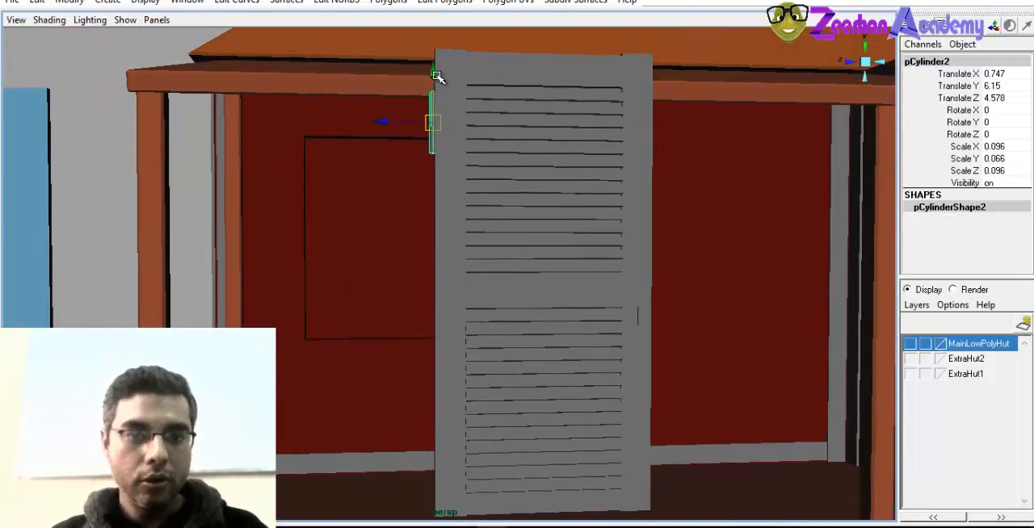
pyautogui.moveTo(436, 77); pyautogui.dragTo(436, 334)
# Examine the shutter's frame and its two hinge cylinders from several angles
pyautogui.keyDown('alt'); pyautogui.moveTo(447, 415); pyautogui.dragTo(654, 360); pyautogui.keyUp('alt')
pyautogui.keyDown('alt'); pyautogui.moveTo(583, 378); pyautogui.dragTo(627, 359); pyautogui.keyUp('alt')
pyautogui.keyDown('alt'); pyautogui.moveTo(453, 350); pyautogui.dragTo(550, 356, button='right'); pyautogui.keyUp('alt')
pyautogui.click(472, 287)
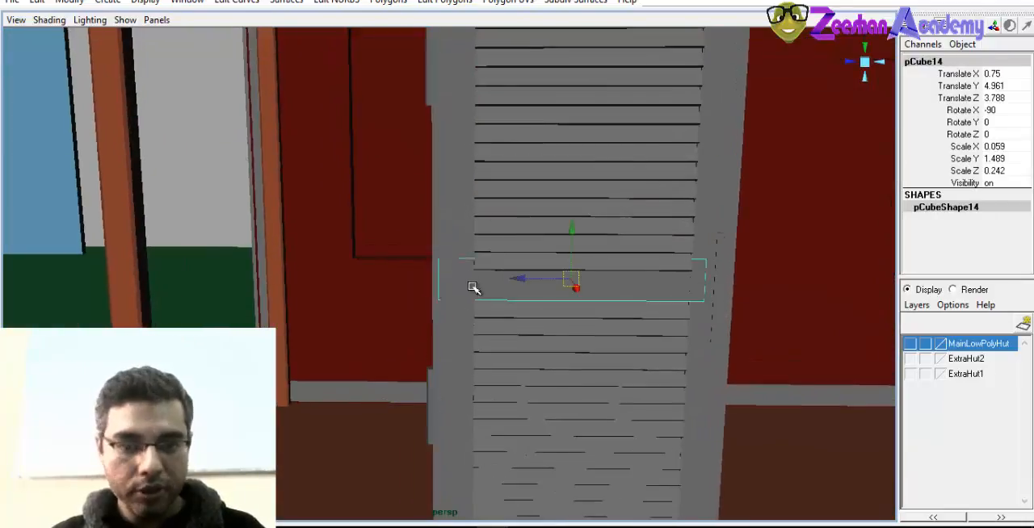
pyautogui.keyDown('alt'); pyautogui.moveTo(473, 287); pyautogui.dragTo(447, 395, button='middle'); pyautogui.keyUp('alt')
pyautogui.keyDown('alt'); pyautogui.moveTo(493, 415); pyautogui.dragTo(557, 440); pyautogui.keyUp('alt')
pyautogui.keyDown('alt'); pyautogui.moveTo(444, 357); pyautogui.dragTo(431, 397, button='middle'); pyautogui.keyUp('alt')
pyautogui.keyDown('alt'); pyautogui.moveTo(434, 395); pyautogui.dragTo(427, 358); pyautogui.keyUp('alt')
# Bevel the shutter's two vertical side bars together with its top, middle and bottom rails
pyautogui.click(420, 326)
pyautogui.keyDown('shift'); pyautogui.click(503, 156); pyautogui.keyUp('shift')
pyautogui.keyDown('shift'); pyautogui.click(636, 191); pyautogui.keyUp('shift')
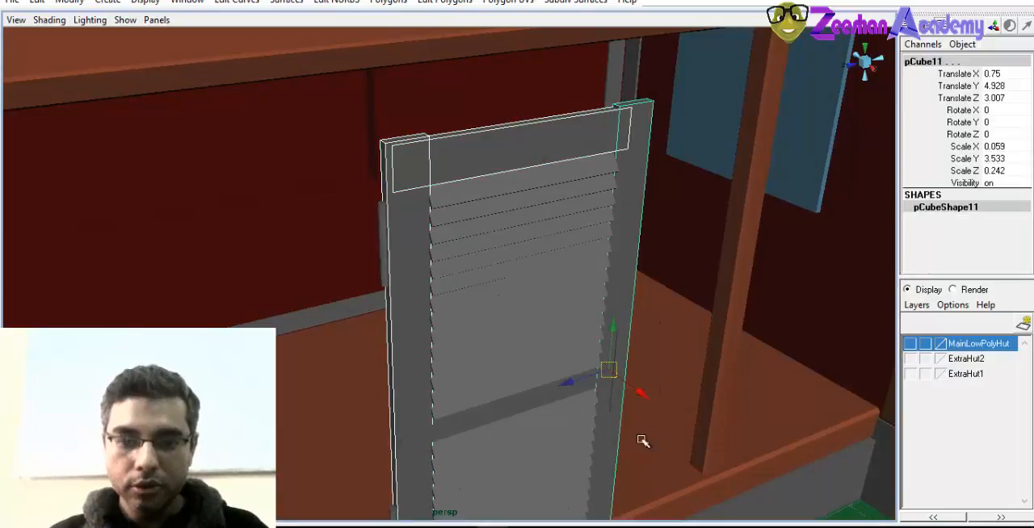
pyautogui.keyDown('alt'); pyautogui.moveTo(510, 369); pyautogui.dragTo(471, 182, button='middle'); pyautogui.keyUp('alt')
pyautogui.keyDown('shift'); pyautogui.click(482, 432); pyautogui.keyUp('shift')
pyautogui.keyDown('alt'); pyautogui.moveTo(482, 369); pyautogui.dragTo(443, 399); pyautogui.keyUp('alt')
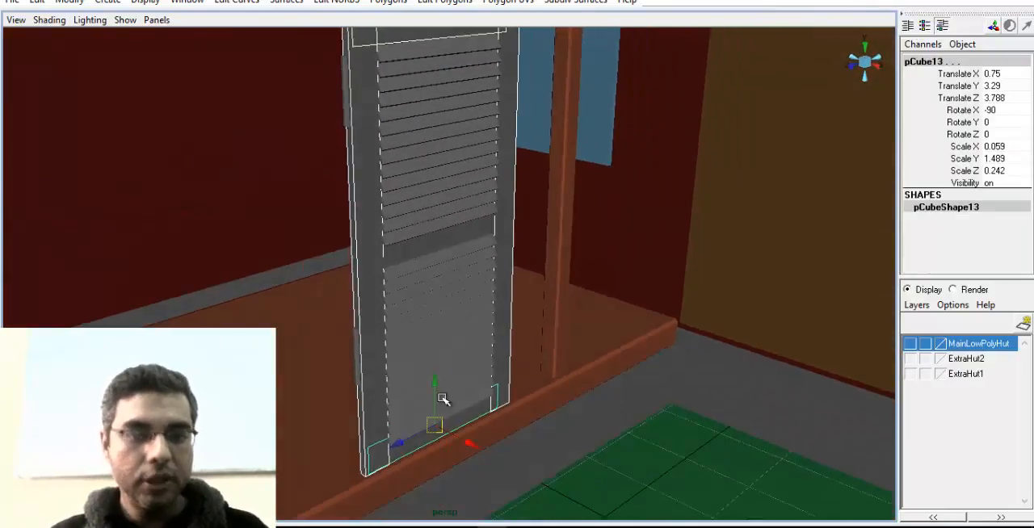
pyautogui.click(387, 3)
pyautogui.moveTo(445, 2)
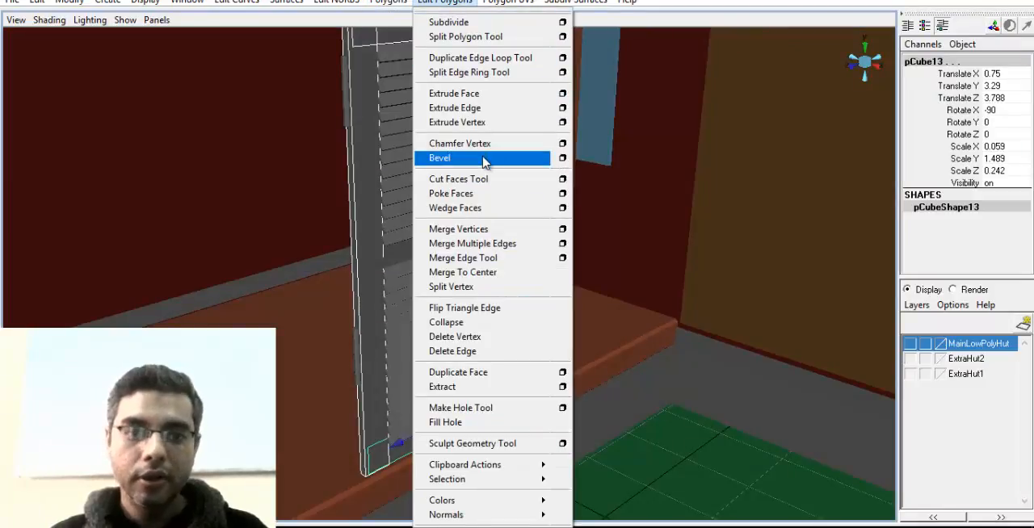
pyautogui.click(383, 194)
pyautogui.keyDown('alt'); pyautogui.moveTo(383, 196); pyautogui.dragTo(365, 234, button='middle'); pyautogui.keyUp('alt')
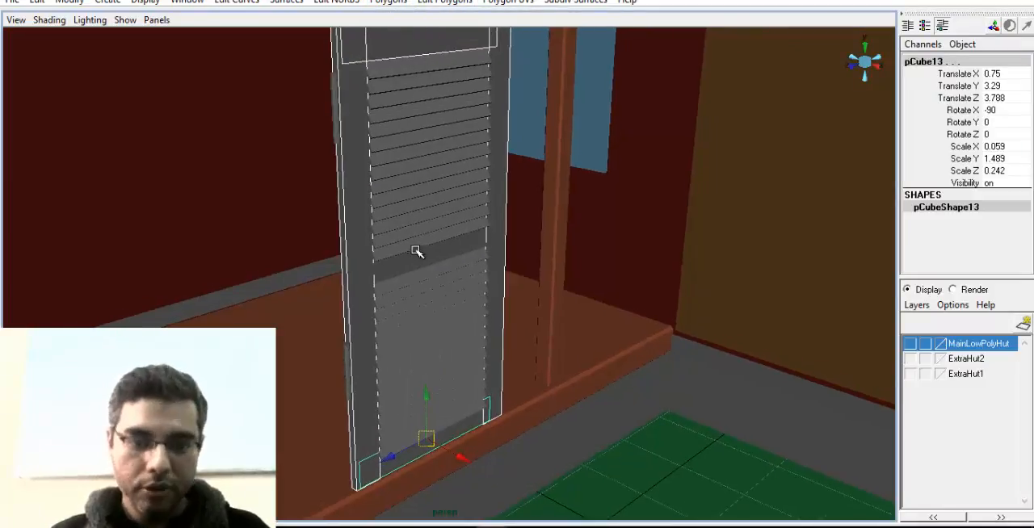
pyautogui.keyDown('shift'); pyautogui.click(417, 250); pyautogui.keyUp('shift')
pyautogui.click(428, 3)
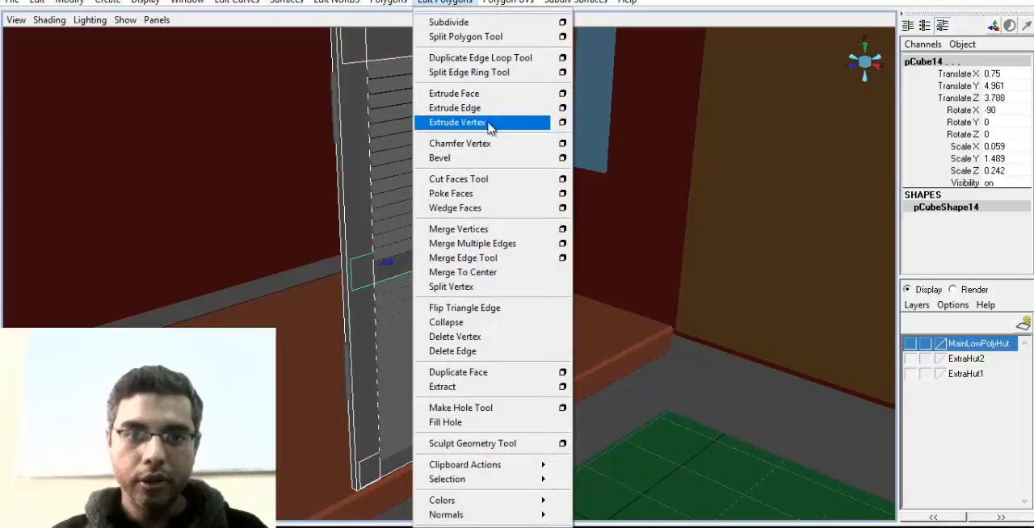
pyautogui.click(490, 157)
# Set the bevel offset of the shutter's frame pieces to 0.2 and check the edges up close
pyautogui.keyDown('alt'); pyautogui.moveTo(595, 255); pyautogui.dragTo(558, 291); pyautogui.keyUp('alt')
pyautogui.keyDown('alt'); pyautogui.moveTo(557, 290); pyautogui.dragTo(626, 486, button='middle'); pyautogui.keyUp('alt')
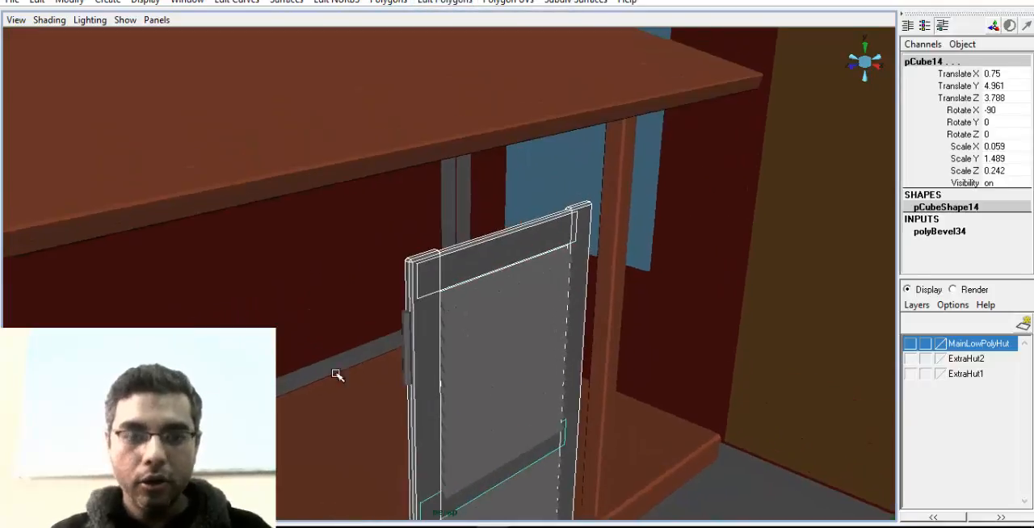
pyautogui.keyDown('alt'); pyautogui.moveTo(334, 371); pyautogui.dragTo(622, 437, button='right'); pyautogui.keyUp('alt')
pyautogui.keyDown('alt'); pyautogui.moveTo(435, 360); pyautogui.dragTo(442, 364); pyautogui.keyUp('alt')
pyautogui.keyDown('alt'); pyautogui.moveTo(442, 364); pyautogui.dragTo(533, 390, button='right'); pyautogui.keyUp('alt')
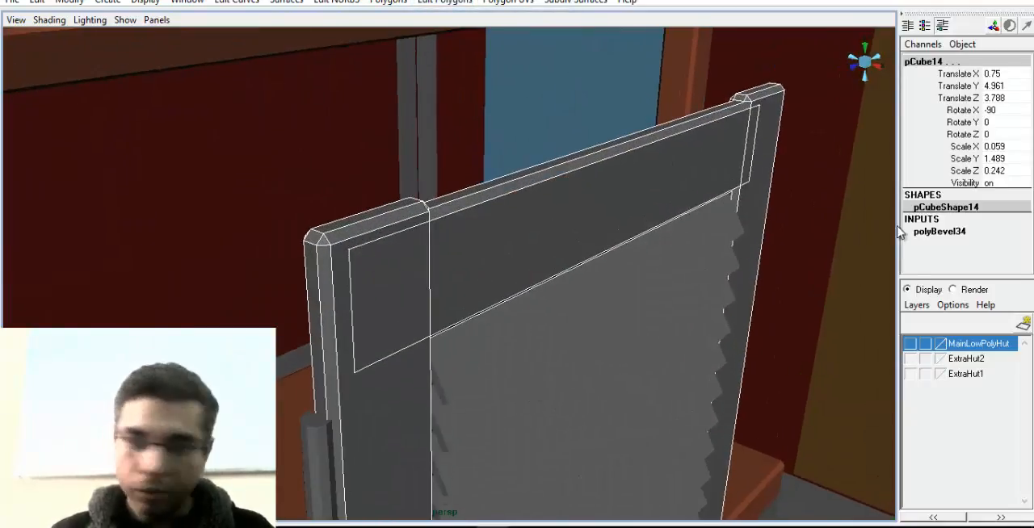
pyautogui.click(938, 232)
pyautogui.click(998, 254)
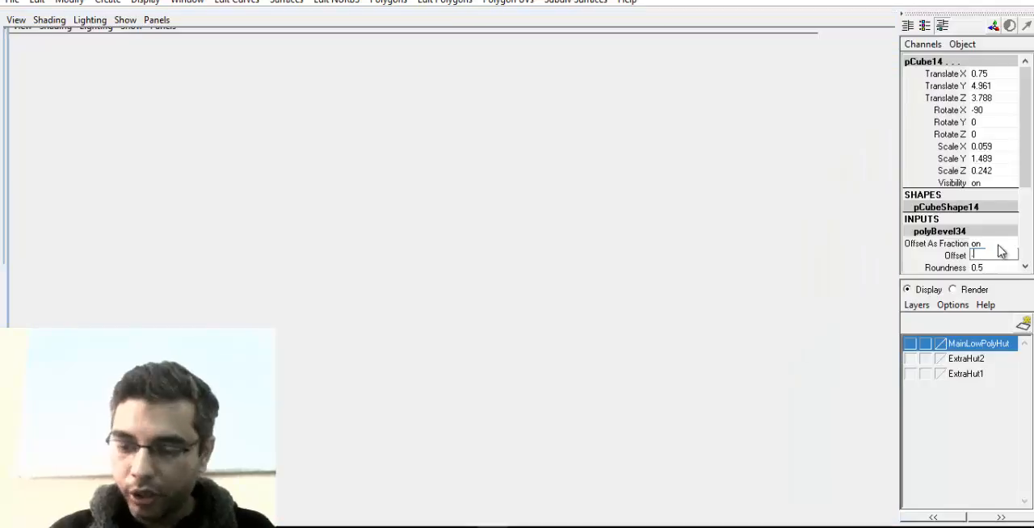
pyautogui.write('0.2')
pyautogui.press('Return')
pyautogui.keyDown('alt'); pyautogui.moveTo(537, 346); pyautogui.dragTo(724, 393); pyautogui.keyUp('alt')
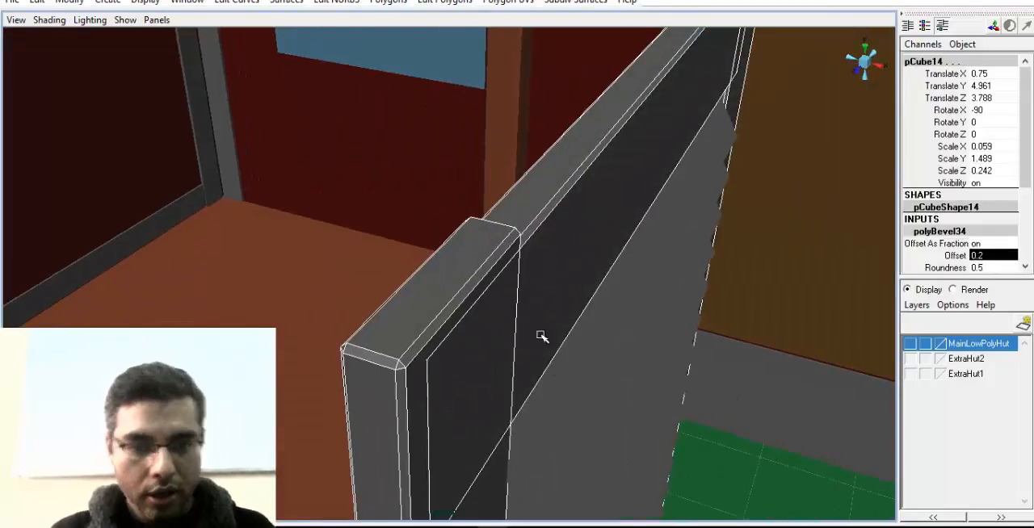
pyautogui.keyDown('alt'); pyautogui.moveTo(619, 332); pyautogui.dragTo(629, 300); pyautogui.keyUp('alt')
# Try a bevel offset of 0.01 on the shutter's frame pieces
pyautogui.click(995, 255)
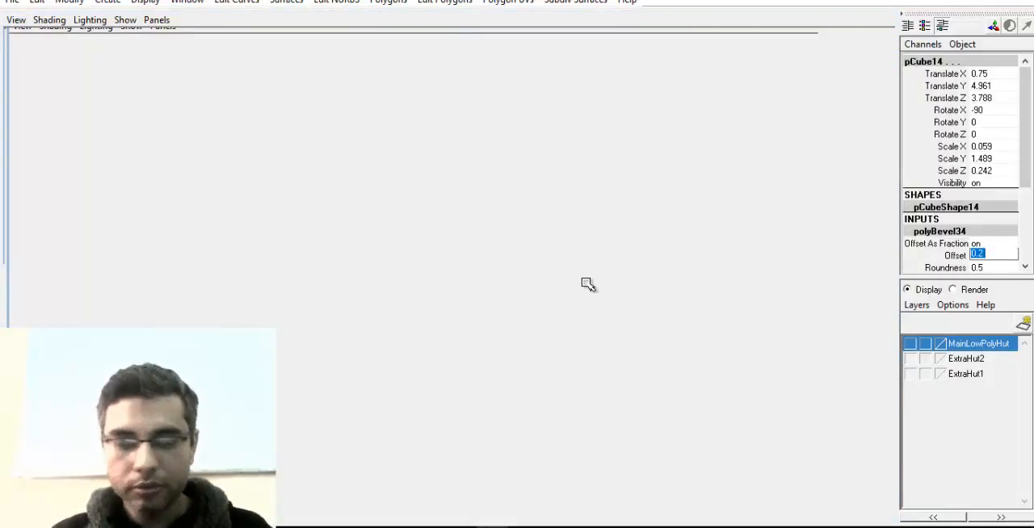
pyautogui.keyDown('alt'); pyautogui.moveTo(549, 327); pyautogui.dragTo(573, 354); pyautogui.keyUp('alt')
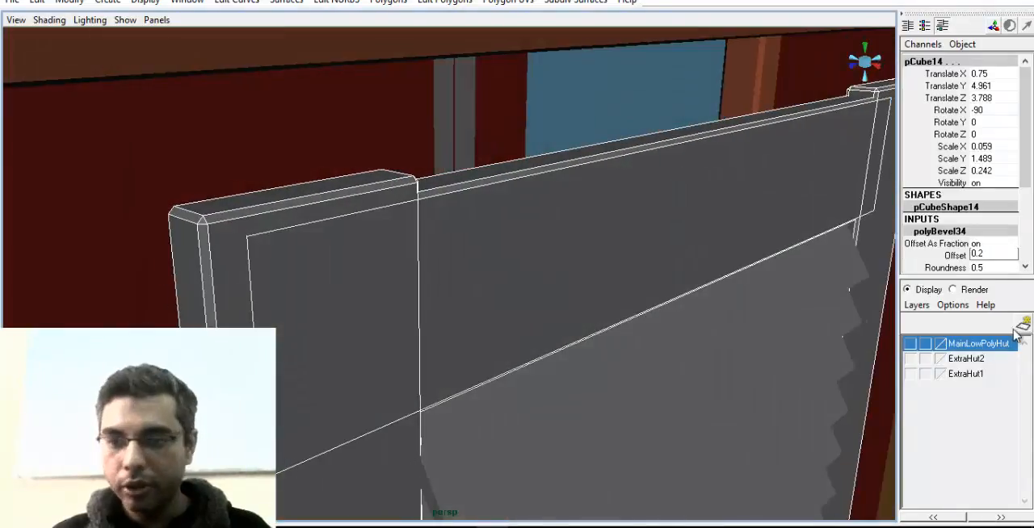
pyautogui.click(997, 253)
pyautogui.write('.01')
pyautogui.press('Return')
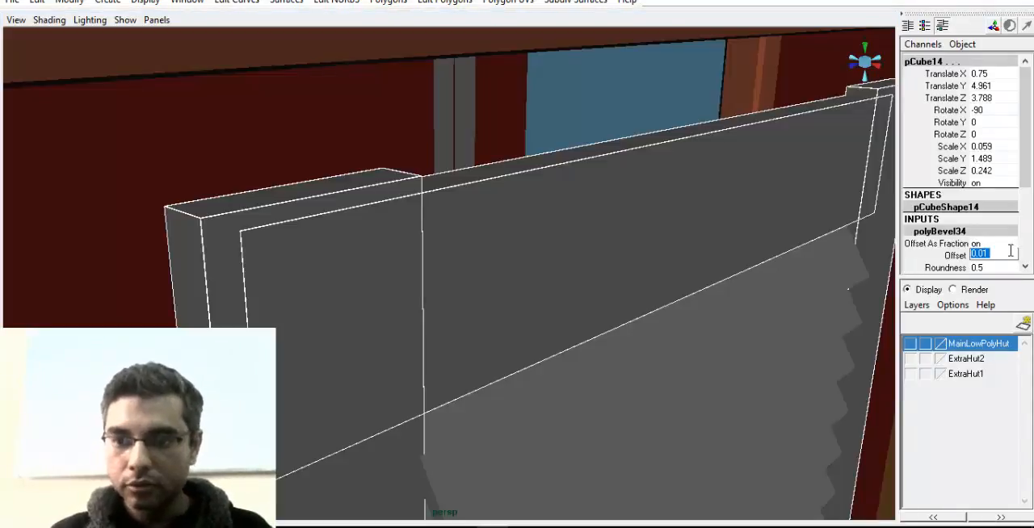
# Set the bevel offset of the shutter's frame pieces to 0.1
pyautogui.write('.1')
pyautogui.press('Return')
pyautogui.keyDown('alt'); pyautogui.moveTo(838, 289); pyautogui.dragTo(487, 292); pyautogui.keyUp('alt')
# Select all the slats in the shutter's upper section, from the top one down to the middle rail
pyautogui.click(452, 212)
pyautogui.keyDown('alt'); pyautogui.moveTo(452, 213); pyautogui.dragTo(465, 313); pyautogui.keyUp('alt')
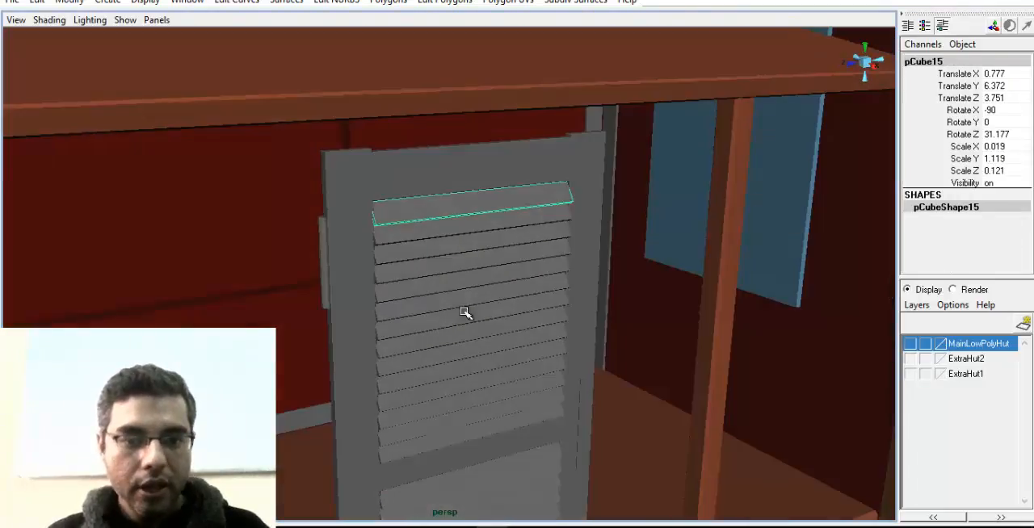
pyautogui.hotkey('shift', 'd')
pyautogui.hotkey('shift', 'd')
pyautogui.hotkey('shift', 'd')
pyautogui.hotkey('shift', 'd')
pyautogui.hotkey('shift', 'd')
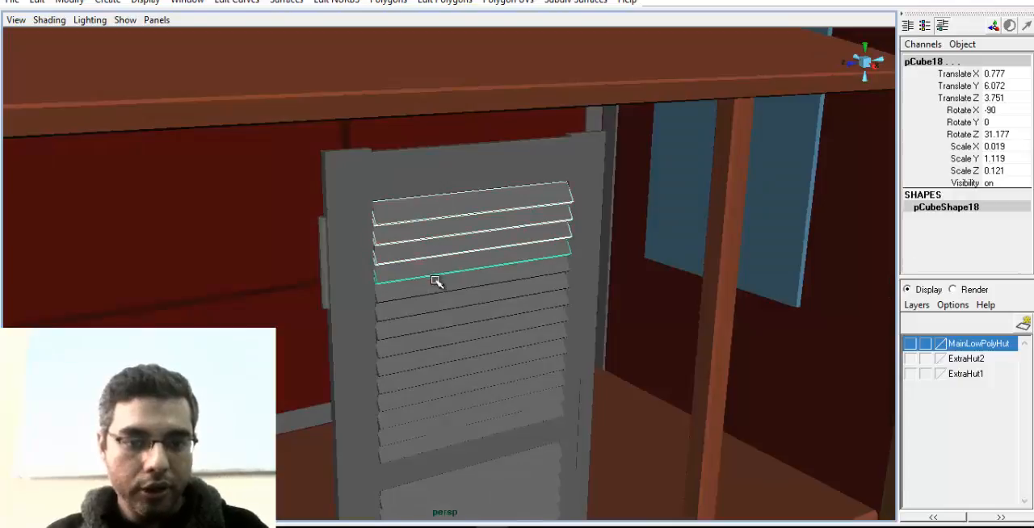
pyautogui.hotkey('shift', 'd')
pyautogui.hotkey('shift', 'd')
pyautogui.hotkey('shift', 'd')
pyautogui.hotkey('shift', 'd')
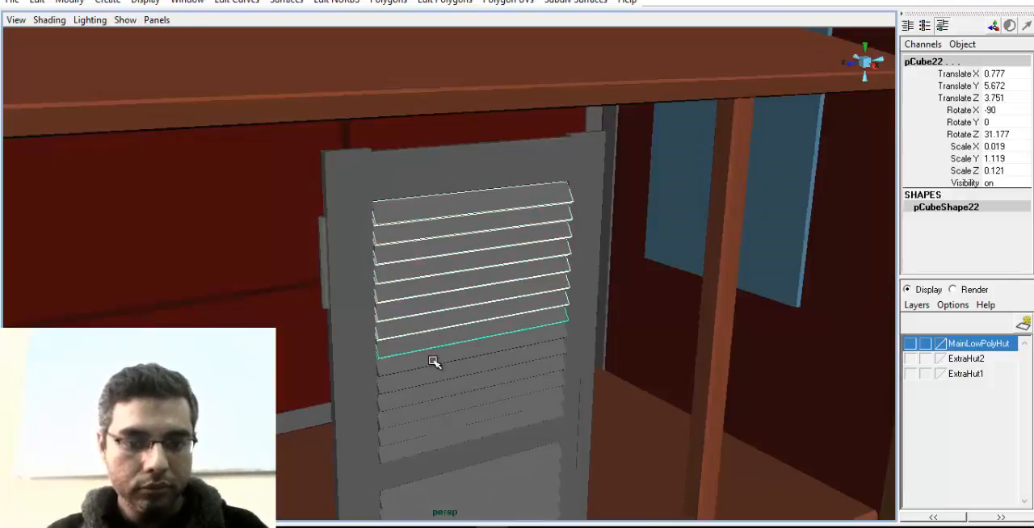
pyautogui.hotkey('shift', 'd')
pyautogui.hotkey('shift', 'd')
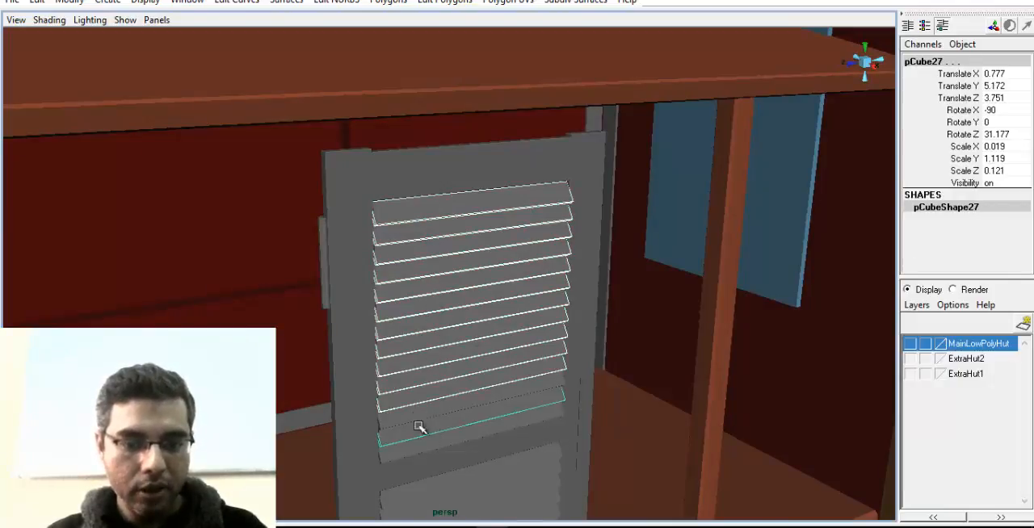
pyautogui.keyDown('alt'); pyautogui.moveTo(595, 444); pyautogui.dragTo(427, 299); pyautogui.keyUp('alt')
# Add all the slats of the shutter's lower section to the selection, down to the bottom rail
pyautogui.hotkey('shift', 'd')
pyautogui.hotkey('shift', 'd')
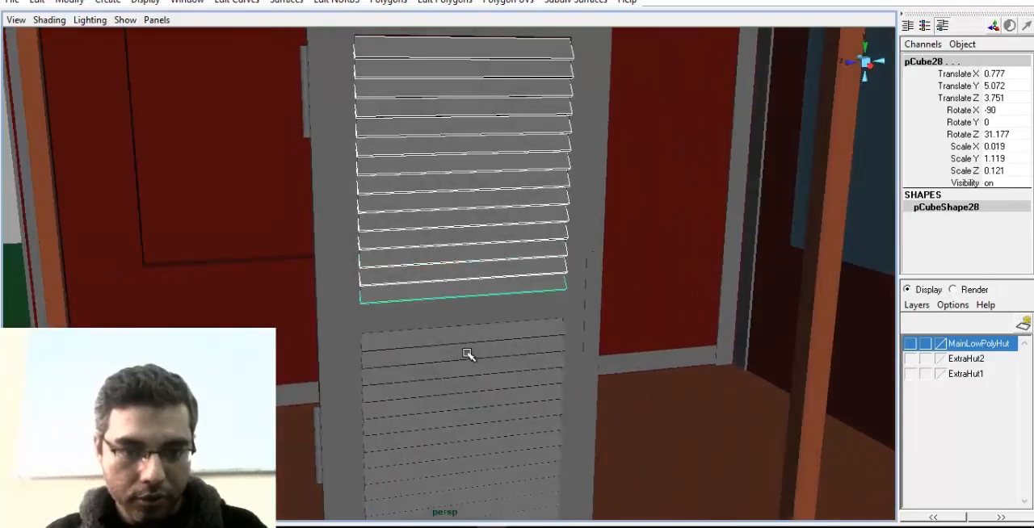
pyautogui.keyDown('alt'); pyautogui.moveTo(473, 353); pyautogui.dragTo(420, 267); pyautogui.keyUp('alt')
pyautogui.hotkey('shift', 'd')
pyautogui.hotkey('shift', 'd')
pyautogui.hotkey('shift', 'd')
pyautogui.hotkey('shift', 'd')
pyautogui.hotkey('shift', 'd')
pyautogui.hotkey('shift', 'd')
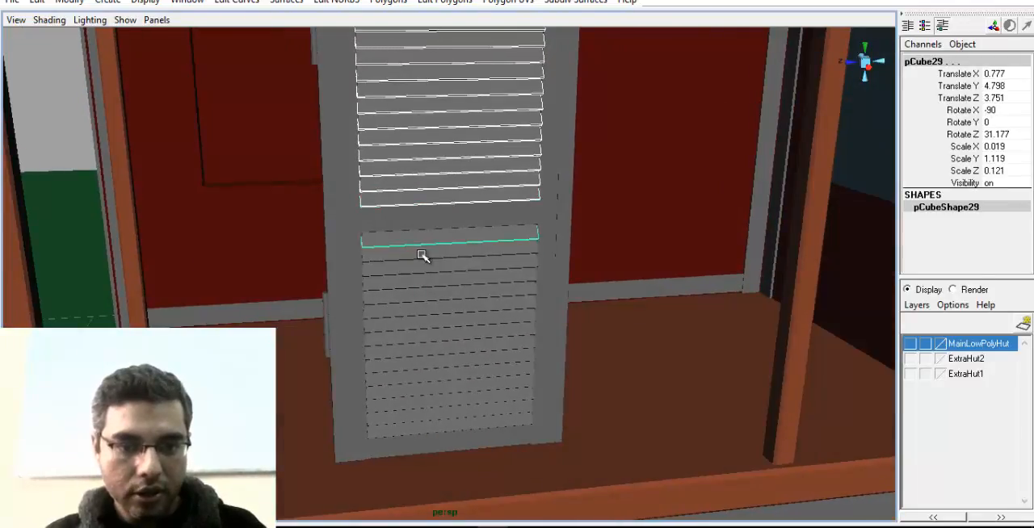
pyautogui.hotkey('ctrl', 'z')
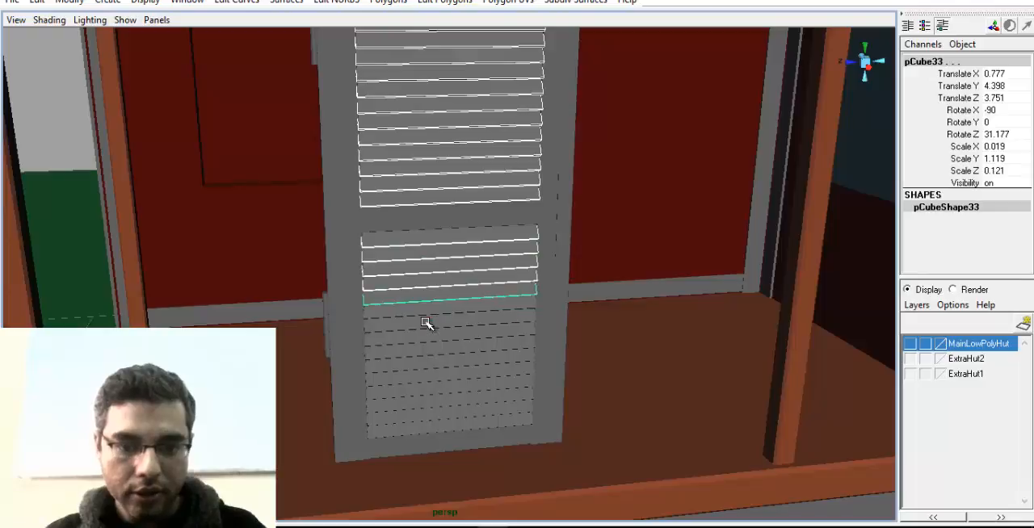
pyautogui.hotkey('shift', 'd')
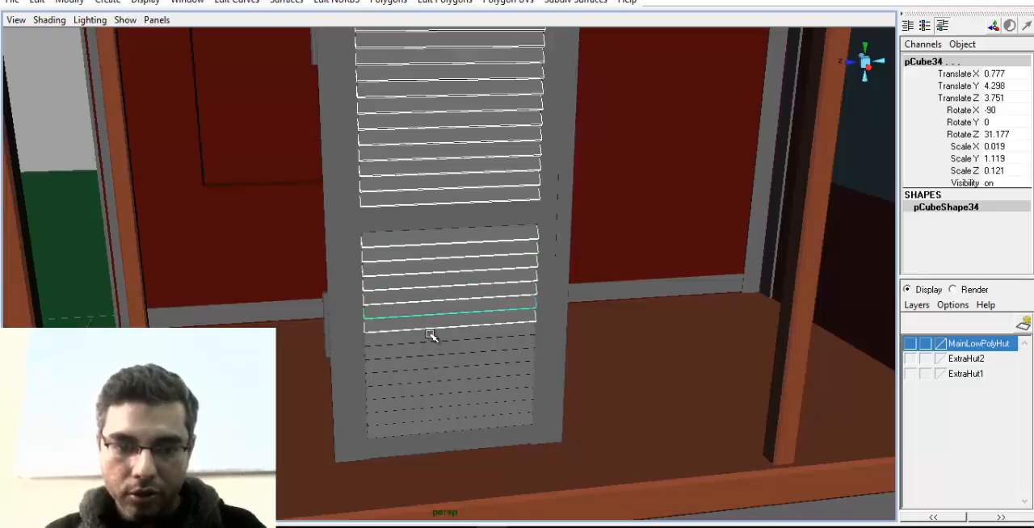
pyautogui.hotkey('shift', 'd')
pyautogui.hotkey('shift', 'd')
pyautogui.hotkey('shift', 'd')
pyautogui.hotkey('shift', 'd')
pyautogui.hotkey('shift', 'd')
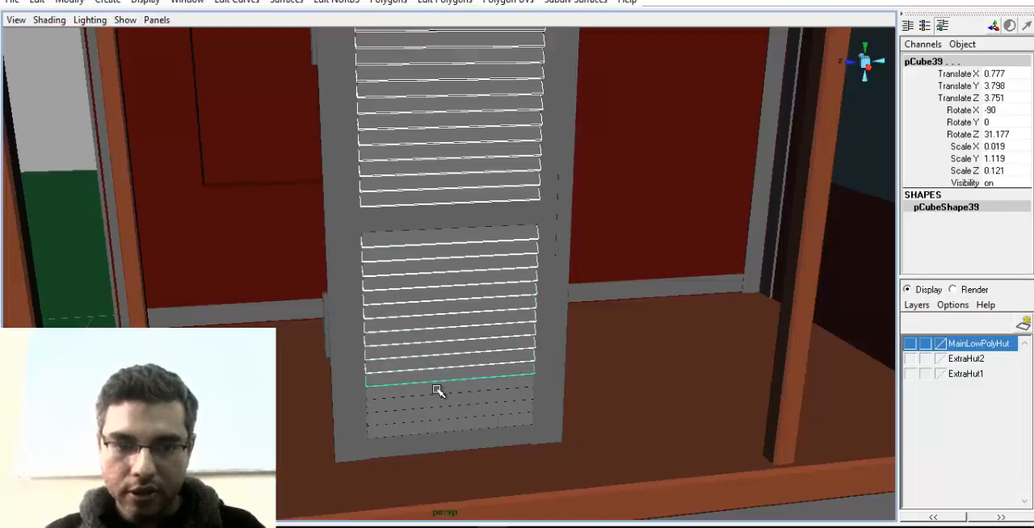
pyautogui.hotkey('shift', 'd')
pyautogui.hotkey('shift', 'd')
pyautogui.hotkey('shift', 'd')
pyautogui.hotkey('shift', 'd')
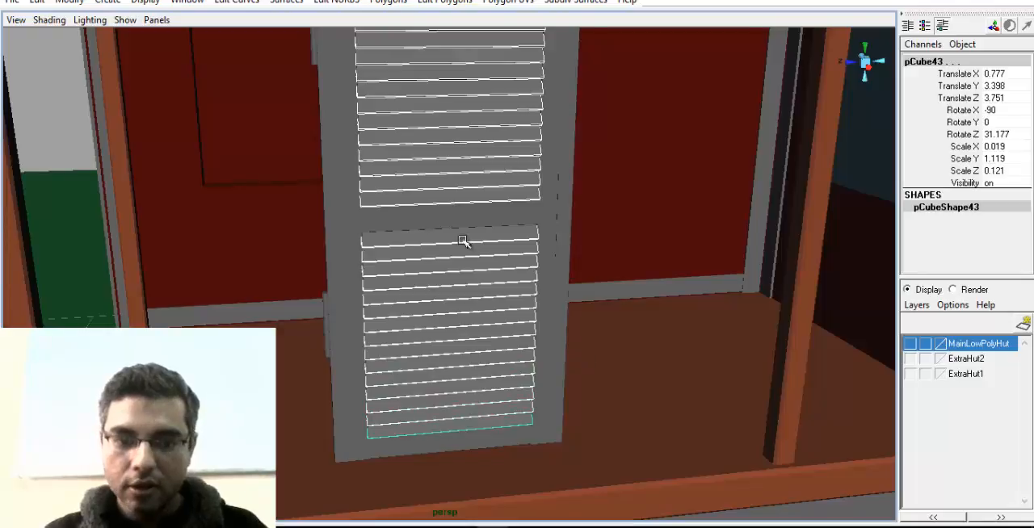
# Bevel all the selected shutter slats together
pyautogui.keyDown('alt'); pyautogui.moveTo(463, 242); pyautogui.dragTo(517, 311); pyautogui.keyUp('alt')
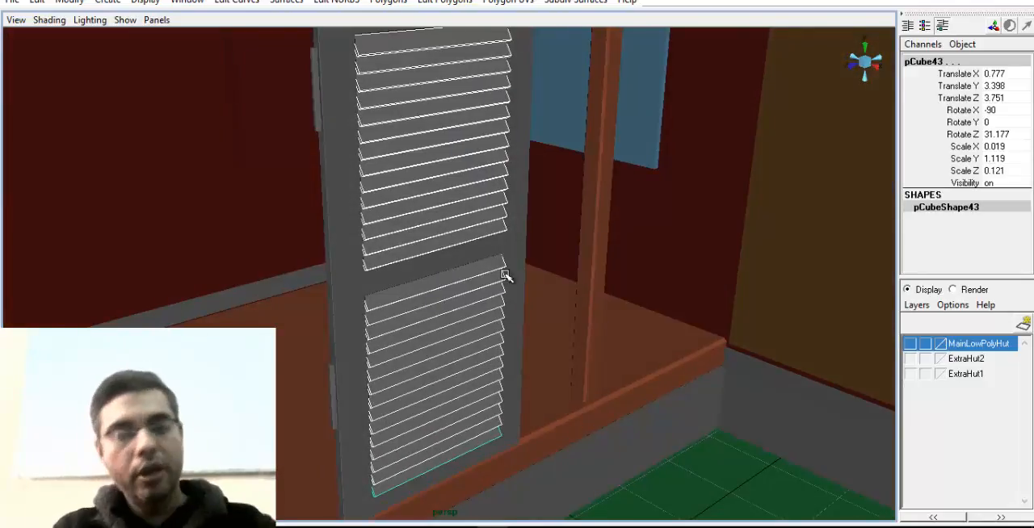
pyautogui.keyDown('alt'); pyautogui.moveTo(496, 241); pyautogui.dragTo(438, 62); pyautogui.keyUp('alt')
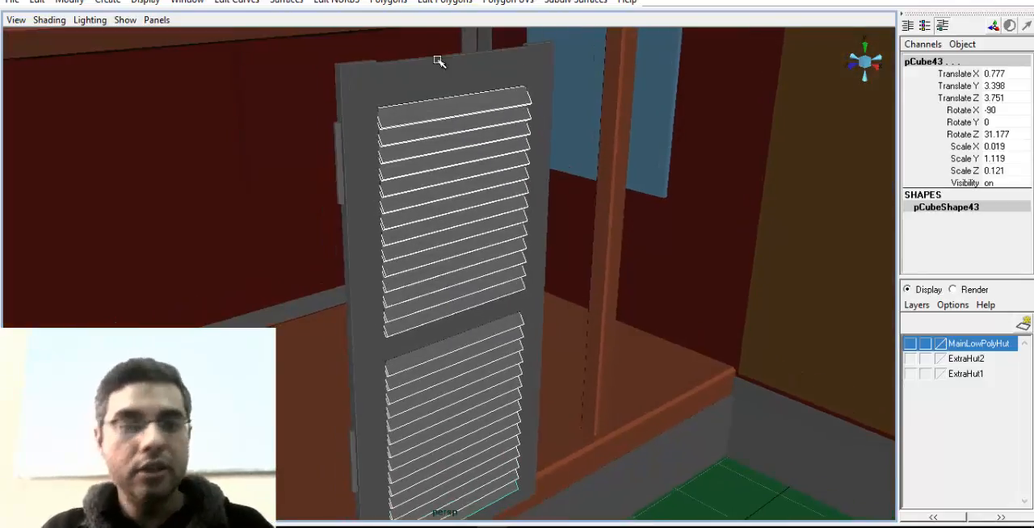
pyautogui.click(443, 2)
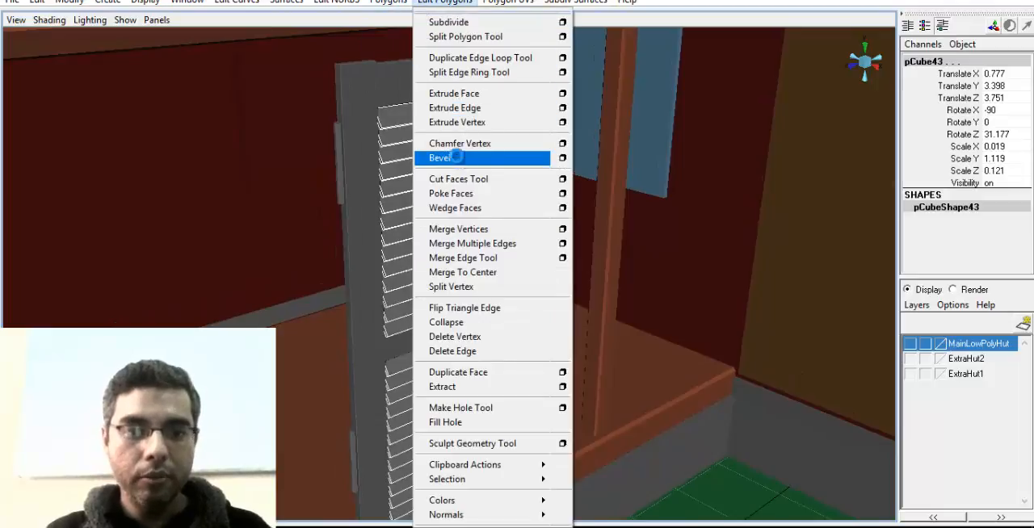
pyautogui.click(456, 157)
pyautogui.keyDown('alt'); pyautogui.moveTo(486, 257); pyautogui.dragTo(533, 339, button='middle'); pyautogui.keyUp('alt')
pyautogui.keyDown('alt'); pyautogui.moveTo(532, 339); pyautogui.dragTo(816, 392, button='right'); pyautogui.keyUp('alt')
pyautogui.keyDown('alt'); pyautogui.moveTo(390, 231); pyautogui.dragTo(464, 235, button='right'); pyautogui.keyUp('alt')
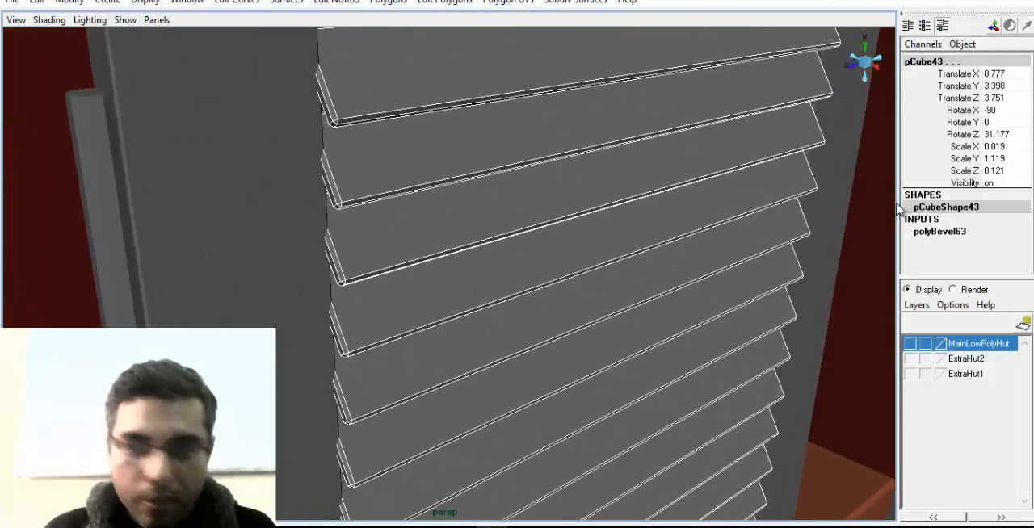
# Set the bevel offset of the shutter slats to 0.2
pyautogui.click(941, 231)
pyautogui.click(989, 255)
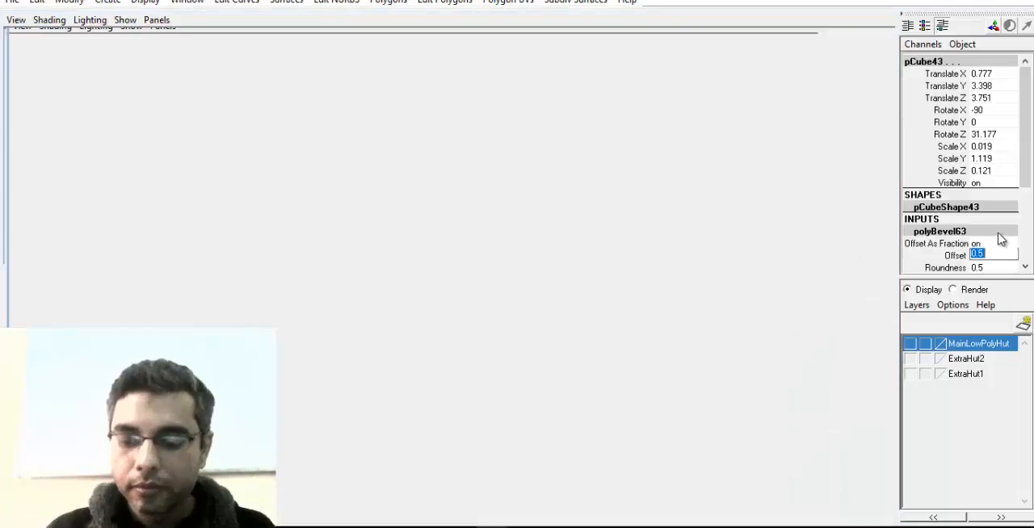
pyautogui.write('.2')
pyautogui.press('Return')
pyautogui.keyDown('alt'); pyautogui.moveTo(620, 175); pyautogui.dragTo(607, 230); pyautogui.keyUp('alt')
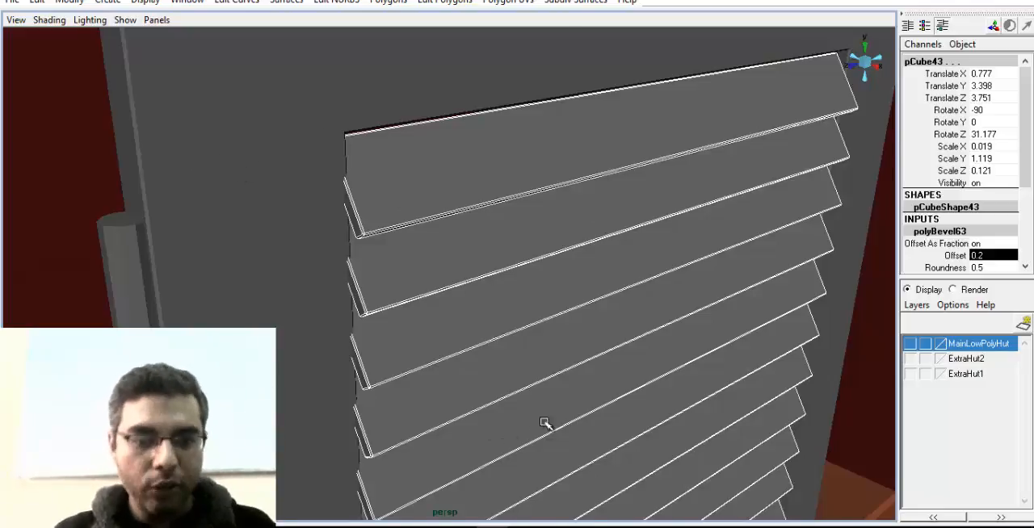
# Examine the slats' beveled edges close up and from several angles
pyautogui.keyDown('alt'); pyautogui.moveTo(545, 423); pyautogui.dragTo(436, 205, button='right'); pyautogui.keyUp('alt')
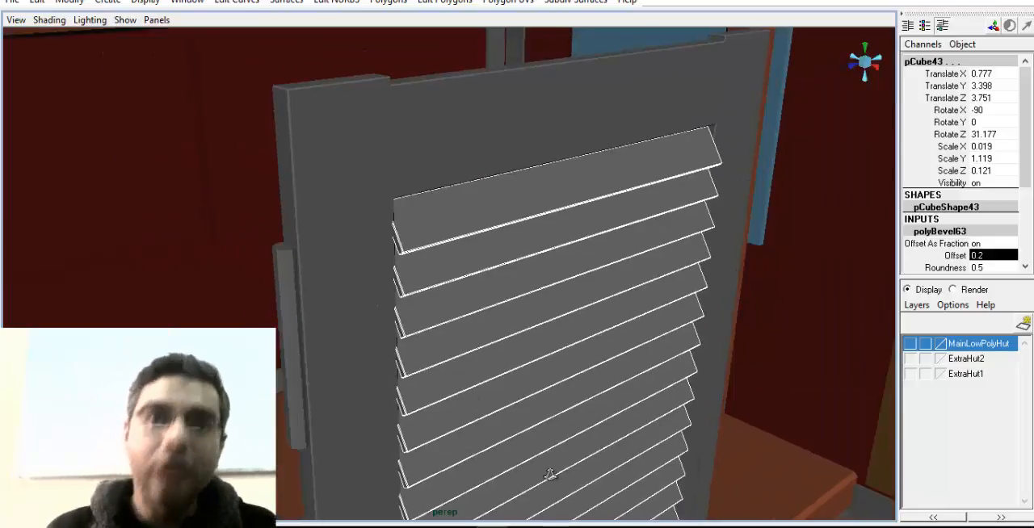
pyautogui.keyDown('alt'); pyautogui.moveTo(550, 474); pyautogui.dragTo(452, 466); pyautogui.keyUp('alt')
pyautogui.keyDown('alt'); pyautogui.moveTo(453, 466); pyautogui.dragTo(458, 394, button='middle'); pyautogui.keyUp('alt')
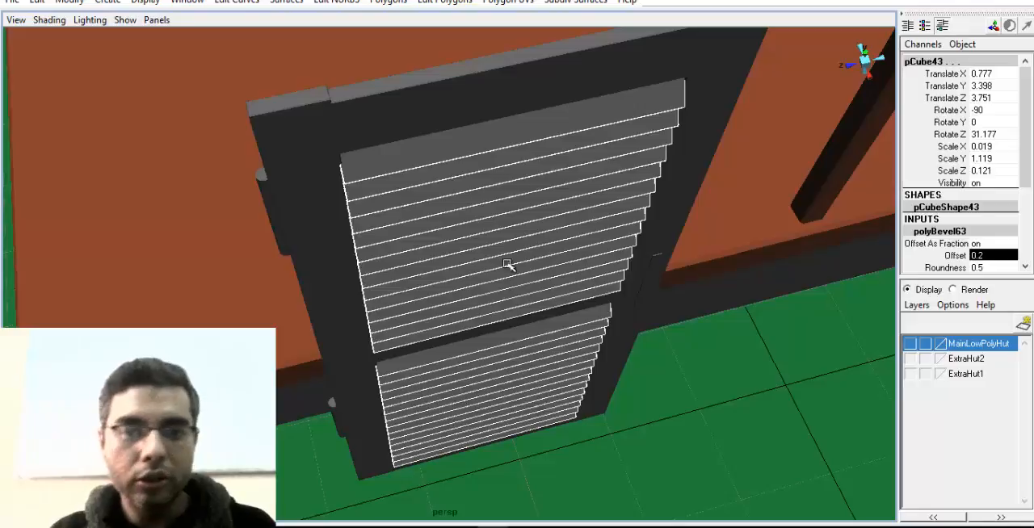
pyautogui.keyDown('alt'); pyautogui.moveTo(507, 264); pyautogui.dragTo(396, 275); pyautogui.keyUp('alt')
pyautogui.scroll(6, 429, 315)
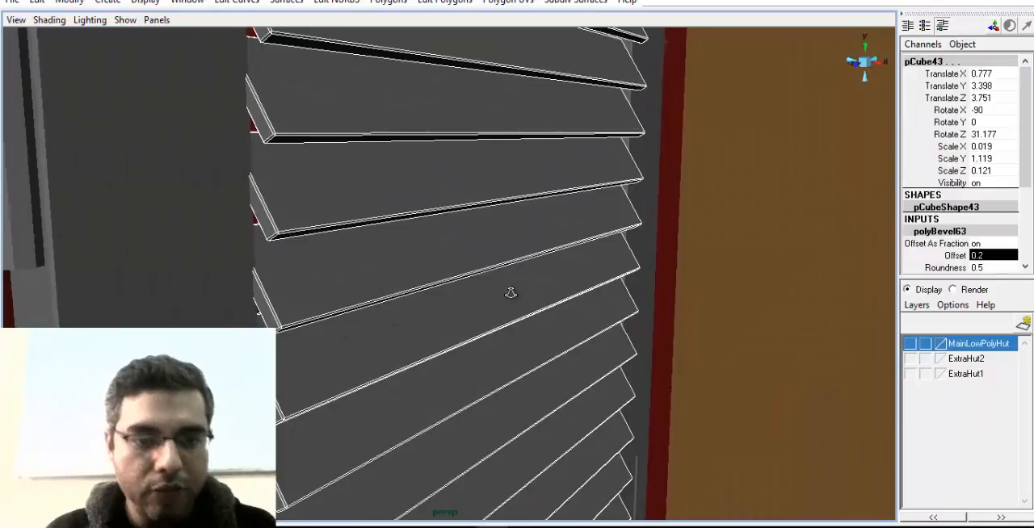
pyautogui.keyDown('alt'); pyautogui.moveTo(510, 292); pyautogui.dragTo(409, 287); pyautogui.keyUp('alt')
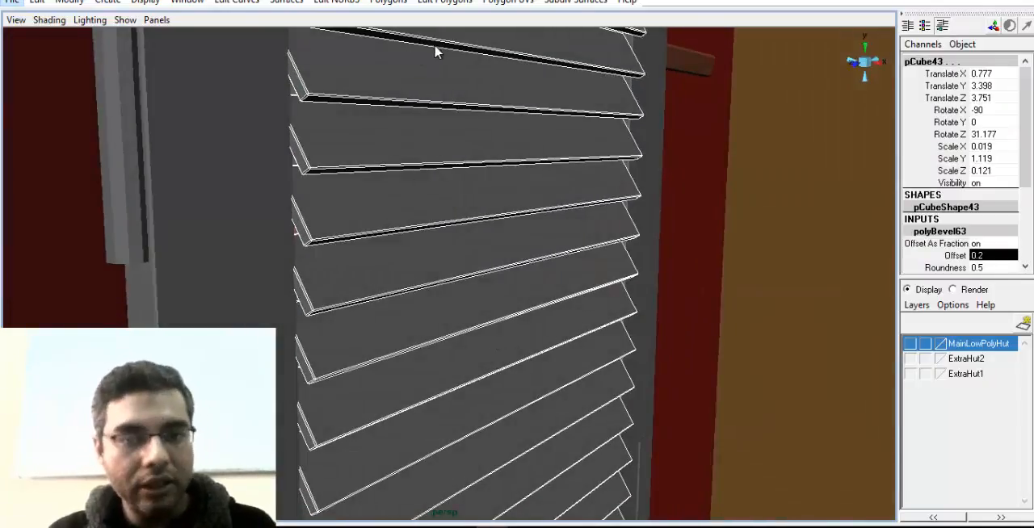
pyautogui.keyDown('alt'); pyautogui.moveTo(435, 51); pyautogui.dragTo(462, 89); pyautogui.keyUp('alt')
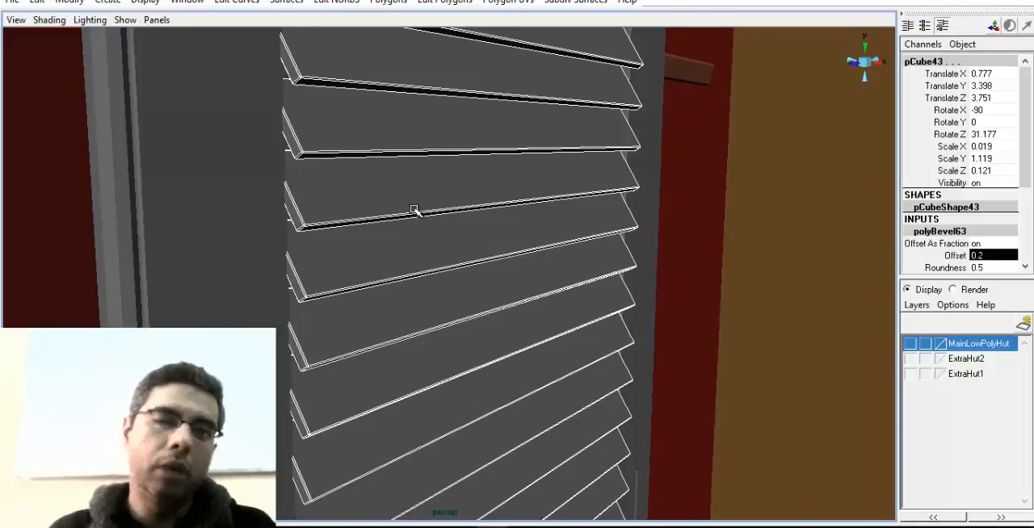
pyautogui.keyDown('alt'); pyautogui.moveTo(516, 277); pyautogui.dragTo(440, 278, button='right'); pyautogui.keyUp('alt')
pyautogui.moveTo(454, 203); pyautogui.dragTo(503, 191, button='right')
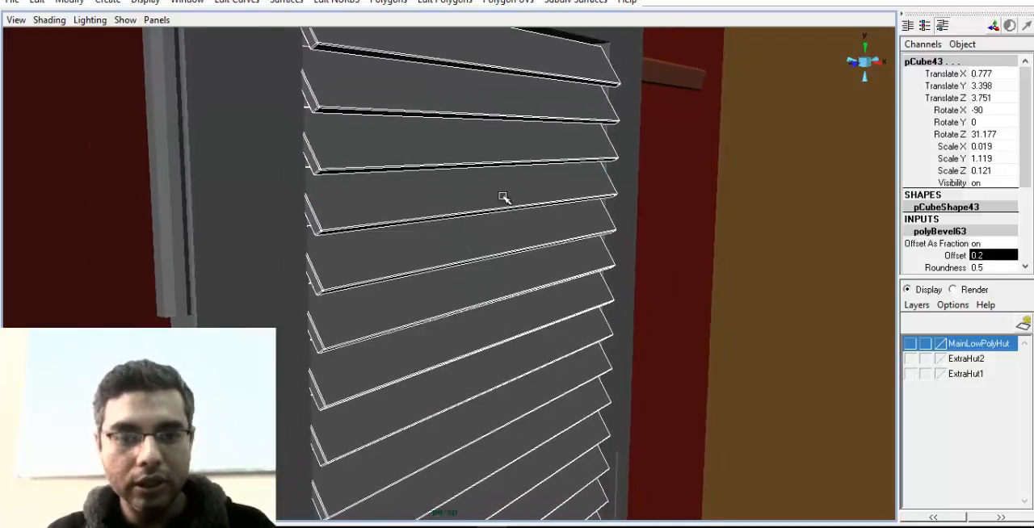
pyautogui.click(503, 196)
# Bevel the small vertical bar on the shutter's side frame beside the middle rail
pyautogui.keyDown('alt'); pyautogui.moveTo(704, 269); pyautogui.dragTo(436, 260, button='right'); pyautogui.keyUp('alt')
pyautogui.keyDown('alt'); pyautogui.moveTo(436, 261); pyautogui.dragTo(279, 165, button='middle'); pyautogui.keyUp('alt')
pyautogui.keyDown('alt'); pyautogui.moveTo(278, 166); pyautogui.dragTo(366, 270); pyautogui.keyUp('alt')
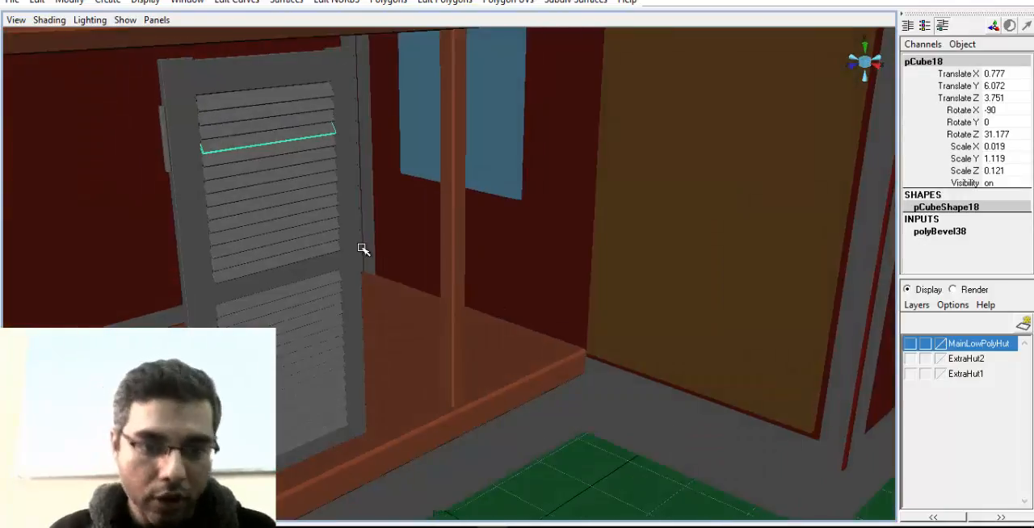
pyautogui.keyDown('alt'); pyautogui.moveTo(287, 318); pyautogui.dragTo(330, 274); pyautogui.keyUp('alt')
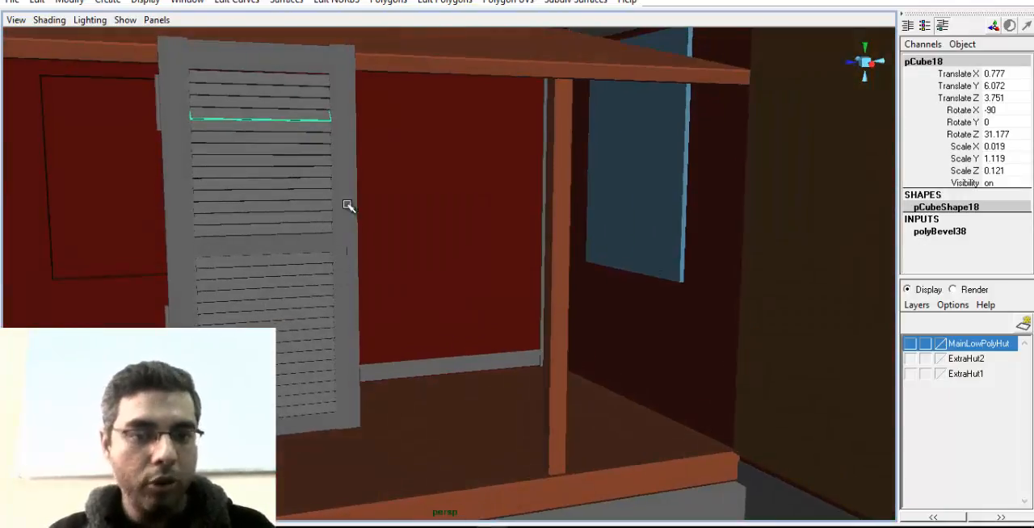
pyautogui.keyDown('alt'); pyautogui.moveTo(348, 205); pyautogui.dragTo(361, 244); pyautogui.keyUp('alt')
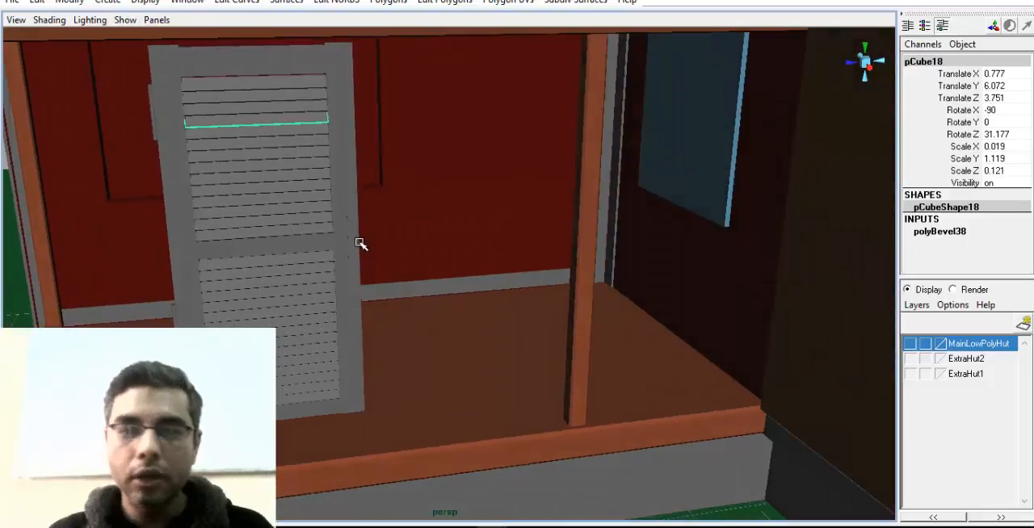
pyautogui.click(356, 246)
pyautogui.press('f')
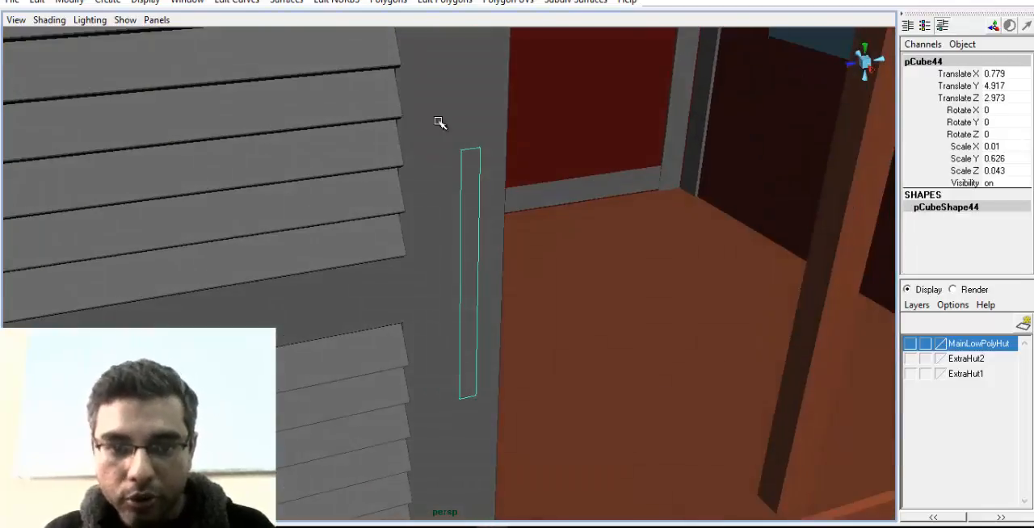
pyautogui.click(445, 2)
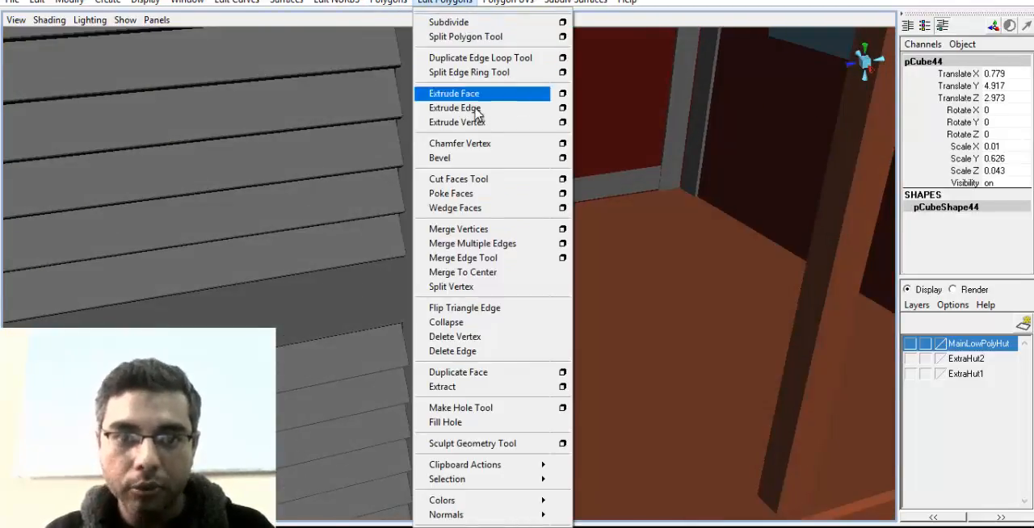
pyautogui.click(440, 158)
pyautogui.keyDown('alt'); pyautogui.moveTo(581, 291); pyautogui.dragTo(396, 311); pyautogui.keyUp('alt')
# Set the small bar's bevel offset to 0.22
pyautogui.click(949, 256)
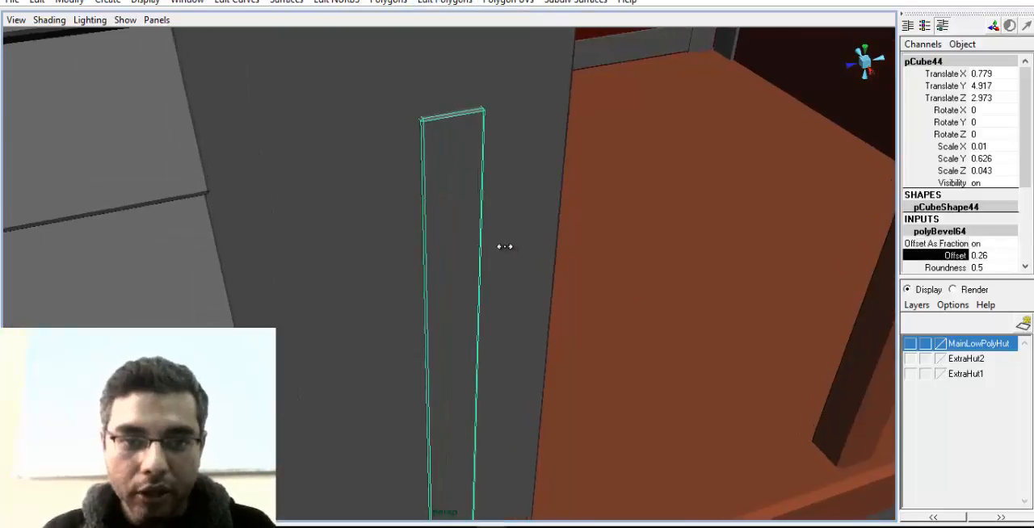
pyautogui.keyDown('alt'); pyautogui.moveTo(565, 258); pyautogui.dragTo(302, 272, button='right'); pyautogui.keyUp('alt')
pyautogui.keyDown('alt'); pyautogui.moveTo(302, 272); pyautogui.dragTo(318, 257); pyautogui.keyUp('alt')
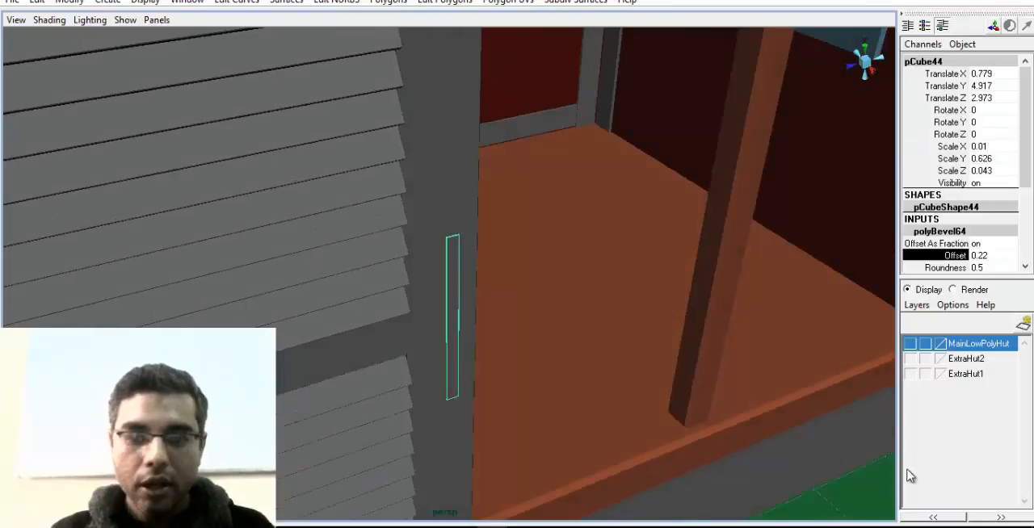
# View the shutter edge-on and select all of its frame pieces, slats, hinges and small bar together
pyautogui.click(745, 434)
pyautogui.keyDown('alt'); pyautogui.moveTo(745, 434); pyautogui.dragTo(415, 291); pyautogui.keyUp('alt')
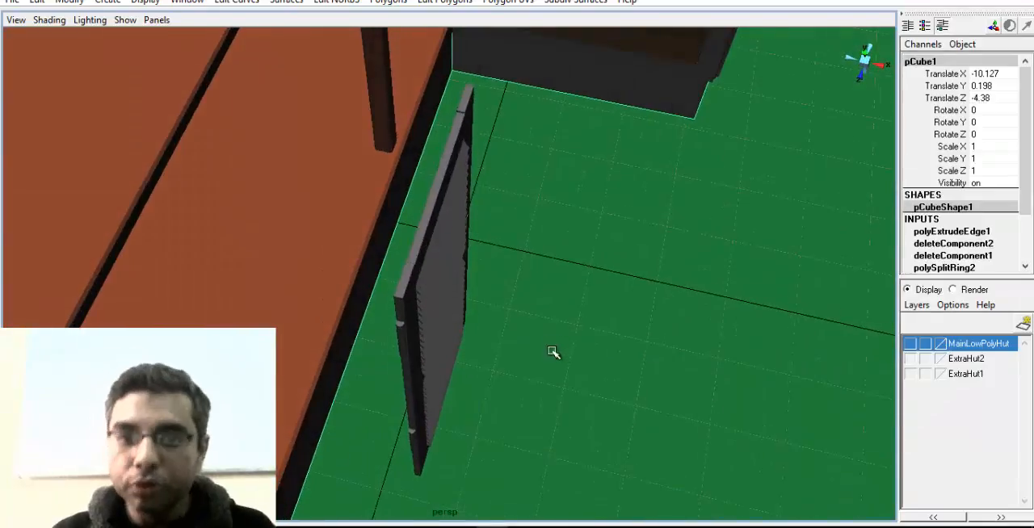
pyautogui.keyDown('alt'); pyautogui.moveTo(553, 352); pyautogui.dragTo(286, 293); pyautogui.keyUp('alt')
pyautogui.keyDown('alt'); pyautogui.moveTo(503, 203); pyautogui.dragTo(485, 234); pyautogui.keyUp('alt')
pyautogui.moveTo(392, 108); pyautogui.dragTo(487, 445)
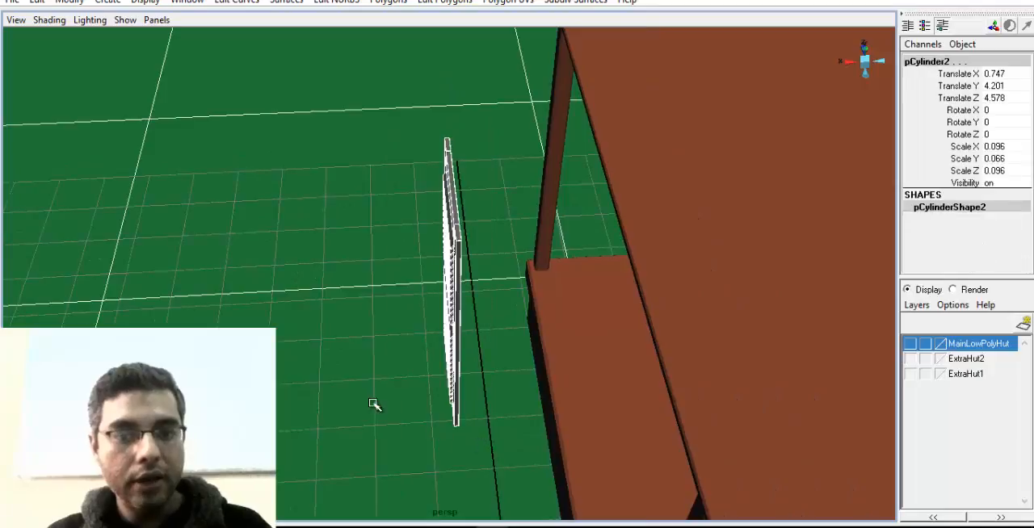
# Remove the ground plane from the selection so only the shutter's pieces are selected, and frame them in view
pyautogui.keyDown('alt'); pyautogui.moveTo(373, 403); pyautogui.dragTo(388, 358); pyautogui.keyUp('alt')
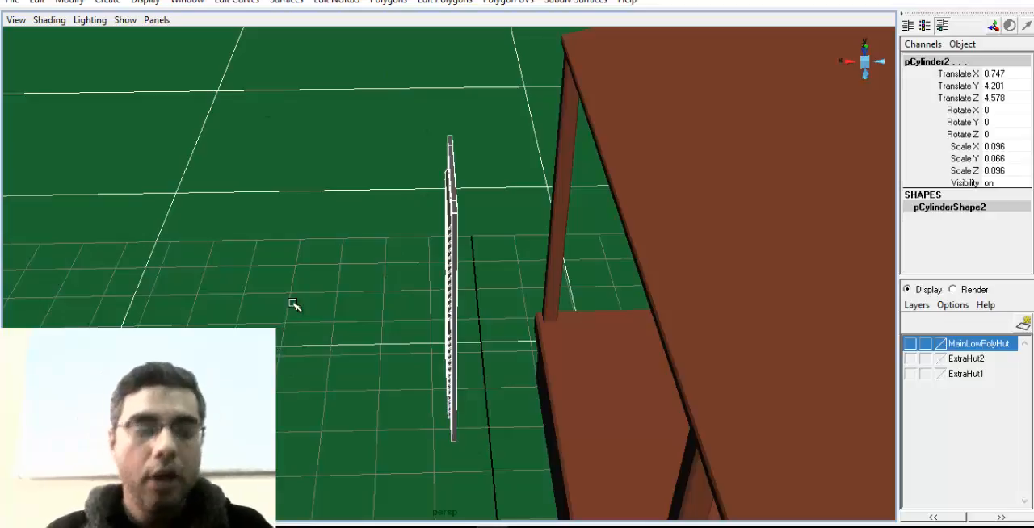
pyautogui.keyDown('shift'); pyautogui.click(325, 269); pyautogui.keyUp('shift')
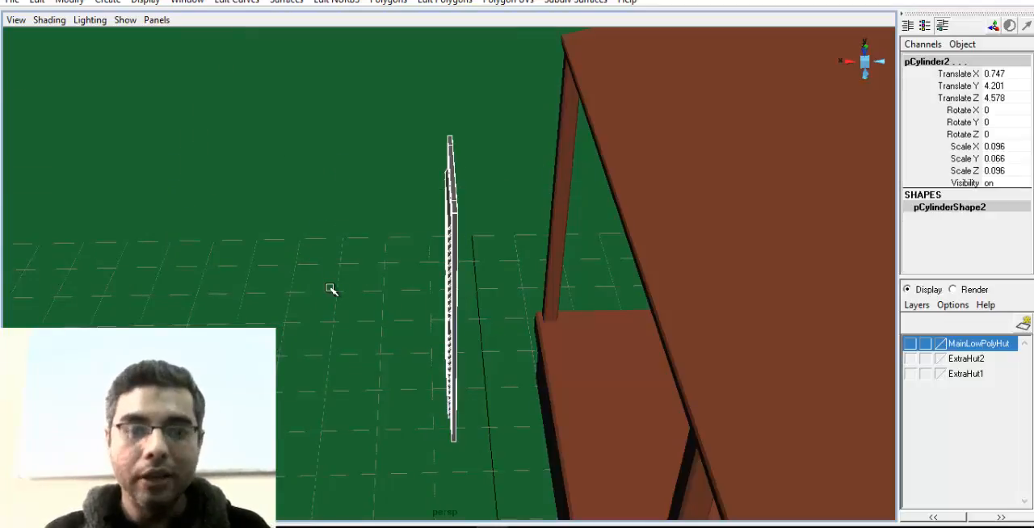
pyautogui.keyDown('alt'); pyautogui.moveTo(296, 333); pyautogui.dragTo(320, 341); pyautogui.keyUp('alt')
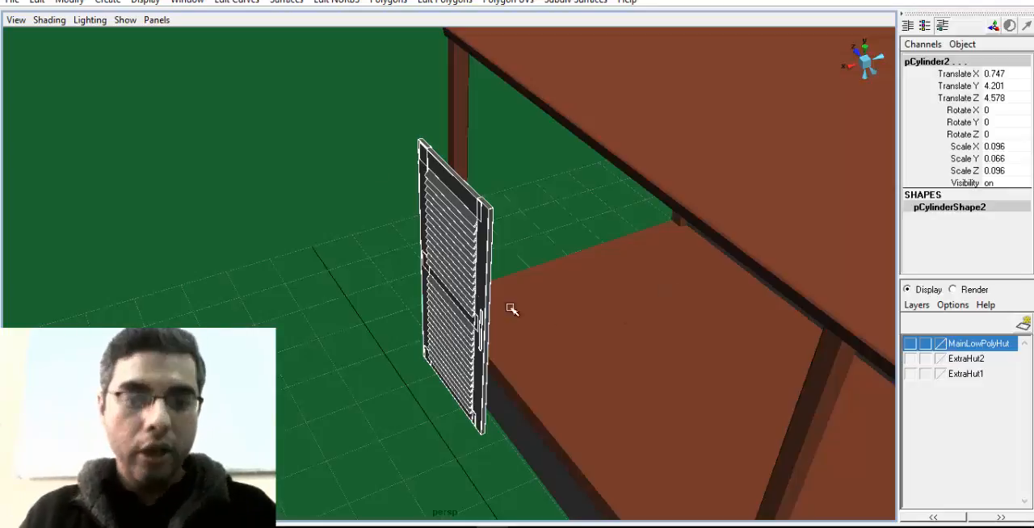
pyautogui.press('f')
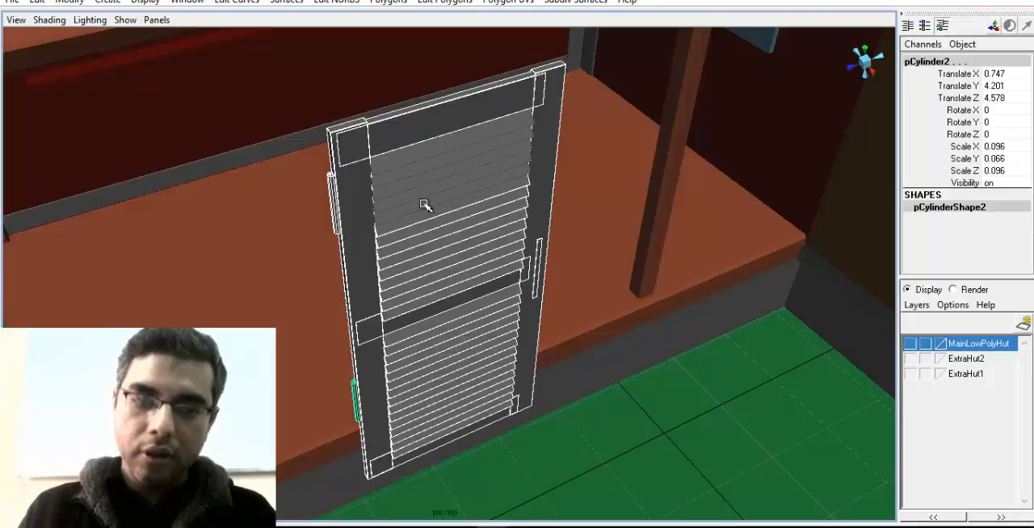
# Add the missed upper slats to the shutter selection and group all the shutter's pieces
pyautogui.click(428, 203)
pyautogui.click(429, 189)
pyautogui.click(429, 168)
pyautogui.click(426, 154)
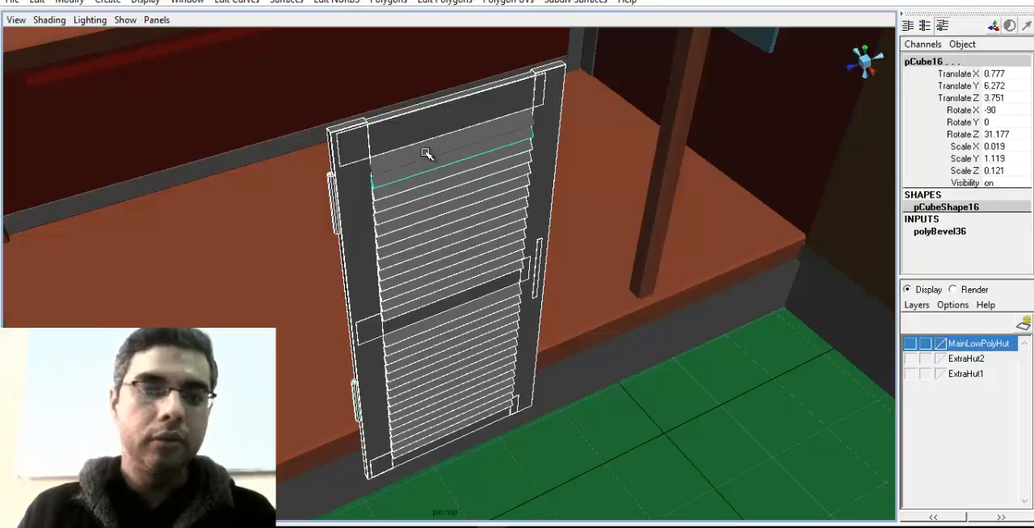
pyautogui.keyDown('shift'); pyautogui.click(426, 153); pyautogui.keyUp('shift')
pyautogui.keyDown('alt'); pyautogui.moveTo(522, 271); pyautogui.dragTo(339, 222); pyautogui.keyUp('alt')
pyautogui.hotkey('ctrl', 'g')
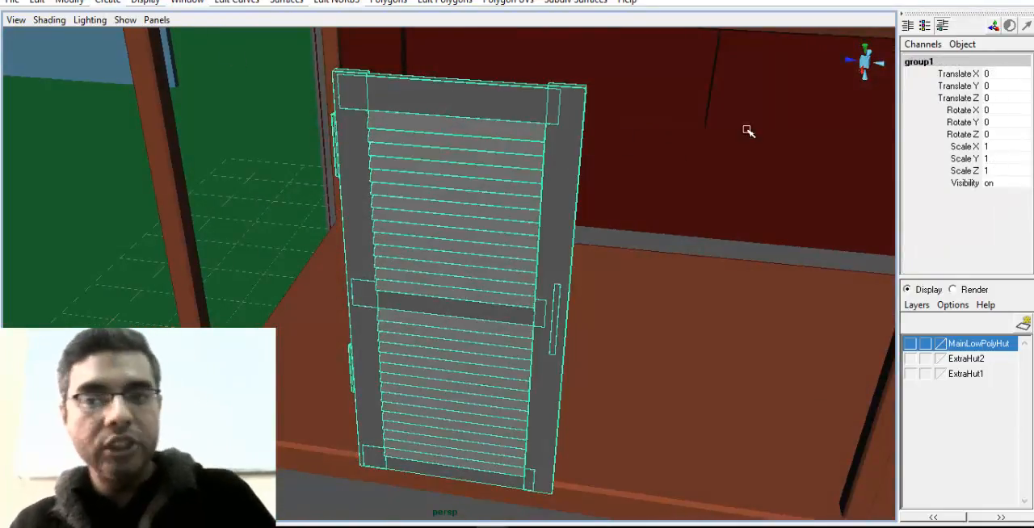
# Rename the shutter group WindowDoor_
pyautogui.doubleClick(926, 63)
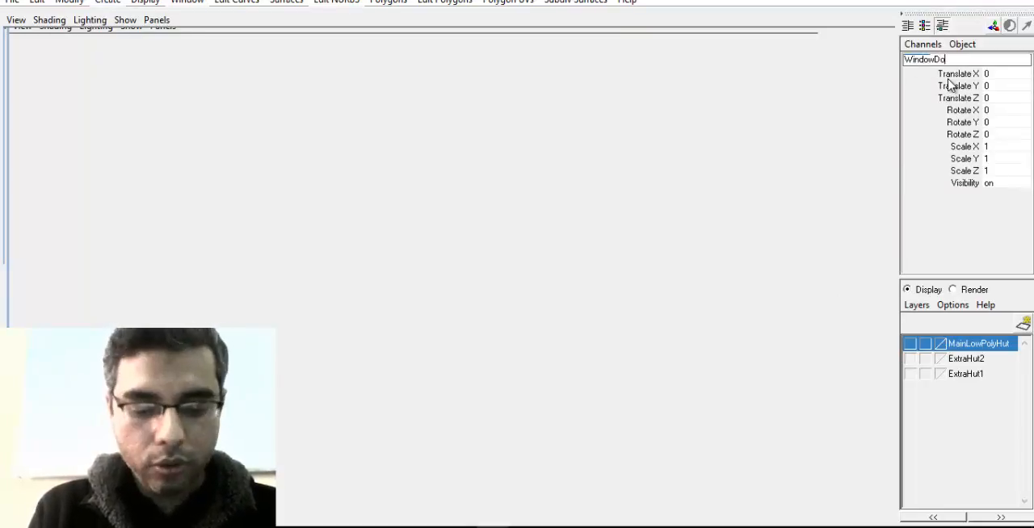
pyautogui.write('WindowDoor_')
pyautogui.press('Return')
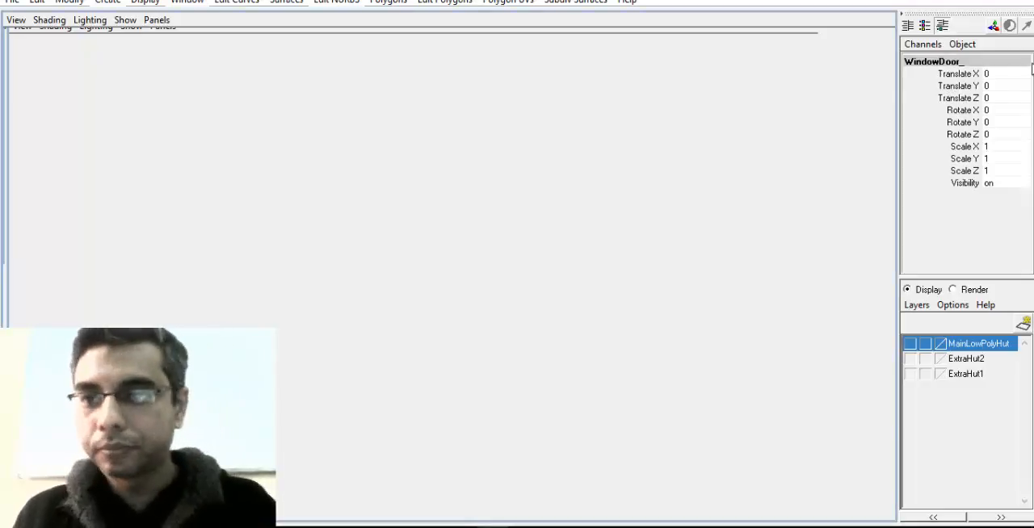
pyautogui.click(1007, 58)
pyautogui.press('Return')
pyautogui.click(1000, 61)
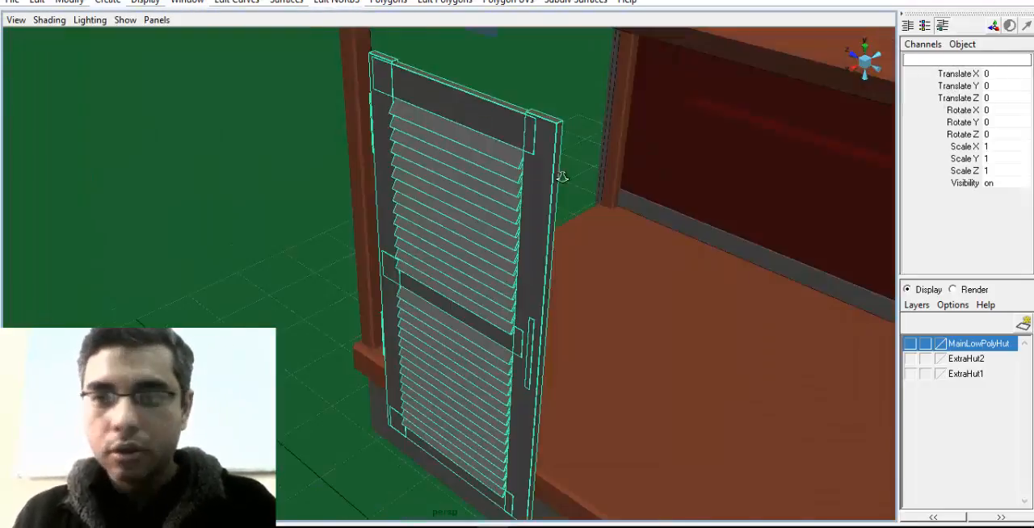
# Center the shutter group's pivot on its own geometry
pyautogui.keyDown('alt'); pyautogui.moveTo(560, 173); pyautogui.dragTo(577, 242); pyautogui.keyUp('alt')
pyautogui.keyDown('alt'); pyautogui.moveTo(578, 242); pyautogui.dragTo(512, 267, button='right'); pyautogui.keyUp('alt')
pyautogui.keyDown('alt'); pyautogui.moveTo(498, 278); pyautogui.dragTo(522, 471); pyautogui.keyUp('alt')
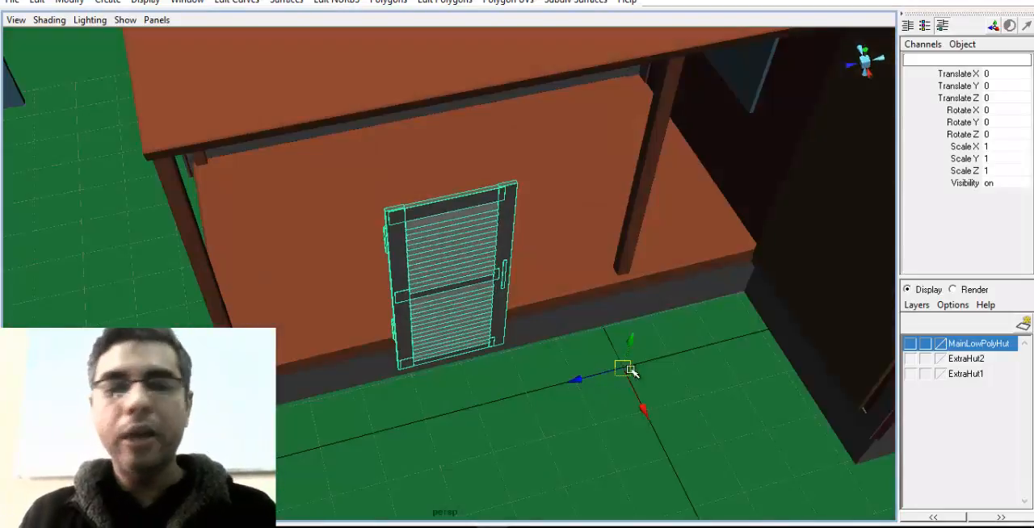
pyautogui.click(69, 1)
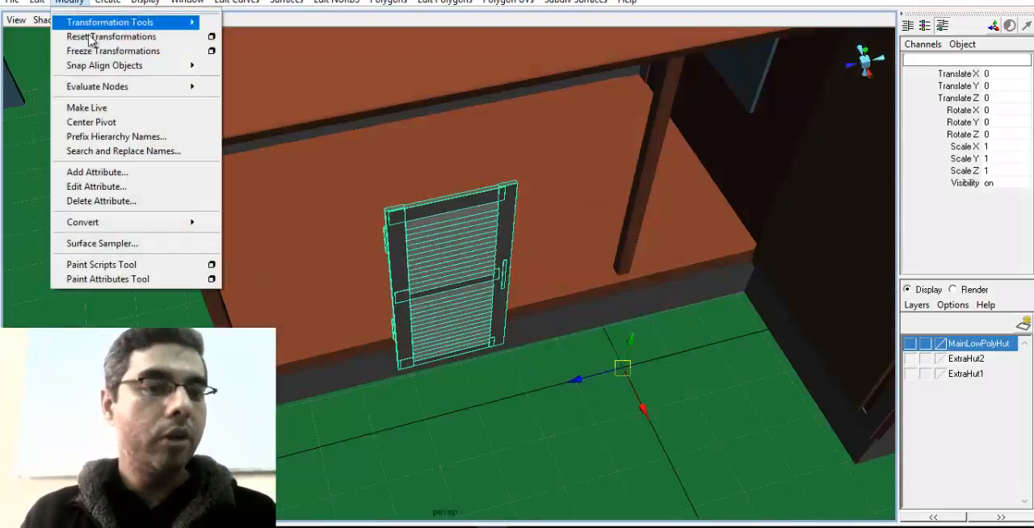
pyautogui.click(92, 122)
# Duplicate the shutter group and move the copy beside the original, to about -1.879 on Z
pyautogui.keyDown('alt'); pyautogui.moveTo(420, 291); pyautogui.dragTo(525, 293); pyautogui.keyUp('alt')
pyautogui.hotkey('ctrl', 'd')
pyautogui.keyDown('alt'); pyautogui.moveTo(526, 294); pyautogui.dragTo(490, 366, button='right'); pyautogui.keyUp('alt')
pyautogui.press('r')
pyautogui.keyDown('alt'); pyautogui.moveTo(490, 365); pyautogui.dragTo(498, 319); pyautogui.keyUp('alt')
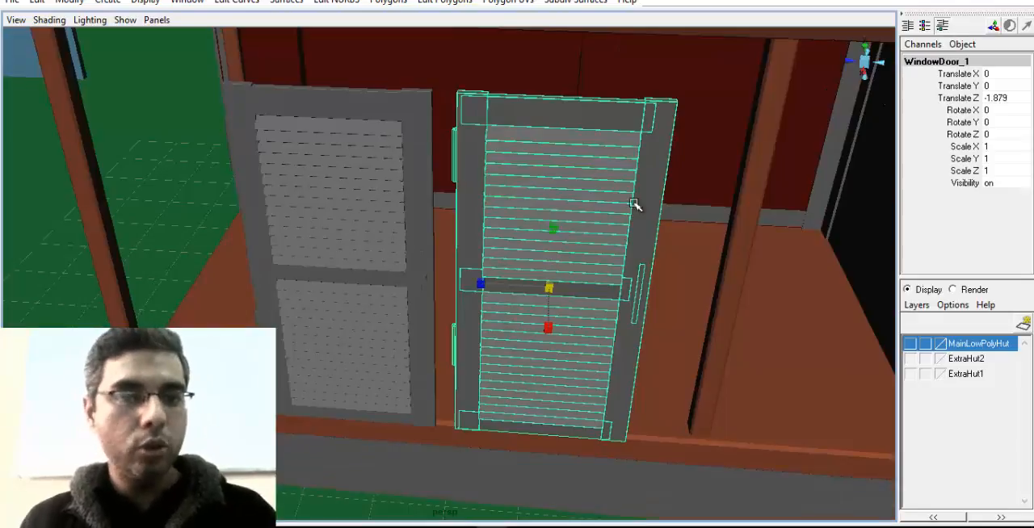
pyautogui.keyDown('alt'); pyautogui.moveTo(388, 206); pyautogui.dragTo(411, 210); pyautogui.keyUp('alt')
pyautogui.keyDown('alt'); pyautogui.moveTo(605, 315); pyautogui.dragTo(480, 293); pyautogui.keyUp('alt')
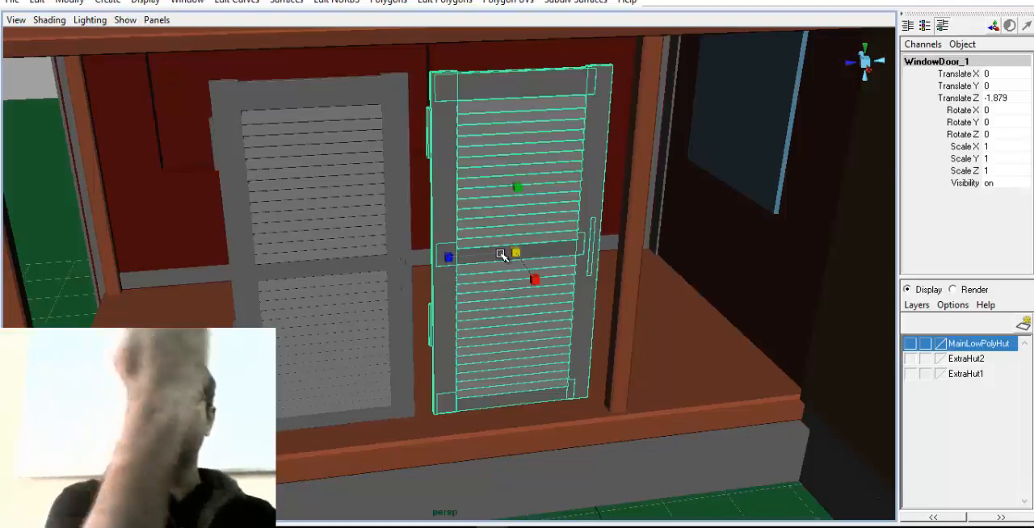
# Scale the copied shutter uniformly to about 2.049 and move it forward to about 2.177 on X
pyautogui.press('w')
pyautogui.press('r')
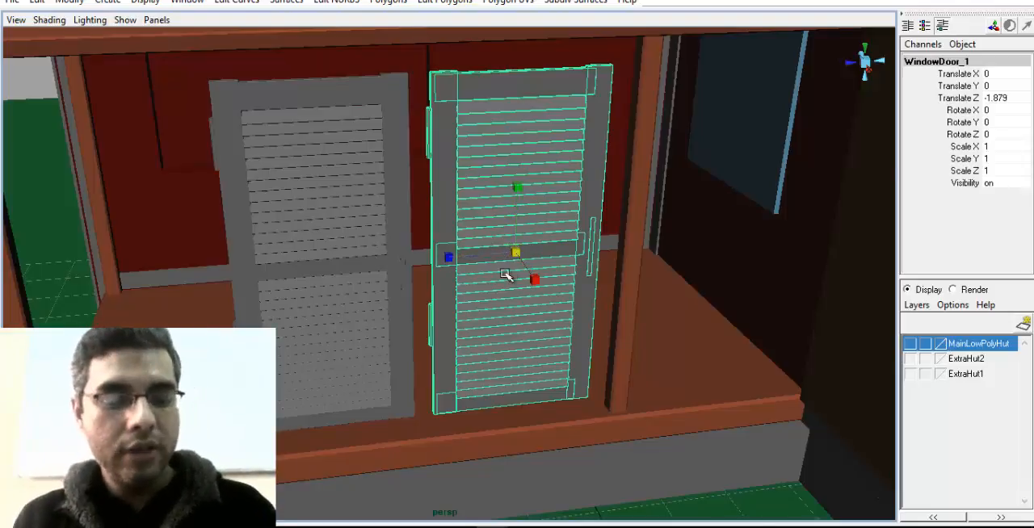
pyautogui.click(999, 171)
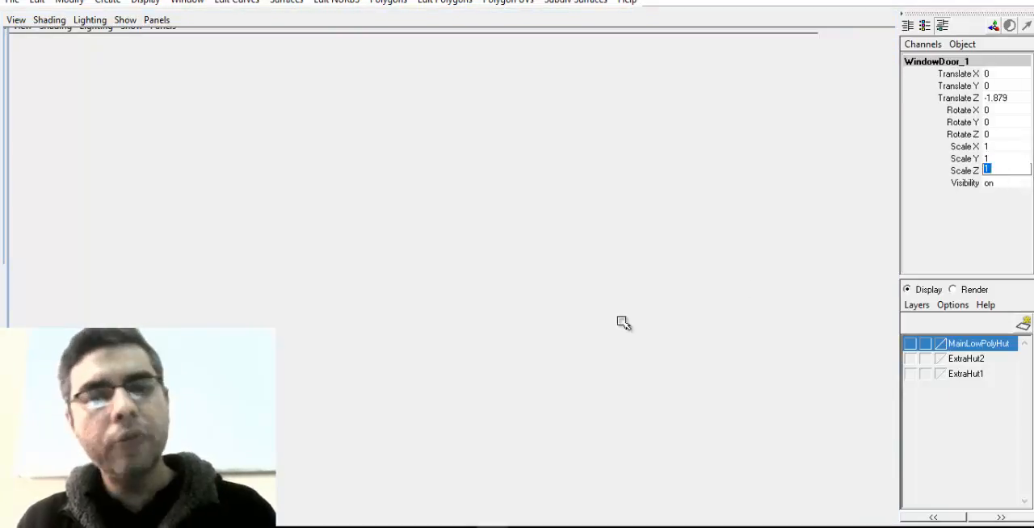
pyautogui.keyDown('alt'); pyautogui.moveTo(624, 323); pyautogui.dragTo(509, 321); pyautogui.keyUp('alt')
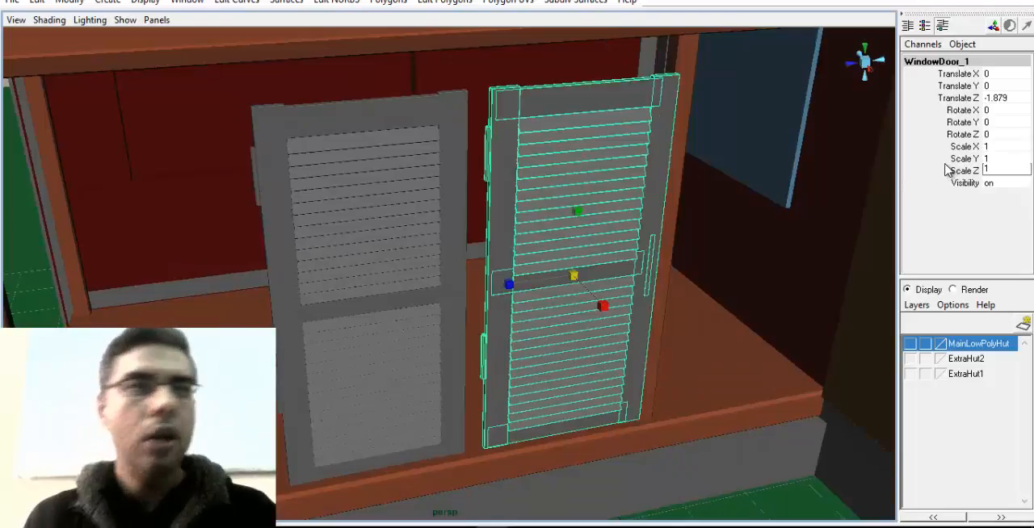
pyautogui.keyDown('alt'); pyautogui.moveTo(770, 88); pyautogui.dragTo(834, 293); pyautogui.keyUp('alt')
pyautogui.keyDown('alt'); pyautogui.moveTo(833, 293); pyautogui.dragTo(396, 337, button='right'); pyautogui.keyUp('alt')
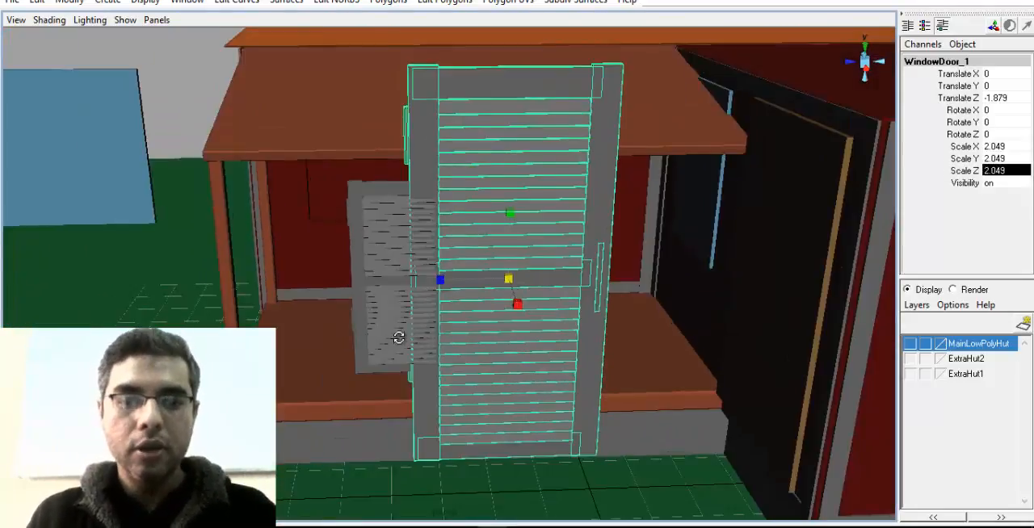
pyautogui.press('w')
pyautogui.keyDown('alt'); pyautogui.moveTo(397, 337); pyautogui.dragTo(592, 351); pyautogui.keyUp('alt')
pyautogui.scroll(3, 593, 352)
pyautogui.keyDown('alt'); pyautogui.moveTo(592, 352); pyautogui.dragTo(545, 300, button='middle'); pyautogui.keyUp('alt')
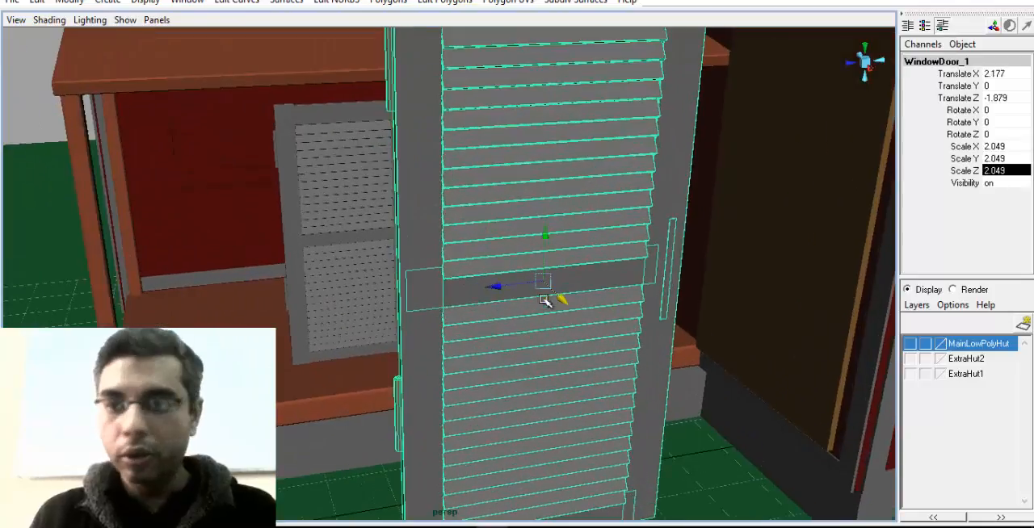
# Mirror the enlarged shutter copy sideways by setting its Z scale to -2.049
pyautogui.click(1003, 173)
pyautogui.keyDown('alt'); pyautogui.moveTo(604, 251); pyautogui.dragTo(594, 197, button='middle'); pyautogui.keyUp('alt')
pyautogui.keyDown('alt'); pyautogui.moveTo(594, 196); pyautogui.dragTo(499, 240, button='right'); pyautogui.keyUp('alt')
pyautogui.press('r')
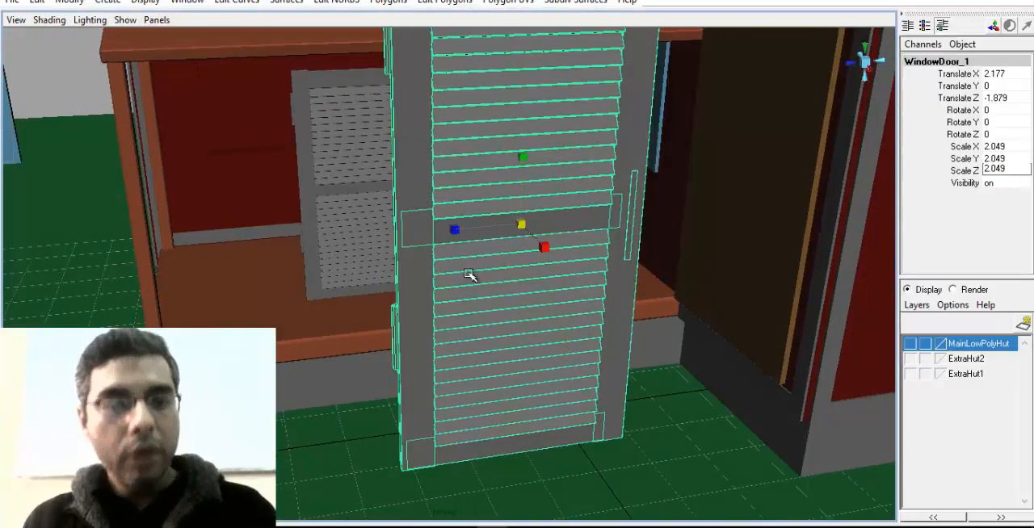
pyautogui.keyDown('alt'); pyautogui.moveTo(469, 275); pyautogui.dragTo(475, 313, button='middle'); pyautogui.keyUp('alt')
pyautogui.moveTo(1007, 170); pyautogui.dragTo(982, 172)
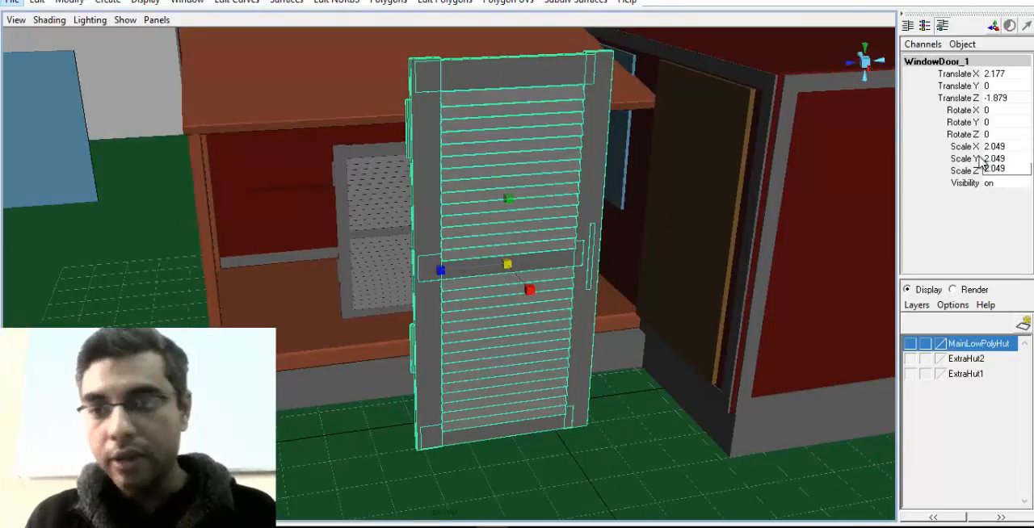
pyautogui.click(990, 169)
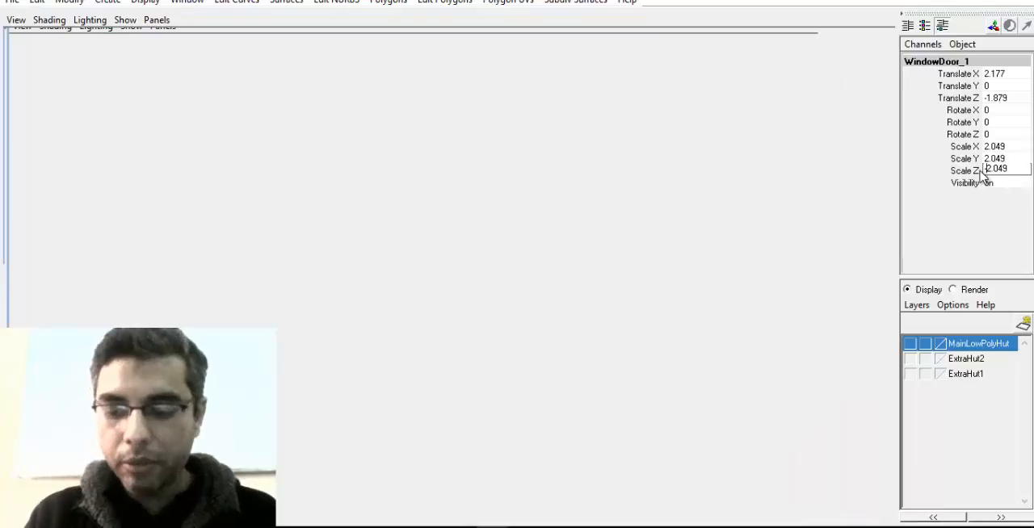
pyautogui.write('-')
pyautogui.press('Return')
pyautogui.keyDown('alt'); pyautogui.moveTo(536, 193); pyautogui.dragTo(493, 186); pyautogui.keyUp('alt')
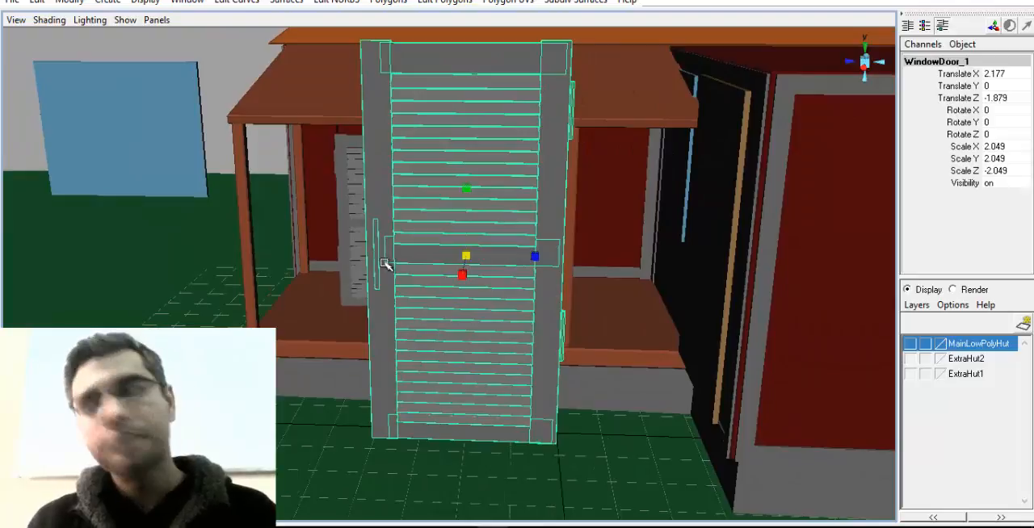
# Flip the enlarged shutter copy front to back by setting its X scale to -2.049
pyautogui.keyDown('alt'); pyautogui.moveTo(411, 302); pyautogui.dragTo(496, 171); pyautogui.keyUp('alt')
pyautogui.keyDown('alt'); pyautogui.moveTo(491, 329); pyautogui.dragTo(492, 226); pyautogui.keyUp('alt')
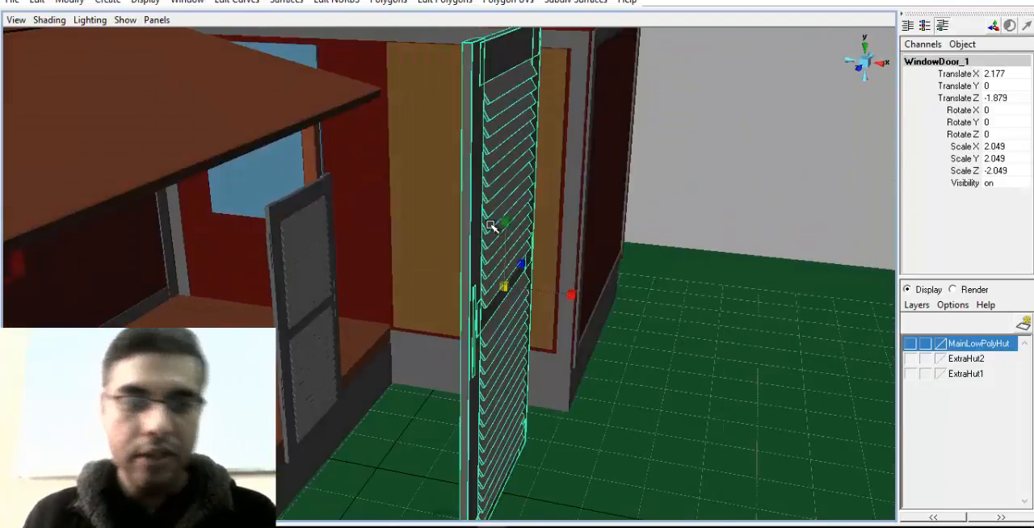
pyautogui.keyDown('alt'); pyautogui.moveTo(492, 325); pyautogui.dragTo(482, 328); pyautogui.keyUp('alt')
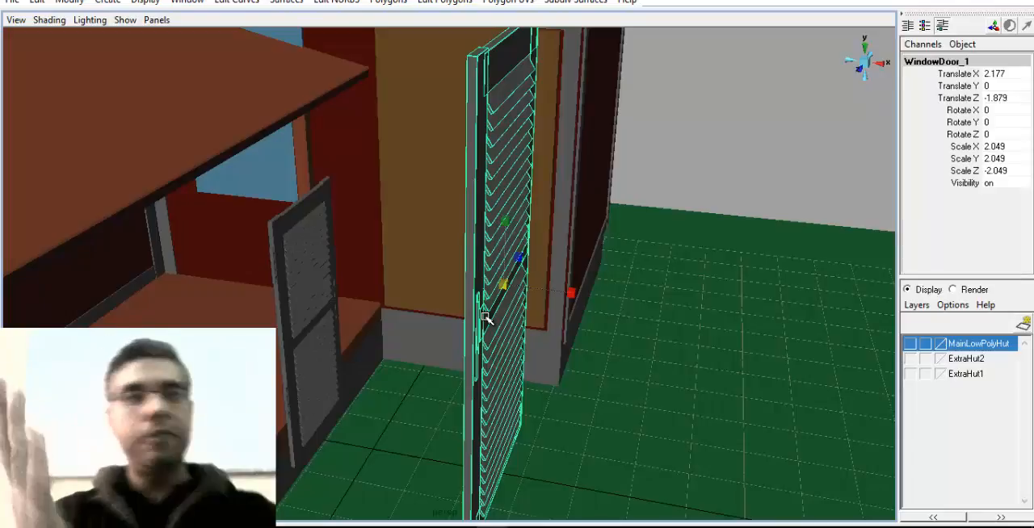
pyautogui.keyDown('alt'); pyautogui.moveTo(487, 317); pyautogui.dragTo(565, 326); pyautogui.keyUp('alt')
pyautogui.press('w')
pyautogui.press('r')
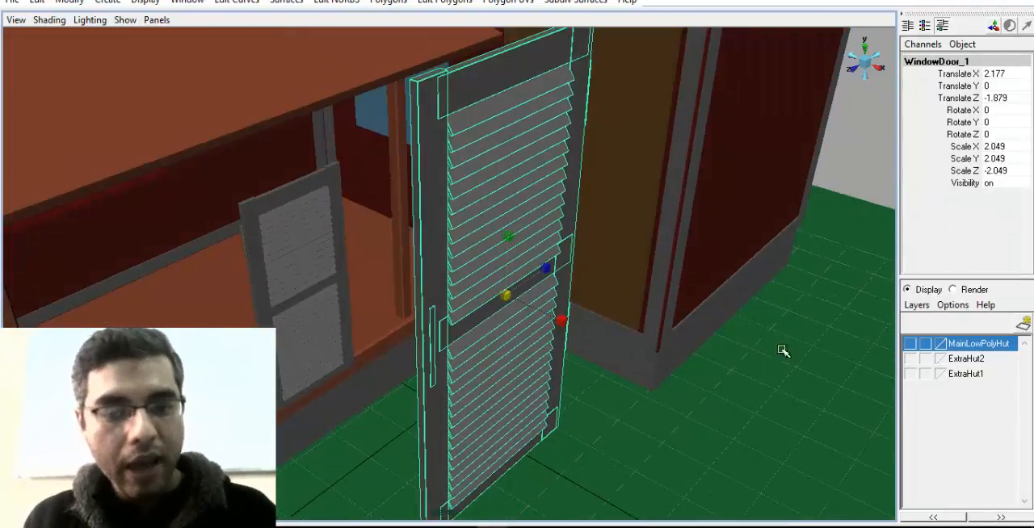
pyautogui.doubleClick(994, 145)
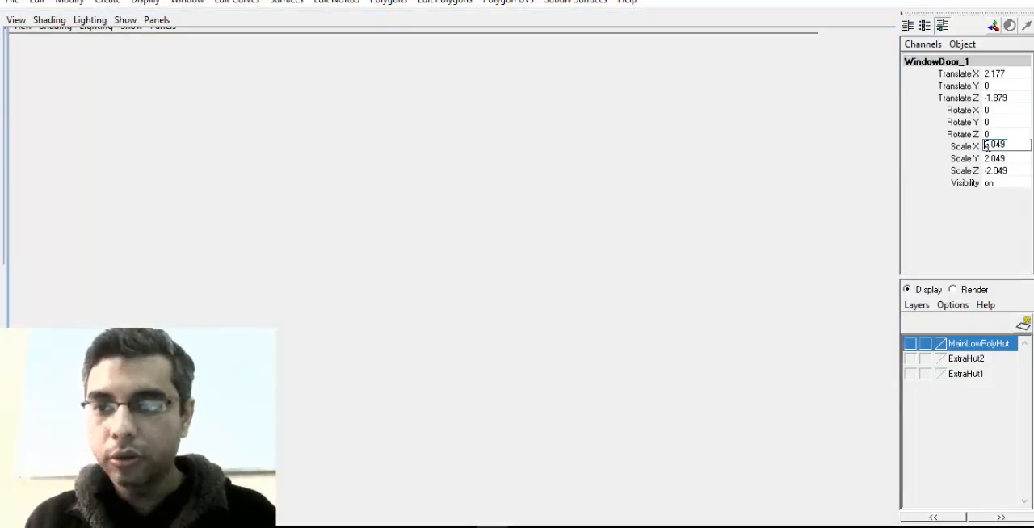
pyautogui.press('Return')
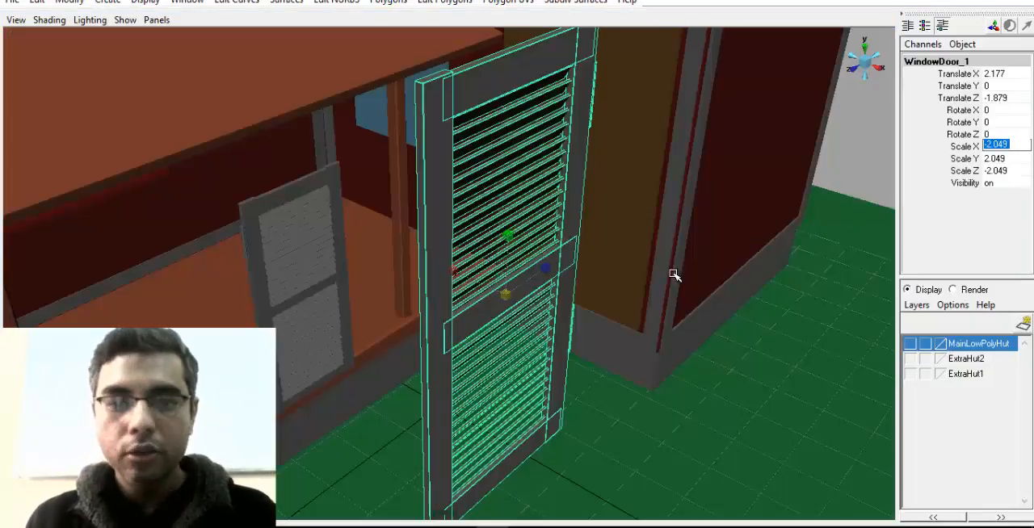
# Inspect the shutter copy from behind, undo its front-to-back flip and reselect the whole copied group
pyautogui.keyDown('alt'); pyautogui.moveTo(675, 275); pyautogui.dragTo(463, 334); pyautogui.keyUp('alt')
pyautogui.click(496, 292)
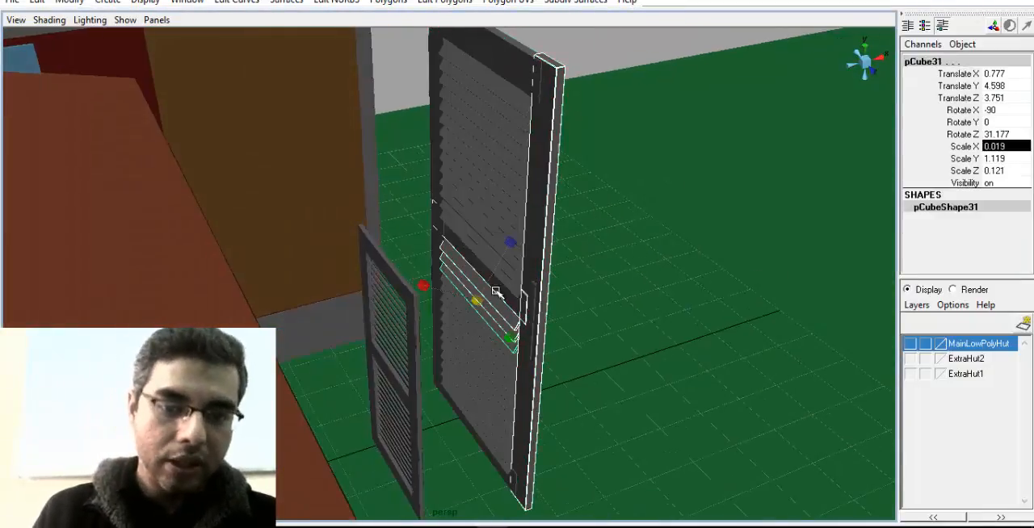
pyautogui.keyDown('alt'); pyautogui.moveTo(495, 292); pyautogui.dragTo(289, 274); pyautogui.keyUp('alt')
pyautogui.keyDown('alt'); pyautogui.moveTo(501, 369); pyautogui.dragTo(685, 377); pyautogui.keyUp('alt')
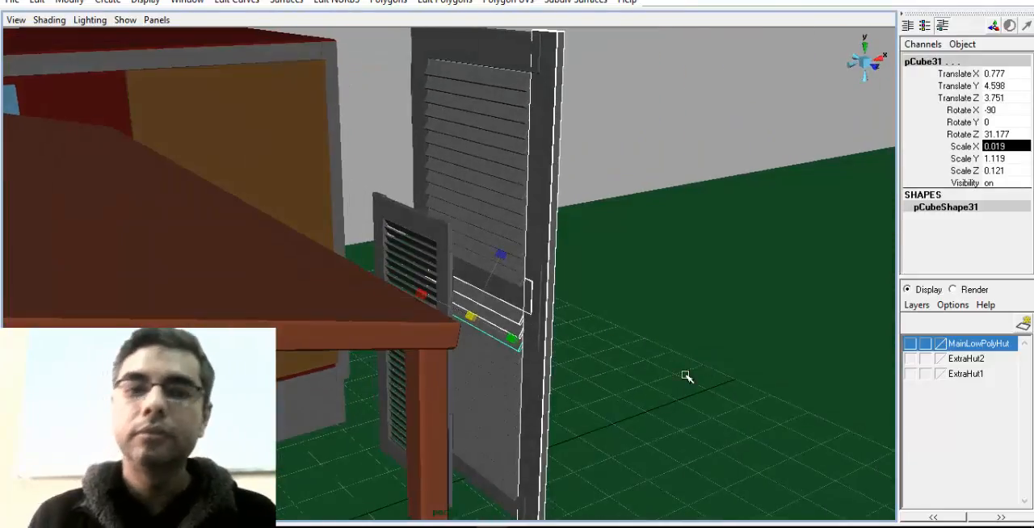
pyautogui.press('Up')
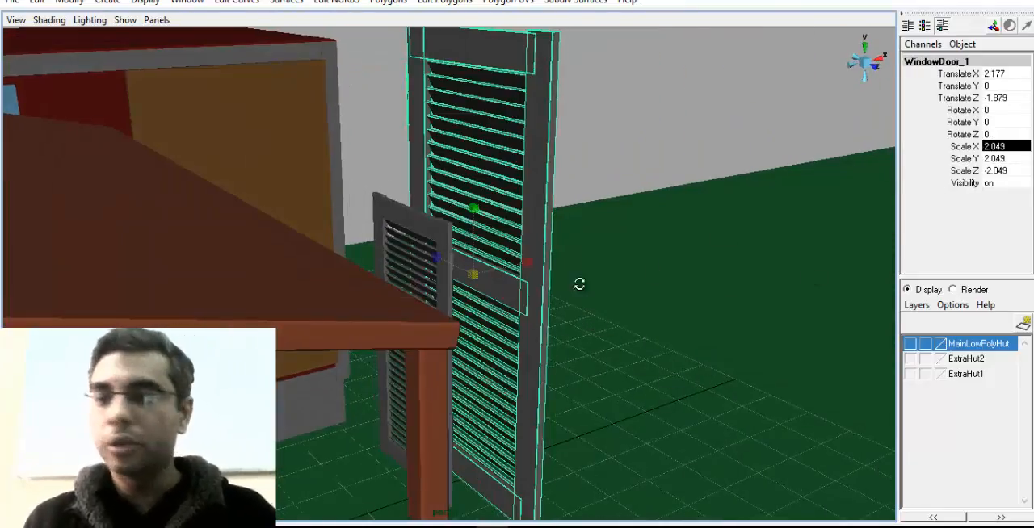
# Reset the copied shutter's scale to 1 and its translation to 0 on all axes
pyautogui.keyDown('alt'); pyautogui.moveTo(579, 283); pyautogui.dragTo(662, 278); pyautogui.keyUp('alt')
pyautogui.moveTo(1015, 159); pyautogui.dragTo(1015, 182)
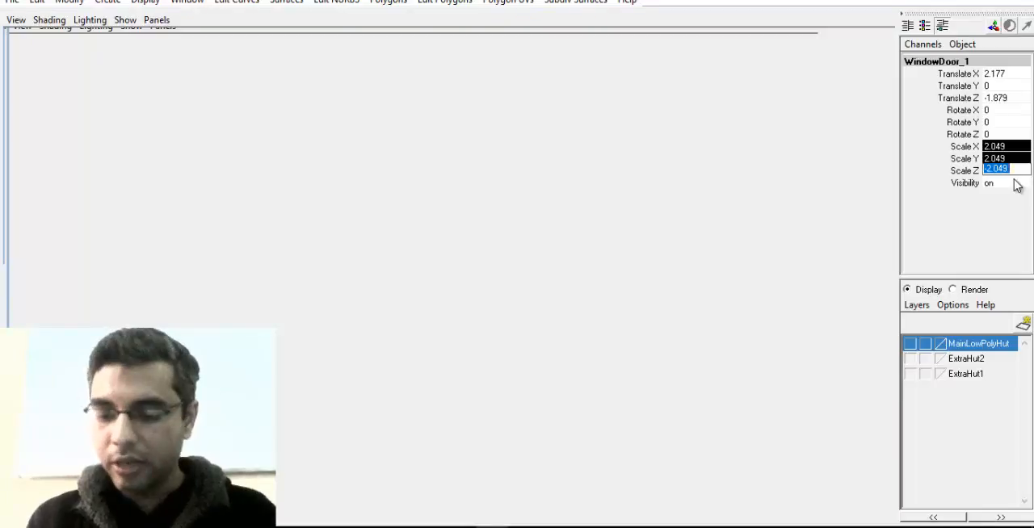
pyautogui.write('1')
pyautogui.press('Return')
pyautogui.keyDown('alt'); pyautogui.moveTo(604, 290); pyautogui.dragTo(493, 355); pyautogui.keyUp('alt')
pyautogui.moveTo(1000, 74); pyautogui.dragTo(1001, 95)
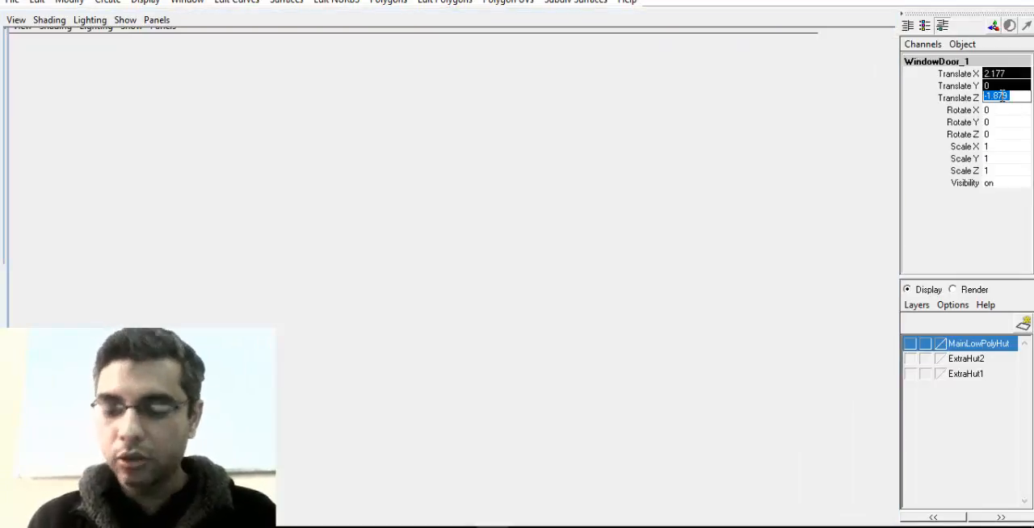
pyautogui.press('Return')
pyautogui.keyDown('alt'); pyautogui.moveTo(539, 283); pyautogui.dragTo(461, 323); pyautogui.keyUp('alt')
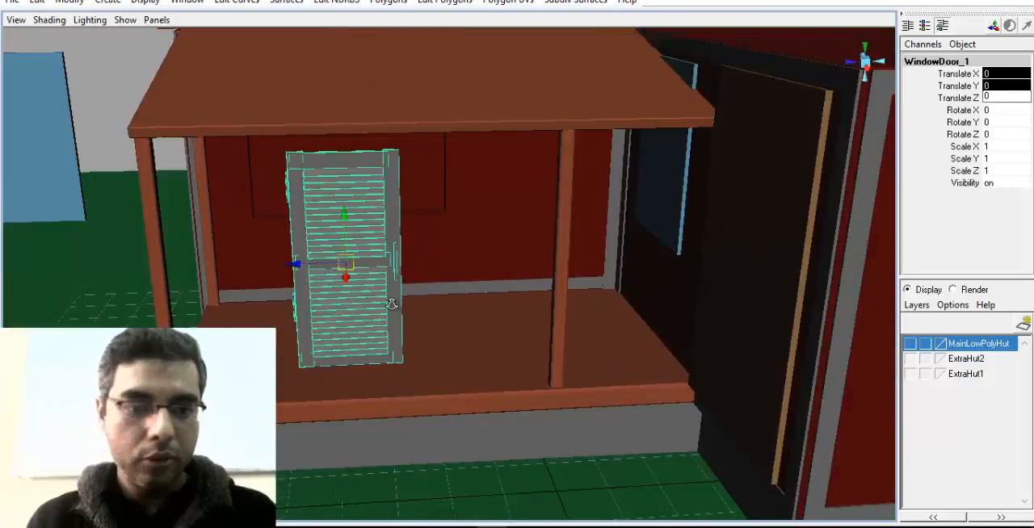
# Move the shutter copy beside the original to about -1.863 on Z and mirror it with a Z scale of -1
pyautogui.scroll(1, 403, 310)
pyautogui.moveTo(289, 267); pyautogui.dragTo(511, 323)
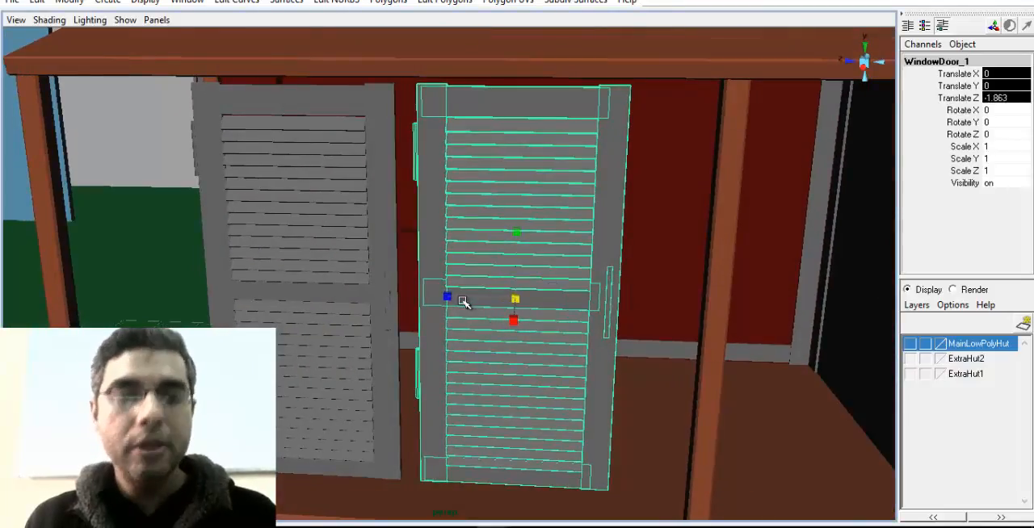
pyautogui.doubleClick(1004, 171)
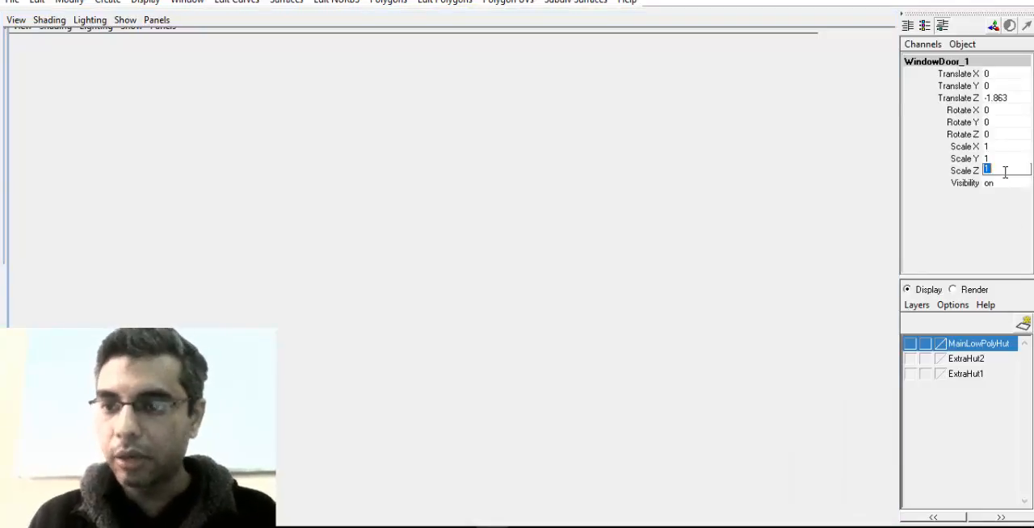
pyautogui.write('-1')
pyautogui.press('Return')
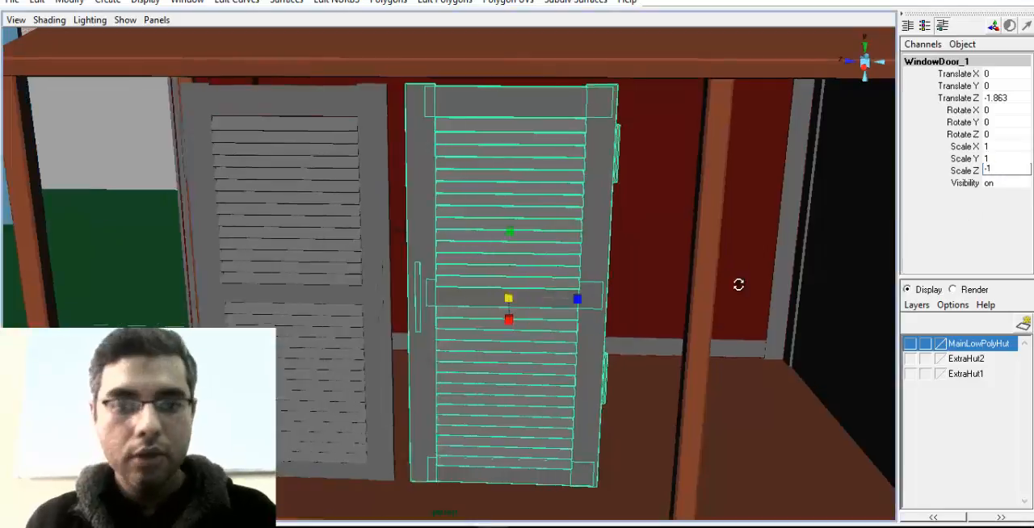
# Slide the mirrored shutter copy against the original's inner edge, to about -1.722 on Z
pyautogui.press('w')
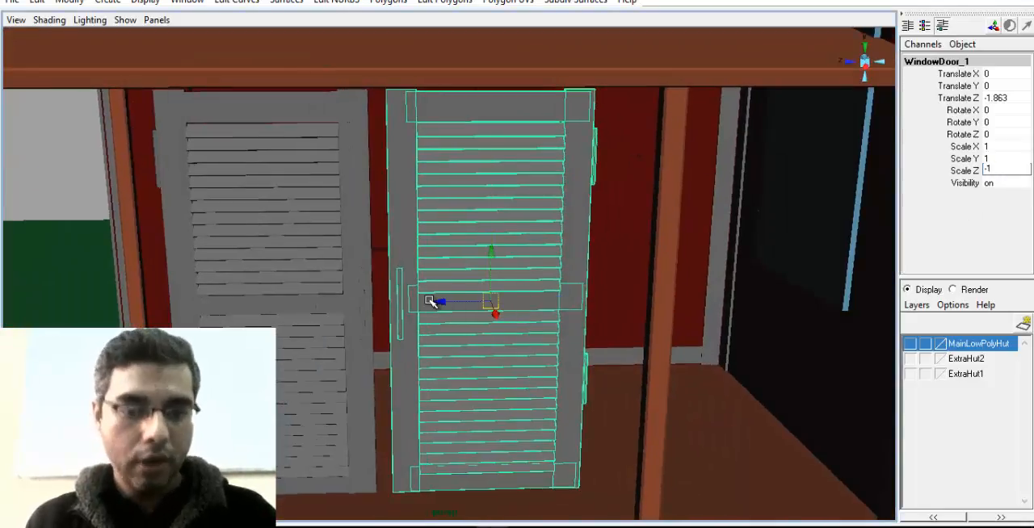
pyautogui.moveTo(434, 300); pyautogui.dragTo(274, 301)
pyautogui.keyDown('alt'); pyautogui.moveTo(274, 301); pyautogui.dragTo(489, 332, button='right'); pyautogui.keyUp('alt')
pyautogui.keyDown('alt'); pyautogui.moveTo(489, 332); pyautogui.dragTo(490, 348, button='middle'); pyautogui.keyUp('alt')
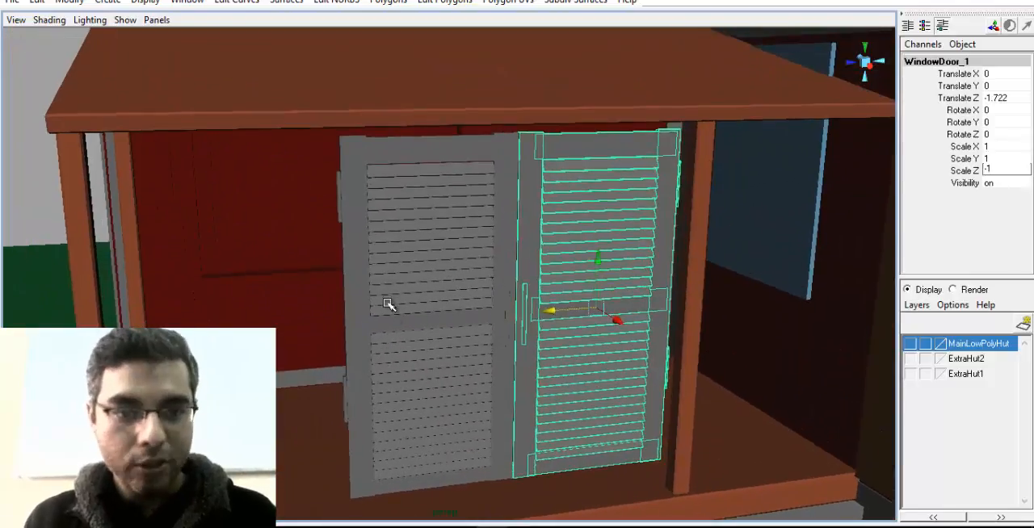
# Select both complete shutter groups, the original and its mirrored copy
pyautogui.keyDown('alt'); pyautogui.moveTo(388, 305); pyautogui.dragTo(440, 333, button='middle'); pyautogui.keyUp('alt')
pyautogui.keyDown('alt'); pyautogui.moveTo(520, 270); pyautogui.dragTo(572, 189); pyautogui.keyUp('alt')
pyautogui.click(499, 143)
pyautogui.keyDown('shift'); pyautogui.click(561, 190); pyautogui.keyUp('shift')
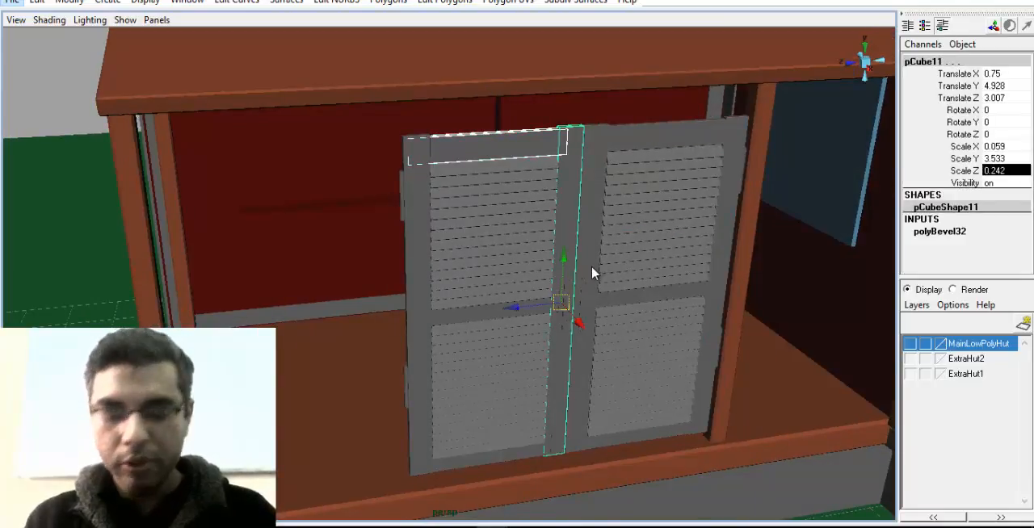
pyautogui.press('f')
pyautogui.keyDown('alt'); pyautogui.moveTo(608, 266); pyautogui.dragTo(523, 235, button='middle'); pyautogui.keyUp('alt')
pyautogui.press('Up')
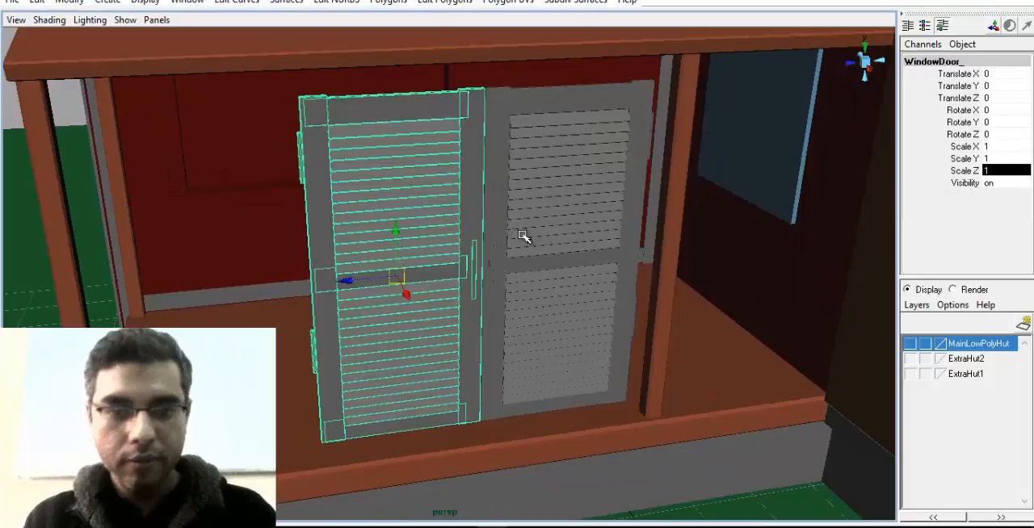
pyautogui.click(523, 235)
pyautogui.press('Up')
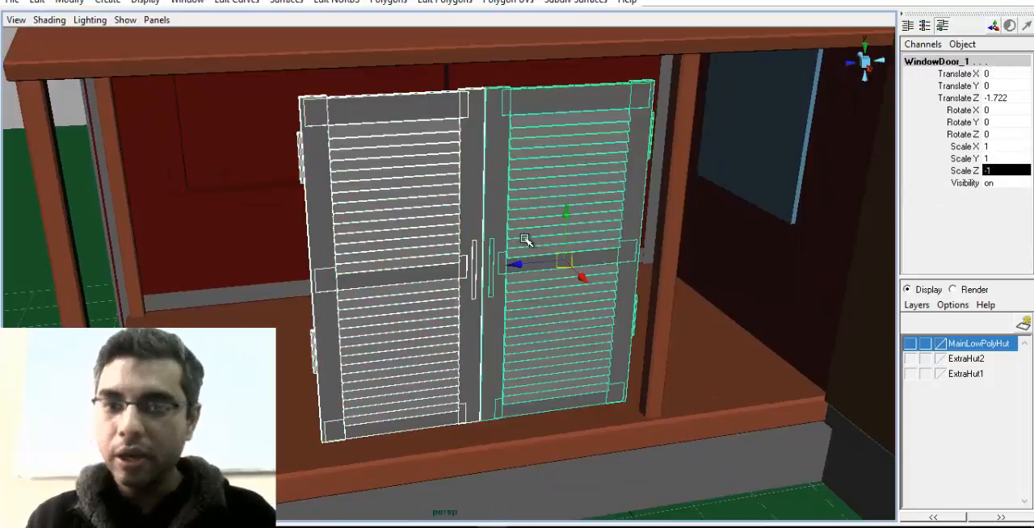
# Move the shutter pair to the wall's window opening, placing the mirrored group at about -7.186, 0.355, -0.958
pyautogui.keyDown('alt'); pyautogui.moveTo(525, 242); pyautogui.dragTo(739, 210); pyautogui.keyUp('alt')
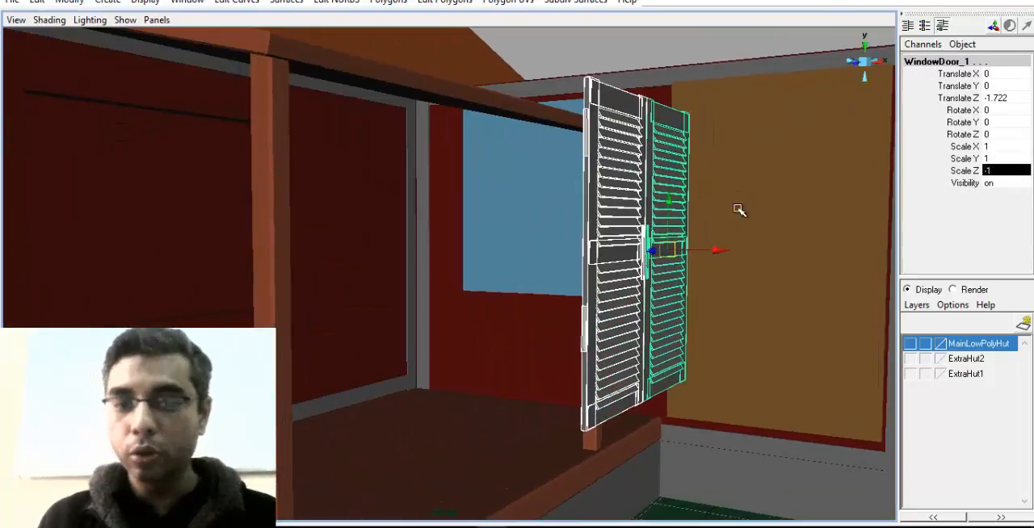
pyautogui.moveTo(712, 254); pyautogui.dragTo(261, 248)
pyautogui.keyDown('alt'); pyautogui.moveTo(278, 270); pyautogui.dragTo(174, 331); pyautogui.keyUp('alt')
pyautogui.press('f')
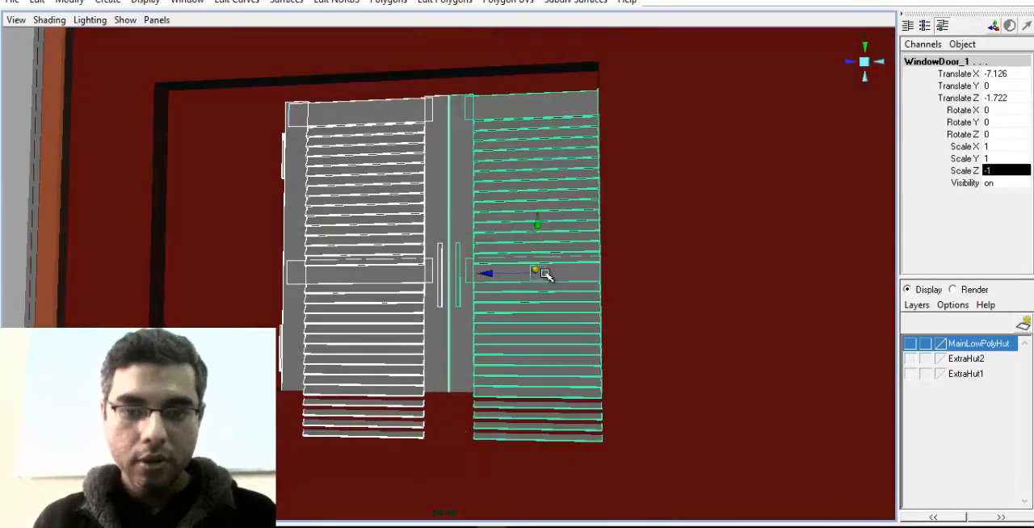
pyautogui.moveTo(539, 272); pyautogui.dragTo(478, 235)
pyautogui.moveTo(416, 289)
pyautogui.keyDown('alt'); pyautogui.mouseDown()
pyautogui.moveTo(411, 299)
pyautogui.moveTo(341, 286)
pyautogui.moveTo(360, 293)
pyautogui.moveTo(414, 274)
pyautogui.mouseUp(); pyautogui.keyUp('alt')
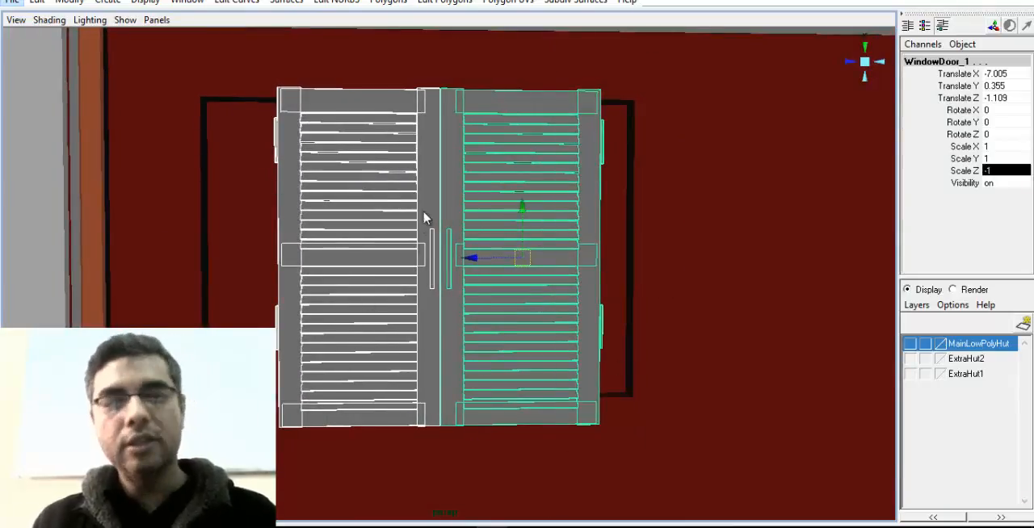
pyautogui.keyDown('alt'); pyautogui.moveTo(363, 323); pyautogui.dragTo(505, 254, button='middle'); pyautogui.keyUp('alt')
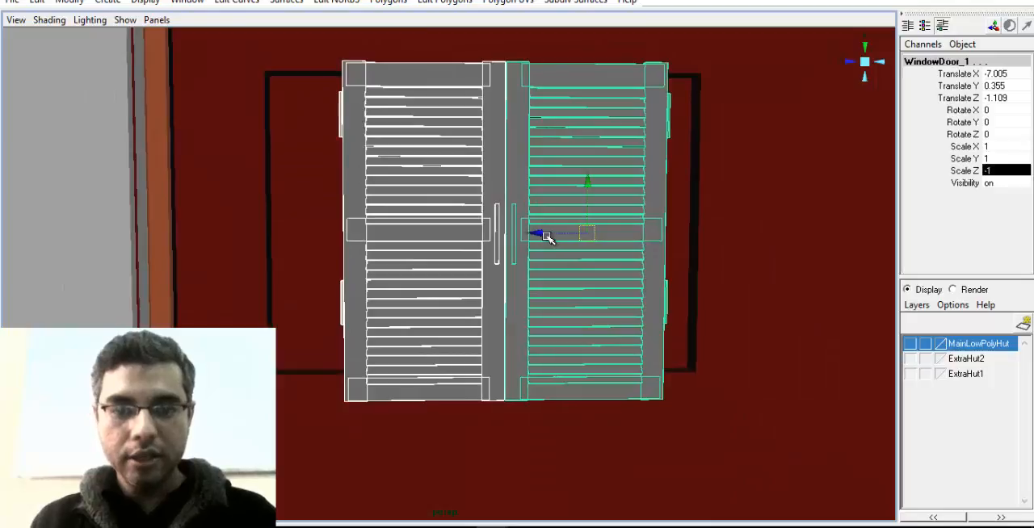
pyautogui.moveTo(546, 236)
pyautogui.mouseDown()
pyautogui.moveTo(517, 232)
pyautogui.moveTo(535, 229)
pyautogui.mouseUp()
pyautogui.keyDown('alt'); pyautogui.moveTo(555, 315); pyautogui.dragTo(634, 314); pyautogui.keyUp('alt')
pyautogui.moveTo(550, 226); pyautogui.dragTo(415, 281)
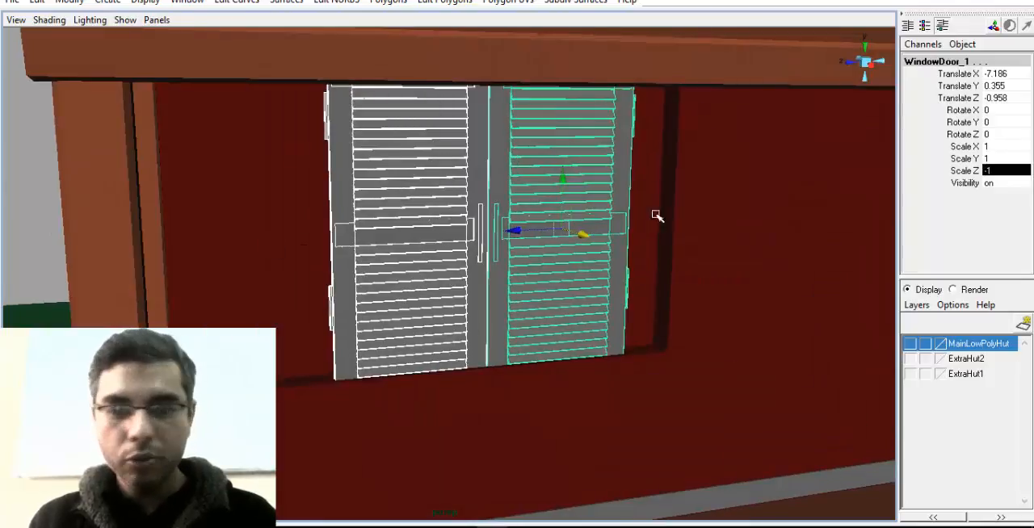
# Pull the shutter pair straight out from the wall, bringing the mirrored group to about -0.438 on X
pyautogui.keyDown('alt'); pyautogui.moveTo(520, 165); pyautogui.dragTo(757, 339); pyautogui.keyUp('alt')
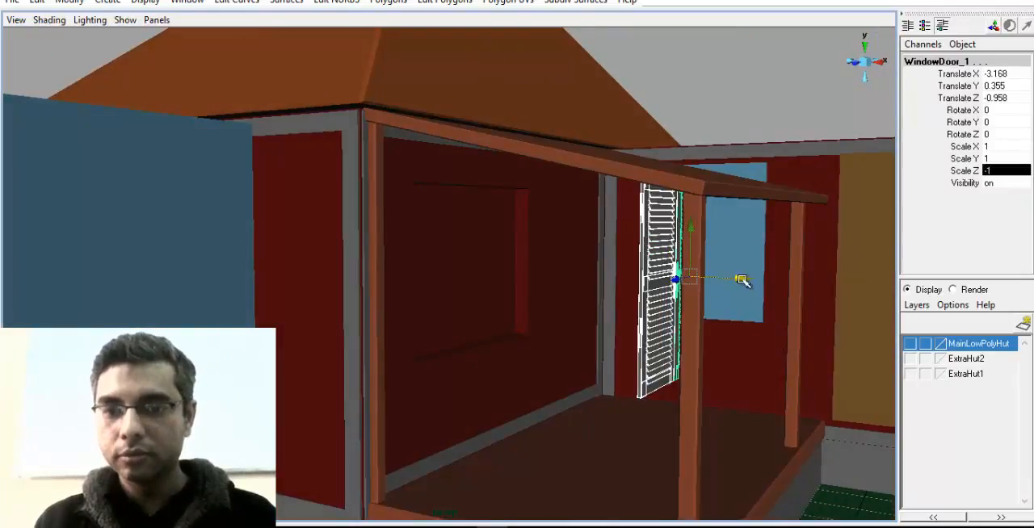
pyautogui.moveTo(741, 280); pyautogui.dragTo(877, 292)
pyautogui.keyDown('alt'); pyautogui.moveTo(878, 293); pyautogui.dragTo(678, 339); pyautogui.keyUp('alt')
pyautogui.keyDown('alt'); pyautogui.moveTo(679, 339); pyautogui.dragTo(505, 309, button='middle'); pyautogui.keyUp('alt')
pyautogui.scroll(3, 505, 309)
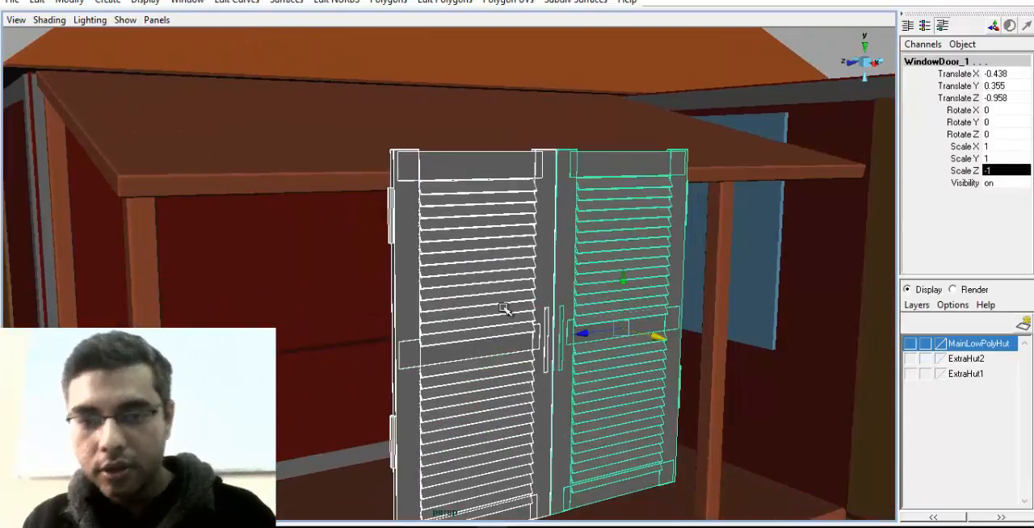
# Duplicate the top rail, bottom rail and both side stiles of the original shutter, with the duplicate options reset to defaults
pyautogui.click(487, 172)
pyautogui.click(412, 246)
pyautogui.click(463, 162)
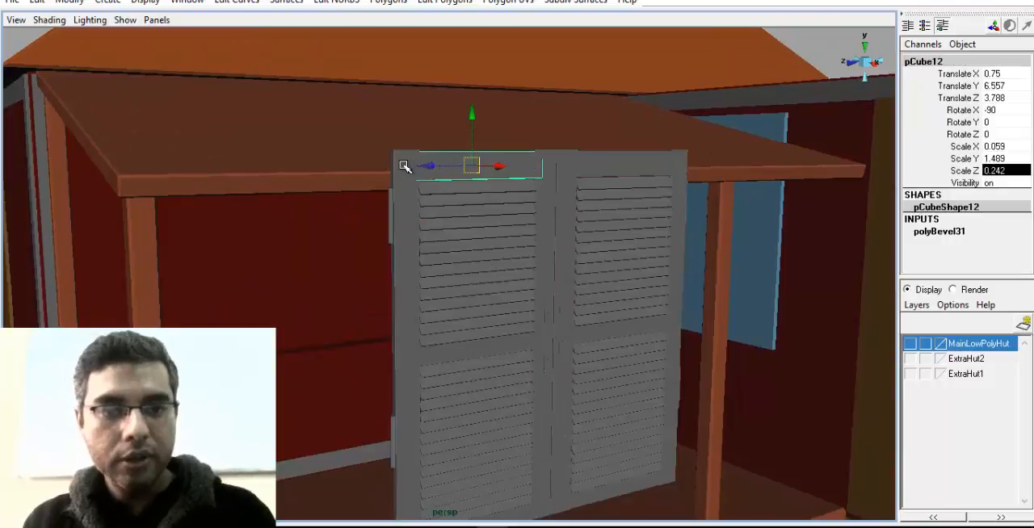
pyautogui.click(404, 168)
pyautogui.keyDown('shift'); pyautogui.click(542, 210); pyautogui.keyUp('shift')
pyautogui.keyDown('alt'); pyautogui.moveTo(525, 354); pyautogui.dragTo(504, 230, button='middle'); pyautogui.keyUp('alt')
pyautogui.keyDown('shift'); pyautogui.click(473, 386); pyautogui.keyUp('shift')
pyautogui.keyDown('alt'); pyautogui.moveTo(505, 334); pyautogui.dragTo(532, 349); pyautogui.keyUp('alt')
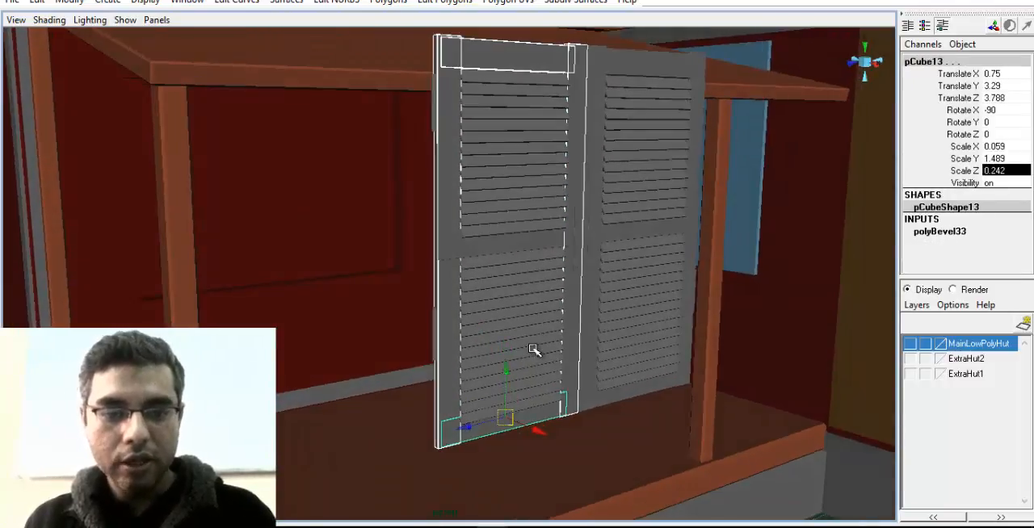
pyautogui.click(37, 2)
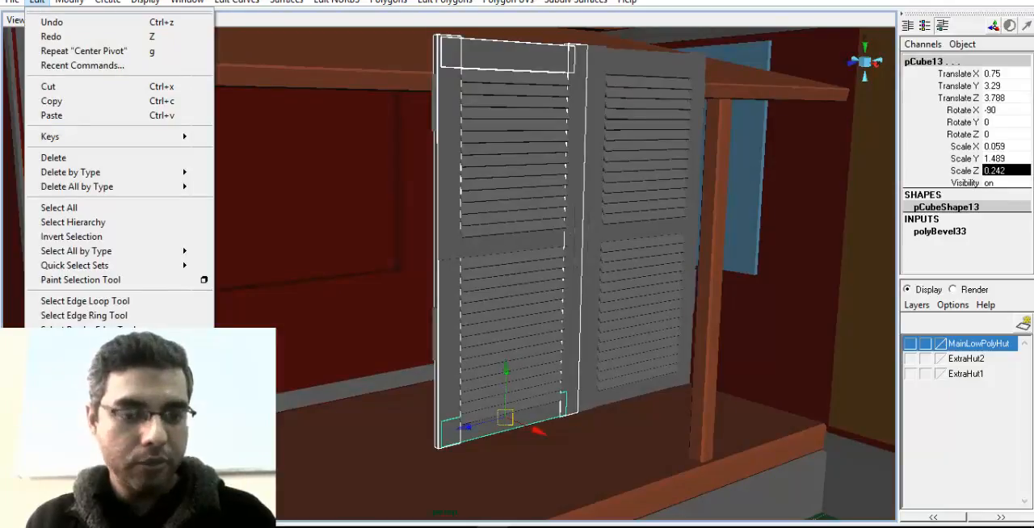
pyautogui.click(204, 350)
pyautogui.click(640, 152)
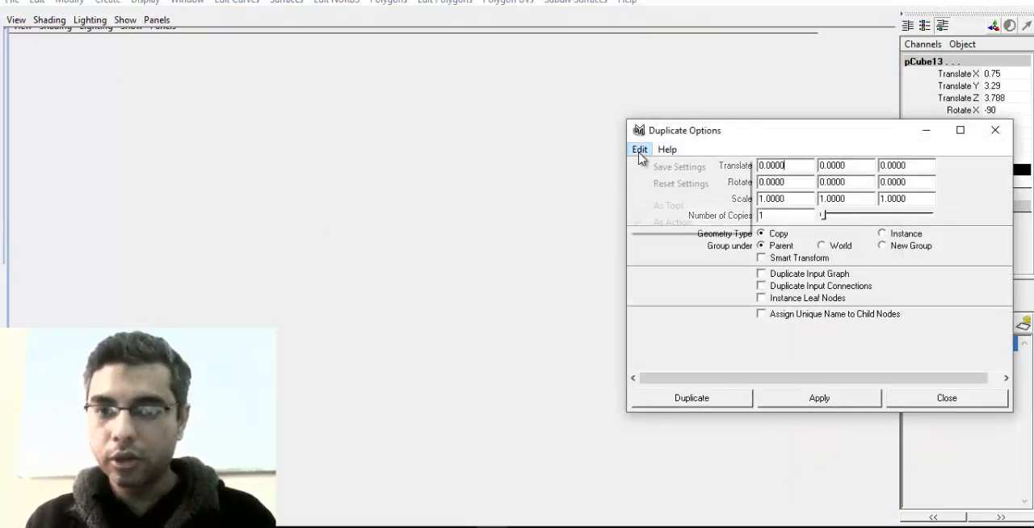
pyautogui.click(653, 184)
pyautogui.click(721, 407)
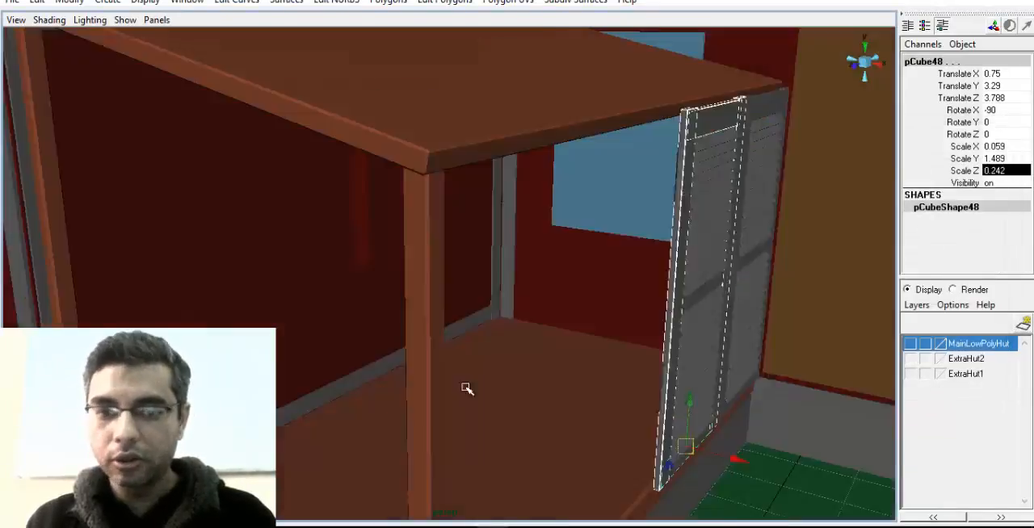
# Offset the copied frame pieces to about 0.357 on X and thicken them to an X scale of about 0.237
pyautogui.keyDown('alt'); pyautogui.moveTo(466, 387); pyautogui.dragTo(508, 374); pyautogui.keyUp('alt')
pyautogui.moveTo(639, 442); pyautogui.dragTo(603, 434)
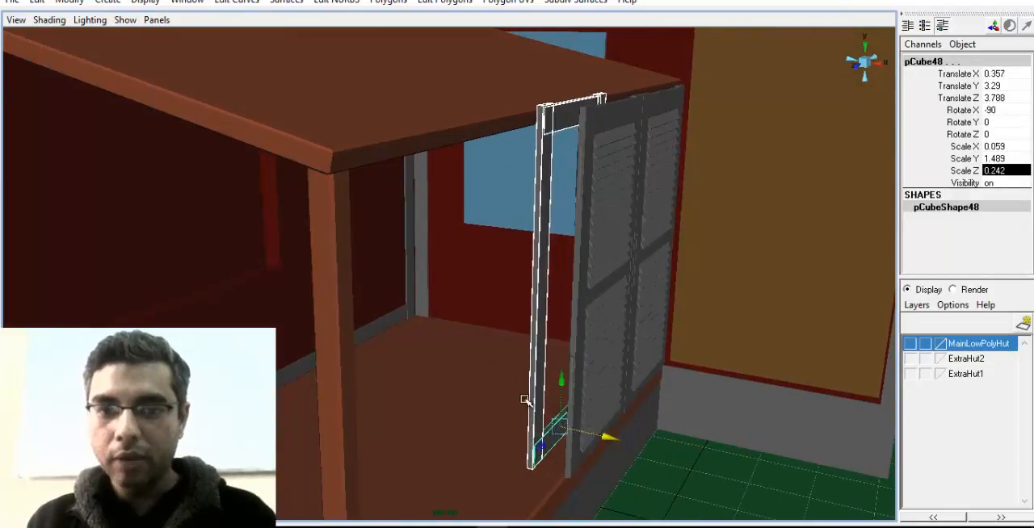
pyautogui.keyDown('alt'); pyautogui.moveTo(506, 368); pyautogui.dragTo(526, 426); pyautogui.keyUp('alt')
pyautogui.keyDown('alt'); pyautogui.moveTo(514, 369); pyautogui.dragTo(504, 311, button='middle'); pyautogui.keyUp('alt')
pyautogui.press('r')
pyautogui.keyDown('alt'); pyautogui.moveTo(513, 421); pyautogui.dragTo(837, 492); pyautogui.keyUp('alt')
# Try to position the thickened frame in the wall's window opening at about -6.142 on X, and undo the moves
pyautogui.keyDown('alt'); pyautogui.moveTo(674, 415); pyautogui.dragTo(268, 317); pyautogui.keyUp('alt')
pyautogui.keyDown('alt'); pyautogui.moveTo(269, 316); pyautogui.dragTo(477, 339, button='middle'); pyautogui.keyUp('alt')
pyautogui.keyDown('alt'); pyautogui.moveTo(476, 339); pyautogui.dragTo(653, 352); pyautogui.keyUp('alt')
pyautogui.press('w')
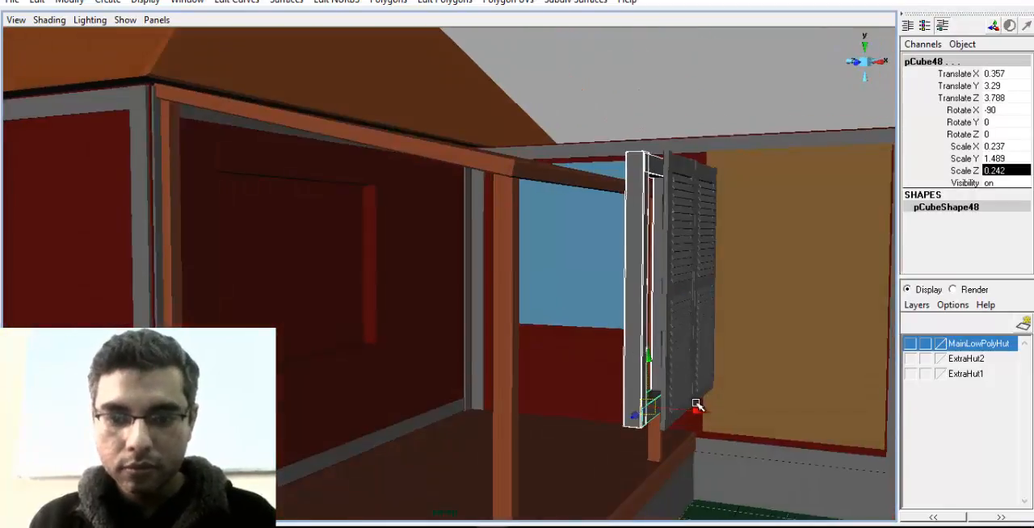
pyautogui.moveTo(696, 406); pyautogui.dragTo(194, 371)
pyautogui.scroll(2, 304, 381)
pyautogui.scroll(5, 363, 369)
pyautogui.click(369, 292)
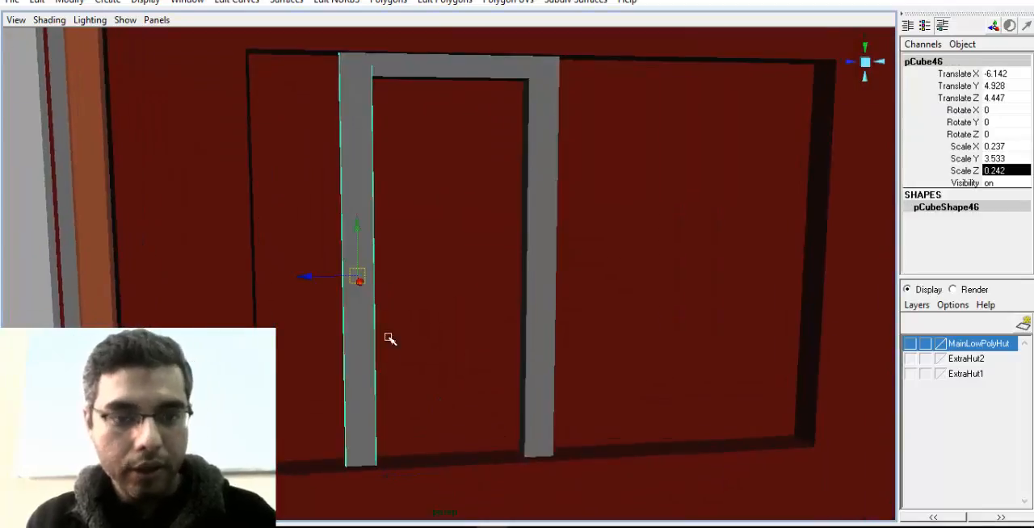
pyautogui.moveTo(314, 272); pyautogui.dragTo(231, 282)
pyautogui.hotkey('ctrl', 'z')
pyautogui.keyDown('alt'); pyautogui.moveTo(492, 280); pyautogui.dragTo(407, 298); pyautogui.keyUp('alt')
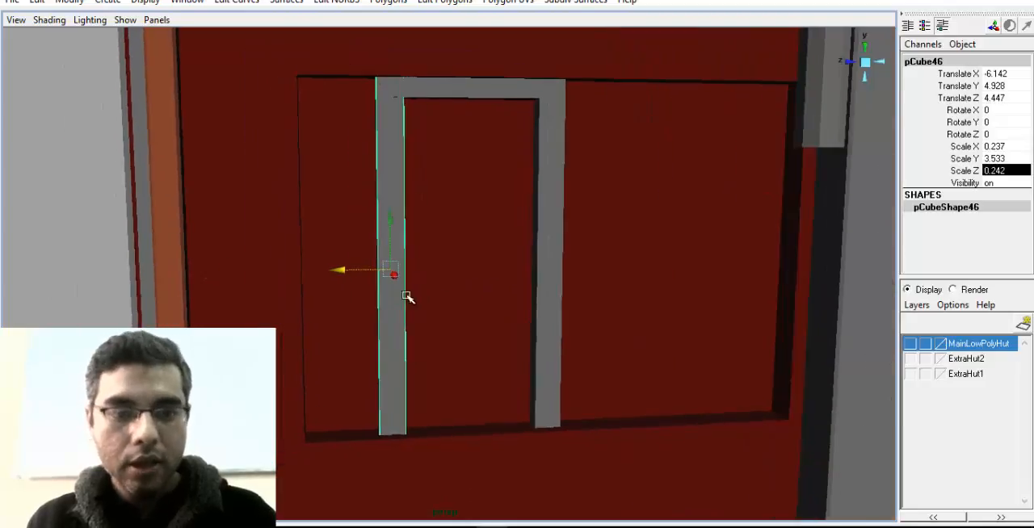
pyautogui.keyDown('alt'); pyautogui.moveTo(507, 263); pyautogui.dragTo(402, 241); pyautogui.keyUp('alt')
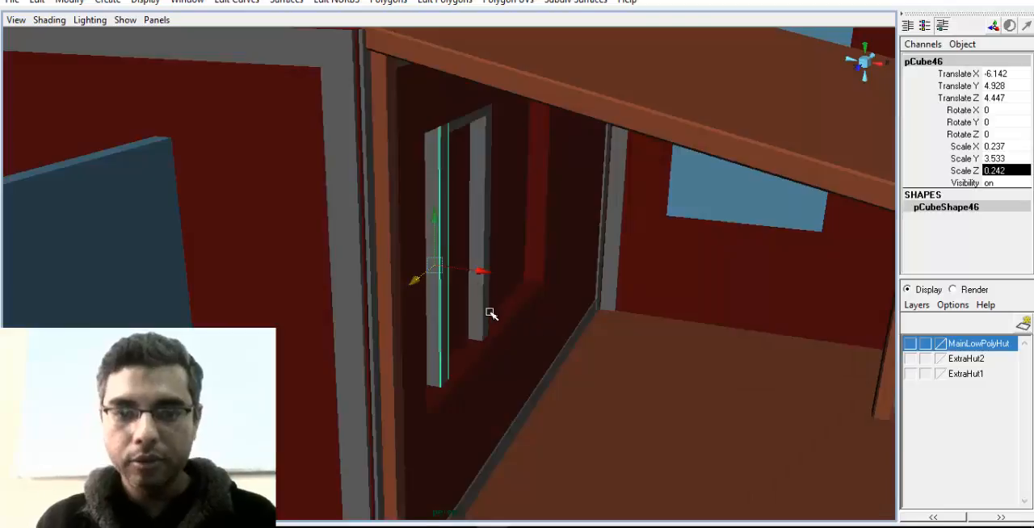
pyautogui.hotkey('ctrl', 'z')
# Move the thickened frame pieces in front of the shutters to about 1.078 on X
pyautogui.hotkey('ctrl', 'z')
pyautogui.keyDown('alt'); pyautogui.moveTo(641, 310); pyautogui.dragTo(476, 312, button='middle'); pyautogui.keyUp('alt')
pyautogui.keyDown('alt'); pyautogui.moveTo(476, 311); pyautogui.dragTo(602, 370); pyautogui.keyUp('alt')
pyautogui.moveTo(562, 418); pyautogui.dragTo(390, 359)
pyautogui.press('r')
pyautogui.moveTo(382, 408); pyautogui.dragTo(394, 409)
pyautogui.hotkey('ctrl', 'z')
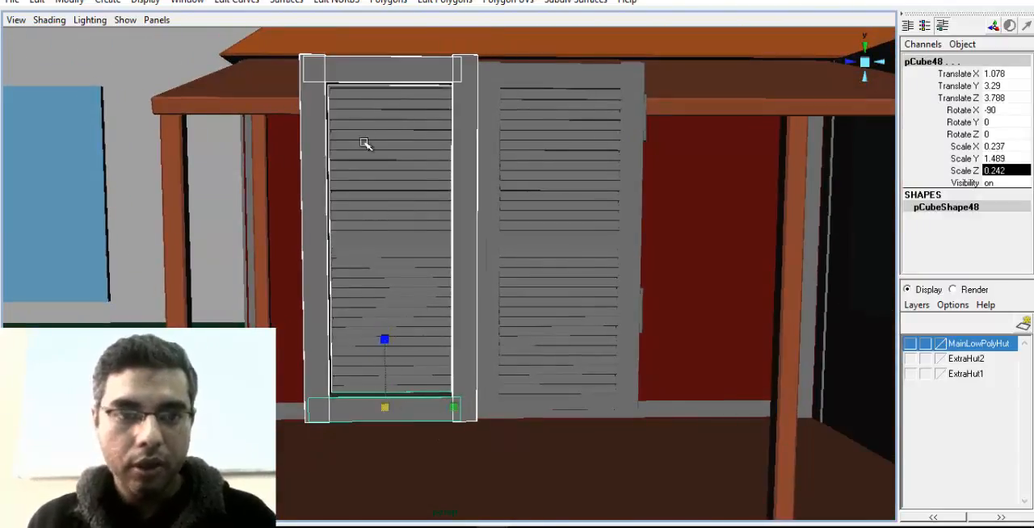
# Raise the frame's top rail above the shutters to about 6.807 on Y and shift it to about 3.819 on Z
pyautogui.click(374, 80)
pyautogui.keyDown('alt'); pyautogui.moveTo(379, 121); pyautogui.dragTo(410, 245); pyautogui.keyUp('alt')
pyautogui.press('w')
pyautogui.keyDown('alt'); pyautogui.moveTo(369, 225); pyautogui.dragTo(384, 279, button='middle'); pyautogui.keyUp('alt')
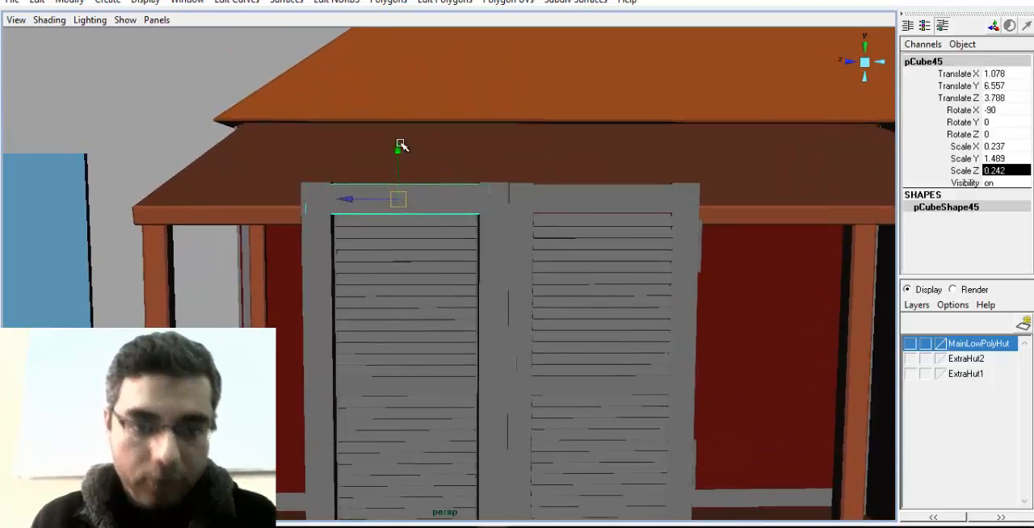
pyautogui.moveTo(398, 139); pyautogui.dragTo(391, 111)
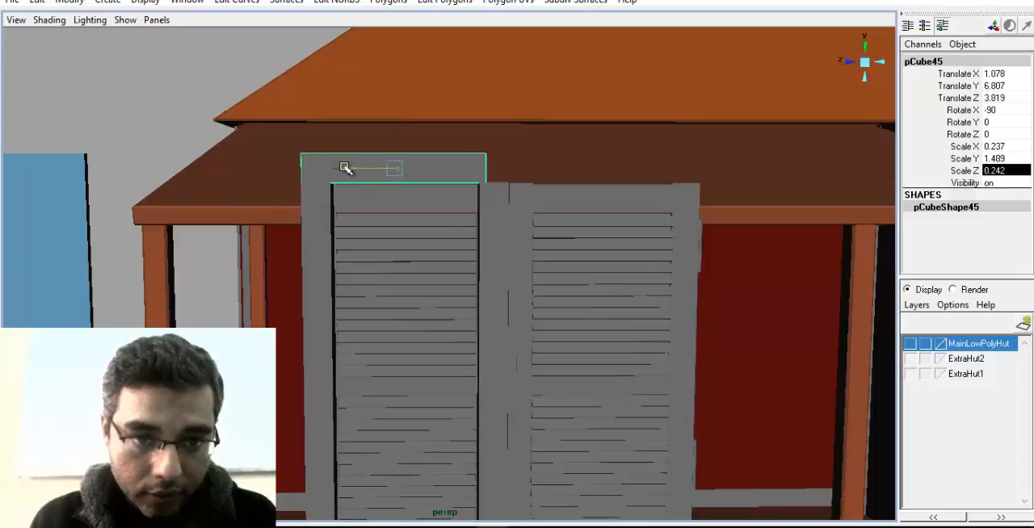
# Move the frame's inner side post beyond the mirrored shutter's outer edge, to about 1.054 on Z
pyautogui.click(503, 219)
pyautogui.keyDown('alt'); pyautogui.moveTo(577, 323); pyautogui.dragTo(521, 274, button='middle'); pyautogui.keyUp('alt')
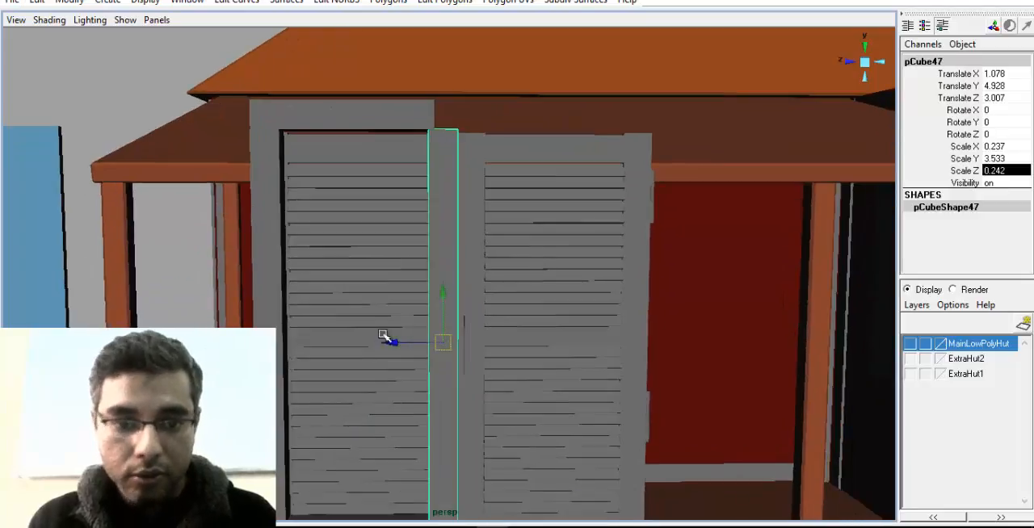
pyautogui.moveTo(384, 342); pyautogui.dragTo(605, 336)
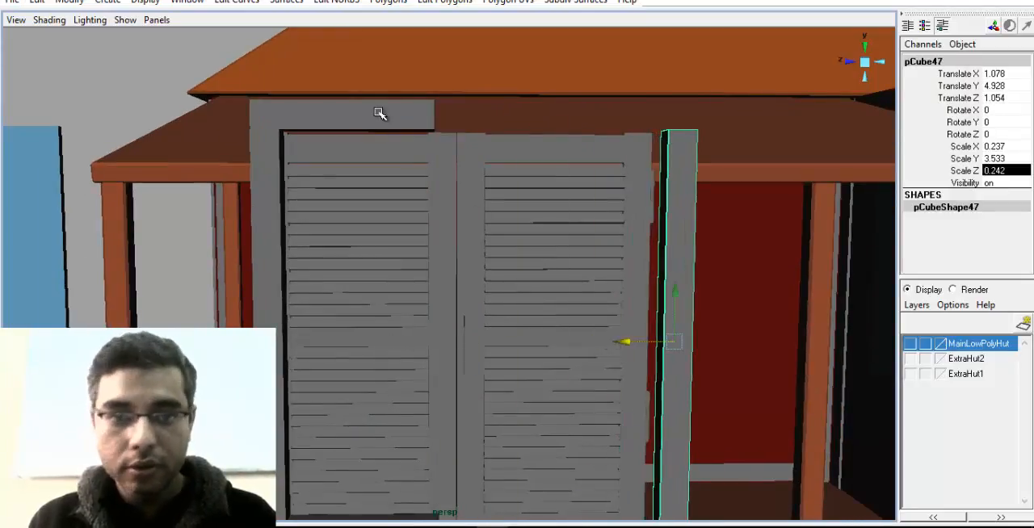
# Extend the top rail across both shutters by moving its end vertices flush with the outer face of the relocated side post
pyautogui.moveTo(380, 114); pyautogui.dragTo(398, 83, button='right')
pyautogui.click(435, 120)
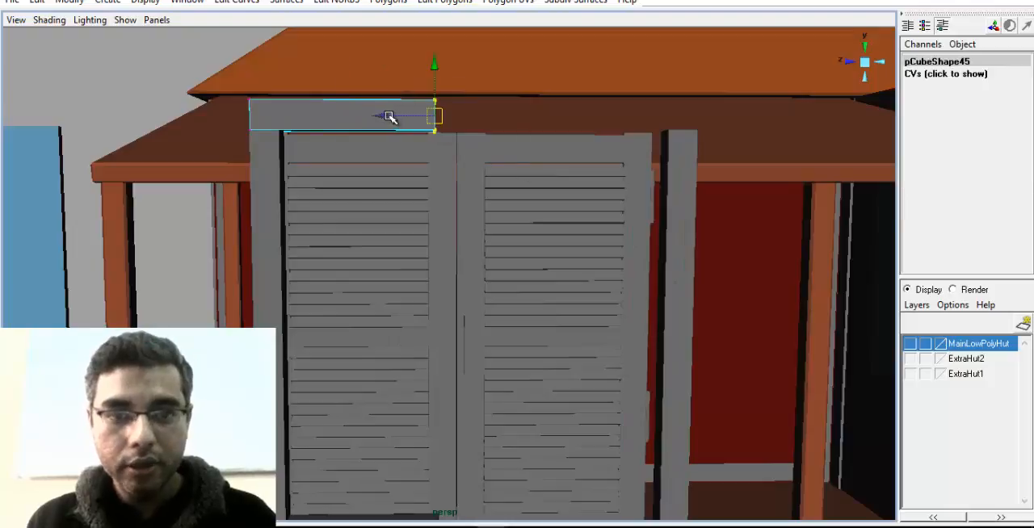
pyautogui.moveTo(389, 117); pyautogui.dragTo(604, 151)
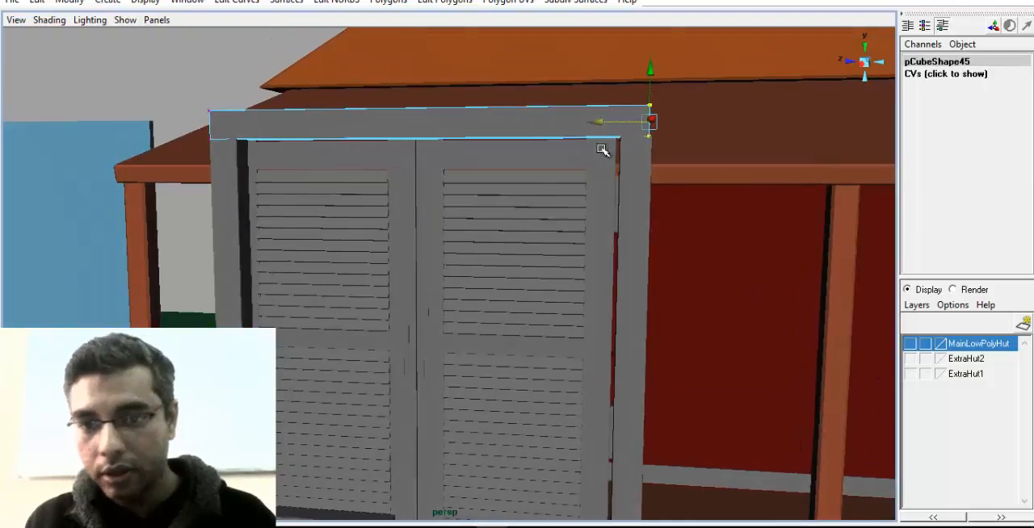
pyautogui.keyDown('alt'); pyautogui.moveTo(603, 151); pyautogui.dragTo(648, 169, button='right'); pyautogui.keyUp('alt')
pyautogui.keyDown('alt'); pyautogui.moveTo(648, 168); pyautogui.dragTo(586, 227, button='middle'); pyautogui.keyUp('alt')
pyautogui.keyDown('alt'); pyautogui.moveTo(585, 227); pyautogui.dragTo(657, 240, button='right'); pyautogui.keyUp('alt')
pyautogui.keyDown('alt'); pyautogui.moveTo(658, 240); pyautogui.dragTo(602, 308, button='middle'); pyautogui.keyUp('alt')
pyautogui.keyDown('alt'); pyautogui.moveTo(601, 309); pyautogui.dragTo(571, 311); pyautogui.keyUp('alt')
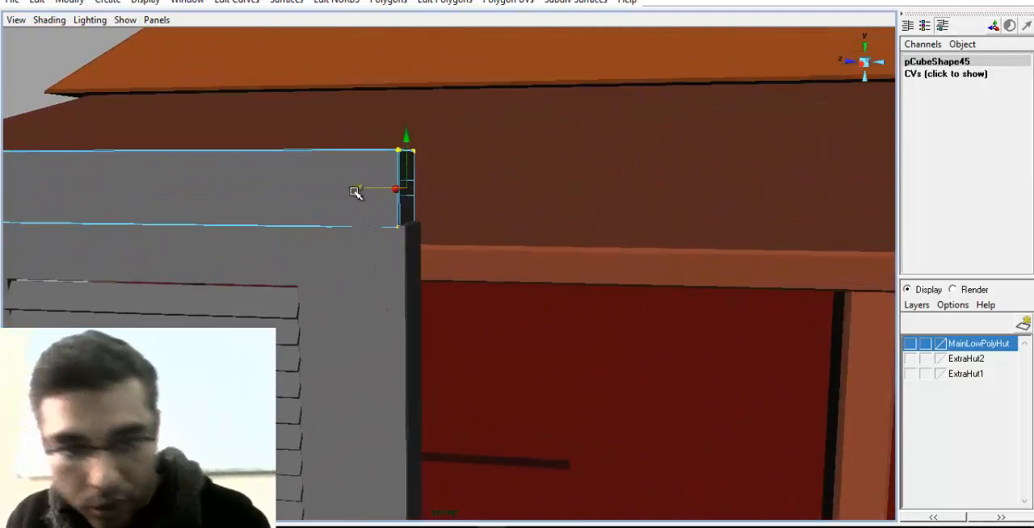
pyautogui.moveTo(355, 189); pyautogui.dragTo(358, 187)
pyautogui.keyDown('alt'); pyautogui.moveTo(362, 190); pyautogui.dragTo(323, 304, button='right'); pyautogui.keyUp('alt')
pyautogui.keyDown('alt'); pyautogui.moveTo(323, 303); pyautogui.dragTo(385, 290, button='middle'); pyautogui.keyUp('alt')
pyautogui.keyDown('alt'); pyautogui.moveTo(386, 290); pyautogui.dragTo(383, 368, button='right'); pyautogui.keyUp('alt')
pyautogui.keyDown('alt'); pyautogui.moveTo(384, 368); pyautogui.dragTo(522, 226, button='middle'); pyautogui.keyUp('alt')
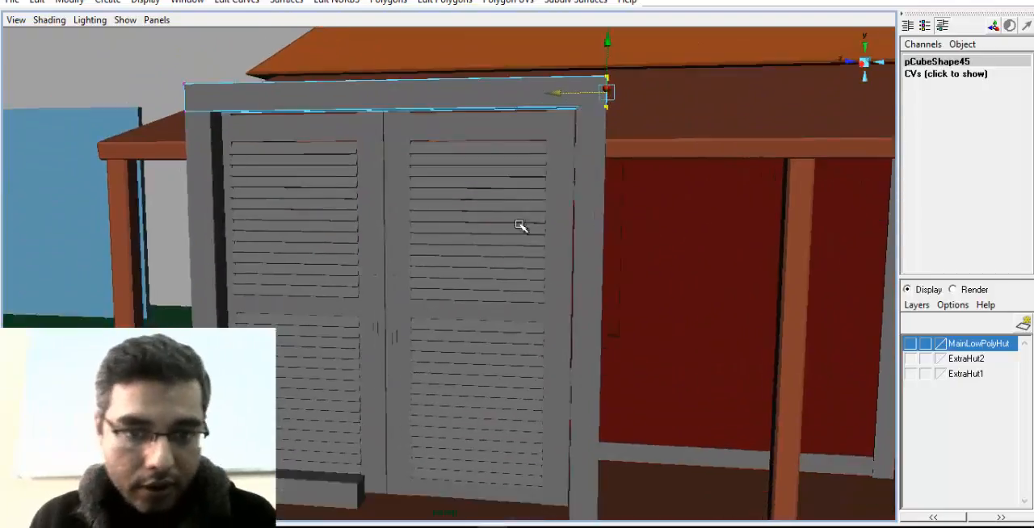
# Extend the frame's bottom rail across both shutters by moving its end vertices to the far side post, and return to object mode
pyautogui.keyDown('alt'); pyautogui.moveTo(521, 226); pyautogui.dragTo(331, 363, button='right'); pyautogui.keyUp('alt')
pyautogui.keyDown('alt'); pyautogui.moveTo(331, 363); pyautogui.dragTo(369, 316, button='middle'); pyautogui.keyUp('alt')
pyautogui.click(365, 383)
pyautogui.keyDown('alt'); pyautogui.moveTo(365, 383); pyautogui.dragTo(521, 436, button='right'); pyautogui.keyUp('alt')
pyautogui.keyDown('alt'); pyautogui.moveTo(521, 436); pyautogui.dragTo(496, 344, button='middle'); pyautogui.keyUp('alt')
pyautogui.keyDown('alt'); pyautogui.moveTo(496, 344); pyautogui.dragTo(485, 344); pyautogui.keyUp('alt')
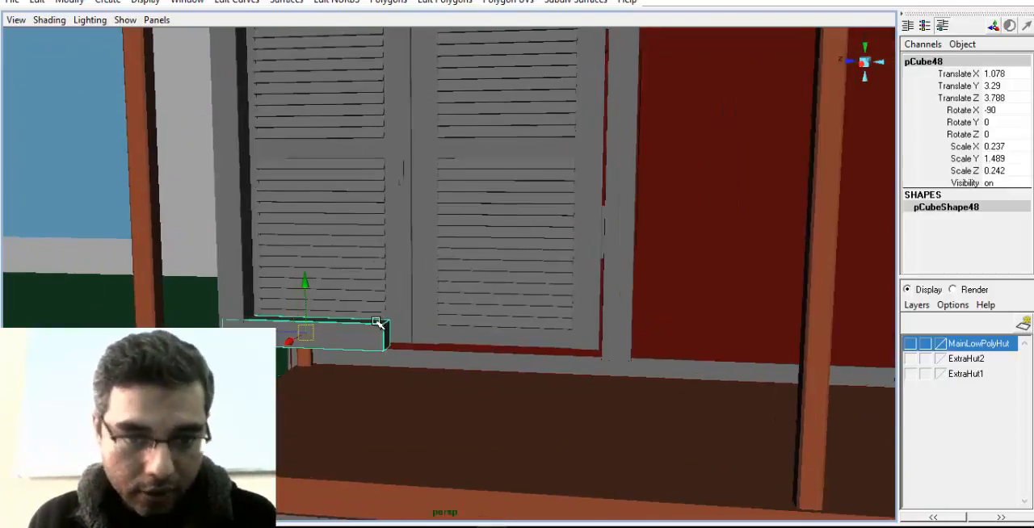
pyautogui.moveTo(374, 299); pyautogui.dragTo(317, 295, button='right')
pyautogui.moveTo(397, 317); pyautogui.dragTo(559, 355)
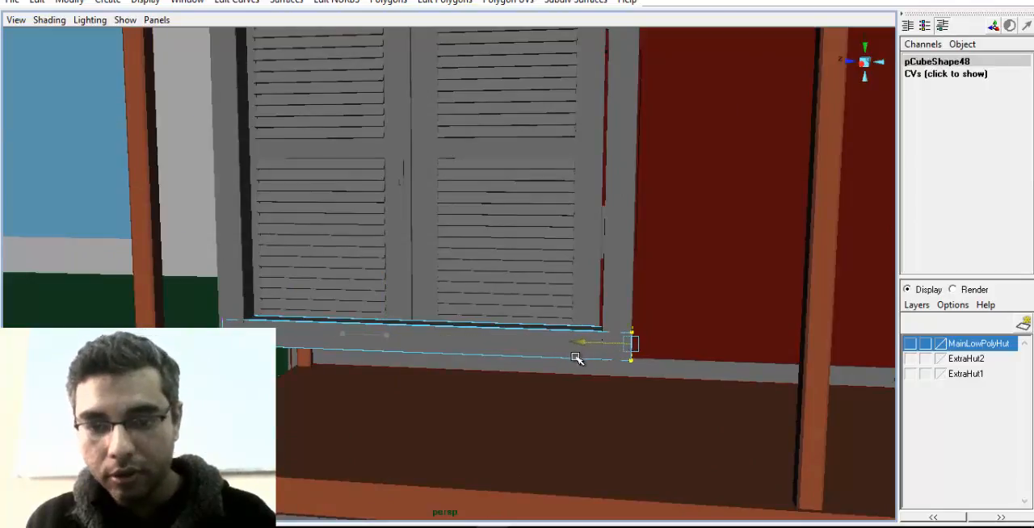
pyautogui.moveTo(537, 357); pyautogui.dragTo(570, 280, button='right')
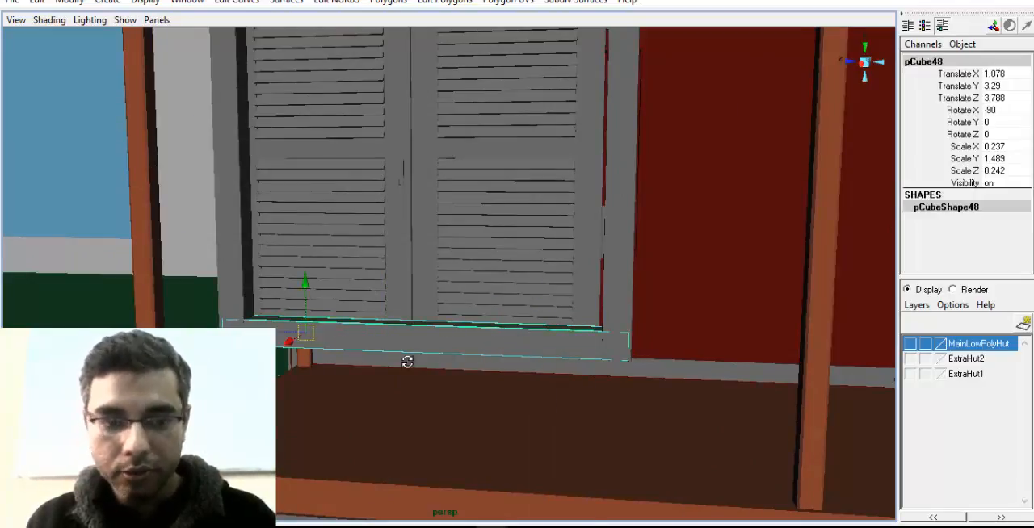
# Lower the bottom rail beneath the side posts to about 3.038 on Y and shift it to about 3.814 on Z
pyautogui.keyDown('alt'); pyautogui.moveTo(406, 361); pyautogui.dragTo(397, 323); pyautogui.keyUp('alt')
pyautogui.keyDown('alt'); pyautogui.moveTo(397, 323); pyautogui.dragTo(476, 348, button='right'); pyautogui.keyUp('alt')
pyautogui.keyDown('alt'); pyautogui.moveTo(476, 347); pyautogui.dragTo(557, 349); pyautogui.keyUp('alt')
pyautogui.moveTo(364, 299); pyautogui.dragTo(361, 340)
pyautogui.keyDown('alt'); pyautogui.moveTo(311, 364); pyautogui.dragTo(327, 339, button='middle'); pyautogui.keyUp('alt')
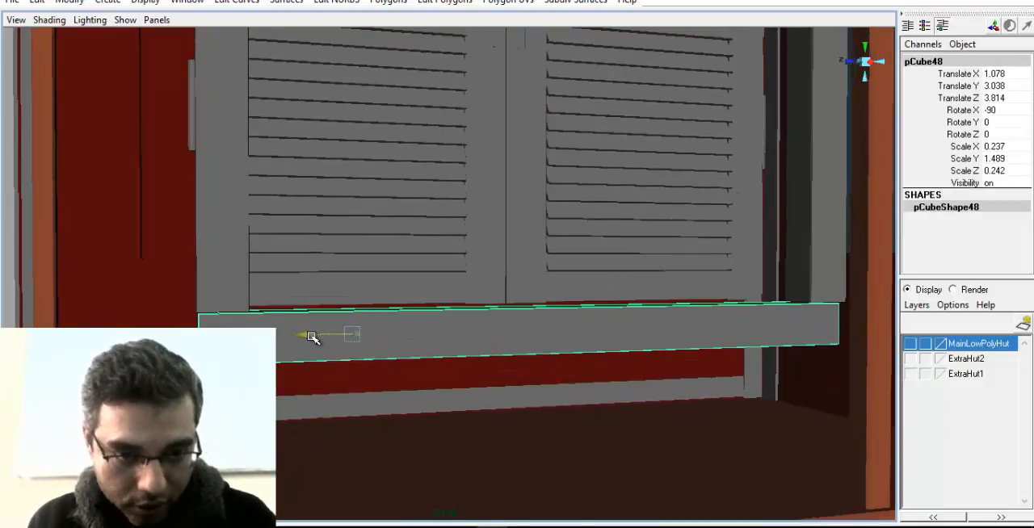
# Align the bottom rail's end vertices with the outer edge of the far side post
pyautogui.keyDown('alt'); pyautogui.moveTo(678, 281); pyautogui.dragTo(549, 283, button='middle'); pyautogui.keyUp('alt')
pyautogui.keyDown('alt'); pyautogui.moveTo(549, 283); pyautogui.dragTo(509, 283); pyautogui.keyUp('alt')
pyautogui.keyDown('alt'); pyautogui.moveTo(509, 282); pyautogui.dragTo(646, 343, button='right'); pyautogui.keyUp('alt')
pyautogui.keyDown('alt'); pyautogui.moveTo(646, 343); pyautogui.dragTo(592, 318, button='middle'); pyautogui.keyUp('alt')
pyautogui.moveTo(593, 317); pyautogui.dragTo(553, 300, button='right')
pyautogui.moveTo(549, 291); pyautogui.dragTo(662, 411)
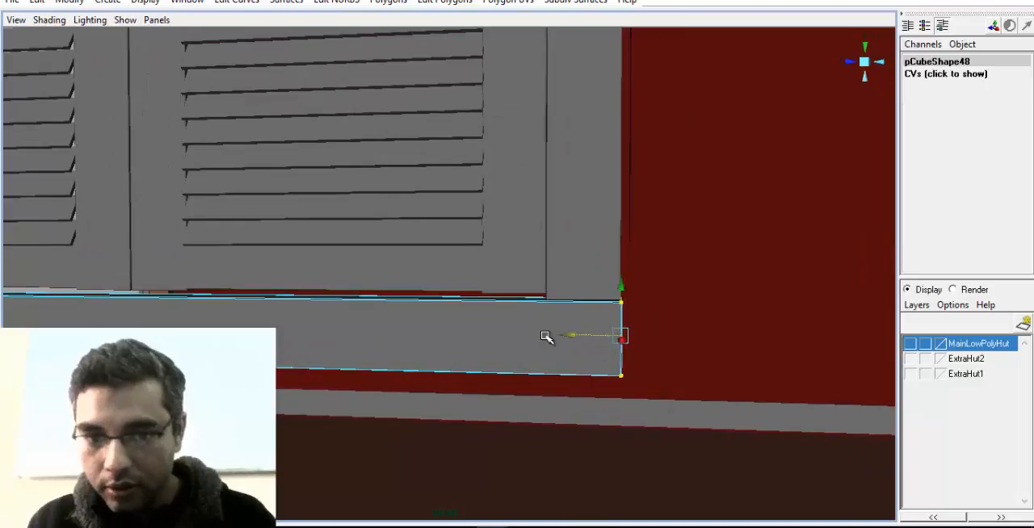
pyautogui.moveTo(546, 303); pyautogui.dragTo(591, 279, button='right')
# Nudge the bottom rail up against the side posts, to about 3.05 on Y
pyautogui.click(567, 328)
pyautogui.keyDown('alt'); pyautogui.moveTo(567, 328); pyautogui.dragTo(580, 307, button='middle'); pyautogui.keyUp('alt')
pyautogui.moveTo(288, 276); pyautogui.dragTo(287, 274)
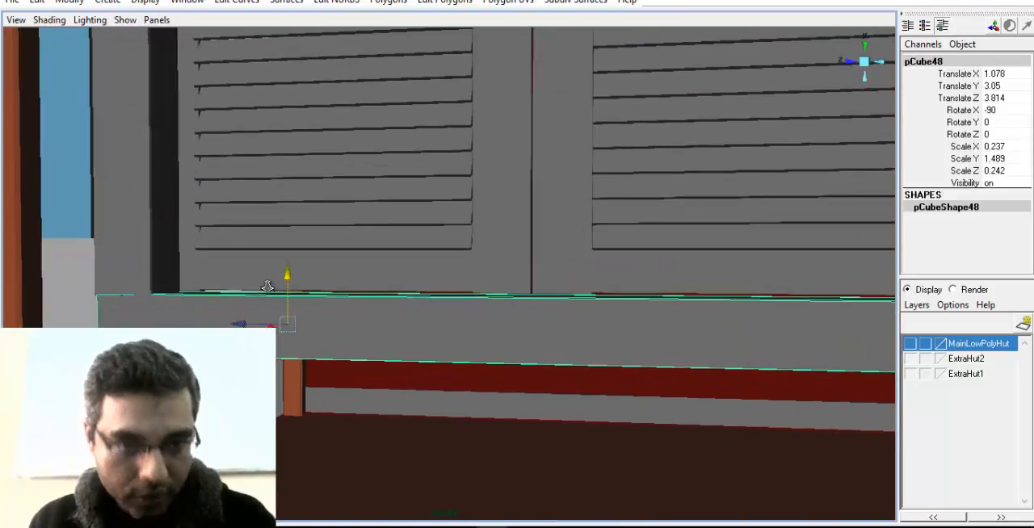
# Examine the window frame around both shutters from the front, checking its corners and the gaps beside the shutters
pyautogui.keyDown('alt'); pyautogui.moveTo(268, 287); pyautogui.dragTo(218, 283, button='right'); pyautogui.keyUp('alt')
pyautogui.keyDown('alt'); pyautogui.moveTo(323, 263); pyautogui.dragTo(404, 251); pyautogui.keyUp('alt')
pyautogui.keyDown('alt'); pyautogui.moveTo(403, 251); pyautogui.dragTo(358, 344, button='middle'); pyautogui.keyUp('alt')
pyautogui.keyDown('alt'); pyautogui.moveTo(357, 344); pyautogui.dragTo(312, 331, button='right'); pyautogui.keyUp('alt')
pyautogui.keyDown('alt'); pyautogui.moveTo(403, 251); pyautogui.dragTo(388, 363, button='middle'); pyautogui.keyUp('alt')
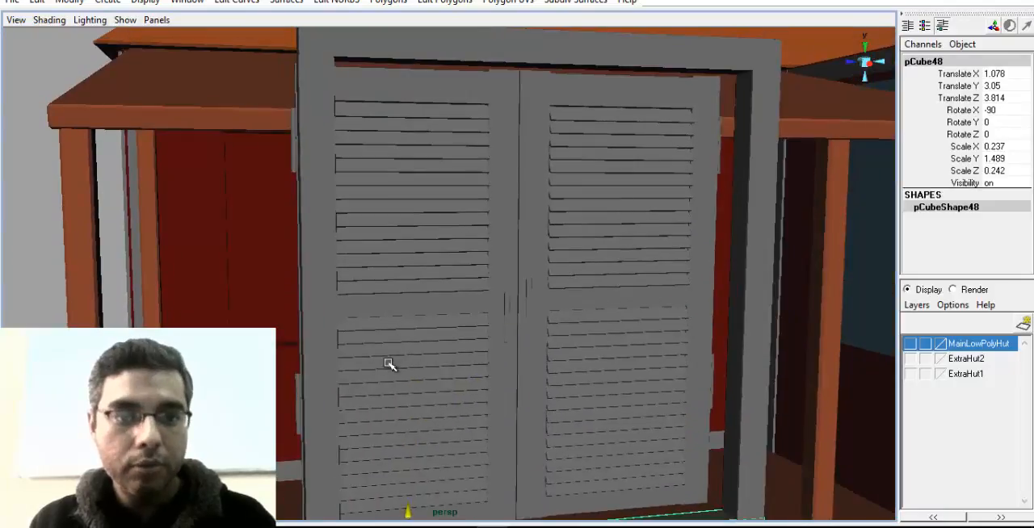
pyautogui.moveTo(388, 363)
pyautogui.keyDown('alt'); pyautogui.mouseDown()
pyautogui.moveTo(347, 367)
pyautogui.moveTo(368, 363)
pyautogui.mouseUp(); pyautogui.keyUp('alt')
pyautogui.keyDown('alt'); pyautogui.moveTo(440, 345); pyautogui.dragTo(468, 277, button='middle'); pyautogui.keyUp('alt')
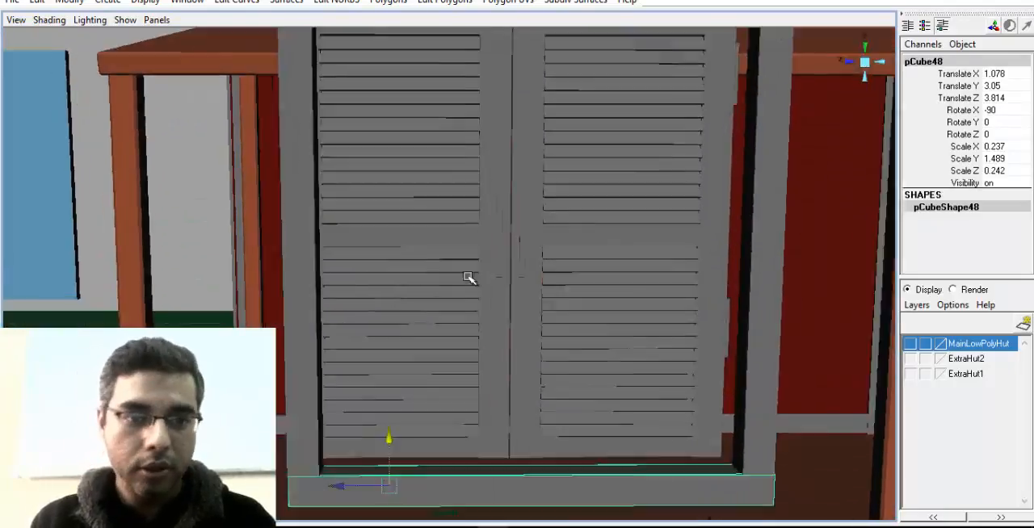
pyautogui.keyDown('alt'); pyautogui.moveTo(469, 278); pyautogui.dragTo(411, 271, button='right'); pyautogui.keyUp('alt')
pyautogui.keyDown('alt'); pyautogui.moveTo(496, 235); pyautogui.dragTo(456, 230, button='middle'); pyautogui.keyUp('alt')
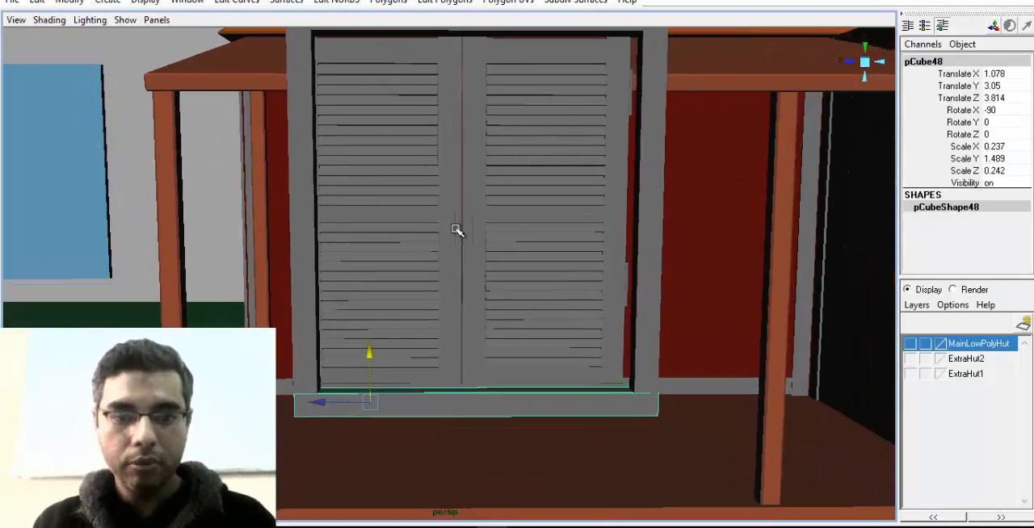
# In a shaded side view, move the frame's side post on the hinge side of the first shutter outward to about 4.719 on Z
pyautogui.press('space')
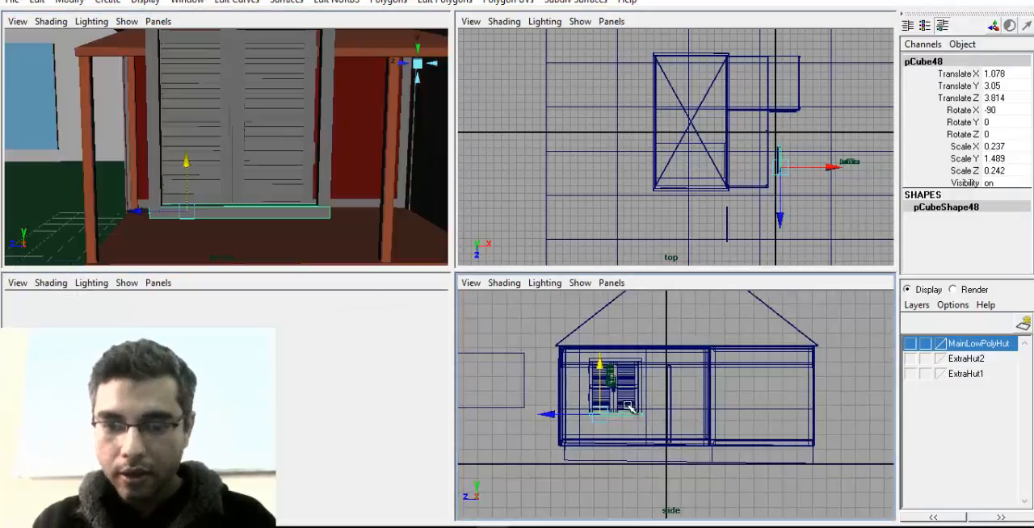
pyautogui.press('space')
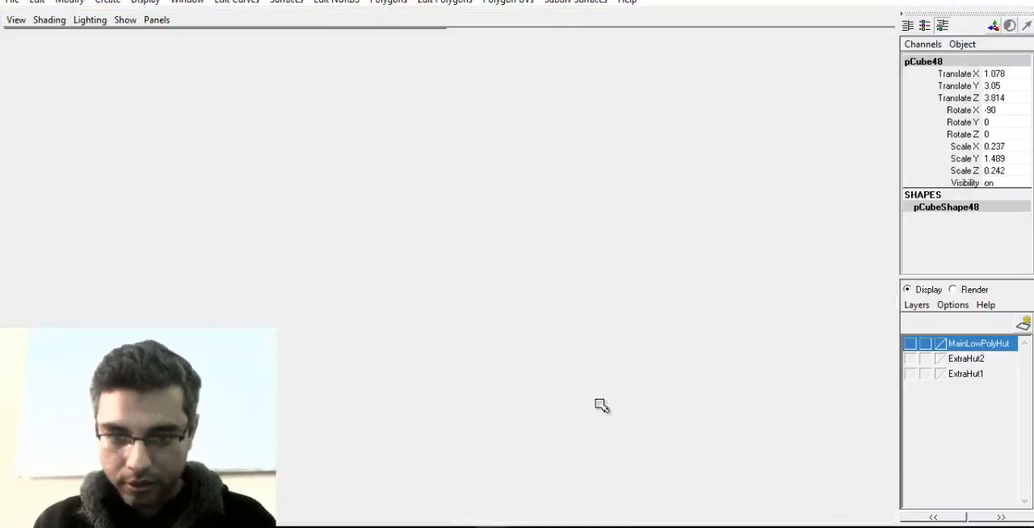
pyautogui.scroll(5, 353, 347)
pyautogui.scroll(4, 533, 319)
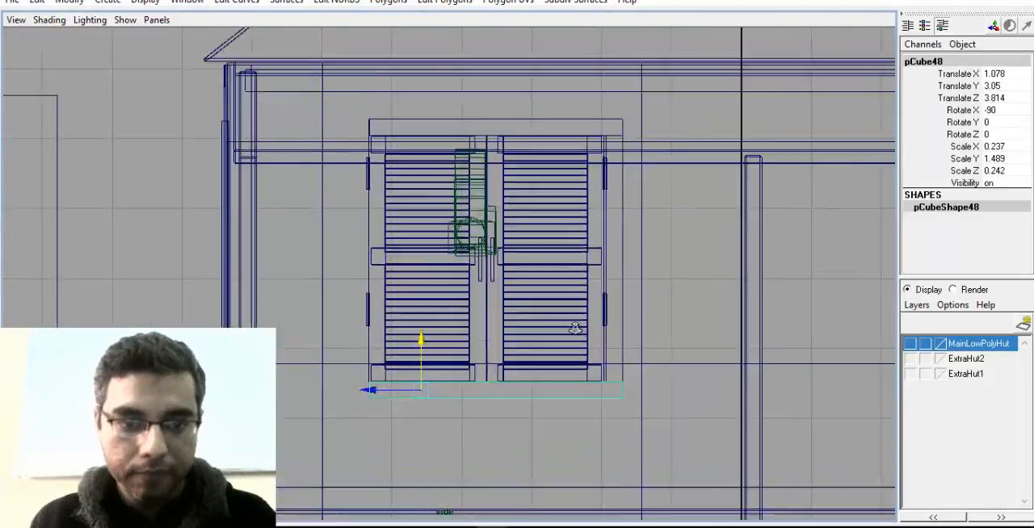
pyautogui.click(352, 193)
pyautogui.scroll(2, 404, 218)
pyautogui.press('5')
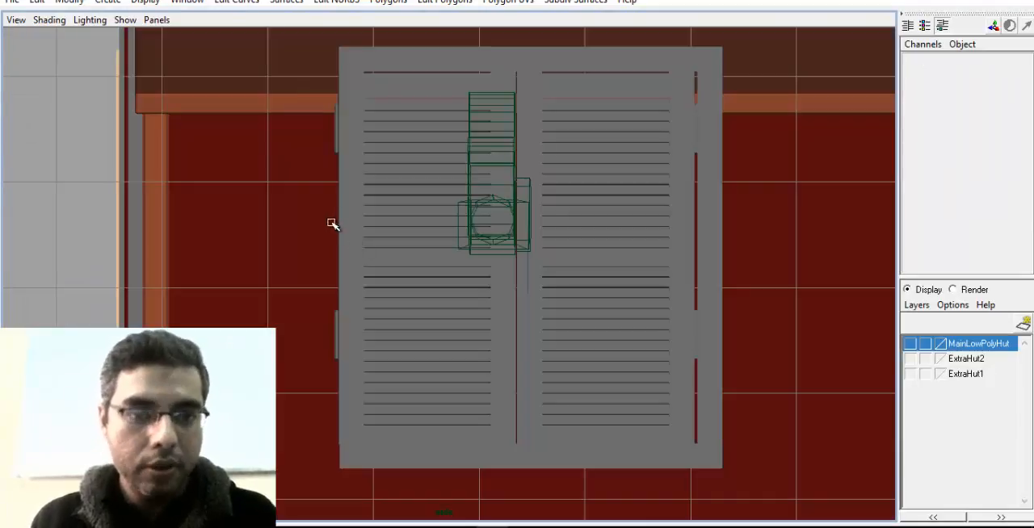
pyautogui.click(356, 245)
pyautogui.scroll(1, 344, 333)
pyautogui.moveTo(312, 272); pyautogui.dragTo(288, 277)
pyautogui.scroll(2, 322, 342)
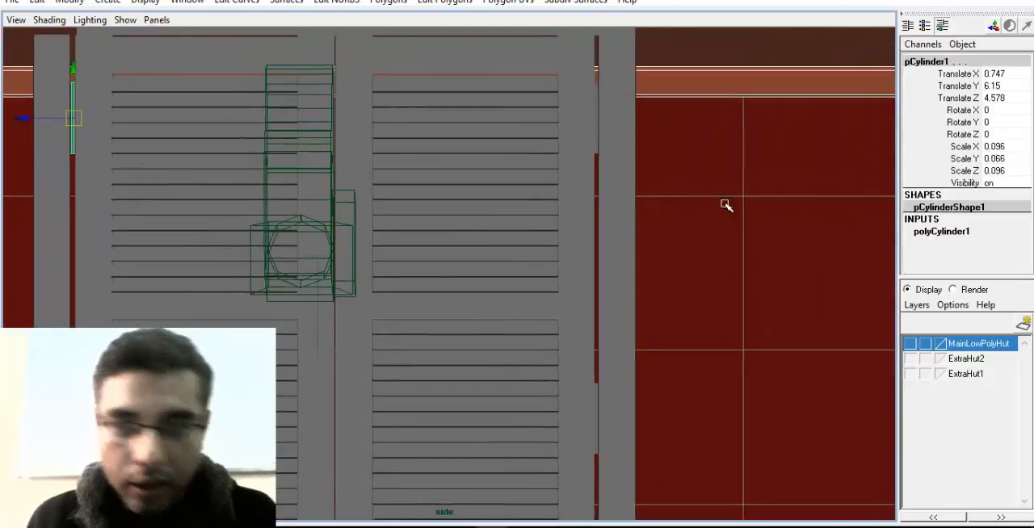
# Extend the top rail by moving its end vertices to the outer edge of the shifted side post
pyautogui.click(632, 197)
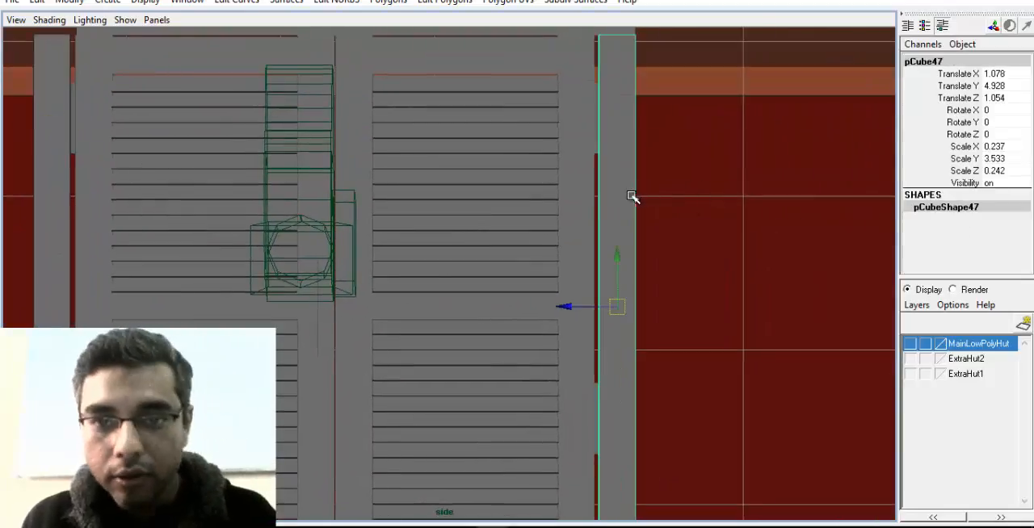
pyautogui.scroll(-3, 542, 316)
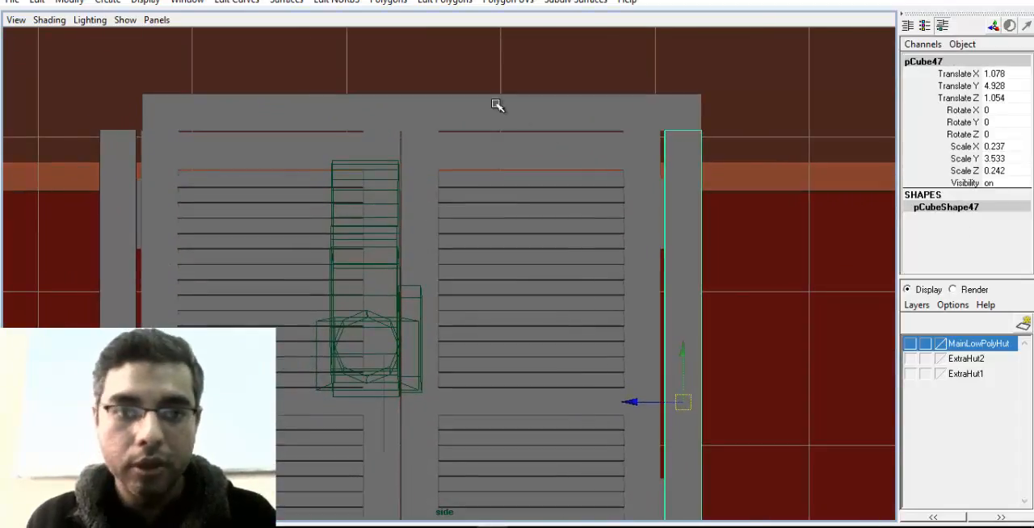
pyautogui.click(495, 104)
pyautogui.scroll(2, 431, 137)
pyautogui.moveTo(430, 137); pyautogui.dragTo(318, 135, button='right')
pyautogui.moveTo(168, 89); pyautogui.dragTo(204, 174)
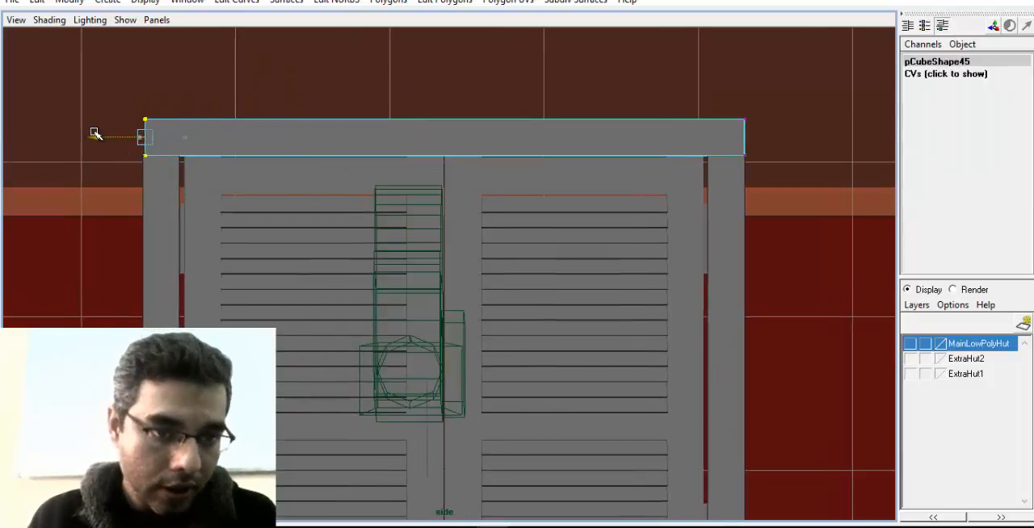
pyautogui.keyDown('alt'); pyautogui.moveTo(413, 192); pyautogui.dragTo(311, 192, button='middle'); pyautogui.keyUp('alt')
pyautogui.keyDown('alt'); pyautogui.moveTo(404, 485); pyautogui.dragTo(361, 120, button='middle'); pyautogui.keyUp('alt')
# Extend the bottom rail by moving its end vertices to the outer edge of the shifted side post
pyautogui.scroll(-5, 359, 242)
pyautogui.keyDown('alt'); pyautogui.moveTo(357, 283); pyautogui.dragTo(676, 251, button='middle'); pyautogui.keyUp('alt')
pyautogui.click(657, 279)
pyautogui.scroll(2, 701, 306)
pyautogui.keyDown('alt'); pyautogui.moveTo(703, 307); pyautogui.dragTo(497, 318, button='middle'); pyautogui.keyUp('alt')
pyautogui.scroll(2, 612, 312)
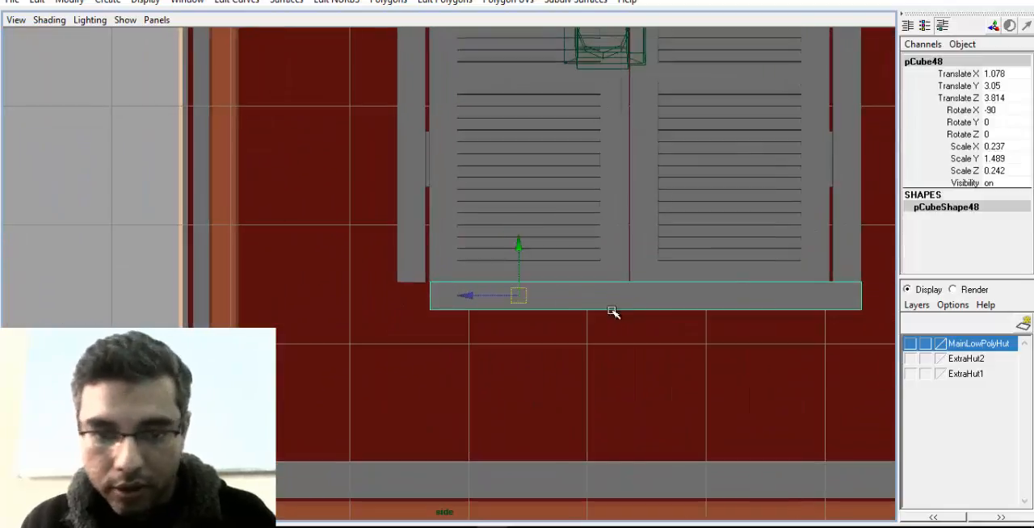
pyautogui.moveTo(603, 304); pyautogui.dragTo(499, 284, button='right')
pyautogui.moveTo(453, 276); pyautogui.dragTo(408, 337)
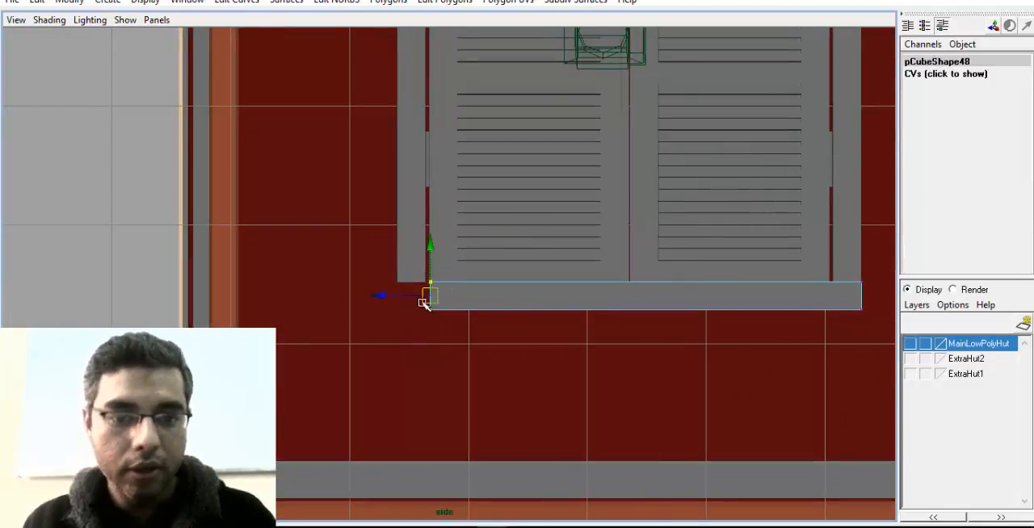
pyautogui.moveTo(386, 295); pyautogui.dragTo(349, 296)
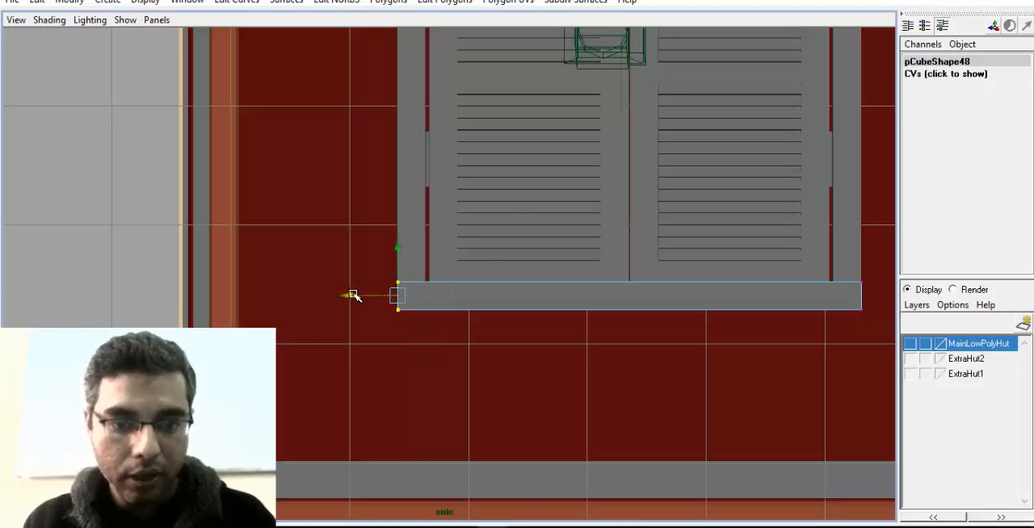
pyautogui.keyDown('alt'); pyautogui.moveTo(892, 197); pyautogui.dragTo(845, 272, button='middle'); pyautogui.keyUp('alt')
pyautogui.keyDown('alt'); pyautogui.moveTo(764, 115); pyautogui.dragTo(703, 247, button='middle'); pyautogui.keyUp('alt')
pyautogui.moveTo(695, 204); pyautogui.dragTo(724, 181, button='right')
pyautogui.keyDown('alt'); pyautogui.moveTo(705, 250); pyautogui.dragTo(687, 171, button='middle'); pyautogui.keyUp('alt')
pyautogui.moveTo(514, 298); pyautogui.dragTo(560, 281, button='right')
# In the perspective view, select all four frame pieces and move them back around the shutters, to about 0.748 on X
pyautogui.press('space')
pyautogui.moveTo(510, 412); pyautogui.dragTo(521, 371)
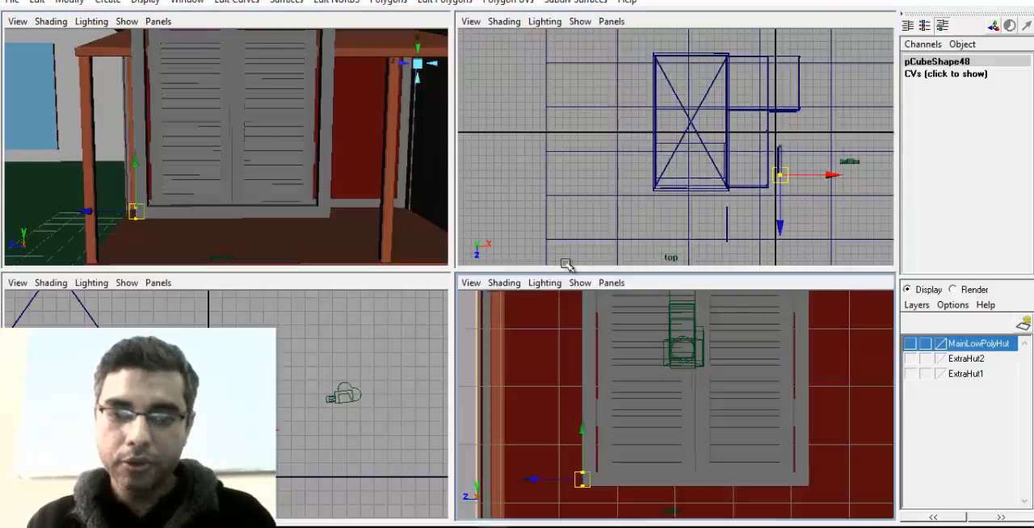
pyautogui.press('space')
pyautogui.keyDown('alt'); pyautogui.moveTo(329, 276); pyautogui.dragTo(556, 161); pyautogui.keyUp('alt')
pyautogui.click(570, 181)
pyautogui.keyDown('shift'); pyautogui.click(572, 108); pyautogui.keyUp('shift')
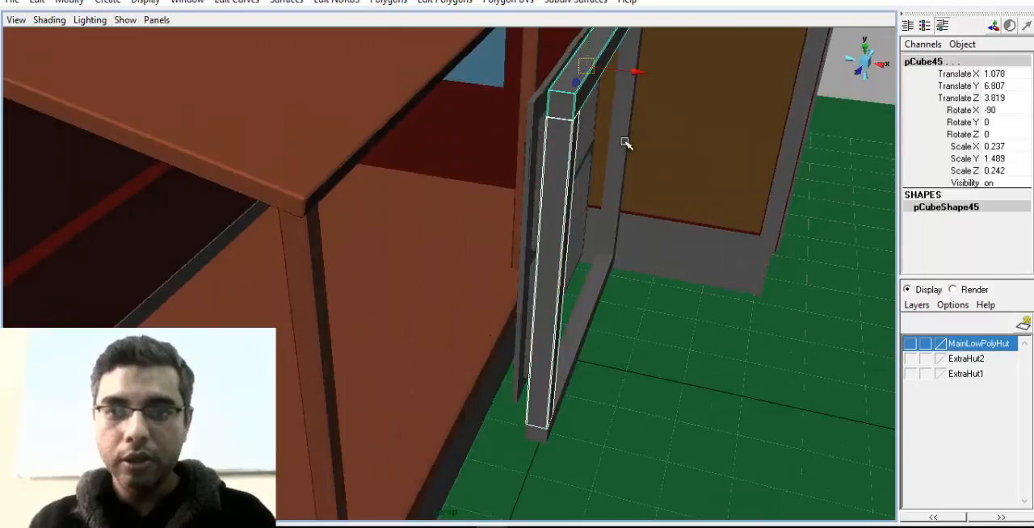
pyautogui.keyDown('shift'); pyautogui.click(624, 159); pyautogui.keyUp('shift')
pyautogui.keyDown('shift'); pyautogui.click(591, 280); pyautogui.keyUp('shift')
pyautogui.keyDown('alt'); pyautogui.moveTo(591, 279); pyautogui.dragTo(503, 255); pyautogui.keyUp('alt')
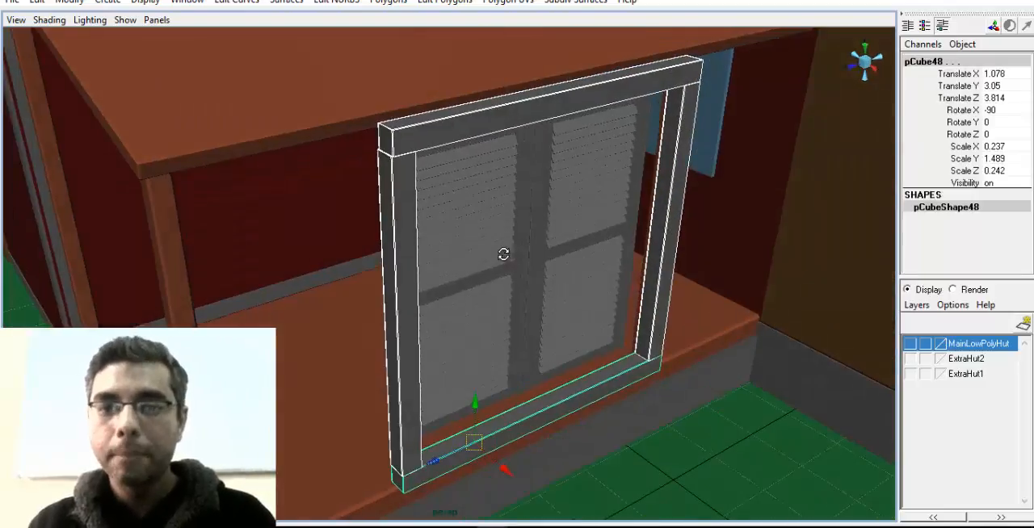
pyautogui.keyDown('alt'); pyautogui.moveTo(520, 318); pyautogui.dragTo(457, 350); pyautogui.keyUp('alt')
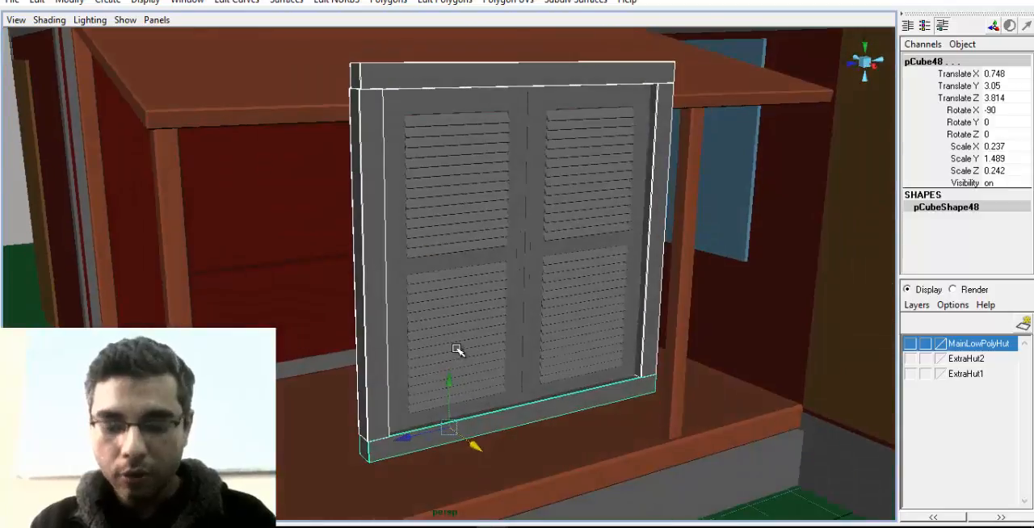
# Add the parts of both slatted shutters to the frame selection
pyautogui.click(456, 349)
pyautogui.click(600, 258)
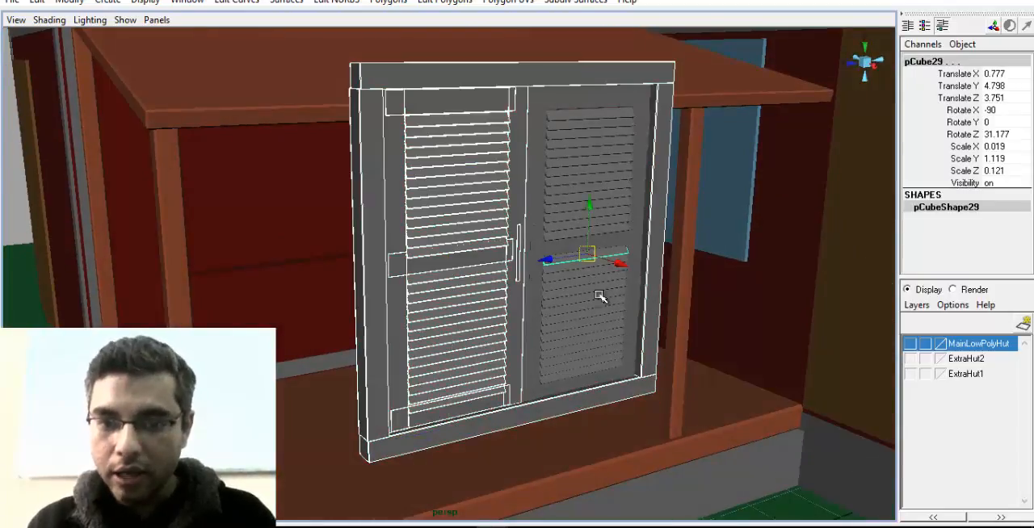
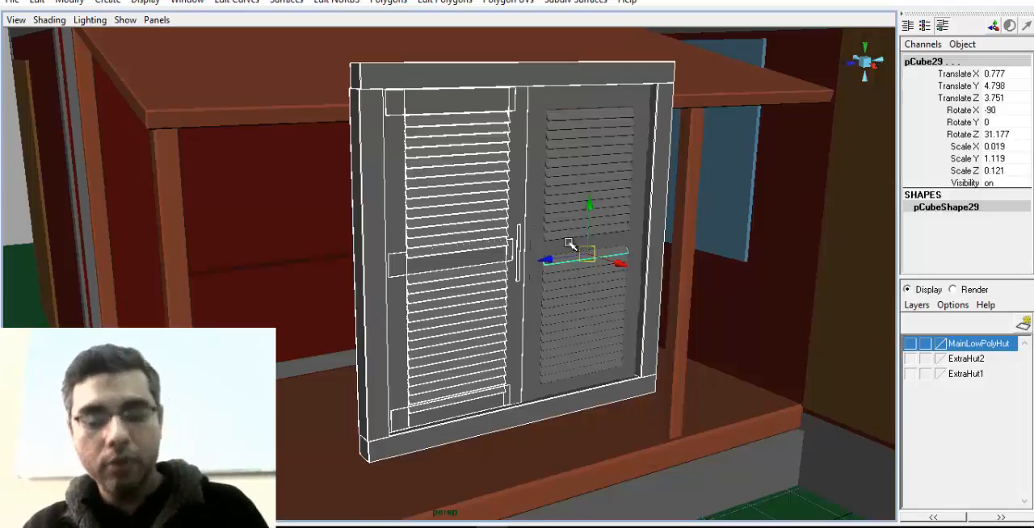
# Select the shutters' parent groups and move them with the frame back to the hut wall's window opening, placing WindowDoor_1 at -7.053 on X
pyautogui.press('Up')
pyautogui.keyDown('alt'); pyautogui.moveTo(634, 279); pyautogui.dragTo(505, 275); pyautogui.keyUp('alt')
pyautogui.moveTo(574, 220); pyautogui.dragTo(224, 220)
pyautogui.keyDown('alt'); pyautogui.moveTo(283, 231); pyautogui.dragTo(519, 241, button='middle'); pyautogui.keyUp('alt')
pyautogui.keyDown('alt'); pyautogui.moveTo(519, 241); pyautogui.dragTo(373, 245); pyautogui.keyUp('alt')
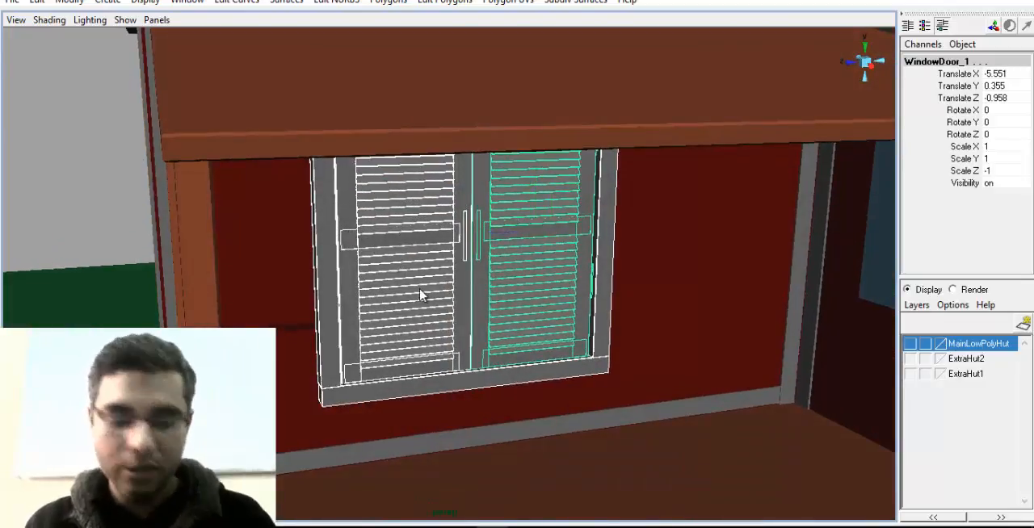
pyautogui.keyDown('alt'); pyautogui.moveTo(517, 269); pyautogui.dragTo(616, 314); pyautogui.keyUp('alt')
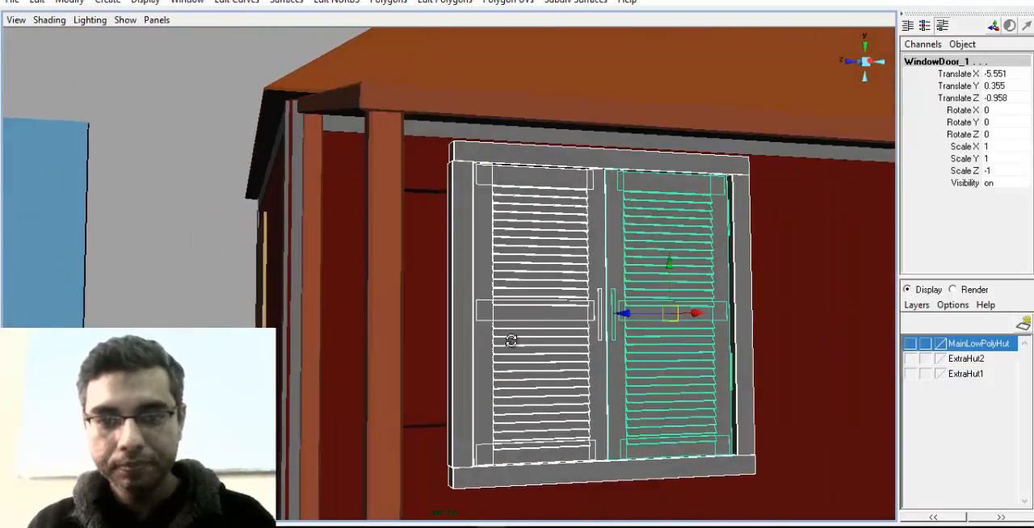
pyautogui.keyDown('alt'); pyautogui.moveTo(510, 340); pyautogui.dragTo(614, 341); pyautogui.keyUp('alt')
pyautogui.moveTo(526, 314); pyautogui.dragTo(465, 340)
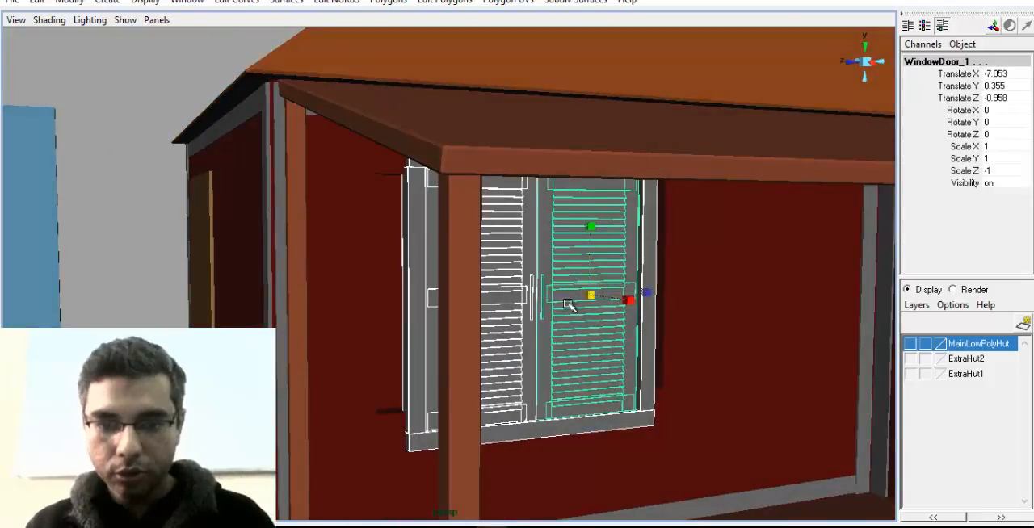
pyautogui.keyDown('alt'); pyautogui.moveTo(568, 303); pyautogui.dragTo(652, 328); pyautogui.keyUp('alt')
pyautogui.hotkey('ctrl', 'z')
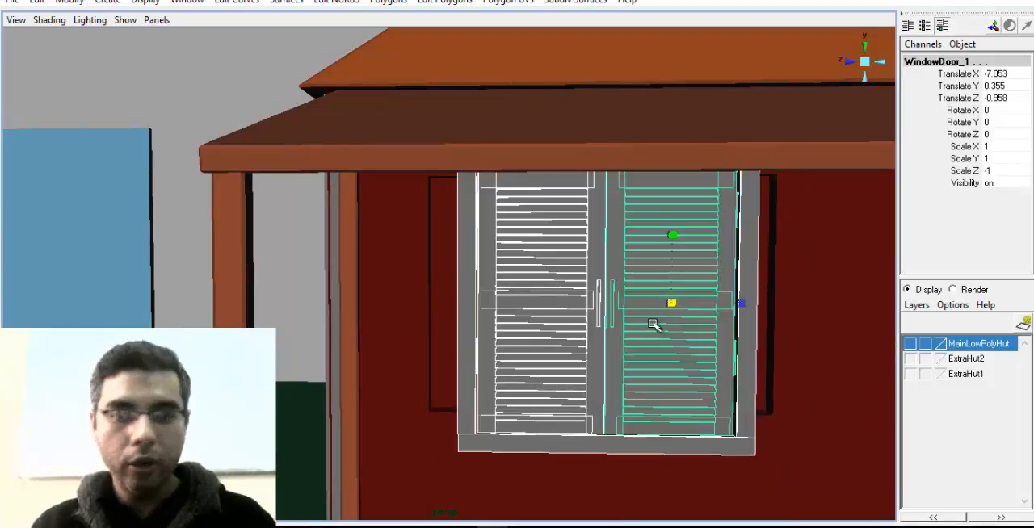
# Group both shutters and the frame together and rename the group as Window
pyautogui.keyDown('alt'); pyautogui.moveTo(811, 331); pyautogui.dragTo(751, 308, button='right'); pyautogui.keyUp('alt')
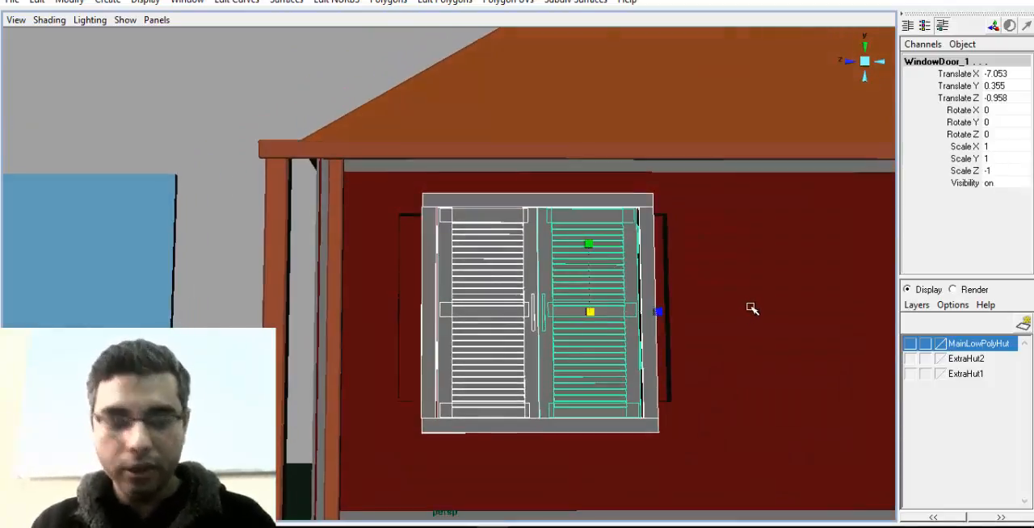
pyautogui.press('Up')
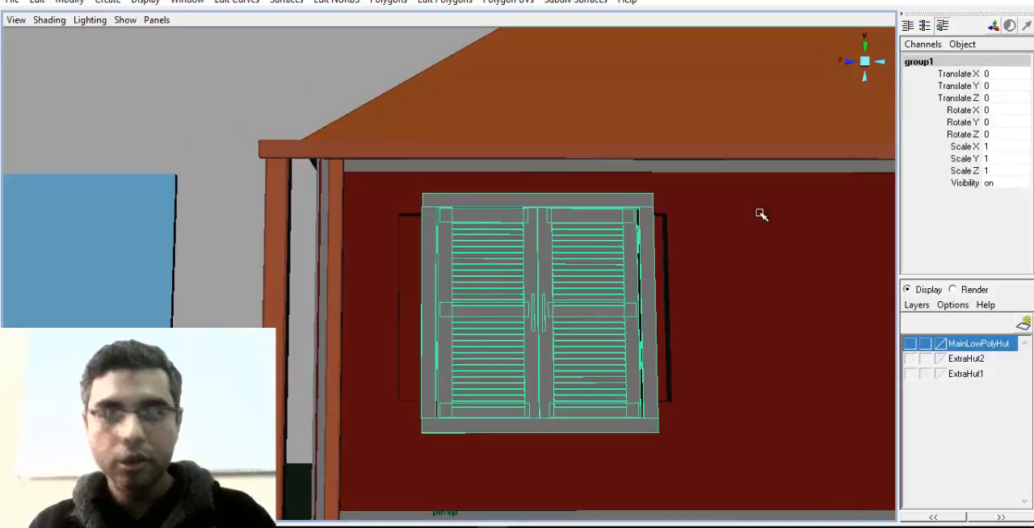
pyautogui.doubleClick(943, 62)
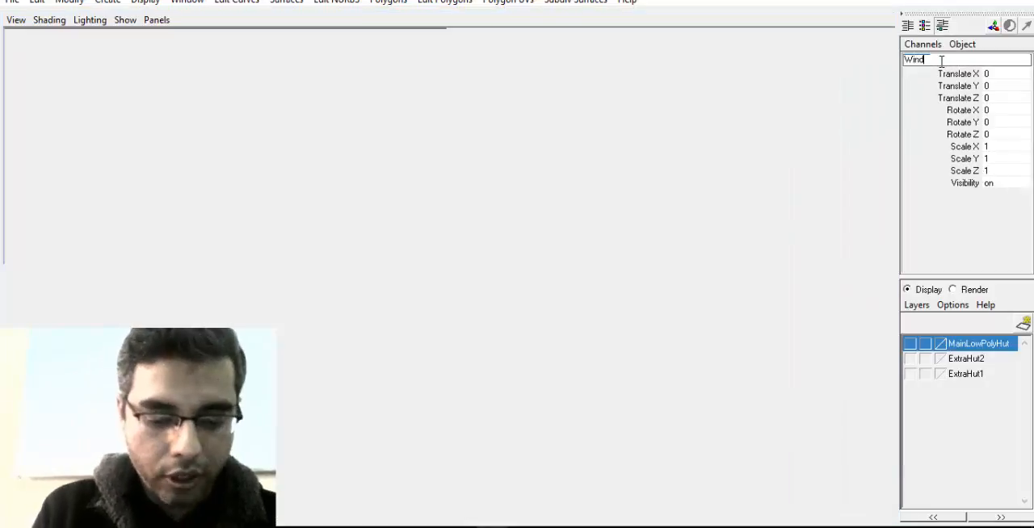
pyautogui.press('Return')
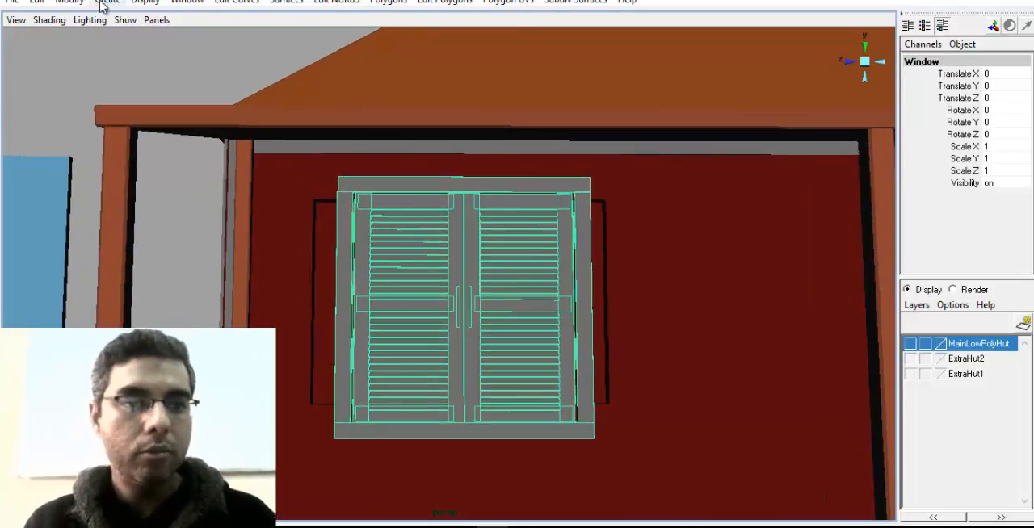
# Center the pivot of the Window group on its geometry
pyautogui.keyDown('alt'); pyautogui.moveTo(484, 342); pyautogui.dragTo(654, 389); pyautogui.keyUp('alt')
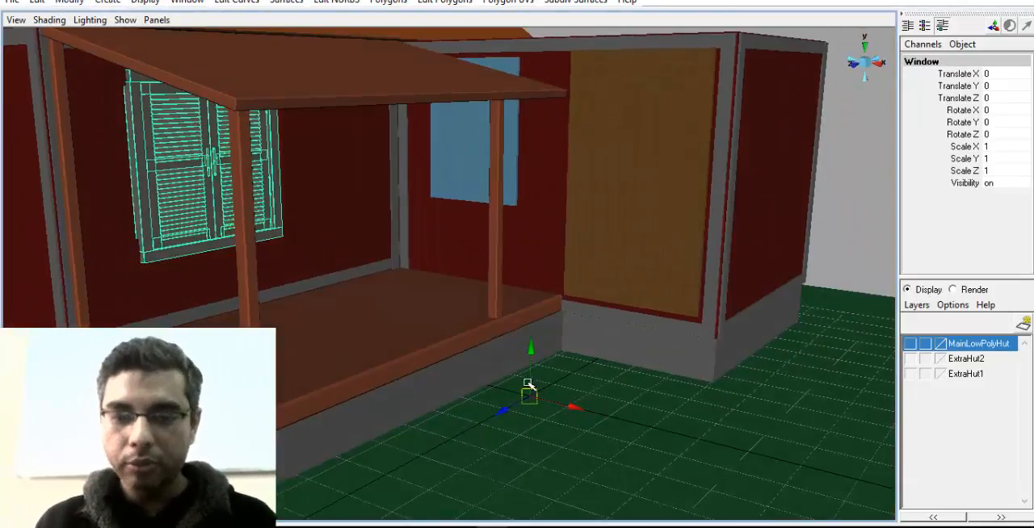
pyautogui.click(73, 8)
pyautogui.click(111, 122)
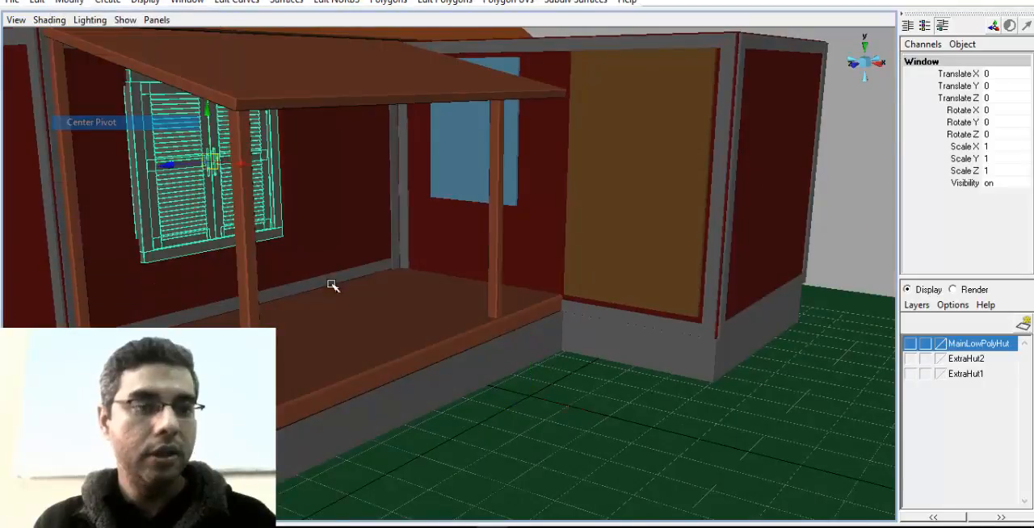
# Scale the Window group uniformly to about 0.794 and move it into the wall opening, to about -0.153, 0.123, 0.024
pyautogui.press('f')
pyautogui.keyDown('alt'); pyautogui.moveTo(358, 292); pyautogui.dragTo(454, 303); pyautogui.keyUp('alt')
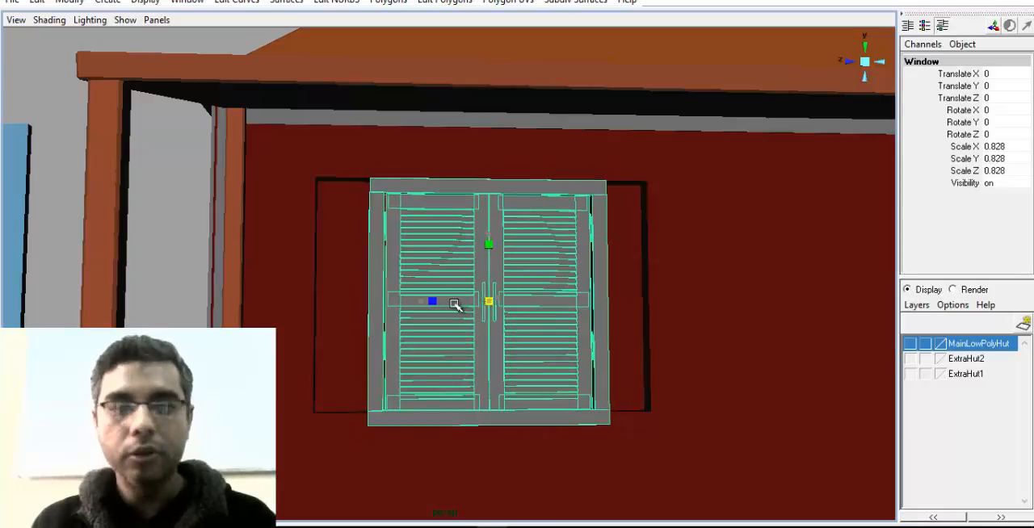
pyautogui.keyDown('alt'); pyautogui.moveTo(490, 269); pyautogui.dragTo(470, 261); pyautogui.keyUp('alt')
pyautogui.press('w')
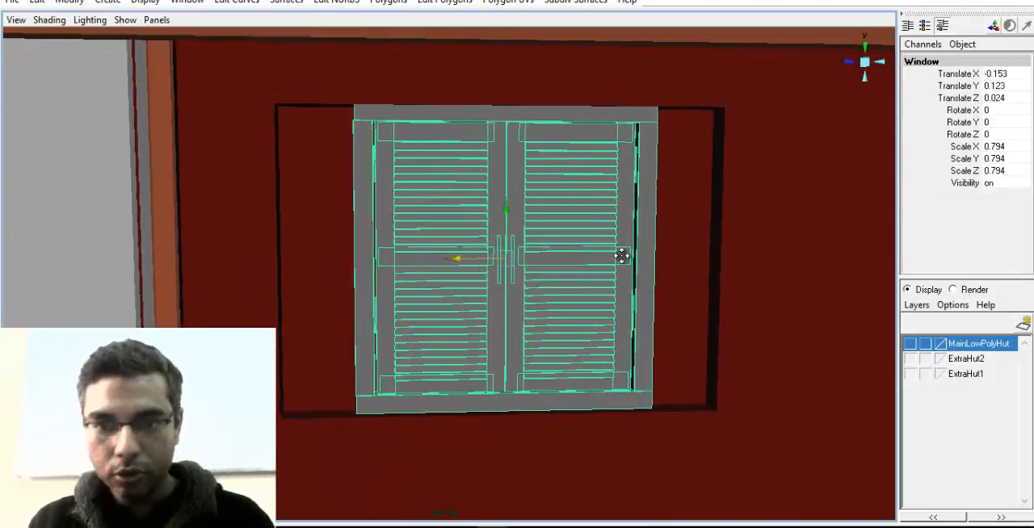
pyautogui.keyDown('alt'); pyautogui.moveTo(621, 256); pyautogui.dragTo(562, 241, button='middle'); pyautogui.keyUp('alt')
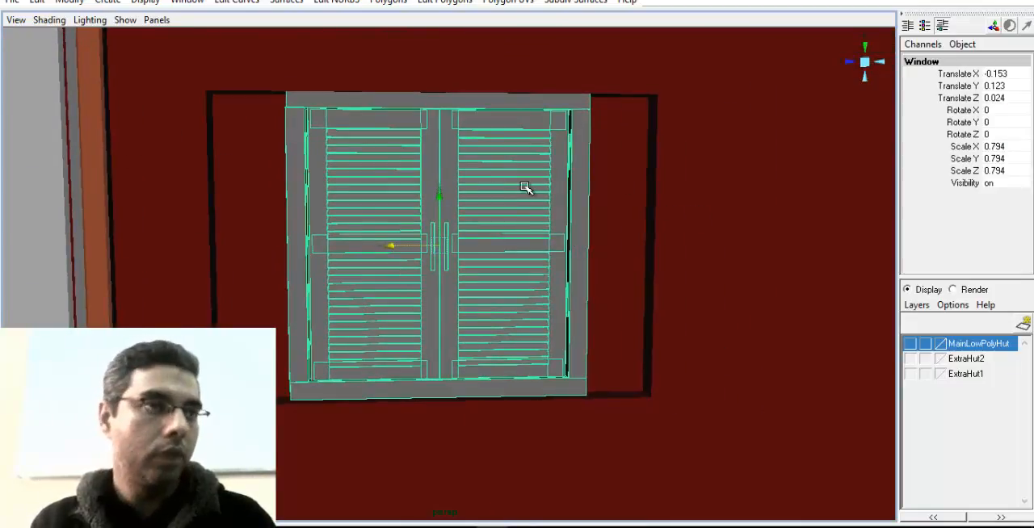
# In the wireframe side view, lower the Window group to about 0.089 on Y so its bottom rail meets the opening's lower edge
pyautogui.keyDown('alt'); pyautogui.moveTo(781, 218); pyautogui.dragTo(725, 188, button='middle'); pyautogui.keyUp('alt')
pyautogui.keyDown('alt'); pyautogui.moveTo(581, 260); pyautogui.dragTo(482, 261, button='right'); pyautogui.keyUp('alt')
pyautogui.press('space')
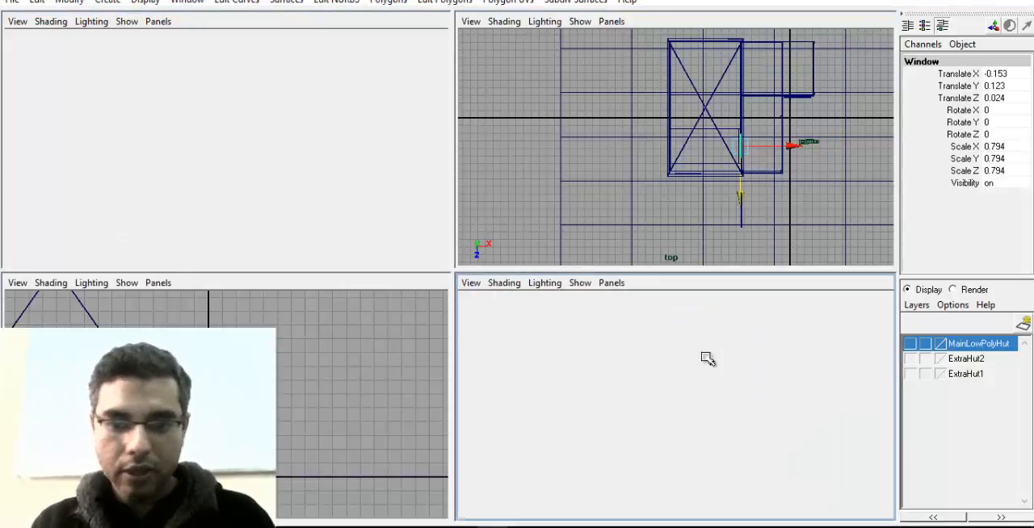
pyautogui.press('space')
pyautogui.moveTo(484, 379)
pyautogui.keyDown('alt'); pyautogui.mouseDown(button='right')
pyautogui.moveTo(541, 325)
pyautogui.moveTo(573, 337)
pyautogui.moveTo(508, 316)
pyautogui.mouseUp(button='right'); pyautogui.keyUp('alt')
pyautogui.press('4')
pyautogui.keyDown('alt'); pyautogui.moveTo(509, 317); pyautogui.dragTo(515, 334, button='middle'); pyautogui.keyUp('alt')
pyautogui.keyDown('alt'); pyautogui.moveTo(515, 334); pyautogui.dragTo(526, 358, button='right'); pyautogui.keyUp('alt')
pyautogui.keyDown('alt'); pyautogui.moveTo(526, 358); pyautogui.dragTo(545, 288, button='middle'); pyautogui.keyUp('alt')
pyautogui.keyDown('alt'); pyautogui.moveTo(545, 287); pyautogui.dragTo(852, 367, button='right'); pyautogui.keyUp('alt')
pyautogui.keyDown('alt'); pyautogui.moveTo(592, 304); pyautogui.dragTo(579, 496, button='middle'); pyautogui.keyUp('alt')
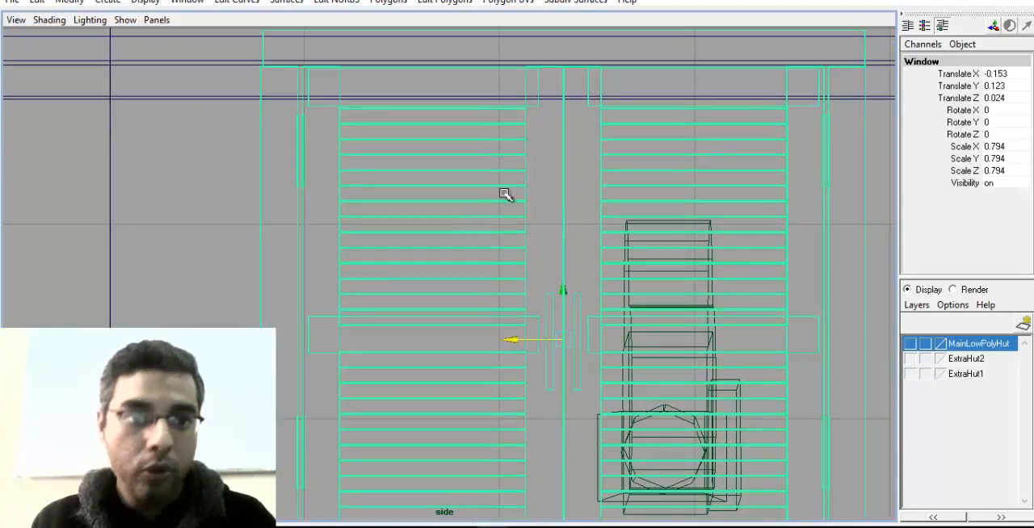
pyautogui.keyDown('alt'); pyautogui.moveTo(583, 232); pyautogui.dragTo(485, 293, button='right'); pyautogui.keyUp('alt')
pyautogui.press('f')
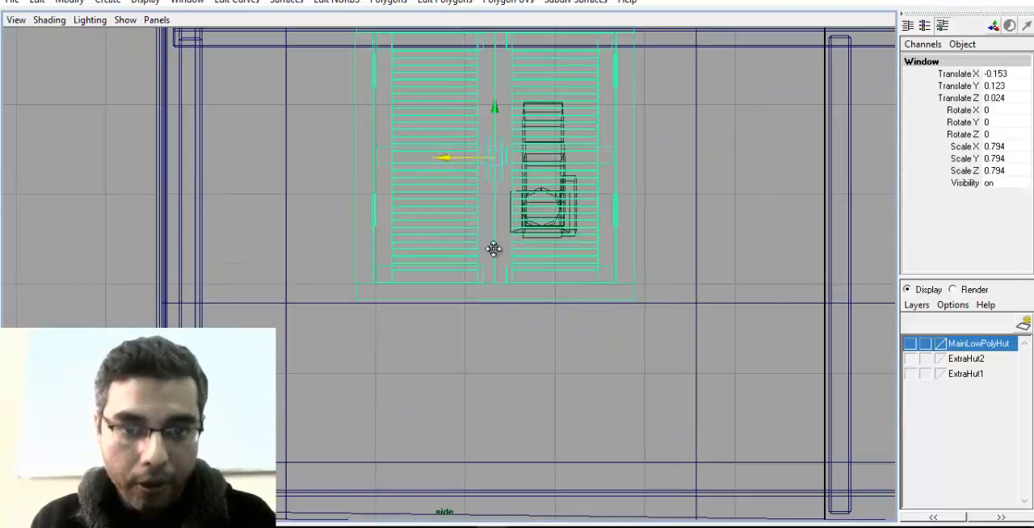
pyautogui.moveTo(490, 170); pyautogui.dragTo(491, 174, button='middle')
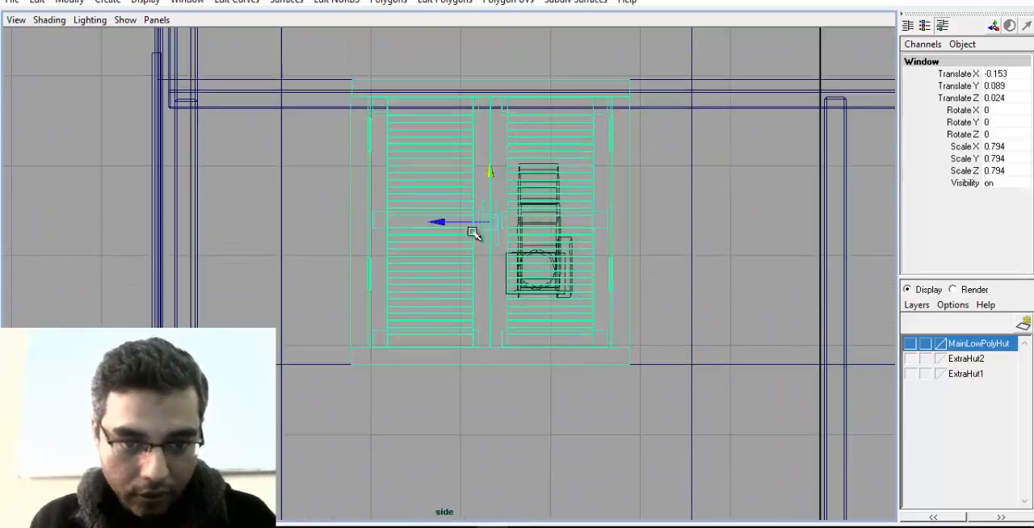
# Select the hut walls in the side view, switch to edge editing and pick the opening's vertical edge nearest the porch corner post
pyautogui.keyDown('alt'); pyautogui.moveTo(473, 231); pyautogui.dragTo(428, 156, button='middle'); pyautogui.keyUp('alt')
pyautogui.keyDown('alt'); pyautogui.moveTo(427, 156); pyautogui.dragTo(961, 347, button='right'); pyautogui.keyUp('alt')
pyautogui.keyDown('alt'); pyautogui.moveTo(816, 341); pyautogui.dragTo(667, 309, button='right'); pyautogui.keyUp('alt')
pyautogui.keyDown('alt'); pyautogui.moveTo(667, 310); pyautogui.dragTo(680, 397, button='middle'); pyautogui.keyUp('alt')
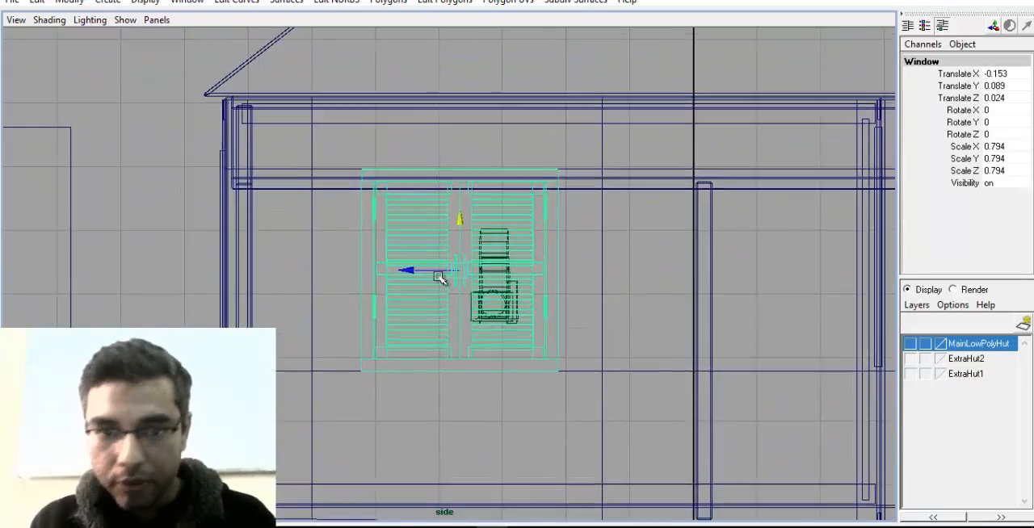
pyautogui.keyDown('alt'); pyautogui.moveTo(439, 277); pyautogui.dragTo(610, 359, button='right'); pyautogui.keyUp('alt')
pyautogui.click(622, 371)
pyautogui.keyDown('alt'); pyautogui.moveTo(605, 274); pyautogui.dragTo(615, 282, button='middle'); pyautogui.keyUp('alt')
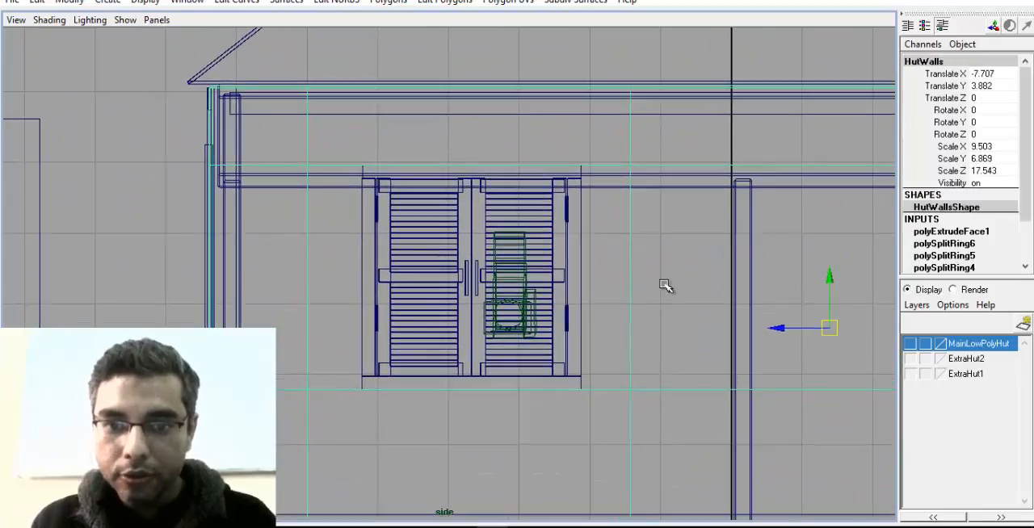
pyautogui.keyDown('alt'); pyautogui.moveTo(430, 280); pyautogui.dragTo(675, 323, button='right'); pyautogui.keyUp('alt')
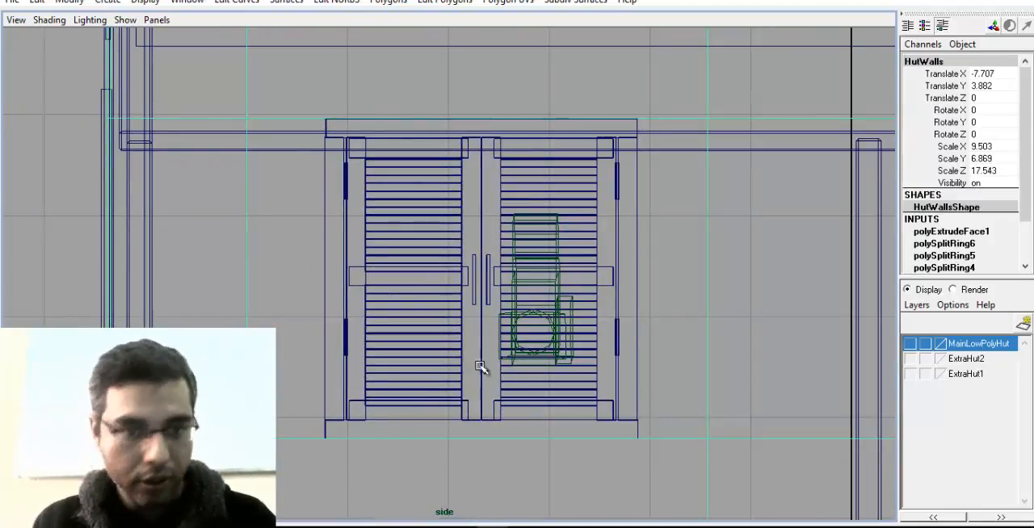
pyautogui.keyDown('alt'); pyautogui.moveTo(552, 299); pyautogui.dragTo(552, 294, button='middle'); pyautogui.keyUp('alt')
pyautogui.keyDown('alt'); pyautogui.moveTo(505, 271); pyautogui.dragTo(300, 235, button='right'); pyautogui.keyUp('alt')
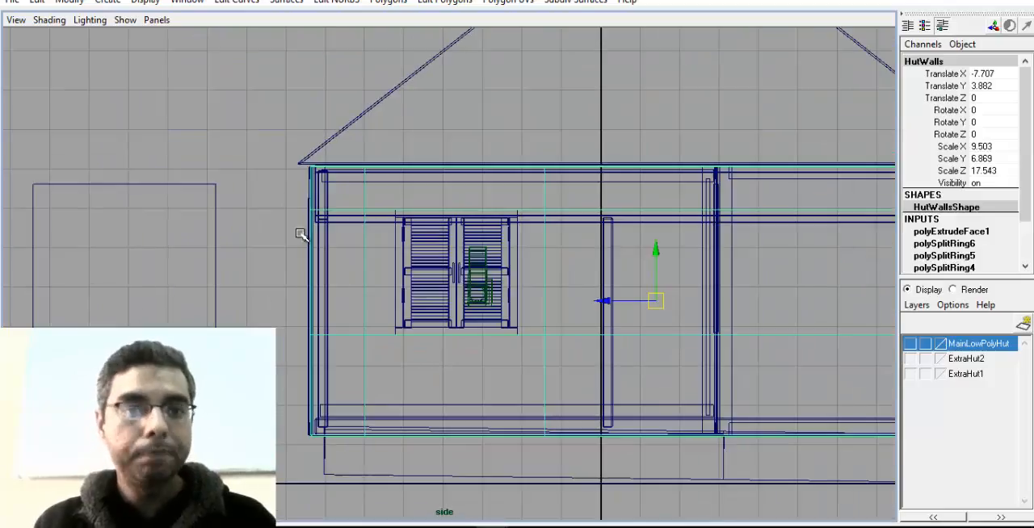
pyautogui.rightClick(365, 241)
pyautogui.moveTo(363, 208); pyautogui.dragTo(365, 205, button='right')
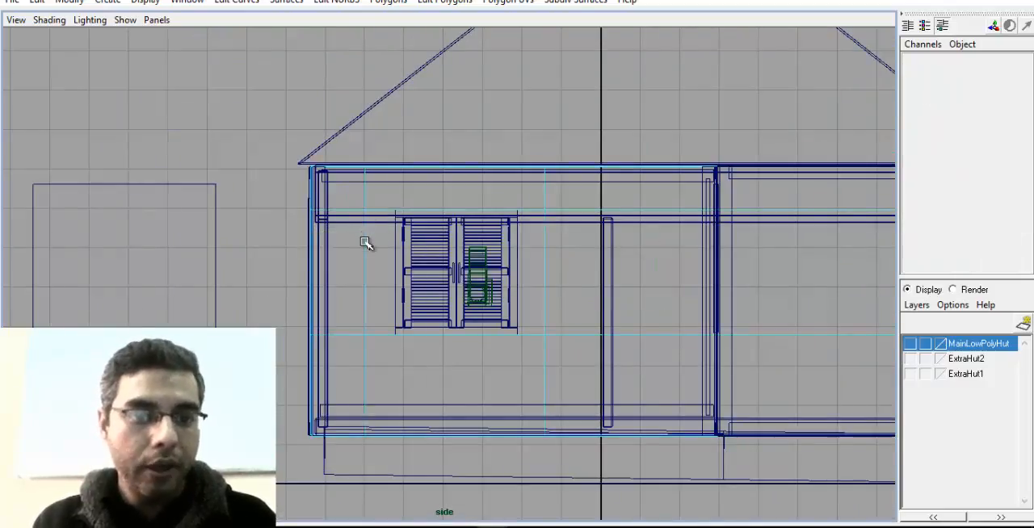
pyautogui.click(365, 243)
# Try moving the selected opening edge up to the window frame in the side view, check it in perspective and undo the move
pyautogui.keyDown('alt'); pyautogui.moveTo(317, 293); pyautogui.dragTo(330, 280, button='right'); pyautogui.keyUp('alt')
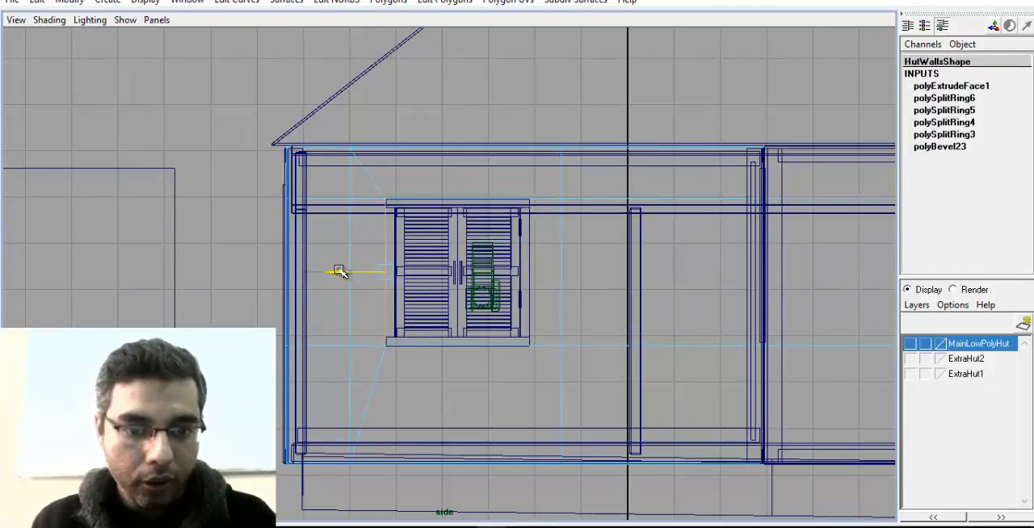
pyautogui.keyDown('alt'); pyautogui.moveTo(430, 272); pyautogui.dragTo(463, 286, button='right'); pyautogui.keyUp('alt')
pyautogui.press('5')
pyautogui.keyDown('alt'); pyautogui.moveTo(322, 295); pyautogui.dragTo(385, 314, button='right'); pyautogui.keyUp('alt')
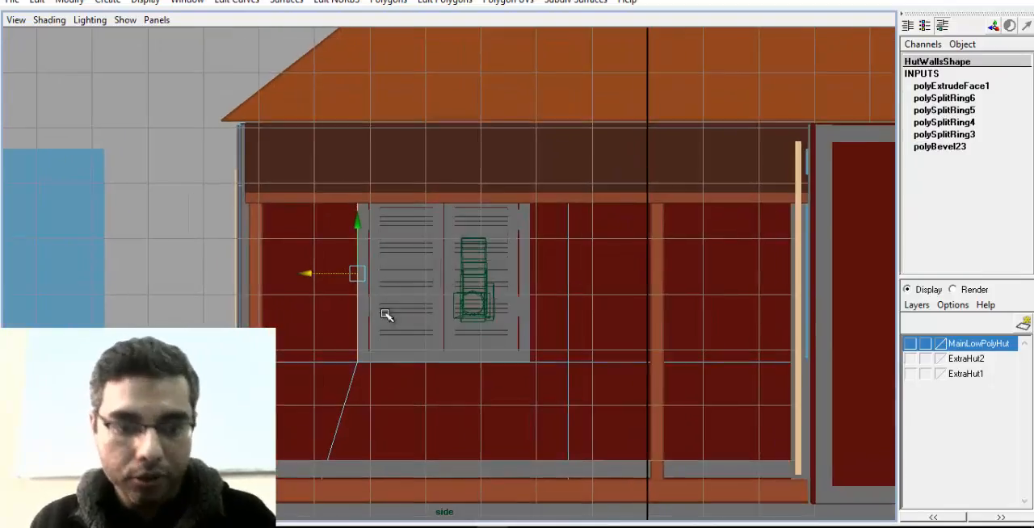
pyautogui.press('space')
pyautogui.moveTo(415, 277); pyautogui.dragTo(422, 307)
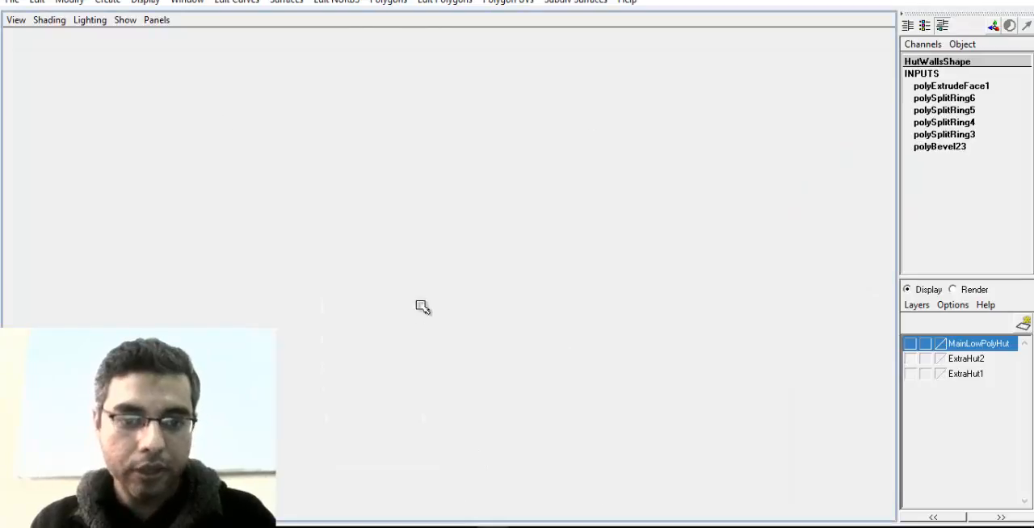
pyautogui.press('space')
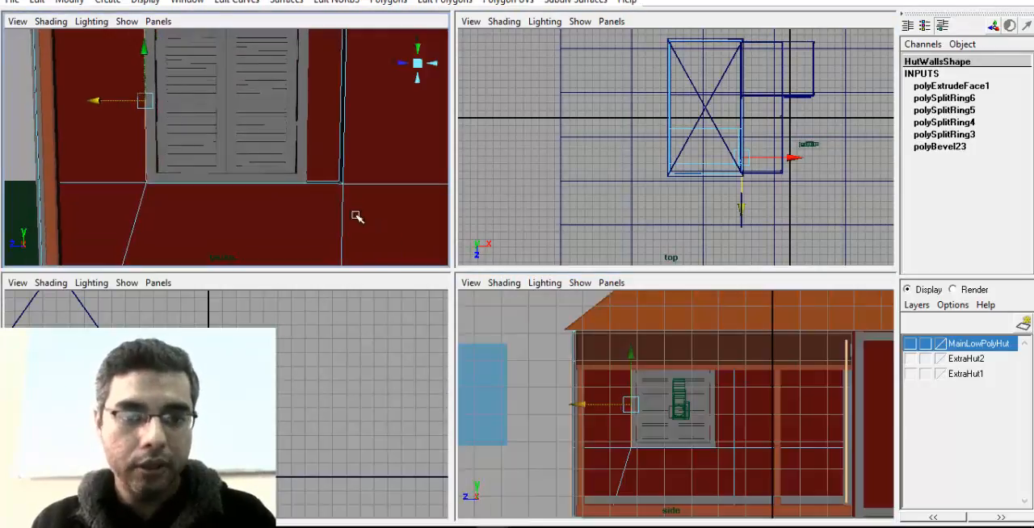
pyautogui.press('space')
pyautogui.keyDown('alt'); pyautogui.moveTo(356, 210); pyautogui.dragTo(328, 273, button='middle'); pyautogui.keyUp('alt')
pyautogui.hotkey('ctrl', 'z')
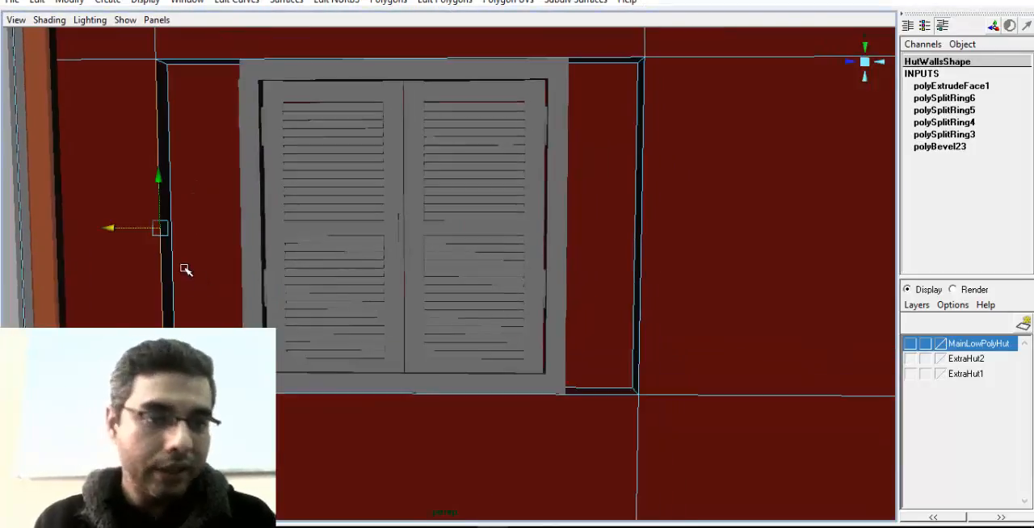
# Try moving only the front edge of the opening partway toward the window frame in the perspective view
pyautogui.keyDown('alt'); pyautogui.moveTo(159, 226); pyautogui.dragTo(218, 245, button='right'); pyautogui.keyUp('alt')
pyautogui.keyDown('alt'); pyautogui.moveTo(158, 208); pyautogui.dragTo(246, 206, button='middle'); pyautogui.keyUp('alt')
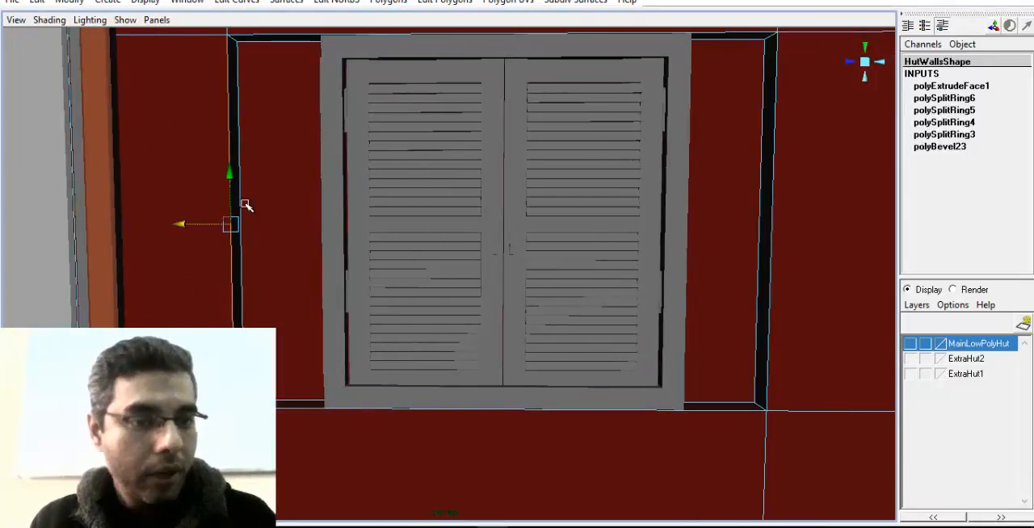
pyautogui.keyDown('alt'); pyautogui.moveTo(178, 227); pyautogui.dragTo(234, 234, button='middle'); pyautogui.keyUp('alt')
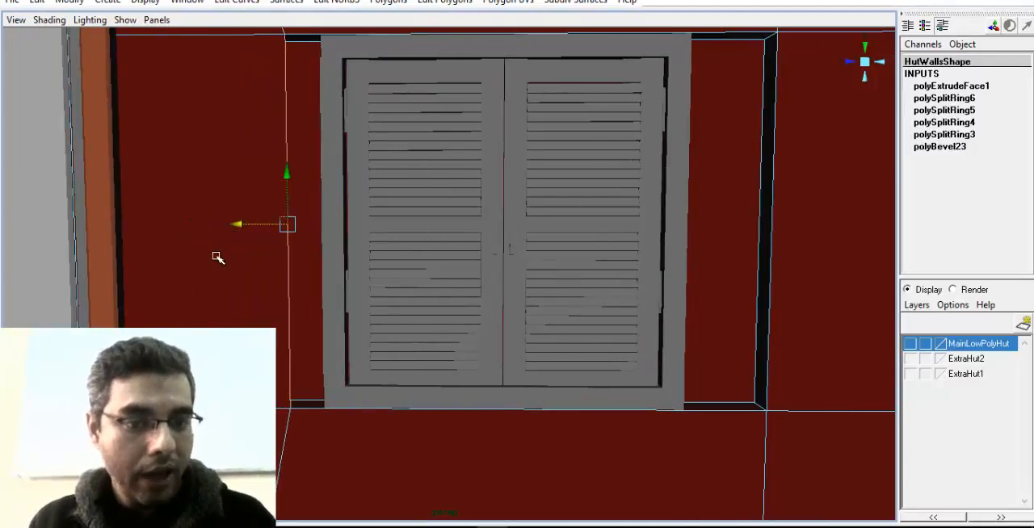
# Add the recess's inner vertical edge to the front edge selection and move both along Z to the window frame's outer side
pyautogui.keyDown('alt'); pyautogui.moveTo(215, 256); pyautogui.dragTo(307, 272); pyautogui.keyUp('alt')
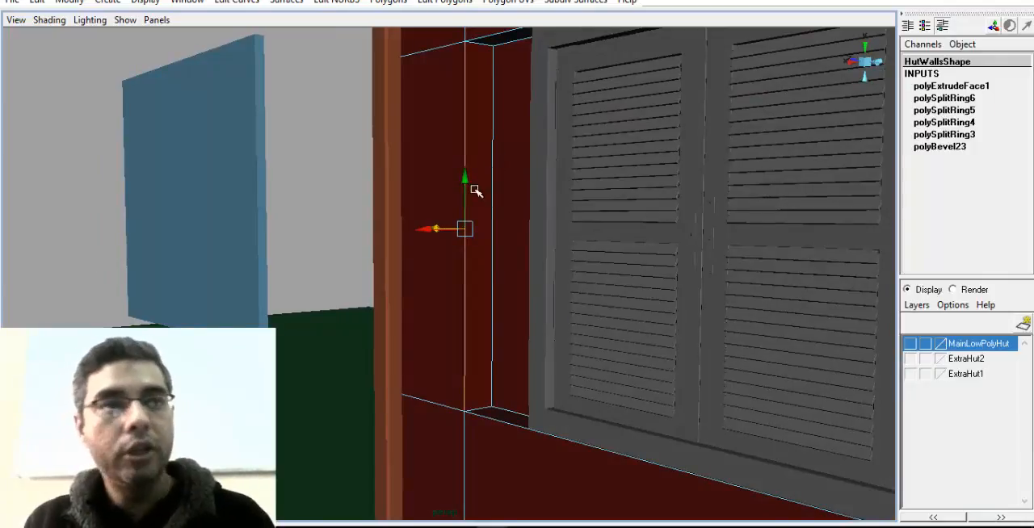
pyautogui.keyDown('alt'); pyautogui.moveTo(475, 189); pyautogui.dragTo(477, 216); pyautogui.keyUp('alt')
pyautogui.keyDown('shift'); pyautogui.click(483, 214); pyautogui.keyUp('shift')
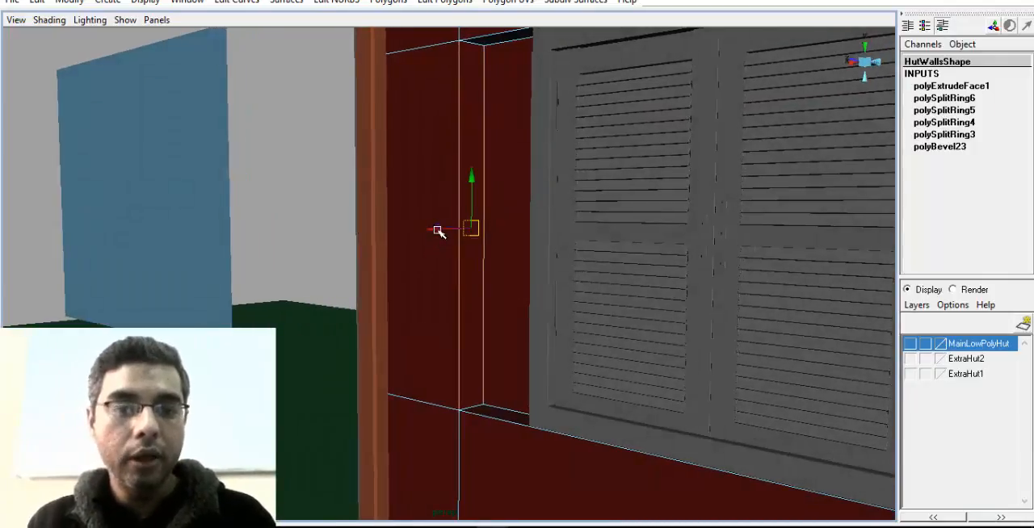
pyautogui.keyDown('alt'); pyautogui.moveTo(462, 267); pyautogui.dragTo(453, 165); pyautogui.keyUp('alt')
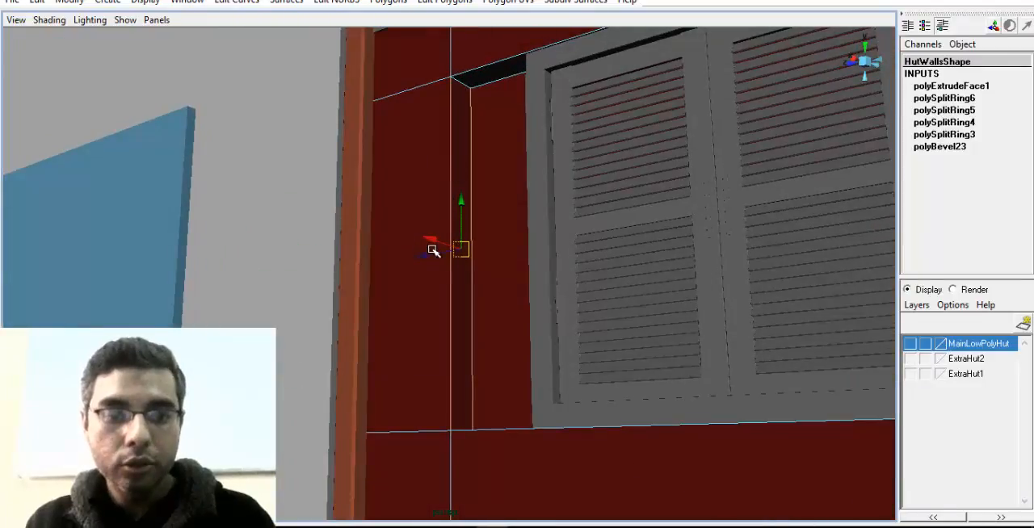
pyautogui.moveTo(433, 250); pyautogui.dragTo(465, 242)
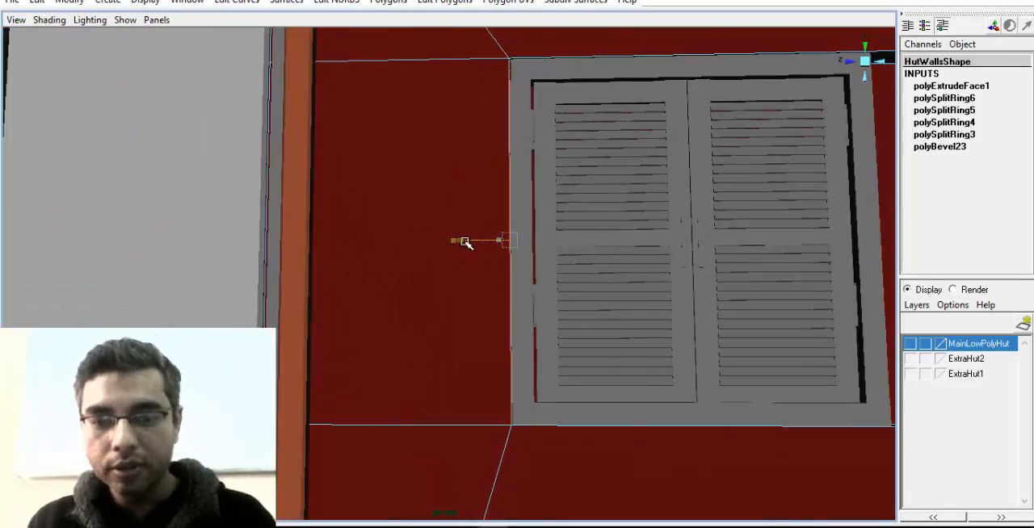
pyautogui.keyDown('alt'); pyautogui.moveTo(651, 240); pyautogui.dragTo(298, 216, button='middle'); pyautogui.keyUp('alt')
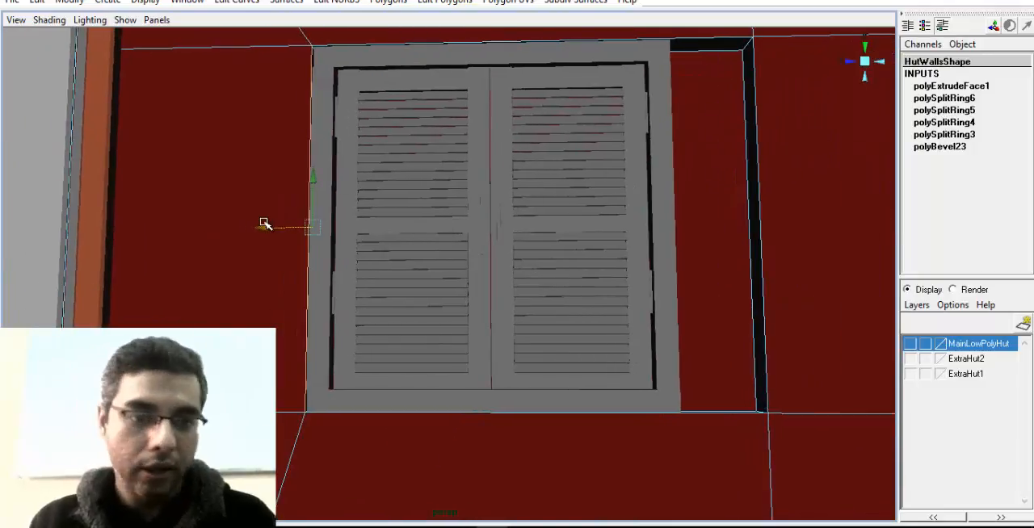
pyautogui.moveTo(264, 223); pyautogui.dragTo(265, 225)
pyautogui.keyDown('alt'); pyautogui.moveTo(744, 247); pyautogui.dragTo(642, 220, button='middle'); pyautogui.keyUp('alt')
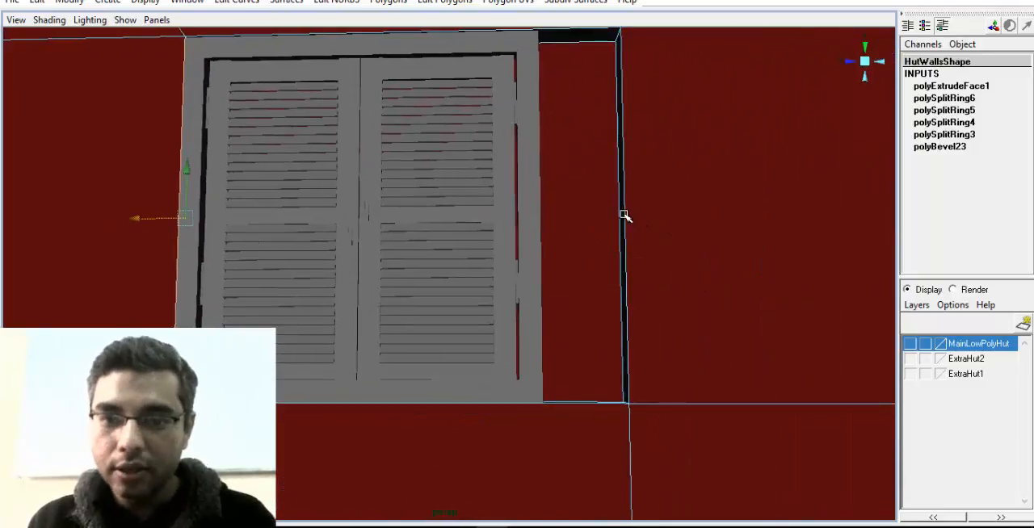
# Select the front and inner vertical edges on the opening's other side and move them along Z to the window frame's outer side
pyautogui.click(623, 216)
pyautogui.keyDown('alt'); pyautogui.moveTo(623, 216); pyautogui.dragTo(598, 273); pyautogui.keyUp('alt')
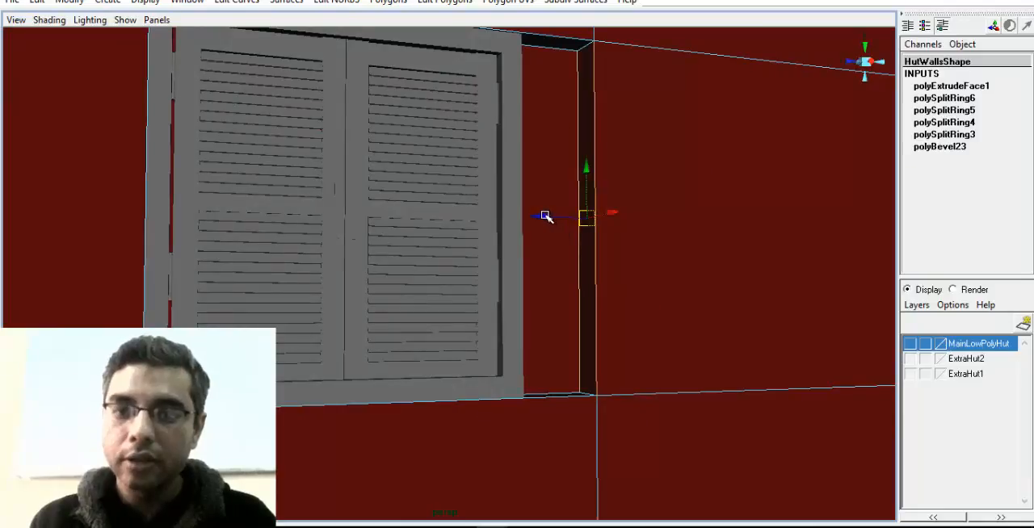
pyautogui.moveTo(545, 216); pyautogui.dragTo(474, 211)
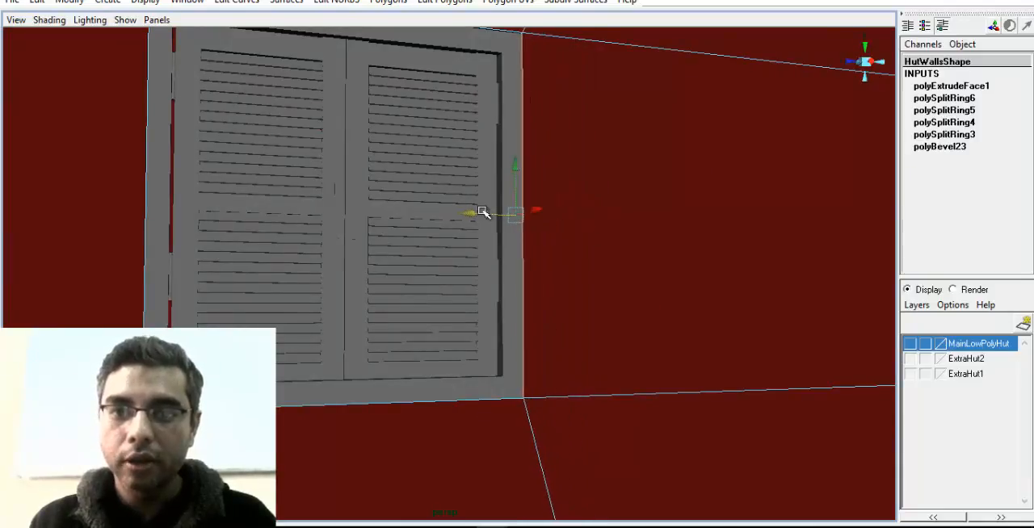
pyautogui.keyDown('alt'); pyautogui.moveTo(473, 212); pyautogui.dragTo(413, 278, button='right'); pyautogui.keyUp('alt')
pyautogui.keyDown('alt'); pyautogui.moveTo(639, 278); pyautogui.dragTo(299, 307, button='right'); pyautogui.keyUp('alt')
pyautogui.click(216, 254)
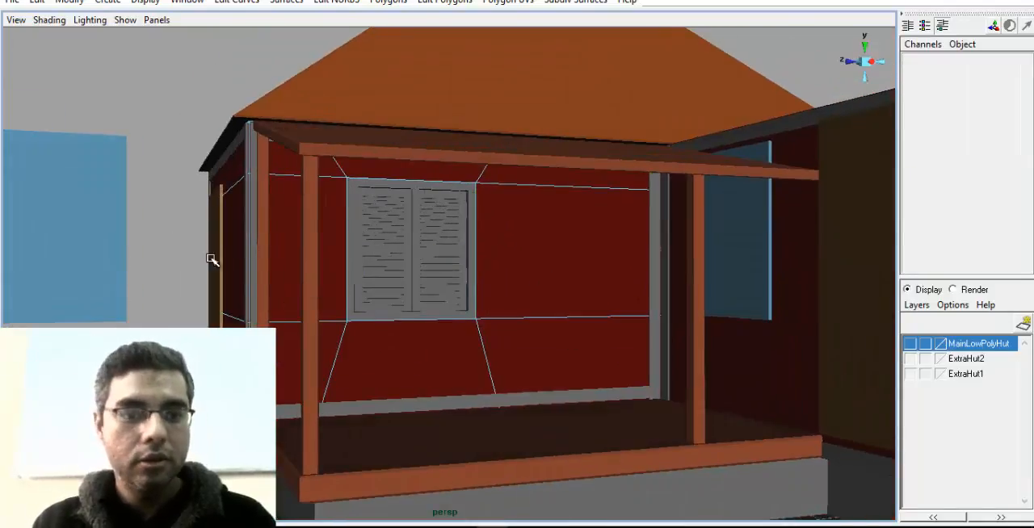
# Return the hut walls to object mode and check the fitted window from the porch
pyautogui.keyDown('alt'); pyautogui.moveTo(216, 257); pyautogui.dragTo(482, 353); pyautogui.keyUp('alt')
pyautogui.moveTo(522, 269); pyautogui.dragTo(574, 207, button='right')
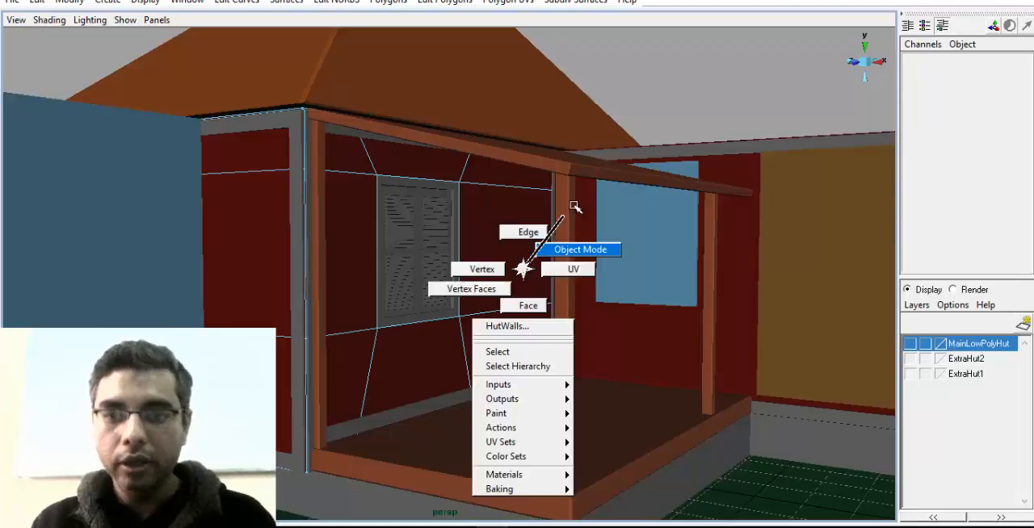
pyautogui.moveTo(565, 246); pyautogui.dragTo(575, 249, button='right')
pyautogui.keyDown('alt'); pyautogui.moveTo(661, 270); pyautogui.dragTo(557, 293); pyautogui.keyUp('alt')
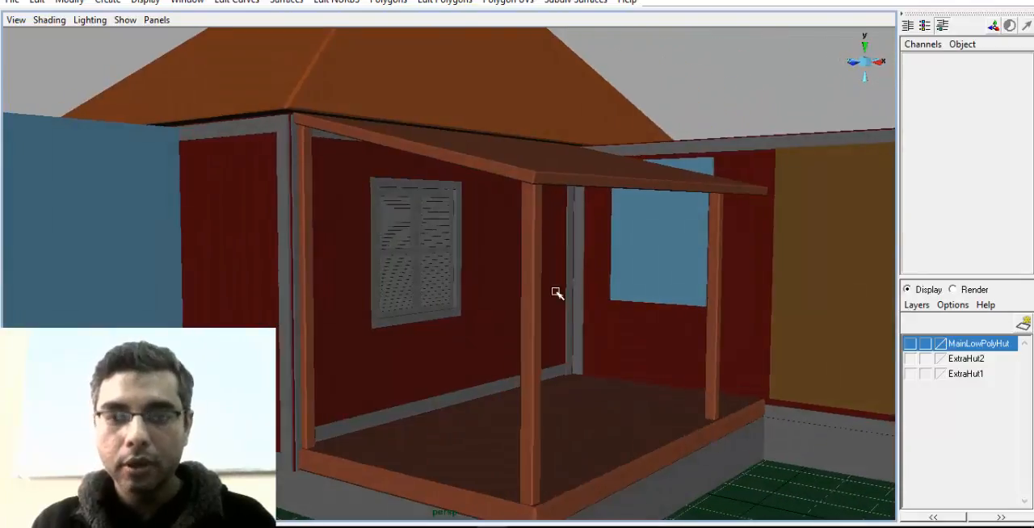
pyautogui.keyDown('alt'); pyautogui.moveTo(556, 293); pyautogui.dragTo(641, 336, button='right'); pyautogui.keyUp('alt')
pyautogui.keyDown('alt'); pyautogui.moveTo(641, 336); pyautogui.dragTo(501, 396); pyautogui.keyUp('alt')
pyautogui.click(552, 303)
pyautogui.keyDown('alt'); pyautogui.moveTo(501, 396); pyautogui.dragTo(634, 351, button='right'); pyautogui.keyUp('alt')
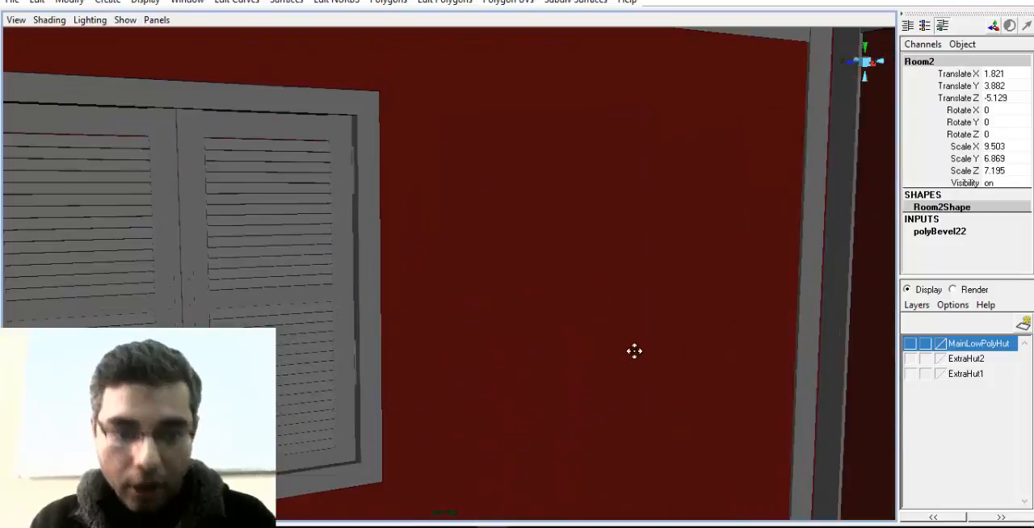
pyautogui.keyDown('alt'); pyautogui.moveTo(634, 352); pyautogui.dragTo(530, 365); pyautogui.keyUp('alt')
# Select the shutter leaf farther from the corner porch post as a group and try swinging it open about 54° around Y
pyautogui.click(604, 276)
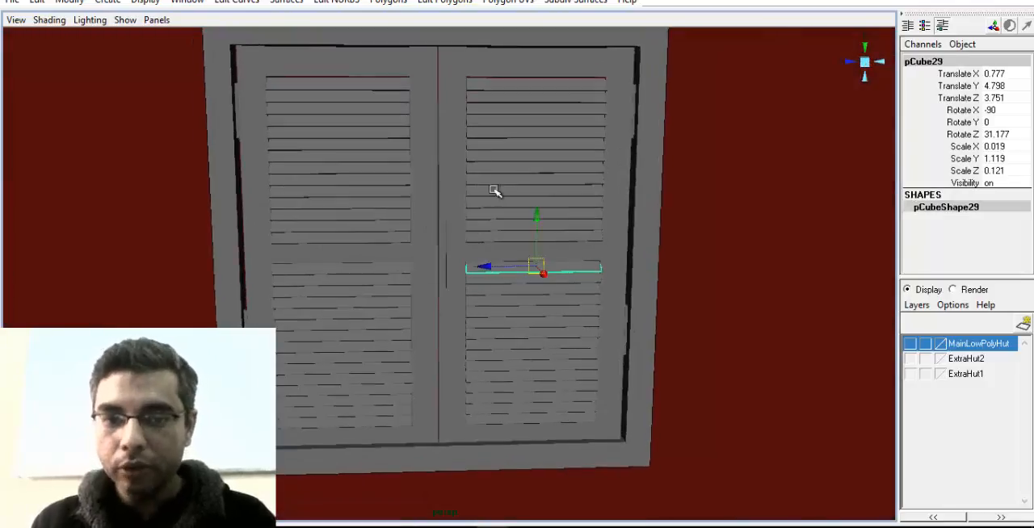
pyautogui.press('Up')
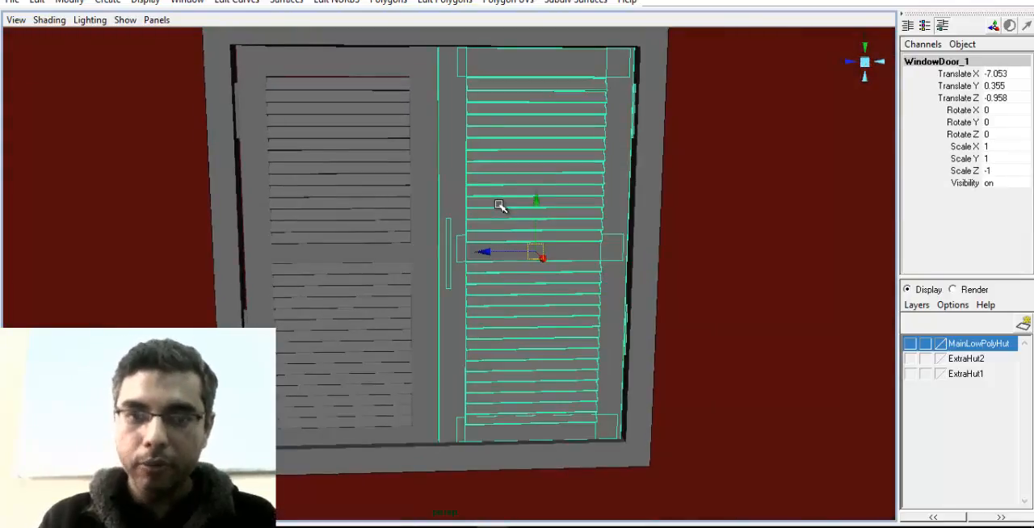
pyautogui.keyDown('alt'); pyautogui.moveTo(503, 208); pyautogui.dragTo(485, 250); pyautogui.keyUp('alt')
pyautogui.keyDown('alt'); pyautogui.moveTo(562, 271); pyautogui.dragTo(442, 288); pyautogui.keyUp('alt')
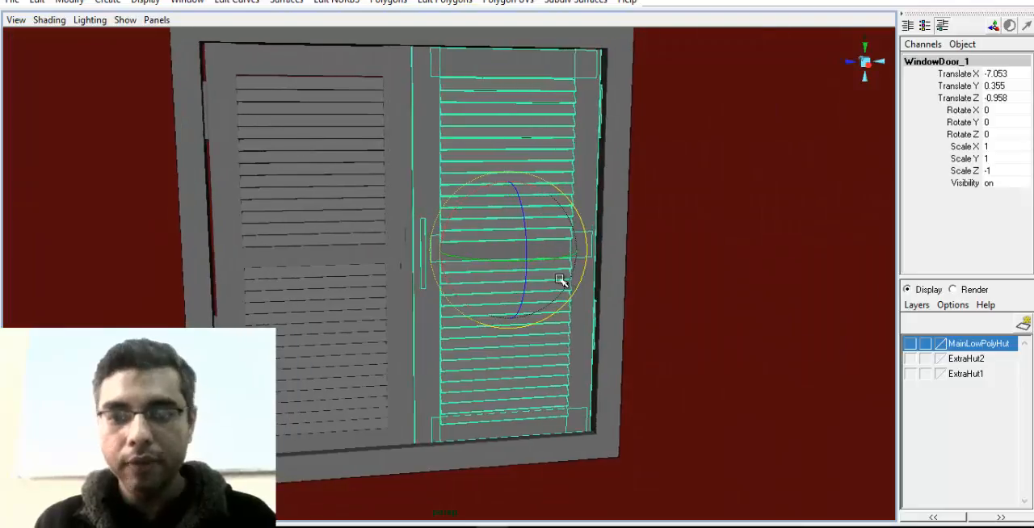
pyautogui.keyDown('alt'); pyautogui.moveTo(560, 280); pyautogui.dragTo(611, 262); pyautogui.keyUp('alt')
# Try shifting the opened shutter back to its hinge side by moving it to Translate X -6.309 and Translate Z -1.164
pyautogui.press('w')
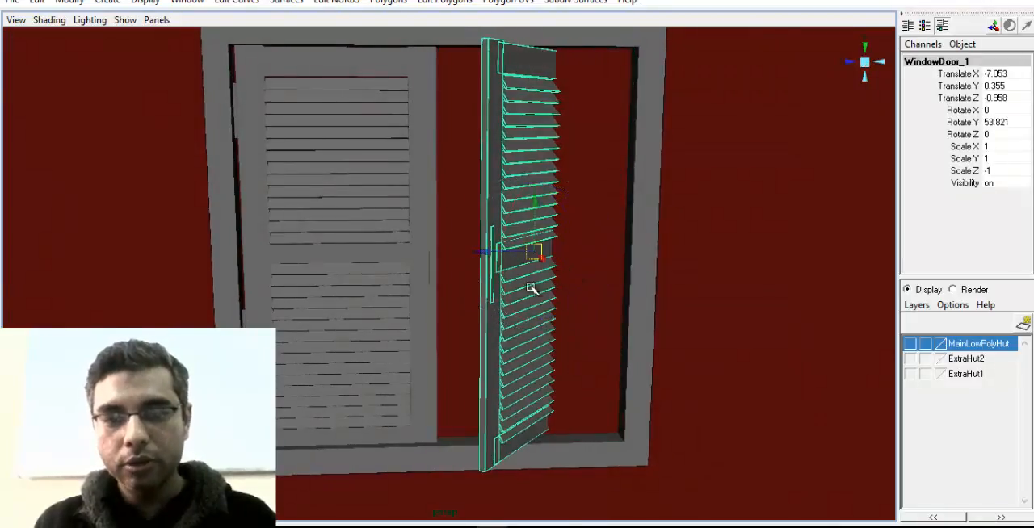
pyautogui.keyDown('alt'); pyautogui.moveTo(531, 288); pyautogui.dragTo(539, 307); pyautogui.keyUp('alt')
pyautogui.keyDown('alt'); pyautogui.moveTo(539, 307); pyautogui.dragTo(501, 302); pyautogui.keyUp('alt')
pyautogui.moveTo(521, 266); pyautogui.dragTo(548, 265)
pyautogui.keyDown('alt'); pyautogui.moveTo(549, 283); pyautogui.dragTo(684, 292); pyautogui.keyUp('alt')
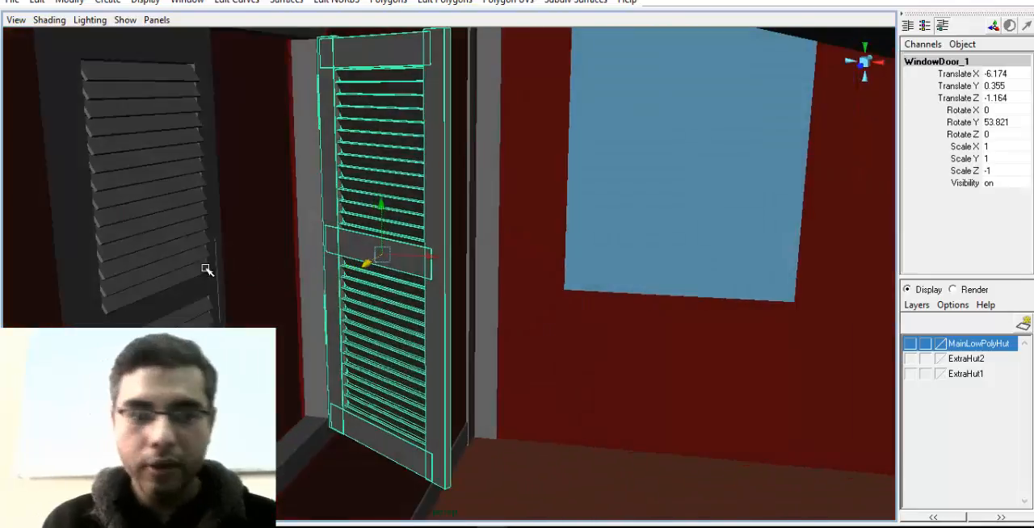
pyautogui.keyDown('alt'); pyautogui.moveTo(205, 270); pyautogui.dragTo(359, 283, button='middle'); pyautogui.keyUp('alt')
pyautogui.moveTo(570, 268); pyautogui.dragTo(500, 316)
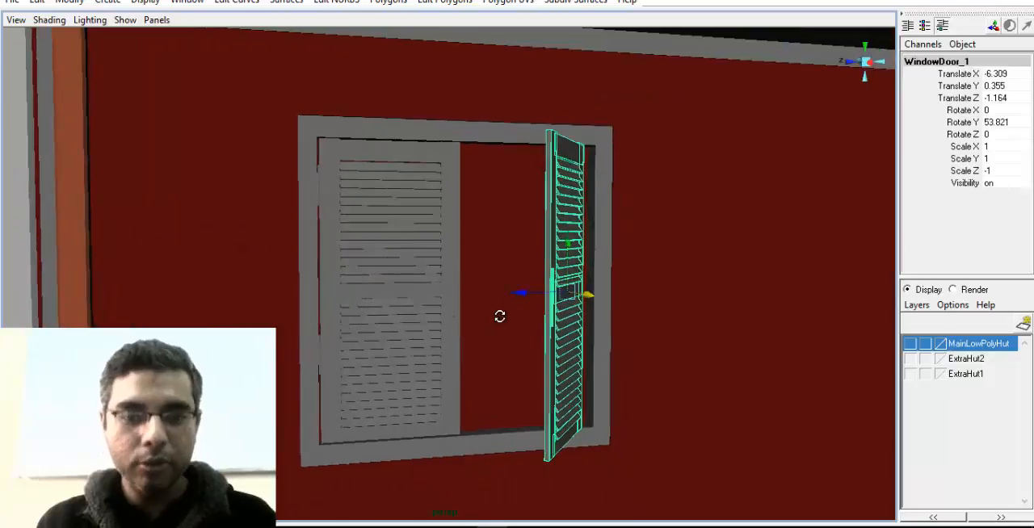
# Undo the shutter leaf's moves and rotation, then deselect the leaf
pyautogui.press('z')
pyautogui.press('z')
pyautogui.press('z')
pyautogui.press('z')
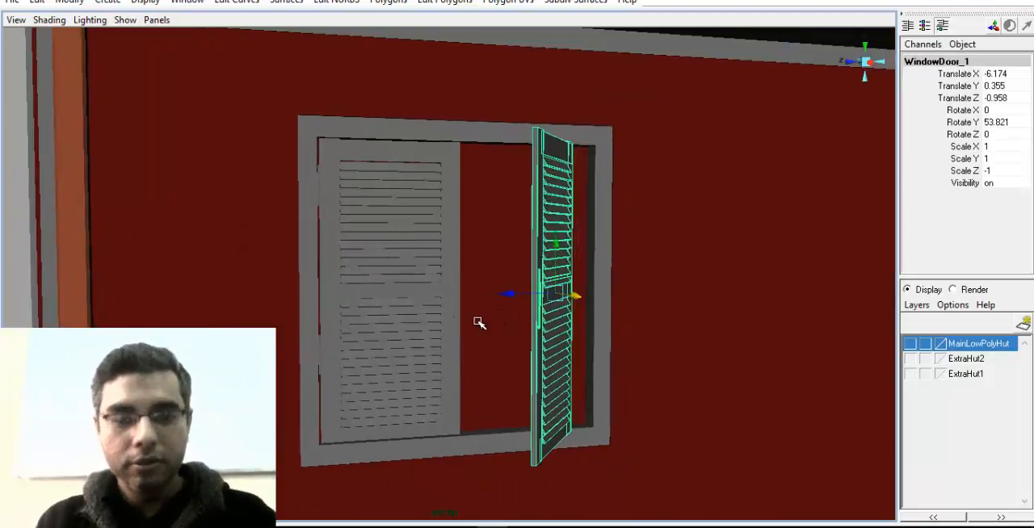
pyautogui.keyDown('alt'); pyautogui.moveTo(763, 367); pyautogui.dragTo(660, 353, button='middle'); pyautogui.keyUp('alt')
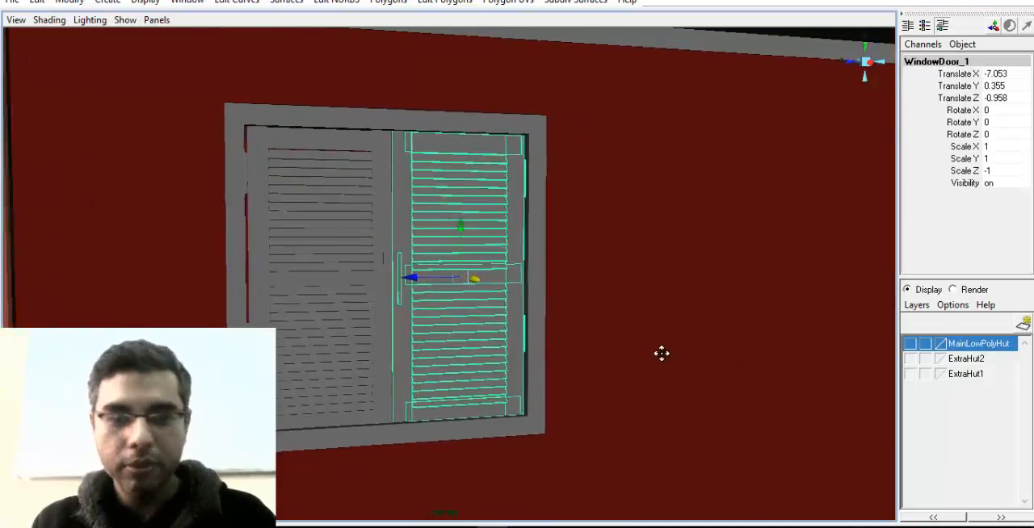
pyautogui.keyDown('alt'); pyautogui.moveTo(660, 353); pyautogui.dragTo(429, 346, button='right'); pyautogui.keyUp('alt')
pyautogui.keyDown('alt'); pyautogui.moveTo(588, 338); pyautogui.dragTo(655, 366); pyautogui.keyUp('alt')
pyautogui.click(718, 360)
# Select the complete window group, duplicate it and move the copy along X out of the wall to Translate X 3.18
pyautogui.keyDown('alt'); pyautogui.moveTo(310, 333); pyautogui.dragTo(419, 329); pyautogui.keyUp('alt')
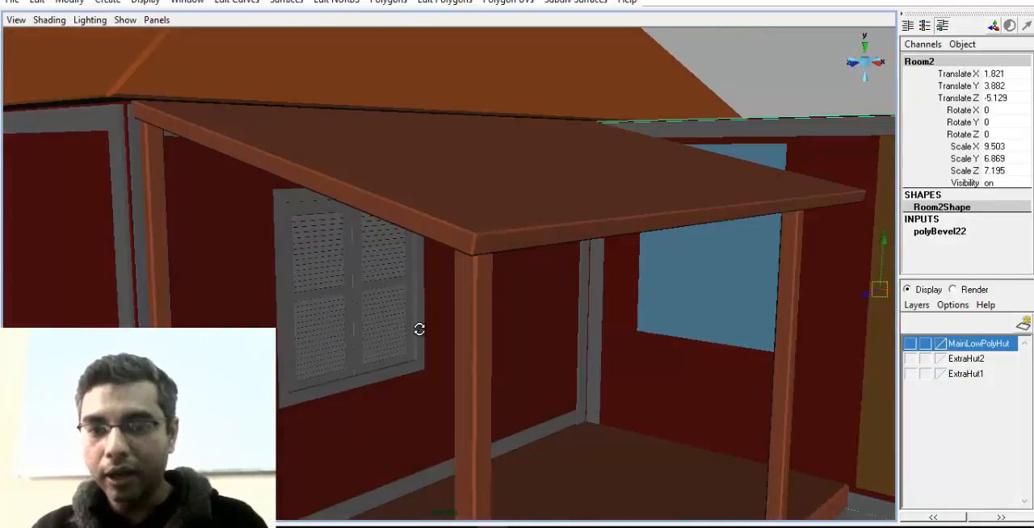
pyautogui.click(368, 333)
pyautogui.press('Up')
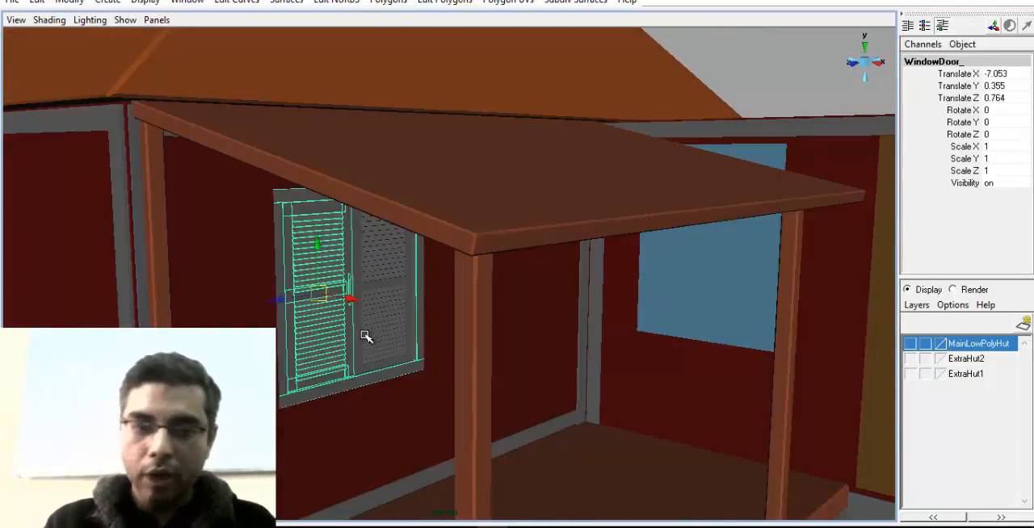
pyautogui.press('Up')
pyautogui.click(487, 328)
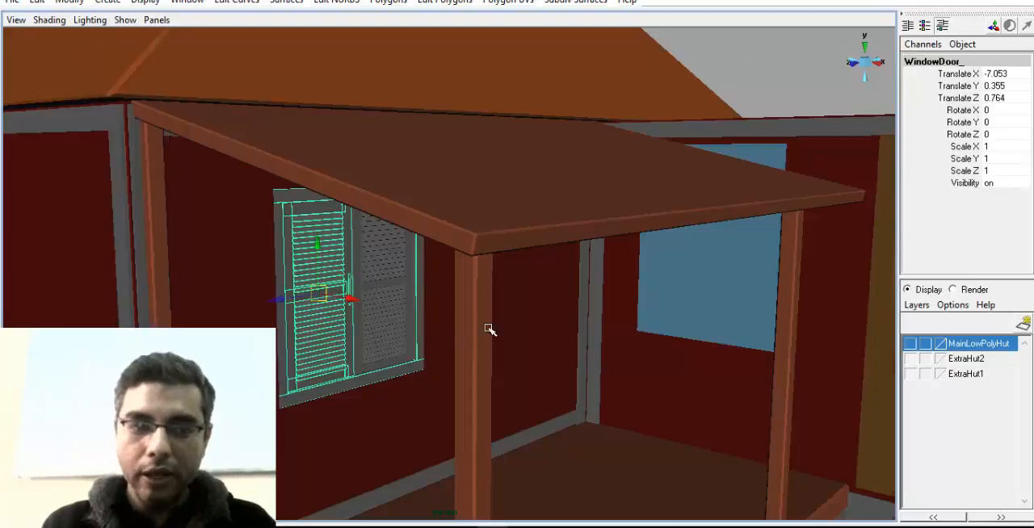
pyautogui.scroll(3, 487, 328)
pyautogui.keyDown('alt'); pyautogui.moveTo(486, 327); pyautogui.dragTo(507, 316, button='middle'); pyautogui.keyUp('alt')
pyautogui.press('Up')
pyautogui.keyDown('alt'); pyautogui.moveTo(514, 318); pyautogui.dragTo(495, 328); pyautogui.keyUp('alt')
pyautogui.hotkey('ctrl', 'd')
pyautogui.moveTo(402, 285); pyautogui.dragTo(639, 334)
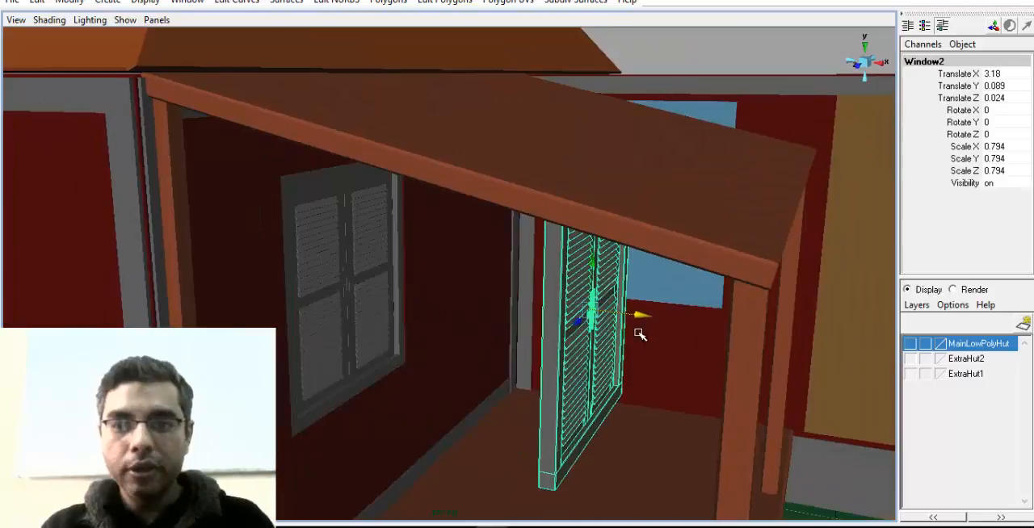
pyautogui.keyDown('alt'); pyautogui.moveTo(639, 334); pyautogui.dragTo(618, 326, button='middle'); pyautogui.keyUp('alt')
# Rotate the window copy about Y and set its Rotate Y to exactly -90
pyautogui.press('e')
pyautogui.moveTo(625, 326); pyautogui.dragTo(521, 328)
pyautogui.doubleClick(1016, 123)
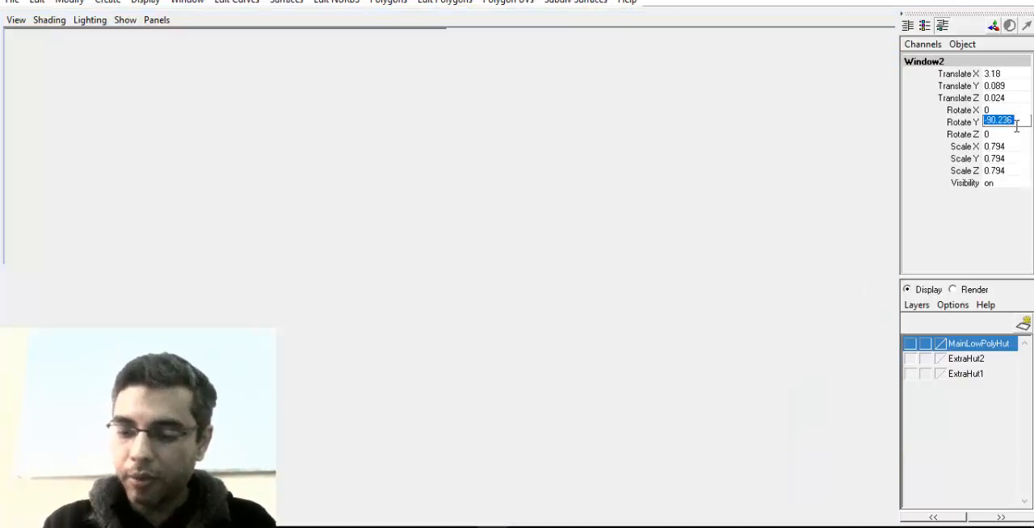
pyautogui.press('Return')
# Move the window copy along Z to Translate Z -6.315, in front of the adjoining room's porch-facing wall
pyautogui.keyDown('alt'); pyautogui.moveTo(683, 330); pyautogui.dragTo(436, 340); pyautogui.keyUp('alt')
pyautogui.keyDown('alt'); pyautogui.moveTo(732, 362); pyautogui.dragTo(377, 318); pyautogui.keyUp('alt')
pyautogui.press('w')
pyautogui.moveTo(241, 260); pyautogui.dragTo(615, 257)
pyautogui.press('f')
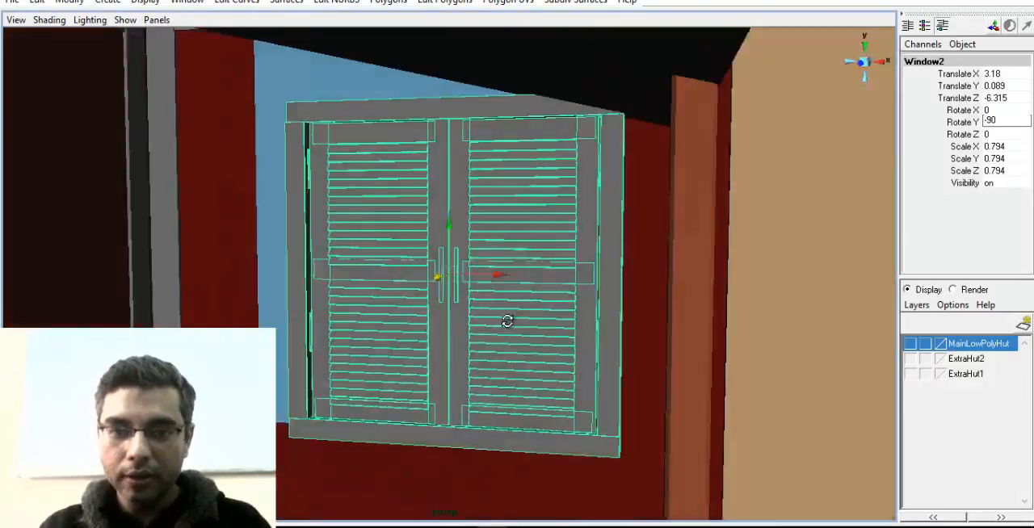
pyautogui.keyDown('alt'); pyautogui.moveTo(505, 320); pyautogui.dragTo(315, 240); pyautogui.keyUp('alt')
# Select the blue low-poly window behind the copy and move it along X away from the hut to Translate X 10.568
pyautogui.click(396, 282)
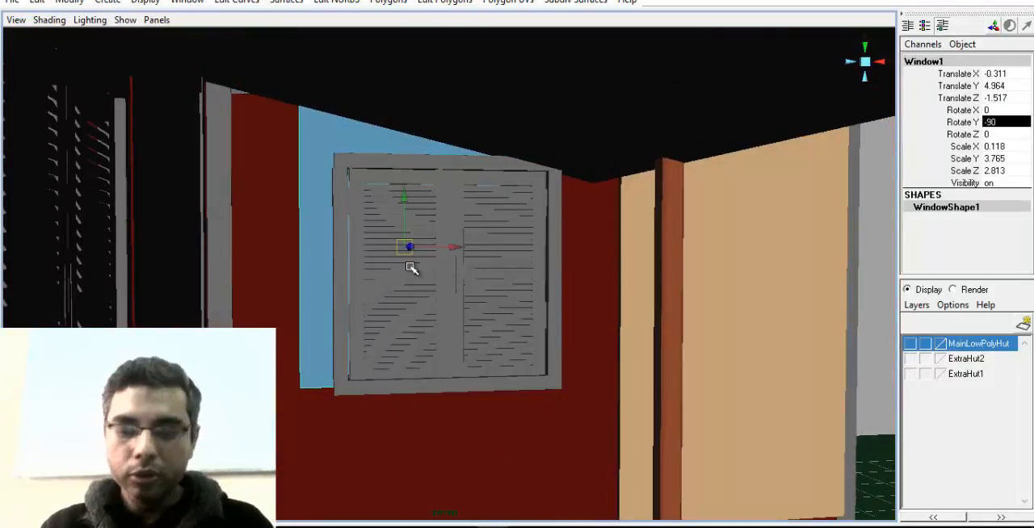
pyautogui.keyDown('alt'); pyautogui.moveTo(474, 324); pyautogui.dragTo(476, 342, button='middle'); pyautogui.keyUp('alt')
pyautogui.keyDown('alt'); pyautogui.moveTo(476, 341); pyautogui.dragTo(410, 270, button='right'); pyautogui.keyUp('alt')
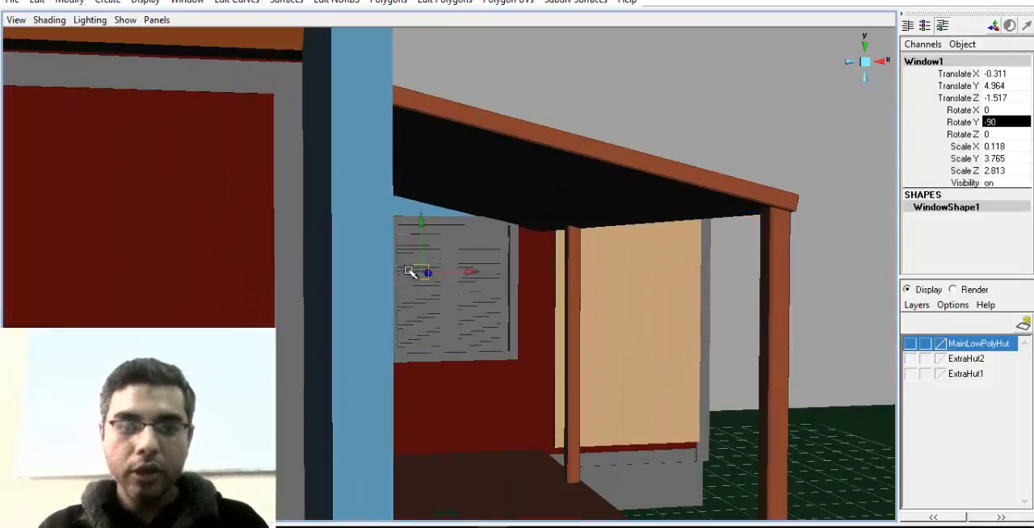
pyautogui.keyDown('alt'); pyautogui.moveTo(439, 247); pyautogui.dragTo(402, 254); pyautogui.keyUp('alt')
pyautogui.moveTo(473, 270); pyautogui.dragTo(987, 295)
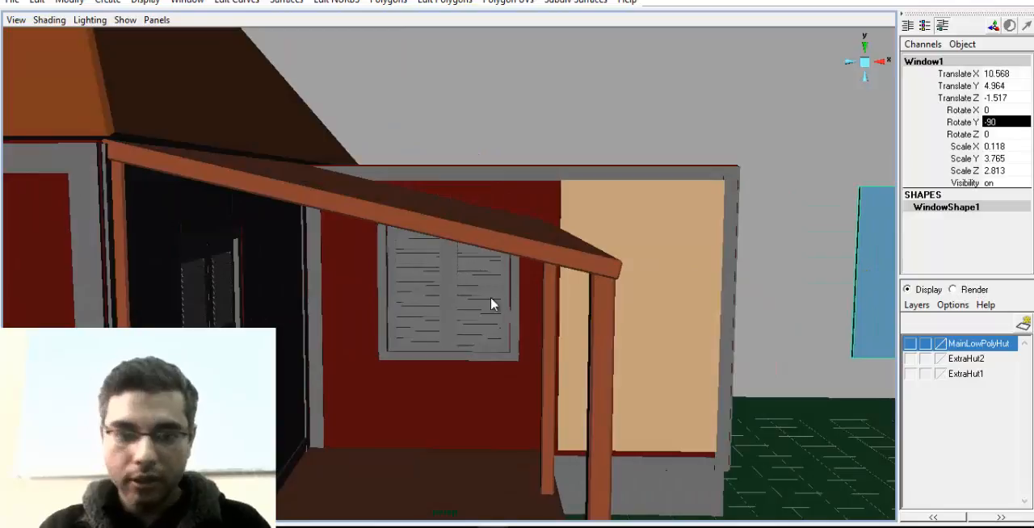
# Reselect the copied window group and seat it in the room wall at Translate X 2.75 and Translate Z -6.552
pyautogui.click(500, 306)
pyautogui.press('Up')
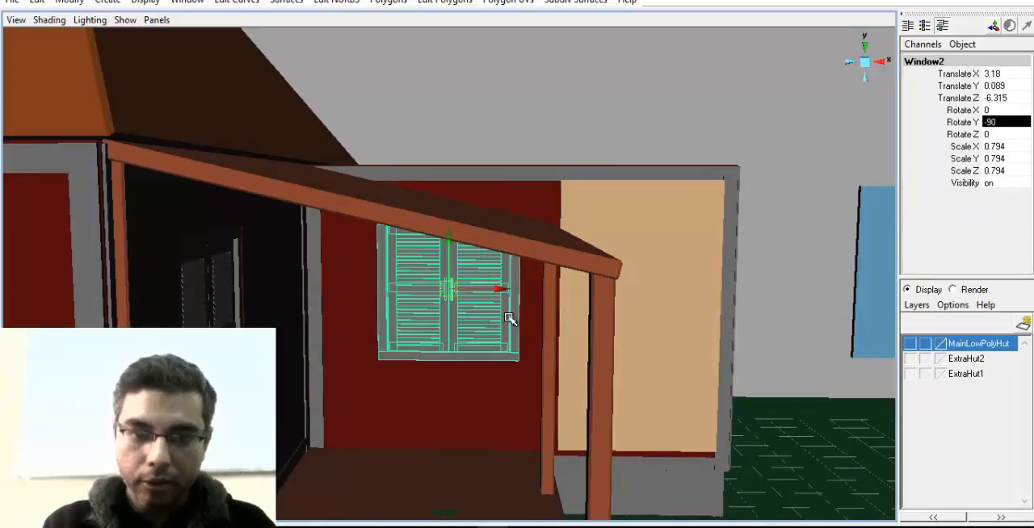
pyautogui.keyDown('alt'); pyautogui.moveTo(622, 350); pyautogui.dragTo(448, 376); pyautogui.keyUp('alt')
pyautogui.keyDown('alt'); pyautogui.moveTo(448, 376); pyautogui.dragTo(612, 410, button='right'); pyautogui.keyUp('alt')
pyautogui.moveTo(396, 310); pyautogui.dragTo(416, 308)
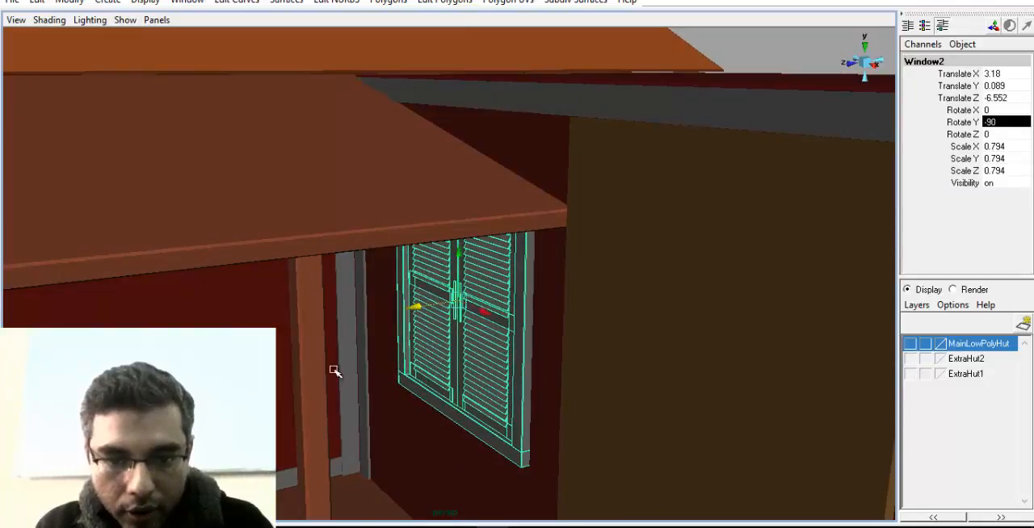
pyautogui.keyDown('alt'); pyautogui.moveTo(334, 370); pyautogui.dragTo(454, 336); pyautogui.keyUp('alt')
pyautogui.moveTo(489, 307); pyautogui.dragTo(316, 412)
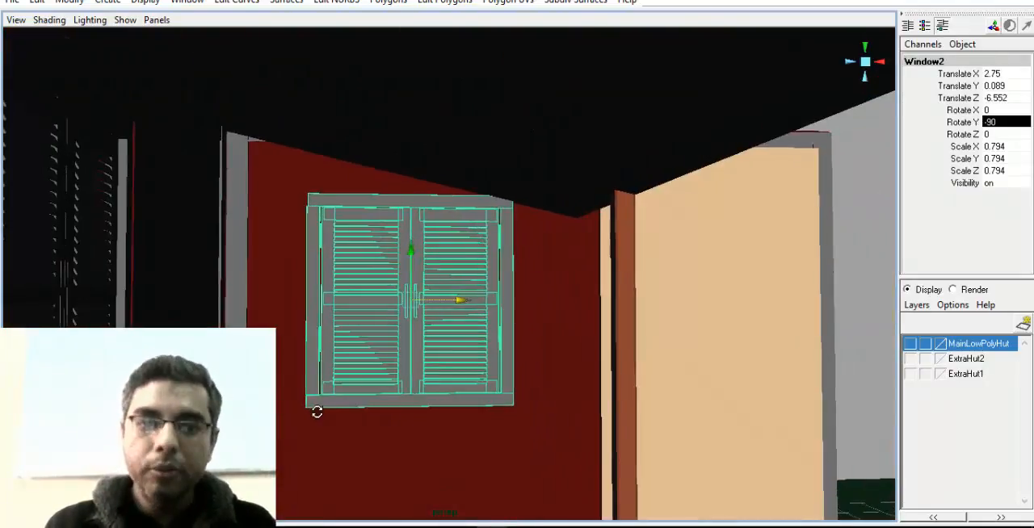
pyautogui.moveTo(471, 400)
pyautogui.keyDown('alt'); pyautogui.mouseDown()
pyautogui.moveTo(457, 406)
pyautogui.moveTo(468, 395)
pyautogui.mouseUp(); pyautogui.keyUp('alt')
# Insert two vertical edge rings in the adjoining room with the Split Edge Ring Tool, aligned with both sides of the window frame
pyautogui.click(553, 425)
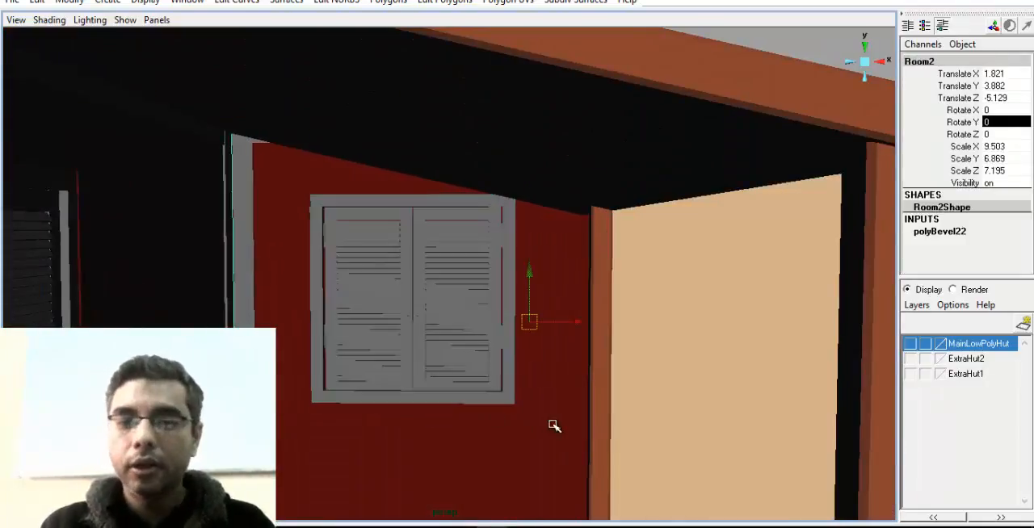
pyautogui.keyDown('alt'); pyautogui.moveTo(554, 426); pyautogui.dragTo(463, 423); pyautogui.keyUp('alt')
pyautogui.keyDown('alt'); pyautogui.moveTo(578, 379); pyautogui.dragTo(489, 409); pyautogui.keyUp('alt')
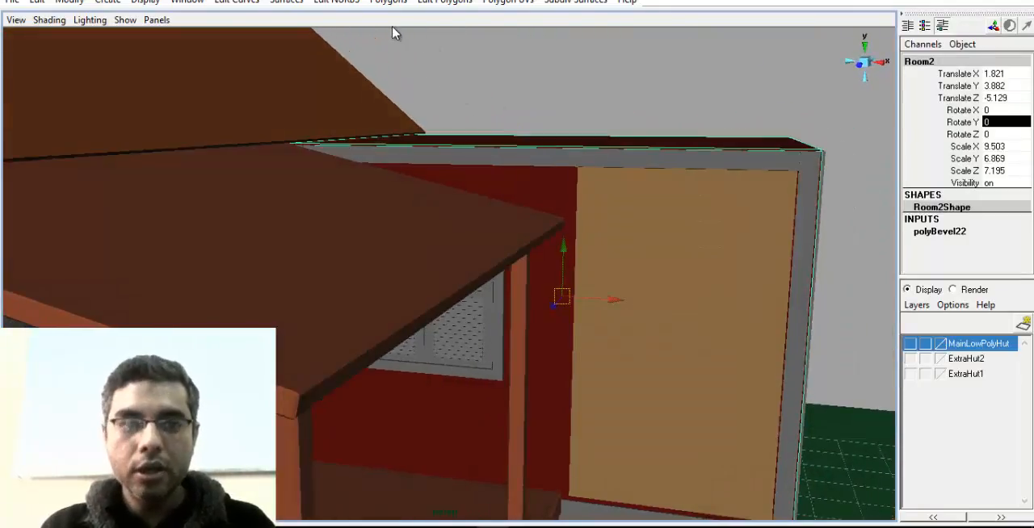
pyautogui.click(386, 2)
pyautogui.moveTo(444, 1)
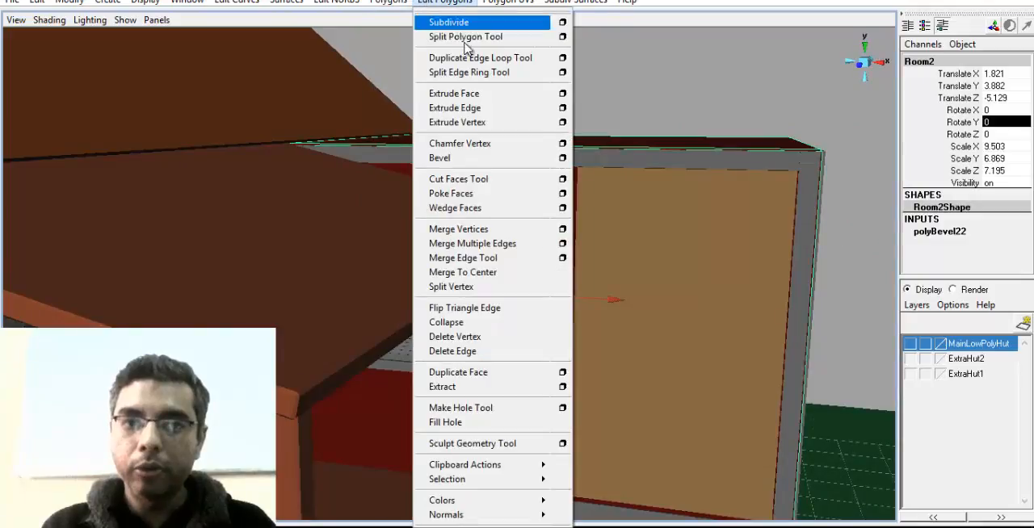
pyautogui.click(495, 78)
pyautogui.keyDown('alt'); pyautogui.moveTo(476, 178); pyautogui.dragTo(489, 232); pyautogui.keyUp('alt')
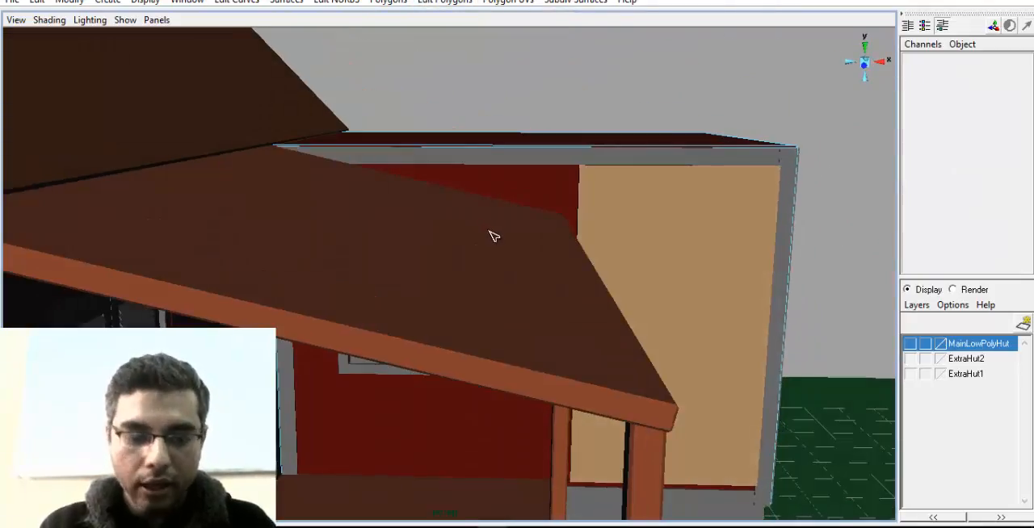
pyautogui.press('4')
pyautogui.click(521, 147)
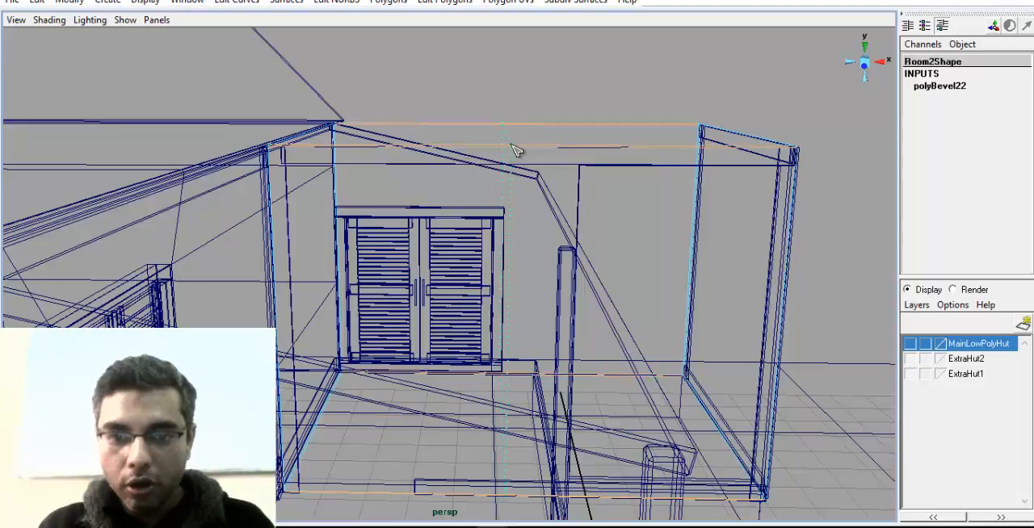
pyautogui.click(508, 150)
pyautogui.keyDown('alt'); pyautogui.moveTo(508, 149); pyautogui.dragTo(370, 201); pyautogui.keyUp('alt')
pyautogui.click(362, 148)
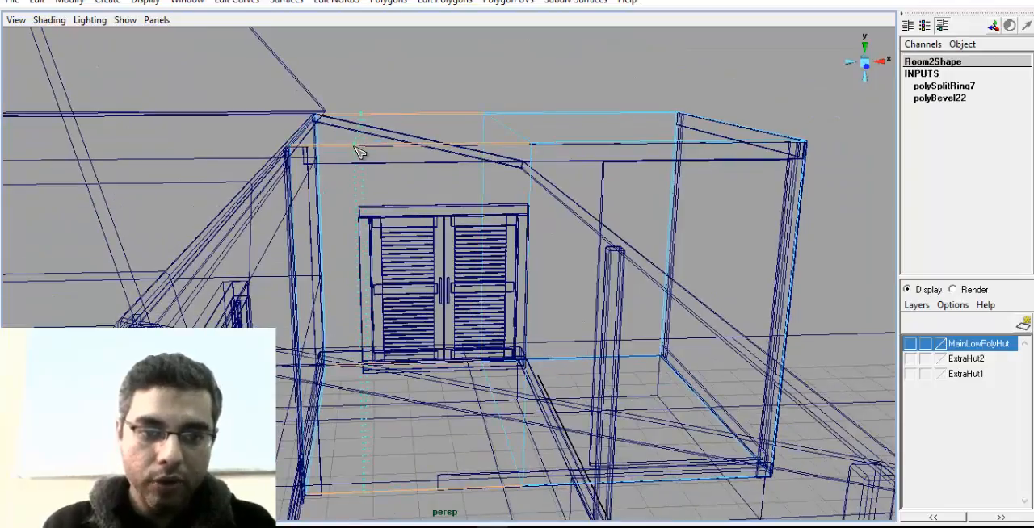
# Return to shaded display and insert two horizontal edge rings in the room, level with the window frame's top and bottom
pyautogui.keyDown('alt'); pyautogui.moveTo(341, 282); pyautogui.dragTo(368, 189); pyautogui.keyUp('alt')
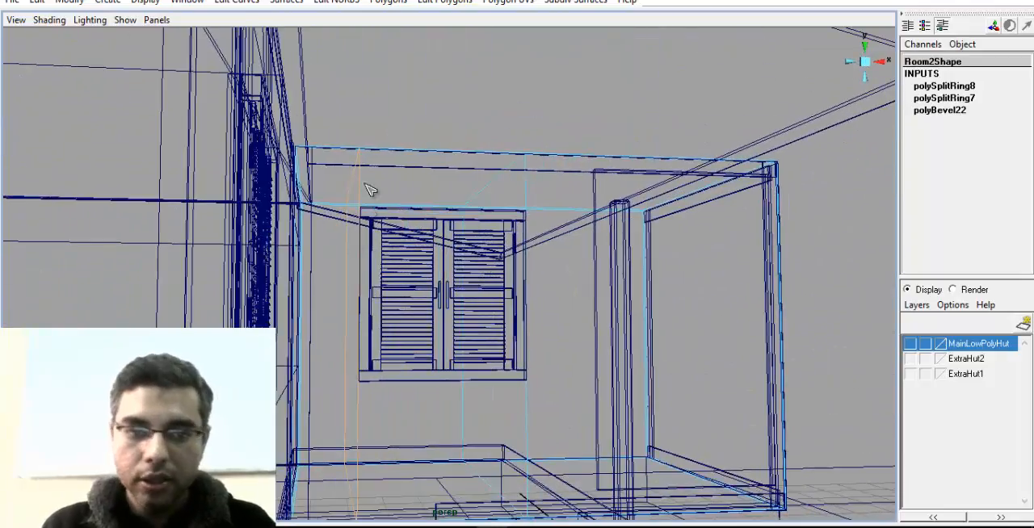
pyautogui.keyDown('alt'); pyautogui.moveTo(367, 227); pyautogui.dragTo(551, 202); pyautogui.keyUp('alt')
pyautogui.press('5')
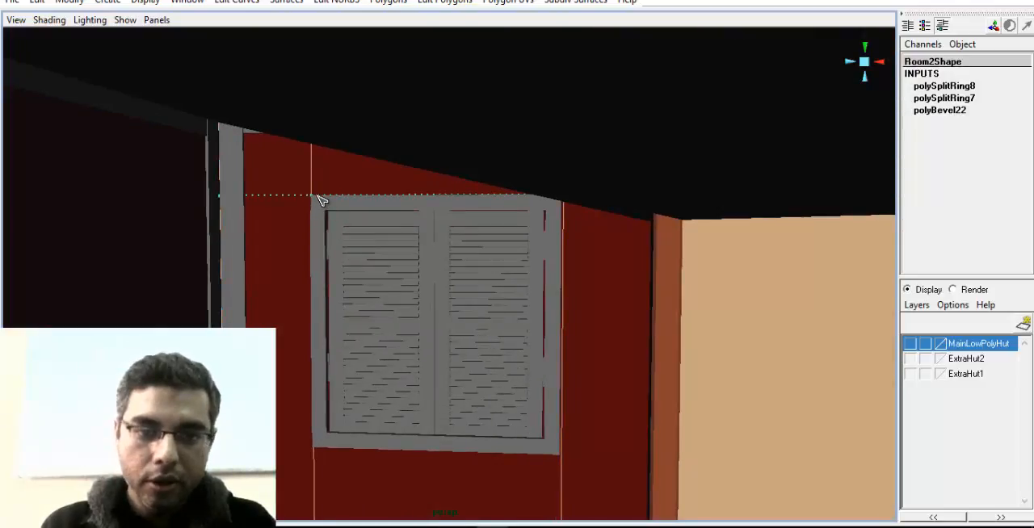
pyautogui.click(320, 200)
pyautogui.moveTo(320, 200)
pyautogui.keyDown('alt'); pyautogui.mouseDown()
pyautogui.moveTo(334, 261)
pyautogui.moveTo(321, 339)
pyautogui.moveTo(452, 358)
pyautogui.moveTo(450, 368)
pyautogui.mouseUp(); pyautogui.keyUp('alt')
pyautogui.click(301, 353)
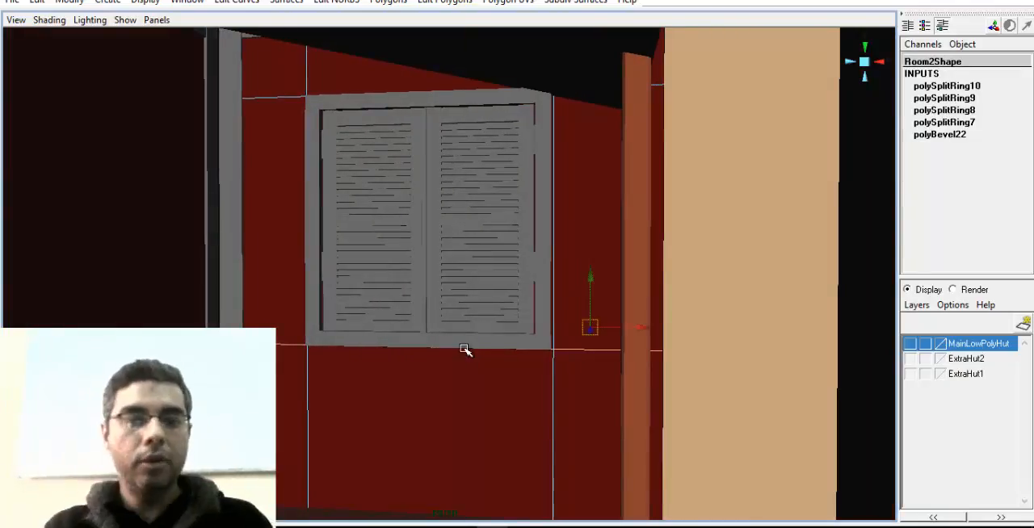
# Select the room wall face behind the shuttered window and extrude it inward to recess the window opening
pyautogui.moveTo(468, 366); pyautogui.dragTo(511, 336, button='right')
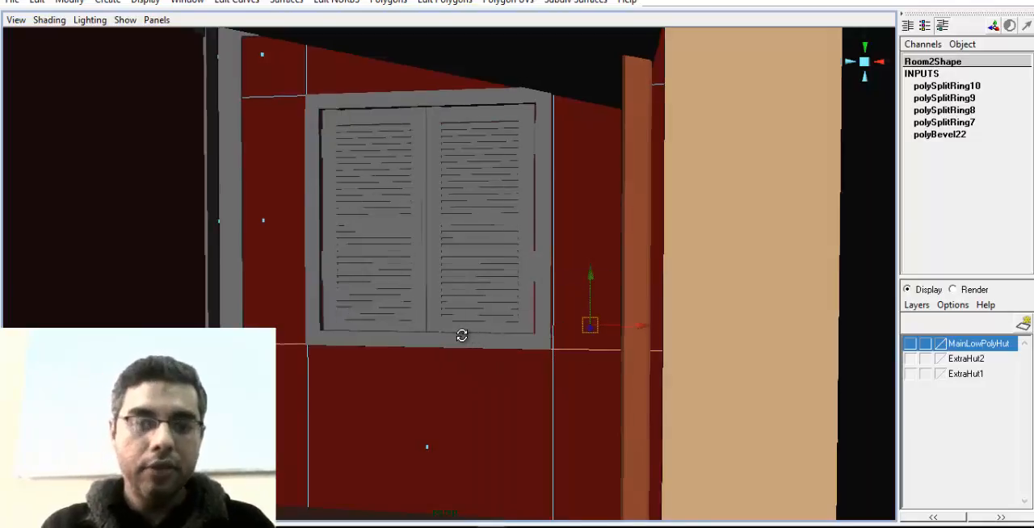
pyautogui.keyDown('alt'); pyautogui.moveTo(460, 336); pyautogui.dragTo(292, 346); pyautogui.keyUp('alt')
pyautogui.keyDown('alt'); pyautogui.moveTo(292, 346); pyautogui.dragTo(533, 307, button='right'); pyautogui.keyUp('alt')
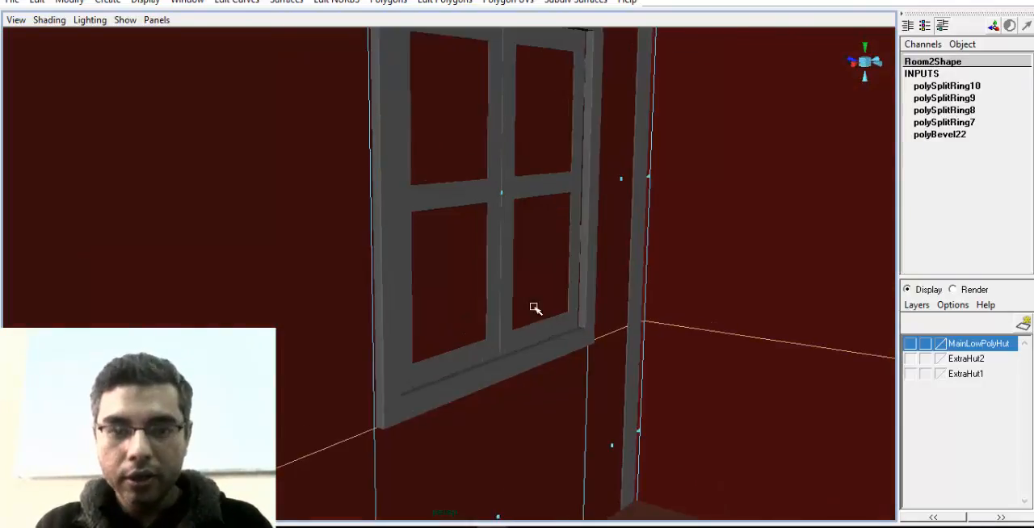
pyautogui.keyDown('alt'); pyautogui.moveTo(533, 307); pyautogui.dragTo(528, 297); pyautogui.keyUp('alt')
pyautogui.click(494, 211)
pyautogui.keyDown('alt'); pyautogui.moveTo(457, 286); pyautogui.dragTo(620, 278); pyautogui.keyUp('alt')
pyautogui.click(440, 1)
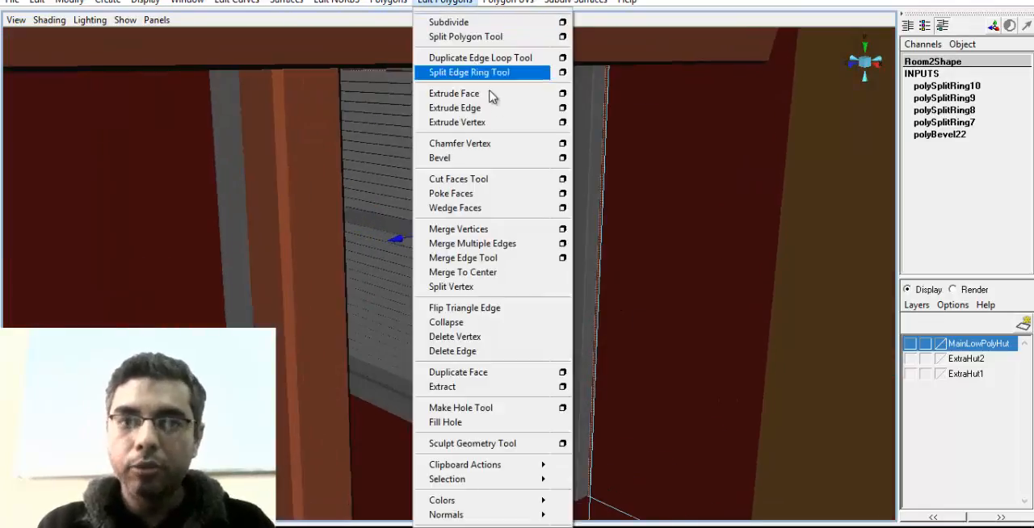
pyautogui.click(498, 95)
pyautogui.scroll(2, 398, 190)
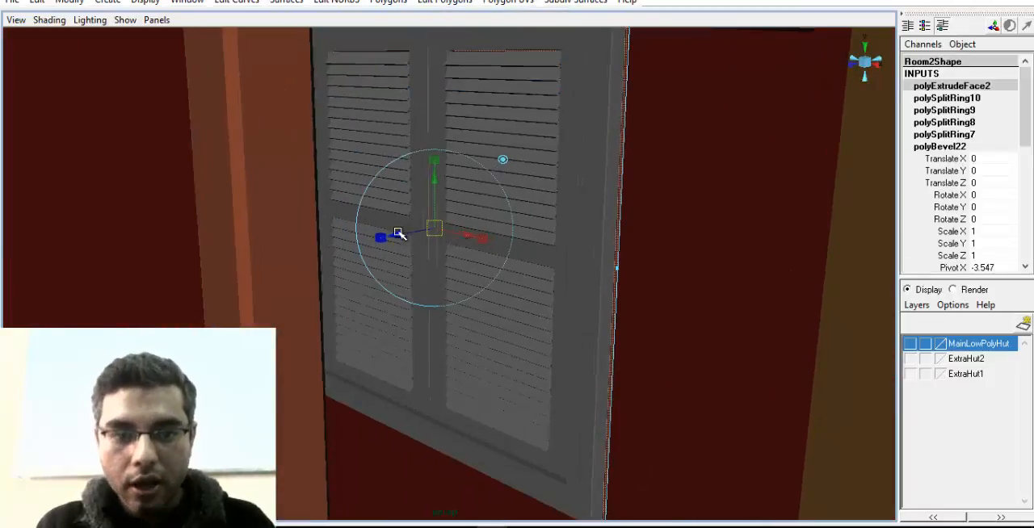
pyautogui.moveTo(398, 233); pyautogui.dragTo(416, 236)
pyautogui.keyDown('alt'); pyautogui.moveTo(482, 265); pyautogui.dragTo(433, 261); pyautogui.keyUp('alt')
pyautogui.keyDown('alt'); pyautogui.moveTo(547, 337); pyautogui.dragTo(554, 349); pyautogui.keyUp('alt')
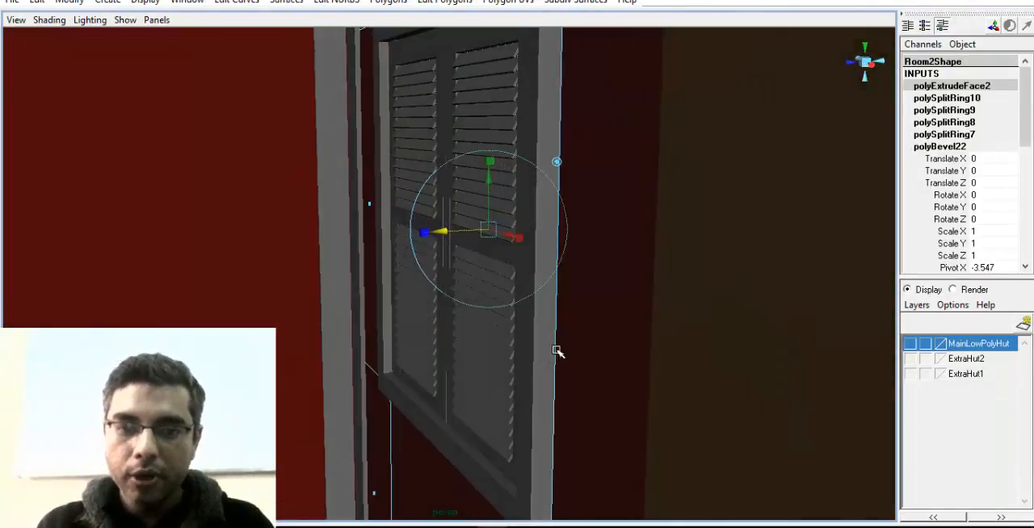
# Select the whole shuttered window group in the room wall and adjust its position within the recessed opening
pyautogui.press('z')
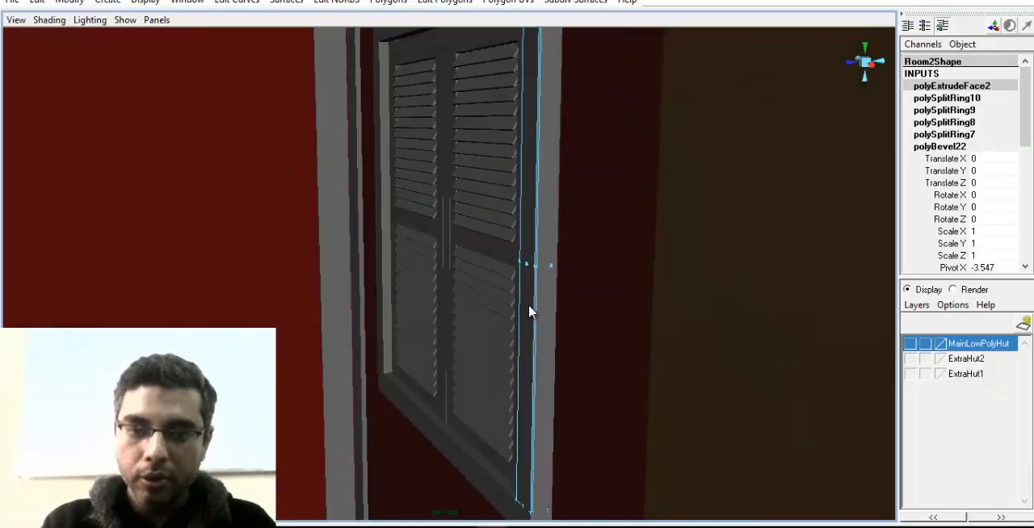
pyautogui.moveTo(529, 306); pyautogui.dragTo(531, 296, button='right')
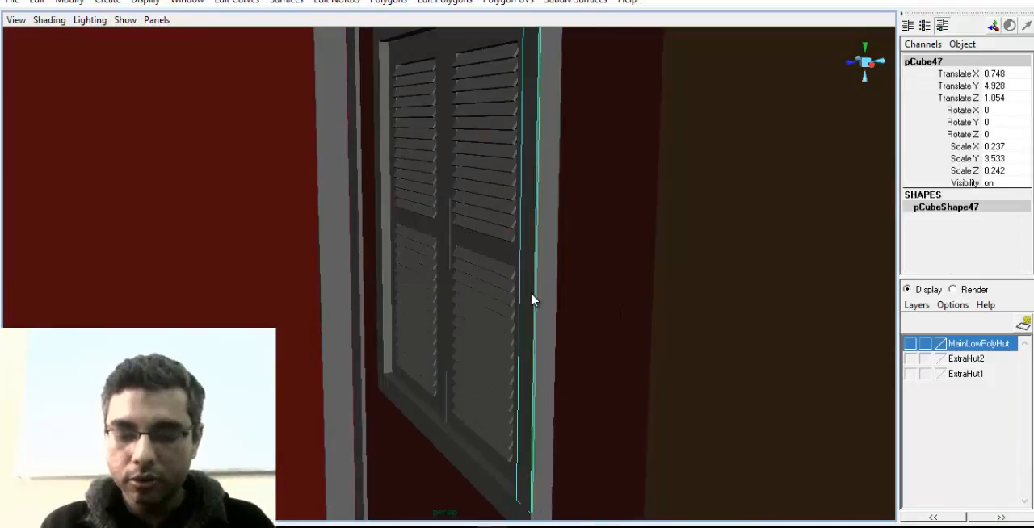
pyautogui.click(531, 300)
pyautogui.press('Up')
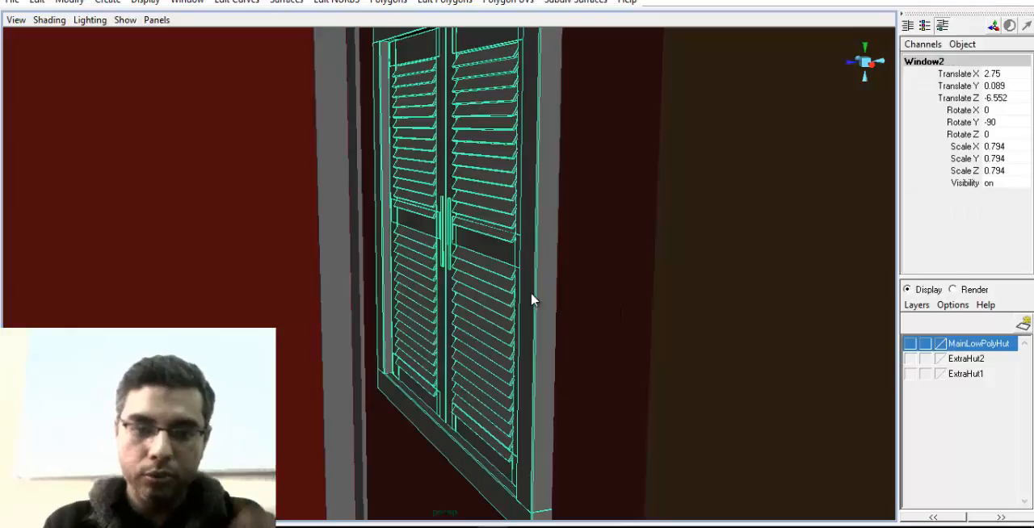
pyautogui.keyDown('alt'); pyautogui.moveTo(690, 266); pyautogui.dragTo(653, 283); pyautogui.keyUp('alt')
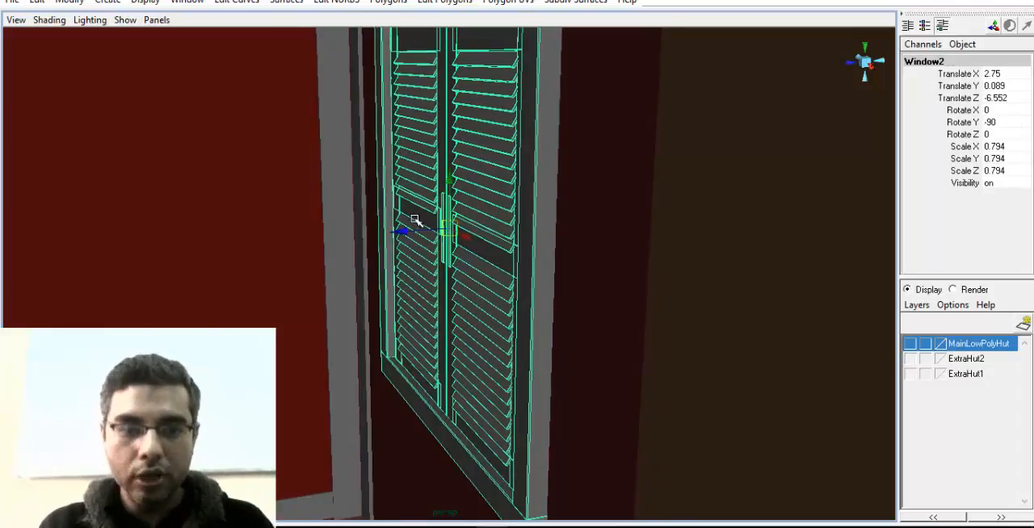
pyautogui.moveTo(414, 219); pyautogui.dragTo(738, 247)
pyautogui.click(625, 293)
pyautogui.moveTo(625, 293)
pyautogui.keyDown('alt'); pyautogui.mouseDown()
pyautogui.moveTo(642, 270)
pyautogui.moveTo(635, 282)
pyautogui.mouseUp(); pyautogui.keyUp('alt')
# Bevel the room wall's edges around the window opening with an Offset of 0.04
pyautogui.moveTo(703, 213); pyautogui.dragTo(734, 177, button='right')
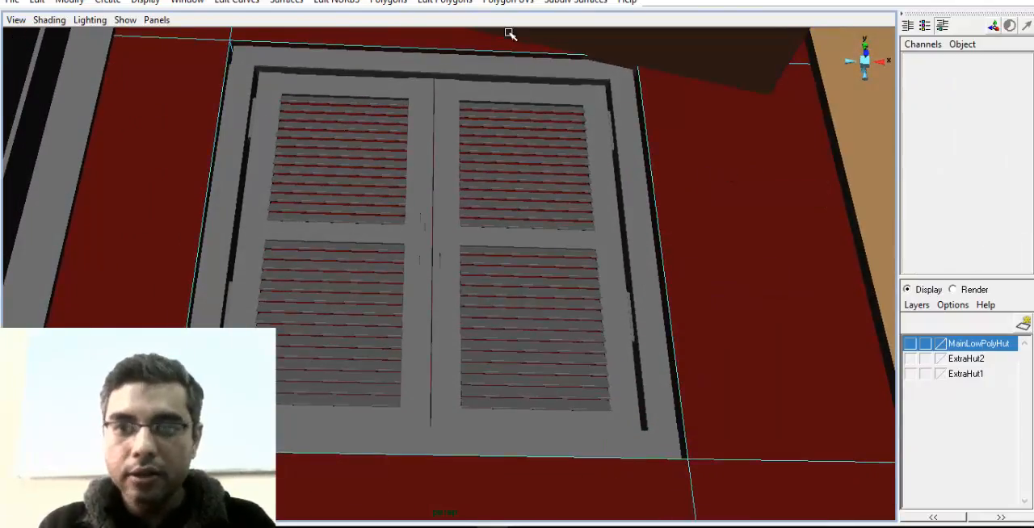
pyautogui.click(513, 53)
pyautogui.keyDown('alt'); pyautogui.moveTo(495, 76); pyautogui.dragTo(281, 110); pyautogui.keyUp('alt')
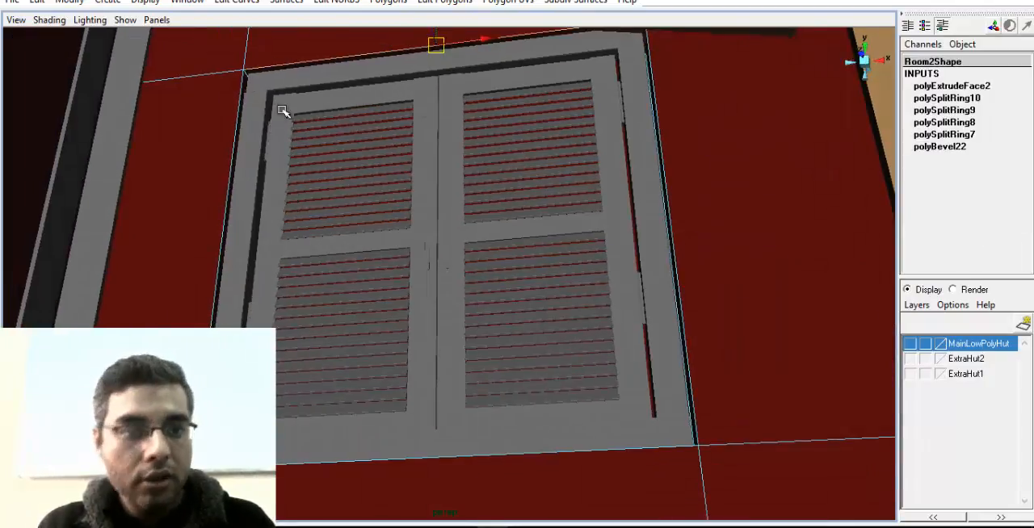
pyautogui.keyDown('shift'); pyautogui.click(239, 115); pyautogui.keyUp('shift')
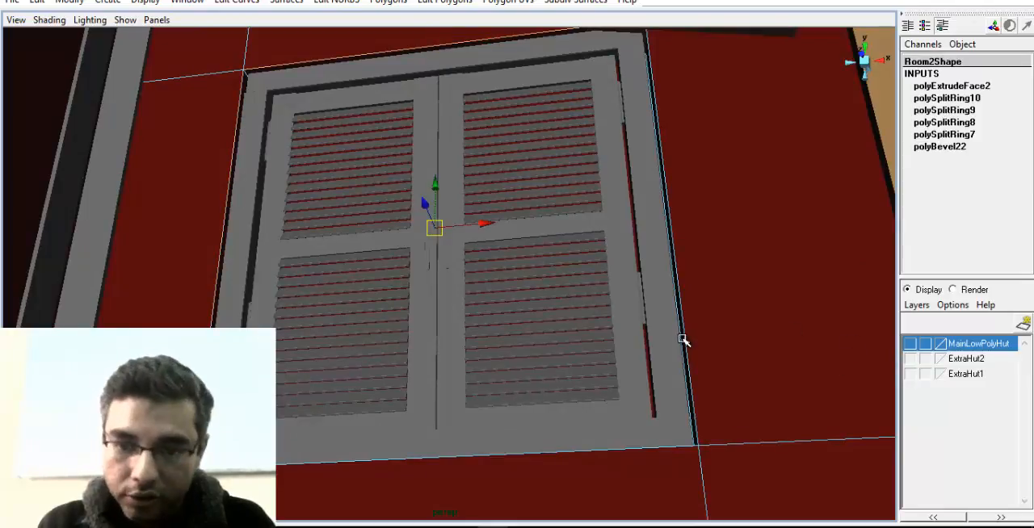
pyautogui.keyDown('alt'); pyautogui.moveTo(488, 385); pyautogui.dragTo(699, 201); pyautogui.keyUp('alt')
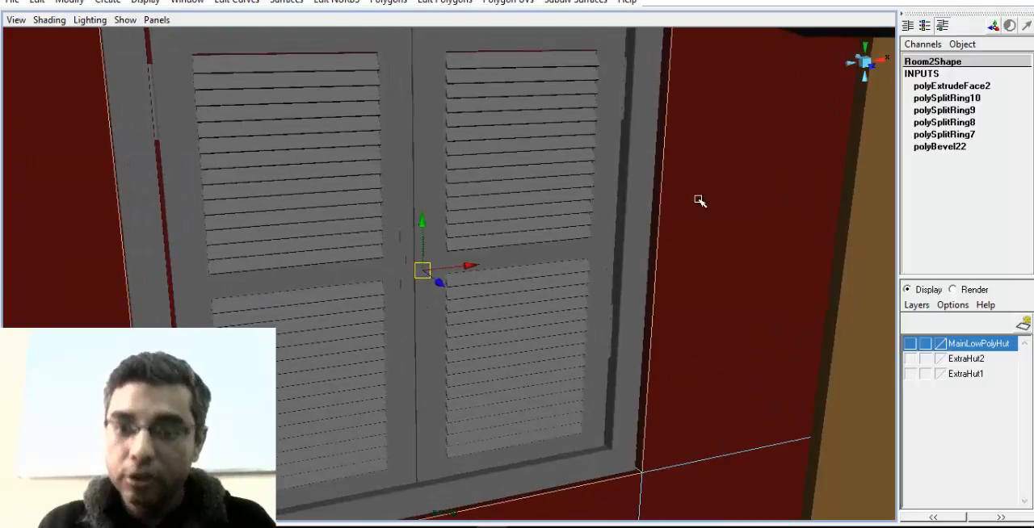
pyautogui.click(446, 2)
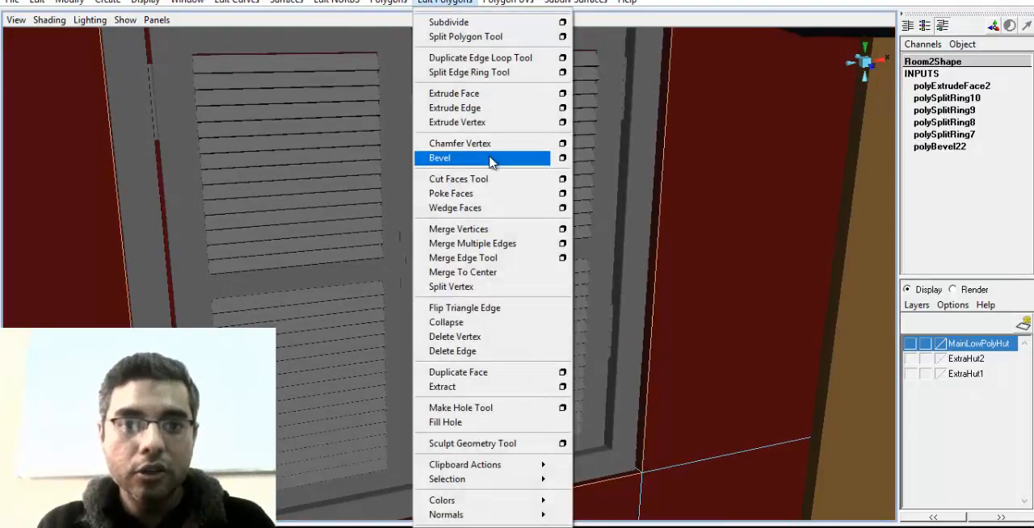
pyautogui.click(476, 156)
pyautogui.scroll(-2, 996, 234)
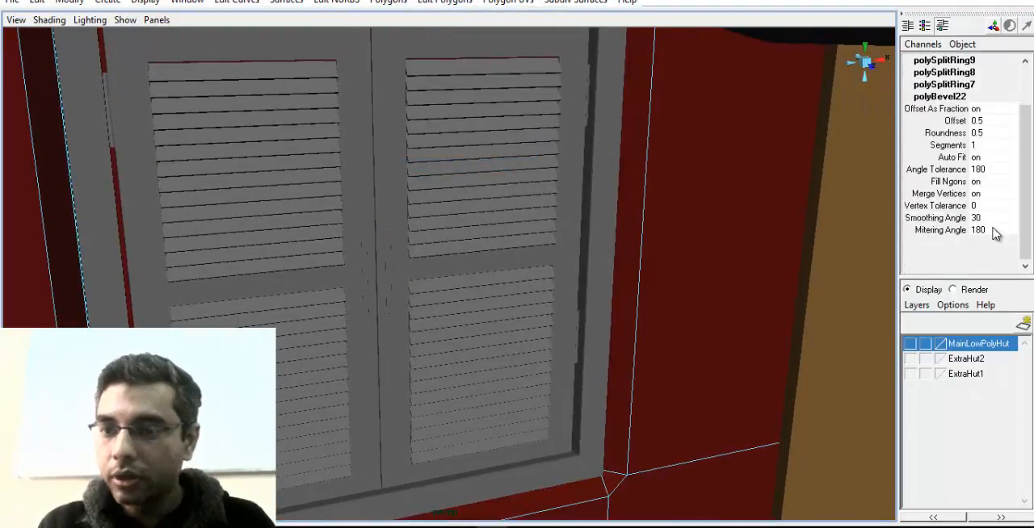
pyautogui.click(981, 131)
pyautogui.click(960, 131)
pyautogui.keyDown('alt'); pyautogui.moveTo(448, 281); pyautogui.dragTo(561, 297); pyautogui.keyUp('alt')
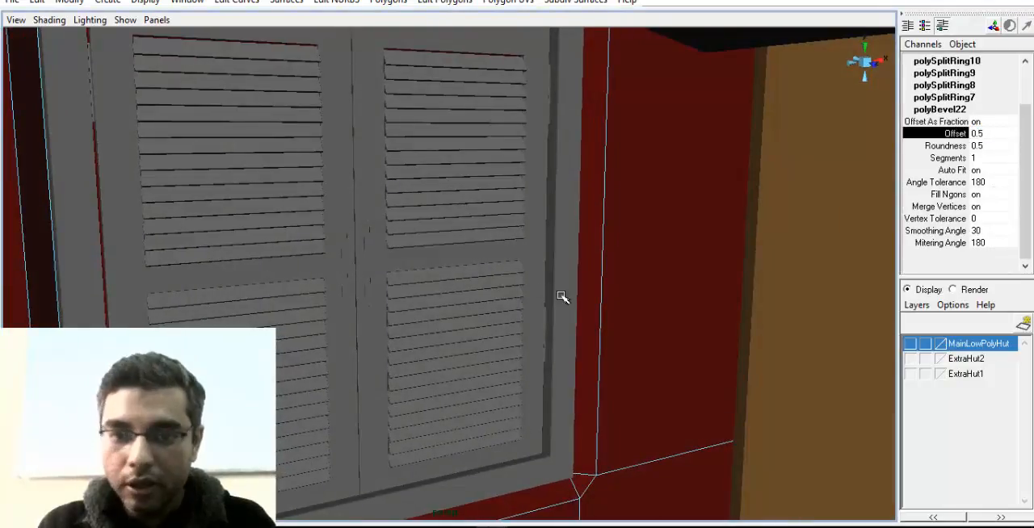
pyautogui.moveTo(615, 308); pyautogui.dragTo(584, 312, button='middle')
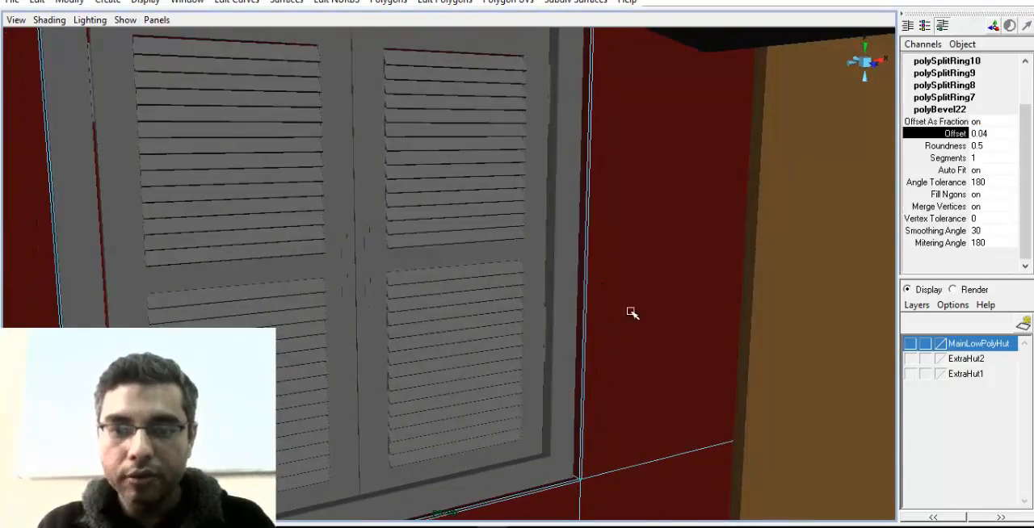
# Select the hut walls' edges on all four sides of the neighbouring veranda window opening
pyautogui.keyDown('alt'); pyautogui.moveTo(632, 313); pyautogui.dragTo(614, 248); pyautogui.keyUp('alt')
pyautogui.click(441, 395)
pyautogui.keyDown('alt'); pyautogui.moveTo(441, 395); pyautogui.dragTo(522, 346); pyautogui.keyUp('alt')
pyautogui.moveTo(543, 283); pyautogui.dragTo(536, 181, button='right')
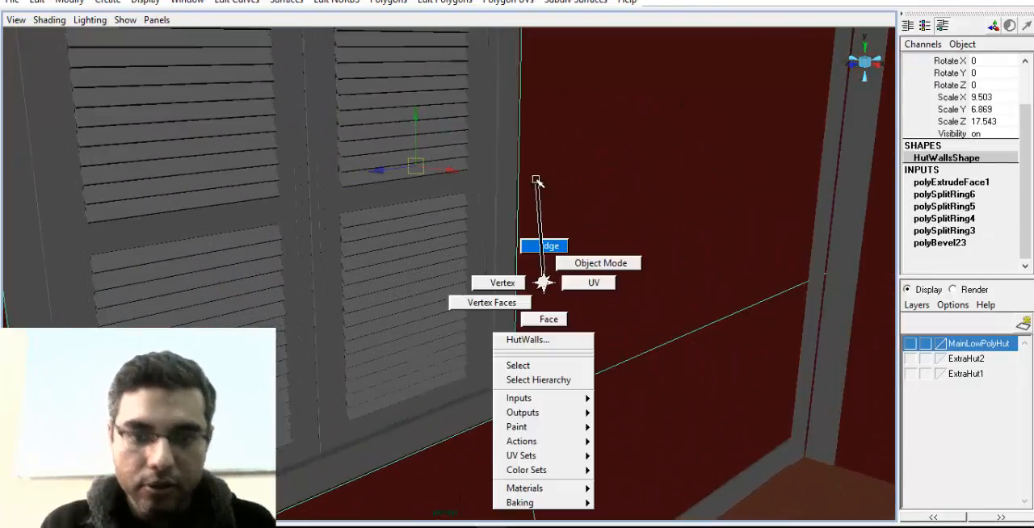
pyautogui.click(517, 218)
pyautogui.keyDown('alt'); pyautogui.moveTo(520, 219); pyautogui.dragTo(543, 281); pyautogui.keyUp('alt')
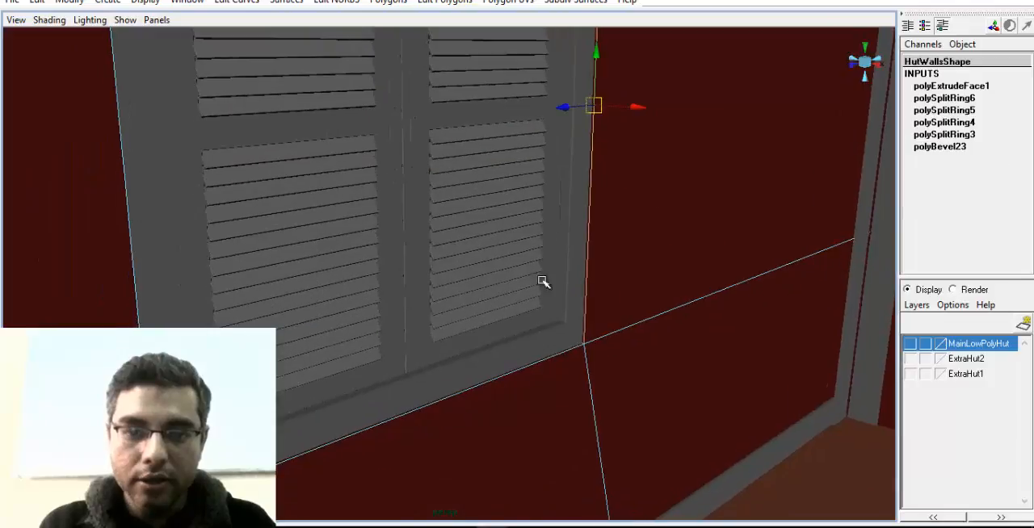
pyautogui.click(406, 373)
pyautogui.keyDown('alt'); pyautogui.moveTo(406, 380); pyautogui.dragTo(377, 221); pyautogui.keyUp('alt')
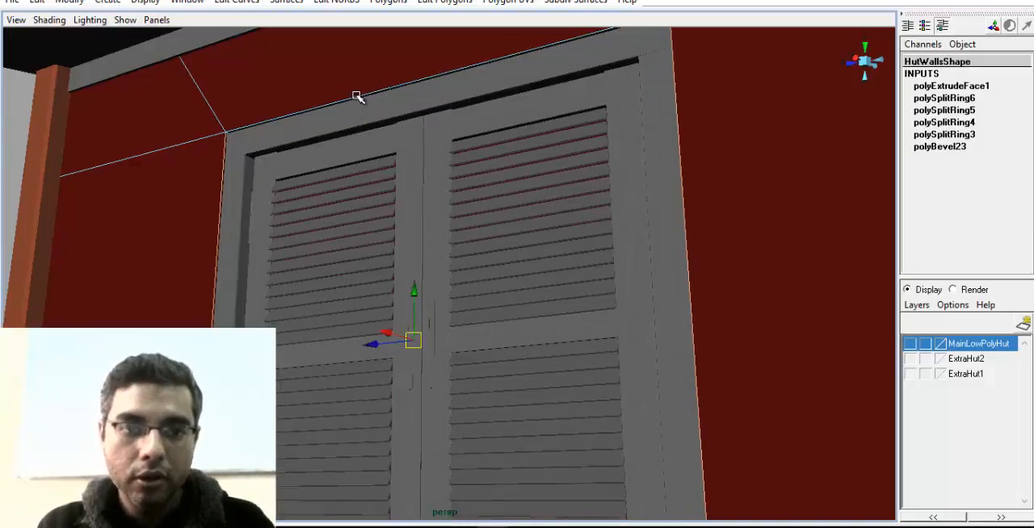
pyautogui.keyDown('alt'); pyautogui.moveTo(377, 106); pyautogui.dragTo(339, 212); pyautogui.keyUp('alt')
pyautogui.keyDown('alt'); pyautogui.moveTo(340, 212); pyautogui.dragTo(554, 233, button='right'); pyautogui.keyUp('alt')
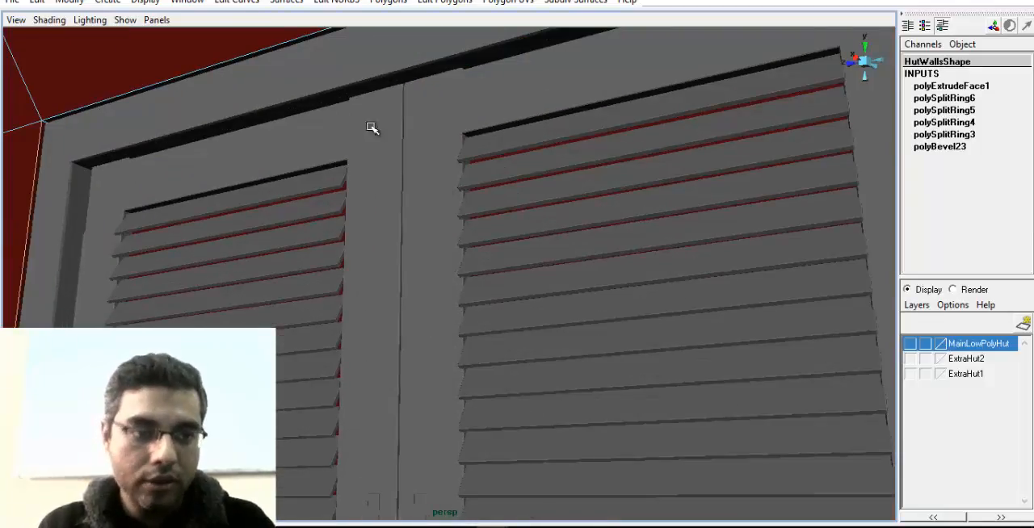
pyautogui.keyDown('alt'); pyautogui.moveTo(517, 170); pyautogui.dragTo(376, 217); pyautogui.keyUp('alt')
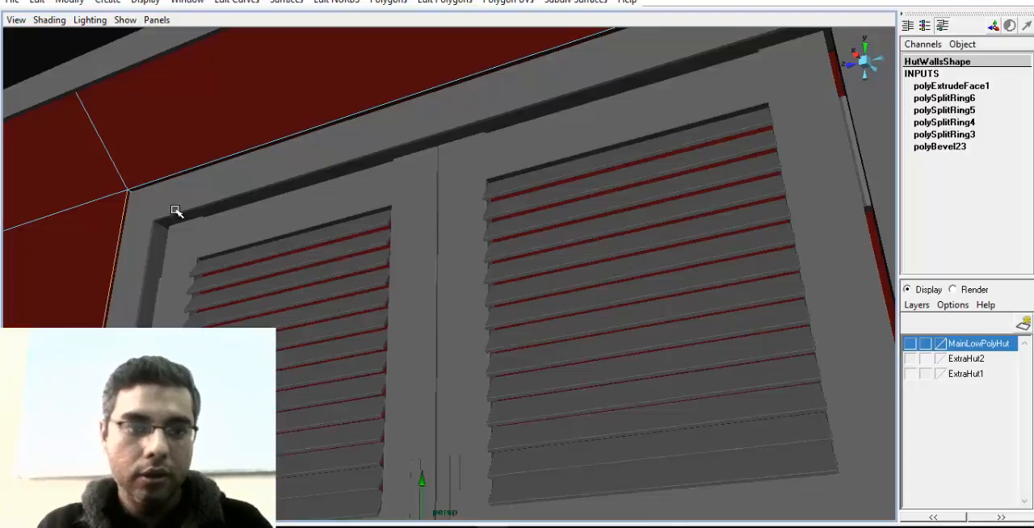
pyautogui.press('4')
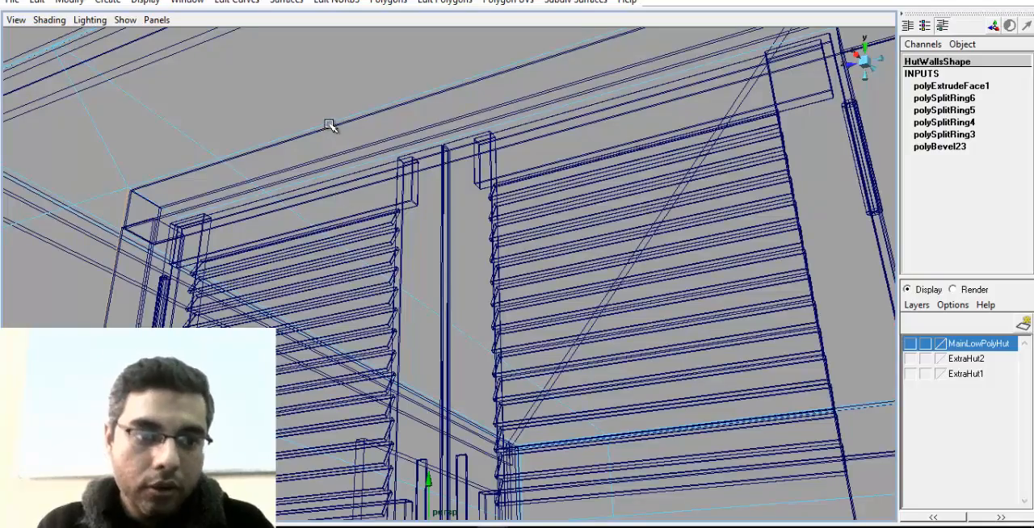
pyautogui.press('5')
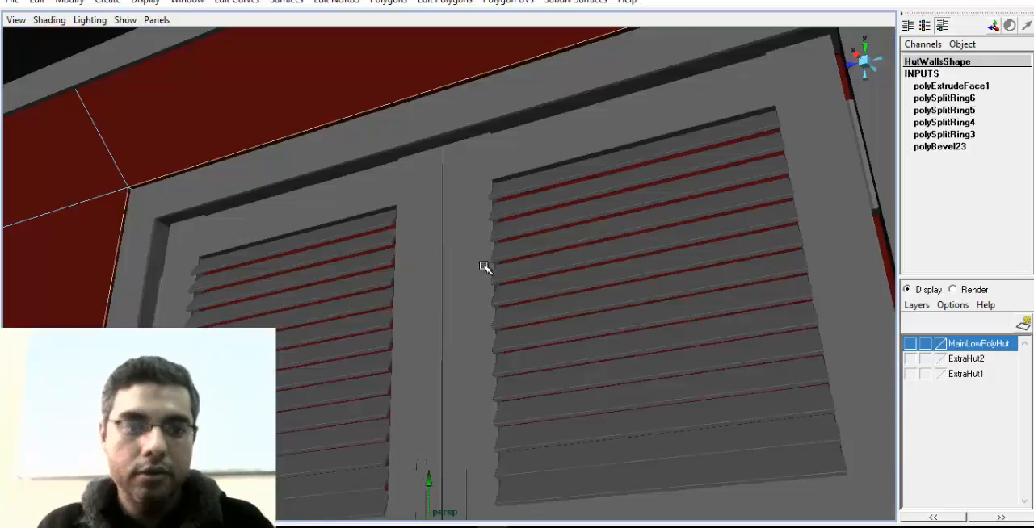
pyautogui.keyDown('alt'); pyautogui.moveTo(482, 267); pyautogui.dragTo(304, 291, button='right'); pyautogui.keyUp('alt')
# Bevel the selected opening edges of the hut walls with an Offset of 0.02
pyautogui.click(391, 2)
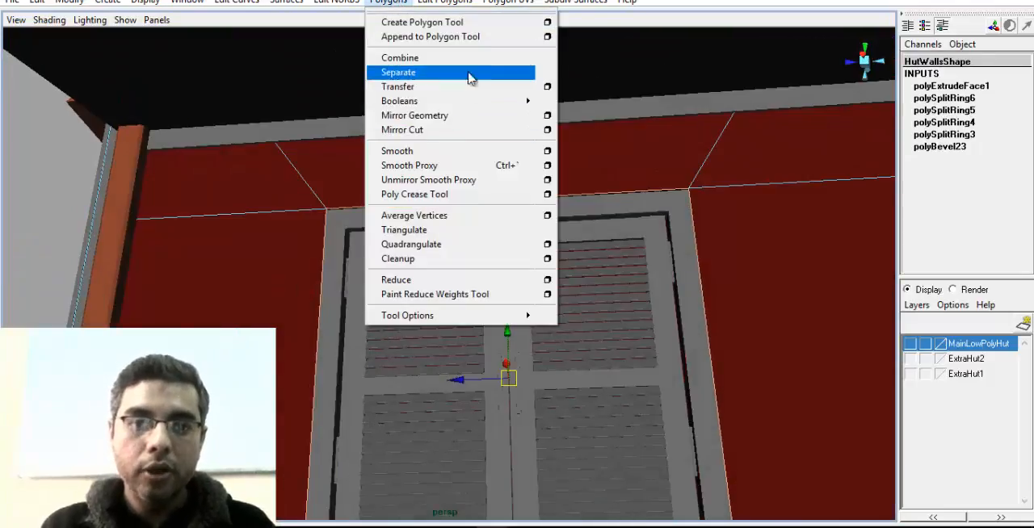
pyautogui.moveTo(450, 4)
pyautogui.click(439, 157)
pyautogui.scroll(3, 433, 247)
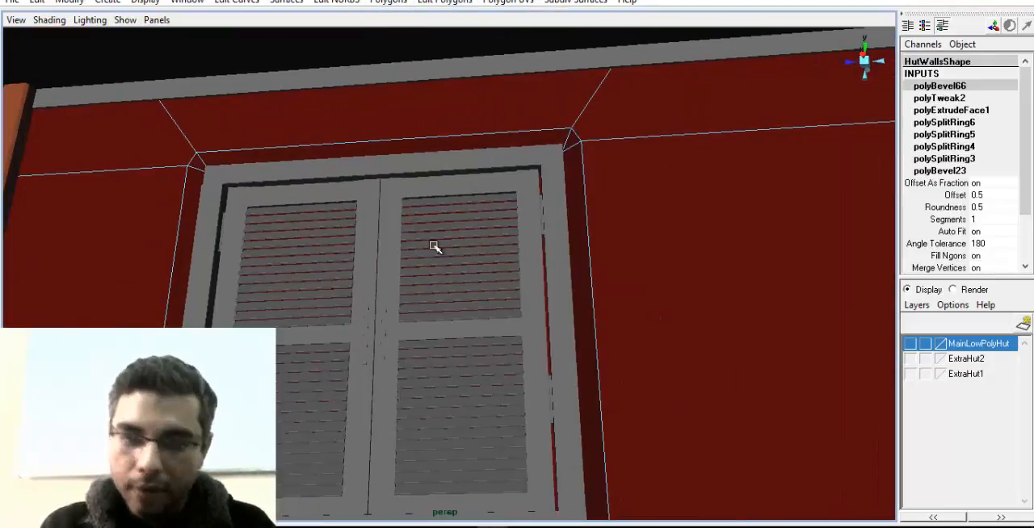
pyautogui.click(967, 195)
pyautogui.moveTo(639, 266); pyautogui.dragTo(601, 264, button='middle')
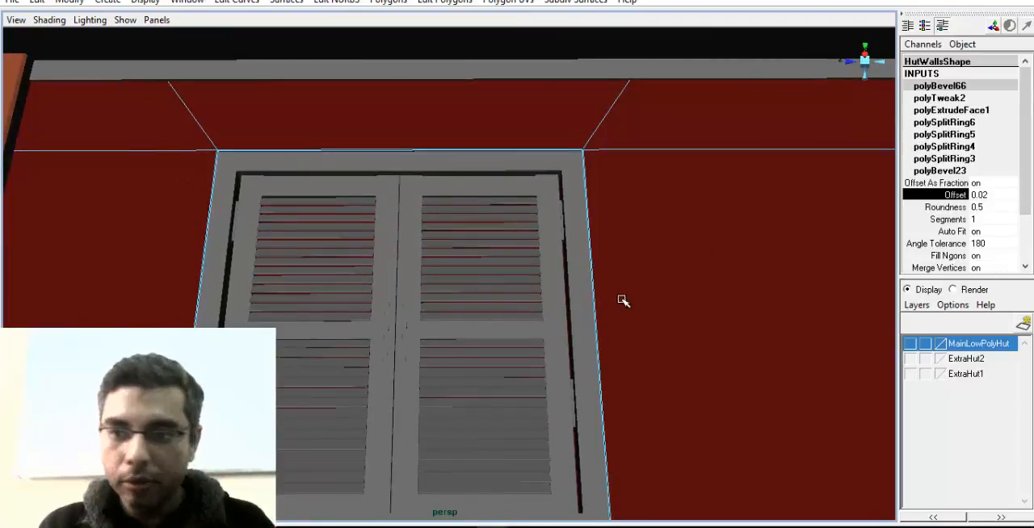
# Return the hut walls and the room to object mode and clear the selection
pyautogui.keyDown('alt'); pyautogui.moveTo(622, 300); pyautogui.dragTo(438, 373); pyautogui.keyUp('alt')
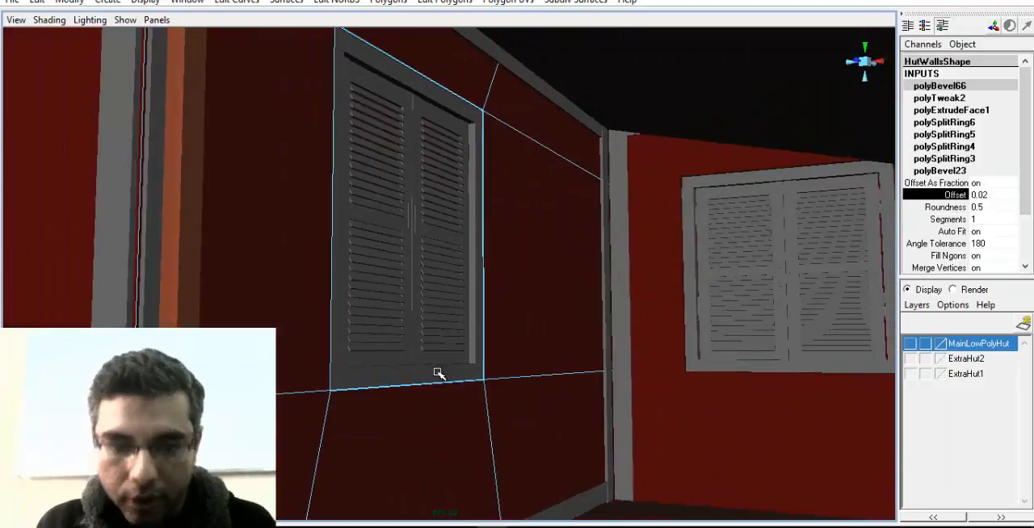
pyautogui.moveTo(647, 209); pyautogui.dragTo(670, 174, button='right')
pyautogui.click(702, 260)
pyautogui.keyDown('alt'); pyautogui.moveTo(702, 260); pyautogui.dragTo(619, 241, button='right'); pyautogui.keyUp('alt')
pyautogui.click(714, 85)
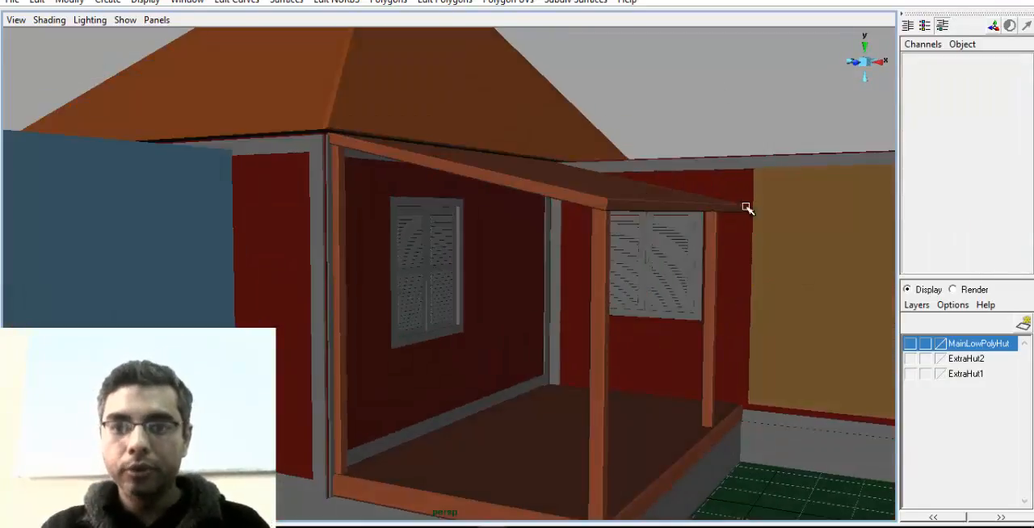
pyautogui.keyDown('alt'); pyautogui.moveTo(747, 208); pyautogui.dragTo(273, 308); pyautogui.keyUp('alt')
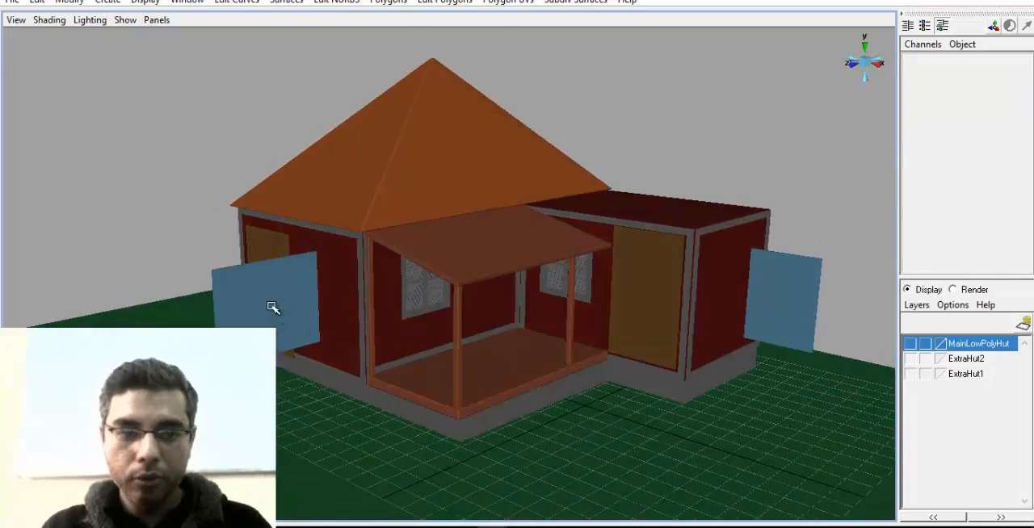
# Select the blue low-poly window beside the main hut and move it in front of the veranda window at Translate Z 5.8
pyautogui.keyDown('alt'); pyautogui.moveTo(181, 326); pyautogui.dragTo(185, 263); pyautogui.keyUp('alt')
pyautogui.click(199, 260)
pyautogui.keyDown('alt'); pyautogui.moveTo(242, 287); pyautogui.dragTo(272, 300); pyautogui.keyUp('alt')
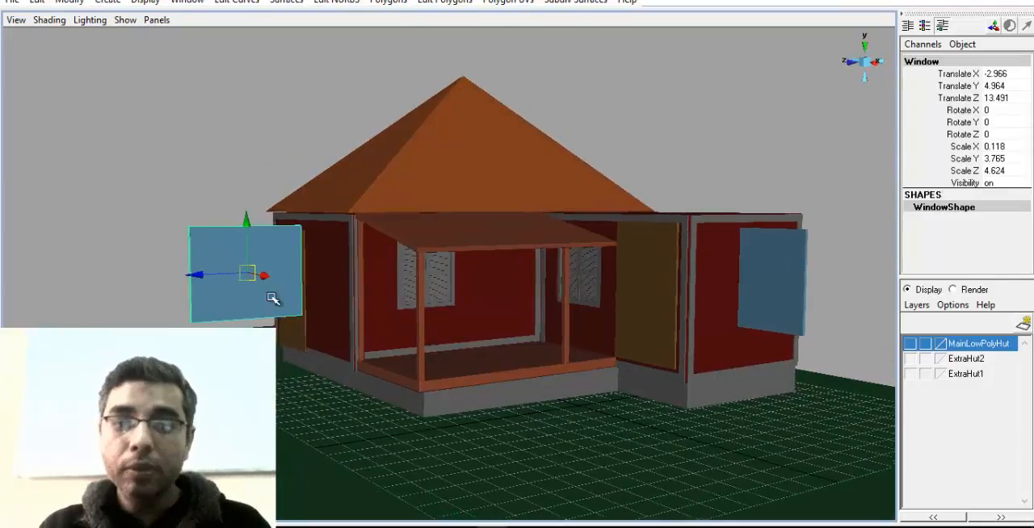
pyautogui.keyDown('alt'); pyautogui.moveTo(272, 299); pyautogui.dragTo(311, 303, button='right'); pyautogui.keyUp('alt')
pyautogui.keyDown('alt'); pyautogui.moveTo(173, 281); pyautogui.dragTo(190, 288, button='middle'); pyautogui.keyUp('alt')
pyautogui.keyDown('alt'); pyautogui.moveTo(190, 288); pyautogui.dragTo(304, 304); pyautogui.keyUp('alt')
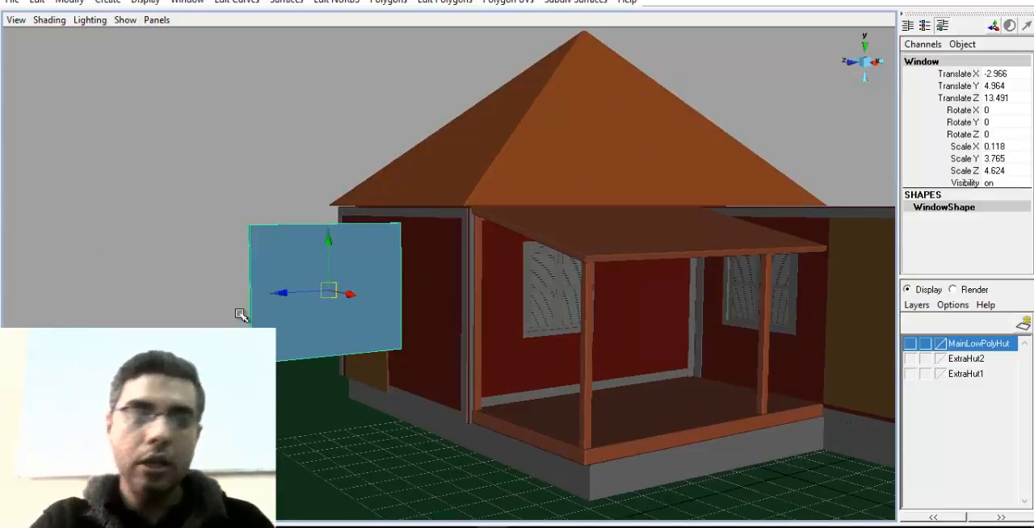
pyautogui.keyDown('alt'); pyautogui.moveTo(119, 271); pyautogui.dragTo(163, 270, button='middle'); pyautogui.keyUp('alt')
pyautogui.keyDown('alt'); pyautogui.moveTo(163, 269); pyautogui.dragTo(254, 289, button='right'); pyautogui.keyUp('alt')
pyautogui.moveTo(274, 300); pyautogui.dragTo(688, 351)
pyautogui.keyDown('alt'); pyautogui.moveTo(688, 350); pyautogui.dragTo(300, 314, button='middle'); pyautogui.keyUp('alt')
pyautogui.keyDown('alt'); pyautogui.moveTo(300, 313); pyautogui.dragTo(465, 265, button='right'); pyautogui.keyUp('alt')
pyautogui.keyDown('alt'); pyautogui.moveTo(344, 307); pyautogui.dragTo(283, 298, button='middle'); pyautogui.keyUp('alt')
pyautogui.keyDown('alt'); pyautogui.moveTo(283, 298); pyautogui.dragTo(512, 313, button='right'); pyautogui.keyUp('alt')
pyautogui.keyDown('alt'); pyautogui.moveTo(513, 314); pyautogui.dragTo(469, 318); pyautogui.keyUp('alt')
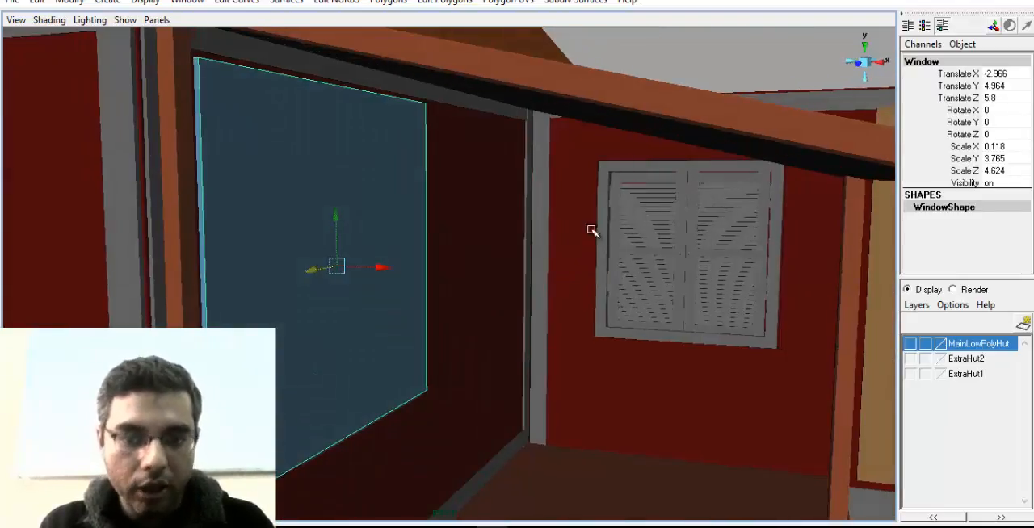
# Scale the blue window down uniformly to Scale X 0.085, Y 2.696 and Z 3.311
pyautogui.keyDown('alt'); pyautogui.moveTo(379, 266); pyautogui.dragTo(435, 263, button='middle'); pyautogui.keyUp('alt')
pyautogui.keyDown('alt'); pyautogui.moveTo(434, 262); pyautogui.dragTo(369, 318, button='right'); pyautogui.keyUp('alt')
pyautogui.press('r')
pyautogui.moveTo(389, 259); pyautogui.dragTo(327, 292)
# Align the blue window with the shutter frame at Translate X -3.042, Y 4.64 and Z 5.062, and stretch it to Scale Y 2.757
pyautogui.press('w')
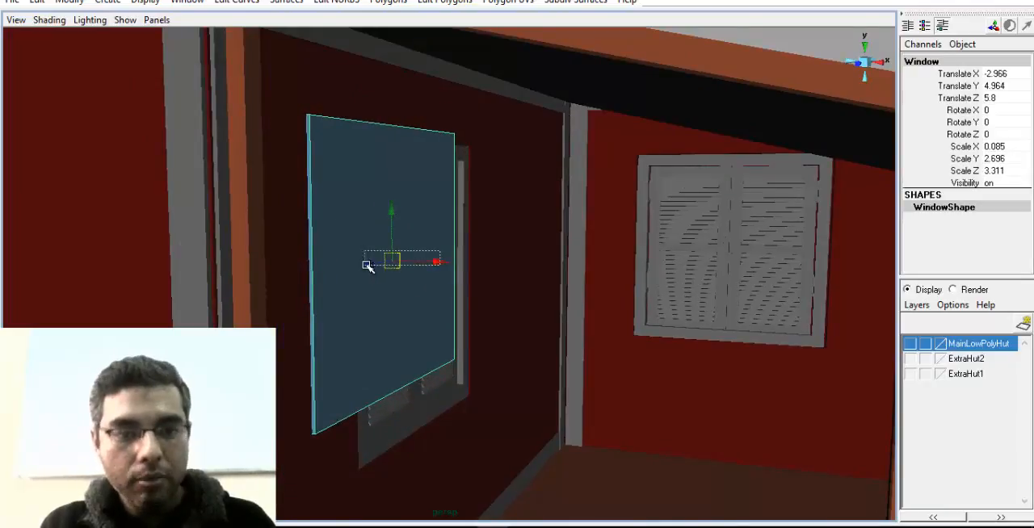
pyautogui.moveTo(366, 265); pyautogui.dragTo(365, 265)
pyautogui.click(387, 273)
pyautogui.moveTo(433, 263); pyautogui.dragTo(523, 230)
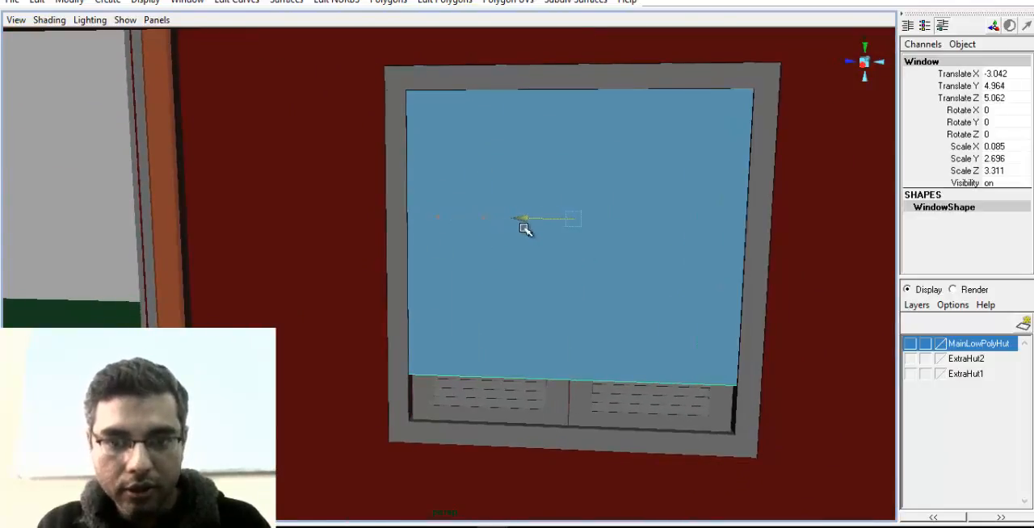
pyautogui.moveTo(576, 171); pyautogui.dragTo(576, 191)
pyautogui.press('r')
pyautogui.keyDown('alt'); pyautogui.moveTo(574, 231); pyautogui.dragTo(444, 248); pyautogui.keyUp('alt')
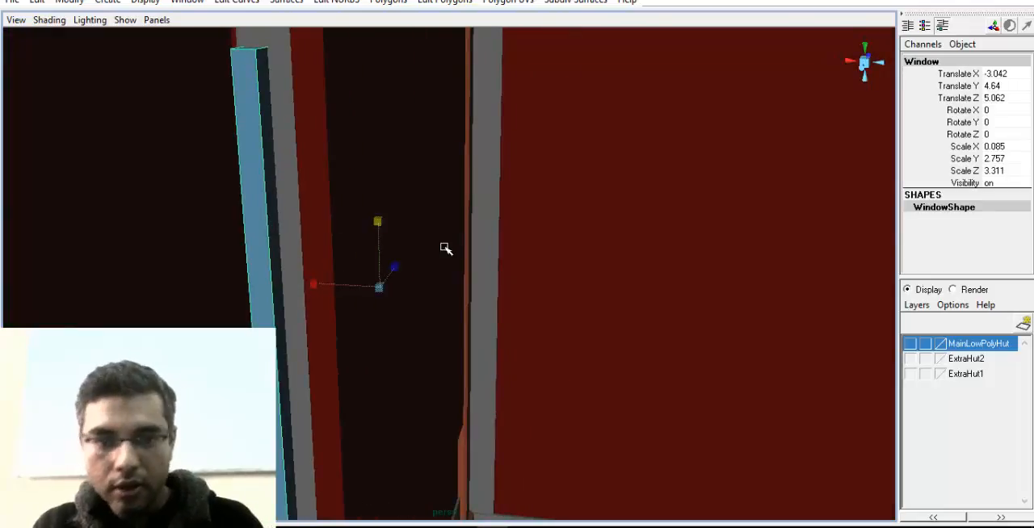
# Push the blue window back into the veranda shutter frame at Translate X -3.235 and check the fit
pyautogui.press('w')
pyautogui.moveTo(339, 282); pyautogui.dragTo(365, 286)
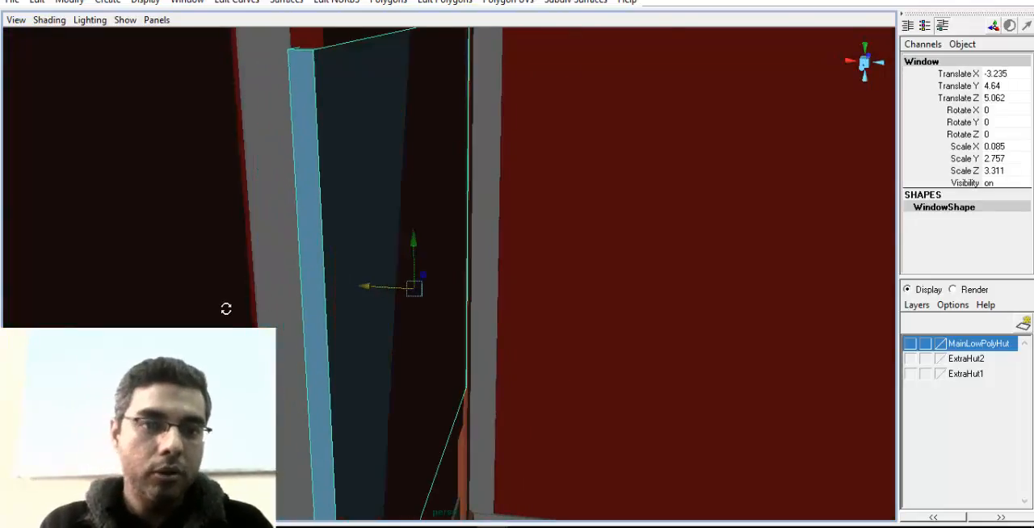
pyautogui.keyDown('alt'); pyautogui.moveTo(226, 309); pyautogui.dragTo(470, 283); pyautogui.keyUp('alt')
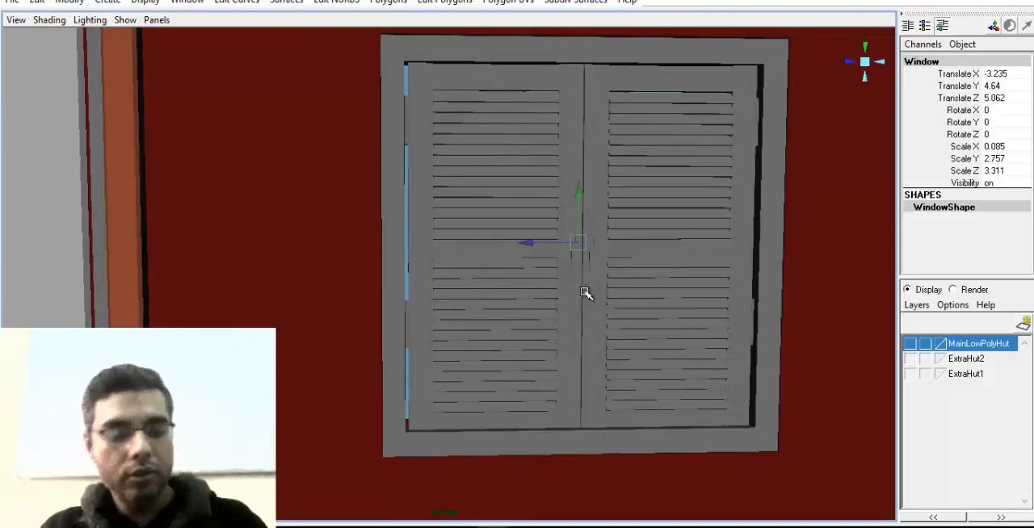
pyautogui.keyDown('alt'); pyautogui.moveTo(586, 294); pyautogui.dragTo(484, 303, button='right'); pyautogui.keyUp('alt')
pyautogui.keyDown('alt'); pyautogui.moveTo(485, 303); pyautogui.dragTo(541, 307); pyautogui.keyUp('alt')
pyautogui.keyDown('alt'); pyautogui.moveTo(541, 307); pyautogui.dragTo(508, 309, button='middle'); pyautogui.keyUp('alt')
pyautogui.keyDown('alt'); pyautogui.moveTo(508, 308); pyautogui.dragTo(228, 302, button='right'); pyautogui.keyUp('alt')
pyautogui.keyDown('alt'); pyautogui.moveTo(228, 302); pyautogui.dragTo(420, 311); pyautogui.keyUp('alt')
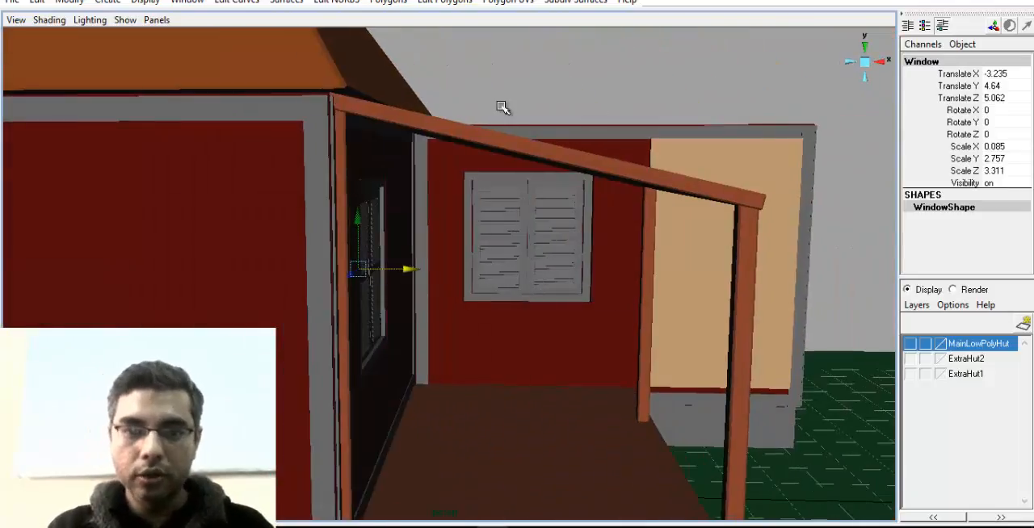
# Select the remaining blue window and move it over the shuttered window on the adjoining room's wall, at Translate X -0.318
pyautogui.click(473, 221)
pyautogui.keyDown('alt'); pyautogui.moveTo(473, 221); pyautogui.dragTo(436, 240); pyautogui.keyUp('alt')
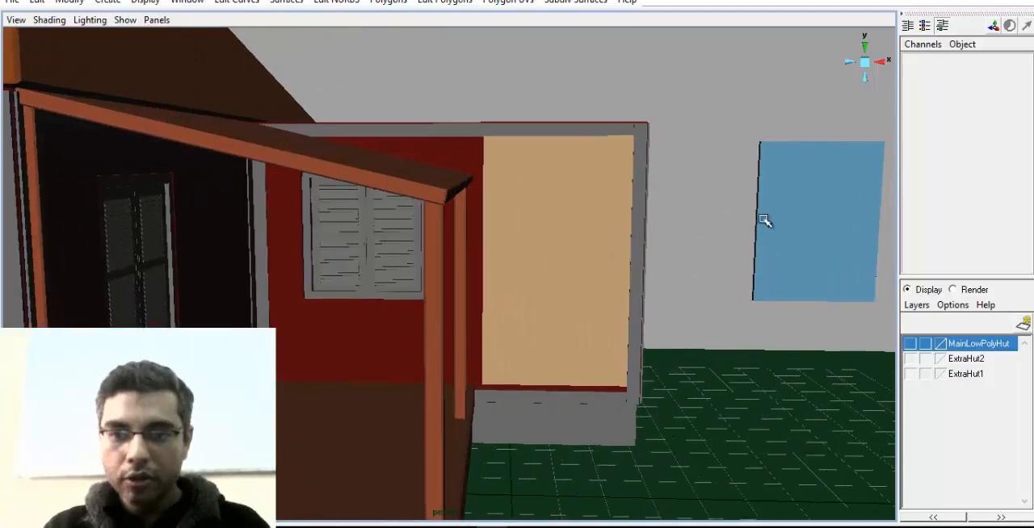
pyautogui.click(782, 225)
pyautogui.moveTo(782, 224); pyautogui.dragTo(408, 224)
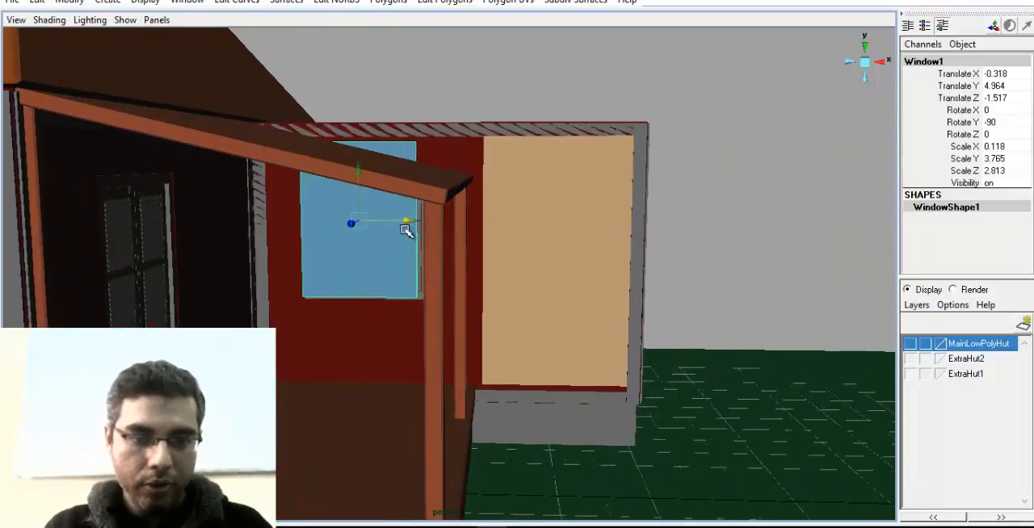
# Fit the second blue window behind its shutters at Translate X -0.144 and Z -1.735 with Scale Z 3.095, and deselect it
pyautogui.press('f')
pyautogui.keyDown('alt'); pyautogui.moveTo(517, 259); pyautogui.dragTo(360, 268); pyautogui.keyUp('alt')
pyautogui.keyDown('alt'); pyautogui.moveTo(527, 286); pyautogui.dragTo(553, 278); pyautogui.keyUp('alt')
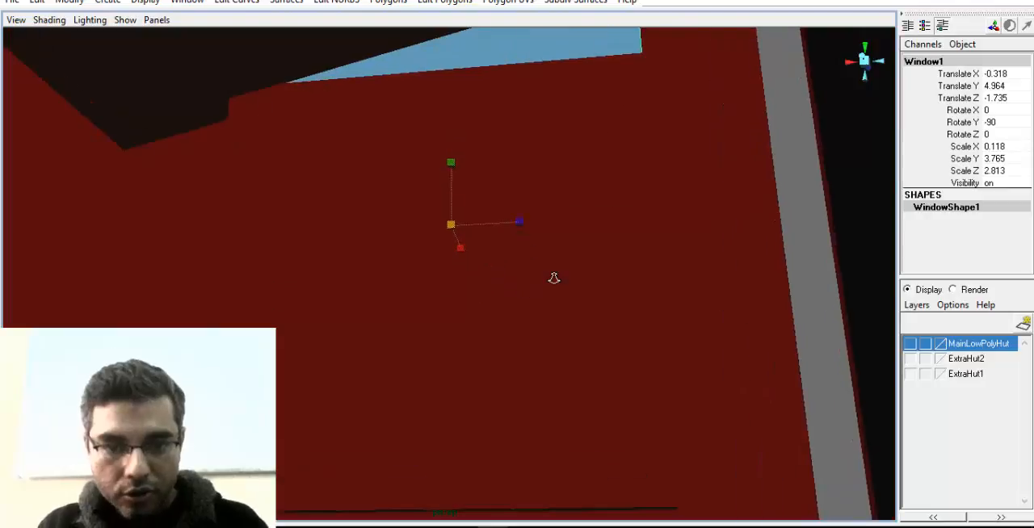
pyautogui.moveTo(524, 224); pyautogui.dragTo(467, 230)
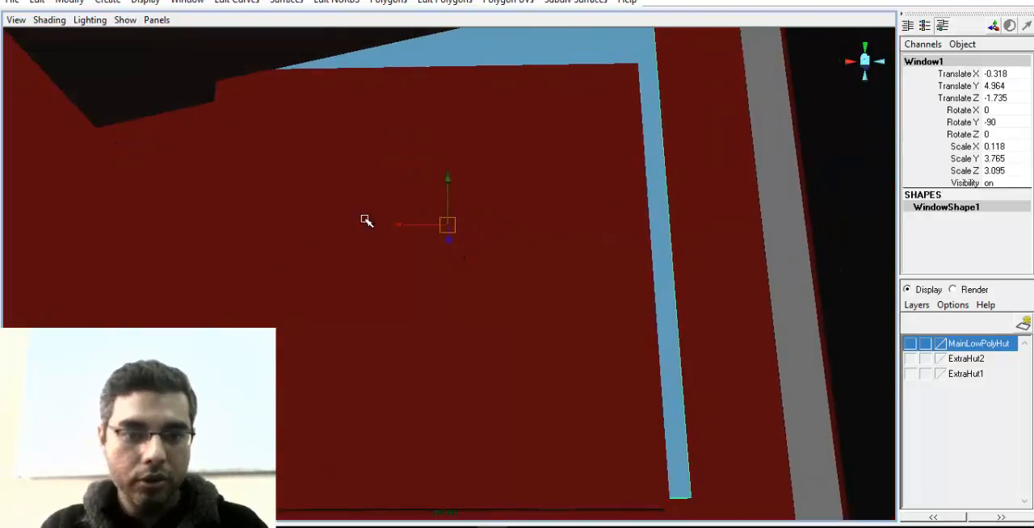
pyautogui.moveTo(399, 225); pyautogui.dragTo(376, 225)
pyautogui.keyDown('alt'); pyautogui.moveTo(323, 339); pyautogui.dragTo(655, 304); pyautogui.keyUp('alt')
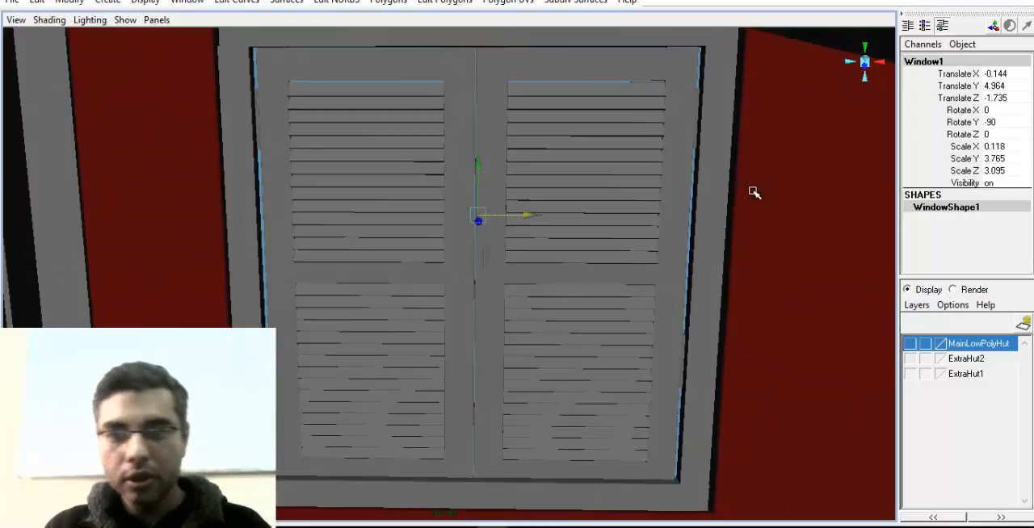
pyautogui.keyDown('alt'); pyautogui.moveTo(419, 81); pyautogui.dragTo(584, 219); pyautogui.keyUp('alt')
pyautogui.click(778, 237)
# Examine the porch roof, its posts and the hut's side wall from several angles
pyautogui.keyDown('alt'); pyautogui.moveTo(778, 237); pyautogui.dragTo(393, 320); pyautogui.keyUp('alt')
pyautogui.keyDown('alt'); pyautogui.moveTo(393, 321); pyautogui.dragTo(510, 357, button='right'); pyautogui.keyUp('alt')
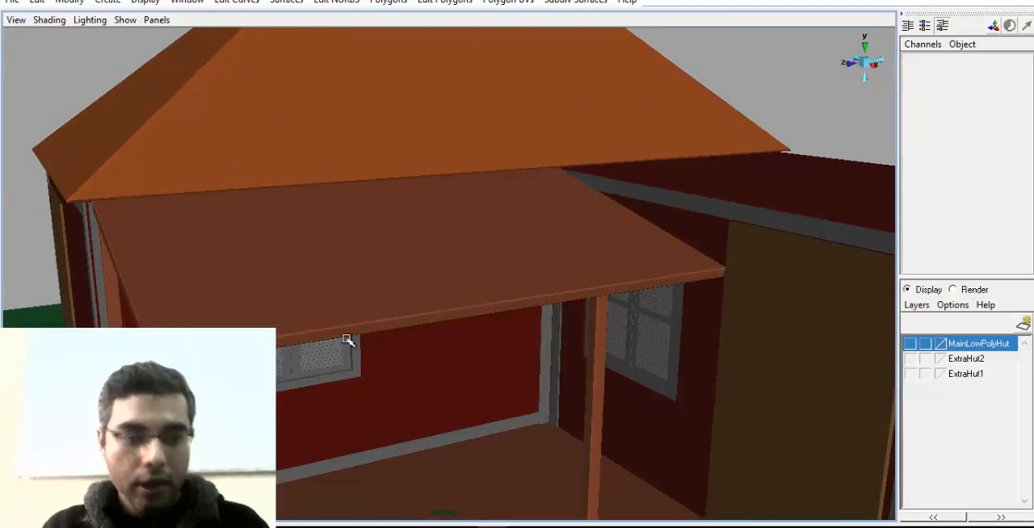
pyautogui.click(316, 327)
pyautogui.keyDown('alt'); pyautogui.moveTo(316, 348); pyautogui.dragTo(419, 315); pyautogui.keyUp('alt')
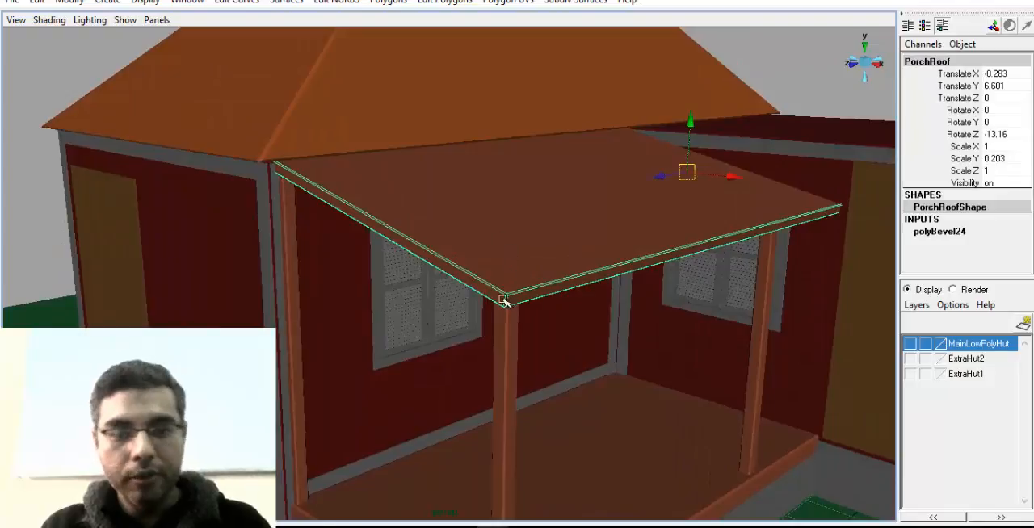
pyautogui.keyDown('alt'); pyautogui.moveTo(504, 301); pyautogui.dragTo(421, 304); pyautogui.keyUp('alt')
pyautogui.keyDown('alt'); pyautogui.moveTo(421, 304); pyautogui.dragTo(491, 331, button='middle'); pyautogui.keyUp('alt')
pyautogui.keyDown('alt'); pyautogui.moveTo(490, 331); pyautogui.dragTo(555, 332, button='right'); pyautogui.keyUp('alt')
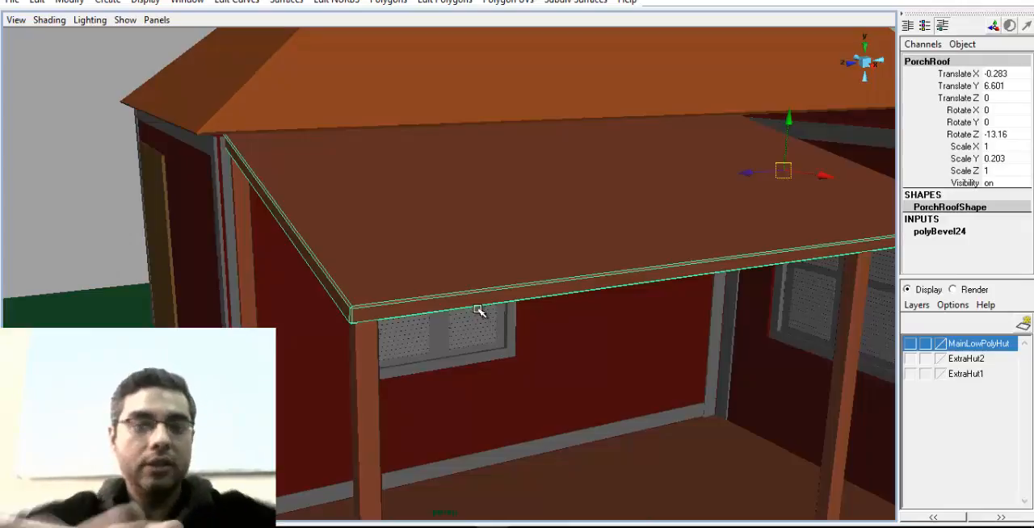
pyautogui.keyDown('alt'); pyautogui.moveTo(442, 276); pyautogui.dragTo(339, 278, button='right'); pyautogui.keyUp('alt')
pyautogui.keyDown('alt'); pyautogui.moveTo(339, 279); pyautogui.dragTo(388, 367, button='middle'); pyautogui.keyUp('alt')
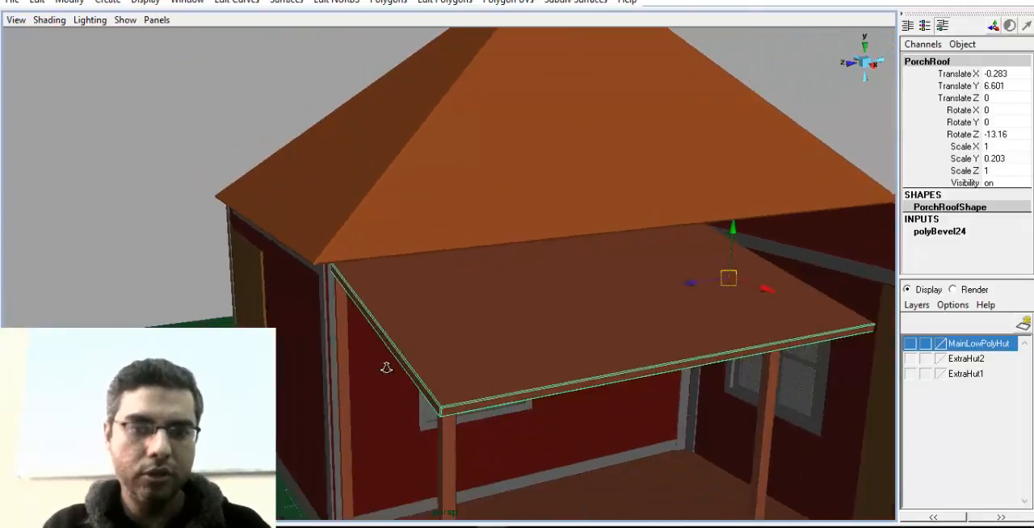
pyautogui.keyDown('alt'); pyautogui.moveTo(388, 367); pyautogui.dragTo(412, 320); pyautogui.keyUp('alt')
pyautogui.keyDown('alt'); pyautogui.moveTo(441, 323); pyautogui.dragTo(461, 359, button='middle'); pyautogui.keyUp('alt')
pyautogui.keyDown('alt'); pyautogui.moveTo(427, 426); pyautogui.dragTo(404, 356); pyautogui.keyUp('alt')
# Duplicate the grey corner post beside the porch and place the copy beside the tan door at Translate Z 1.292
pyautogui.click(539, 306)
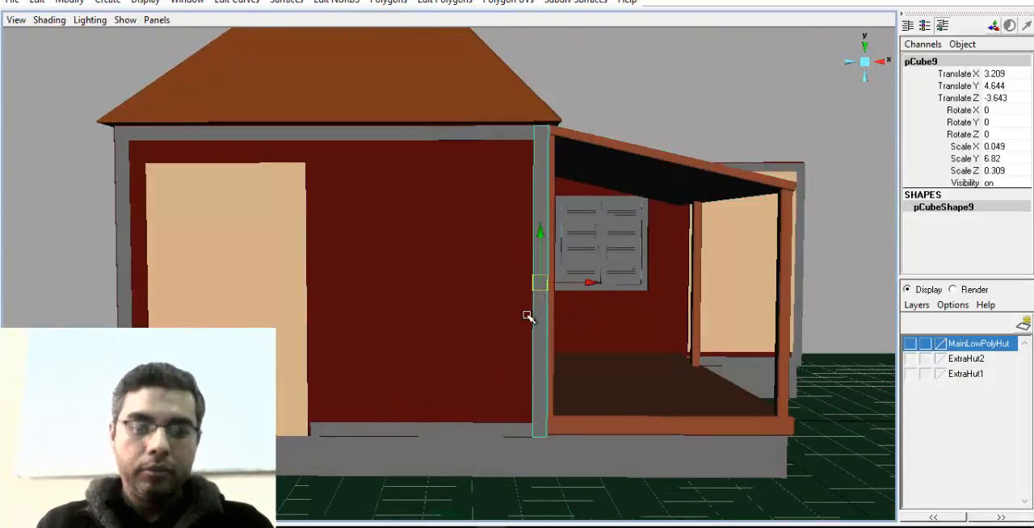
pyautogui.keyDown('alt'); pyautogui.moveTo(526, 316); pyautogui.dragTo(526, 323); pyautogui.keyUp('alt')
pyautogui.moveTo(576, 298); pyautogui.dragTo(327, 406)
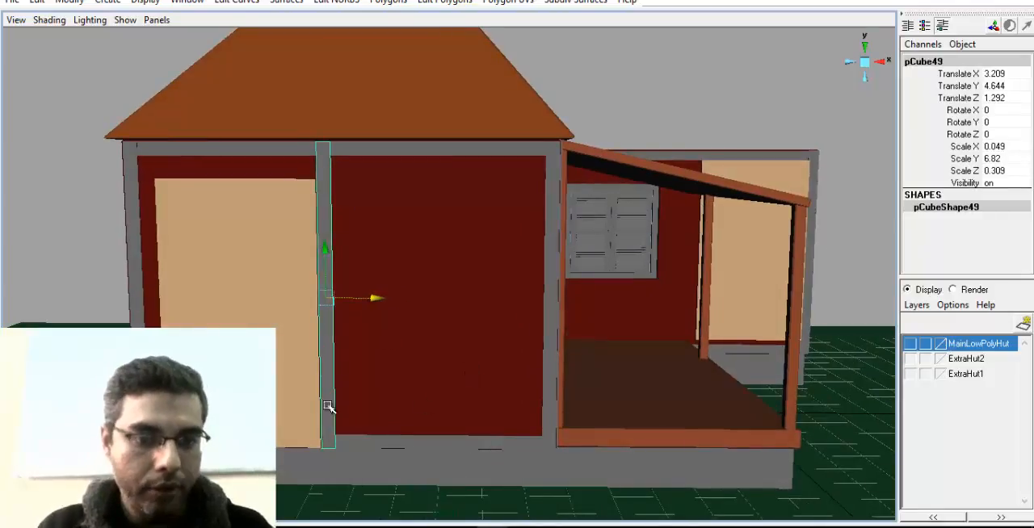
# Duplicate the post beside the door, move the copy over the red wall panel at Translate Z -0.055, and set Rotate X to -45
pyautogui.keyDown('alt'); pyautogui.moveTo(330, 269); pyautogui.dragTo(424, 283); pyautogui.keyUp('alt')
pyautogui.press('e')
pyautogui.moveTo(428, 240); pyautogui.dragTo(448, 271)
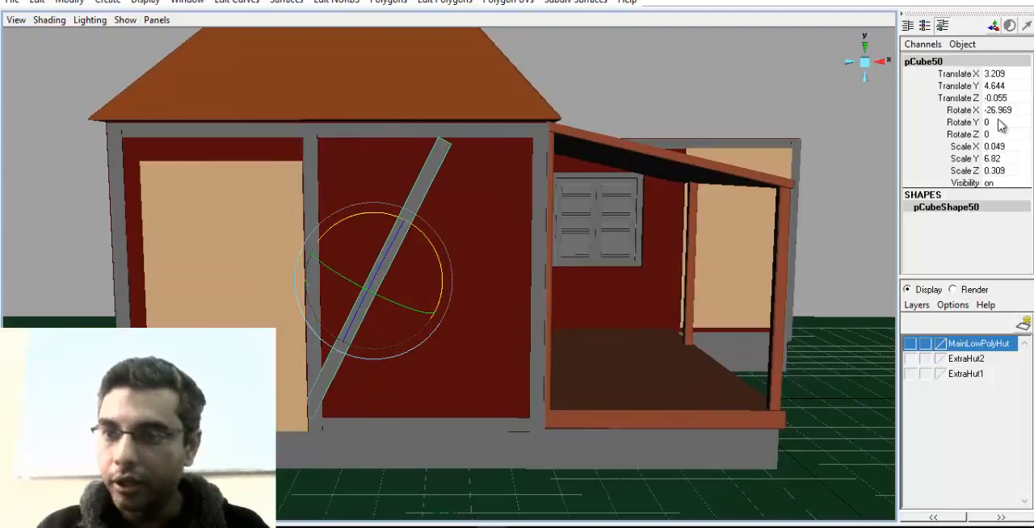
pyautogui.doubleClick(998, 109)
pyautogui.write('-45')
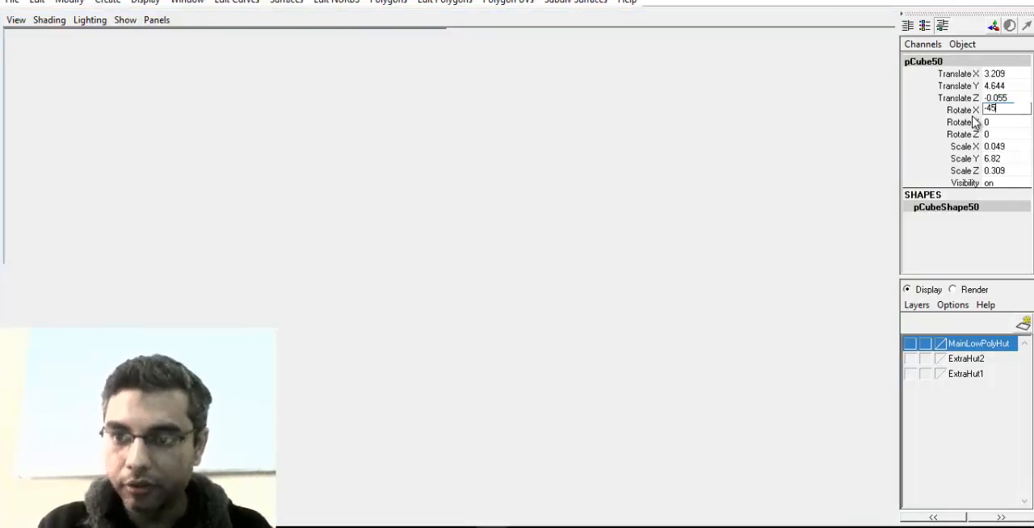
pyautogui.press('Return')
# Center the diagonal brace in the red panel at Translate Z -1.152 and Rotate X -34.112, lengthened to Scale Y 7.789
pyautogui.press('w')
pyautogui.moveTo(521, 293); pyautogui.dragTo(593, 282)
pyautogui.press('e')
pyautogui.keyDown('alt'); pyautogui.moveTo(557, 224); pyautogui.dragTo(495, 203); pyautogui.keyUp('alt')
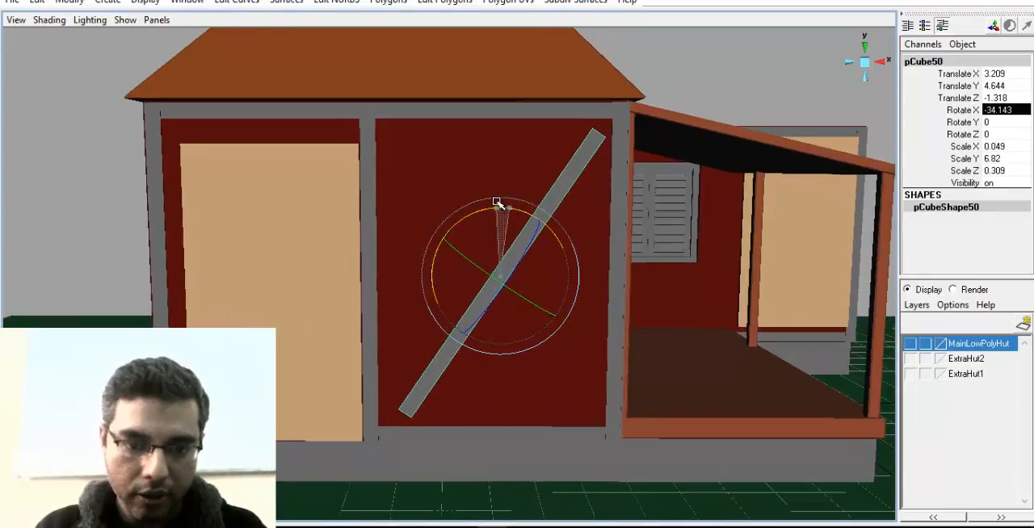
pyautogui.press('w')
pyautogui.moveTo(549, 279); pyautogui.dragTo(501, 276)
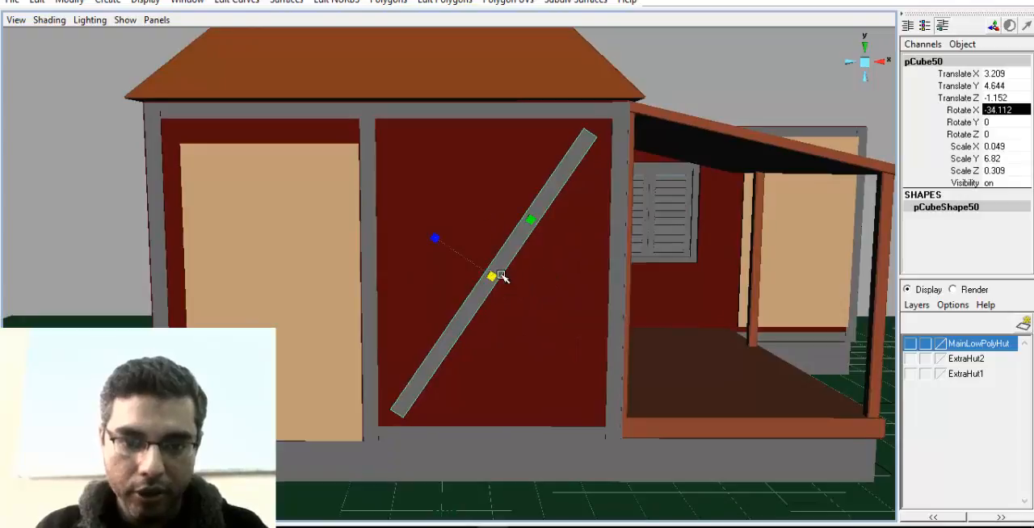
pyautogui.moveTo(526, 222); pyautogui.dragTo(543, 217)
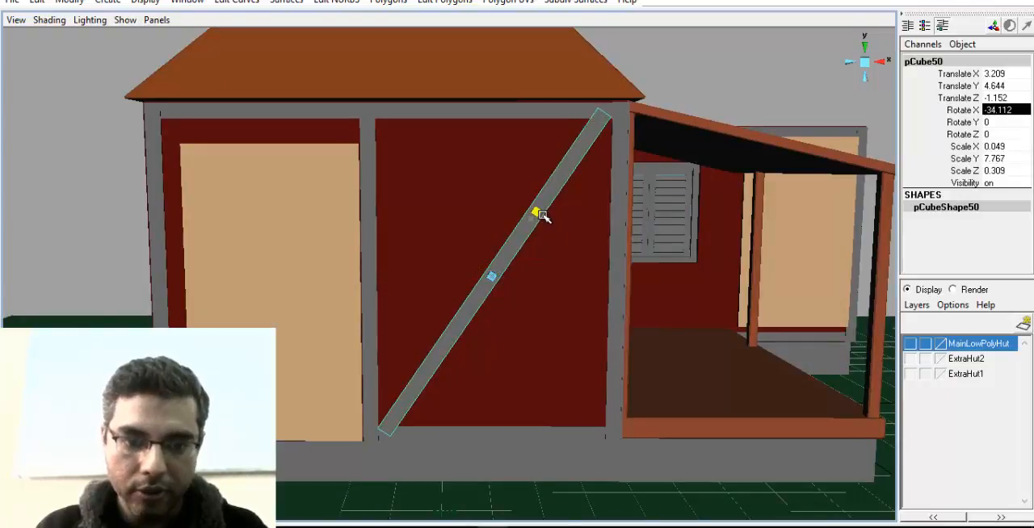
# Align the brace's ends with the panel corners at Translate Z -1.197 and Rotate X -36.79
pyautogui.press('w')
pyautogui.moveTo(549, 283)
pyautogui.mouseDown()
pyautogui.moveTo(538, 272)
pyautogui.moveTo(549, 274)
pyautogui.mouseUp()
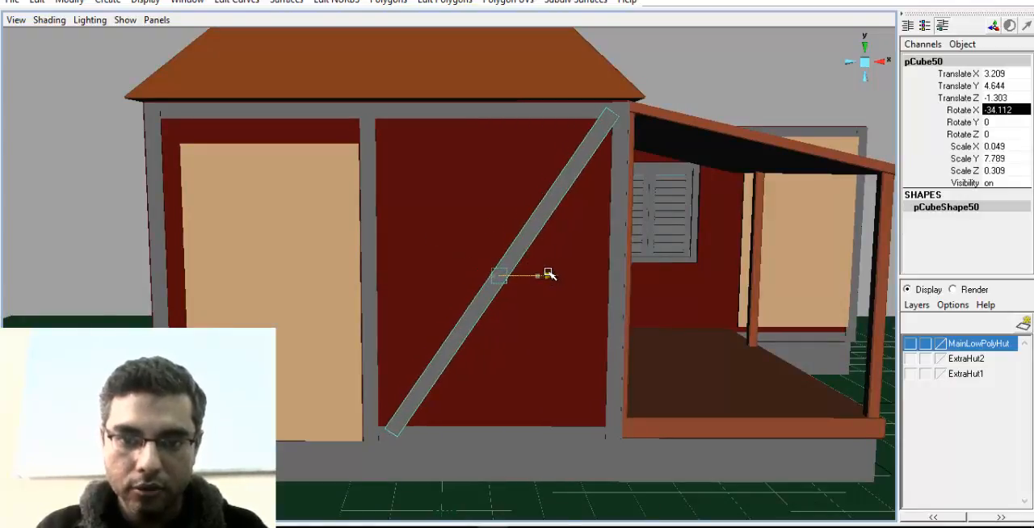
pyautogui.press('e')
pyautogui.moveTo(506, 211); pyautogui.dragTo(506, 210)
pyautogui.press('w')
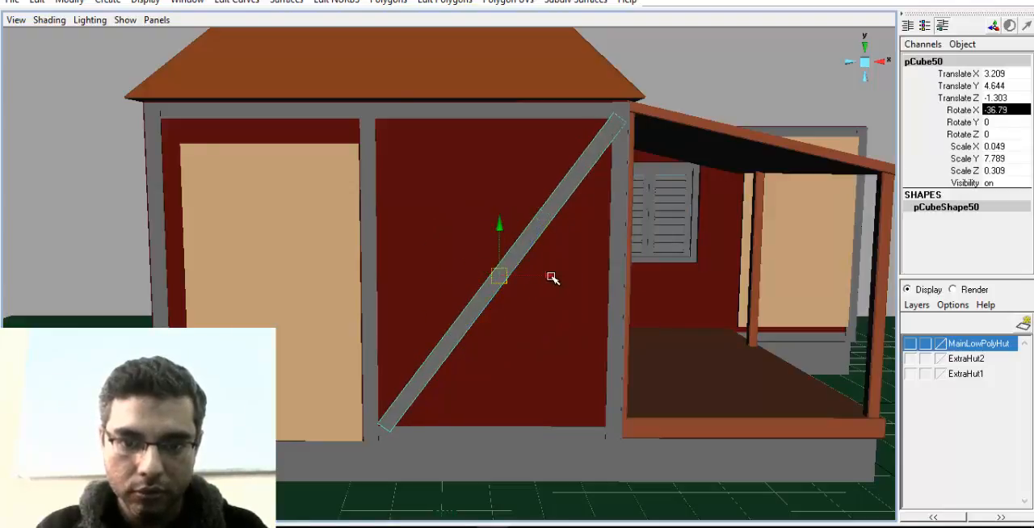
pyautogui.moveTo(552, 279); pyautogui.dragTo(546, 276)
pyautogui.keyDown('alt'); pyautogui.moveTo(532, 321); pyautogui.dragTo(490, 332, button='middle'); pyautogui.keyUp('alt')
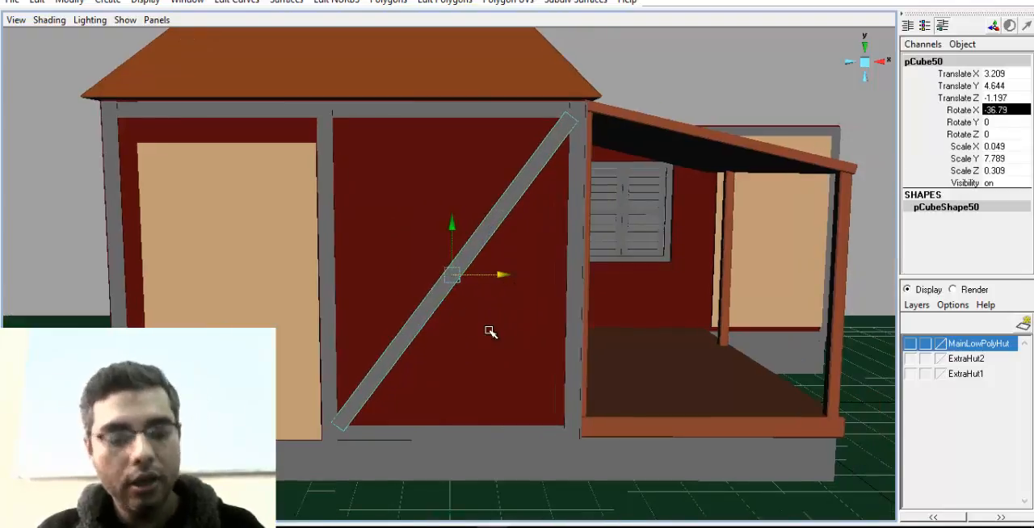
# Duplicate the diagonal brace and set the copy's Rotate X to 36 so the two cross
pyautogui.press('e')
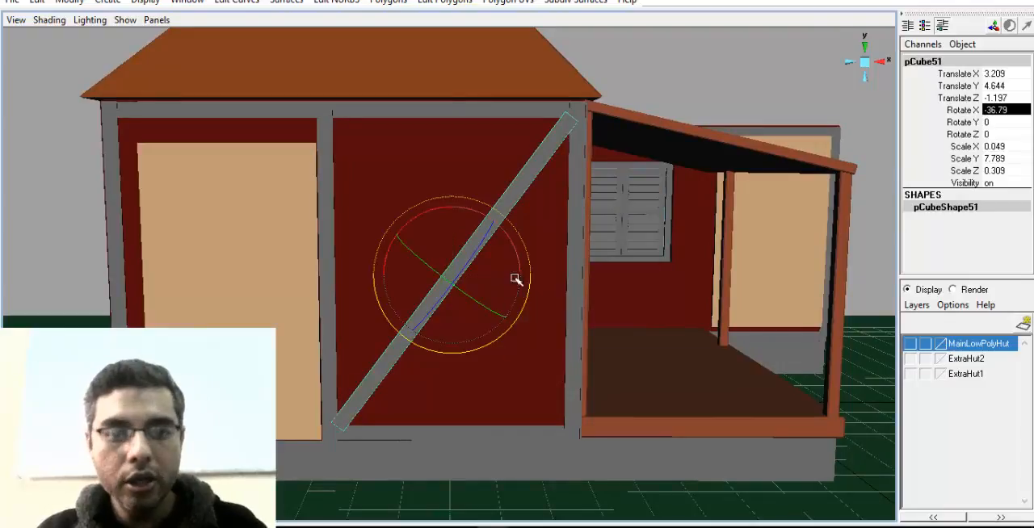
pyautogui.click(1005, 110)
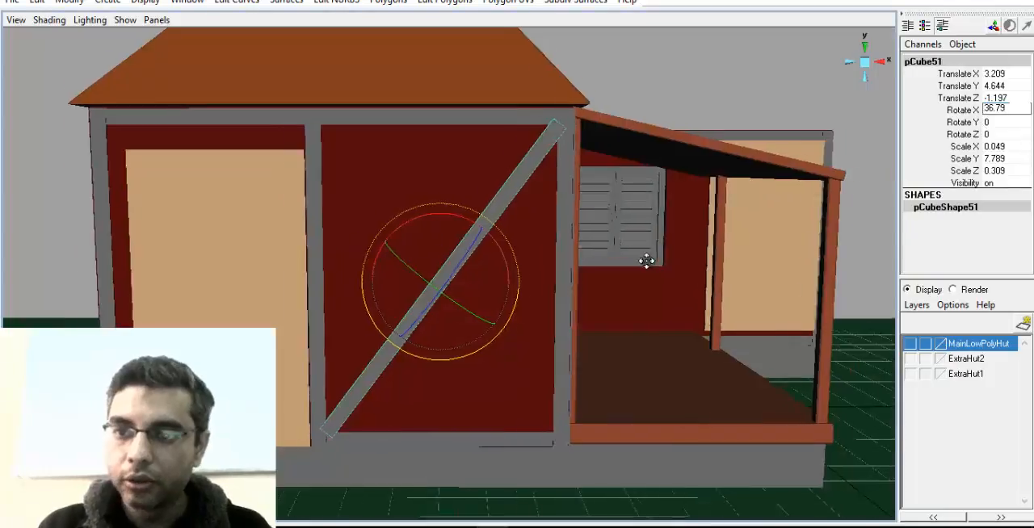
pyautogui.keyDown('alt'); pyautogui.moveTo(646, 261); pyautogui.dragTo(626, 257, button='middle'); pyautogui.keyUp('alt')
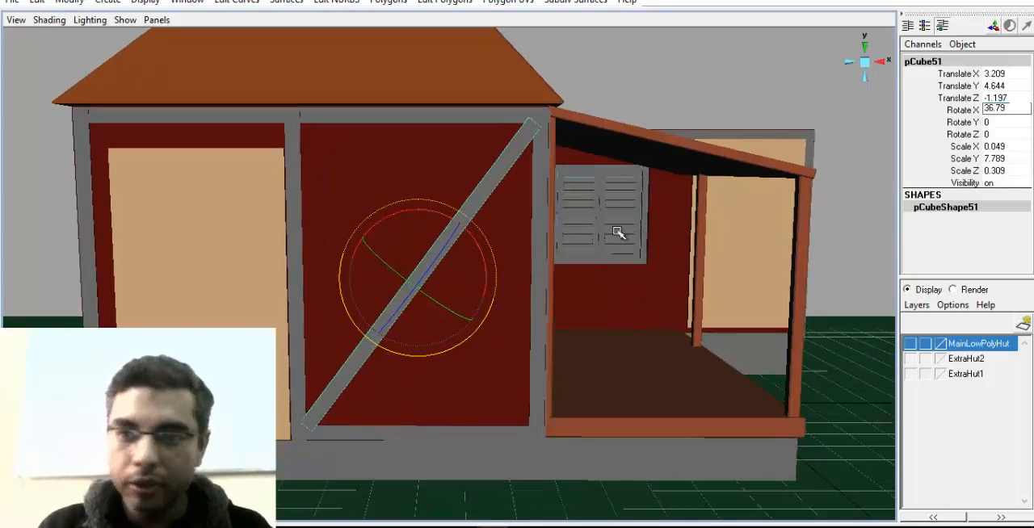
pyautogui.keyDown('alt'); pyautogui.moveTo(618, 233); pyautogui.dragTo(557, 279, button='right'); pyautogui.keyUp('alt')
pyautogui.keyDown('alt'); pyautogui.moveTo(558, 278); pyautogui.dragTo(544, 307, button='middle'); pyautogui.keyUp('alt')
pyautogui.keyDown('alt'); pyautogui.moveTo(712, 301); pyautogui.dragTo(701, 292, button='middle'); pyautogui.keyUp('alt')
pyautogui.moveTo(449, 241); pyautogui.dragTo(374, 210)
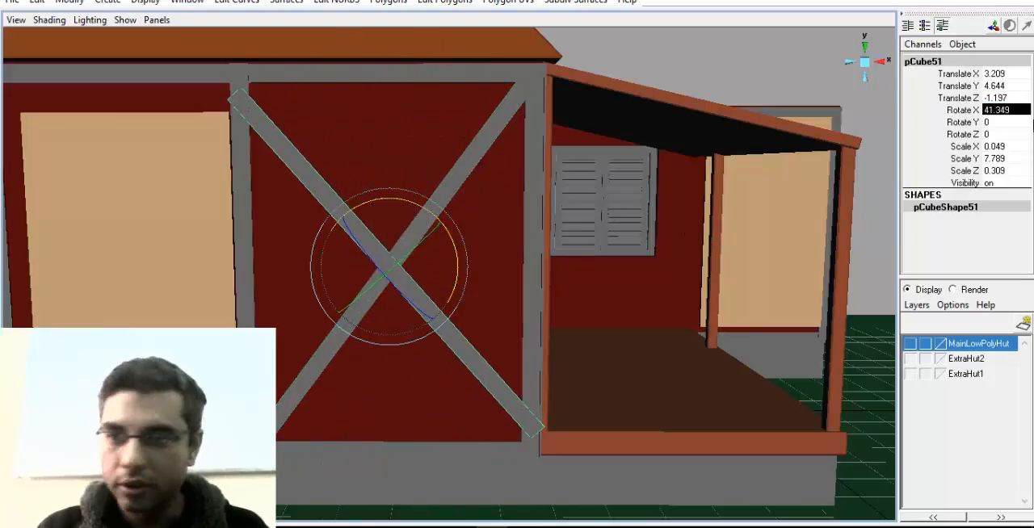
pyautogui.click(1007, 111)
pyautogui.write('36')
pyautogui.press('Return')
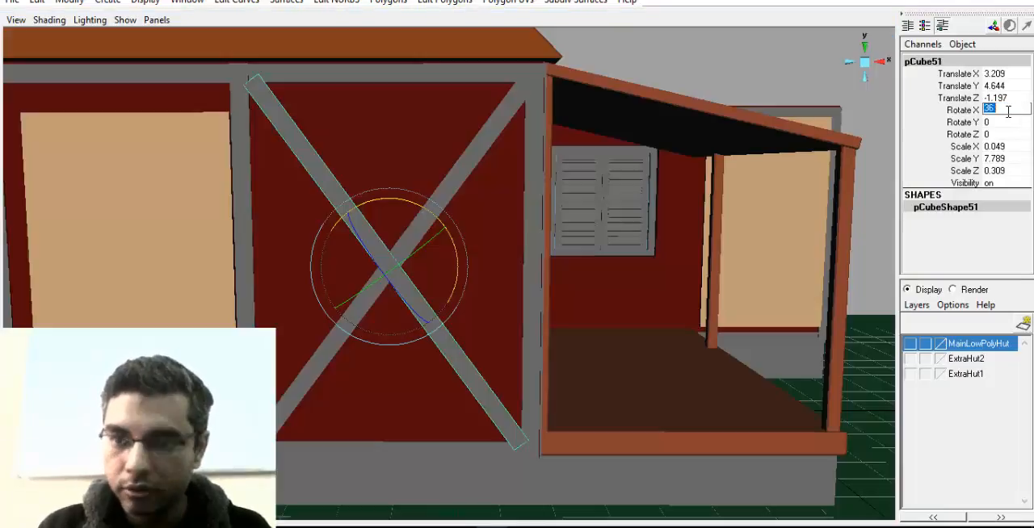
# Shift the second brace along the wall to fit the X into the red panel, and clear the selection
pyautogui.keyDown('alt'); pyautogui.moveTo(340, 232); pyautogui.dragTo(371, 224, button='middle'); pyautogui.keyUp('alt')
pyautogui.press('w')
pyautogui.keyDown('alt'); pyautogui.moveTo(487, 286); pyautogui.dragTo(457, 275, button='right'); pyautogui.keyUp('alt')
pyautogui.keyDown('alt'); pyautogui.moveTo(457, 275); pyautogui.dragTo(516, 260); pyautogui.keyUp('alt')
pyautogui.keyDown('alt'); pyautogui.moveTo(576, 234); pyautogui.dragTo(646, 317); pyautogui.keyUp('alt')
pyautogui.click(67, 139)
# Create a polygon cube in front of the porch base
pyautogui.keyDown('alt'); pyautogui.moveTo(140, 165); pyautogui.dragTo(477, 273); pyautogui.keyUp('alt')
pyautogui.keyDown('alt'); pyautogui.moveTo(474, 320); pyautogui.dragTo(503, 361); pyautogui.keyUp('alt')
pyautogui.click(431, 348)
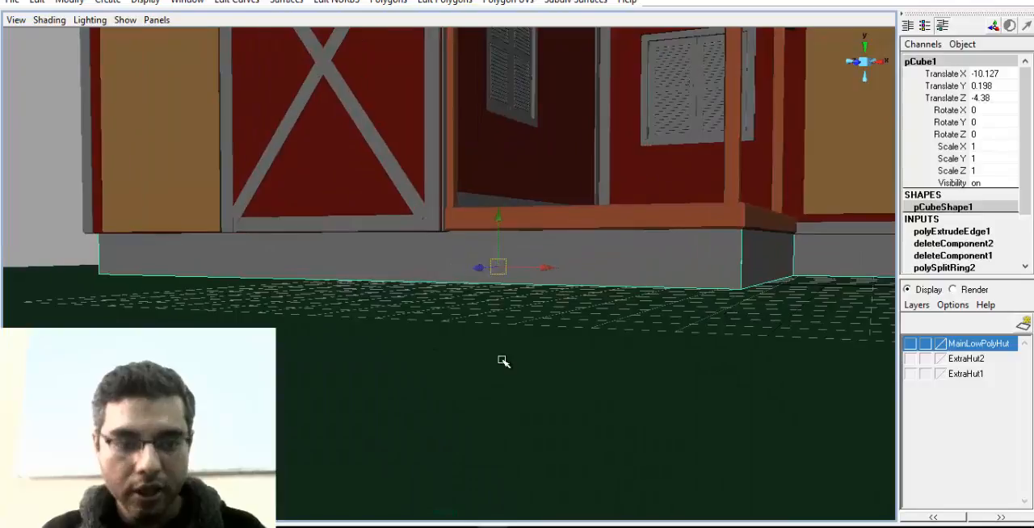
pyautogui.click(122, 5)
pyautogui.moveTo(162, 37)
pyautogui.click(274, 59)
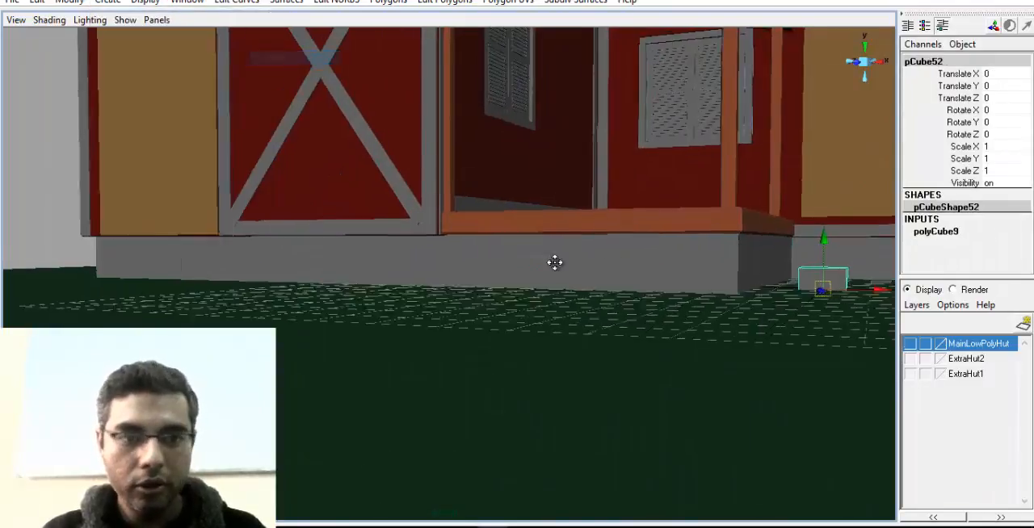
pyautogui.keyDown('alt'); pyautogui.moveTo(554, 262); pyautogui.dragTo(482, 328, button='middle'); pyautogui.keyUp('alt')
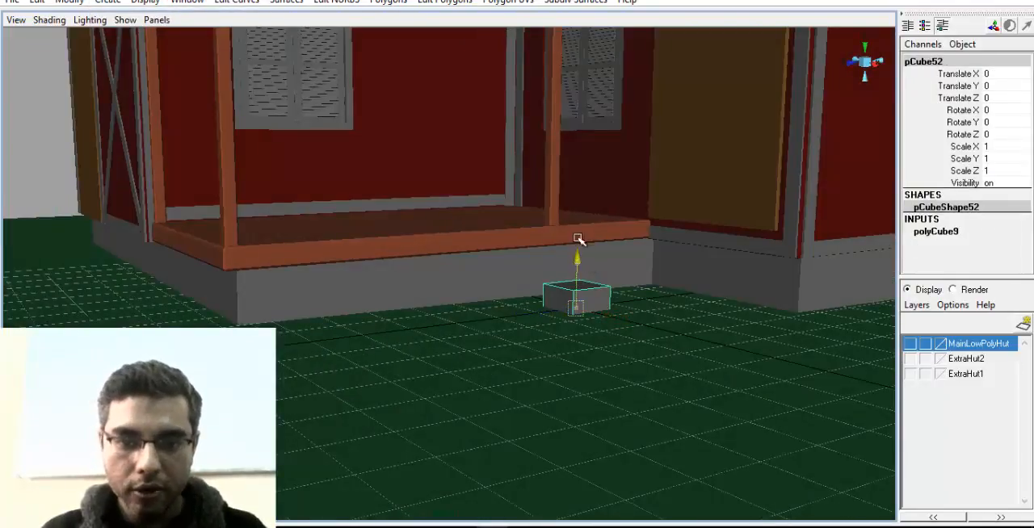
# Raise the cube to Translate Y 0.861 against the porch base and flatten it to Scale X 0.135 and Y 0.713
pyautogui.moveTo(579, 241); pyautogui.dragTo(578, 201)
pyautogui.keyDown('alt'); pyautogui.moveTo(590, 311); pyautogui.dragTo(672, 326); pyautogui.keyUp('alt')
pyautogui.moveTo(719, 261); pyautogui.dragTo(664, 256)
pyautogui.keyDown('alt'); pyautogui.moveTo(666, 270); pyautogui.dragTo(597, 264); pyautogui.keyUp('alt')
pyautogui.press('f')
pyautogui.keyDown('alt'); pyautogui.moveTo(478, 298); pyautogui.dragTo(473, 272); pyautogui.keyUp('alt')
pyautogui.keyDown('alt'); pyautogui.moveTo(549, 312); pyautogui.dragTo(456, 226); pyautogui.keyUp('alt')
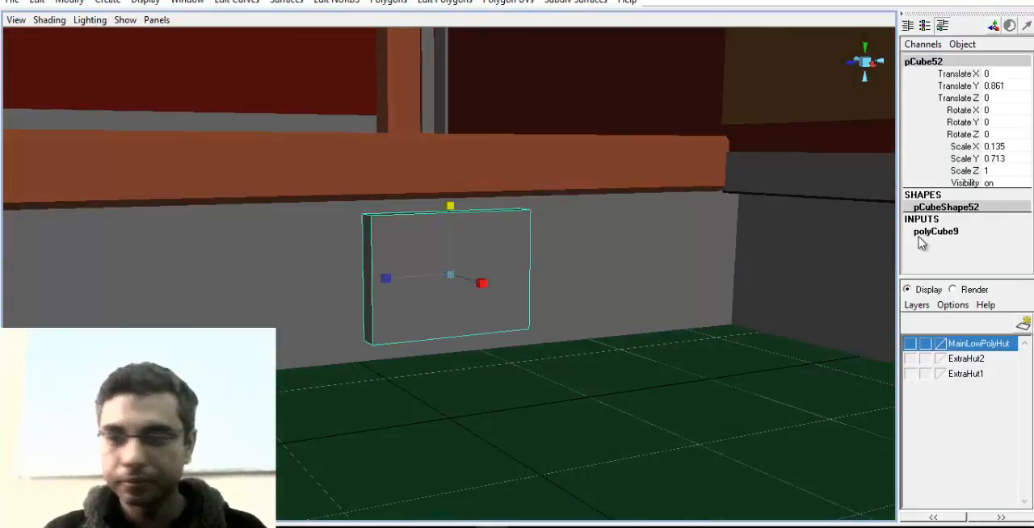
# Set the block's subdivisions to 2 in width, 3 in height and 3 in depth
pyautogui.click(961, 233)
pyautogui.scroll(-3, 949, 266)
pyautogui.click(941, 217)
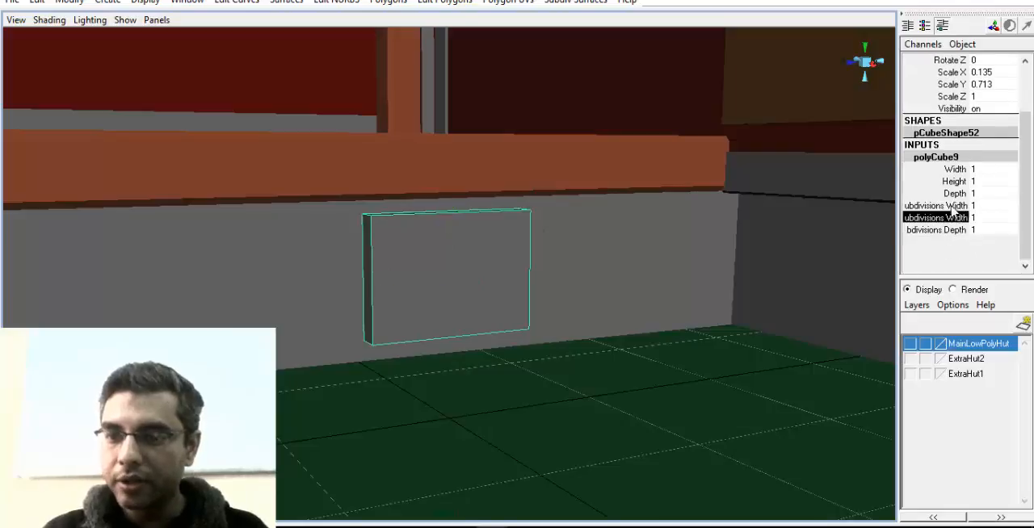
pyautogui.click(941, 205)
pyautogui.moveTo(572, 289); pyautogui.dragTo(657, 304, button='middle')
pyautogui.click(936, 231)
pyautogui.click(952, 243)
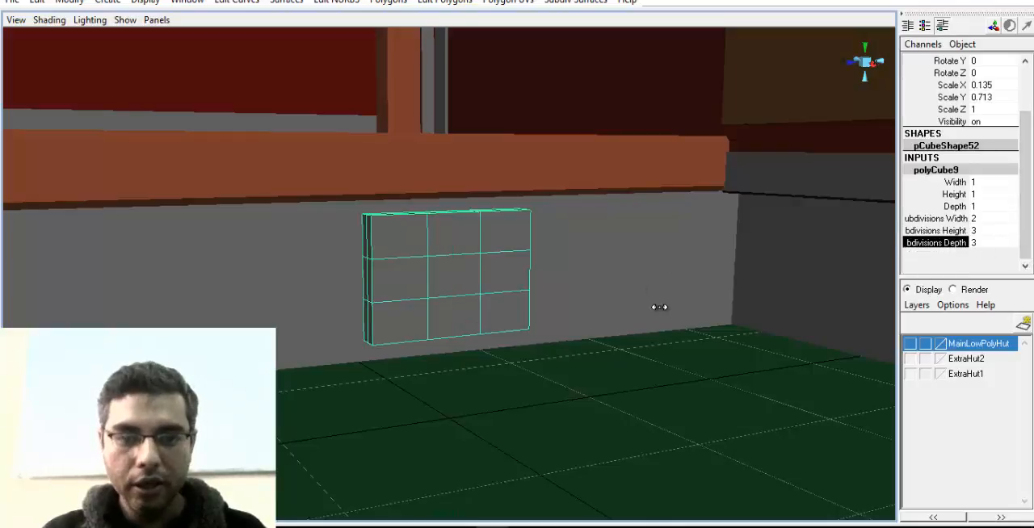
# Try to smooth the subdivided block in front of the porch base, and undo the smoothing
pyautogui.keyDown('alt'); pyautogui.moveTo(512, 353); pyautogui.dragTo(478, 321); pyautogui.keyUp('alt')
pyautogui.click(273, 5)
pyautogui.moveTo(340, 3)
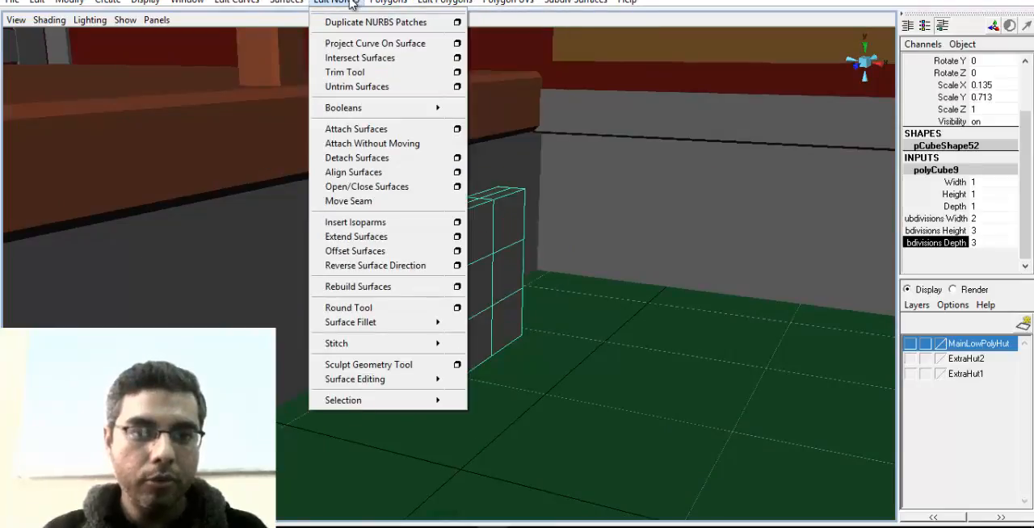
pyautogui.moveTo(376, 4)
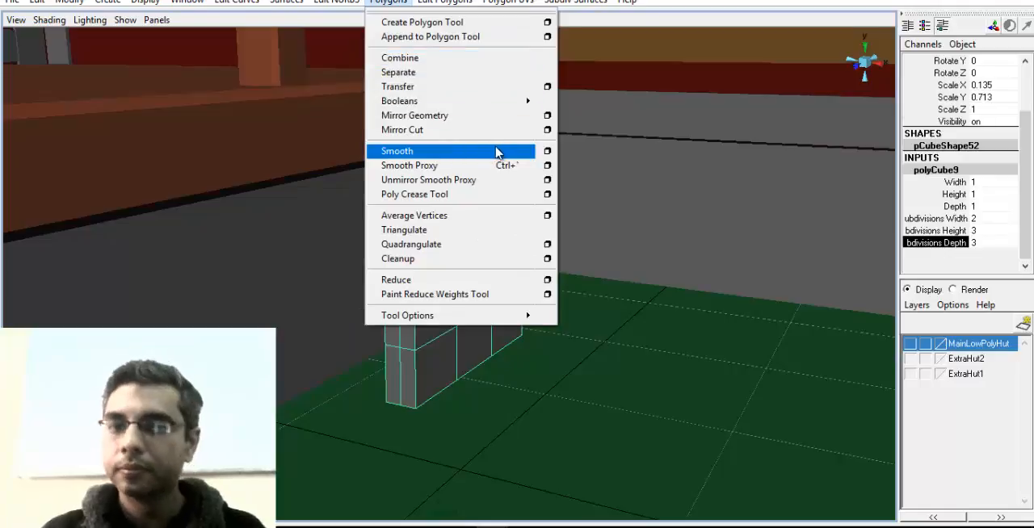
pyautogui.click(464, 158)
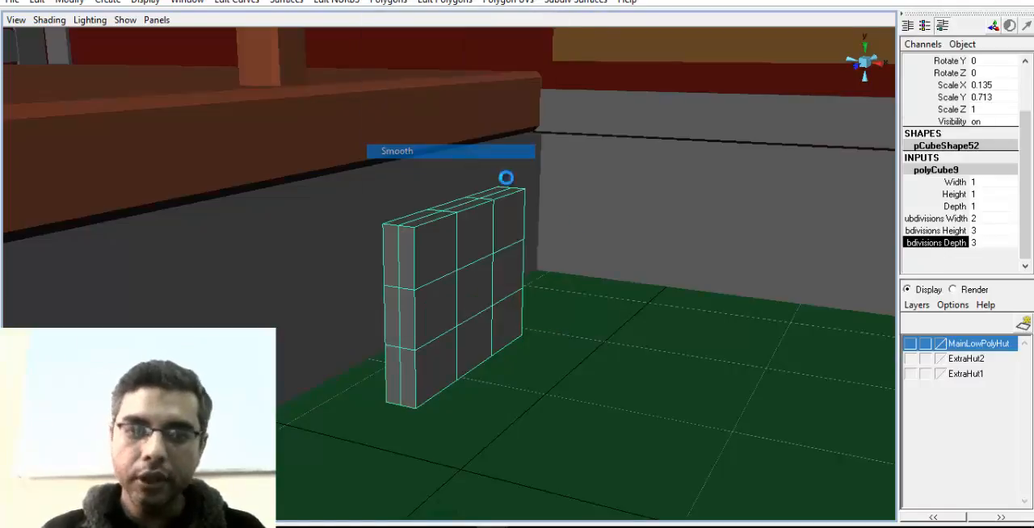
pyautogui.keyDown('alt'); pyautogui.moveTo(548, 323); pyautogui.dragTo(462, 320); pyautogui.keyUp('alt')
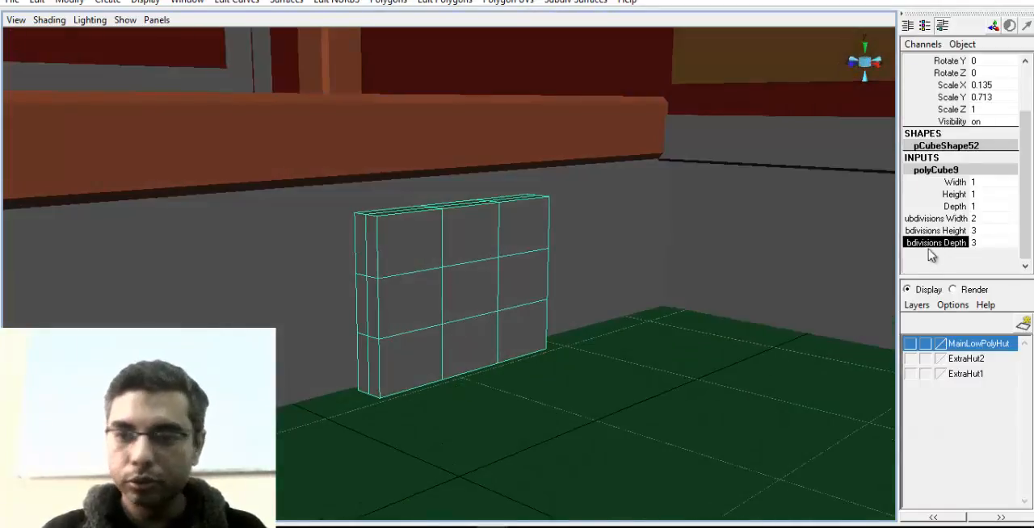
pyautogui.click(516, 279)
pyautogui.keyDown('alt'); pyautogui.moveTo(517, 279); pyautogui.dragTo(502, 287); pyautogui.keyUp('alt')
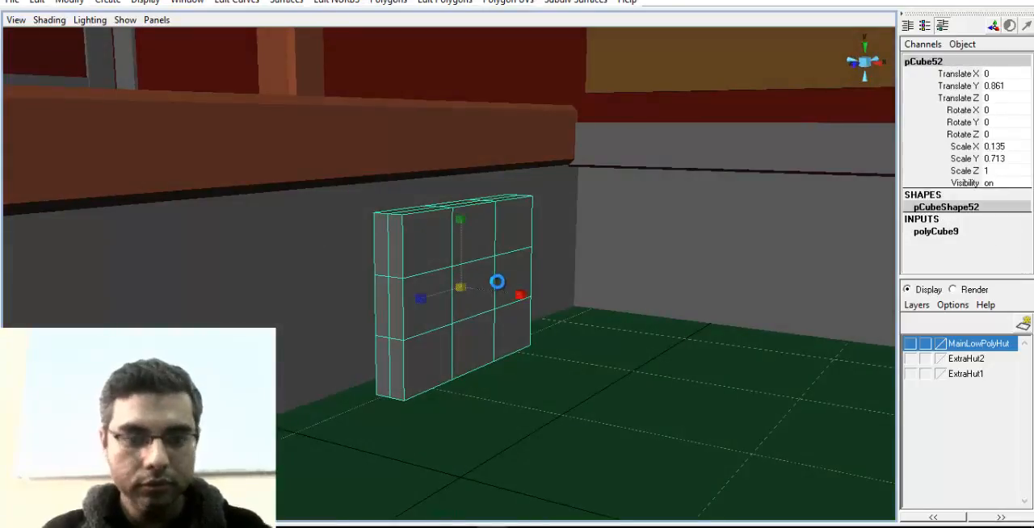
pyautogui.press('q')
pyautogui.click(391, 4)
pyautogui.click(473, 153)
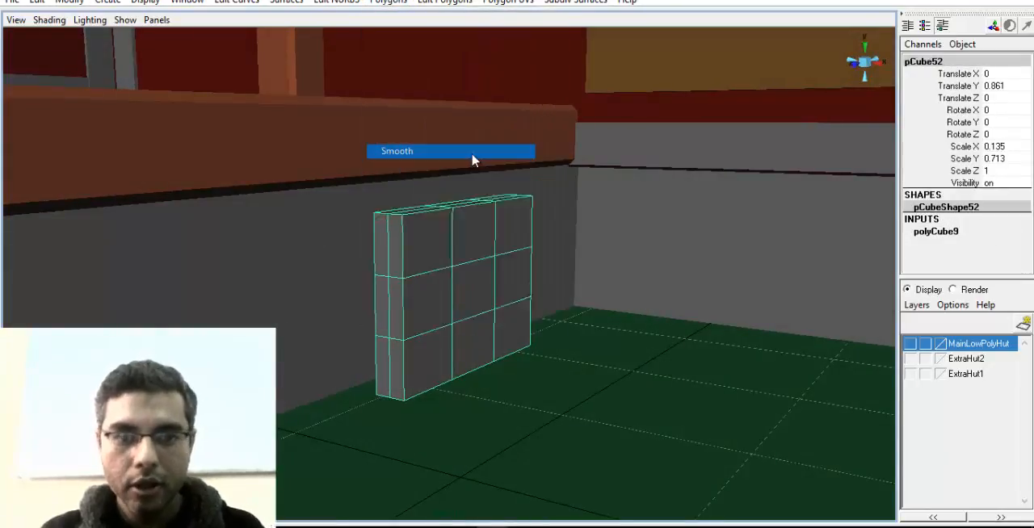
pyautogui.moveTo(436, 348)
pyautogui.keyDown('alt'); pyautogui.mouseDown()
pyautogui.moveTo(341, 334)
pyautogui.moveTo(443, 363)
pyautogui.moveTo(430, 345)
pyautogui.moveTo(439, 353)
pyautogui.mouseUp(); pyautogui.keyUp('alt')
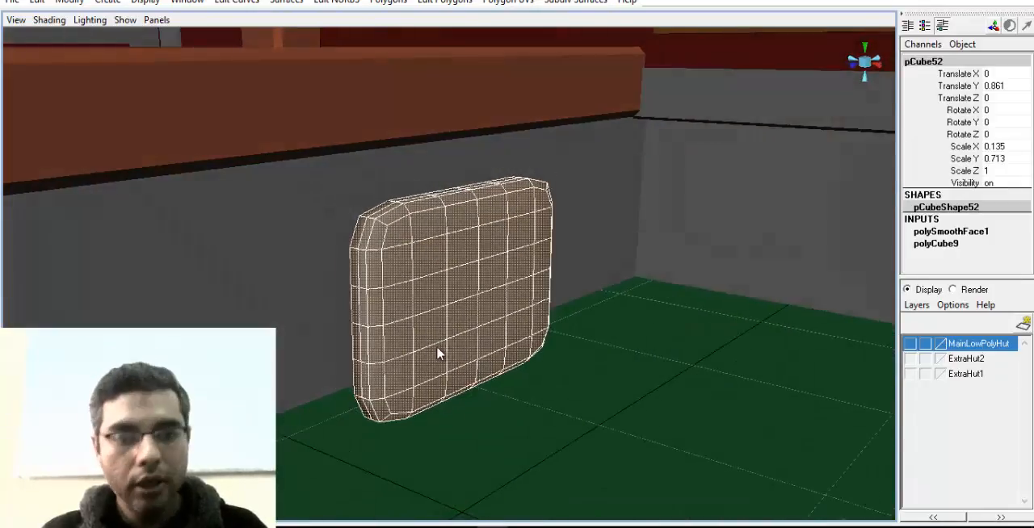
pyautogui.hotkey('ctrl', 'z')
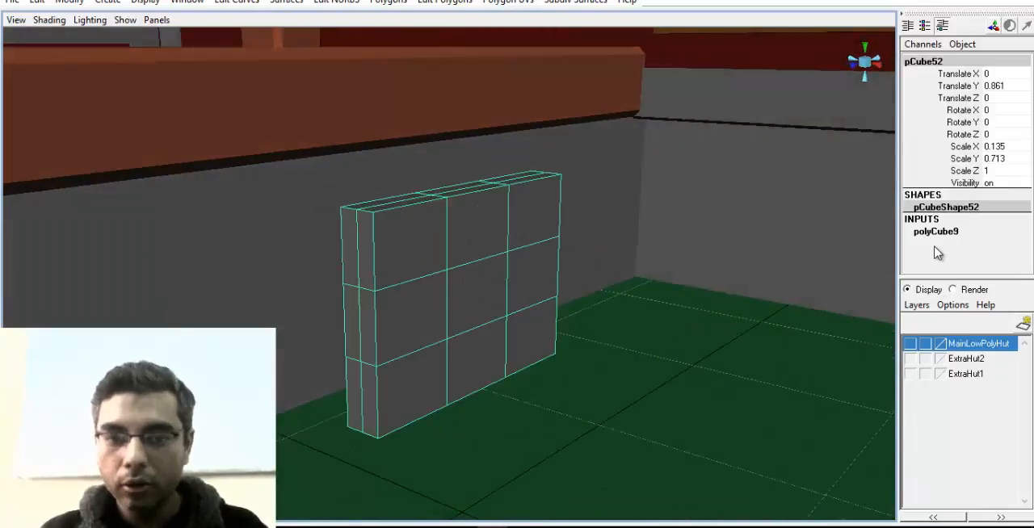
# Set the block's subdivisions to 1 in width, 2 in height and 2 in depth
pyautogui.click(936, 231)
pyautogui.scroll(-2, 969, 243)
pyautogui.doubleClick(973, 255)
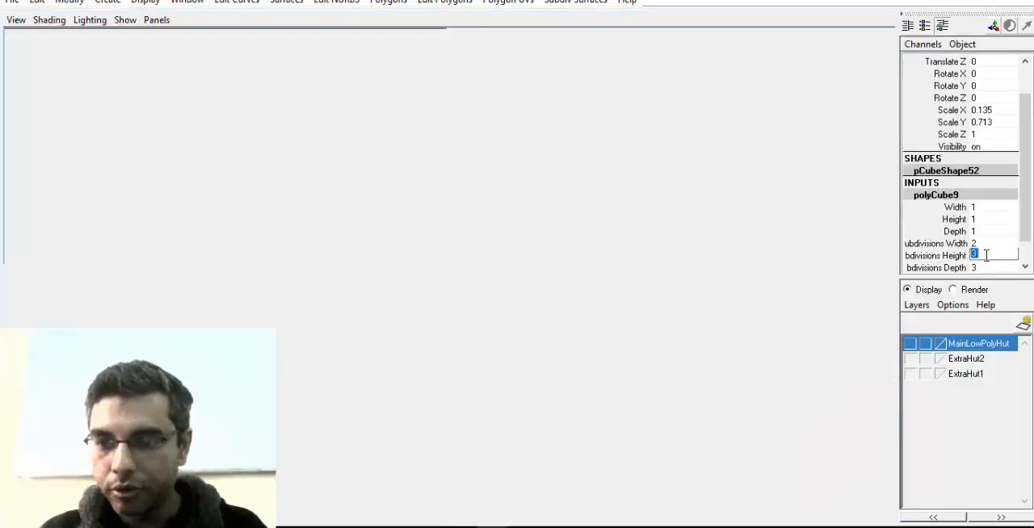
pyautogui.click(986, 269)
pyautogui.write('2')
pyautogui.press('Return')
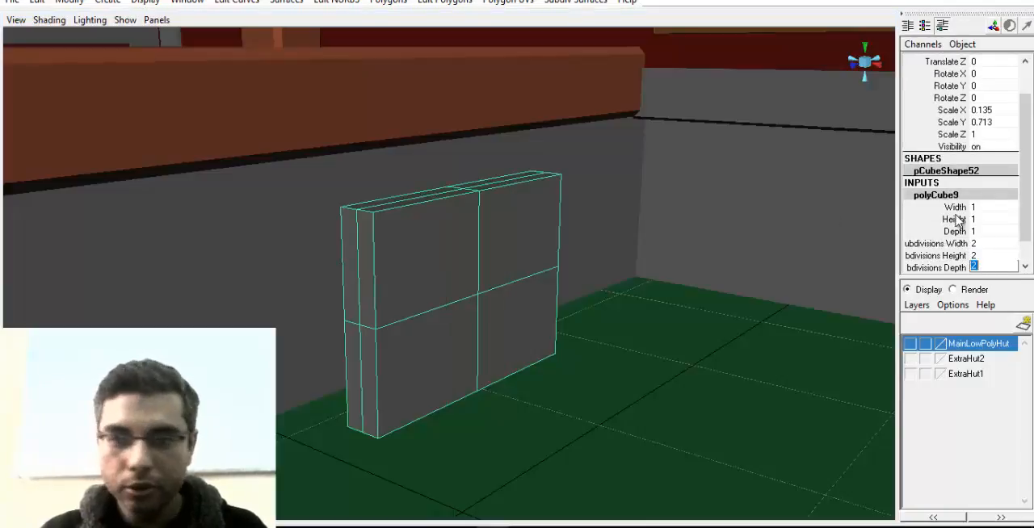
pyautogui.doubleClick(974, 243)
pyautogui.write('1')
pyautogui.press('Return')
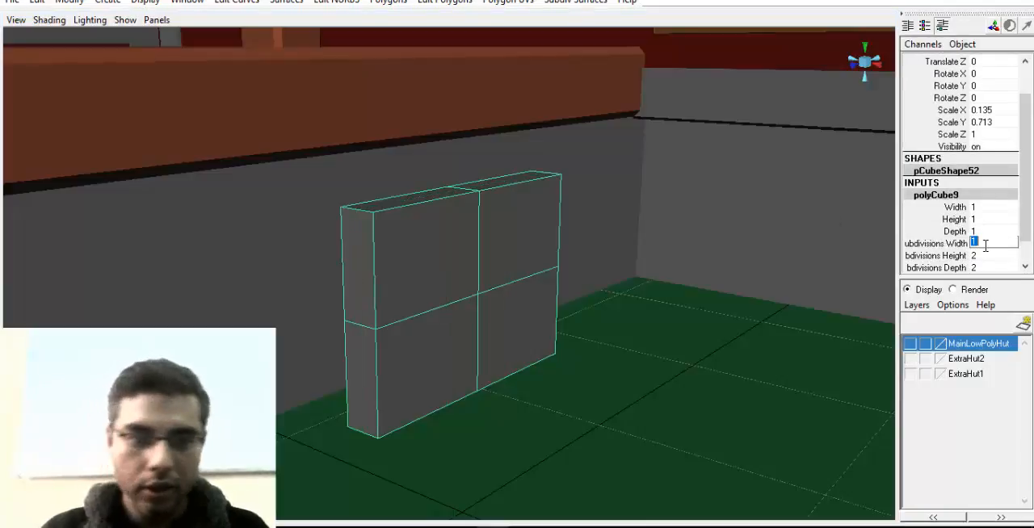
pyautogui.keyDown('alt'); pyautogui.moveTo(591, 265); pyautogui.dragTo(491, 301); pyautogui.keyUp('alt')
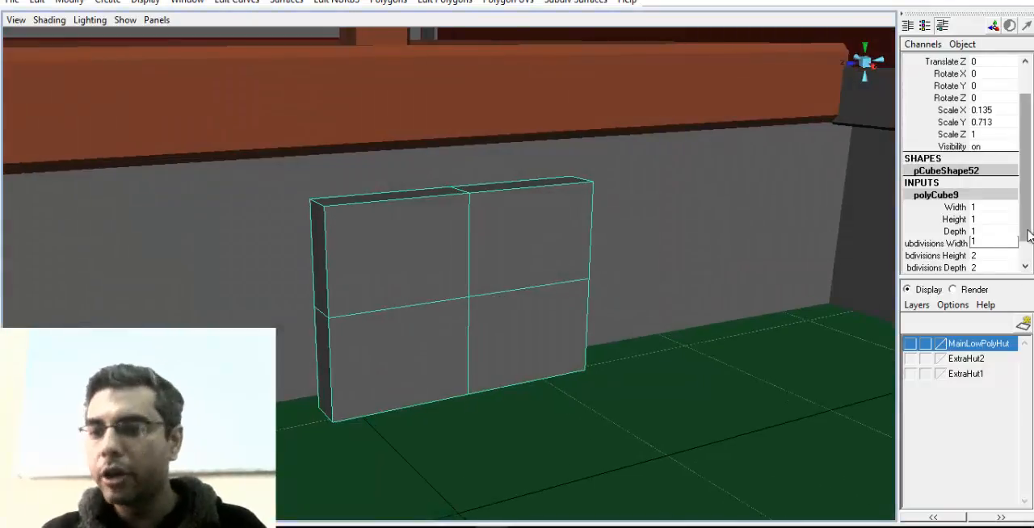
pyautogui.scroll(-1, 977, 273)
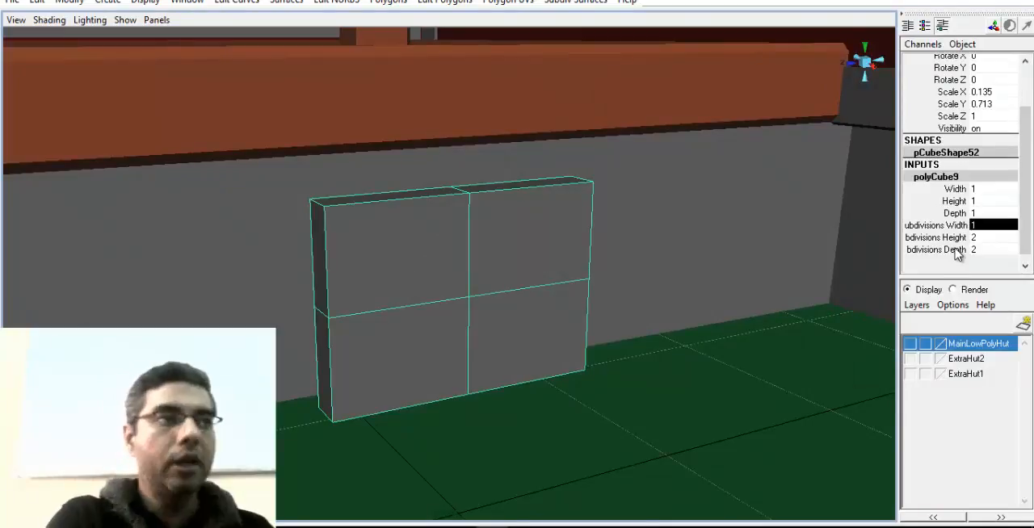
# Apply Smooth to the re-subdivided block to round it into a stone
pyautogui.click(388, 2)
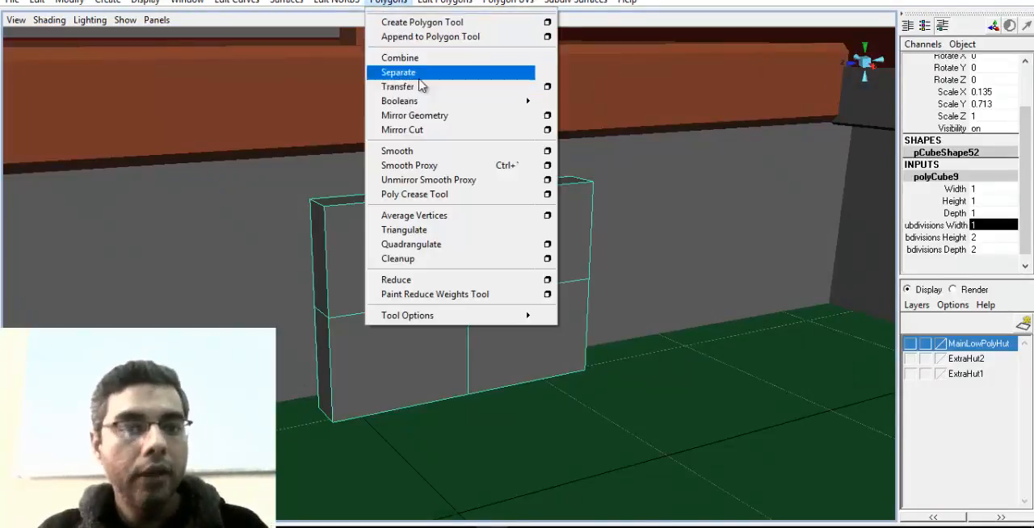
pyautogui.click(404, 152)
pyautogui.keyDown('alt'); pyautogui.moveTo(539, 345); pyautogui.dragTo(545, 347); pyautogui.keyUp('alt')
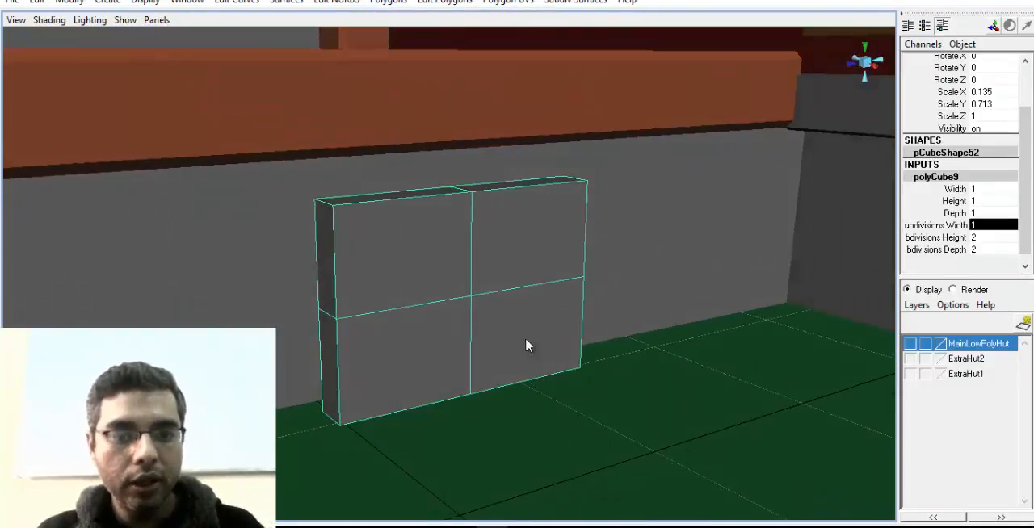
pyautogui.keyDown('alt'); pyautogui.moveTo(564, 316); pyautogui.dragTo(489, 308); pyautogui.keyUp('alt')
pyautogui.click(508, 273)
pyautogui.keyDown('alt'); pyautogui.moveTo(464, 279); pyautogui.dragTo(496, 283); pyautogui.keyUp('alt')
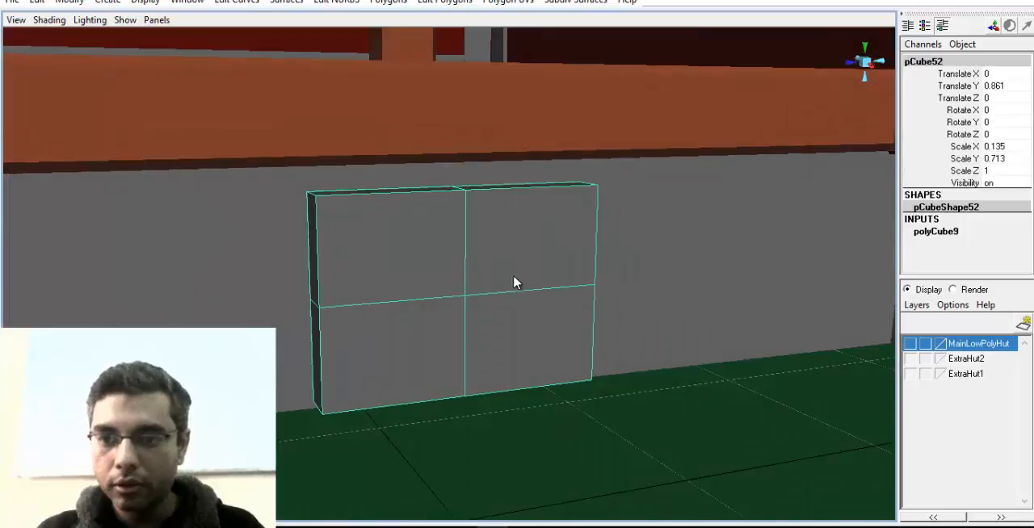
pyautogui.click(389, 2)
pyautogui.click(445, 153)
pyautogui.keyDown('alt'); pyautogui.moveTo(446, 218); pyautogui.dragTo(521, 314); pyautogui.keyUp('alt')
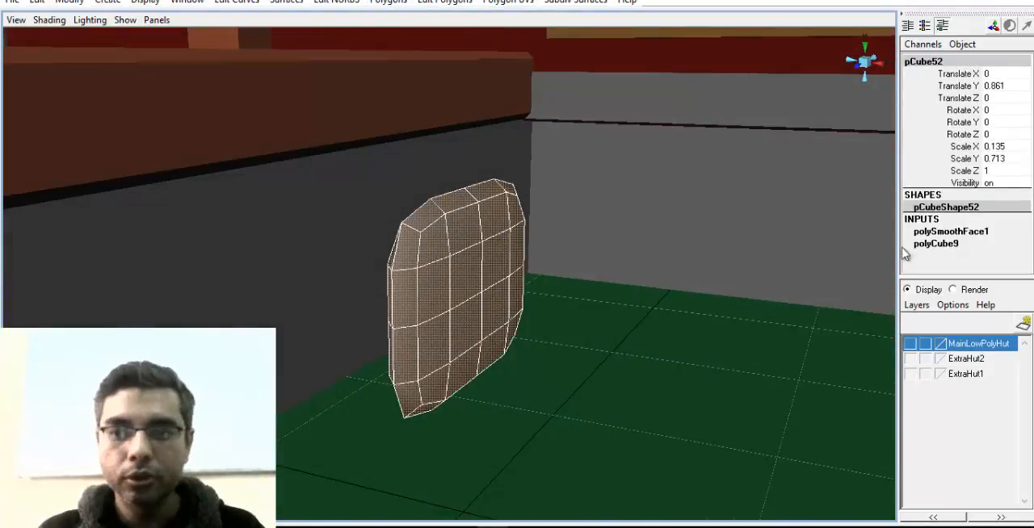
# Set the block's smoothing to 2 divisions
pyautogui.click(952, 232)
pyautogui.scroll(-3, 977, 214)
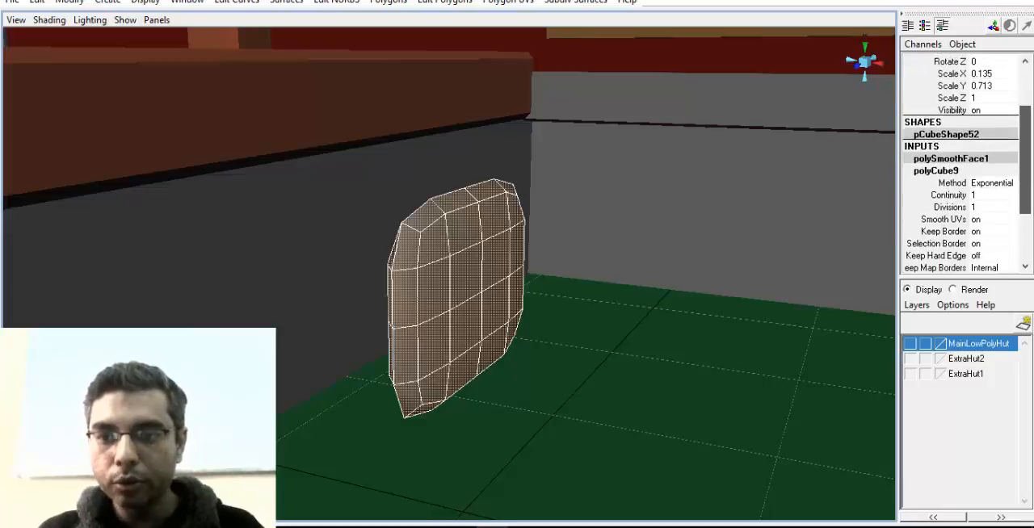
pyautogui.click(998, 200)
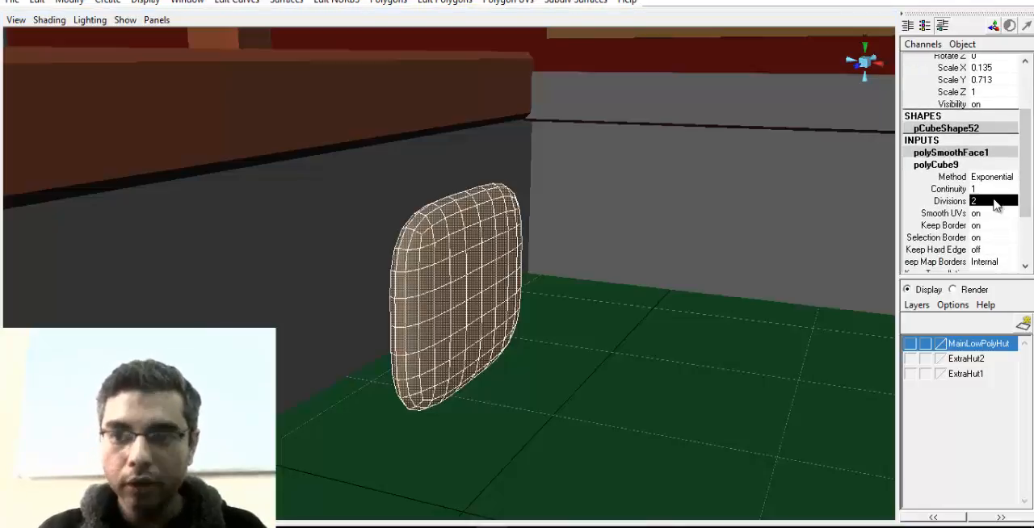
pyautogui.keyDown('alt'); pyautogui.moveTo(447, 275); pyautogui.dragTo(501, 297); pyautogui.keyUp('alt')
# Move the smoothed stone back against the porch base wall at Translate X -0.934
pyautogui.click(521, 295)
pyautogui.moveTo(521, 296); pyautogui.dragTo(542, 267, button='right')
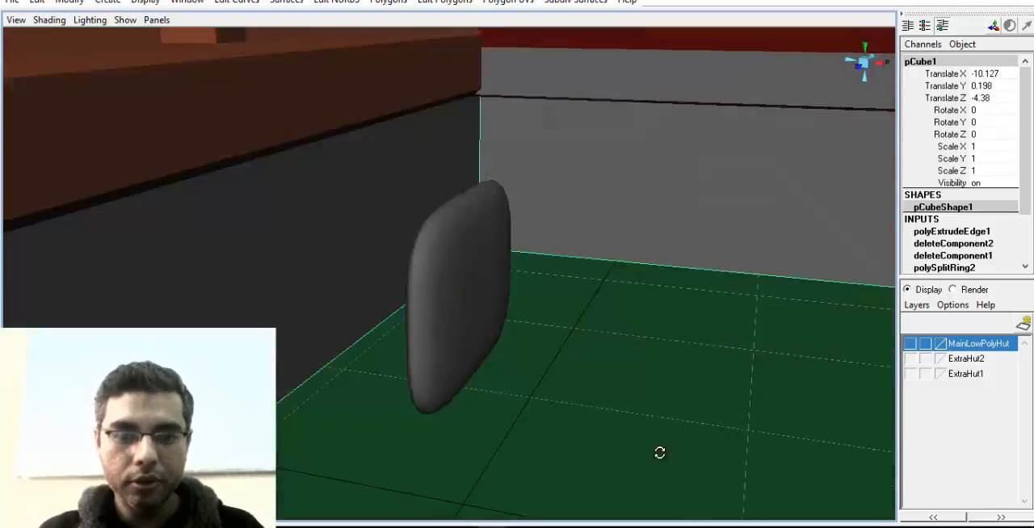
pyautogui.keyDown('alt'); pyautogui.moveTo(660, 452); pyautogui.dragTo(644, 452); pyautogui.keyUp('alt')
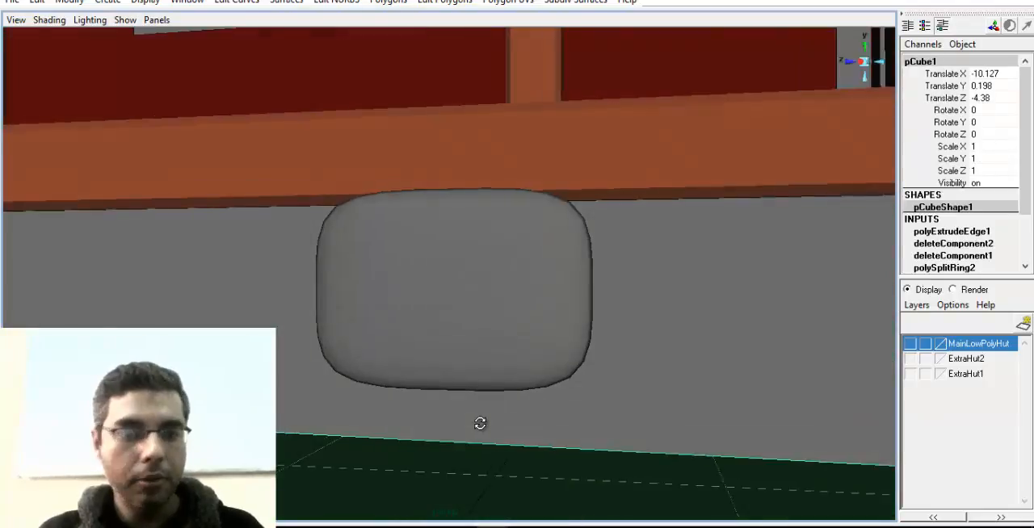
pyautogui.keyDown('alt'); pyautogui.moveTo(482, 424); pyautogui.dragTo(525, 355); pyautogui.keyUp('alt')
pyautogui.click(484, 362)
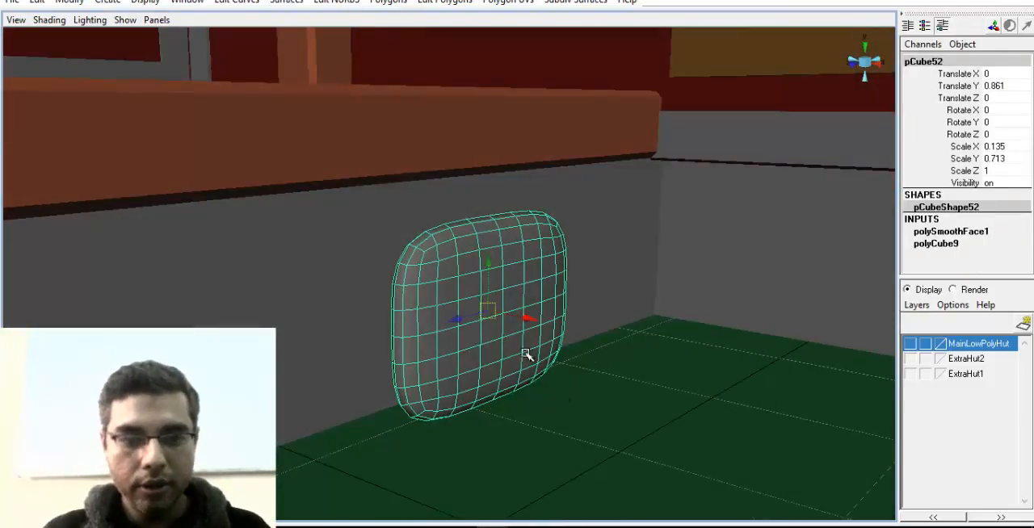
pyautogui.moveTo(527, 321); pyautogui.dragTo(303, 326)
# Switch the stone to vertex editing and lower the vertices of its upper right corner slightly
pyautogui.rightClick(511, 263)
pyautogui.keyDown('alt'); pyautogui.moveTo(491, 282); pyautogui.dragTo(409, 286); pyautogui.keyUp('alt')
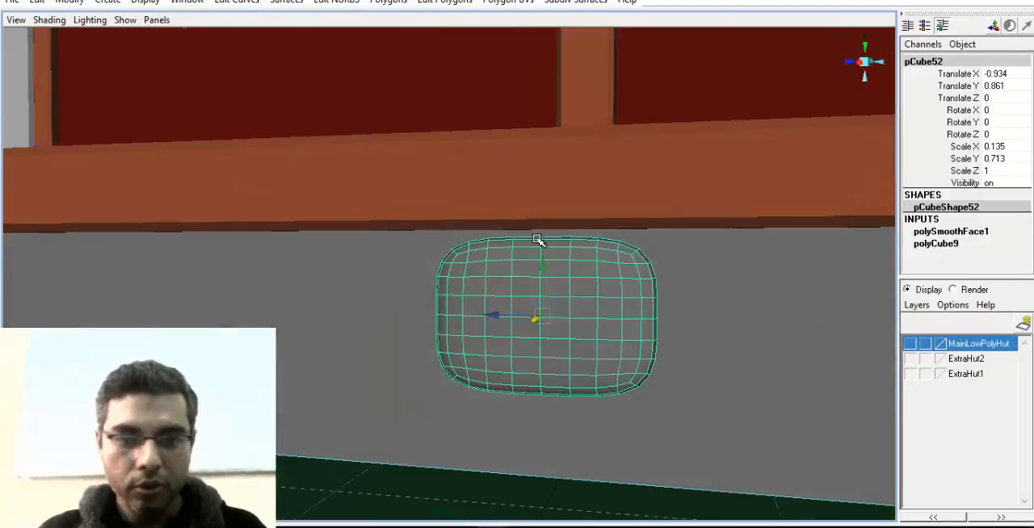
pyautogui.keyDown('alt'); pyautogui.moveTo(615, 265); pyautogui.dragTo(537, 308); pyautogui.keyUp('alt')
pyautogui.moveTo(547, 300); pyautogui.dragTo(498, 300, button='right')
pyautogui.keyDown('alt'); pyautogui.moveTo(498, 300); pyautogui.dragTo(479, 256); pyautogui.keyUp('alt')
pyautogui.moveTo(560, 296); pyautogui.dragTo(562, 297)
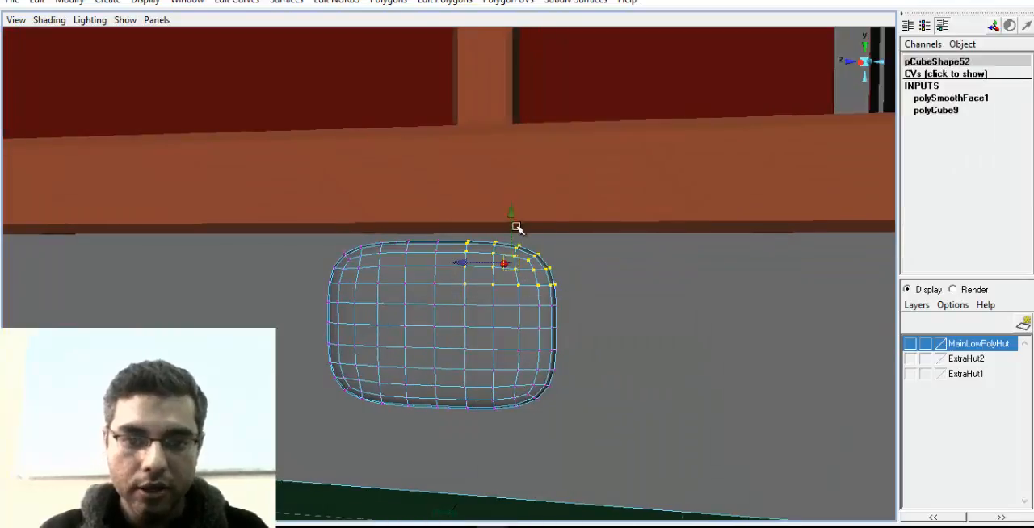
pyautogui.moveTo(512, 214); pyautogui.dragTo(512, 228)
# Pull the lower vertices on both side edges of the stone inward to dent its outline
pyautogui.moveTo(536, 365); pyautogui.dragTo(561, 354)
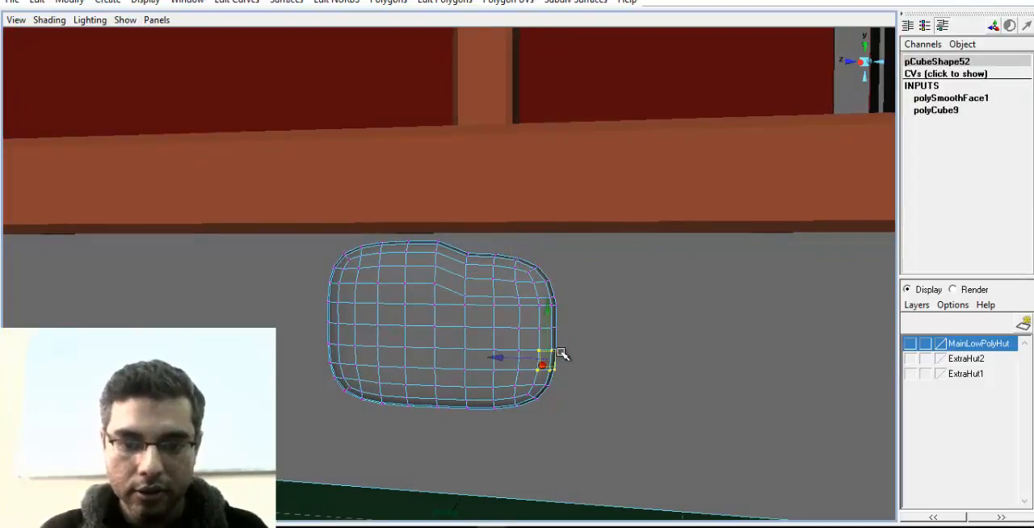
pyautogui.moveTo(497, 359); pyautogui.dragTo(484, 359)
pyautogui.moveTo(364, 365); pyautogui.dragTo(366, 366)
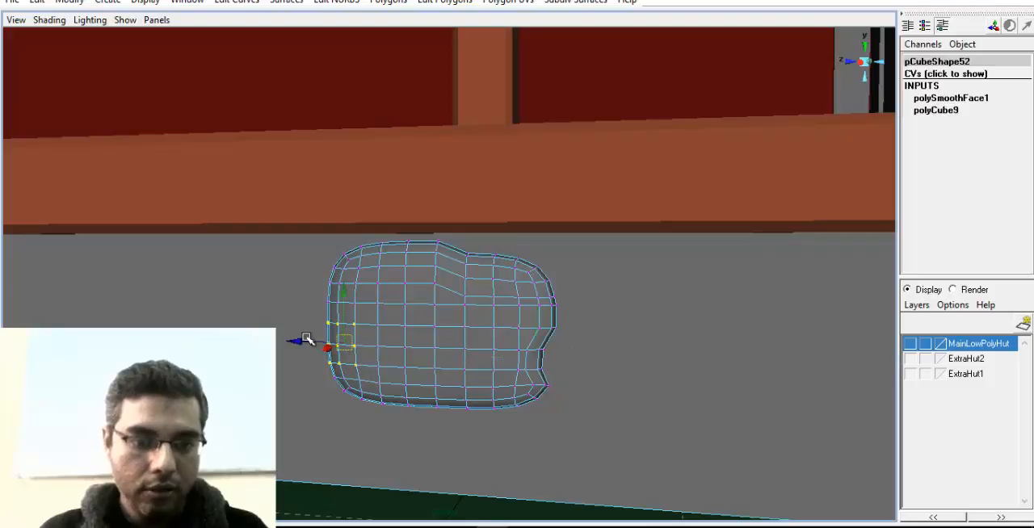
pyautogui.moveTo(301, 340); pyautogui.dragTo(314, 341)
# Raise the stone's bottom middle vertices to form a notch, and return to selecting the whole stone
pyautogui.moveTo(423, 366); pyautogui.dragTo(471, 325)
pyautogui.moveTo(467, 299); pyautogui.dragTo(525, 280, button='right')
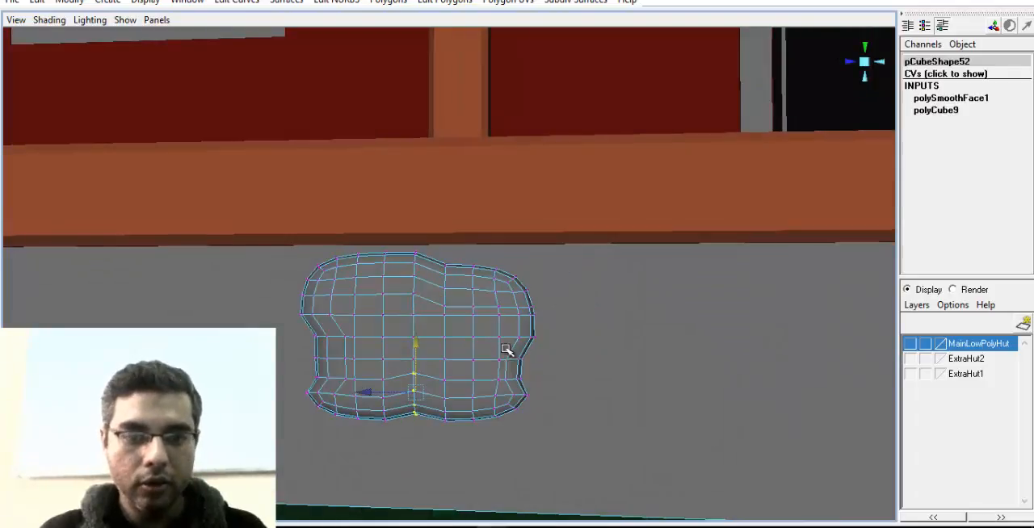
pyautogui.click(507, 351)
pyautogui.keyDown('alt'); pyautogui.moveTo(424, 360); pyautogui.dragTo(439, 357); pyautogui.keyUp('alt')
pyautogui.click(438, 358)
pyautogui.keyDown('alt'); pyautogui.moveTo(357, 379); pyautogui.dragTo(484, 373); pyautogui.keyUp('alt')
pyautogui.keyDown('alt'); pyautogui.moveTo(355, 379); pyautogui.dragTo(442, 377, button='middle'); pyautogui.keyUp('alt')
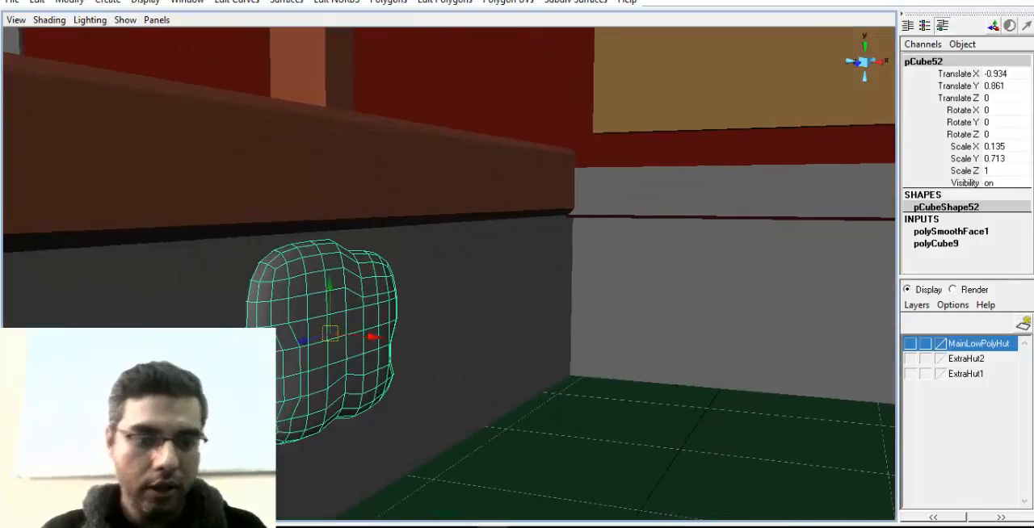
# Duplicate the stone and place the copy beside it at Translate Y 0.78 and Translate Z -1.009
pyautogui.hotkey('ctrl', 'd')
pyautogui.keyDown('alt'); pyautogui.moveTo(515, 363); pyautogui.dragTo(263, 352); pyautogui.keyUp('alt')
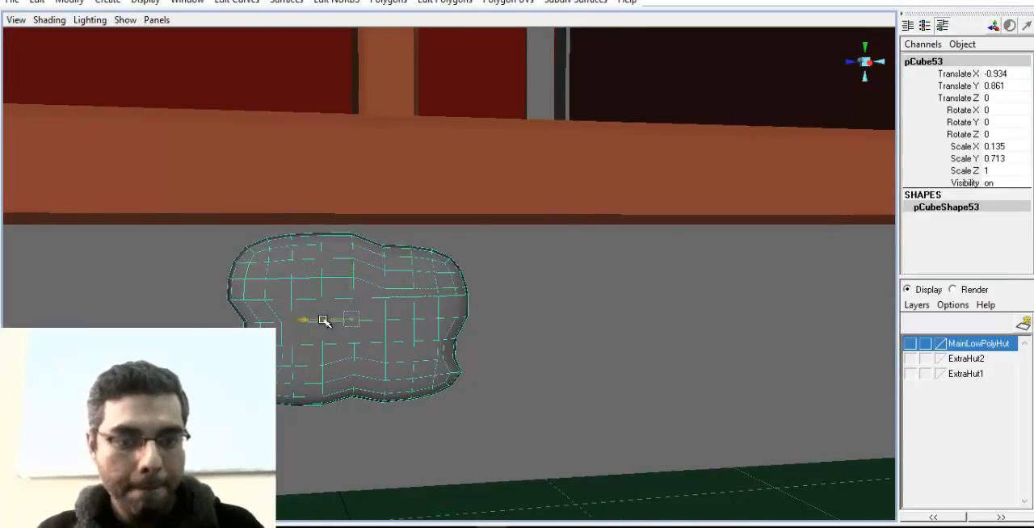
pyautogui.moveTo(324, 320); pyautogui.dragTo(586, 283)
pyautogui.press('r')
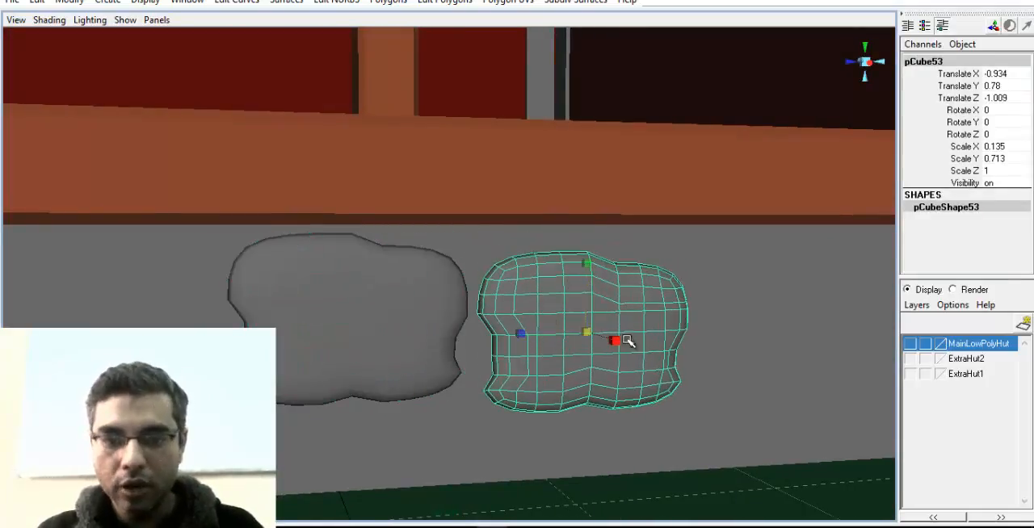
pyautogui.keyDown('alt'); pyautogui.moveTo(561, 349); pyautogui.dragTo(537, 330, button='middle'); pyautogui.keyUp('alt')
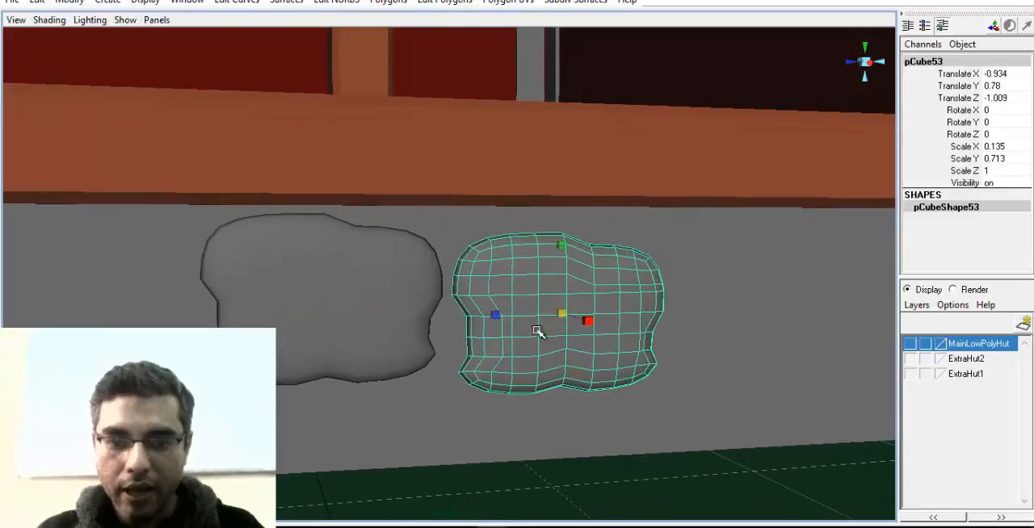
# Mirror the copied stone with Scale Z -1, and shift it lower and farther along the base wall
pyautogui.doubleClick(1002, 171)
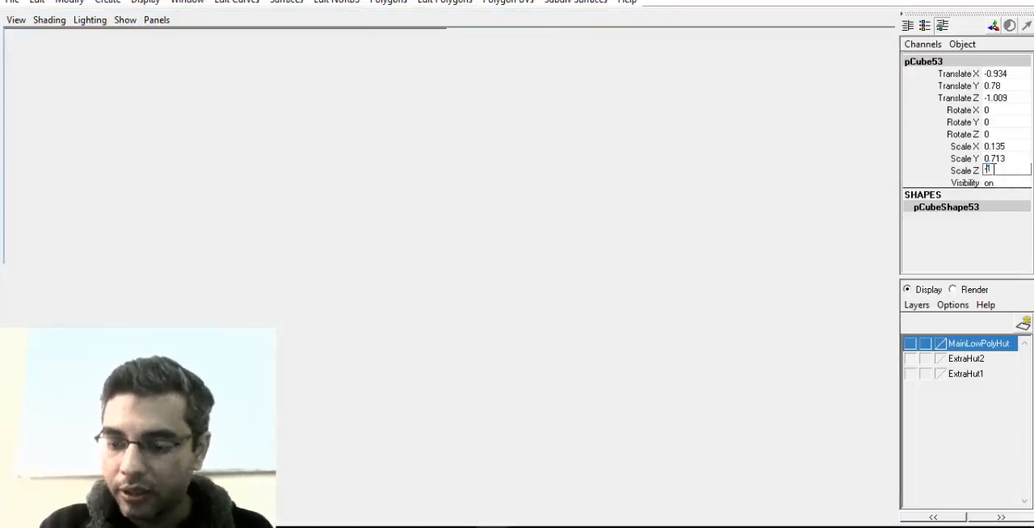
pyautogui.write('-1')
pyautogui.press('Return')
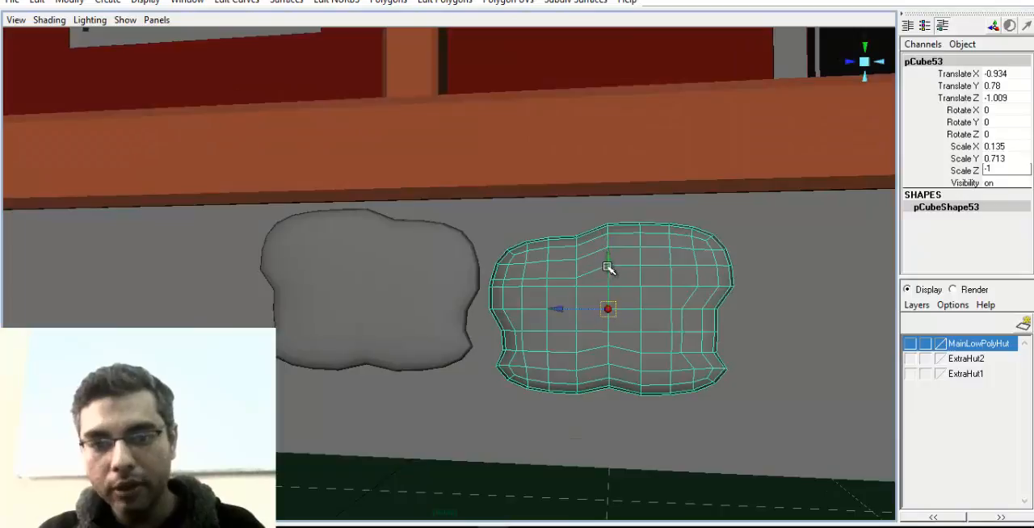
pyautogui.moveTo(607, 267); pyautogui.dragTo(607, 288)
pyautogui.moveTo(563, 332); pyautogui.dragTo(687, 336)
pyautogui.keyDown('alt'); pyautogui.moveTo(687, 336); pyautogui.dragTo(637, 335, button='middle'); pyautogui.keyUp('alt')
# Duplicate the original stone and place the copy on its other side at Translate Z 1.028
pyautogui.click(368, 286)
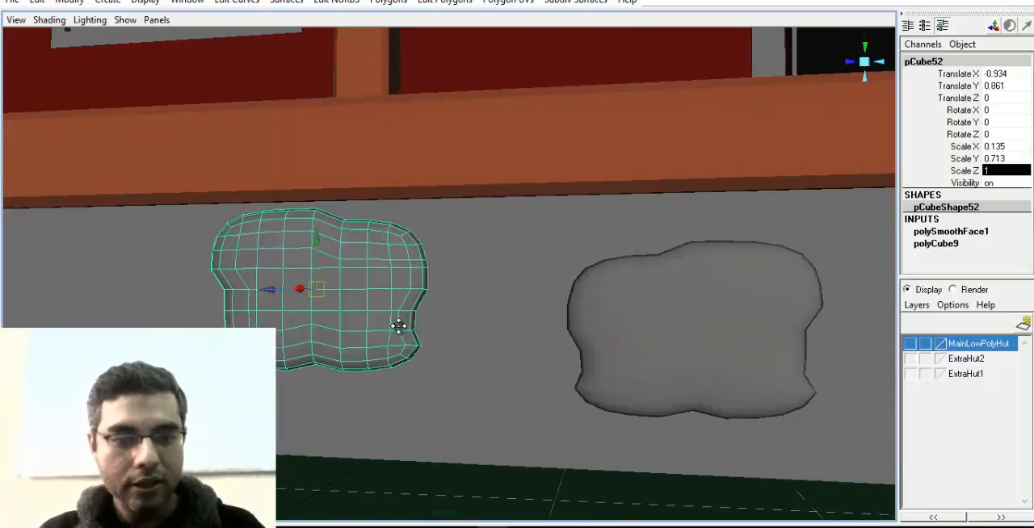
pyautogui.keyDown('alt'); pyautogui.moveTo(398, 326); pyautogui.dragTo(558, 323, button='middle'); pyautogui.keyUp('alt')
pyautogui.hotkey('ctrl', 'd')
pyautogui.moveTo(415, 293); pyautogui.dragTo(189, 287)
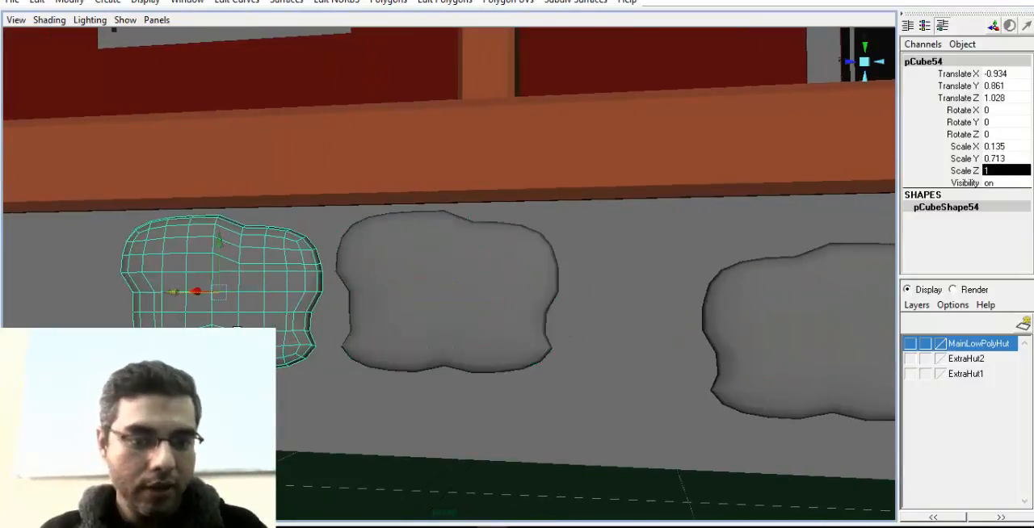
# Raise the copied stone's top middle vertices into a peak and pull its upper corner nearest the original stone outward
pyautogui.scroll(2, 472, 335)
pyautogui.keyDown('alt'); pyautogui.moveTo(237, 330); pyautogui.dragTo(554, 319, button='middle'); pyautogui.keyUp('alt')
pyautogui.moveTo(549, 265); pyautogui.dragTo(487, 242, button='right')
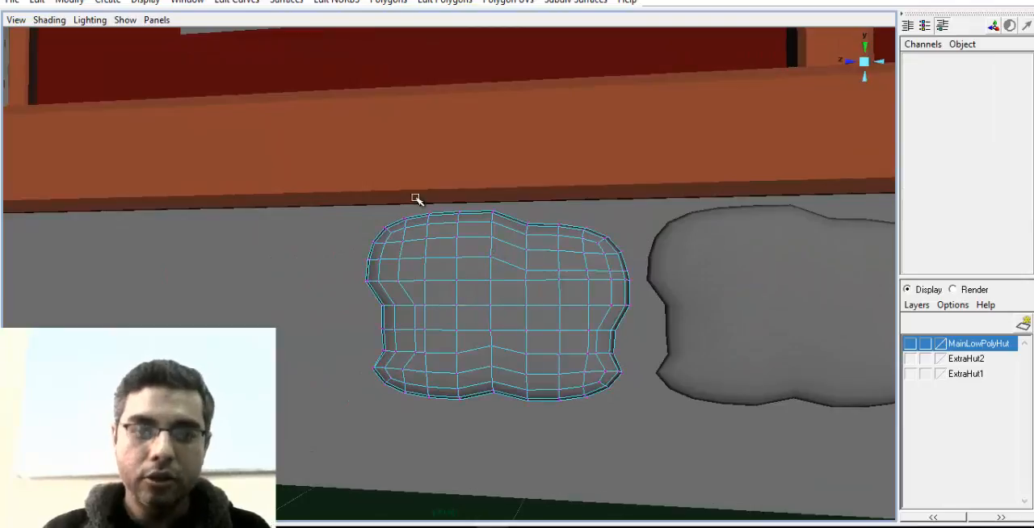
pyautogui.moveTo(475, 253); pyautogui.dragTo(517, 222)
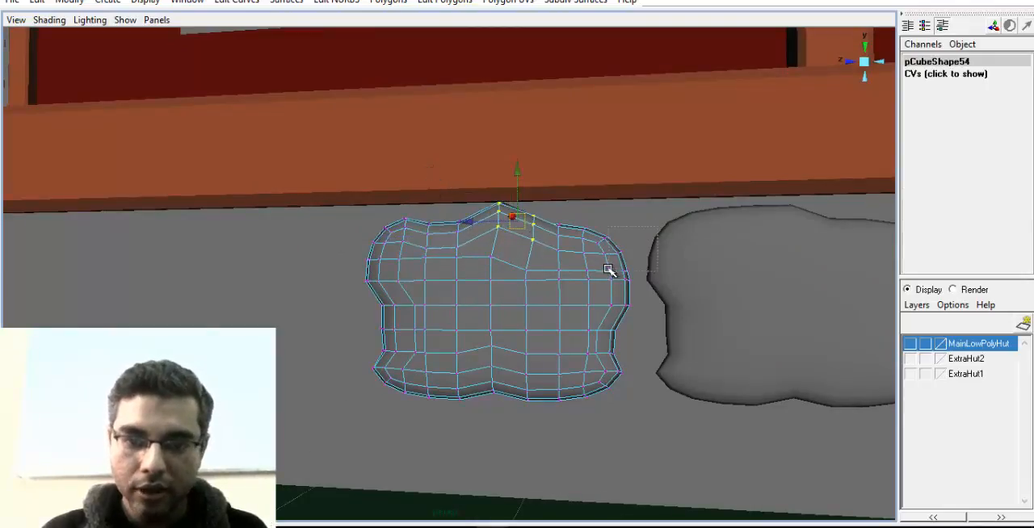
pyautogui.moveTo(608, 269); pyautogui.dragTo(623, 249)
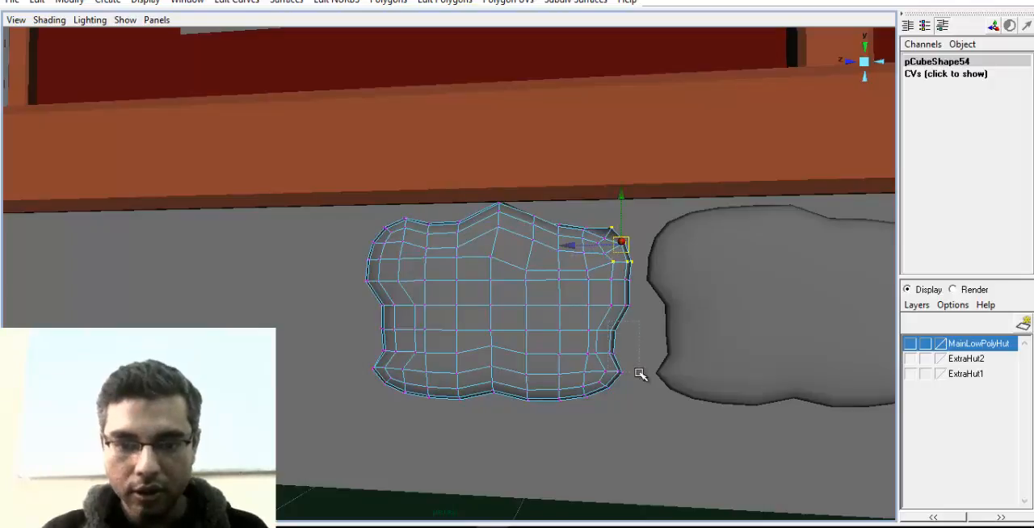
# Push out the copied stone's lower side vertices, lower the vertices beside its bottom notch, and pull its far lower corner outward
pyautogui.moveTo(639, 372); pyautogui.dragTo(638, 374)
pyautogui.moveTo(614, 351); pyautogui.dragTo(619, 354)
pyautogui.moveTo(567, 417); pyautogui.dragTo(511, 414)
pyautogui.moveTo(477, 387); pyautogui.dragTo(478, 396)
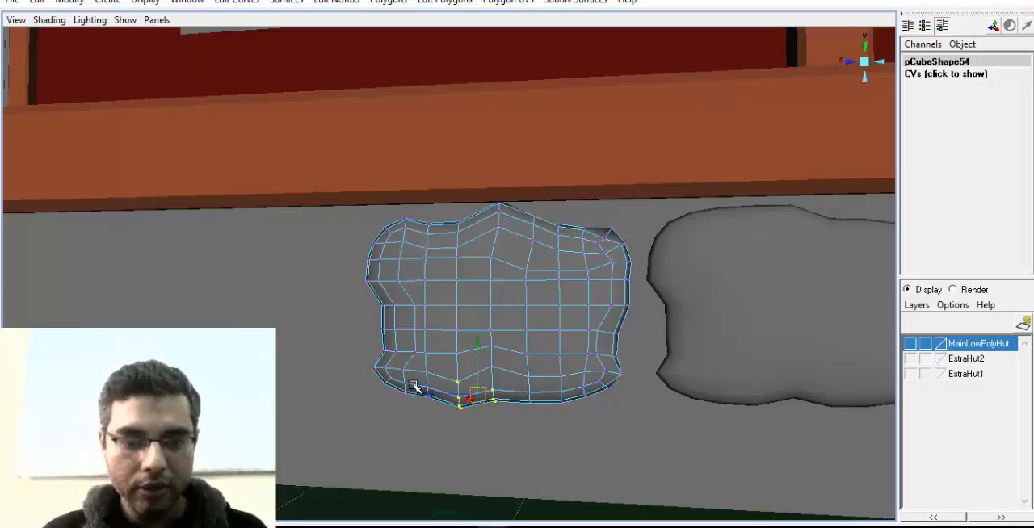
pyautogui.moveTo(406, 393); pyautogui.dragTo(395, 385)
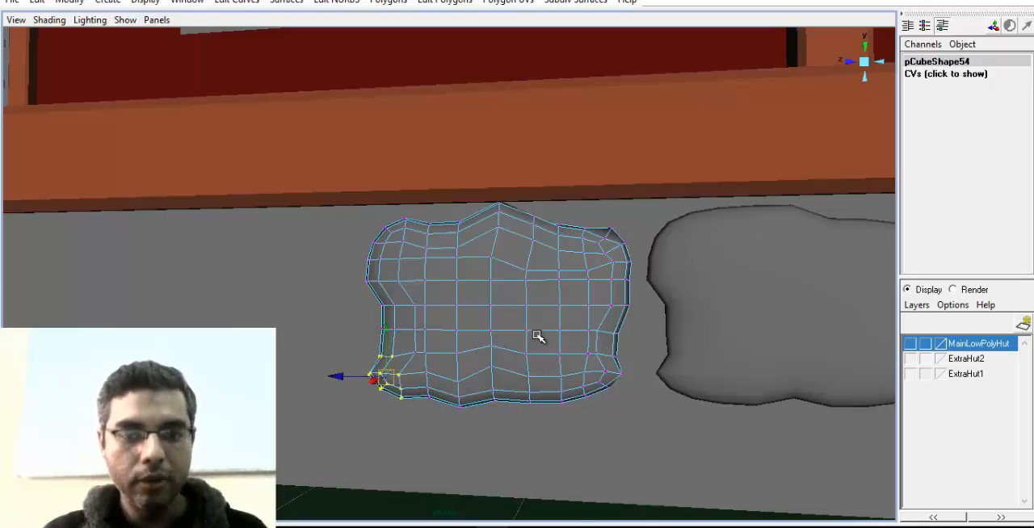
# Return to the whole reshaped stone and fit it beside the original at Translate X -0.9, Y 0.657 and Z 0.929
pyautogui.moveTo(537, 298); pyautogui.dragTo(593, 280, button='right')
pyautogui.keyDown('alt'); pyautogui.moveTo(593, 327); pyautogui.dragTo(539, 344); pyautogui.keyUp('alt')
pyautogui.click(498, 309)
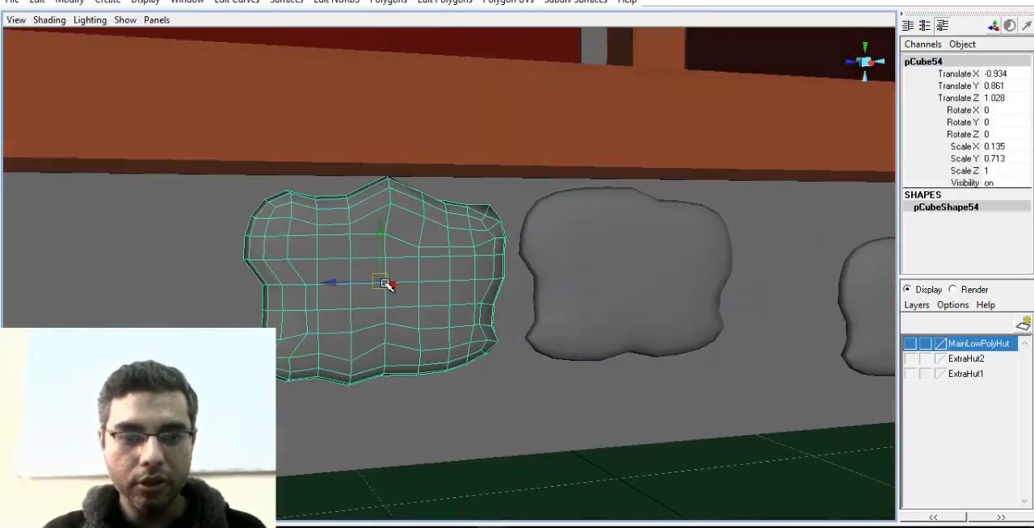
pyautogui.moveTo(334, 283); pyautogui.dragTo(348, 283)
pyautogui.keyDown('alt'); pyautogui.moveTo(506, 322); pyautogui.dragTo(471, 299, button='middle'); pyautogui.keyUp('alt')
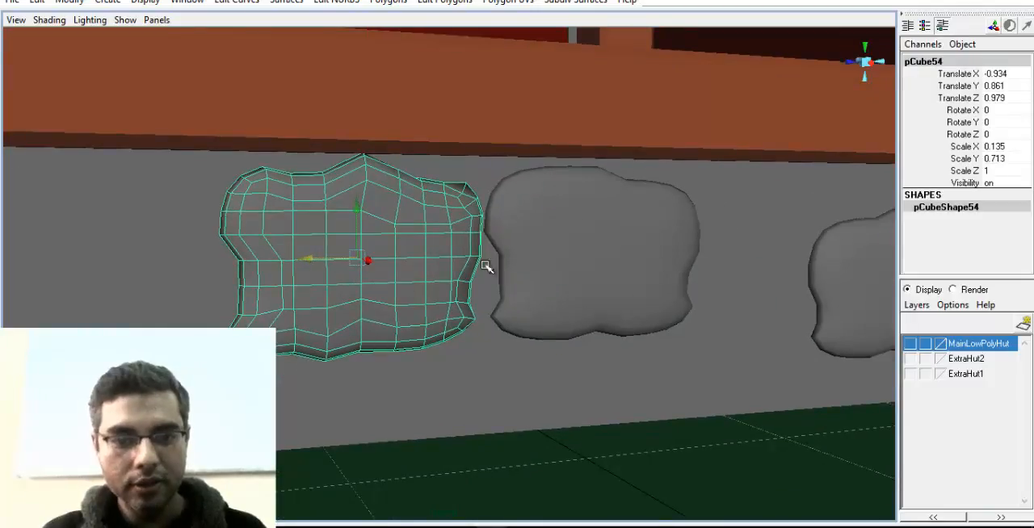
pyautogui.moveTo(361, 259); pyautogui.dragTo(431, 294)
pyautogui.keyDown('alt'); pyautogui.moveTo(531, 289); pyautogui.dragTo(511, 318, button='middle'); pyautogui.keyUp('alt')
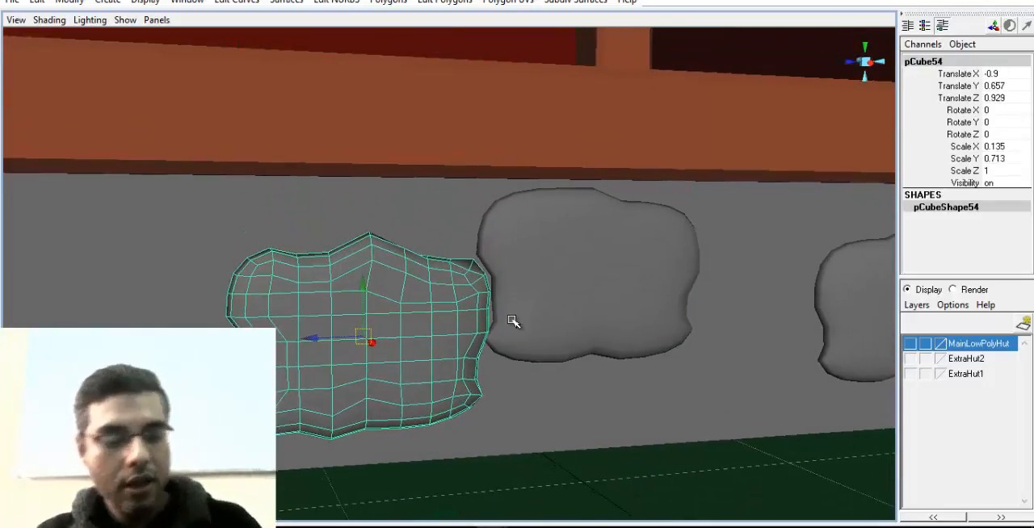
# Duplicate the peaked stone and place the copy on its outer side at Translate Z 1.934
pyautogui.hotkey('ctrl', 'd')
pyautogui.moveTo(363, 335); pyautogui.dragTo(167, 306)
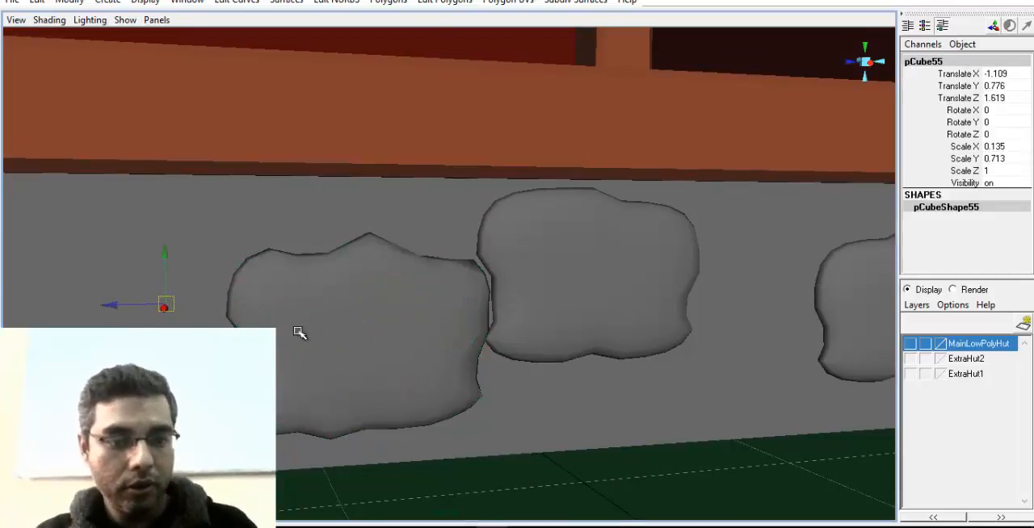
pyautogui.hotkey('ctrl', 'z')
pyautogui.moveTo(317, 338); pyautogui.dragTo(25, 341)
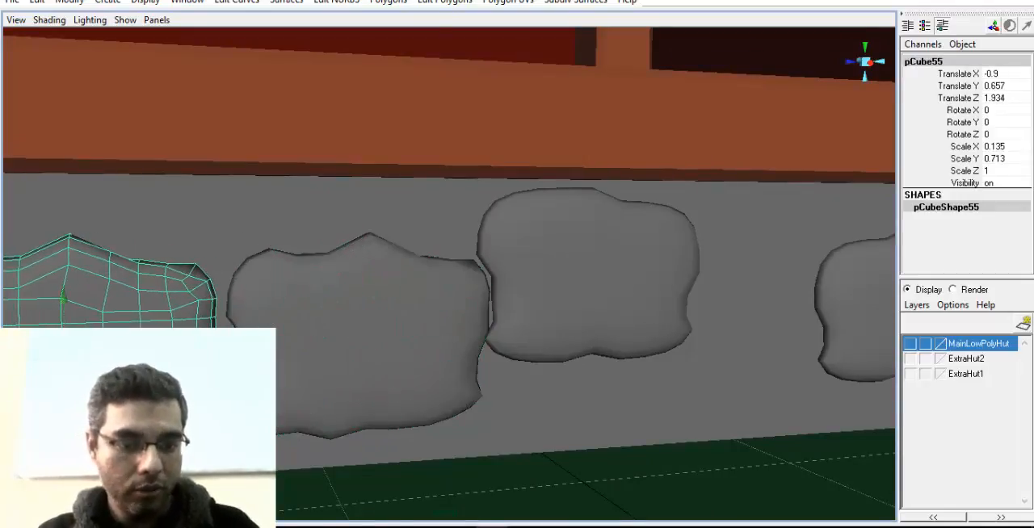
# Move the new copy's upper side vertices inward and its lower corner outward toward the neighbouring stone
pyautogui.keyDown('alt'); pyautogui.moveTo(187, 297); pyautogui.dragTo(255, 259, button='middle'); pyautogui.keyUp('alt')
pyautogui.moveTo(255, 258); pyautogui.dragTo(212, 253, button='right')
pyautogui.moveTo(234, 224); pyautogui.dragTo(299, 315)
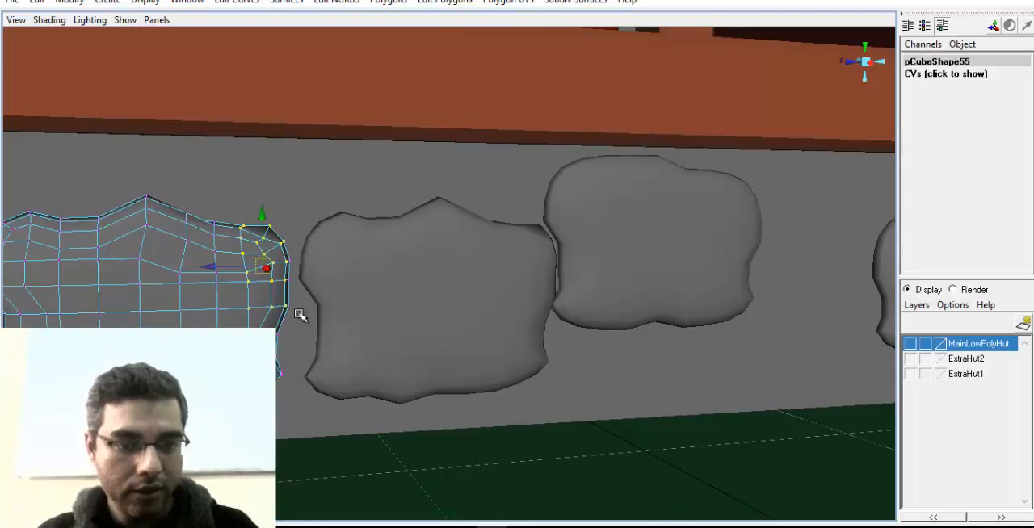
pyautogui.moveTo(268, 267); pyautogui.dragTo(254, 268)
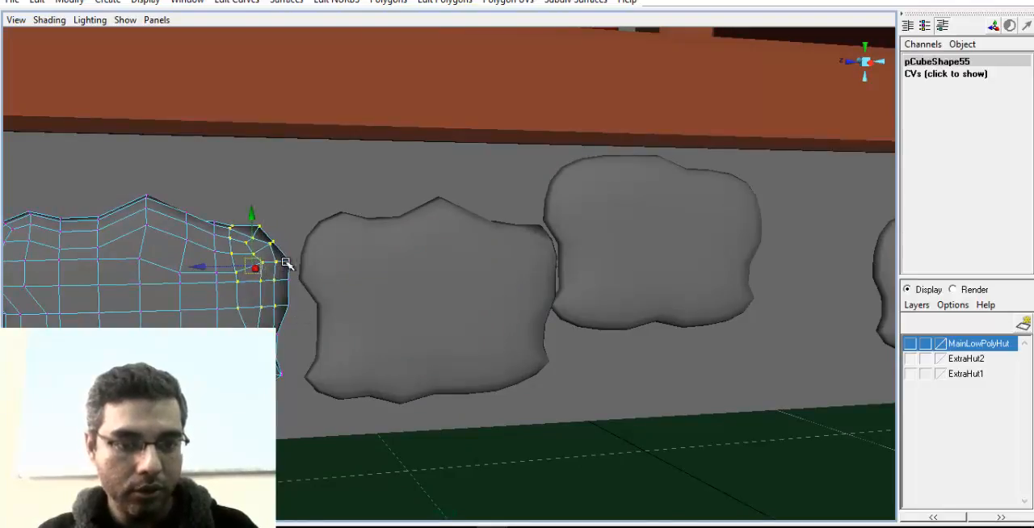
pyautogui.hotkey('ctrl', 'z')
pyautogui.keyDown('alt'); pyautogui.moveTo(352, 344); pyautogui.dragTo(302, 288); pyautogui.keyUp('alt')
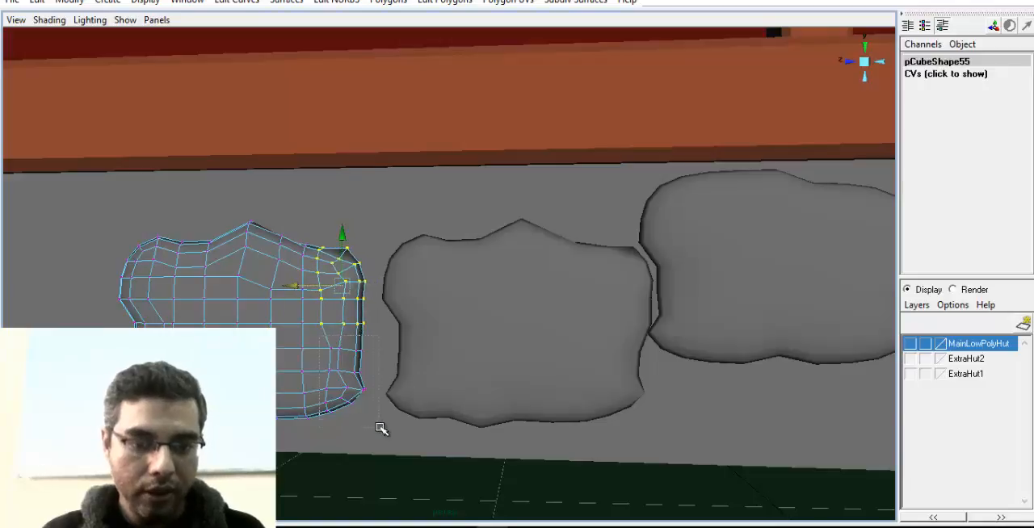
pyautogui.moveTo(382, 428); pyautogui.dragTo(379, 426)
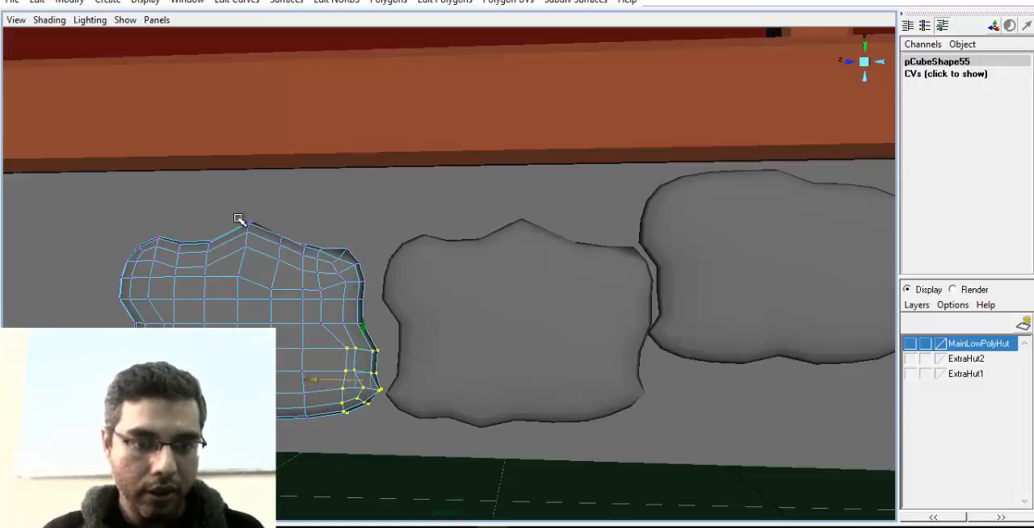
# Lower the copy's peaked top vertices and move its outer upper corner inward and down
pyautogui.moveTo(239, 218); pyautogui.dragTo(265, 276)
pyautogui.moveTo(252, 194)
pyautogui.mouseDown()
pyautogui.moveTo(252, 220)
pyautogui.moveTo(251, 210)
pyautogui.mouseUp()
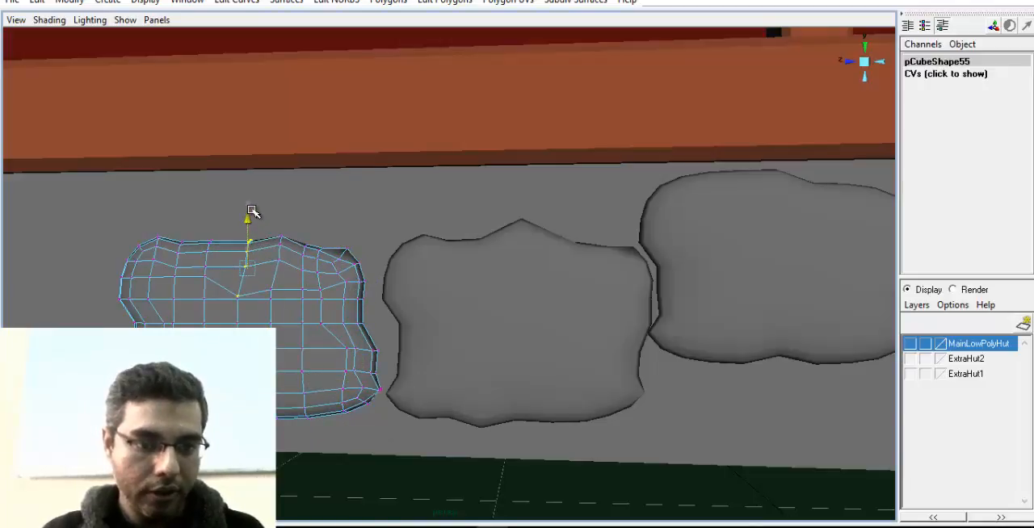
pyautogui.moveTo(126, 239); pyautogui.dragTo(184, 302)
pyautogui.moveTo(110, 268); pyautogui.dragTo(126, 269)
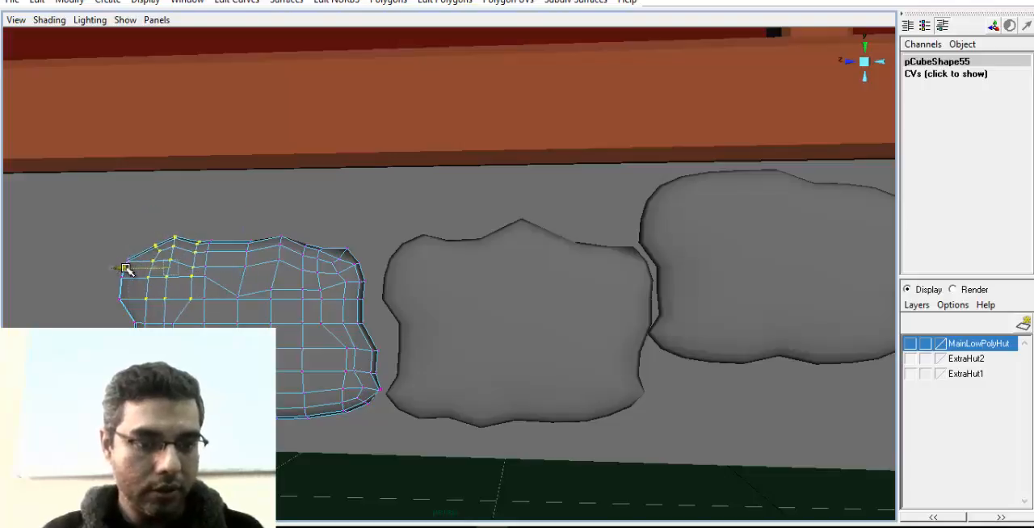
pyautogui.moveTo(172, 221); pyautogui.dragTo(173, 234)
pyautogui.keyDown('alt'); pyautogui.moveTo(241, 335); pyautogui.dragTo(328, 325, button='middle'); pyautogui.keyUp('alt')
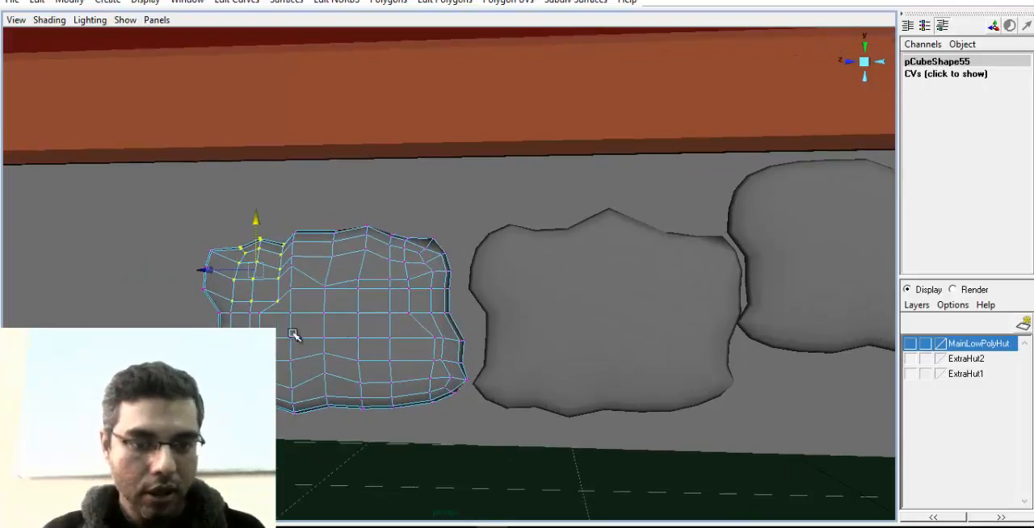
# Return to the whole stone and move it against its neighbour at Translate Y 0.737 and Translate Z 1.864
pyautogui.moveTo(399, 419); pyautogui.dragTo(377, 330)
pyautogui.moveTo(409, 299); pyautogui.dragTo(457, 279, button='right')
pyautogui.moveTo(333, 271); pyautogui.dragTo(331, 235)
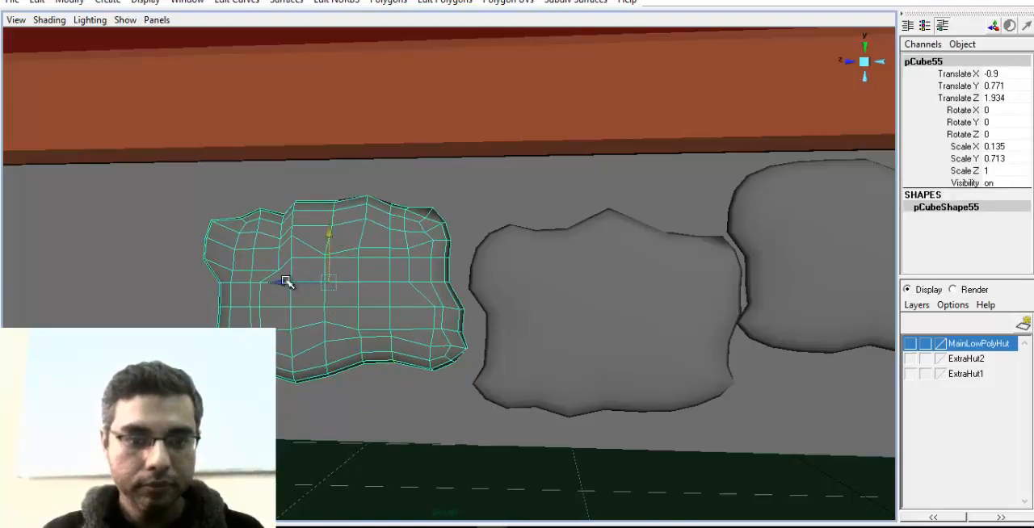
pyautogui.moveTo(283, 284); pyautogui.dragTo(293, 286)
pyautogui.moveTo(335, 251); pyautogui.dragTo(364, 276)
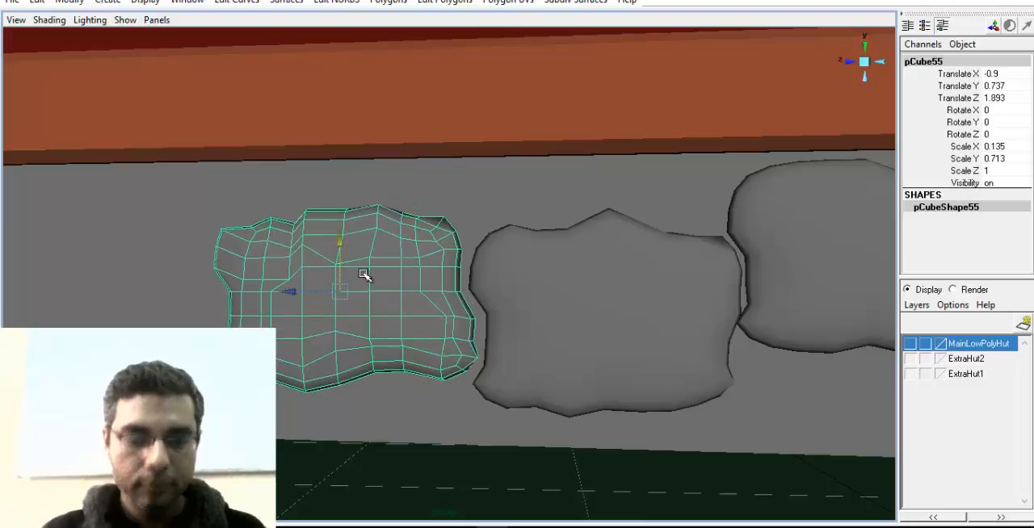
pyautogui.keyDown('alt'); pyautogui.moveTo(377, 291); pyautogui.dragTo(413, 286, button='middle'); pyautogui.keyUp('alt')
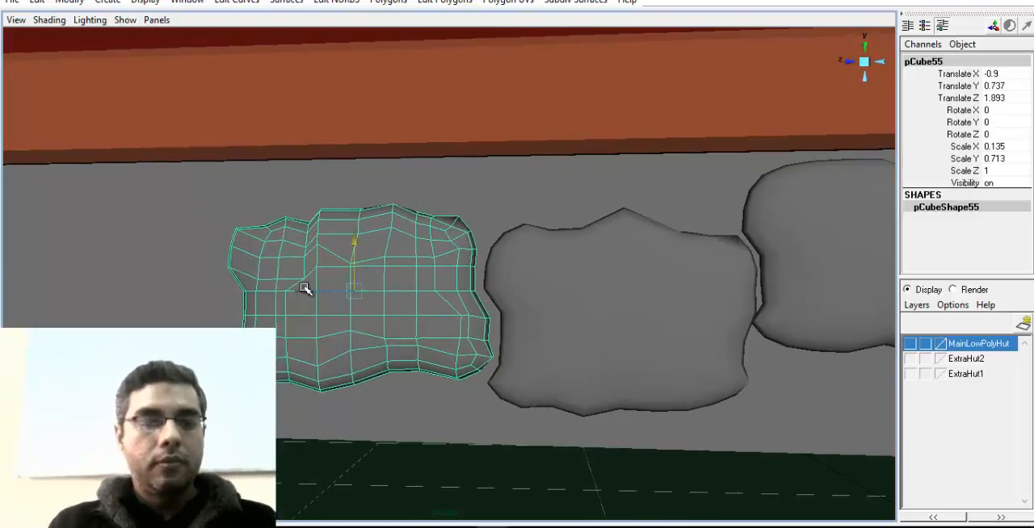
pyautogui.moveTo(304, 288); pyautogui.dragTo(314, 288)
# Flatten the outermost stone to Scale Y 0.551 and lower it to Translate Y 0.704
pyautogui.scroll(-5, 385, 314)
pyautogui.keyDown('alt'); pyautogui.moveTo(415, 296); pyautogui.dragTo(357, 323); pyautogui.keyUp('alt')
pyautogui.scroll(-3, 358, 323)
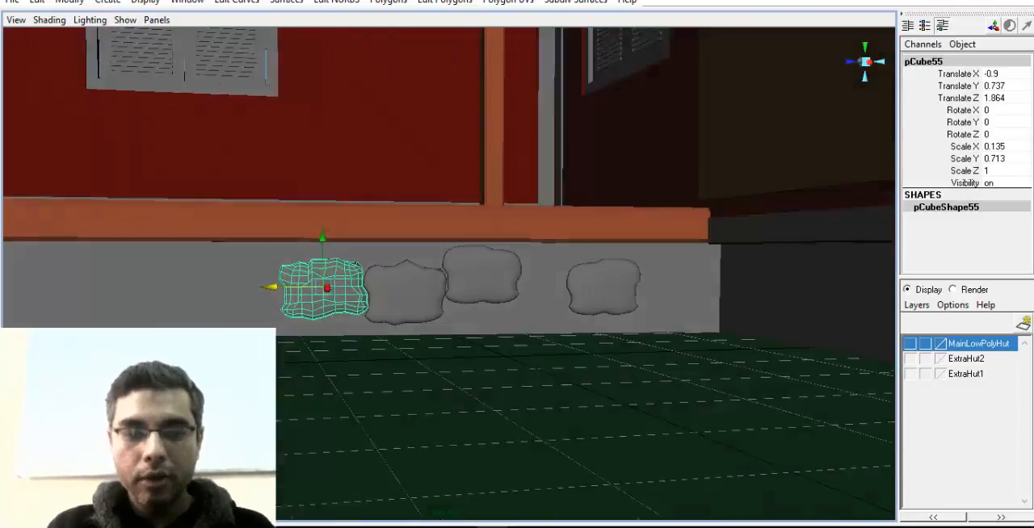
pyautogui.keyDown('alt'); pyautogui.moveTo(456, 288); pyautogui.dragTo(425, 292); pyautogui.keyUp('alt')
pyautogui.scroll(5, 553, 380)
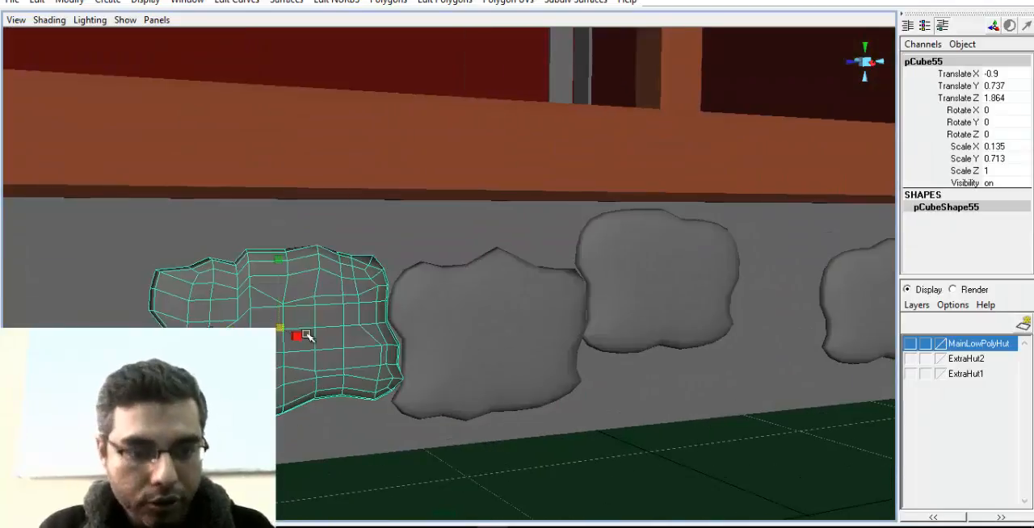
pyautogui.moveTo(276, 263); pyautogui.dragTo(358, 323)
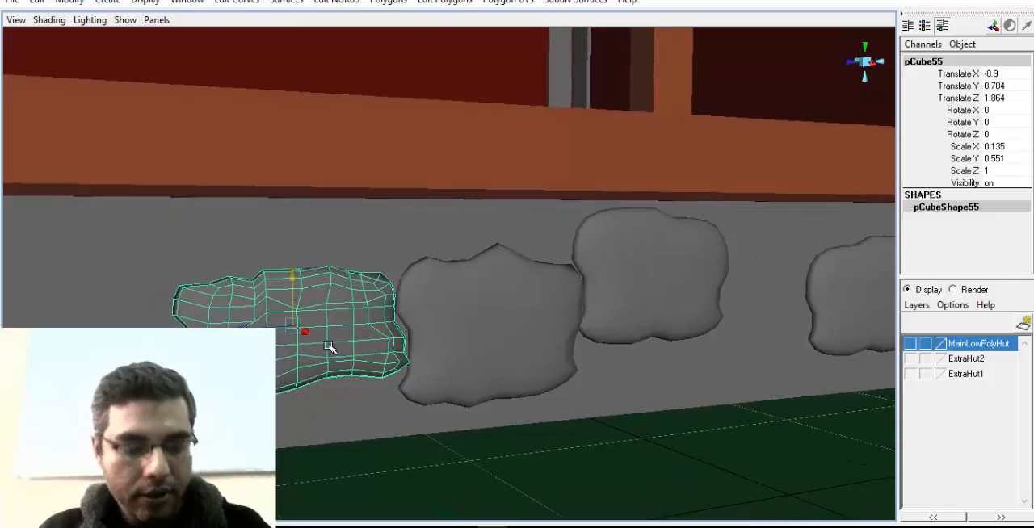
# Duplicate the flattened stone, scale the copy to 0.096, 0.391, 0.573, and place it on top at Translate Y 1.069
pyautogui.hotkey('ctrl', 'd')
pyautogui.moveTo(293, 279); pyautogui.dragTo(300, 203)
pyautogui.press('r')
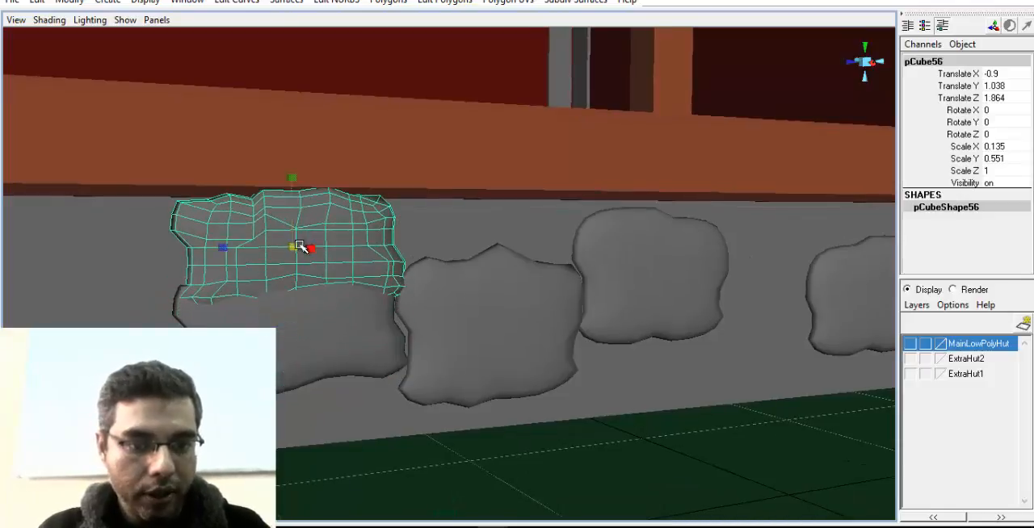
pyautogui.moveTo(294, 247); pyautogui.dragTo(237, 247)
pyautogui.press('w')
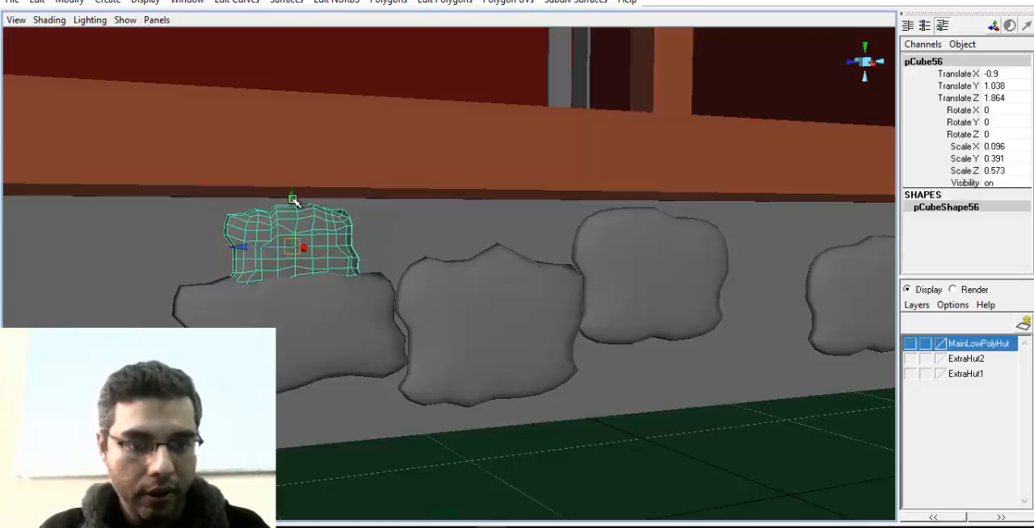
pyautogui.moveTo(294, 194); pyautogui.dragTo(306, 209)
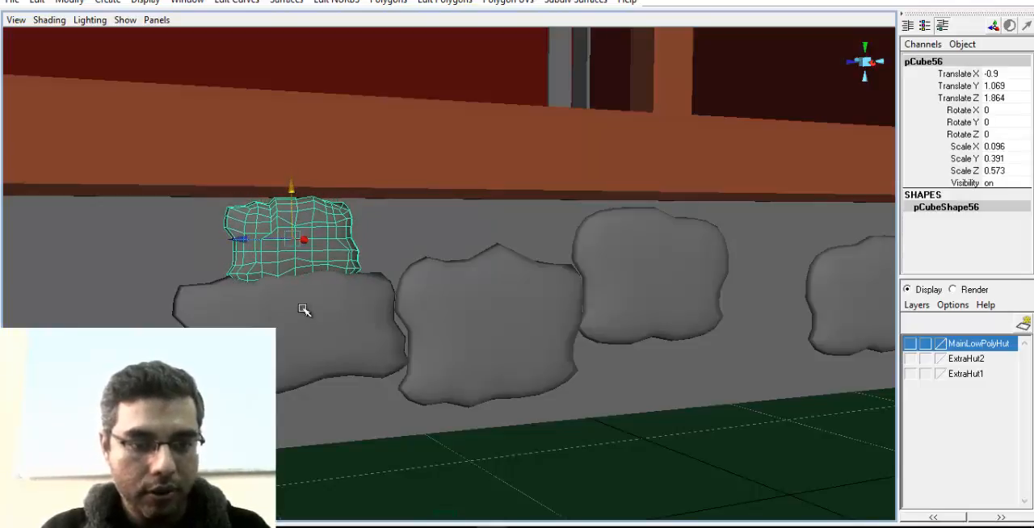
# Shrink the small stone to scale 0.078, 0.318, 0.467 and place it above the gap at Translate Y 1.106 and Z 1.439
pyautogui.keyDown('alt'); pyautogui.moveTo(439, 340); pyautogui.dragTo(534, 319); pyautogui.keyUp('alt')
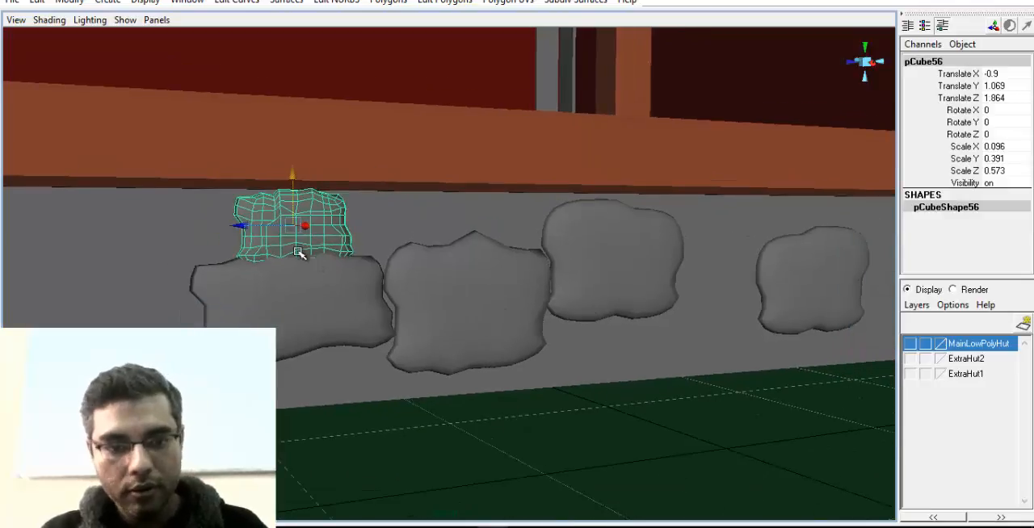
pyautogui.moveTo(252, 227); pyautogui.dragTo(367, 227)
pyautogui.press('w')
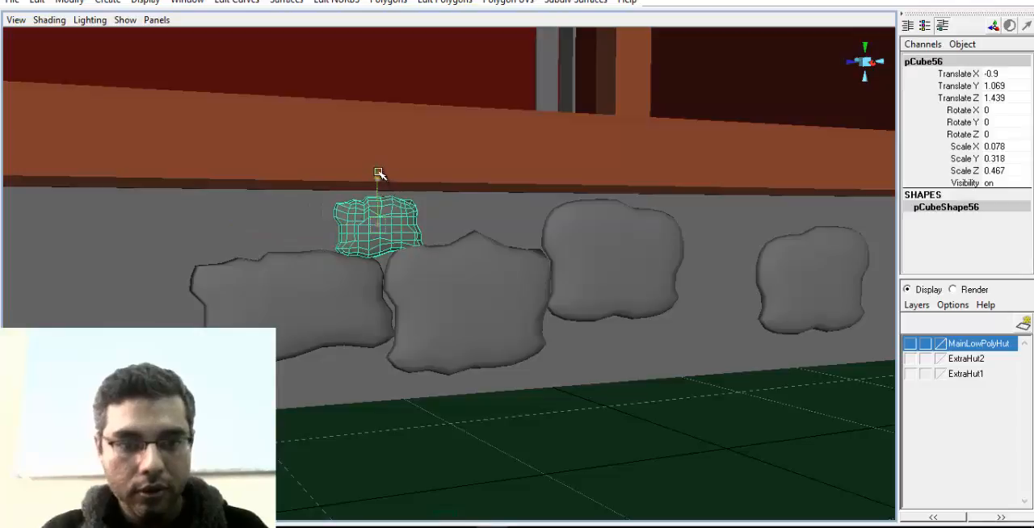
pyautogui.moveTo(378, 173); pyautogui.dragTo(376, 292)
# Duplicate the wide flattened stone and fit the copy beneath the original stone at Translate Y 0.358, Z 0.015 and Scale Y 0.409
pyautogui.keyDown('alt'); pyautogui.moveTo(539, 312); pyautogui.dragTo(469, 336); pyautogui.keyUp('alt')
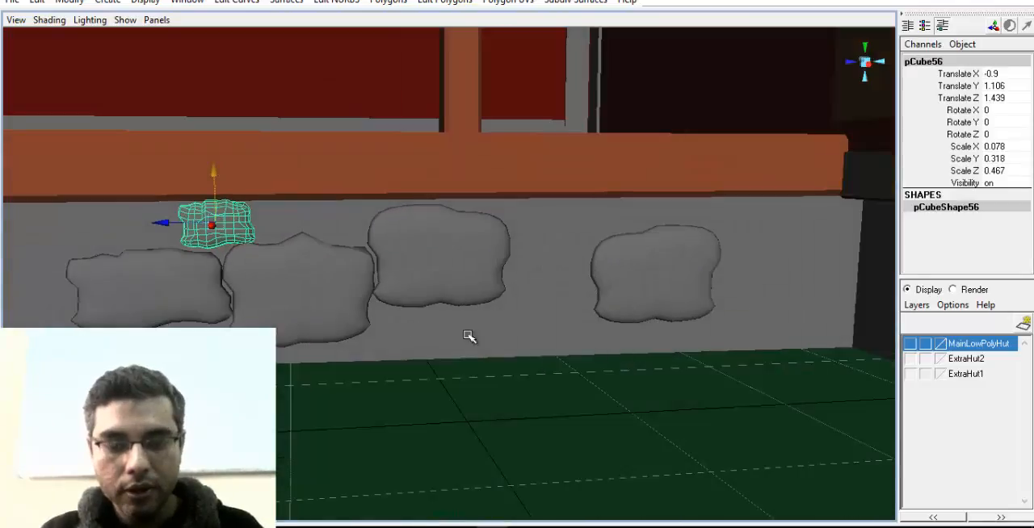
pyautogui.keyDown('alt'); pyautogui.moveTo(523, 309); pyautogui.dragTo(383, 289); pyautogui.keyUp('alt')
pyautogui.click(368, 289)
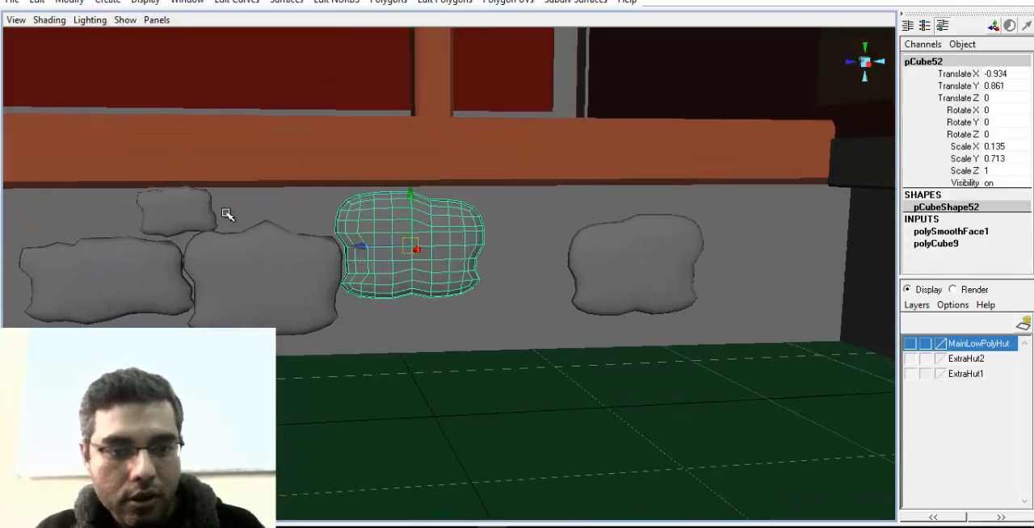
pyautogui.click(167, 250)
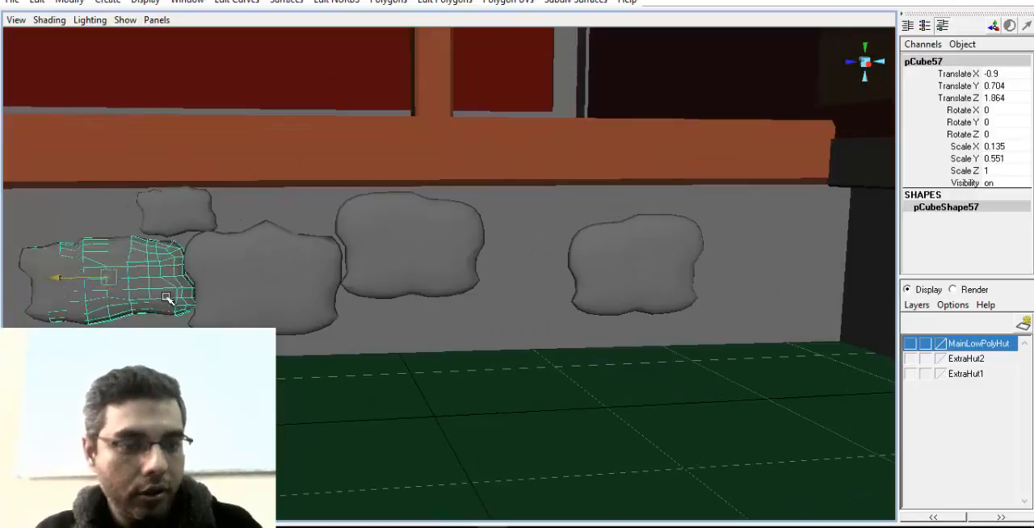
pyautogui.moveTo(86, 277); pyautogui.dragTo(409, 290)
pyautogui.moveTo(406, 253); pyautogui.dragTo(405, 291)
pyautogui.moveTo(363, 325); pyautogui.dragTo(367, 325)
pyautogui.keyDown('alt'); pyautogui.moveTo(425, 264); pyautogui.dragTo(452, 195, button='middle'); pyautogui.keyUp('alt')
pyautogui.scroll(3, 456, 204)
pyautogui.moveTo(428, 180); pyautogui.dragTo(406, 288)
pyautogui.keyDown('alt'); pyautogui.moveTo(406, 288); pyautogui.dragTo(623, 261, button='middle'); pyautogui.keyUp('alt')
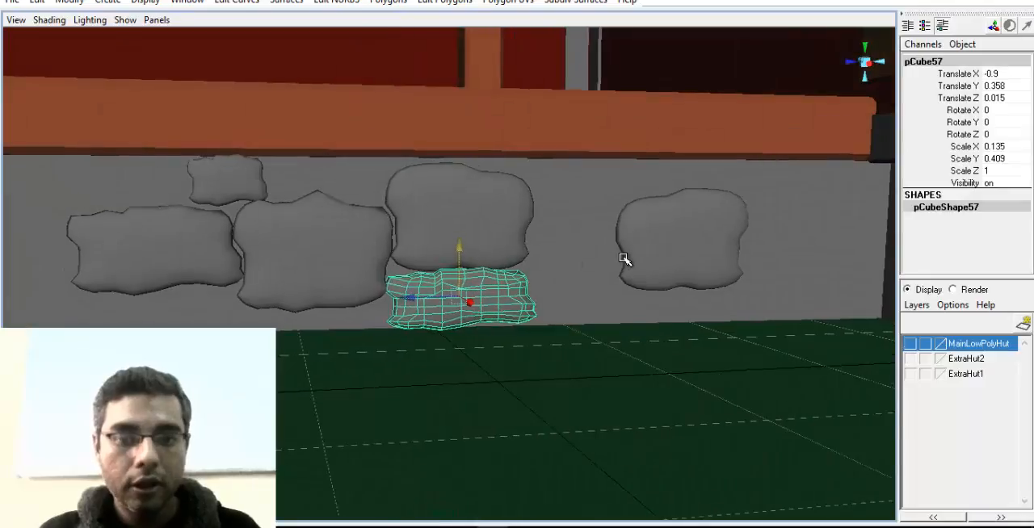
# Move the mirrored stone against the original and flat stones at Translate Y 0.64 and Translate Z -0.923
pyautogui.click(657, 247)
pyautogui.moveTo(658, 247); pyautogui.dragTo(595, 203)
pyautogui.moveTo(578, 251); pyautogui.dragTo(557, 259)
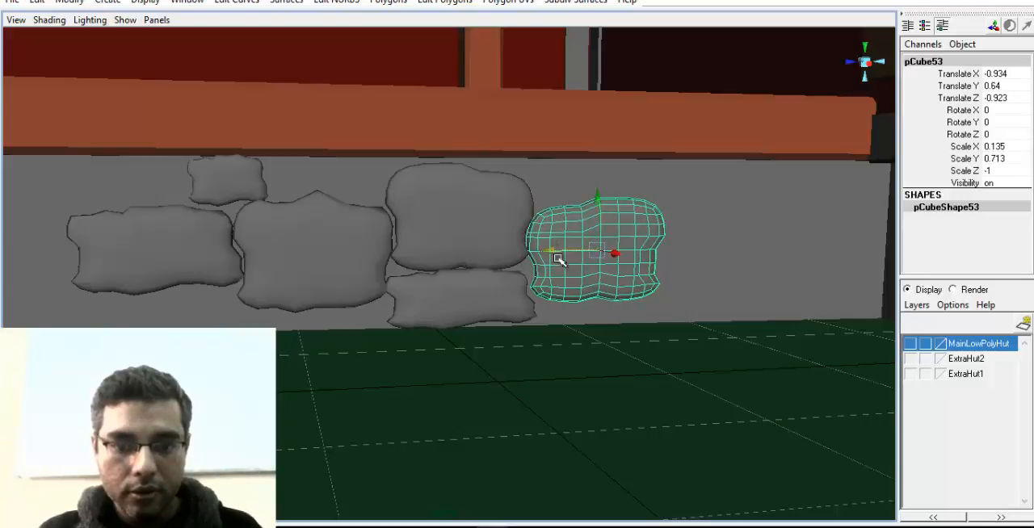
# Duplicate the small upper stone and place the copy above the large stone at Translate Z 0.719
pyautogui.keyDown('alt'); pyautogui.moveTo(557, 259); pyautogui.dragTo(498, 271, button='right'); pyautogui.keyUp('alt')
pyautogui.keyDown('alt'); pyautogui.moveTo(498, 271); pyautogui.dragTo(558, 286, button='middle'); pyautogui.keyUp('alt')
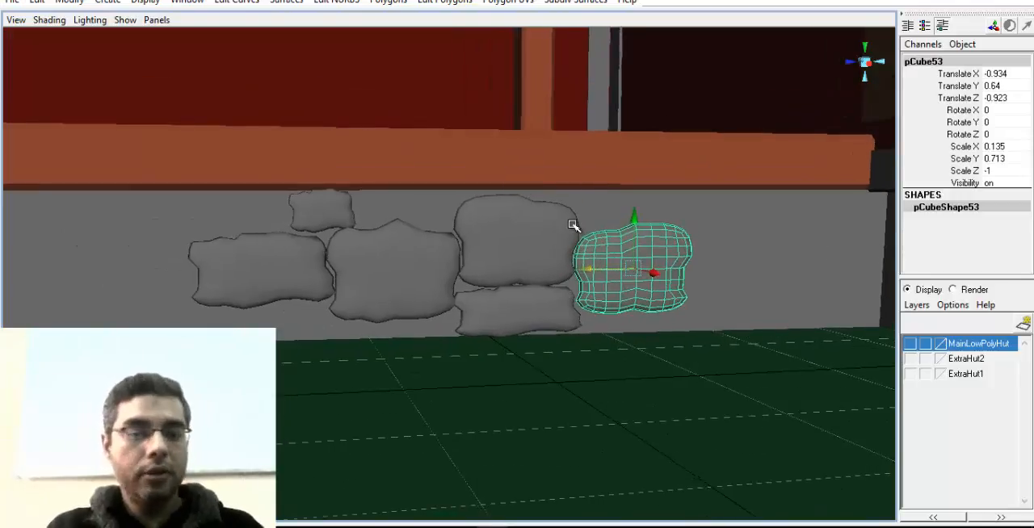
pyautogui.click(347, 217)
pyautogui.hotkey('ctrl', 'd')
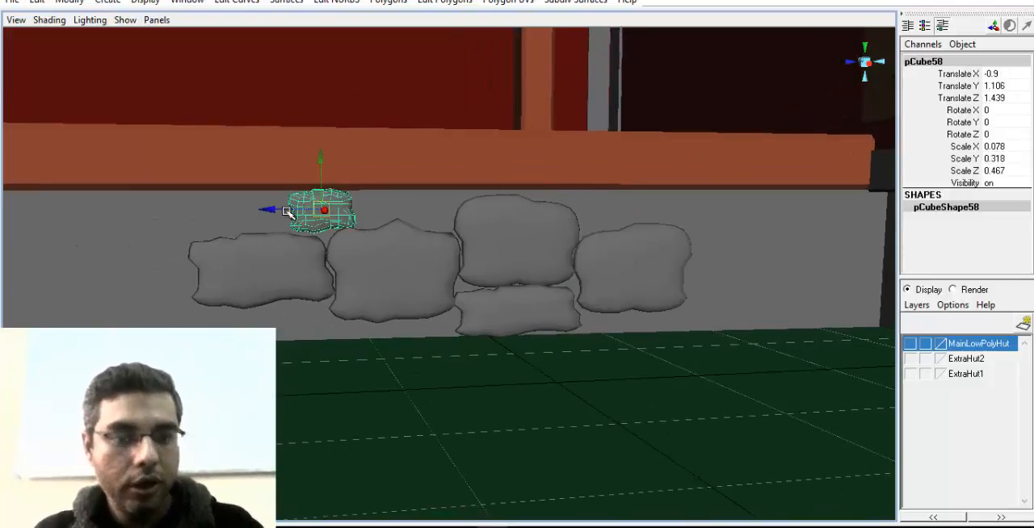
pyautogui.moveTo(275, 210); pyautogui.dragTo(369, 215)
pyautogui.keyDown('alt'); pyautogui.moveTo(339, 291); pyautogui.dragTo(412, 292); pyautogui.keyUp('alt')
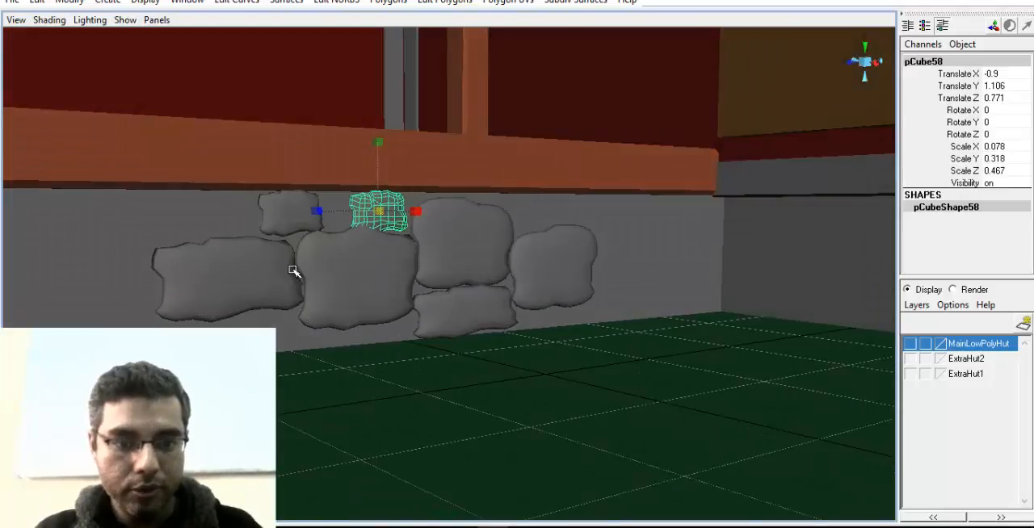
pyautogui.keyDown('alt'); pyautogui.moveTo(293, 273); pyautogui.dragTo(503, 310, button='right'); pyautogui.keyUp('alt')
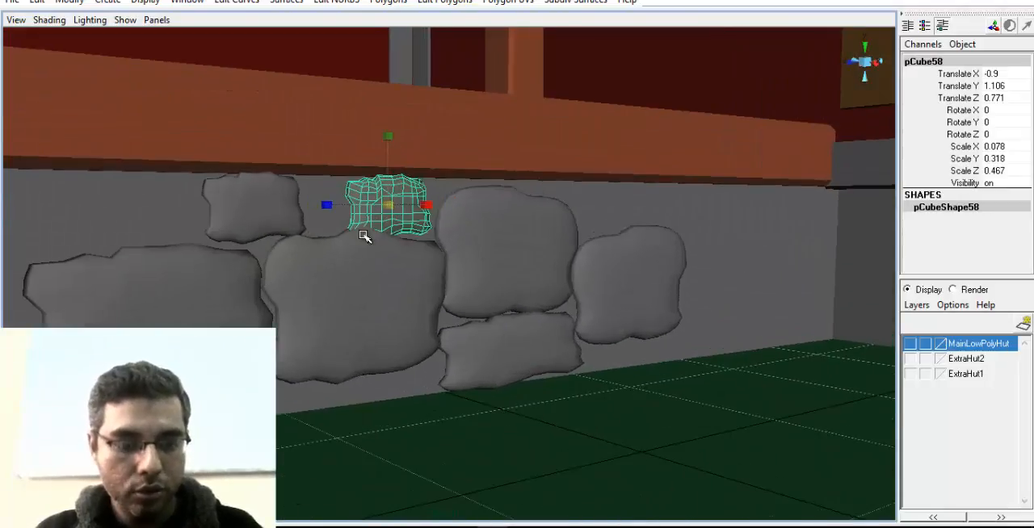
pyautogui.keyDown('alt'); pyautogui.moveTo(382, 243); pyautogui.dragTo(432, 277, button='middle'); pyautogui.keyUp('alt')
pyautogui.press('w')
pyautogui.keyDown('alt'); pyautogui.moveTo(425, 245); pyautogui.dragTo(432, 308); pyautogui.keyUp('alt')
pyautogui.press('f')
pyautogui.moveTo(392, 261); pyautogui.dragTo(449, 262)
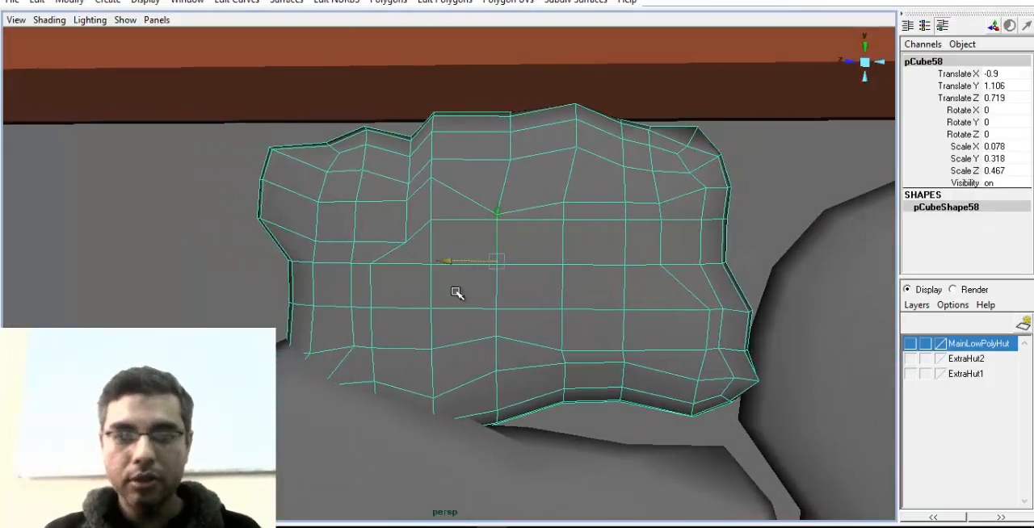
# Move the lower corner vertices of the copied small stone upward to fit its outline against the large stone's top edge
pyautogui.moveTo(457, 293); pyautogui.dragTo(411, 292, button='right')
pyautogui.moveTo(444, 521); pyautogui.dragTo(444, 520)
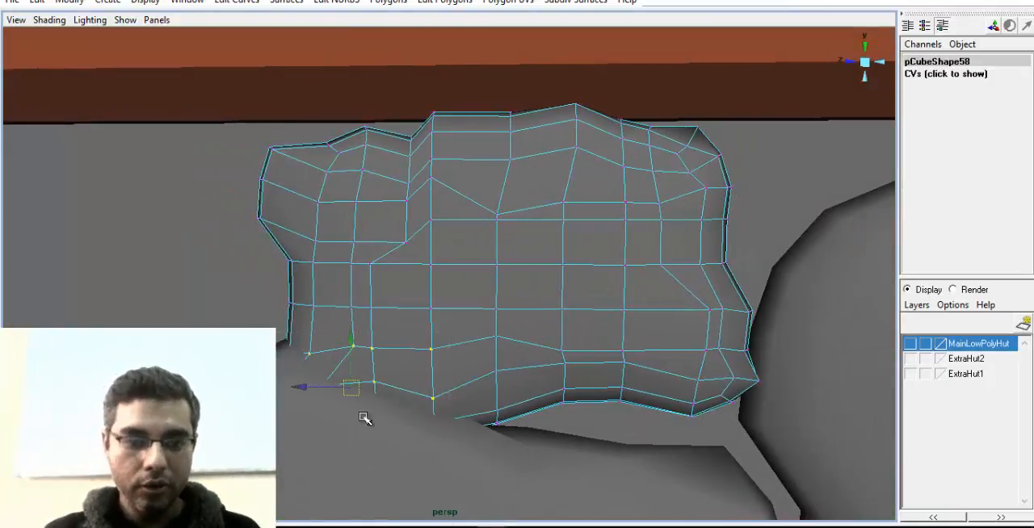
pyautogui.moveTo(353, 391); pyautogui.dragTo(366, 363)
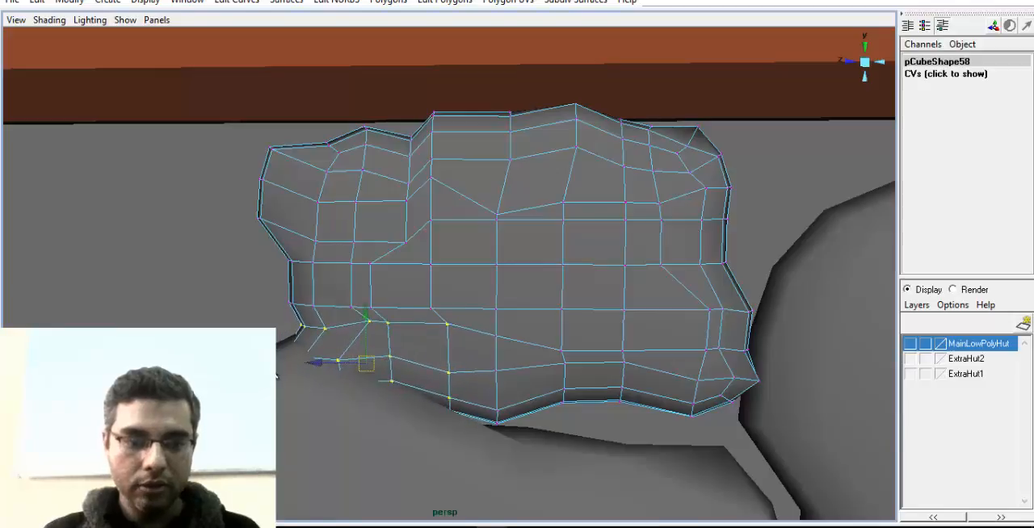
pyautogui.scroll(-5, 454, 300)
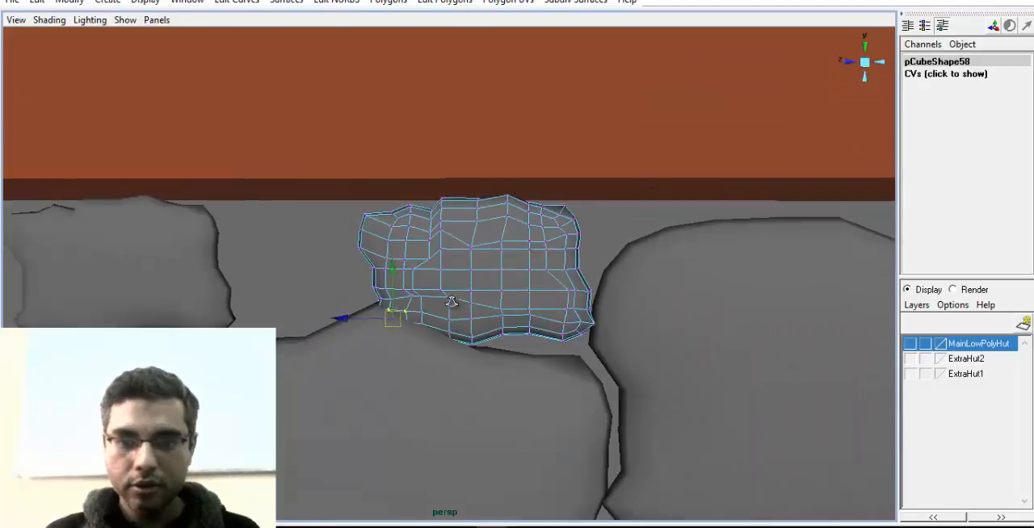
pyautogui.moveTo(596, 313); pyautogui.dragTo(537, 373)
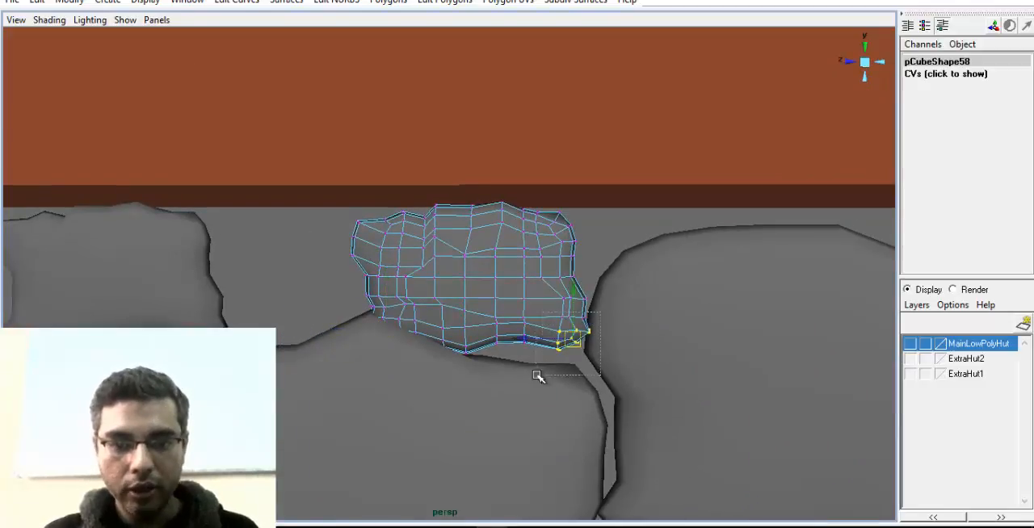
pyautogui.moveTo(570, 332); pyautogui.dragTo(567, 325)
pyautogui.moveTo(524, 293); pyautogui.dragTo(423, 337, button='right')
pyautogui.keyDown('alt'); pyautogui.moveTo(484, 331); pyautogui.dragTo(494, 304, button='middle'); pyautogui.keyUp('alt')
pyautogui.keyDown('alt'); pyautogui.moveTo(493, 305); pyautogui.dragTo(419, 376, button='right'); pyautogui.keyUp('alt')
pyautogui.keyDown('alt'); pyautogui.moveTo(420, 376); pyautogui.dragTo(418, 356, button='middle'); pyautogui.keyUp('alt')
pyautogui.keyDown('alt'); pyautogui.moveTo(302, 323); pyautogui.dragTo(351, 331, button='right'); pyautogui.keyUp('alt')
pyautogui.keyDown('alt'); pyautogui.moveTo(459, 346); pyautogui.dragTo(427, 342, button='middle'); pyautogui.keyUp('alt')
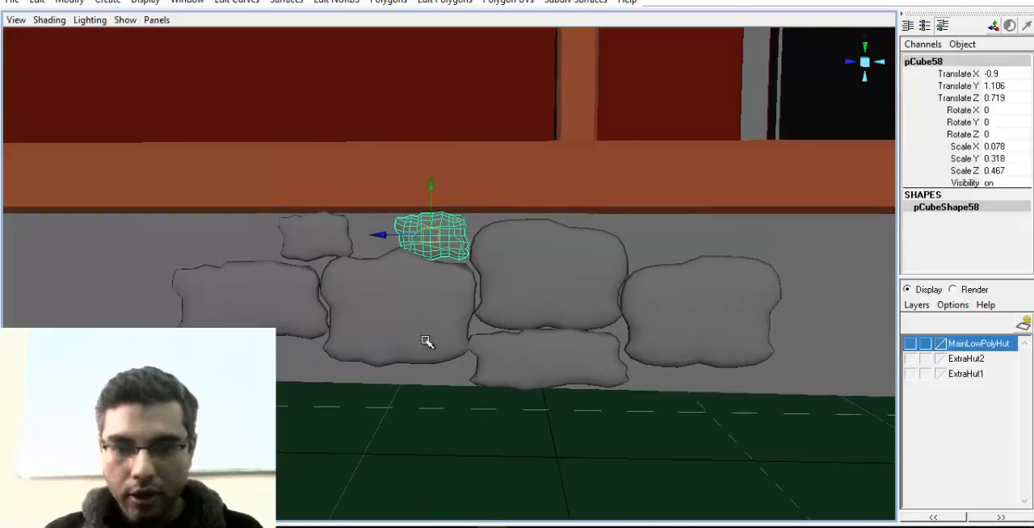
# Select all seven stones and slide them along the base toward the hut's corner, bringing the mirrored end stone to Translate Z -2.573
pyautogui.keyDown('shift'); pyautogui.click(305, 308); pyautogui.keyUp('shift')
pyautogui.keyDown('shift'); pyautogui.click(318, 241); pyautogui.keyUp('shift')
pyautogui.keyDown('shift'); pyautogui.click(380, 294); pyautogui.keyUp('shift')
pyautogui.keyDown('shift'); pyautogui.click(535, 282); pyautogui.keyUp('shift')
pyautogui.keyDown('shift'); pyautogui.click(568, 345); pyautogui.keyUp('shift')
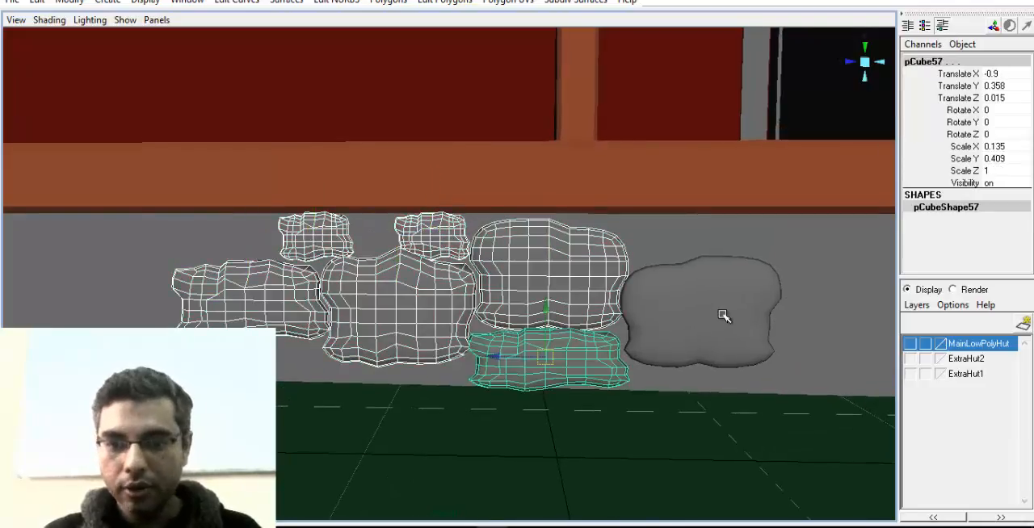
pyautogui.keyDown('shift'); pyautogui.click(727, 318); pyautogui.keyUp('shift')
pyautogui.keyDown('alt'); pyautogui.moveTo(724, 318); pyautogui.dragTo(625, 318, button='middle'); pyautogui.keyUp('alt')
pyautogui.keyDown('alt'); pyautogui.moveTo(625, 318); pyautogui.dragTo(419, 337, button='right'); pyautogui.keyUp('alt')
pyautogui.moveTo(489, 293); pyautogui.dragTo(647, 294)
pyautogui.keyDown('alt'); pyautogui.moveTo(648, 294); pyautogui.dragTo(511, 324, button='middle'); pyautogui.keyUp('alt')
pyautogui.keyDown('alt'); pyautogui.moveTo(510, 324); pyautogui.dragTo(715, 365, button='right'); pyautogui.keyUp('alt')
# Duplicate the mirrored end stone, raise the copy, and shrink the original to scale 0.109, 0.575, -0.806
pyautogui.click(690, 370)
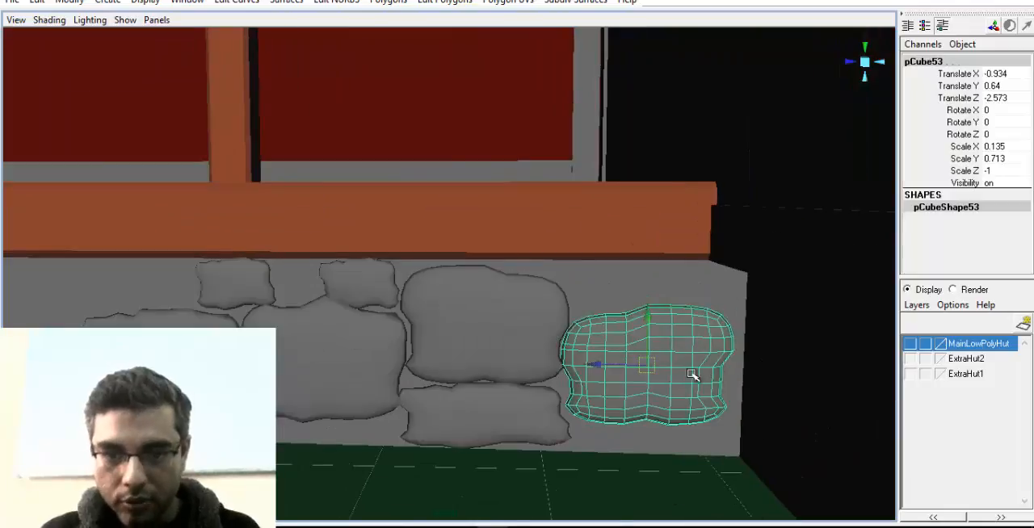
pyautogui.keyDown('alt'); pyautogui.moveTo(691, 371); pyautogui.dragTo(625, 380, button='middle'); pyautogui.keyUp('alt')
pyautogui.hotkey('ctrl', 'd')
pyautogui.moveTo(606, 328); pyautogui.dragTo(611, 284)
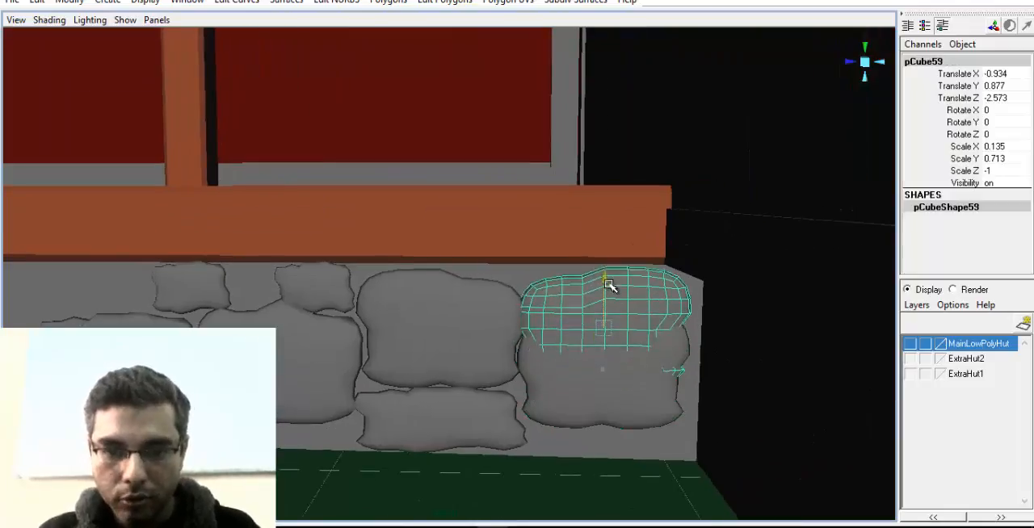
pyautogui.click(611, 382)
pyautogui.press('r')
pyautogui.moveTo(603, 372); pyautogui.dragTo(596, 403)
pyautogui.hotkey('ctrl', 'z')
# Shrink the upper end stone to scale 0.109, 0.575, -0.807 and raise it to Translate Y 0.997
pyautogui.click(633, 341)
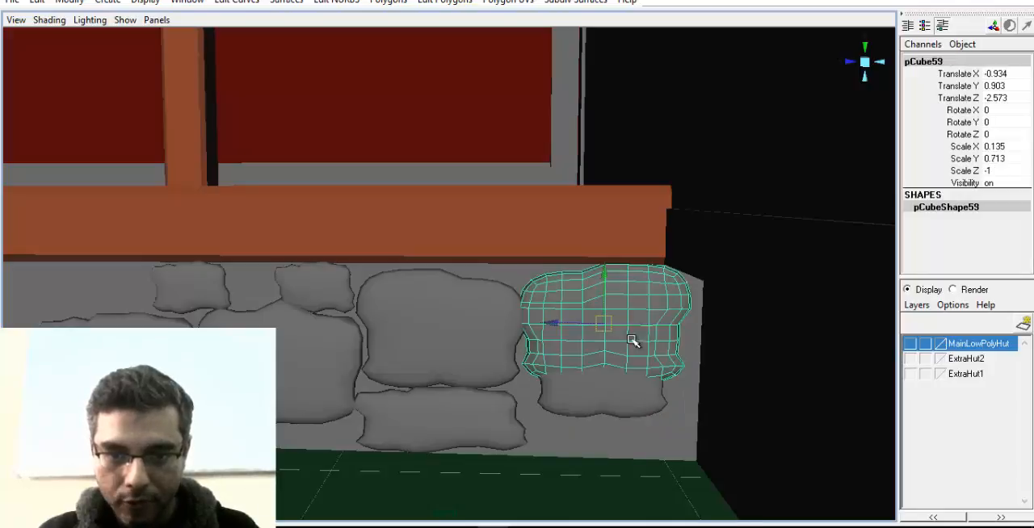
pyautogui.press('r')
pyautogui.moveTo(605, 325); pyautogui.dragTo(585, 330)
pyautogui.press('w')
pyautogui.moveTo(603, 282); pyautogui.dragTo(607, 264)
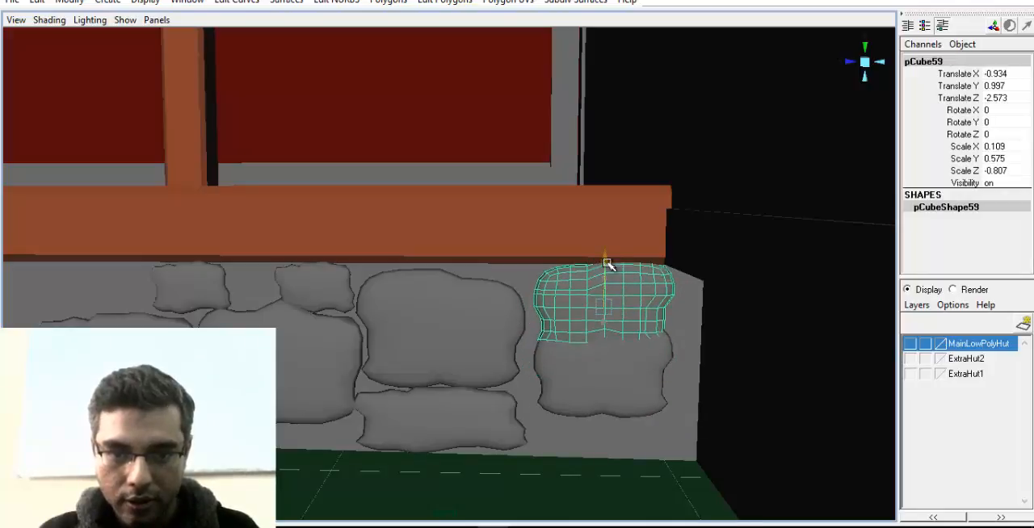
# Position the lower end stone at Translate Y 0.426 and Z -2.535, and the upper end stone at Translate Z -2.545
pyautogui.click(600, 379)
pyautogui.moveTo(614, 340); pyautogui.dragTo(598, 372)
pyautogui.scroll(3, 587, 383)
pyautogui.keyDown('alt'); pyautogui.moveTo(496, 447); pyautogui.dragTo(558, 409, button='middle'); pyautogui.keyUp('alt')
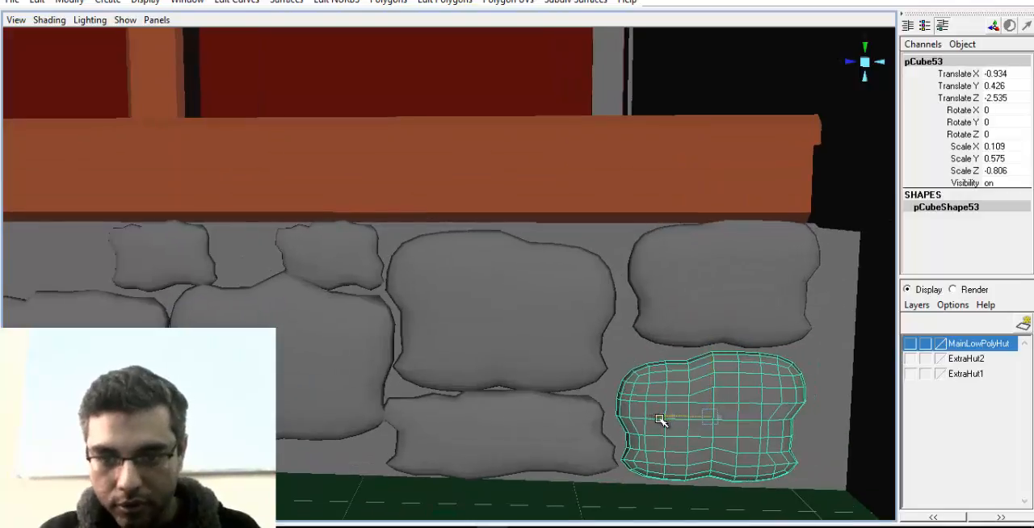
pyautogui.click(652, 340)
pyautogui.moveTo(676, 282); pyautogui.dragTo(671, 284)
# Duplicate the wide stone at the far end from the corner and raise the copy to Translate Y 0.954
pyautogui.keyDown('alt'); pyautogui.moveTo(501, 386); pyautogui.dragTo(656, 384, button='middle'); pyautogui.keyUp('alt')
pyautogui.scroll(-3, 620, 386)
pyautogui.keyDown('alt'); pyautogui.moveTo(328, 366); pyautogui.dragTo(591, 356, button='middle'); pyautogui.keyUp('alt')
pyautogui.click(567, 367)
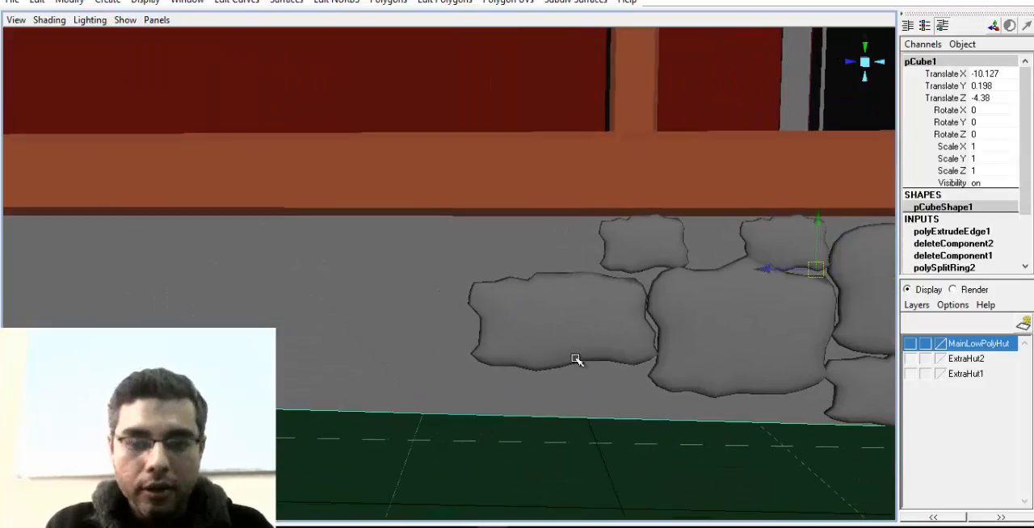
pyautogui.keyDown('alt'); pyautogui.moveTo(458, 369); pyautogui.dragTo(494, 368); pyautogui.keyUp('alt')
pyautogui.click(530, 362)
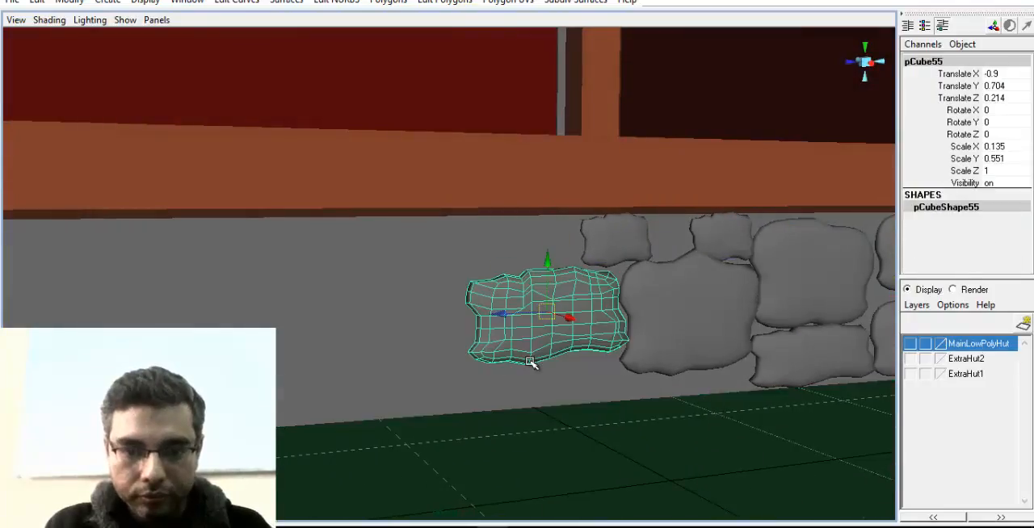
pyautogui.hotkey('ctrl', 'd')
pyautogui.moveTo(547, 260); pyautogui.dragTo(548, 213)
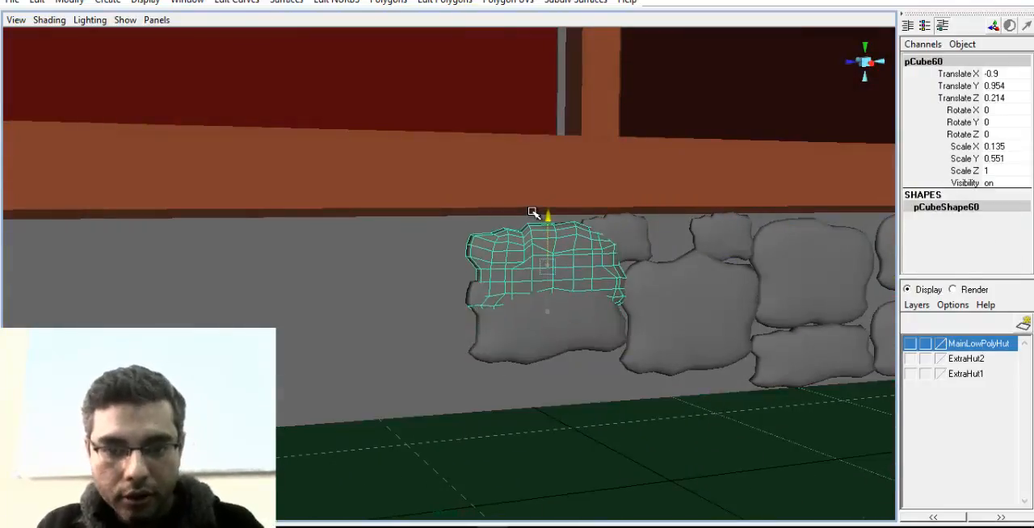
# Lower the original wide stone to Translate Y 0.425 and shift its upper copy to Translate Z 0.488
pyautogui.scroll(1, 570, 344)
pyautogui.click(575, 348)
pyautogui.moveTo(568, 280); pyautogui.dragTo(574, 332)
pyautogui.click(576, 287)
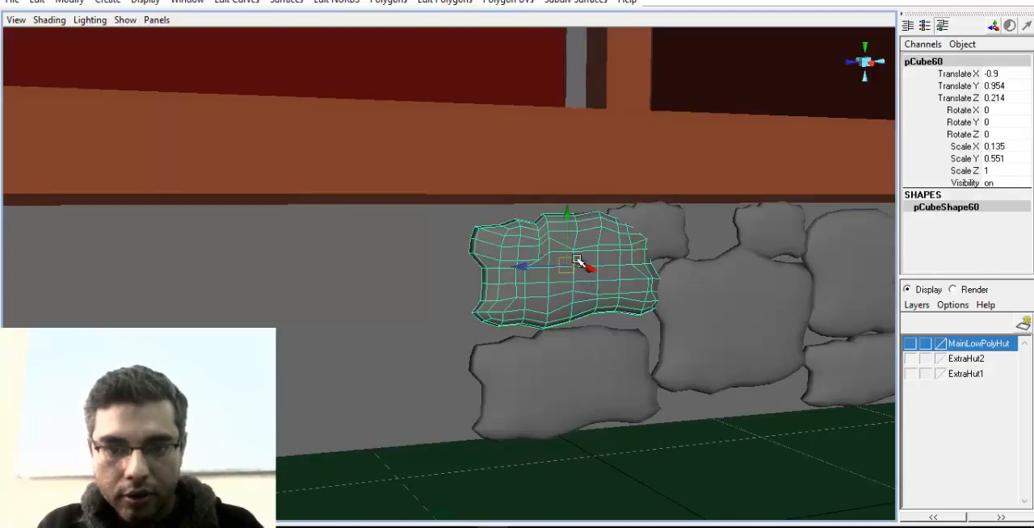
pyautogui.moveTo(532, 270); pyautogui.dragTo(470, 281)
pyautogui.keyDown('alt'); pyautogui.moveTo(618, 319); pyautogui.dragTo(526, 342, button='middle'); pyautogui.keyUp('alt')
pyautogui.scroll(4, 525, 342)
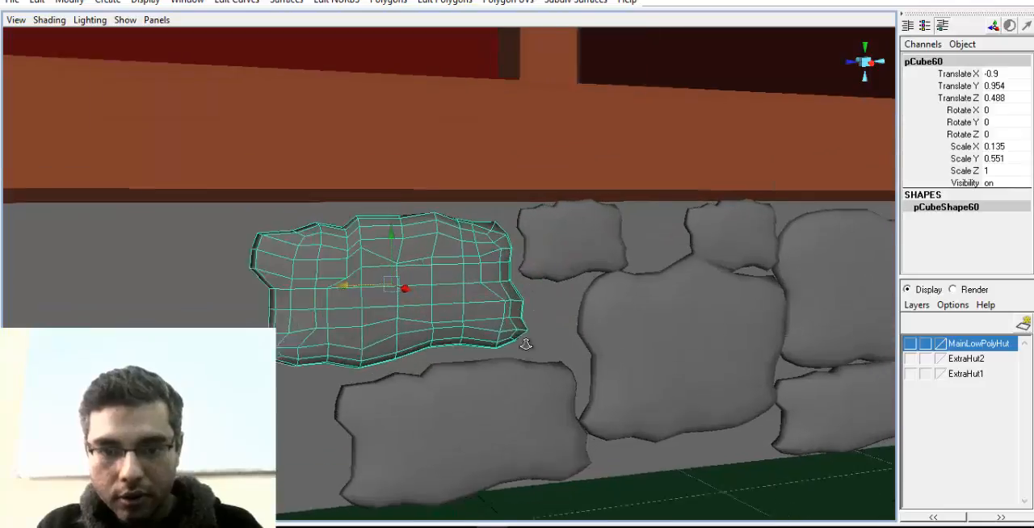
# Fit the lower wide stone beneath its copy at Translate Y 0.462 and Translate Z 0.226
pyautogui.click(507, 423)
pyautogui.moveTo(412, 448); pyautogui.dragTo(410, 449)
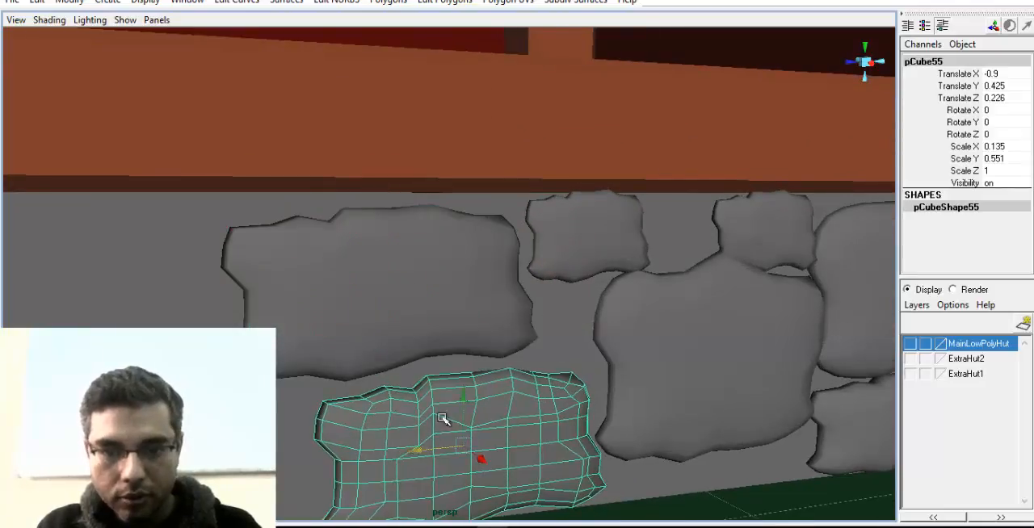
pyautogui.scroll(-3, 531, 360)
pyautogui.keyDown('alt'); pyautogui.moveTo(533, 360); pyautogui.dragTo(583, 284, button='middle'); pyautogui.keyUp('alt')
pyautogui.moveTo(511, 283); pyautogui.dragTo(509, 274)
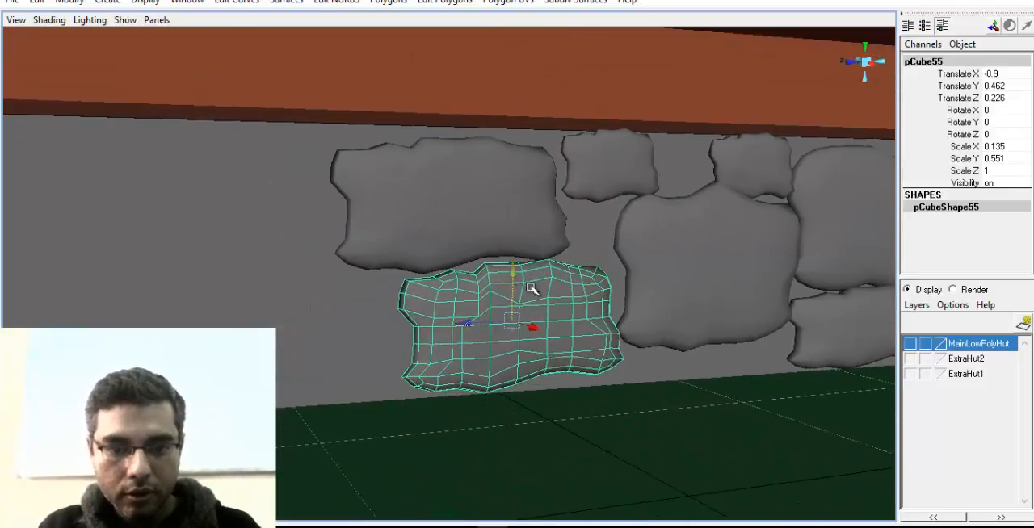
pyautogui.keyDown('alt'); pyautogui.moveTo(491, 325); pyautogui.dragTo(529, 326); pyautogui.keyUp('alt')
# Select all nine stones along the hut's base together
pyautogui.scroll(-3, 528, 326)
pyautogui.keyDown('alt'); pyautogui.moveTo(529, 327); pyautogui.dragTo(326, 387, button='middle'); pyautogui.keyUp('alt')
pyautogui.keyDown('alt'); pyautogui.moveTo(326, 387); pyautogui.dragTo(436, 368); pyautogui.keyUp('alt')
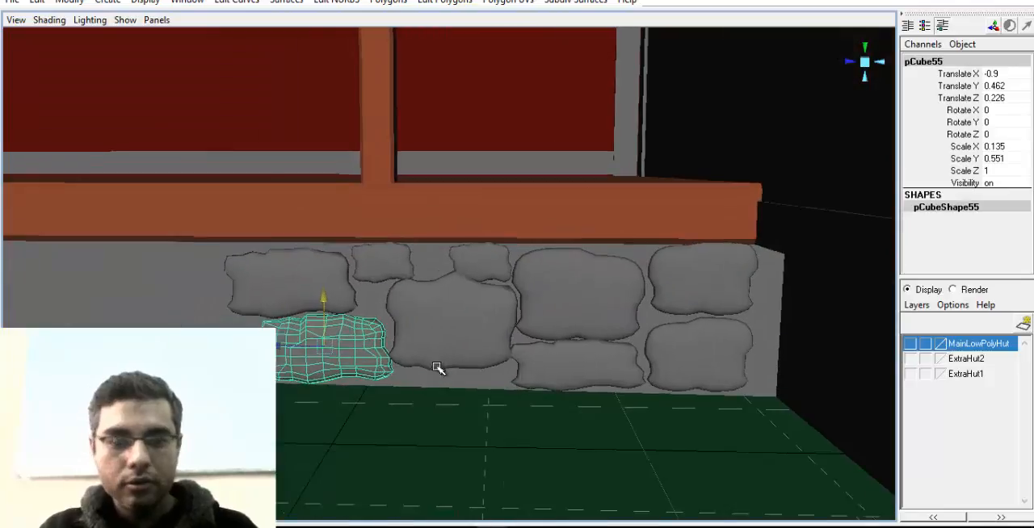
pyautogui.keyDown('shift'); pyautogui.click(294, 295); pyautogui.keyUp('shift')
pyautogui.keyDown('shift'); pyautogui.click(399, 265); pyautogui.keyUp('shift')
pyautogui.keyDown('shift'); pyautogui.click(478, 262); pyautogui.keyUp('shift')
pyautogui.keyDown('shift'); pyautogui.click(485, 303); pyautogui.keyUp('shift')
pyautogui.keyDown('shift'); pyautogui.click(614, 297); pyautogui.keyUp('shift')
pyautogui.keyDown('shift'); pyautogui.click(638, 360); pyautogui.keyUp('shift')
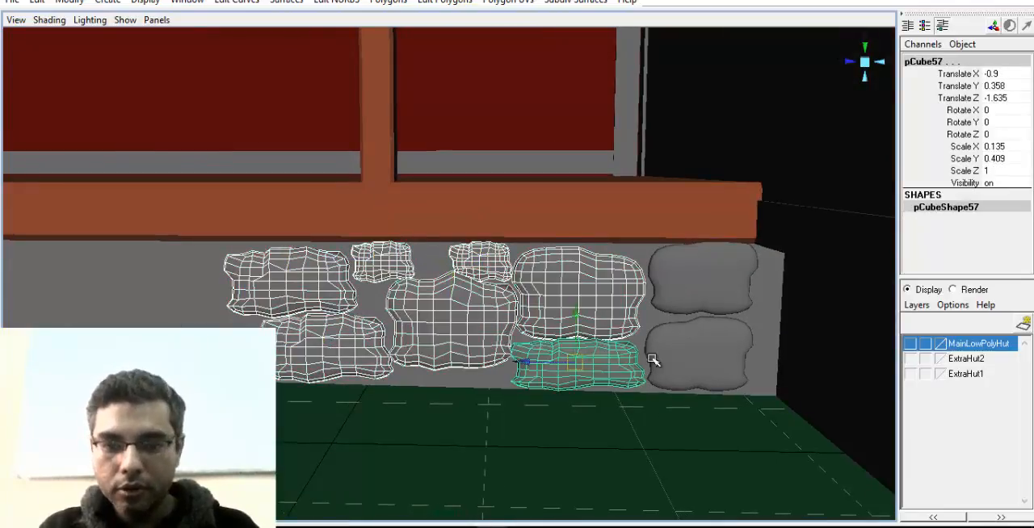
pyautogui.keyDown('shift'); pyautogui.click(687, 356); pyautogui.keyUp('shift')
pyautogui.keyDown('shift'); pyautogui.click(698, 289); pyautogui.keyUp('shift')
pyautogui.scroll(-2, 611, 326)
pyautogui.keyDown('alt'); pyautogui.moveTo(611, 325); pyautogui.dragTo(520, 325); pyautogui.keyUp('alt')
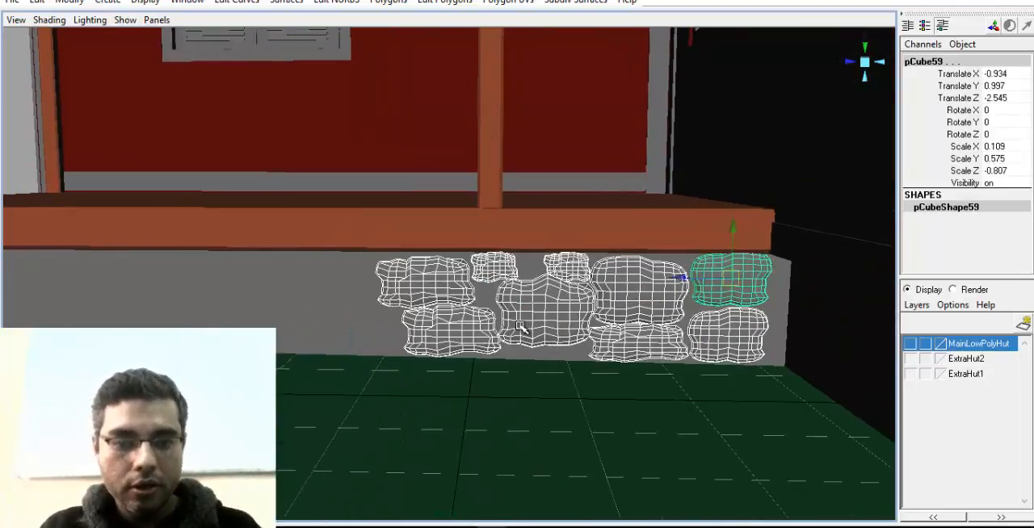
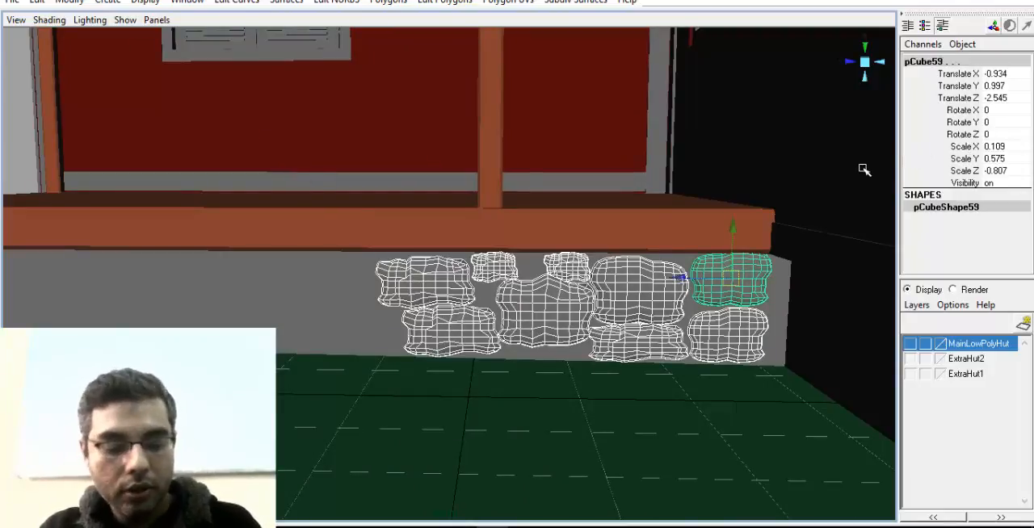
# Duplicate the nine selected stones twice along the porch base, placing the first copy at Translate Z 1.427 and the second farther toward the corner
pyautogui.keyDown('alt'); pyautogui.moveTo(427, 301); pyautogui.dragTo(513, 311, button='middle'); pyautogui.keyUp('alt')
pyautogui.keyDown('alt'); pyautogui.moveTo(513, 311); pyautogui.dragTo(480, 311, button='right'); pyautogui.keyUp('alt')
pyautogui.keyDown('alt'); pyautogui.moveTo(480, 311); pyautogui.dragTo(491, 312, button='middle'); pyautogui.keyUp('alt')
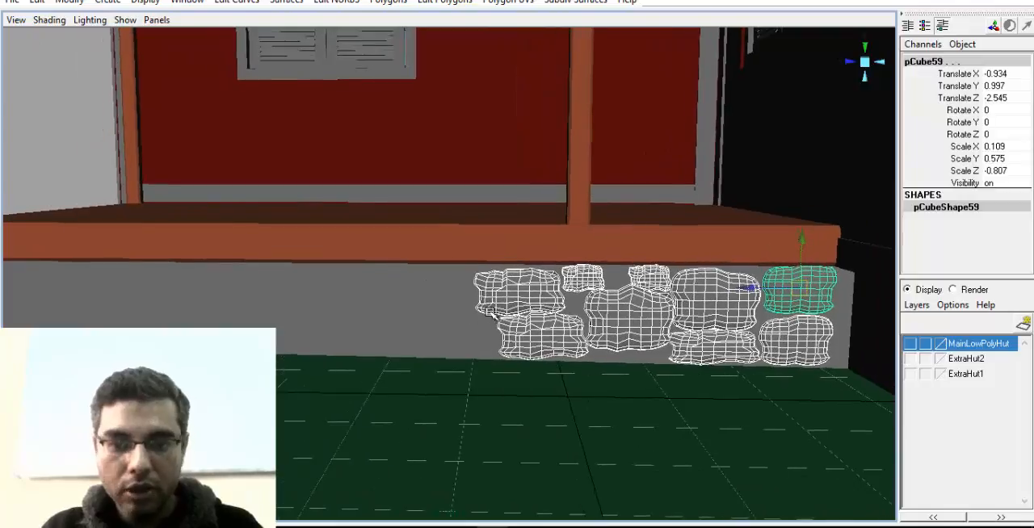
pyautogui.hotkey('ctrl', 'd')
pyautogui.moveTo(730, 292)
pyautogui.mouseDown()
pyautogui.moveTo(370, 292)
pyautogui.moveTo(384, 292)
pyautogui.mouseUp()
pyautogui.keyDown('alt'); pyautogui.moveTo(383, 292); pyautogui.dragTo(532, 315, button='middle'); pyautogui.keyUp('alt')
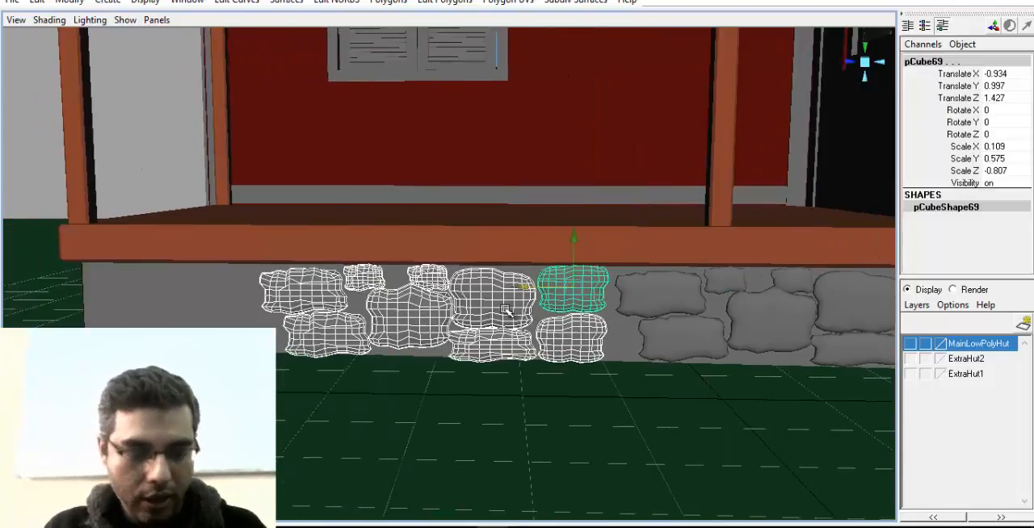
pyautogui.hotkey('ctrl', 'd')
pyautogui.moveTo(519, 292); pyautogui.dragTo(174, 287)
# Move a small overhanging stone into the gap in the lower row at Translate Y 0.428, Translate Z 0.877 and Rotate X -87.135
pyautogui.click(17, 281)
pyautogui.keyDown('alt'); pyautogui.moveTo(206, 280); pyautogui.dragTo(263, 279, button='middle'); pyautogui.keyUp('alt')
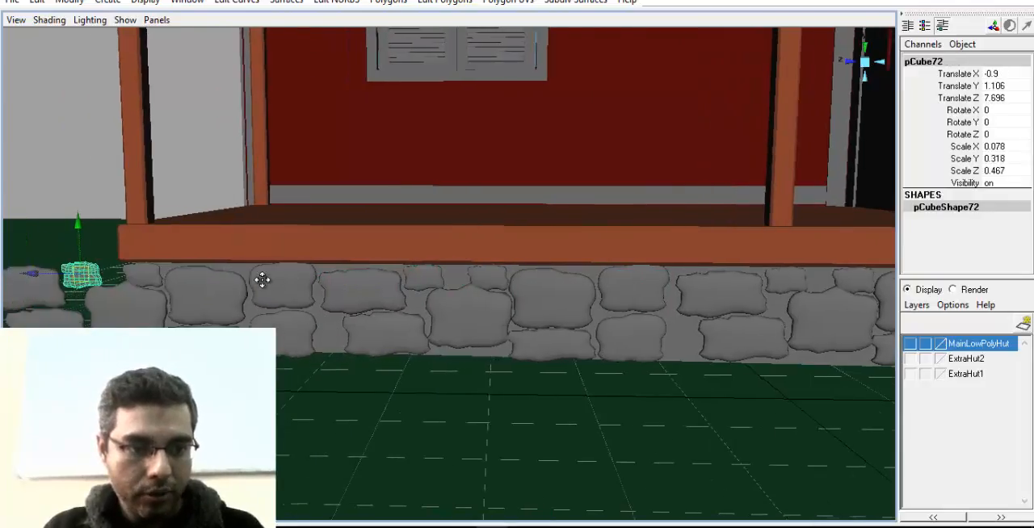
pyautogui.moveTo(38, 276); pyautogui.dragTo(632, 314)
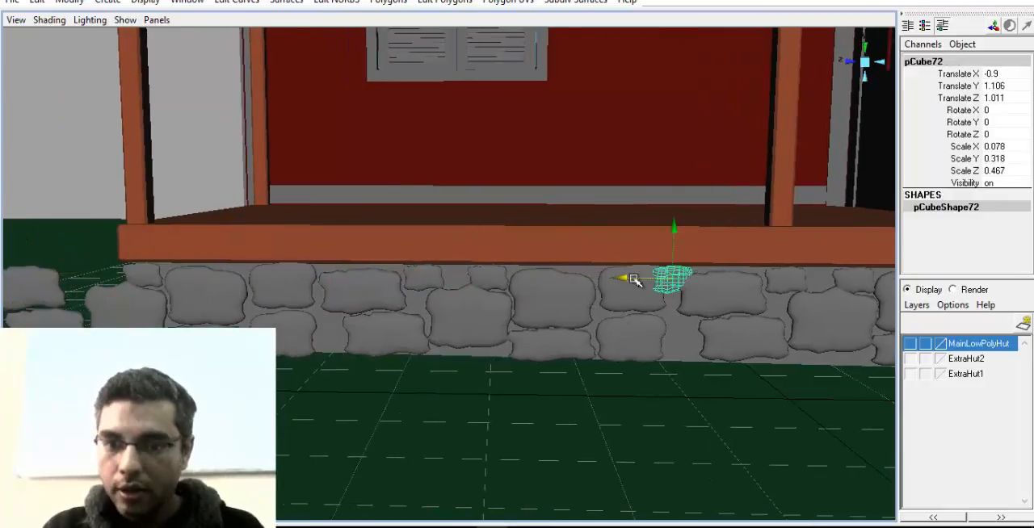
pyautogui.moveTo(671, 228); pyautogui.dragTo(745, 288)
pyautogui.press('e')
pyautogui.press('w')
pyautogui.moveTo(624, 336); pyautogui.dragTo(634, 332)
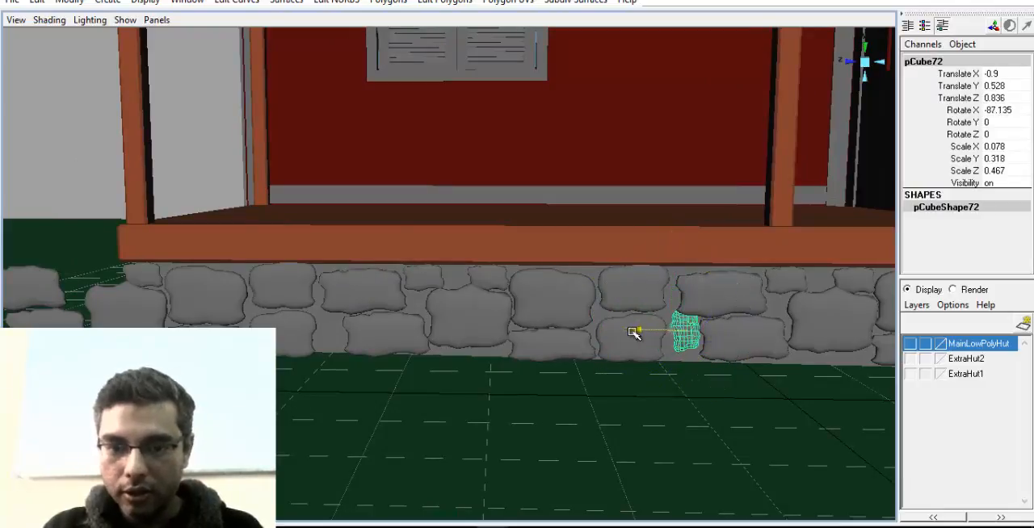
pyautogui.keyDown('alt'); pyautogui.moveTo(598, 312); pyautogui.dragTo(519, 331, button='right'); pyautogui.keyUp('alt')
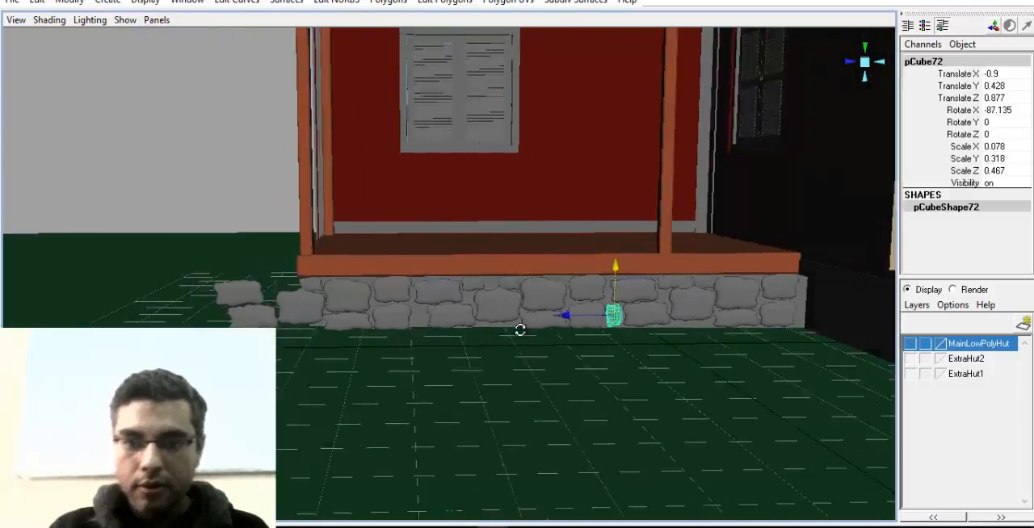
# Delete the larger stones sticking out past the porch corner
pyautogui.keyDown('alt'); pyautogui.moveTo(519, 330); pyautogui.dragTo(565, 327); pyautogui.keyUp('alt')
pyautogui.keyDown('alt'); pyautogui.moveTo(565, 327); pyautogui.dragTo(482, 326, button='middle'); pyautogui.keyUp('alt')
pyautogui.keyDown('alt'); pyautogui.moveTo(428, 330); pyautogui.dragTo(471, 337); pyautogui.keyUp('alt')
pyautogui.click(469, 335)
pyautogui.keyDown('alt'); pyautogui.moveTo(397, 347); pyautogui.dragTo(441, 369); pyautogui.keyUp('alt')
pyautogui.keyDown('shift'); pyautogui.click(410, 332); pyautogui.keyUp('shift')
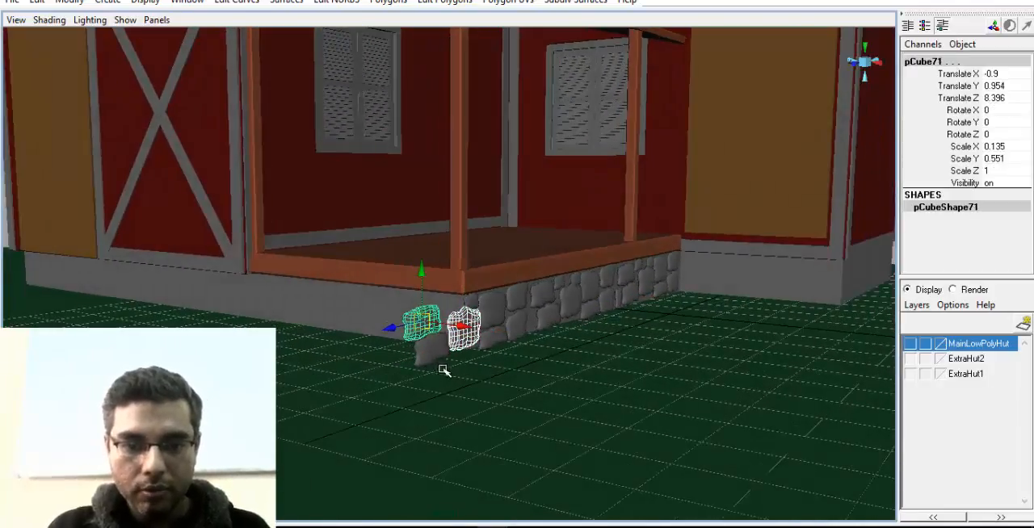
pyautogui.keyDown('shift'); pyautogui.click(432, 355); pyautogui.keyUp('shift')
pyautogui.press('e')
pyautogui.press('Delete')
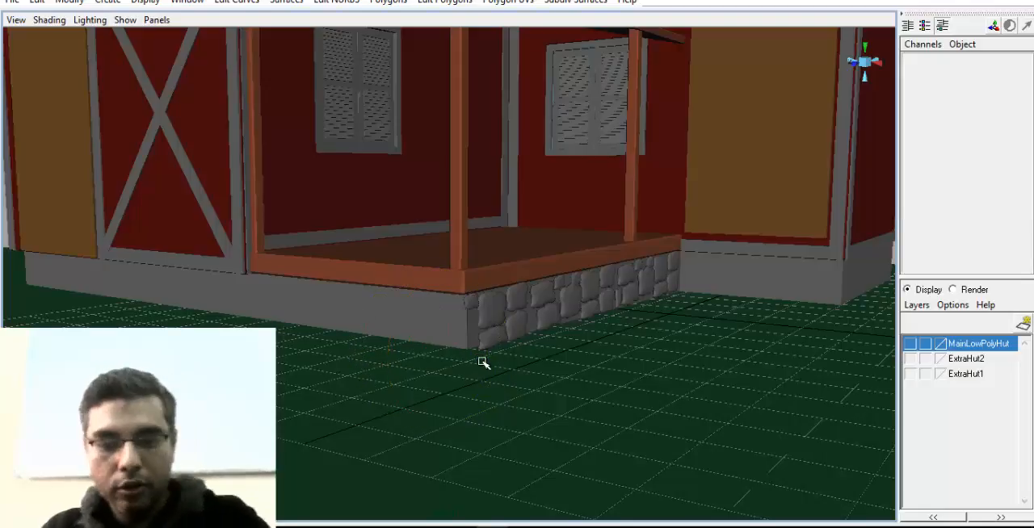
pyautogui.press('space')
pyautogui.moveTo(512, 330); pyautogui.dragTo(452, 332)
pyautogui.keyDown('alt'); pyautogui.moveTo(509, 298); pyautogui.dragTo(500, 274, button='middle'); pyautogui.keyUp('alt')
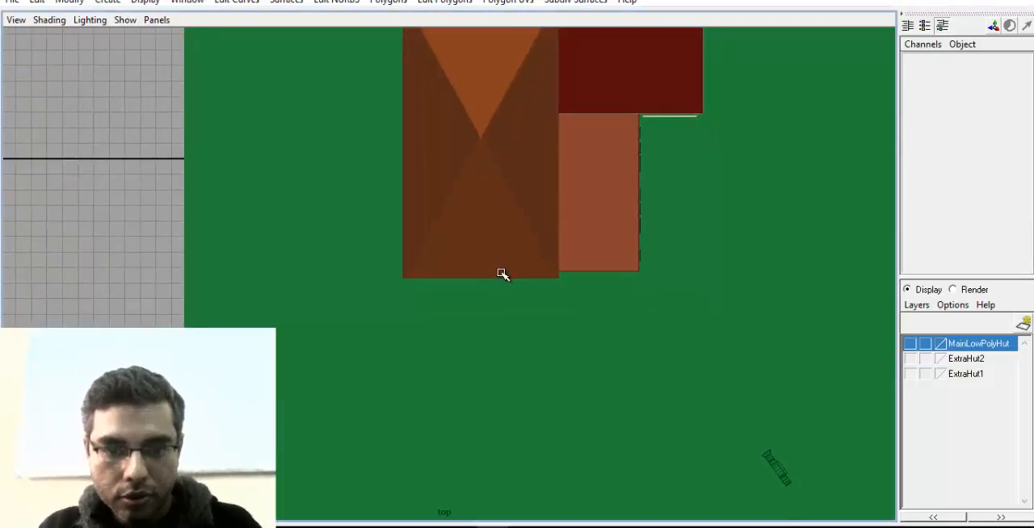
pyautogui.press('space')
pyautogui.press('space')
pyautogui.moveTo(309, 184); pyautogui.dragTo(310, 160)
pyautogui.press('space')
# Turn the small stone at the porch corner to Rotate X 84.148 and place it at Translate Z 6.872
pyautogui.keyDown('alt'); pyautogui.moveTo(310, 243); pyautogui.dragTo(683, 306, button='right'); pyautogui.keyUp('alt')
pyautogui.click(420, 295)
pyautogui.keyDown('alt'); pyautogui.moveTo(340, 327); pyautogui.dragTo(441, 336, button='right'); pyautogui.keyUp('alt')
pyautogui.press('f')
pyautogui.keyDown('alt'); pyautogui.moveTo(441, 336); pyautogui.dragTo(323, 319); pyautogui.keyUp('alt')
pyautogui.scroll(-5, 514, 302)
pyautogui.keyDown('alt'); pyautogui.moveTo(514, 302); pyautogui.dragTo(390, 290); pyautogui.keyUp('alt')
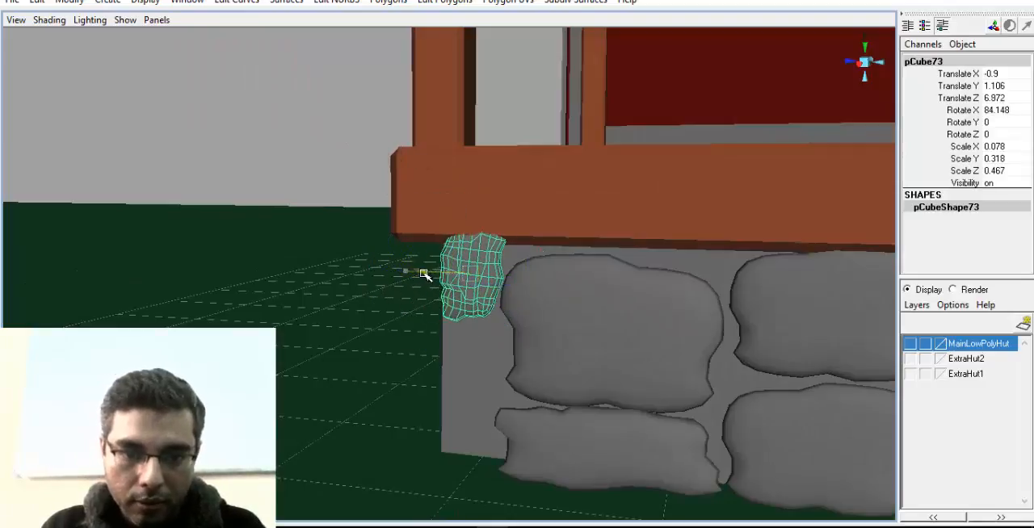
# Fit the corner stone under the porch floor at Translate X -0.918, Y 1.025, Z 6.875 and scale it to 0.072, 0.296, 0.433
pyautogui.scroll(2, 396, 319)
pyautogui.moveTo(476, 267)
pyautogui.mouseDown()
pyautogui.moveTo(474, 346)
pyautogui.moveTo(474, 261)
pyautogui.mouseUp()
pyautogui.press('w')
pyautogui.scroll(1, 464, 293)
pyautogui.press('f')
pyautogui.keyDown('alt'); pyautogui.moveTo(490, 345); pyautogui.dragTo(583, 321); pyautogui.keyUp('alt')
pyautogui.moveTo(504, 281); pyautogui.dragTo(470, 279)
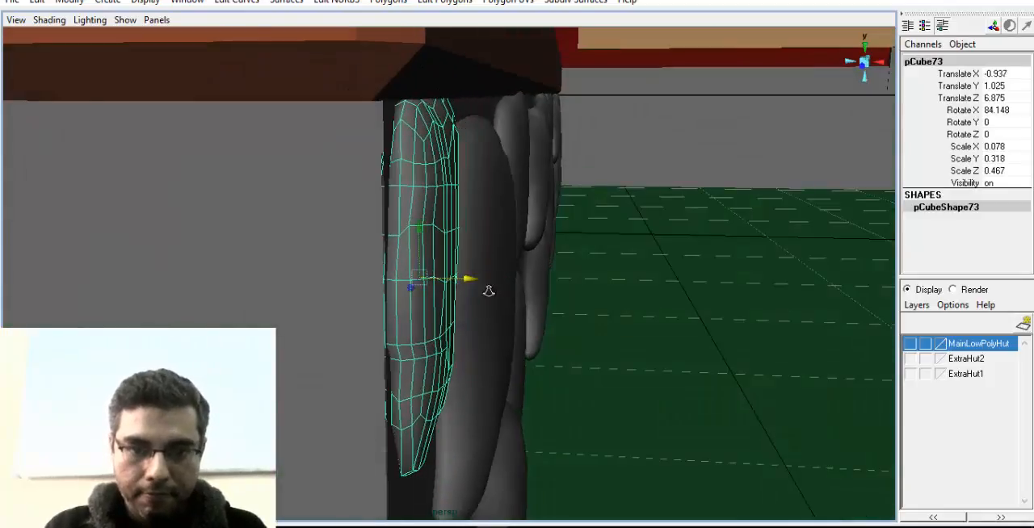
pyautogui.keyDown('alt'); pyautogui.moveTo(487, 291); pyautogui.dragTo(463, 292, button='right'); pyautogui.keyUp('alt')
pyautogui.keyDown('alt'); pyautogui.moveTo(464, 293); pyautogui.dragTo(447, 272, button='middle'); pyautogui.keyUp('alt')
pyautogui.moveTo(458, 258); pyautogui.dragTo(379, 259)
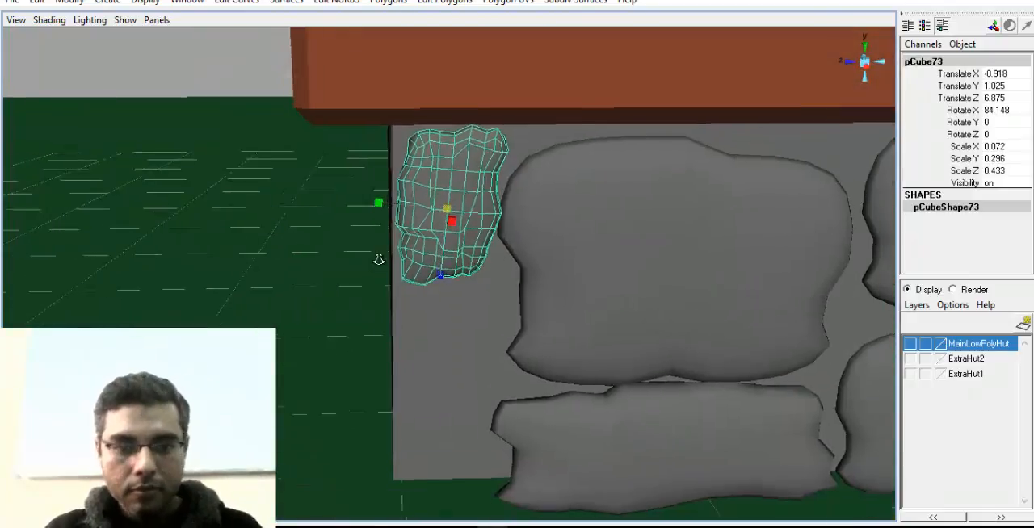
pyautogui.keyDown('alt'); pyautogui.moveTo(379, 258); pyautogui.dragTo(367, 260, button='right'); pyautogui.keyUp('alt')
# Duplicate the corner stone and lower the copy beneath it to Translate Y 0.604
pyautogui.moveTo(450, 176); pyautogui.dragTo(439, 315)
pyautogui.keyDown('alt'); pyautogui.moveTo(429, 370); pyautogui.dragTo(546, 366); pyautogui.keyUp('alt')
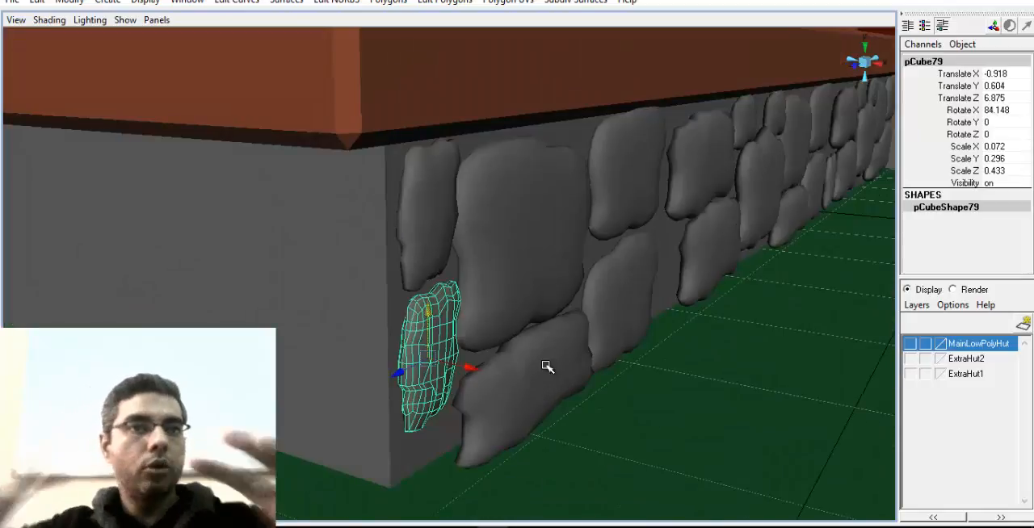
pyautogui.keyDown('alt'); pyautogui.moveTo(518, 389); pyautogui.dragTo(492, 376); pyautogui.keyUp('alt')
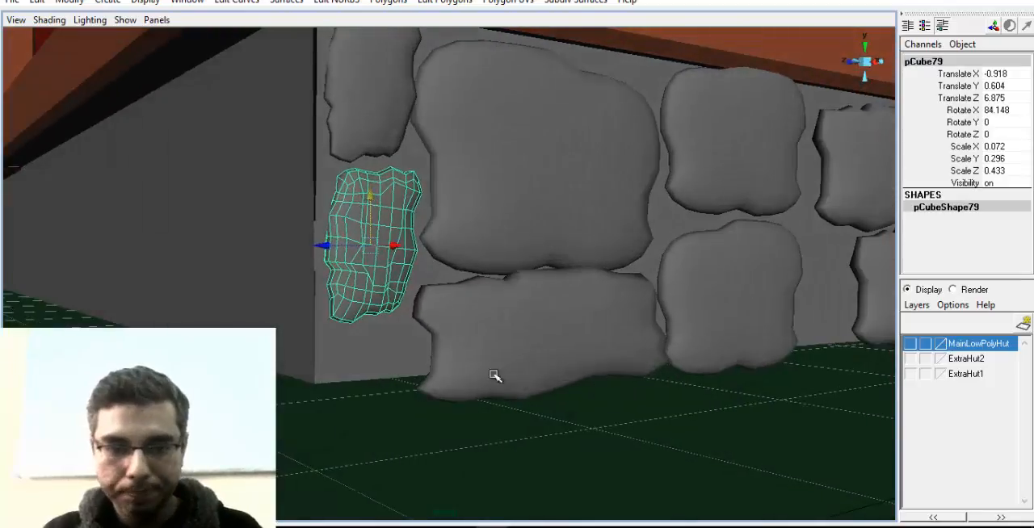
pyautogui.click(385, 361)
pyautogui.keyDown('alt'); pyautogui.moveTo(384, 361); pyautogui.dragTo(419, 341); pyautogui.keyUp('alt')
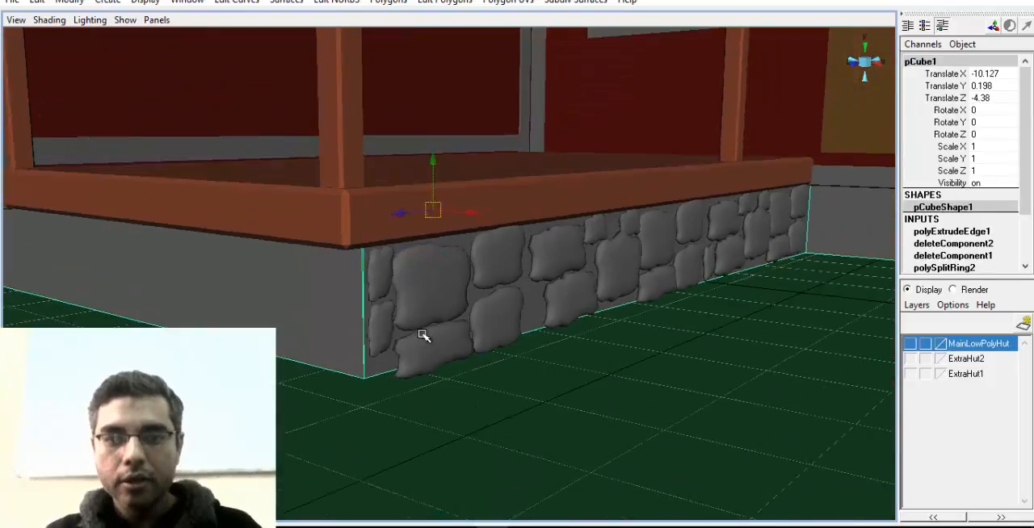
# Open the Outliner and select all the base stones, from pCube52 through pCube79
pyautogui.click(377, 274)
pyautogui.click(188, 3)
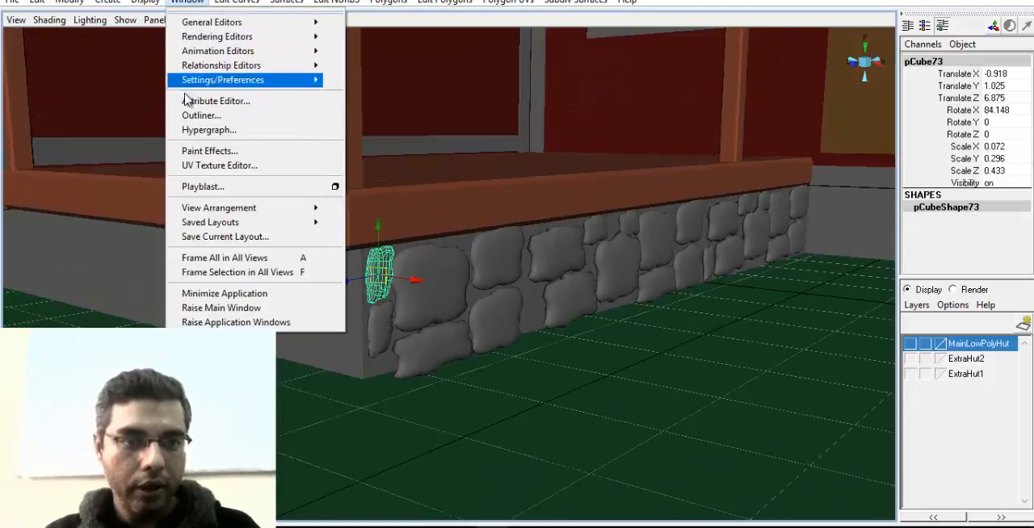
pyautogui.click(234, 116)
pyautogui.scroll(-3, 157, 240)
pyautogui.scroll(-8, 157, 240)
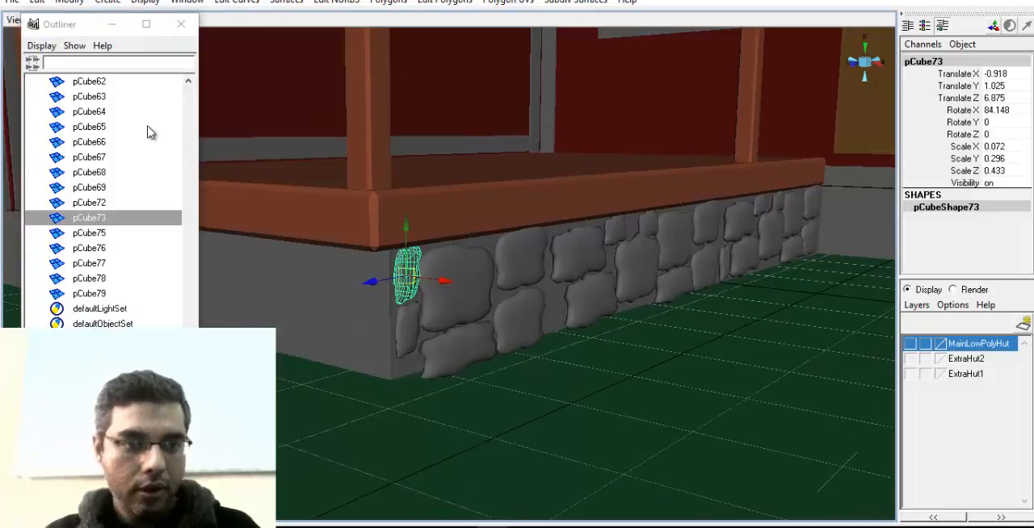
pyautogui.scroll(3, 81, 222)
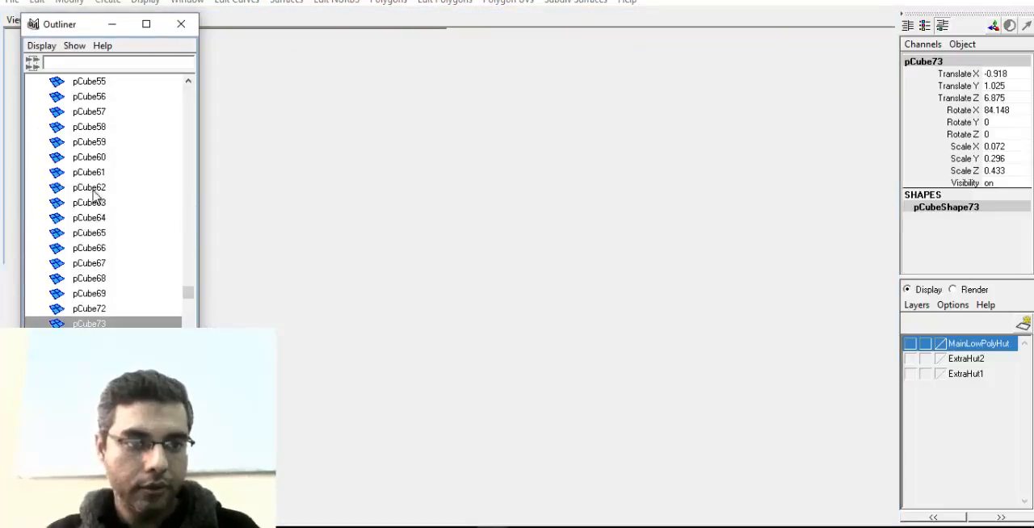
pyautogui.scroll(2, 96, 186)
pyautogui.keyDown('shift'); pyautogui.click(105, 131); pyautogui.keyUp('shift')
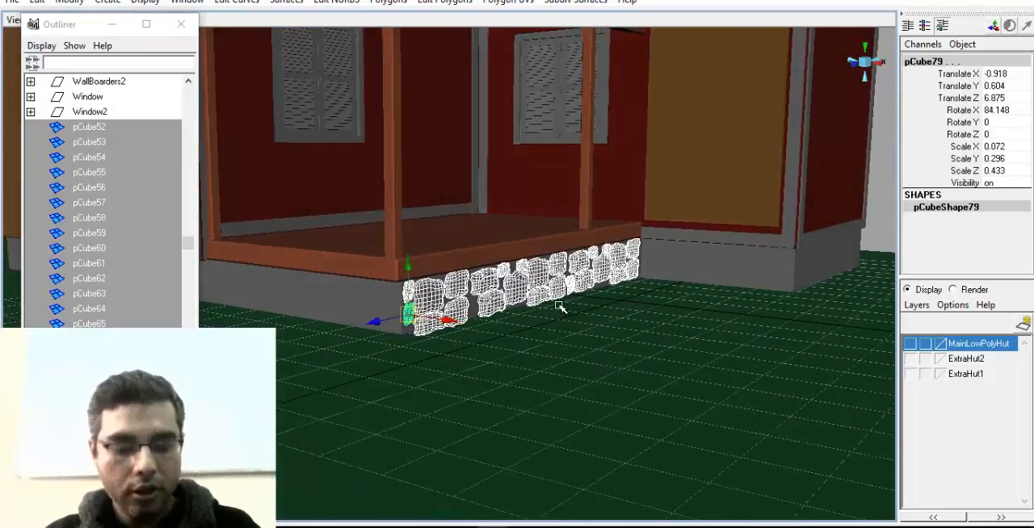
# Group the selected stones as BaseBricks and center the group's pivot
pyautogui.hotkey('ctrl', 'g')
pyautogui.click(927, 62)
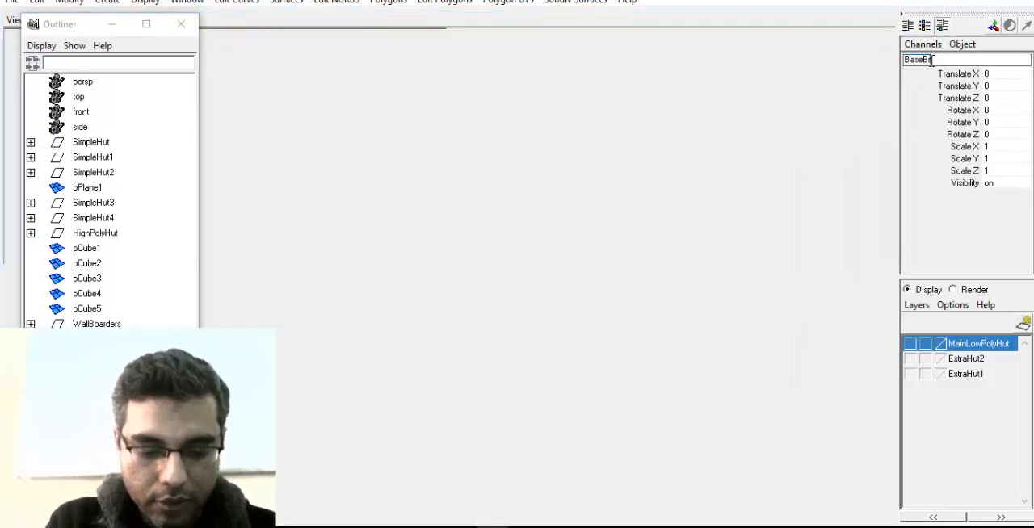
pyautogui.write('BaseBricks')
pyautogui.press('Return')
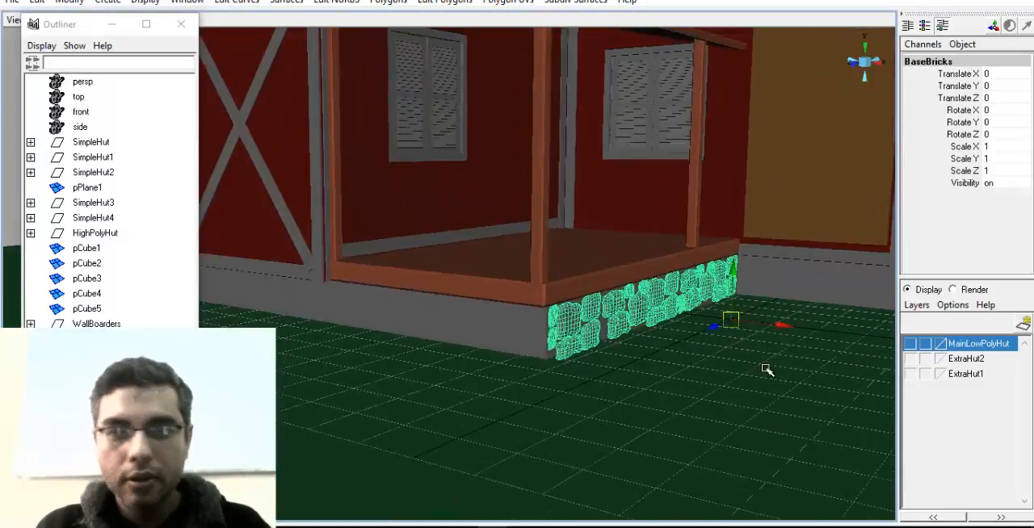
pyautogui.click(79, 7)
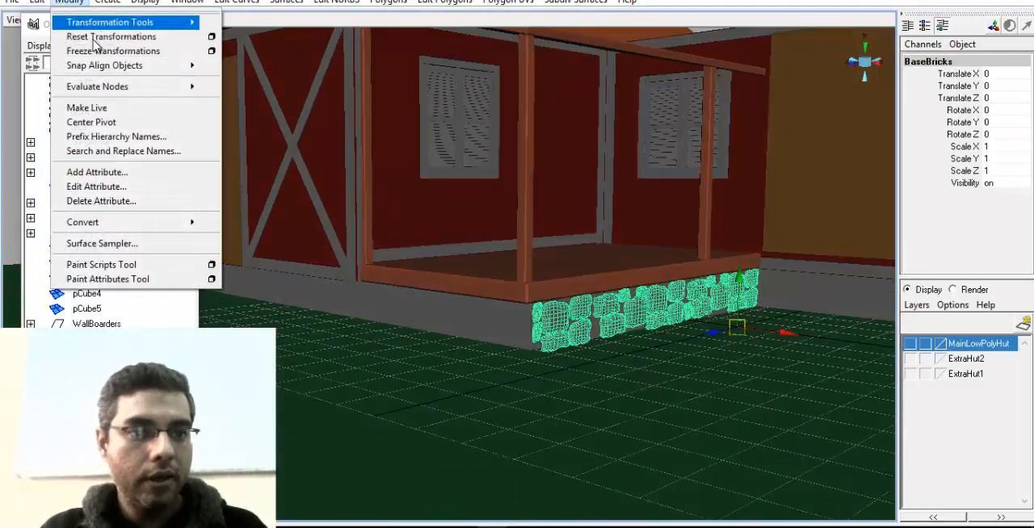
pyautogui.click(92, 122)
pyautogui.keyDown('alt'); pyautogui.moveTo(635, 369); pyautogui.dragTo(683, 411); pyautogui.keyUp('alt')
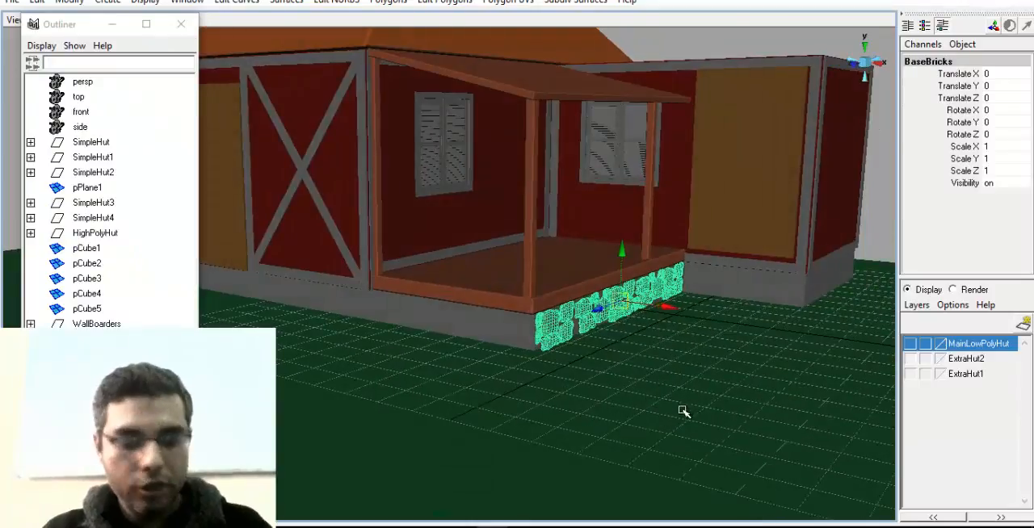
# Duplicate BaseBricks, set the copy's Rotate Y to -90, and place it around the porch corner at Translate X -5.059 and Translate Z 5.068
pyautogui.hotkey('ctrl', 'd')
pyautogui.moveTo(600, 312); pyautogui.dragTo(507, 351)
pyautogui.keyDown('alt'); pyautogui.moveTo(508, 355); pyautogui.dragTo(557, 355); pyautogui.keyUp('alt')
pyautogui.press('e')
pyautogui.doubleClick(1012, 122)
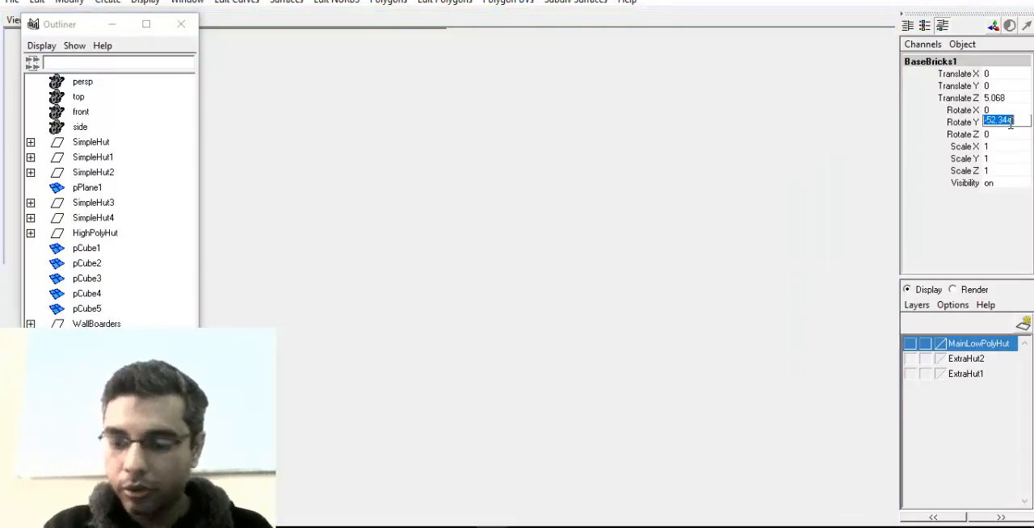
pyautogui.write('-90')
pyautogui.press('Return')
pyautogui.keyDown('alt'); pyautogui.moveTo(572, 243); pyautogui.dragTo(534, 297); pyautogui.keyUp('alt')
pyautogui.keyDown('alt'); pyautogui.moveTo(535, 297); pyautogui.dragTo(696, 316, button='middle'); pyautogui.keyUp('alt')
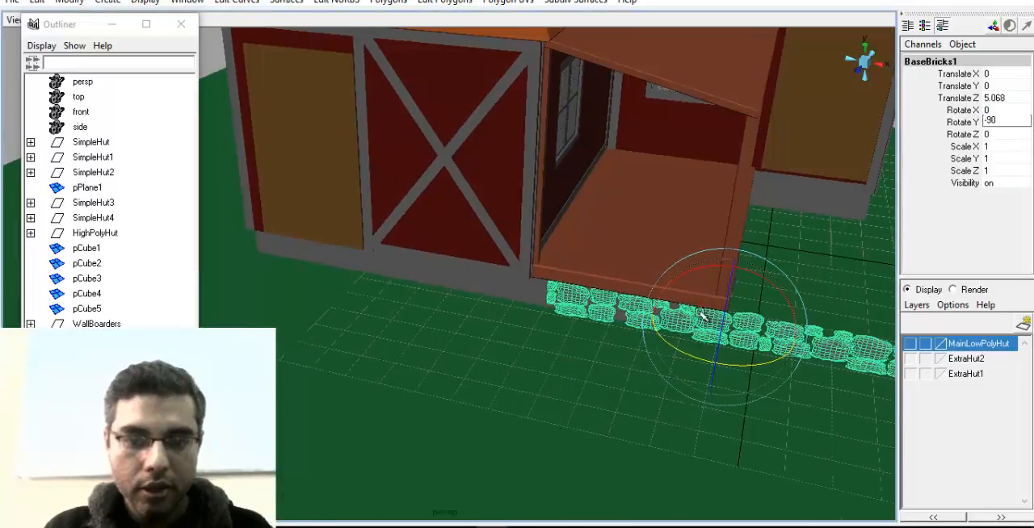
pyautogui.press('w')
pyautogui.moveTo(756, 336); pyautogui.dragTo(595, 357)
# Duplicate the rotated stone row to Translate X -14.991 and delete the stones extending past the end of the wall
pyautogui.hotkey('ctrl', 'd')
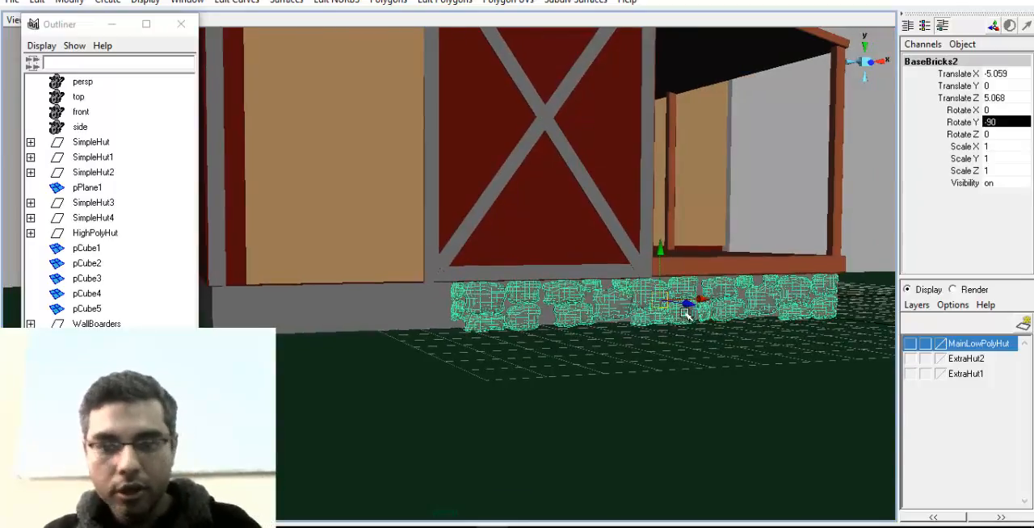
pyautogui.moveTo(663, 300); pyautogui.dragTo(293, 281)
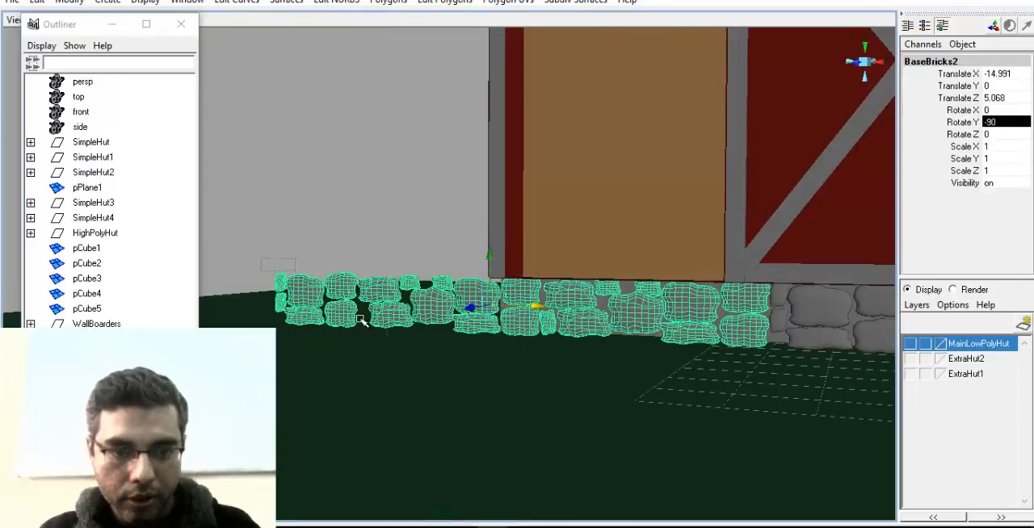
pyautogui.click(529, 377)
pyautogui.keyDown('shift'); pyautogui.click(456, 374); pyautogui.keyUp('shift')
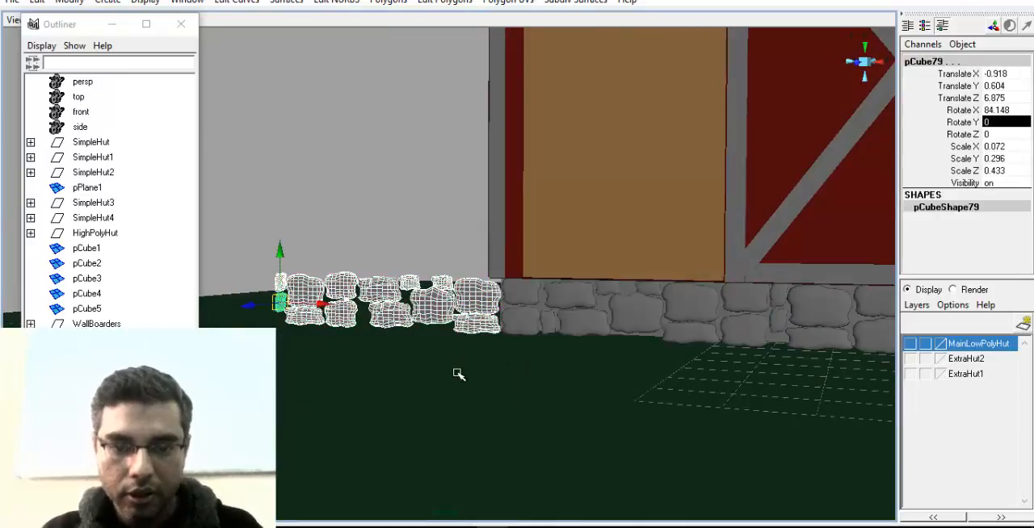
pyautogui.press('Delete')
# Duplicate the original BaseBricks group out to Translate X 2.803 and set the copy's Rotate Y to -90
pyautogui.keyDown('alt'); pyautogui.moveTo(735, 379); pyautogui.dragTo(598, 363); pyautogui.keyUp('alt')
pyautogui.keyDown('alt'); pyautogui.moveTo(533, 289); pyautogui.dragTo(476, 327); pyautogui.keyUp('alt')
pyautogui.click(94, 385)
pyautogui.click(94, 369)
pyautogui.keyDown('alt'); pyautogui.moveTo(545, 347); pyautogui.dragTo(541, 342); pyautogui.keyUp('alt')
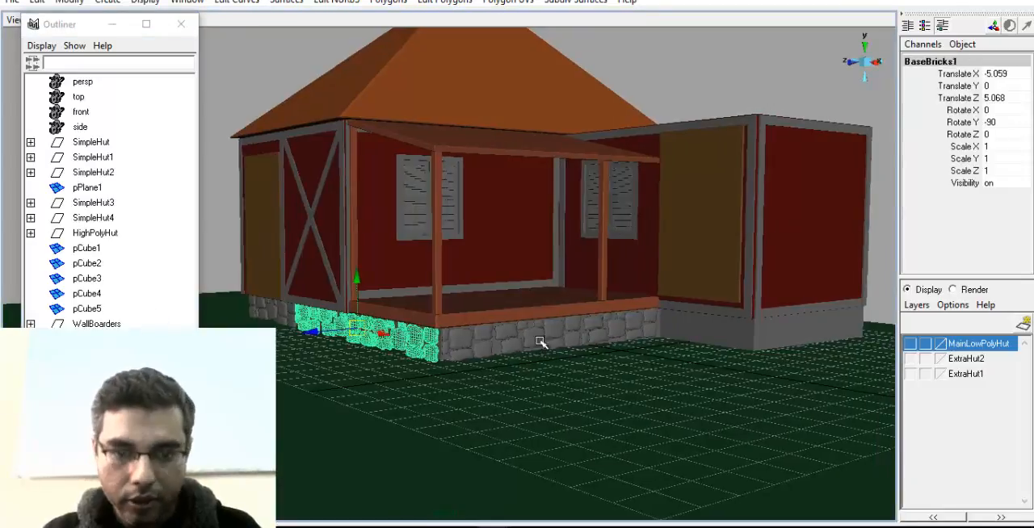
pyautogui.press('space')
pyautogui.click(94, 354)
pyautogui.press('space')
pyautogui.keyDown('alt'); pyautogui.moveTo(517, 373); pyautogui.dragTo(549, 381); pyautogui.keyUp('alt')
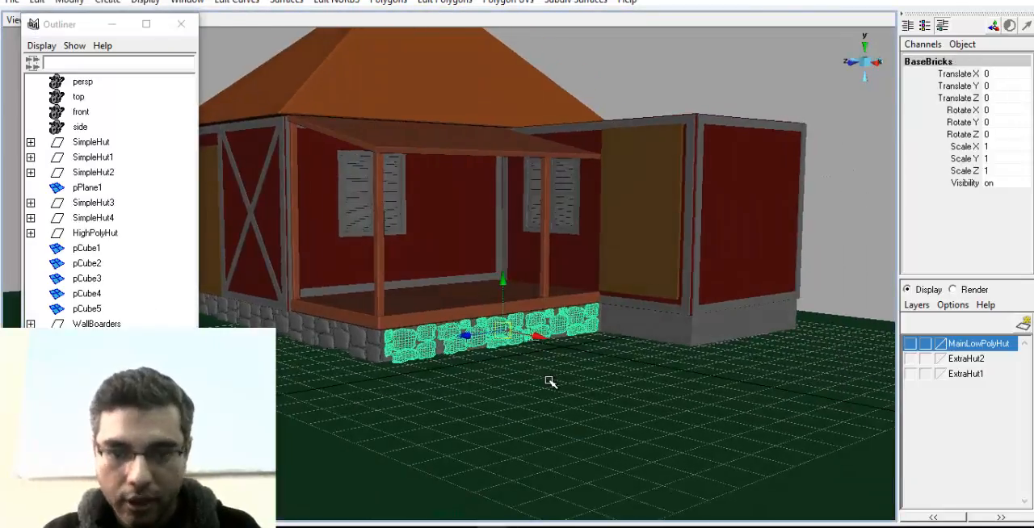
pyautogui.moveTo(539, 338); pyautogui.dragTo(509, 360)
pyautogui.doubleClick(1005, 123)
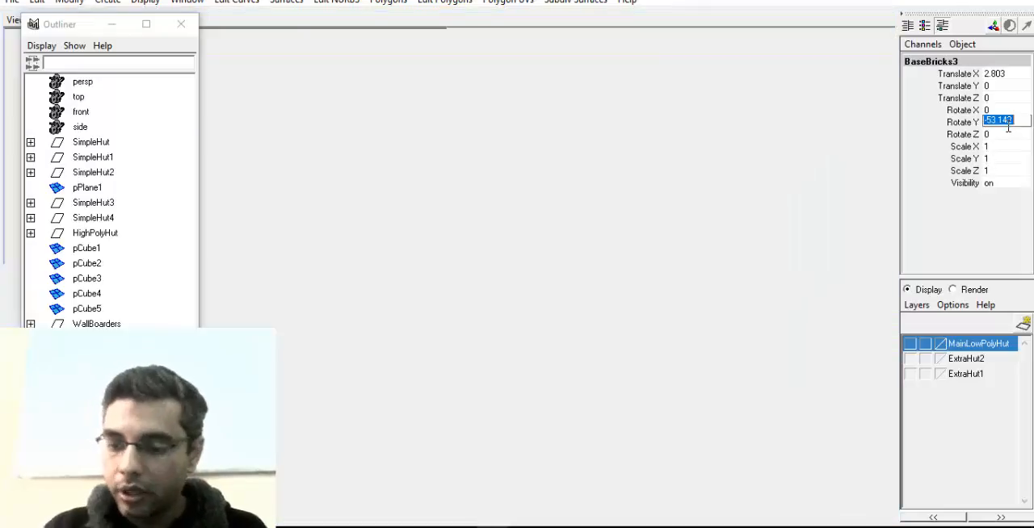
pyautogui.press('Return')
pyautogui.keyDown('alt'); pyautogui.moveTo(686, 310); pyautogui.dragTo(566, 322); pyautogui.keyUp('alt')
# Move the new rotated row back to Translate Z -4.852, along the base of the wing beside the porch
pyautogui.press('w')
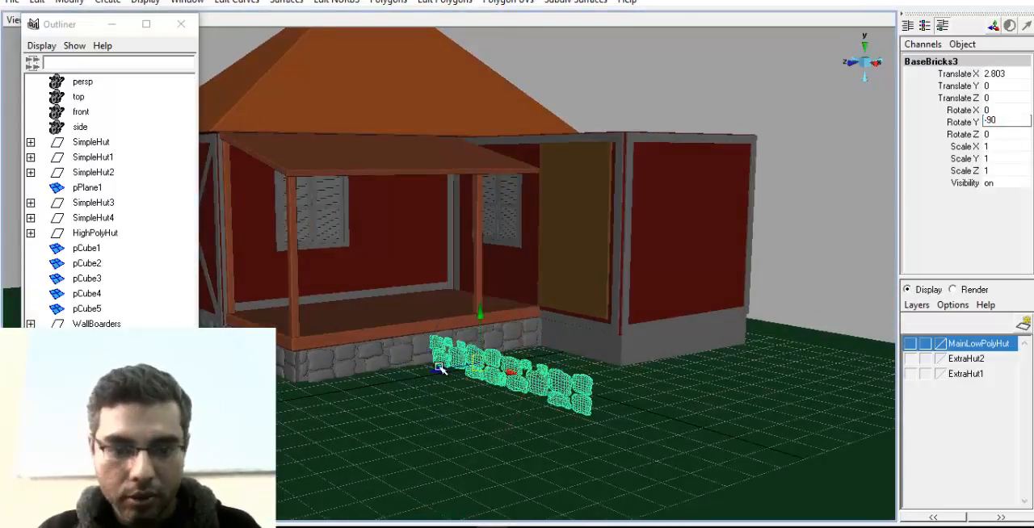
pyautogui.moveTo(438, 371); pyautogui.dragTo(532, 360)
pyautogui.keyDown('alt'); pyautogui.moveTo(553, 357); pyautogui.dragTo(558, 410, button='right'); pyautogui.keyUp('alt')
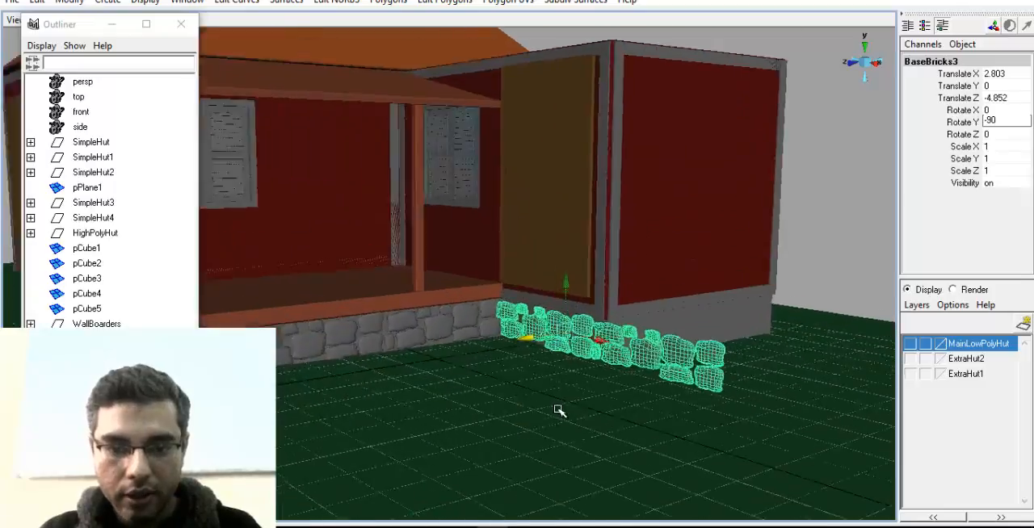
pyautogui.keyDown('alt'); pyautogui.moveTo(558, 410); pyautogui.dragTo(547, 374); pyautogui.keyUp('alt')
# Select the stones extending beyond the wing's outer corner and delete them
pyautogui.moveTo(404, 274); pyautogui.dragTo(628, 315)
pyautogui.keyDown('alt'); pyautogui.moveTo(704, 314); pyautogui.dragTo(539, 256); pyautogui.keyUp('alt')
pyautogui.click(558, 268)
pyautogui.moveTo(498, 373); pyautogui.dragTo(781, 185)
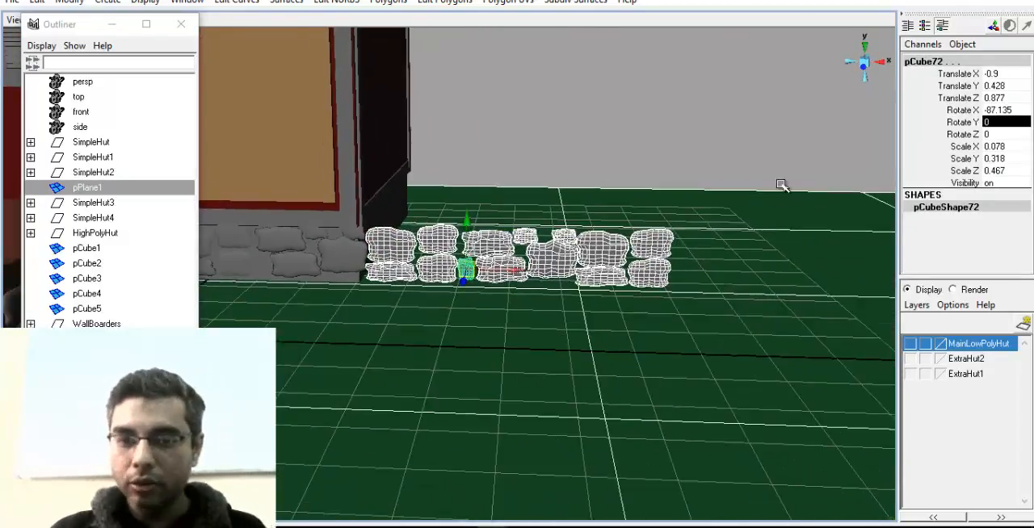
pyautogui.press('Delete')
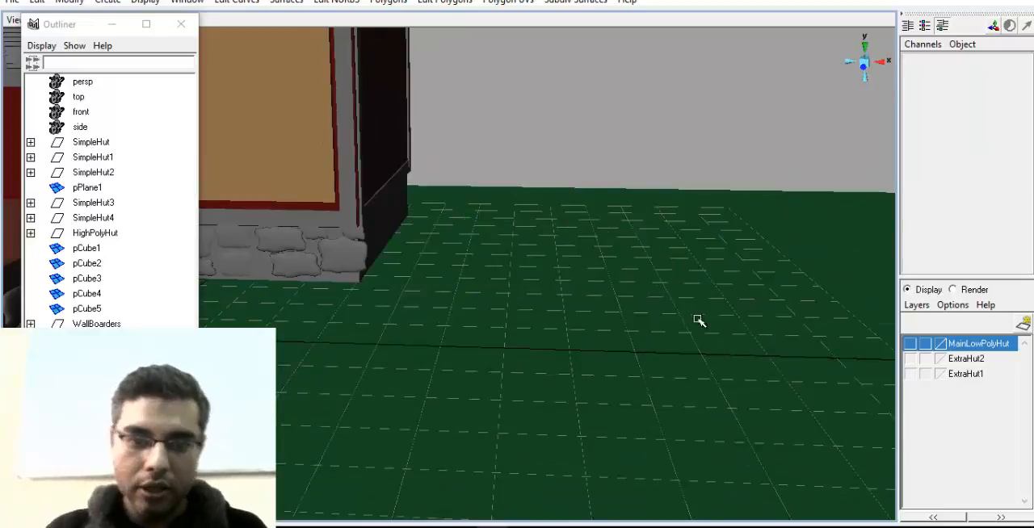
pyautogui.keyDown('alt'); pyautogui.moveTo(700, 320); pyautogui.dragTo(881, 394, button='middle'); pyautogui.keyUp('alt')
pyautogui.click(518, 316)
pyautogui.keyDown('alt'); pyautogui.moveTo(609, 331); pyautogui.dragTo(436, 364); pyautogui.keyUp('alt')
pyautogui.hotkey('ctrl', 'd')
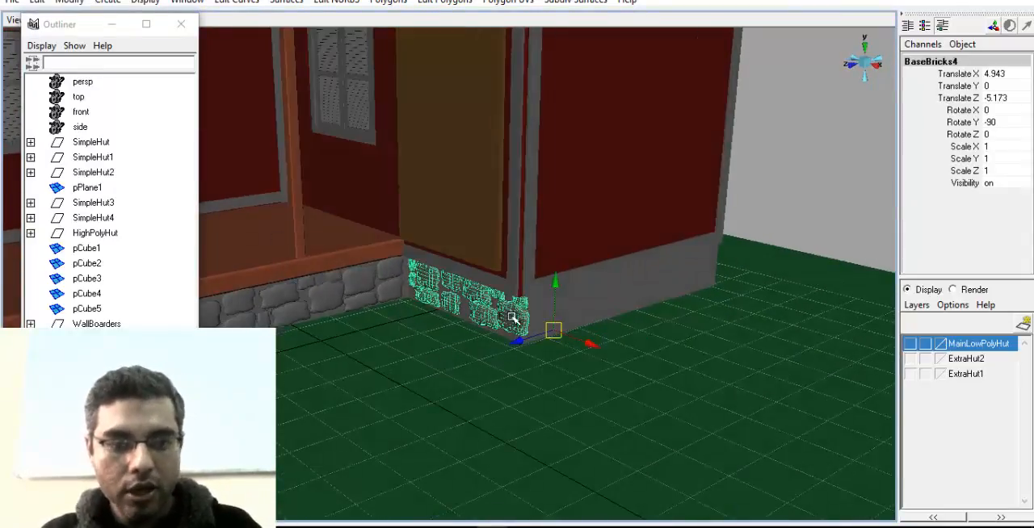
pyautogui.click(542, 354)
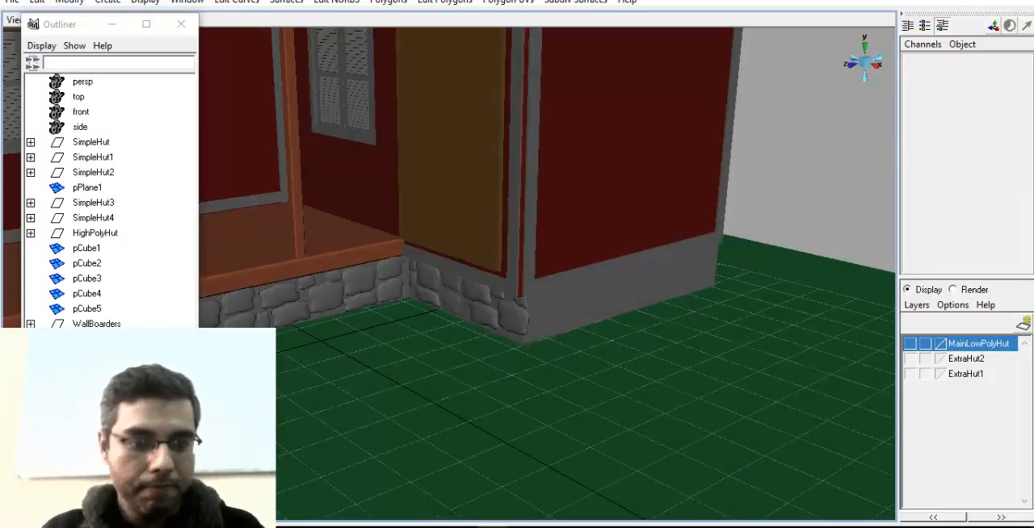
# Duplicate the original BaseBricks row and move the copy out beside the wing's end wall at Translate X 4.909, Translate Z -7.639
pyautogui.click(494, 314)
pyautogui.scroll(-2, 510, 410)
pyautogui.keyDown('alt'); pyautogui.moveTo(477, 406); pyautogui.dragTo(548, 368); pyautogui.keyUp('alt')
pyautogui.click(95, 354)
pyautogui.click(96, 339)
pyautogui.hotkey('ctrl', 'd')
pyautogui.moveTo(330, 327); pyautogui.dragTo(619, 321)
pyautogui.keyDown('alt'); pyautogui.moveTo(646, 376); pyautogui.dragTo(542, 363, button='middle'); pyautogui.keyUp('alt')
pyautogui.scroll(3, 541, 363)
pyautogui.keyDown('alt'); pyautogui.moveTo(542, 363); pyautogui.dragTo(654, 347); pyautogui.keyUp('alt')
pyautogui.keyDown('alt'); pyautogui.moveTo(654, 347); pyautogui.dragTo(593, 361, button='middle'); pyautogui.keyUp('alt')
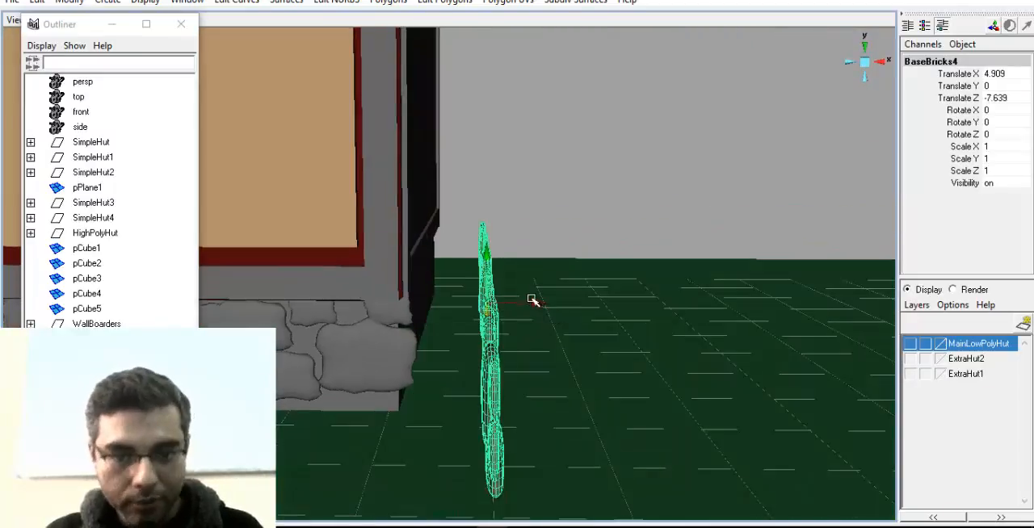
# Fit the new stone row against the base of the wing's end wall at Translate X 4.062, Translate Y -0.056, Translate Z -10.232
pyautogui.moveTo(532, 301); pyautogui.dragTo(463, 307)
pyautogui.keyDown('alt'); pyautogui.moveTo(486, 349); pyautogui.dragTo(674, 295); pyautogui.keyUp('alt')
pyautogui.keyDown('alt'); pyautogui.moveTo(725, 335); pyautogui.dragTo(650, 343, button='middle'); pyautogui.keyUp('alt')
pyautogui.keyDown('alt'); pyautogui.moveTo(668, 334); pyautogui.dragTo(578, 363, button='right'); pyautogui.keyUp('alt')
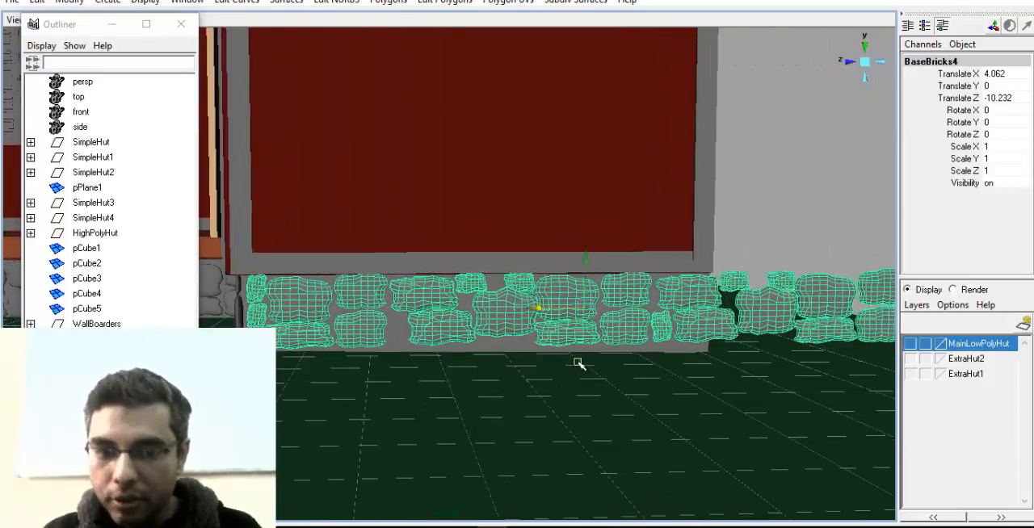
pyautogui.moveTo(586, 258); pyautogui.dragTo(588, 262)
pyautogui.keyDown('alt'); pyautogui.moveTo(689, 275); pyautogui.dragTo(614, 287, button='middle'); pyautogui.keyUp('alt')
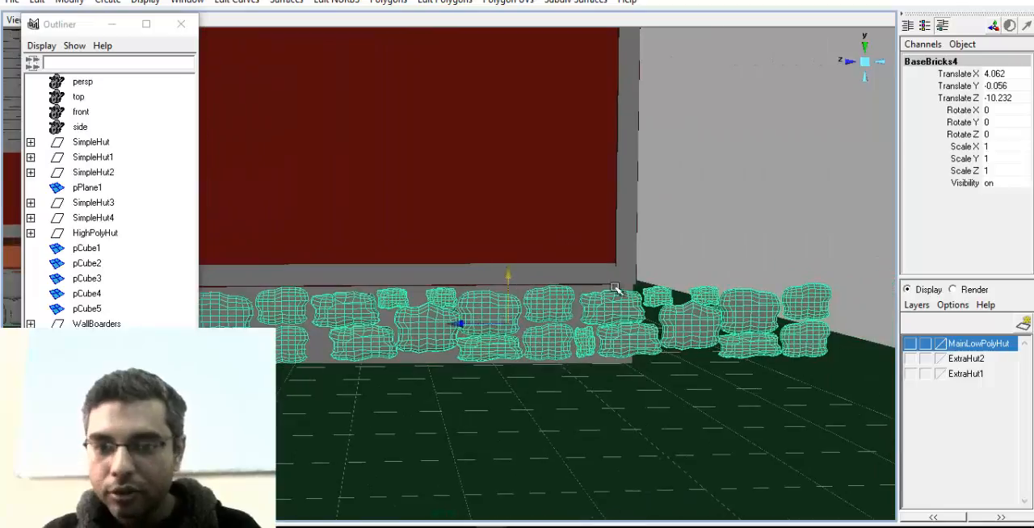
# Select all the stones of the new row that lie completely beyond the wing's far corner and delete them
pyautogui.click(652, 293)
pyautogui.keyDown('shift'); pyautogui.click(707, 335); pyautogui.keyUp('shift')
pyautogui.keyDown('shift'); pyautogui.click(713, 296); pyautogui.keyUp('shift')
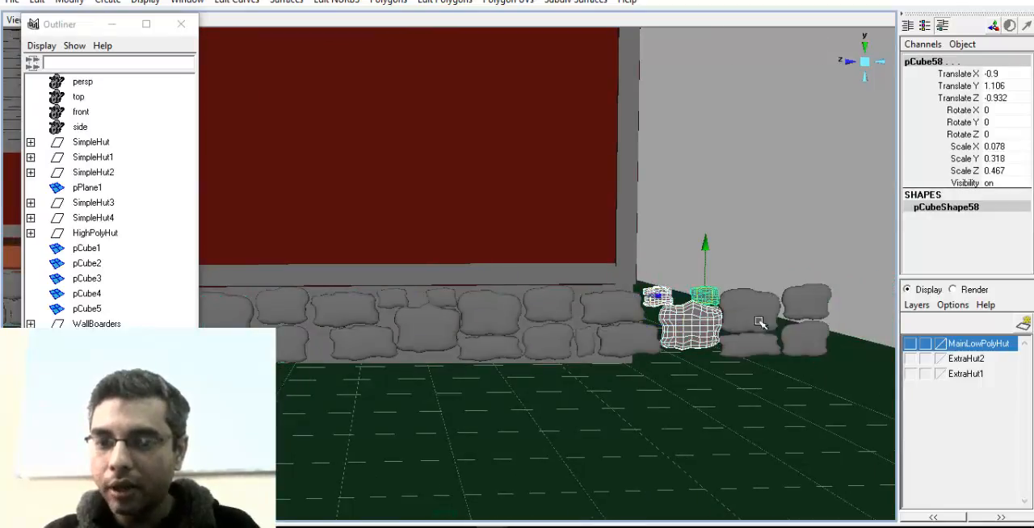
pyautogui.keyDown('shift'); pyautogui.click(759, 321); pyautogui.keyUp('shift')
pyautogui.keyDown('shift'); pyautogui.click(803, 311); pyautogui.keyUp('shift')
pyautogui.keyDown('shift'); pyautogui.click(795, 343); pyautogui.keyUp('shift')
pyautogui.press('Delete')
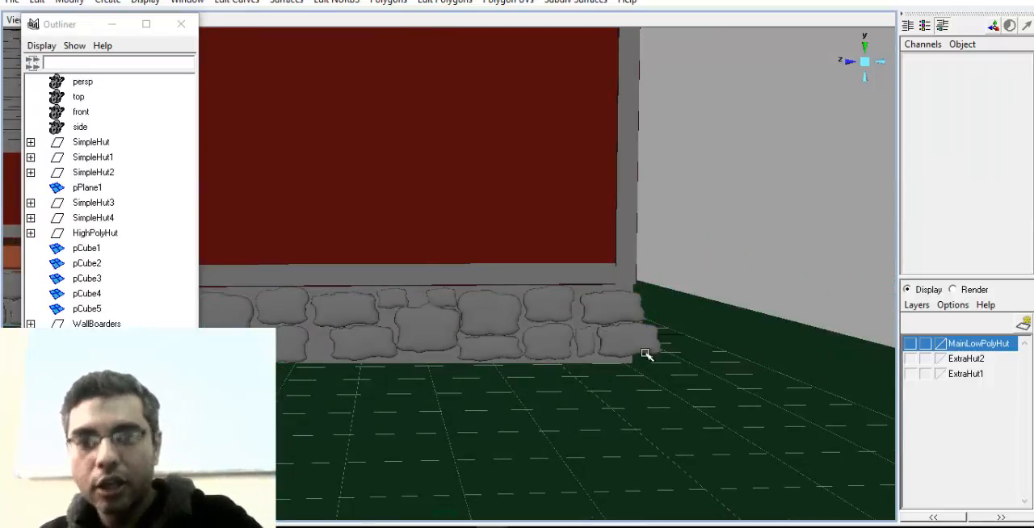
# Delete the lower stone that still overhangs the wing's far corner
pyautogui.click(627, 359)
pyautogui.keyDown('alt'); pyautogui.moveTo(575, 352); pyautogui.dragTo(539, 329, button='middle'); pyautogui.keyUp('alt')
pyautogui.keyDown('alt'); pyautogui.moveTo(539, 329); pyautogui.dragTo(662, 357, button='right'); pyautogui.keyUp('alt')
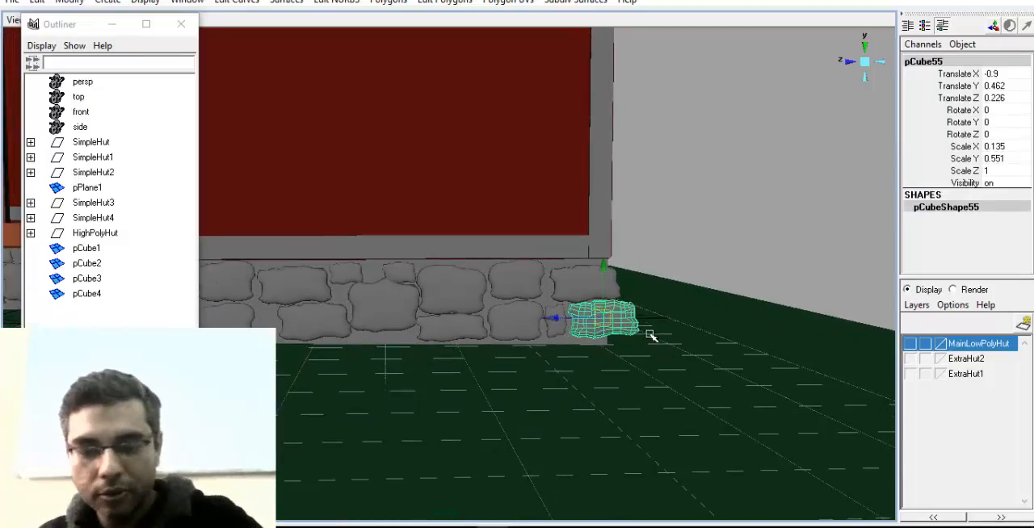
pyautogui.press('Delete')
# Stand the remaining corner stone upright with Rotate X 90 and lower it to Translate Y 0.69 within the wall base
pyautogui.click(610, 292)
pyautogui.keyDown('alt'); pyautogui.moveTo(496, 337); pyautogui.dragTo(420, 330, button='middle'); pyautogui.keyUp('alt')
pyautogui.keyDown('alt'); pyautogui.moveTo(420, 330); pyautogui.dragTo(558, 323, button='right'); pyautogui.keyUp('alt')
pyautogui.press('e')
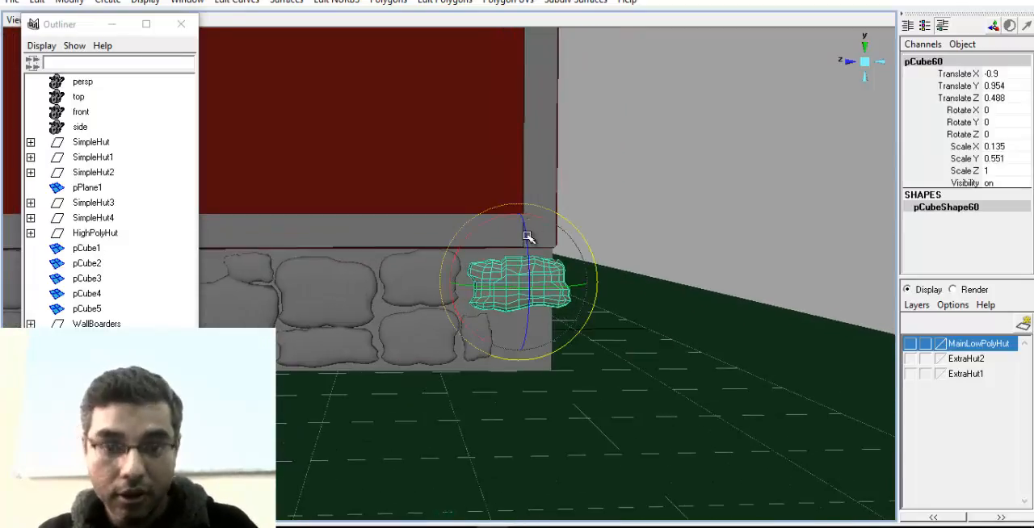
pyautogui.click(1010, 110)
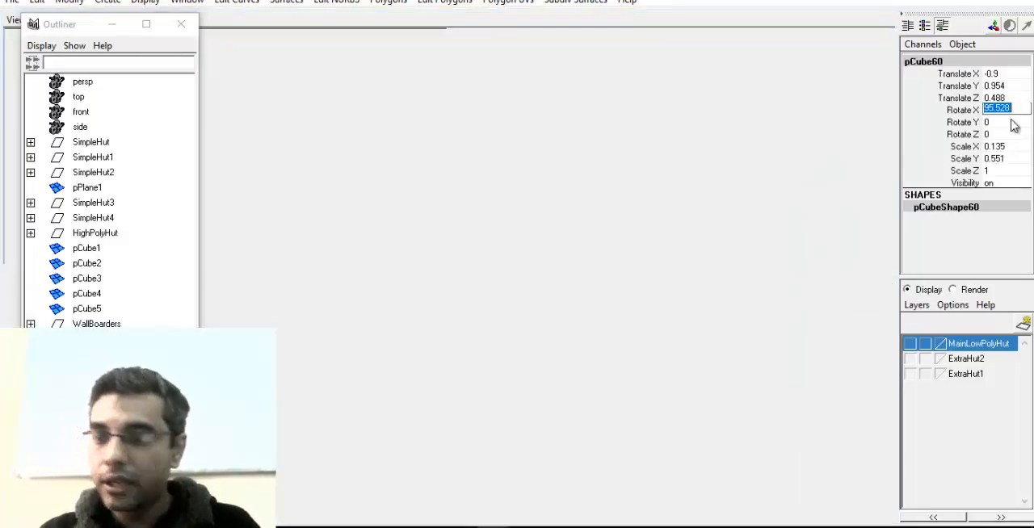
pyautogui.press('Return')
pyautogui.keyDown('alt'); pyautogui.moveTo(502, 328); pyautogui.dragTo(491, 323, button='middle'); pyautogui.keyUp('alt')
pyautogui.keyDown('alt'); pyautogui.moveTo(491, 323); pyautogui.dragTo(573, 322, button='right'); pyautogui.keyUp('alt')
pyautogui.press('w')
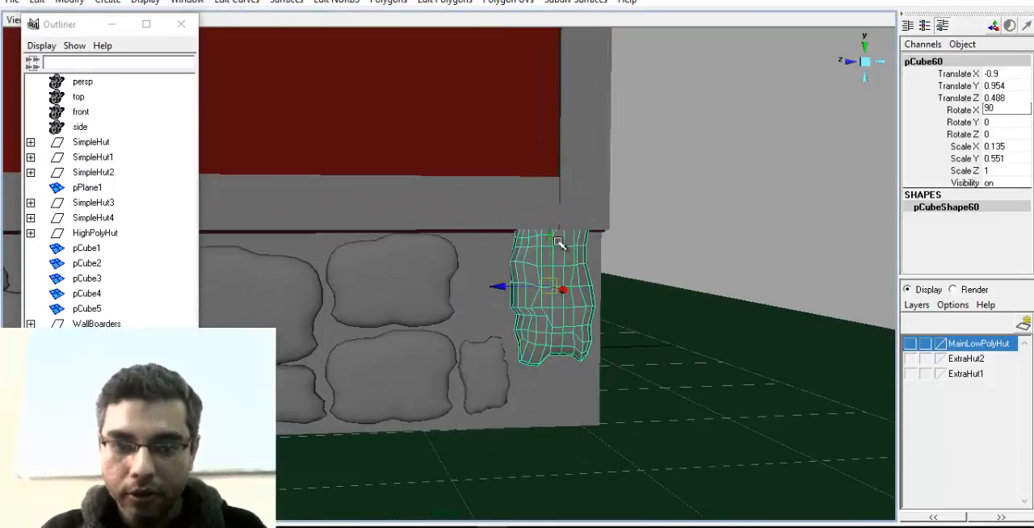
pyautogui.moveTo(554, 244); pyautogui.dragTo(551, 287)
pyautogui.keyDown('alt'); pyautogui.moveTo(425, 346); pyautogui.dragTo(433, 356); pyautogui.keyUp('alt')
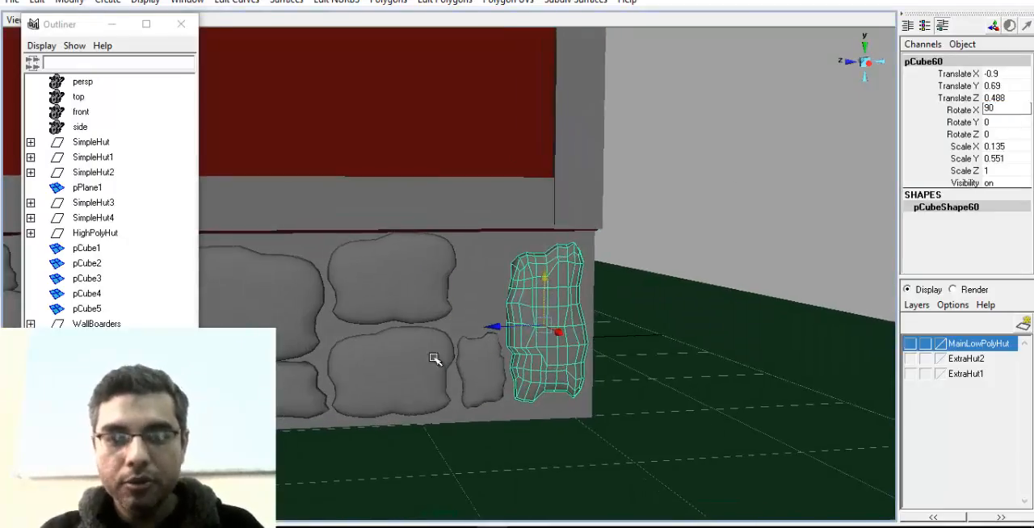
# Duplicate the small stone beside the corner block into the gap above it, at Translate Y 0.963, Translate Z 0.877 and Rotate X -87.135
pyautogui.click(491, 374)
pyautogui.hotkey('ctrl', 'd')
pyautogui.moveTo(483, 320); pyautogui.dragTo(481, 233)
pyautogui.scroll(-2, 498, 351)
pyautogui.keyDown('alt'); pyautogui.moveTo(498, 351); pyautogui.dragTo(639, 341, button='middle'); pyautogui.keyUp('alt')
pyautogui.keyDown('alt'); pyautogui.moveTo(570, 348); pyautogui.dragTo(521, 360); pyautogui.keyUp('alt')
pyautogui.keyDown('alt'); pyautogui.moveTo(521, 360); pyautogui.dragTo(358, 353, button='right'); pyautogui.keyUp('alt')
pyautogui.keyDown('alt'); pyautogui.moveTo(358, 352); pyautogui.dragTo(807, 222); pyautogui.keyUp('alt')
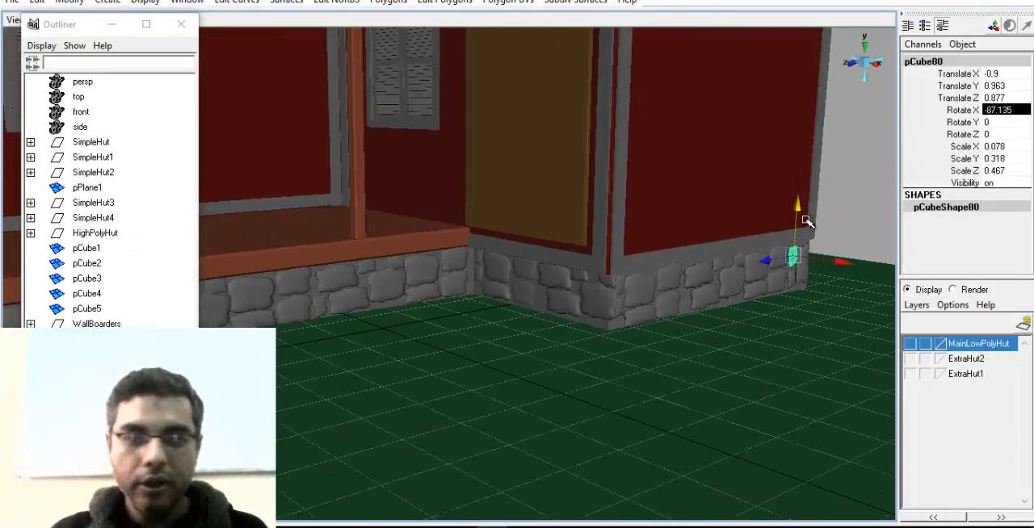
# Close the Outliner and examine the hut's stone base, porch and roof from the front
pyautogui.click(181, 24)
pyautogui.keyDown('alt'); pyautogui.moveTo(436, 354); pyautogui.dragTo(339, 347, button='right'); pyautogui.keyUp('alt')
pyautogui.keyDown('alt'); pyautogui.moveTo(339, 348); pyautogui.dragTo(377, 393, button='middle'); pyautogui.keyUp('alt')
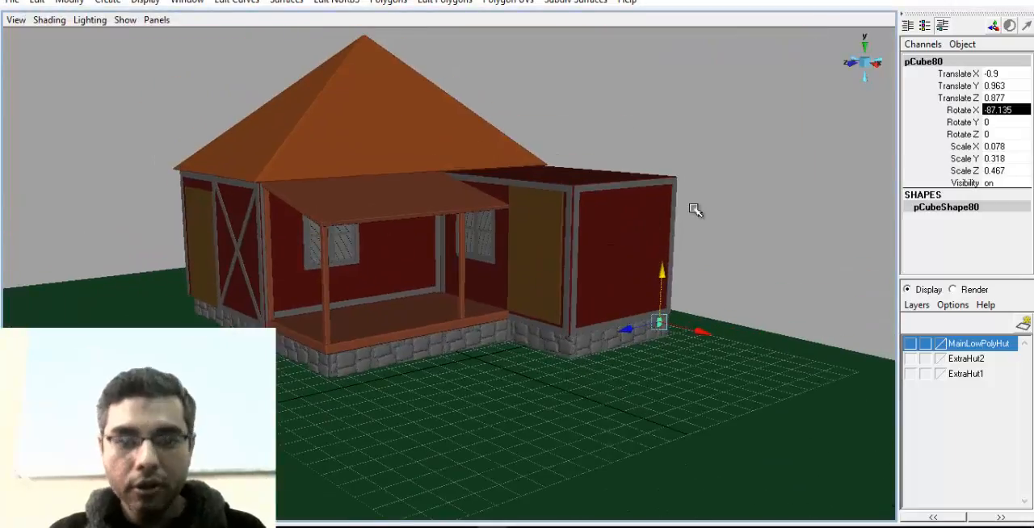
pyautogui.click(695, 211)
pyautogui.keyDown('alt'); pyautogui.moveTo(347, 428); pyautogui.dragTo(470, 396); pyautogui.keyUp('alt')
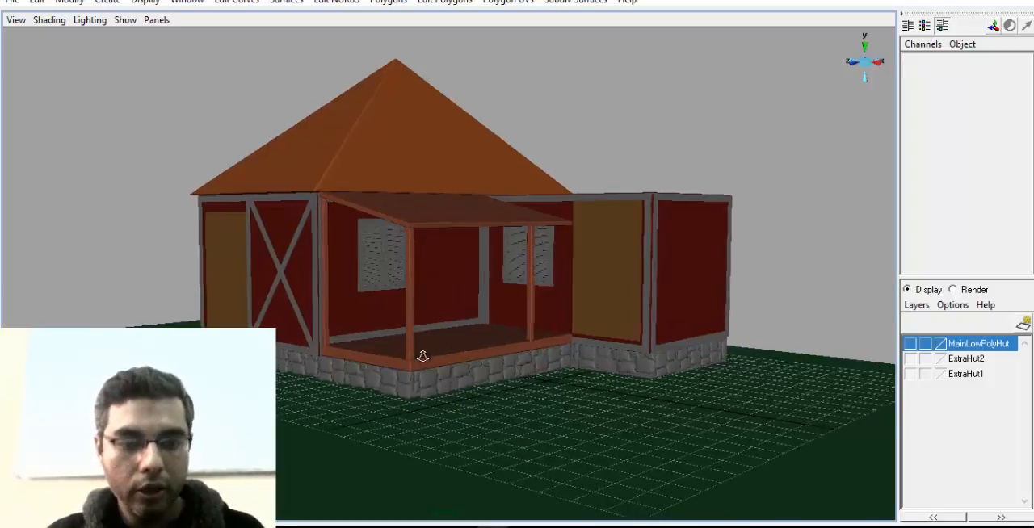
pyautogui.keyDown('alt'); pyautogui.moveTo(423, 353); pyautogui.dragTo(561, 363, button='right'); pyautogui.keyUp('alt')
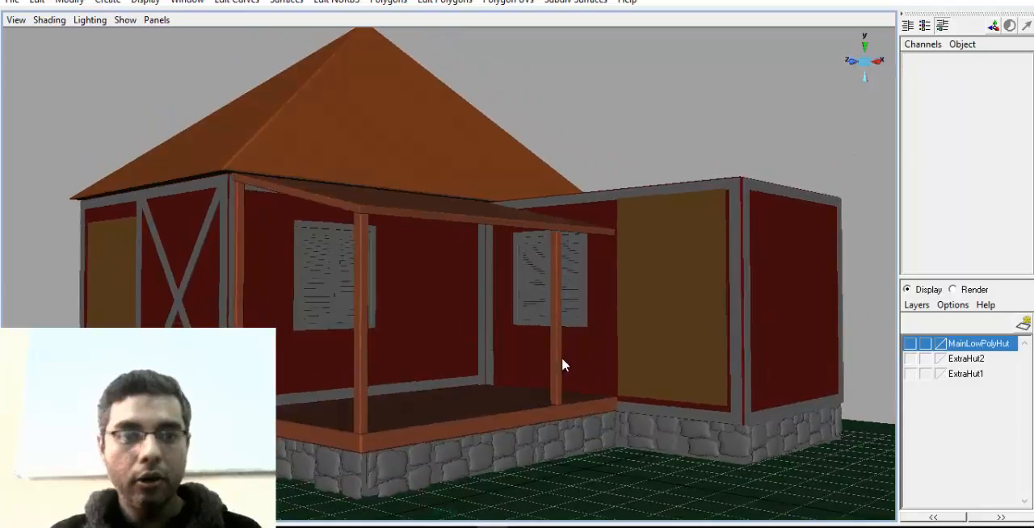
pyautogui.keyDown('alt'); pyautogui.moveTo(318, 159); pyautogui.dragTo(429, 296, button='right'); pyautogui.keyUp('alt')
pyautogui.keyDown('alt'); pyautogui.moveTo(530, 258); pyautogui.dragTo(683, 189); pyautogui.keyUp('alt')
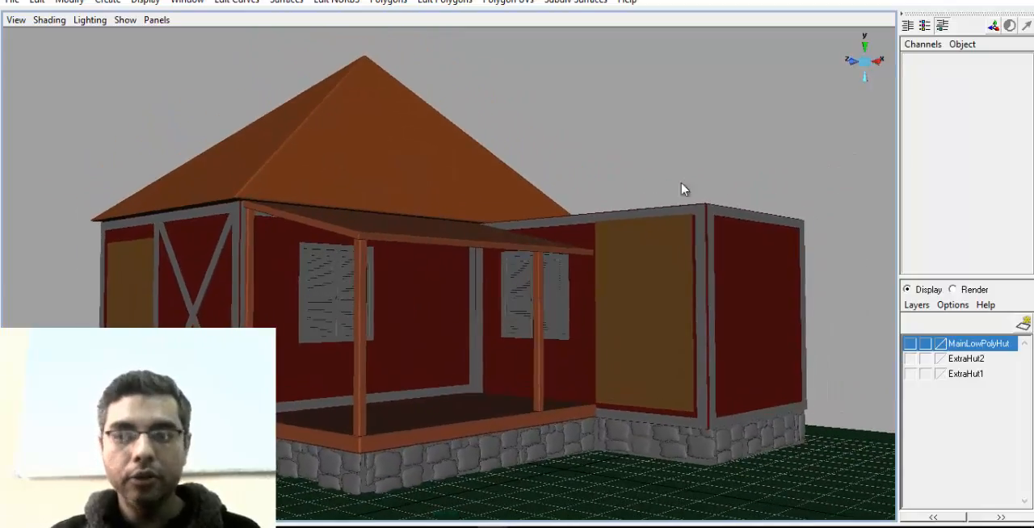
# Duplicate the porch roof slab and raise the copy to Translate Y 7.234
pyautogui.click(330, 230)
pyautogui.keyDown('alt'); pyautogui.moveTo(348, 283); pyautogui.dragTo(480, 314); pyautogui.keyUp('alt')
pyautogui.hotkey('ctrl', 'd')
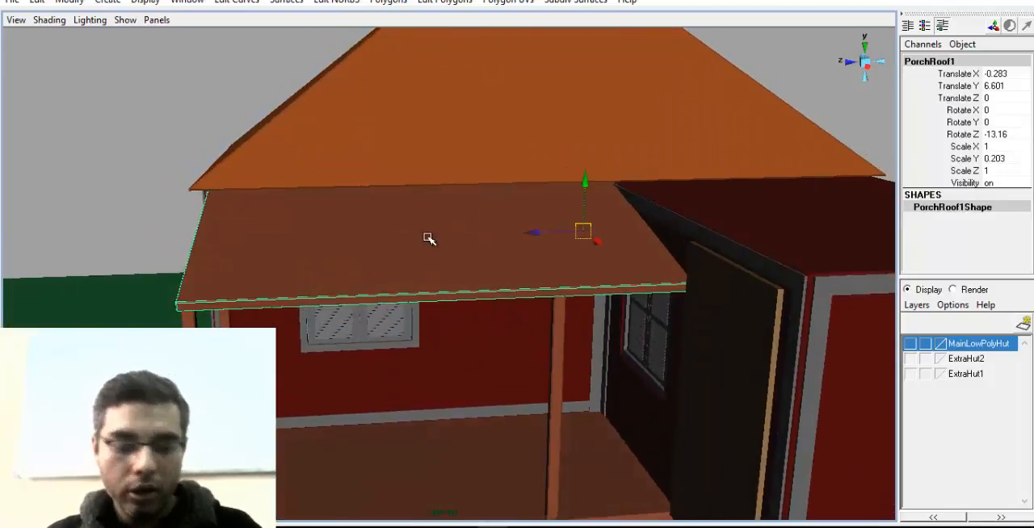
pyautogui.moveTo(583, 177)
pyautogui.mouseDown()
pyautogui.moveTo(586, 157)
pyautogui.moveTo(575, 186)
pyautogui.mouseUp()
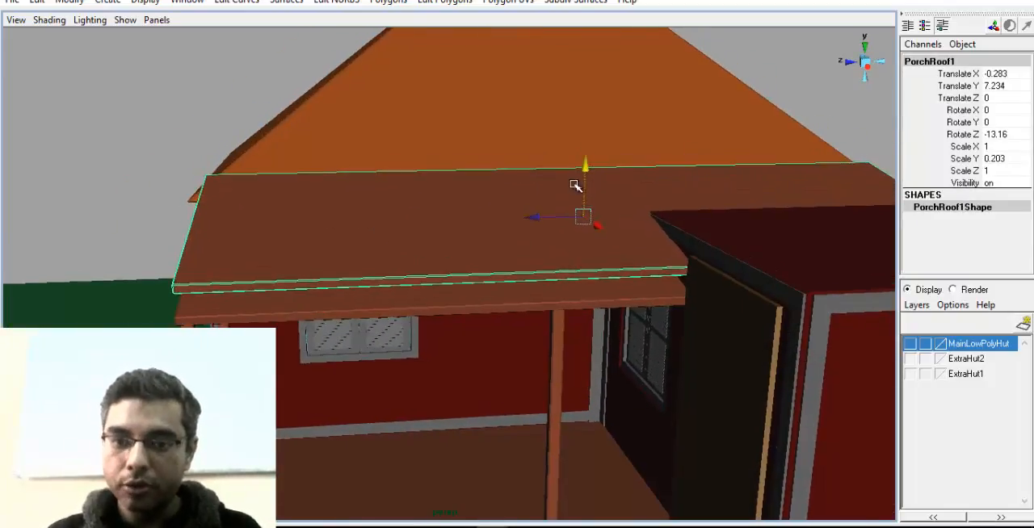
# Shrink the raised roof copy into a thin plank with Scale Y 0.057 and Scale Z 0.037, placed at Translate Z 8.229
pyautogui.keyDown('alt'); pyautogui.moveTo(593, 243); pyautogui.dragTo(441, 257, button='right'); pyautogui.keyUp('alt')
pyautogui.moveTo(462, 249); pyautogui.dragTo(416, 273)
pyautogui.press('f')
pyautogui.press('r')
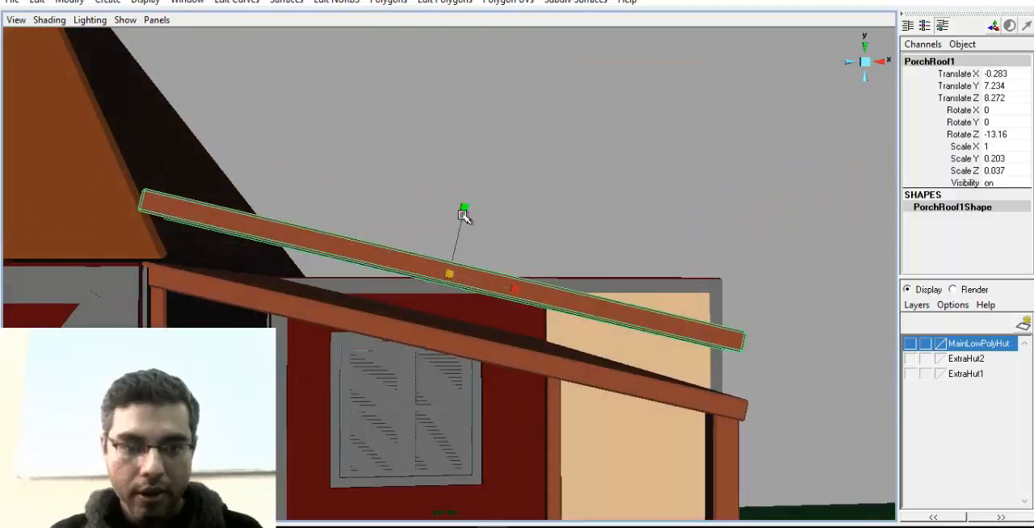
pyautogui.moveTo(463, 212); pyautogui.dragTo(441, 267)
pyautogui.moveTo(464, 211); pyautogui.dragTo(562, 264)
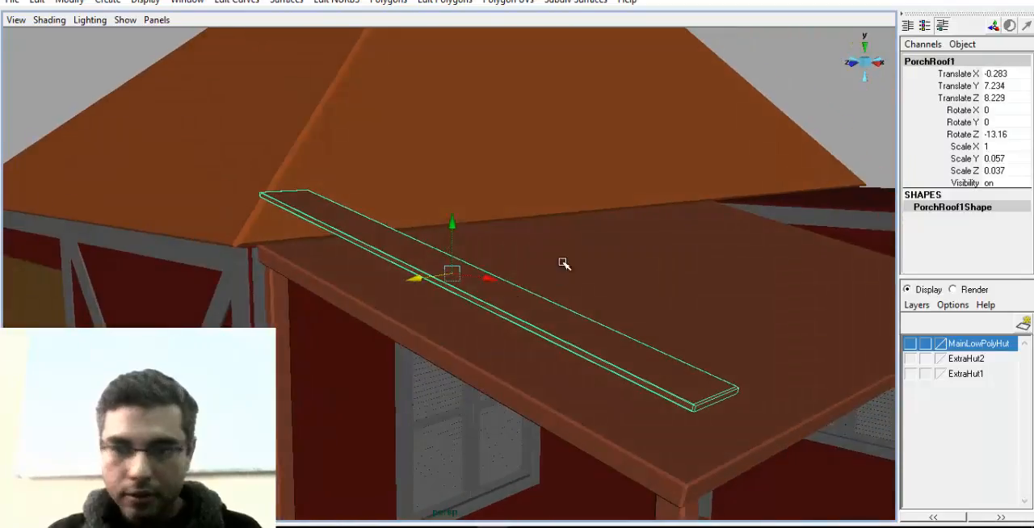
# Seat the plank on the porch roof's outer side at Translate X -0.213, Y 6.719, Z 8.396 and lengthen it to Scale X 1.02
pyautogui.moveTo(443, 225); pyautogui.dragTo(444, 280)
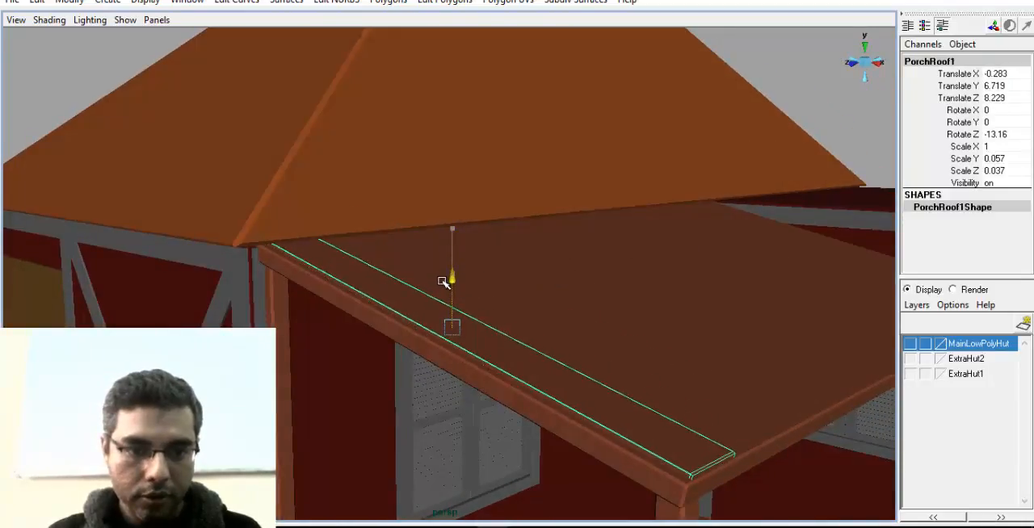
pyautogui.keyDown('alt'); pyautogui.moveTo(469, 321); pyautogui.dragTo(444, 292); pyautogui.keyUp('alt')
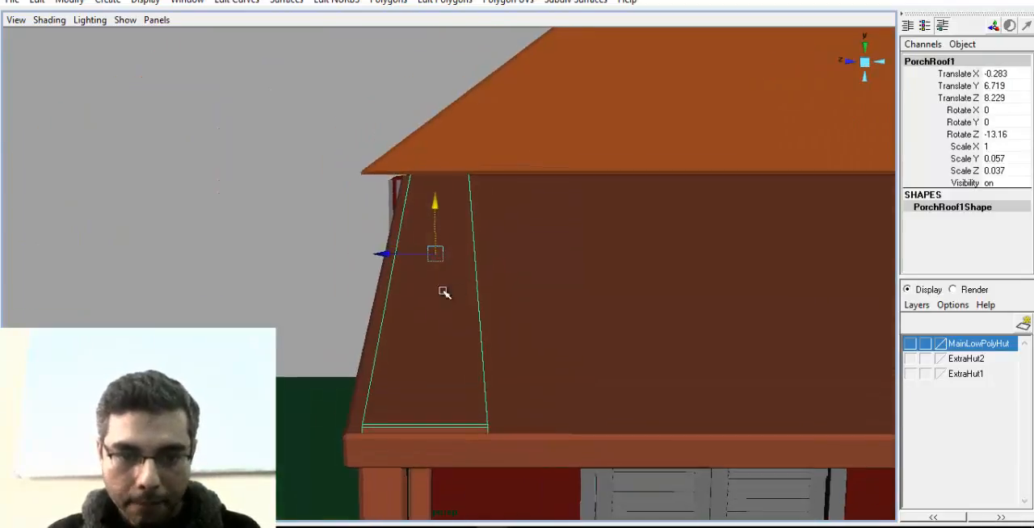
pyautogui.moveTo(385, 255); pyautogui.dragTo(441, 278)
# Insert two lengthwise edge loops and two crosswise edge loops near the front end of the roof plank
pyautogui.click(388, 2)
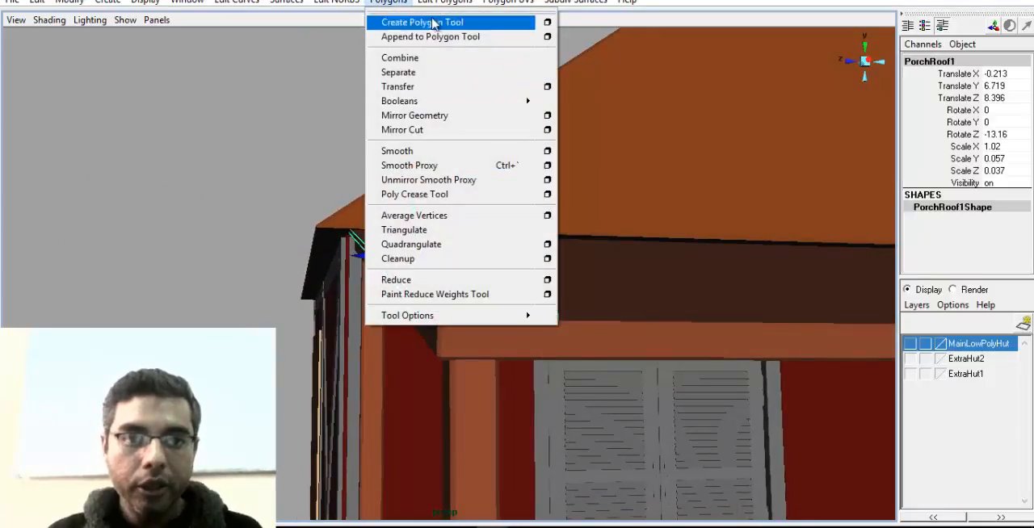
pyautogui.click(484, 74)
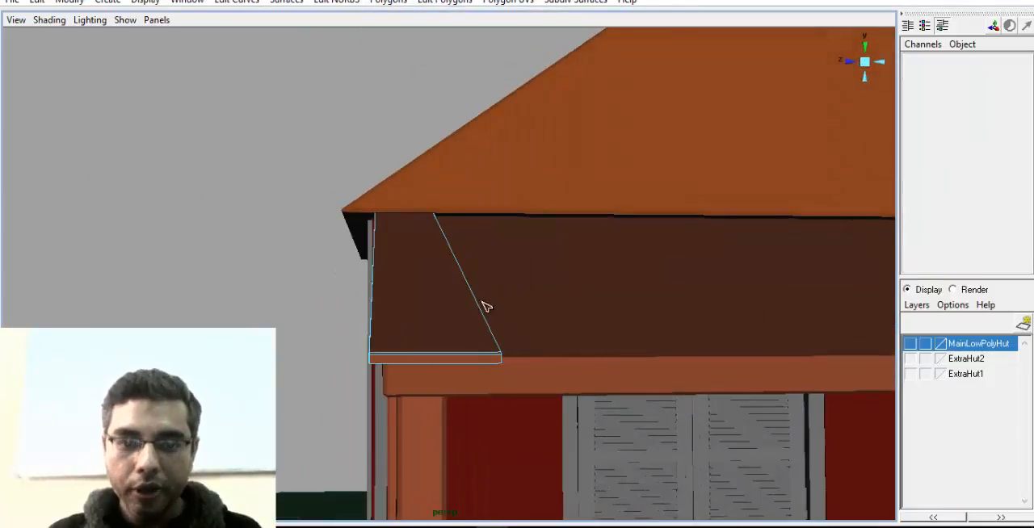
pyautogui.click(407, 355)
pyautogui.click(456, 355)
pyautogui.keyDown('alt'); pyautogui.moveTo(360, 363); pyautogui.dragTo(404, 385); pyautogui.keyUp('alt')
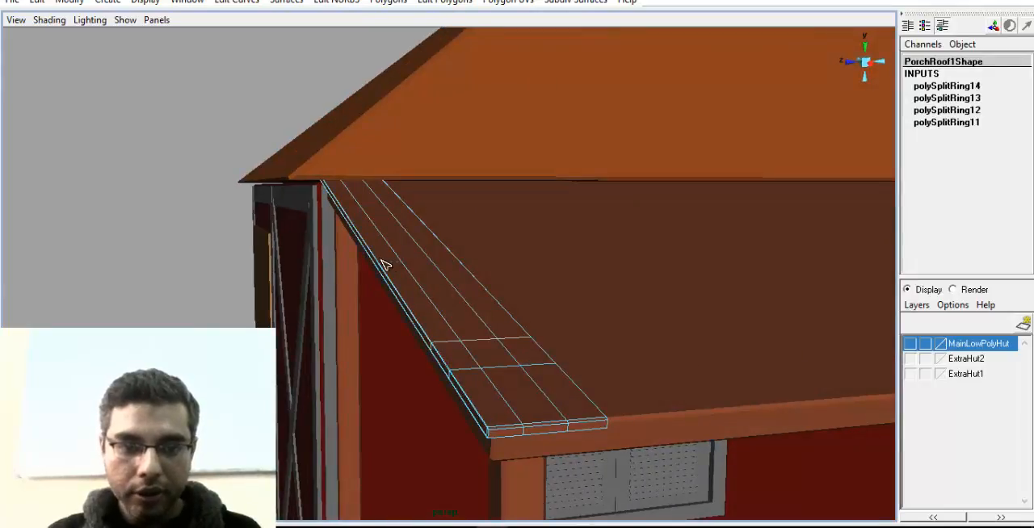
# Insert three more crosswise edge loops in the plank, one around its middle and two near its upper end
pyautogui.click(340, 207)
pyautogui.keyDown('alt'); pyautogui.moveTo(340, 206); pyautogui.dragTo(431, 286); pyautogui.keyUp('alt')
pyautogui.moveTo(431, 289); pyautogui.dragTo(489, 263, button='right')
pyautogui.keyDown('alt'); pyautogui.moveTo(490, 263); pyautogui.dragTo(415, 363); pyautogui.keyUp('alt')
pyautogui.click(415, 363)
# Bend the plank's front edge into a shallow peak and shift the vertices along its outer side to make that edge uneven
pyautogui.keyDown('alt'); pyautogui.moveTo(558, 383); pyautogui.dragTo(477, 390); pyautogui.keyUp('alt')
pyautogui.moveTo(482, 298); pyautogui.dragTo(413, 284, button='right')
pyautogui.moveTo(502, 218); pyautogui.dragTo(452, 348)
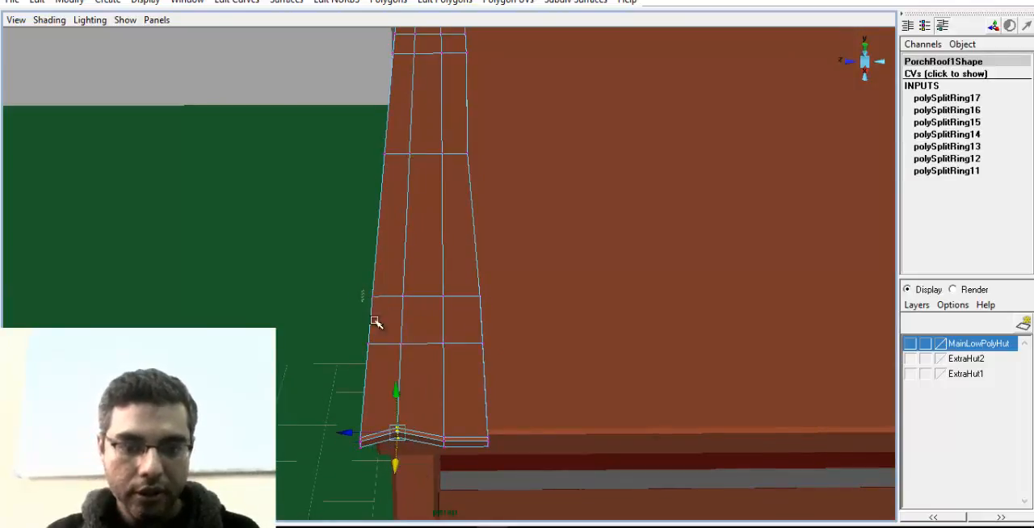
pyautogui.moveTo(330, 323); pyautogui.dragTo(389, 282)
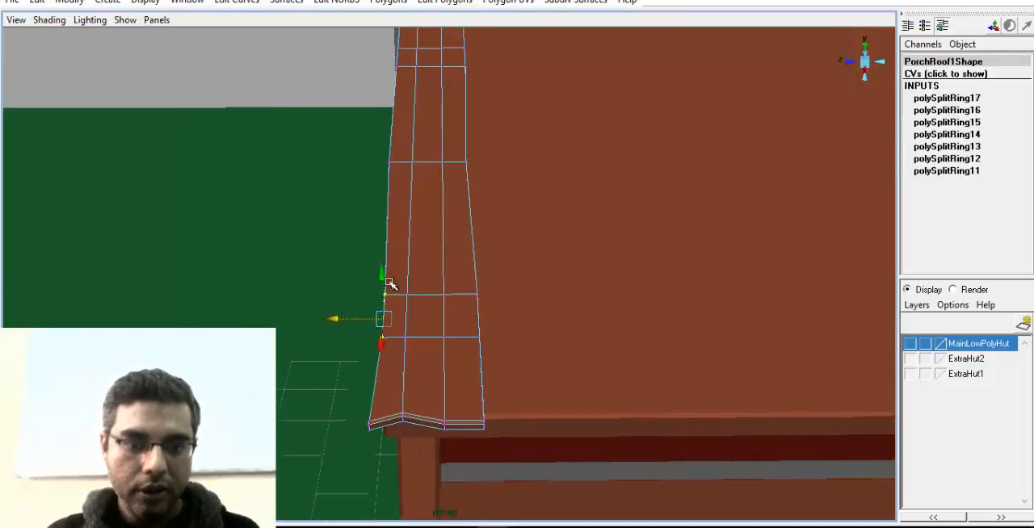
pyautogui.keyDown('alt'); pyautogui.moveTo(389, 79); pyautogui.dragTo(377, 125); pyautogui.keyUp('alt')
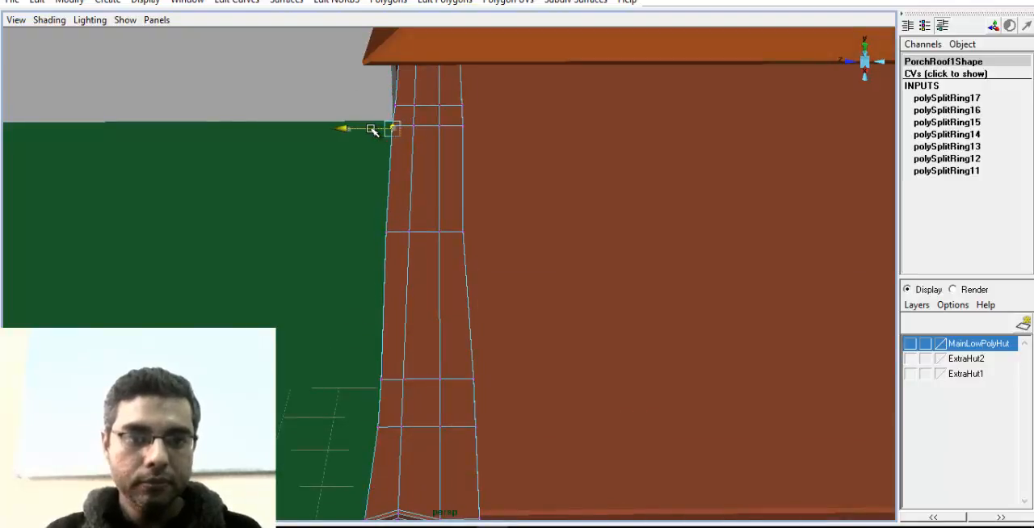
# Shift the vertices along the plank's inner side to give it an irregular outline, and return to object selection
pyautogui.moveTo(408, 142); pyautogui.dragTo(461, 120, button='right')
pyautogui.keyDown('alt'); pyautogui.moveTo(456, 125); pyautogui.dragTo(417, 245); pyautogui.keyUp('alt')
pyautogui.moveTo(428, 297); pyautogui.dragTo(386, 298, button='right')
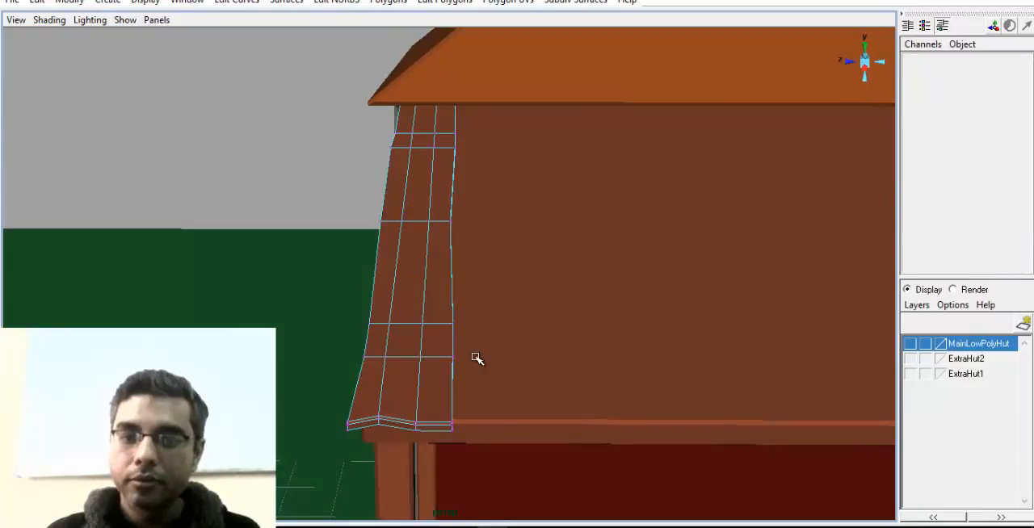
pyautogui.moveTo(442, 312); pyautogui.dragTo(455, 347)
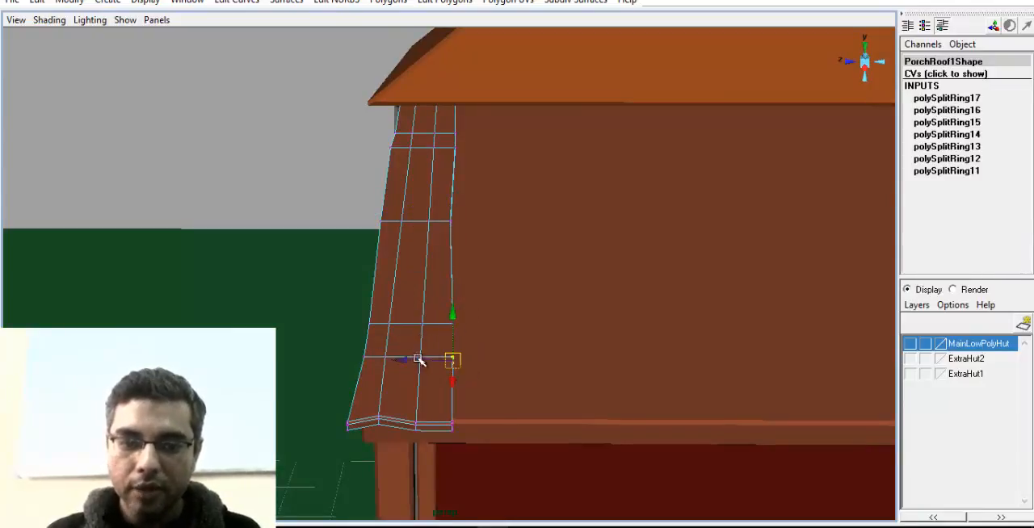
pyautogui.moveTo(408, 292); pyautogui.dragTo(456, 279, button='right')
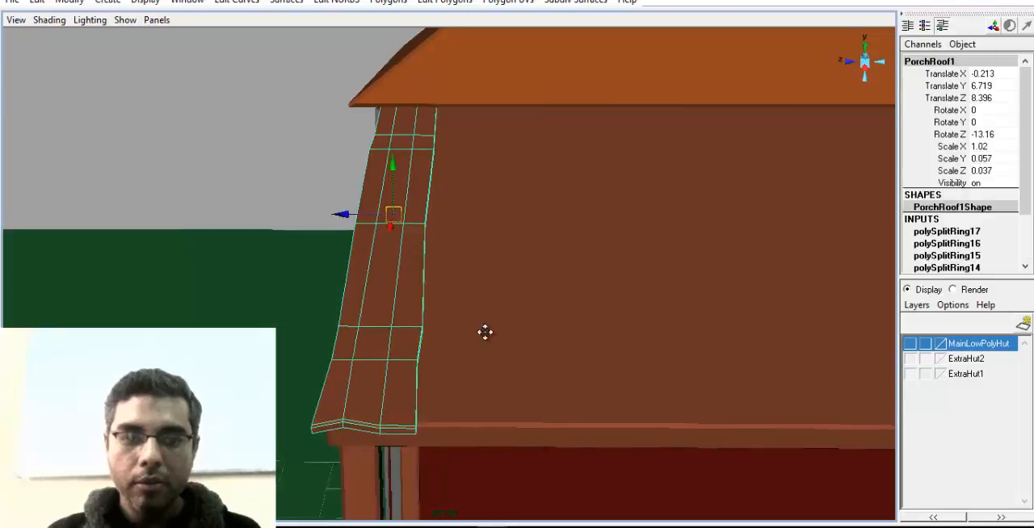
# Duplicate the finished plank and place the copies side by side along the porch roof
pyautogui.keyDown('alt'); pyautogui.moveTo(484, 331); pyautogui.dragTo(443, 306); pyautogui.keyUp('alt')
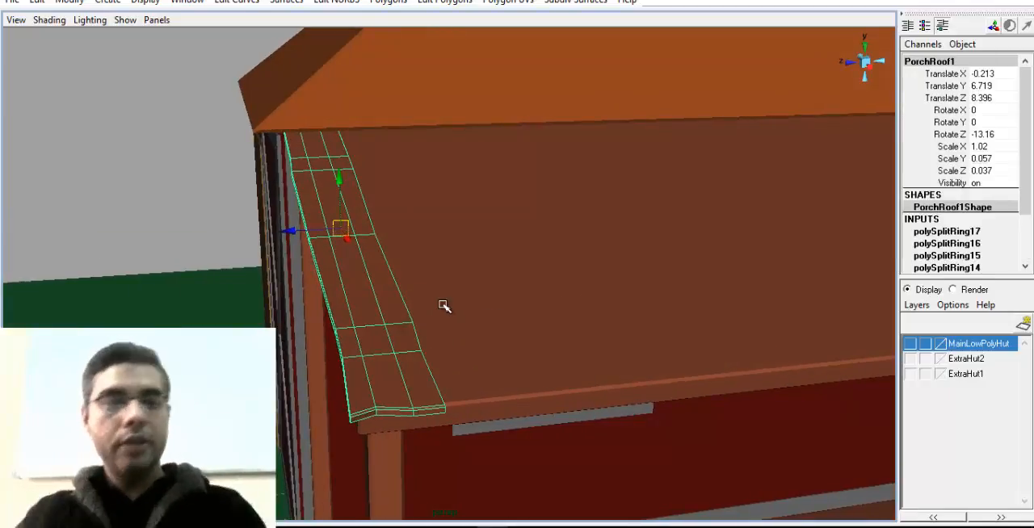
pyautogui.keyDown('alt'); pyautogui.moveTo(443, 305); pyautogui.dragTo(476, 290); pyautogui.keyUp('alt')
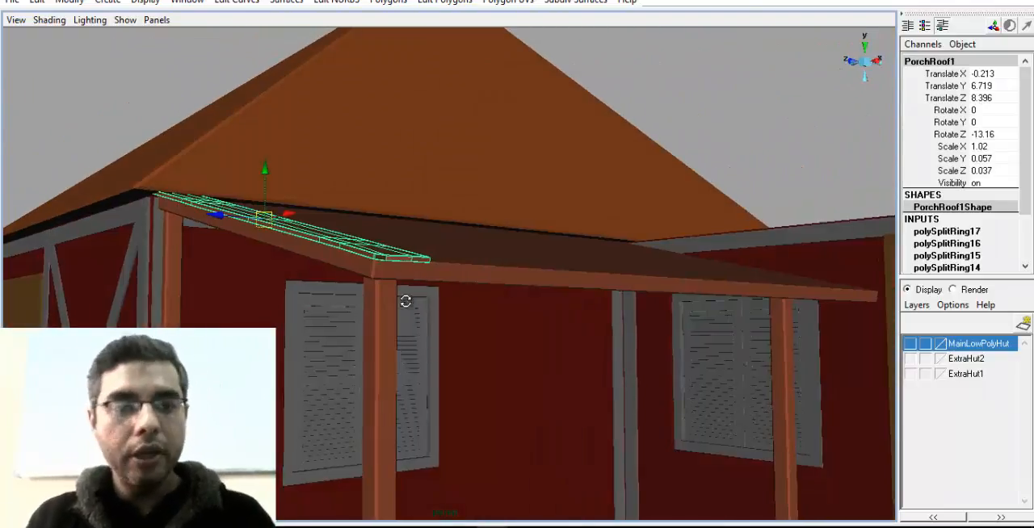
pyautogui.keyDown('alt'); pyautogui.moveTo(406, 301); pyautogui.dragTo(315, 261); pyautogui.keyUp('alt')
pyautogui.hotkey('ctrl', 'd')
pyautogui.moveTo(232, 218); pyautogui.dragTo(373, 204)
pyautogui.keyDown('alt'); pyautogui.moveTo(354, 260); pyautogui.dragTo(366, 207); pyautogui.keyUp('alt')
# Tilt the newest plank copy to Rotate X -7.834 and place it next in the row at Translate Y 6.774, Translate Z 6.393
pyautogui.press('e')
pyautogui.hotkey('alt', 'w')
pyautogui.click(389, 178)
pyautogui.press('w')
pyautogui.keyDown('alt'); pyautogui.moveTo(527, 242); pyautogui.dragTo(497, 241, button='middle'); pyautogui.keyUp('alt')
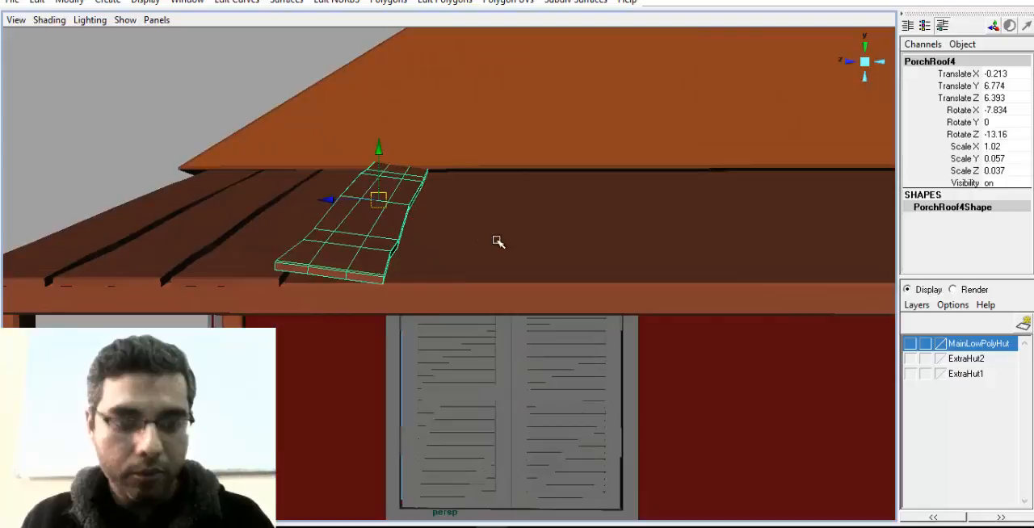
# Duplicate an untilted plank and place the copy beside the tilted one at Translate Z 5.772
pyautogui.click(261, 272)
pyautogui.moveTo(269, 211); pyautogui.dragTo(416, 230)
pyautogui.moveTo(451, 196); pyautogui.dragTo(411, 315)
pyautogui.hotkey('ctrl', 'z')
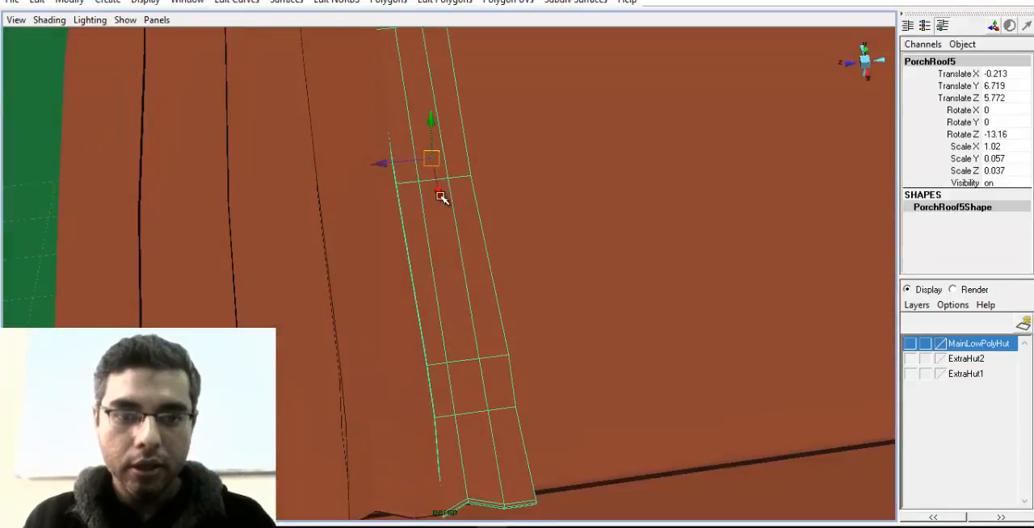
pyautogui.moveTo(439, 195); pyautogui.dragTo(441, 199)
pyautogui.moveTo(389, 167); pyautogui.dragTo(375, 118)
pyautogui.keyDown('alt'); pyautogui.moveTo(423, 210); pyautogui.dragTo(366, 283, button='right'); pyautogui.keyUp('alt')
pyautogui.keyDown('alt'); pyautogui.moveTo(366, 283); pyautogui.dragTo(360, 318); pyautogui.keyUp('alt')
pyautogui.keyDown('shift'); pyautogui.click(355, 294); pyautogui.keyUp('shift')
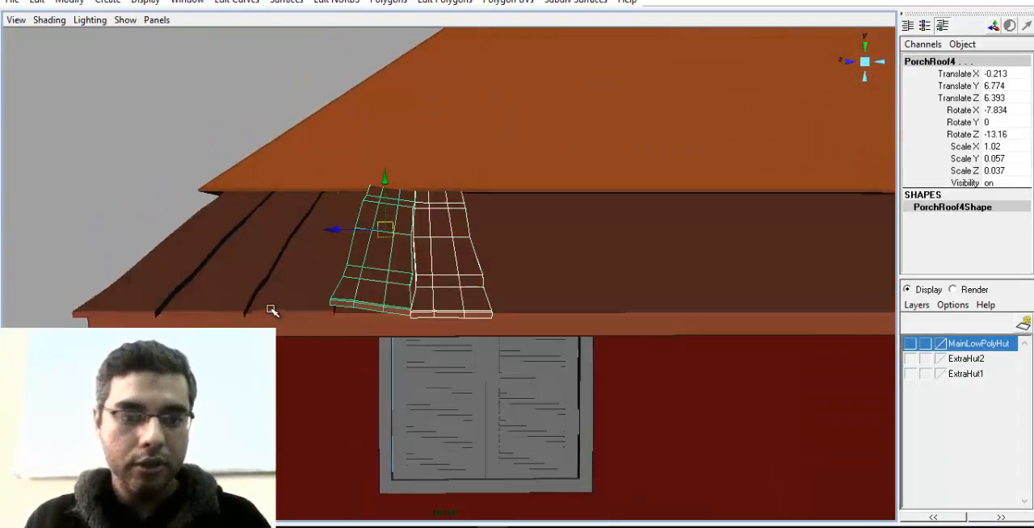
pyautogui.keyDown('shift'); pyautogui.click(269, 307); pyautogui.keyUp('shift')
pyautogui.keyDown('shift'); pyautogui.click(185, 301); pyautogui.keyUp('shift')
pyautogui.keyDown('shift'); pyautogui.click(160, 288); pyautogui.keyUp('shift')
pyautogui.click(199, 269)
# Shift the second plank slightly outward and move the third plank to Translate Z 7.067 to close the gaps
pyautogui.keyDown('alt'); pyautogui.moveTo(200, 269); pyautogui.dragTo(466, 324); pyautogui.keyUp('alt')
pyautogui.click(260, 297)
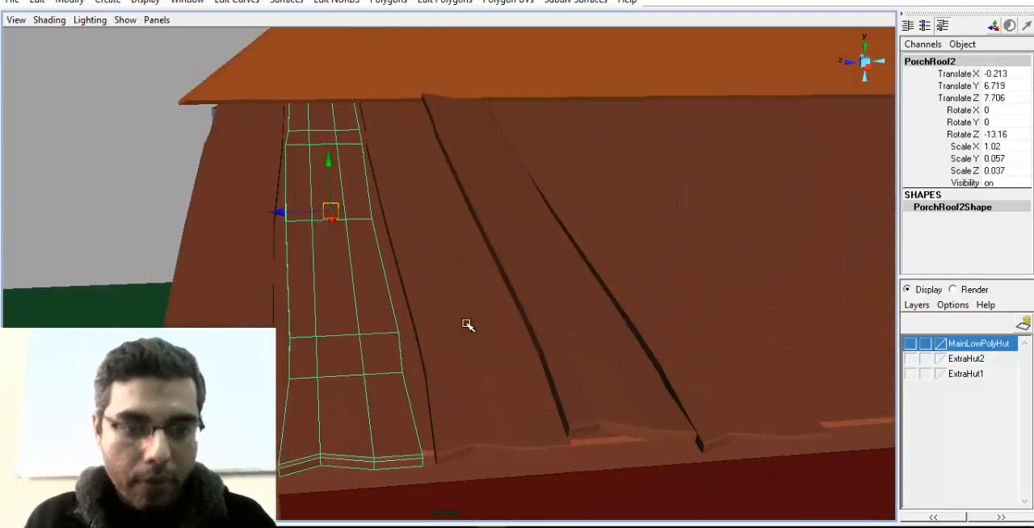
pyautogui.moveTo(278, 210); pyautogui.dragTo(273, 209)
pyautogui.click(417, 208)
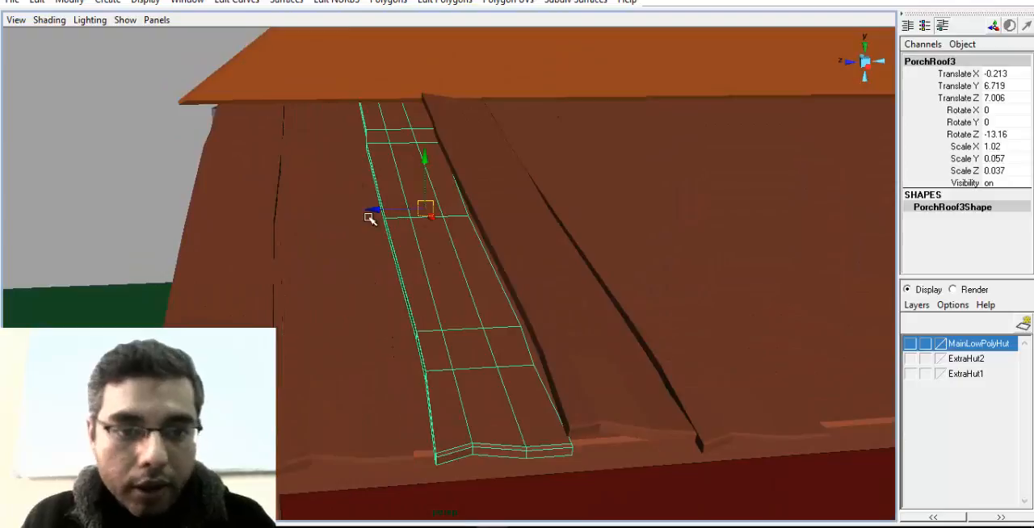
pyautogui.moveTo(371, 211); pyautogui.dragTo(362, 210)
pyautogui.moveTo(404, 242)
pyautogui.keyDown('alt'); pyautogui.mouseDown()
pyautogui.moveTo(393, 221)
pyautogui.moveTo(410, 225)
pyautogui.mouseUp(); pyautogui.keyUp('alt')
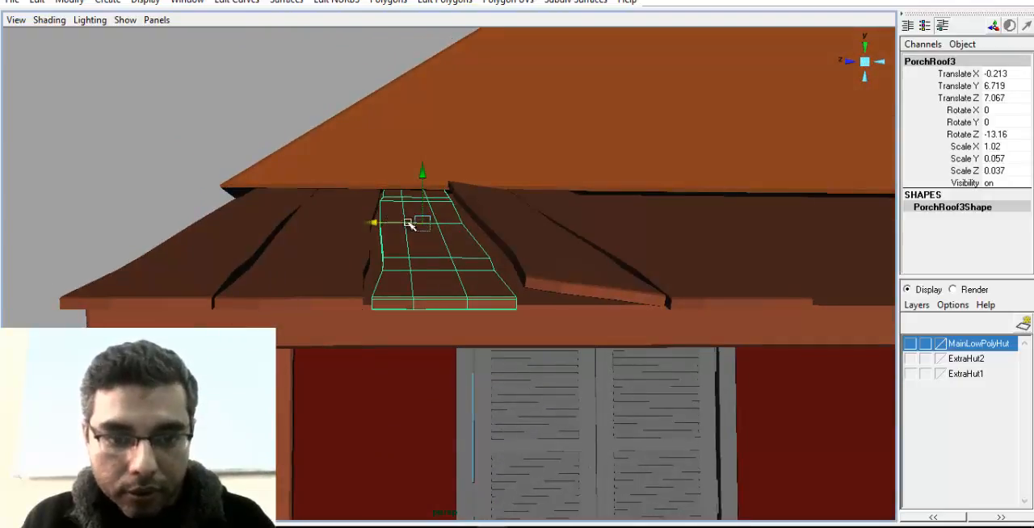
# Move the tilted plank to Translate Z 6.504 and bring the fifth plank up against it
pyautogui.click(546, 255)
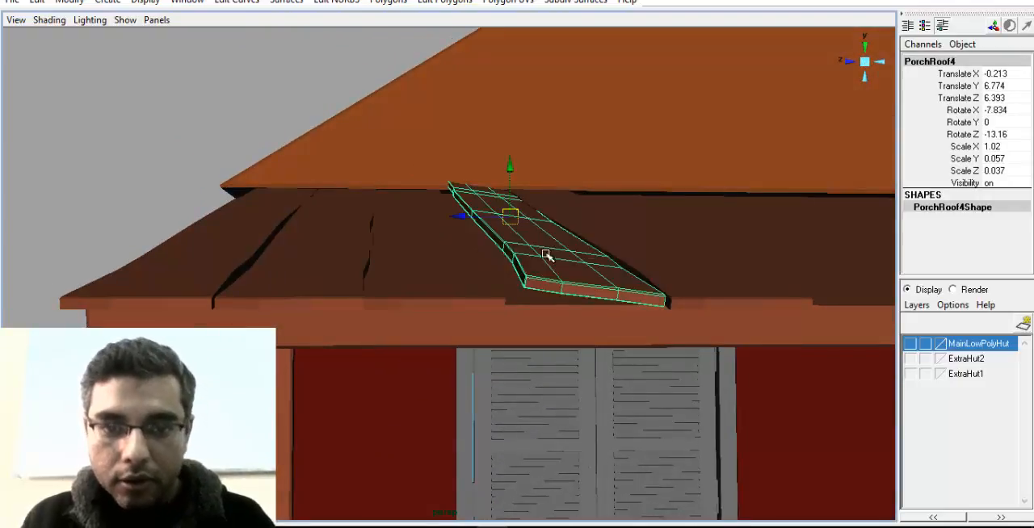
pyautogui.moveTo(458, 220); pyautogui.dragTo(446, 217)
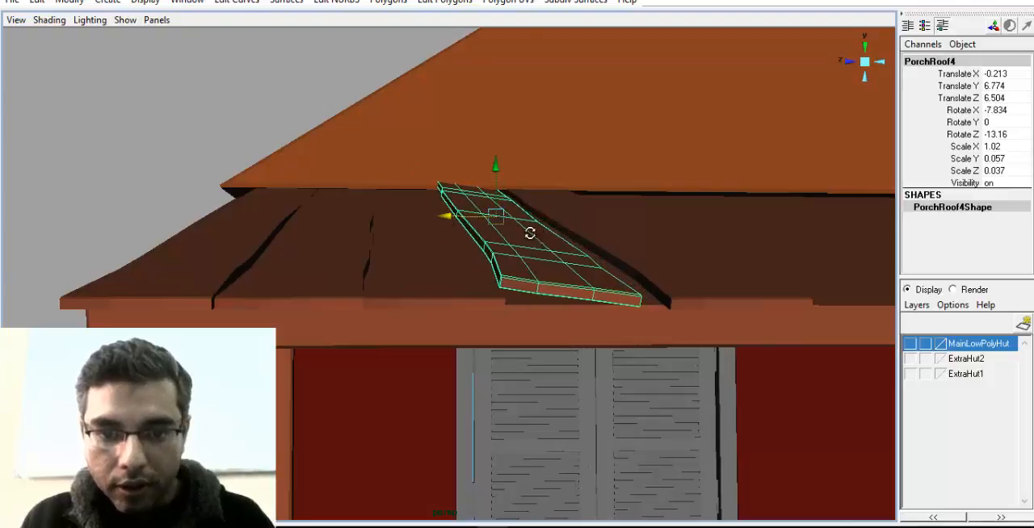
pyautogui.keyDown('alt'); pyautogui.moveTo(533, 235); pyautogui.dragTo(552, 224); pyautogui.keyUp('alt')
pyautogui.click(628, 237)
pyautogui.keyDown('alt'); pyautogui.moveTo(552, 226); pyautogui.dragTo(546, 279); pyautogui.keyUp('alt')
# Duplicate all five planks together and continue the row with the copies, placing the first copy at Translate Z 5.228
pyautogui.keyDown('shift'); pyautogui.click(517, 288); pyautogui.keyUp('shift')
pyautogui.keyDown('shift'); pyautogui.click(393, 312); pyautogui.keyUp('shift')
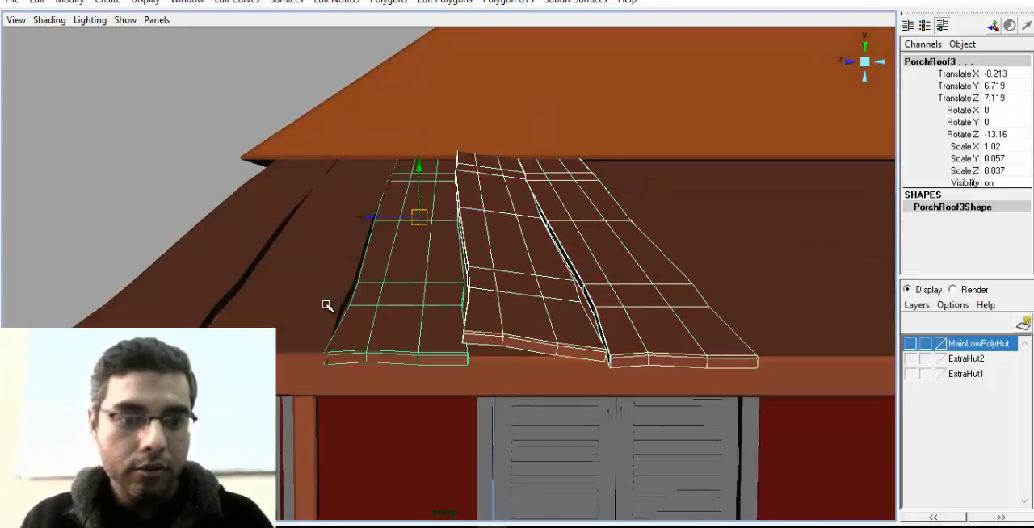
pyautogui.keyDown('shift'); pyautogui.click(324, 305); pyautogui.keyUp('shift')
pyautogui.keyDown('shift'); pyautogui.click(214, 289); pyautogui.keyUp('shift')
pyautogui.keyDown('alt'); pyautogui.moveTo(515, 312); pyautogui.dragTo(358, 304, button='right'); pyautogui.keyUp('alt')
pyautogui.keyDown('alt'); pyautogui.moveTo(358, 303); pyautogui.dragTo(399, 283); pyautogui.keyUp('alt')
pyautogui.keyDown('alt'); pyautogui.moveTo(399, 283); pyautogui.dragTo(330, 304, button='middle'); pyautogui.keyUp('alt')
pyautogui.keyDown('alt'); pyautogui.moveTo(330, 304); pyautogui.dragTo(343, 260); pyautogui.keyUp('alt')
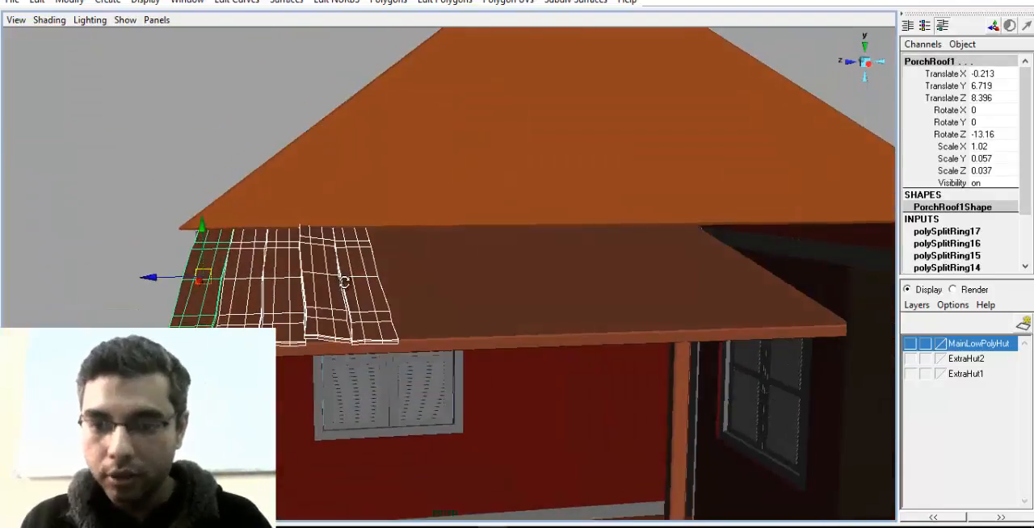
pyautogui.keyDown('alt'); pyautogui.moveTo(298, 311); pyautogui.dragTo(388, 361, button='right'); pyautogui.keyUp('alt')
pyautogui.keyDown('alt'); pyautogui.moveTo(242, 367); pyautogui.dragTo(321, 330, button='middle'); pyautogui.keyUp('alt')
pyautogui.keyDown('alt'); pyautogui.moveTo(321, 330); pyautogui.dragTo(420, 404, button='right'); pyautogui.keyUp('alt')
pyautogui.keyDown('alt'); pyautogui.moveTo(419, 404); pyautogui.dragTo(359, 336); pyautogui.keyUp('alt')
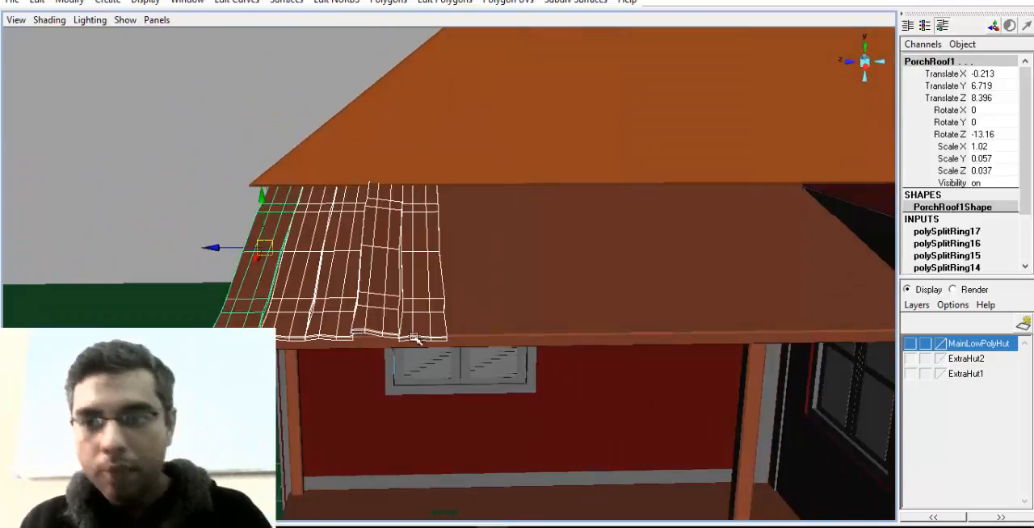
pyautogui.click(304, 257)
pyautogui.moveTo(216, 247); pyautogui.dragTo(415, 275)
pyautogui.keyDown('alt'); pyautogui.moveTo(415, 274); pyautogui.dragTo(393, 276, button='middle'); pyautogui.keyUp('alt')
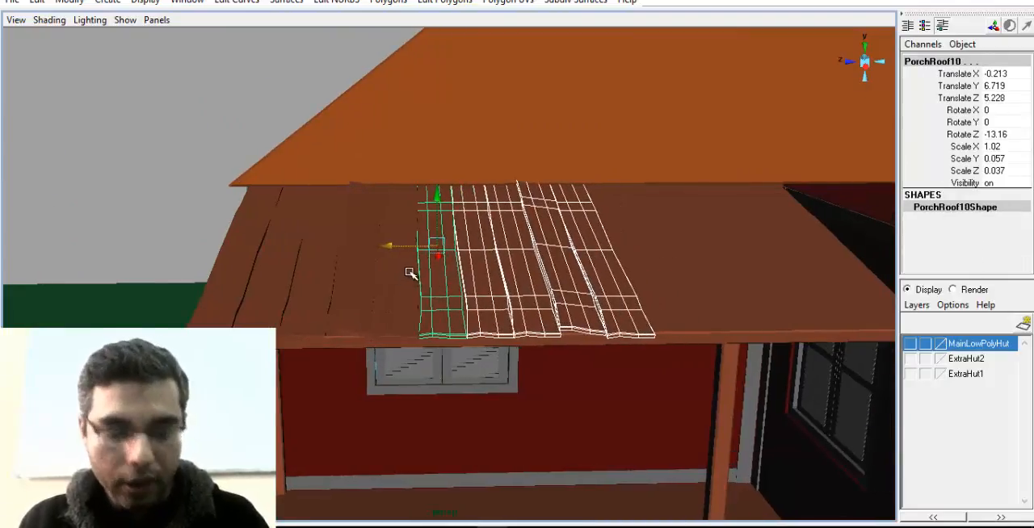
# Duplicate the five-plank set again and place it after the second set, with its first plank at Translate Z 2.017
pyautogui.hotkey('ctrl', 'd')
pyautogui.moveTo(394, 246); pyautogui.dragTo(589, 247)
pyautogui.keyDown('alt'); pyautogui.moveTo(507, 252); pyautogui.dragTo(432, 252, button='middle'); pyautogui.keyUp('alt')
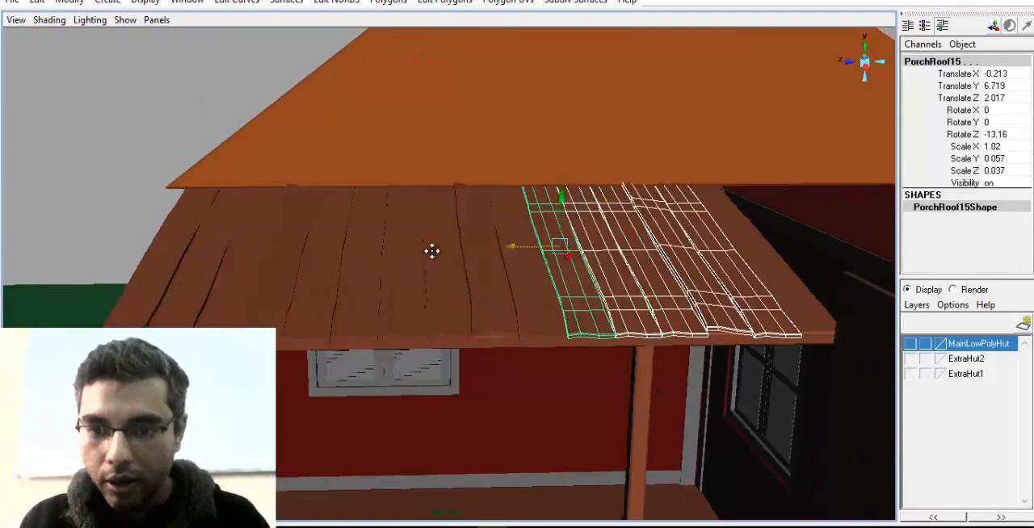
# Duplicate the last plank of the row and place the copy over the porch roof's far end at Translate Z -1.183
pyautogui.keyDown('alt'); pyautogui.moveTo(432, 251); pyautogui.dragTo(402, 268); pyautogui.keyUp('alt')
pyautogui.click(645, 273)
pyautogui.keyDown('alt'); pyautogui.moveTo(598, 255); pyautogui.dragTo(486, 235, button='middle'); pyautogui.keyUp('alt')
pyautogui.keyDown('alt'); pyautogui.moveTo(486, 236); pyautogui.dragTo(564, 245, button='right'); pyautogui.keyUp('alt')
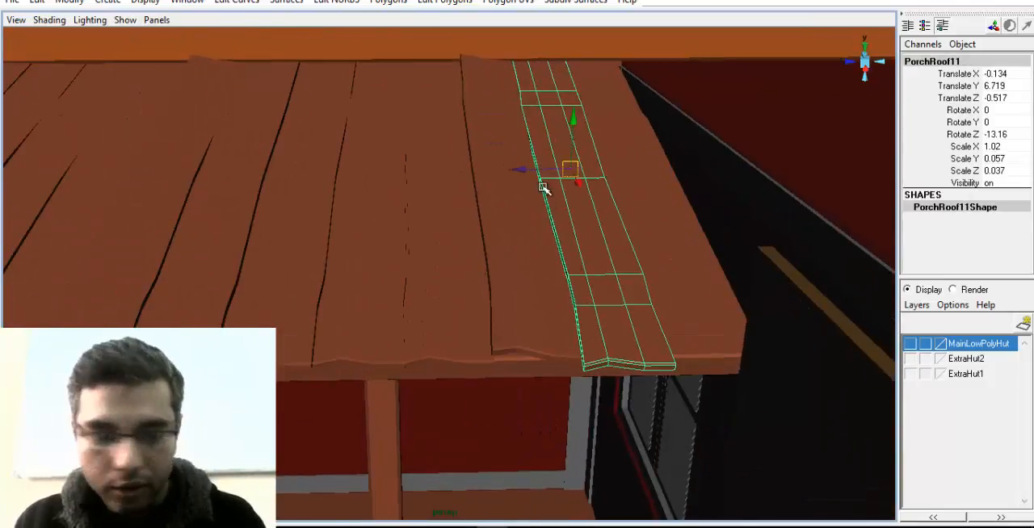
pyautogui.hotkey('ctrl', 'd')
pyautogui.moveTo(523, 171); pyautogui.dragTo(618, 164)
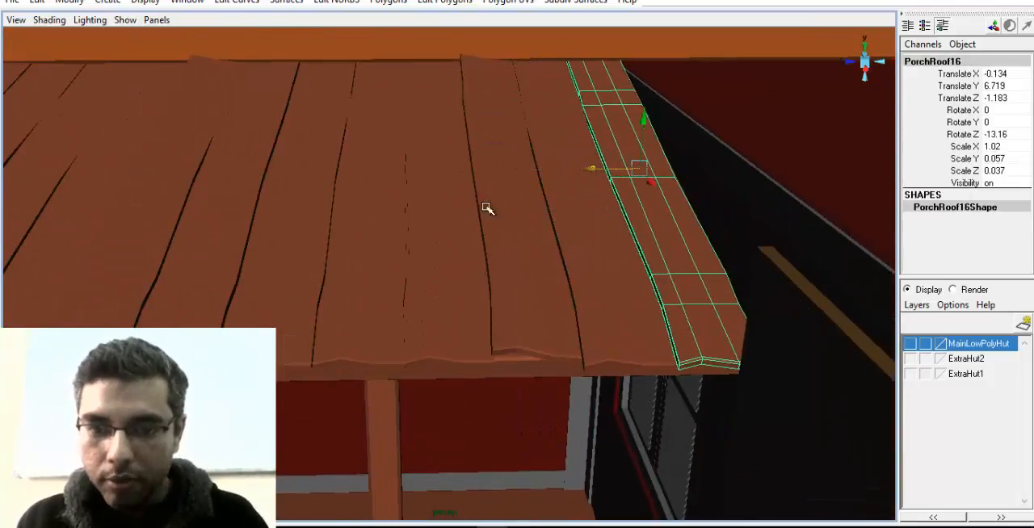
# Examine the finished plank row from several angles for gaps and visible repetition
pyautogui.keyDown('alt'); pyautogui.moveTo(486, 209); pyautogui.dragTo(557, 239); pyautogui.keyUp('alt')
pyautogui.keyDown('alt'); pyautogui.moveTo(558, 239); pyautogui.dragTo(217, 269, button='right'); pyautogui.keyUp('alt')
pyautogui.keyDown('alt'); pyautogui.moveTo(216, 270); pyautogui.dragTo(304, 213, button='middle'); pyautogui.keyUp('alt')
pyautogui.keyDown('alt'); pyautogui.moveTo(305, 213); pyautogui.dragTo(455, 247, button='right'); pyautogui.keyUp('alt')
pyautogui.click(400, 304)
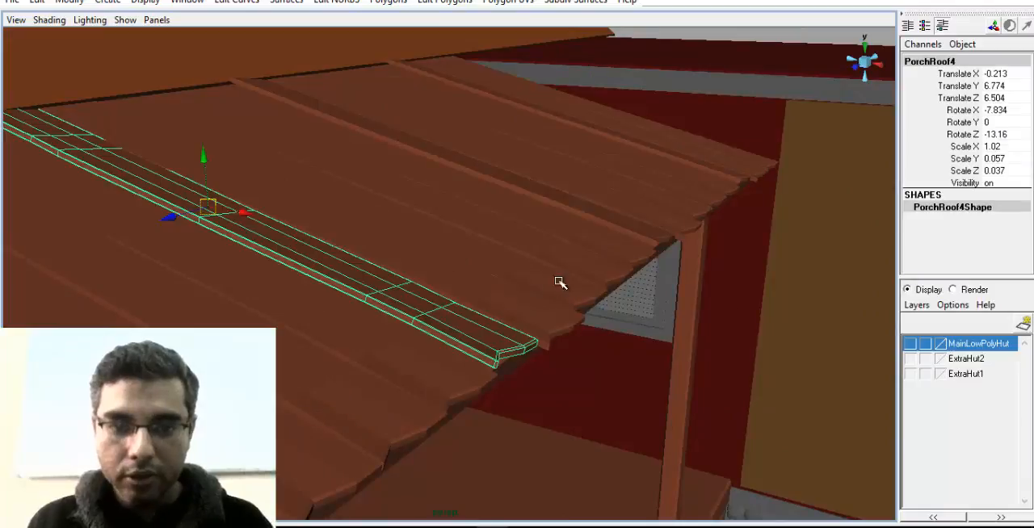
pyautogui.keyDown('alt'); pyautogui.moveTo(559, 282); pyautogui.dragTo(434, 286); pyautogui.keyUp('alt')
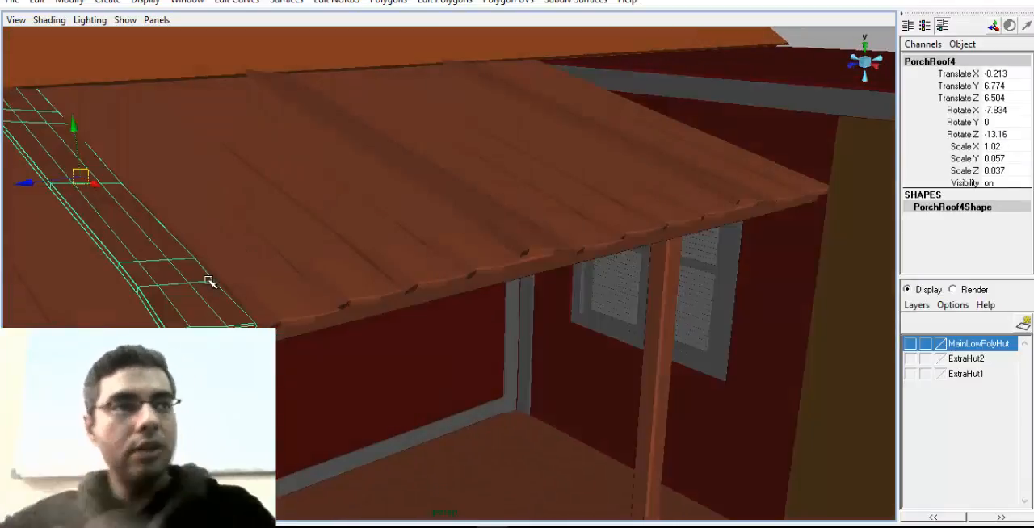
pyautogui.keyDown('alt'); pyautogui.moveTo(255, 298); pyautogui.dragTo(325, 296); pyautogui.keyUp('alt')
pyautogui.click(429, 254)
pyautogui.keyDown('alt'); pyautogui.moveTo(325, 296); pyautogui.dragTo(387, 270, button='middle'); pyautogui.keyUp('alt')
pyautogui.keyDown('alt'); pyautogui.moveTo(388, 269); pyautogui.dragTo(364, 202); pyautogui.keyUp('alt')
pyautogui.keyDown('alt'); pyautogui.moveTo(364, 202); pyautogui.dragTo(429, 259, button='middle'); pyautogui.keyUp('alt')
pyautogui.keyDown('alt'); pyautogui.moveTo(429, 259); pyautogui.dragTo(331, 321); pyautogui.keyUp('alt')
pyautogui.keyDown('alt'); pyautogui.moveTo(331, 322); pyautogui.dragTo(441, 296, button='middle'); pyautogui.keyUp('alt')
pyautogui.moveTo(462, 275); pyautogui.dragTo(501, 284)
pyautogui.press('w')
# Pull front-edge vertices of a plank in the second set outward to vary its end profile
pyautogui.click(421, 293)
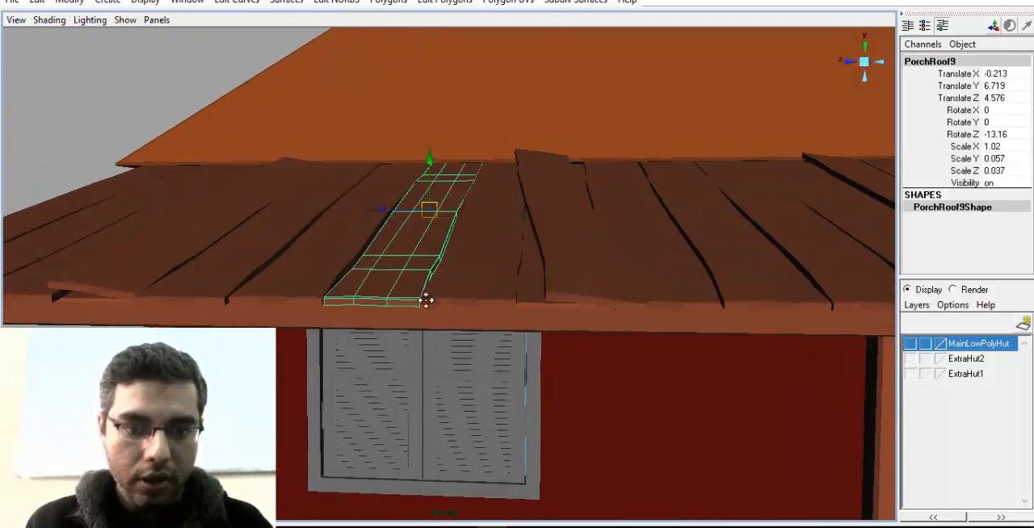
pyautogui.keyDown('alt'); pyautogui.moveTo(425, 297); pyautogui.dragTo(454, 261); pyautogui.keyUp('alt')
pyautogui.moveTo(454, 261); pyautogui.dragTo(421, 250, button='right')
pyautogui.moveTo(419, 271); pyautogui.dragTo(428, 328)
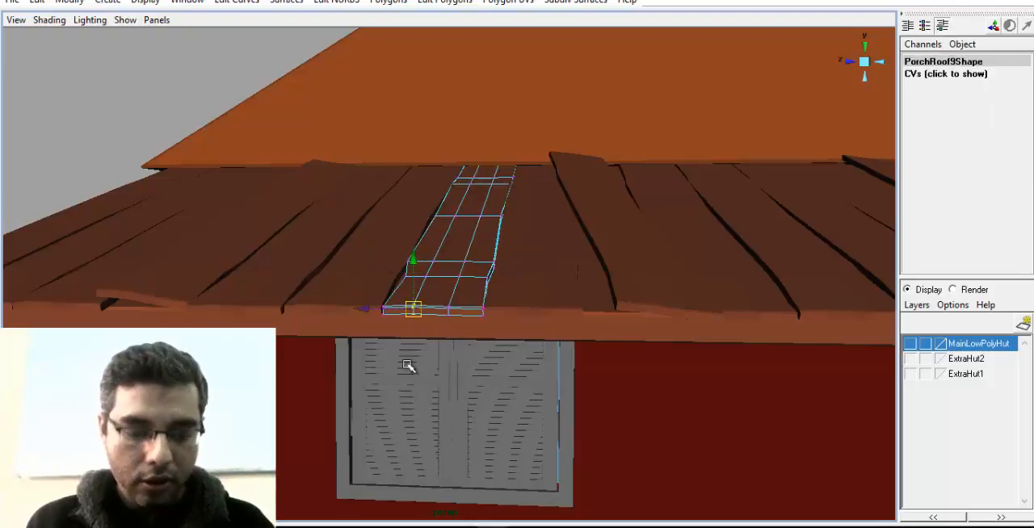
pyautogui.keyDown('alt'); pyautogui.moveTo(408, 363); pyautogui.dragTo(427, 312); pyautogui.keyUp('alt')
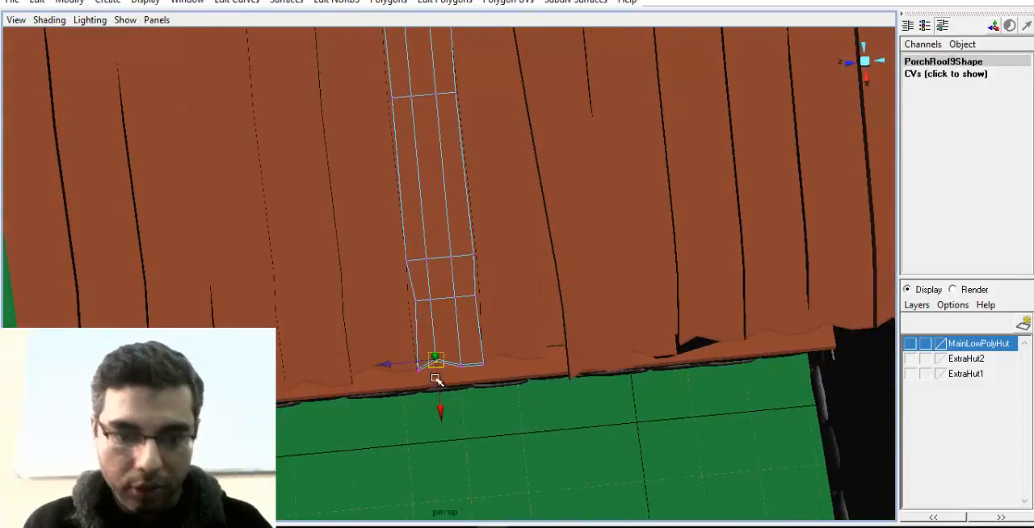
pyautogui.moveTo(440, 411); pyautogui.dragTo(444, 427)
pyautogui.moveTo(469, 377); pyautogui.dragTo(457, 354)
pyautogui.moveTo(465, 421); pyautogui.dragTo(466, 428)
# Pull the front-edge vertices of the first plank in the second set outward, and leave vertex editing with nothing selected
pyautogui.click(373, 352)
pyautogui.rightClick(353, 351)
pyautogui.moveTo(351, 350); pyautogui.dragTo(318, 298, button='right')
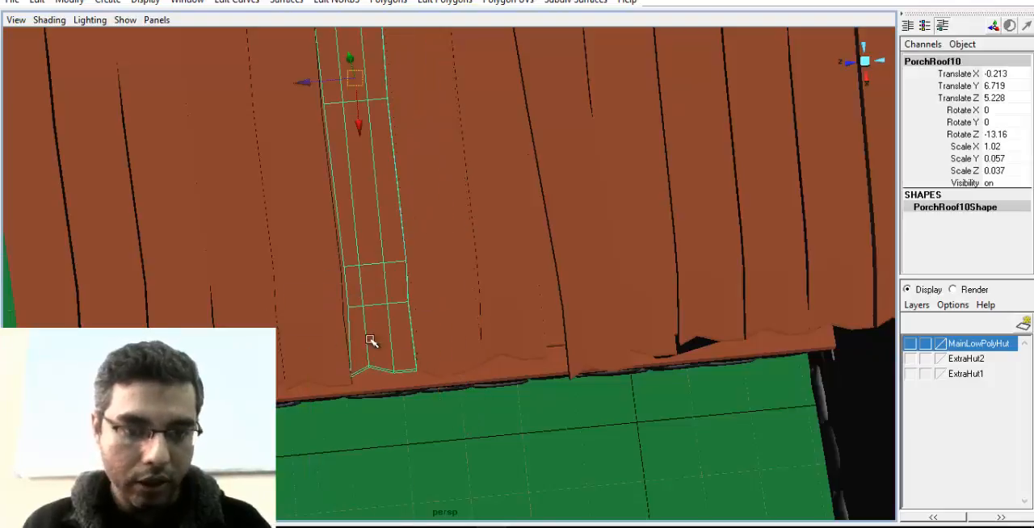
pyautogui.moveTo(362, 355); pyautogui.dragTo(375, 433)
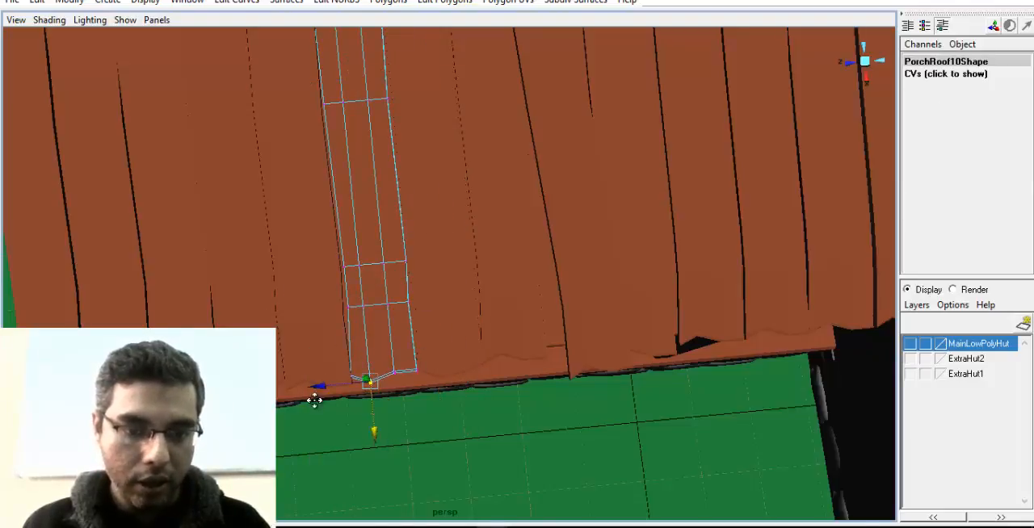
pyautogui.keyDown('alt'); pyautogui.moveTo(314, 402); pyautogui.dragTo(368, 378, button='middle'); pyautogui.keyUp('alt')
pyautogui.click(356, 332)
pyautogui.keyDown('alt'); pyautogui.moveTo(423, 289); pyautogui.dragTo(456, 340, button='middle'); pyautogui.keyUp('alt')
pyautogui.keyDown('alt'); pyautogui.moveTo(460, 355); pyautogui.dragTo(424, 346); pyautogui.keyUp('alt')
pyautogui.click(698, 75)
# Inspect the main roof, cross-braced wall, planked porch roof and side extension from several angles
pyautogui.keyDown('alt'); pyautogui.moveTo(699, 76); pyautogui.dragTo(374, 196); pyautogui.keyUp('alt')
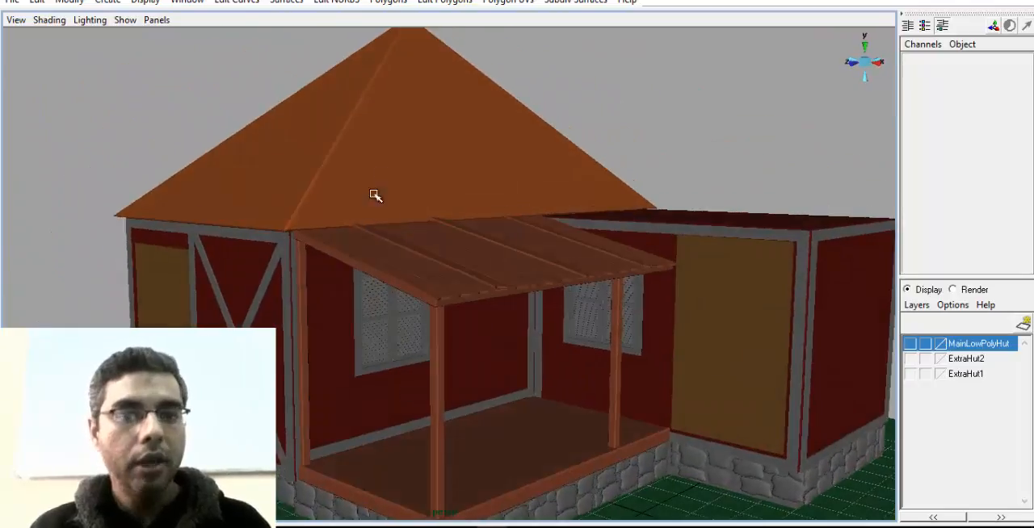
pyautogui.click(374, 196)
pyautogui.keyDown('alt'); pyautogui.moveTo(396, 339); pyautogui.dragTo(407, 334); pyautogui.keyUp('alt')
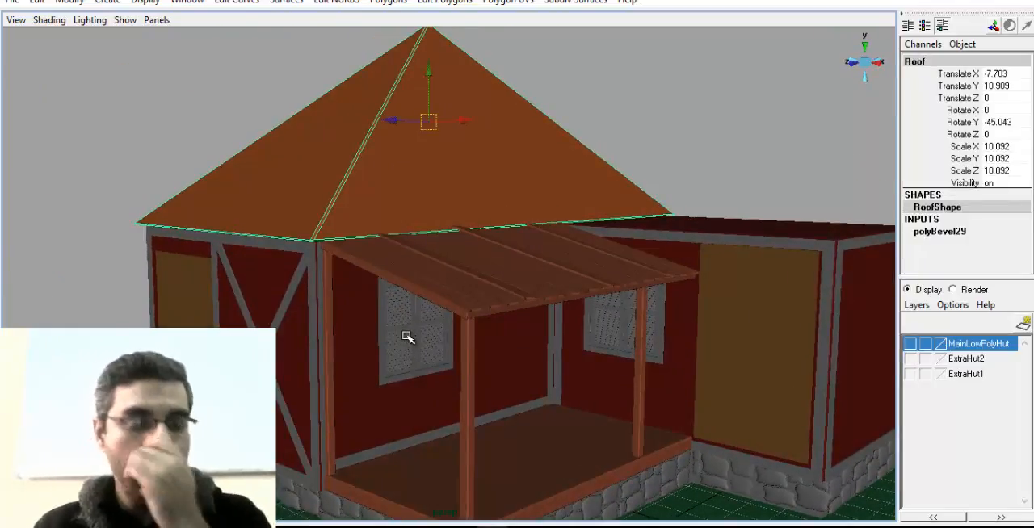
pyautogui.keyDown('alt'); pyautogui.moveTo(279, 315); pyautogui.dragTo(451, 314); pyautogui.keyUp('alt')
pyautogui.keyDown('alt'); pyautogui.moveTo(441, 313); pyautogui.dragTo(427, 361, button='middle'); pyautogui.keyUp('alt')
pyautogui.click(394, 394)
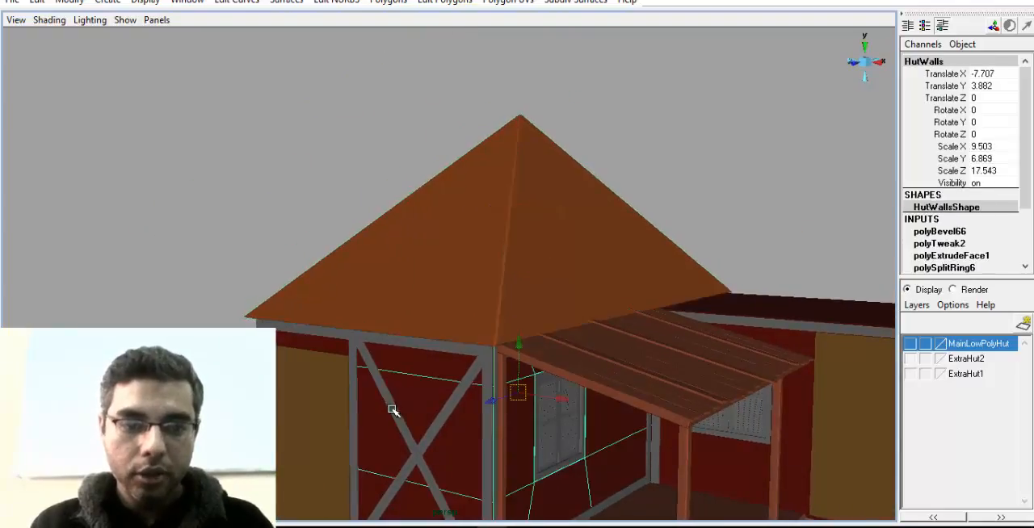
pyautogui.click(404, 425)
pyautogui.keyDown('alt'); pyautogui.moveTo(410, 434); pyautogui.dragTo(396, 400, button='middle'); pyautogui.keyUp('alt')
pyautogui.keyDown('alt'); pyautogui.moveTo(444, 265); pyautogui.dragTo(440, 330); pyautogui.keyUp('alt')
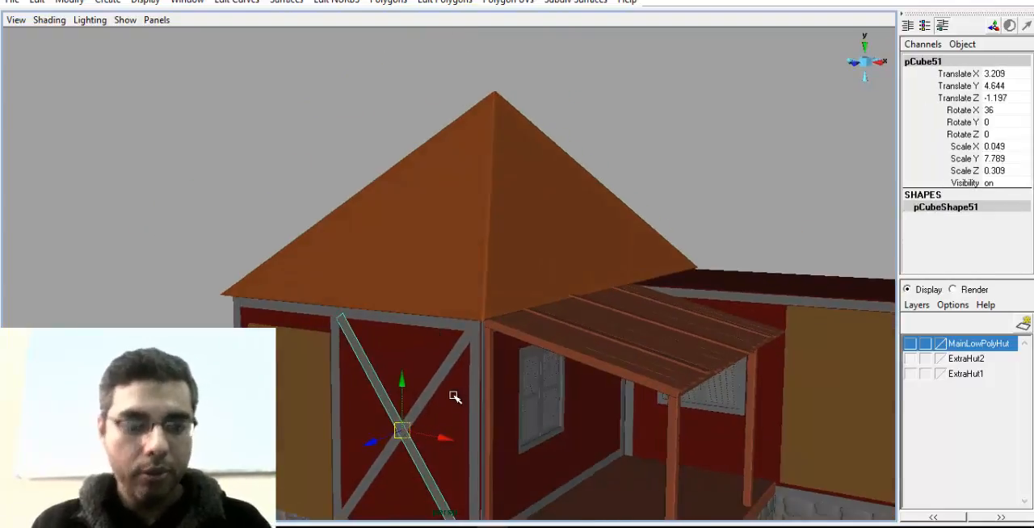
pyautogui.click(474, 255)
pyautogui.keyDown('alt'); pyautogui.moveTo(443, 283); pyautogui.dragTo(528, 277); pyautogui.keyUp('alt')
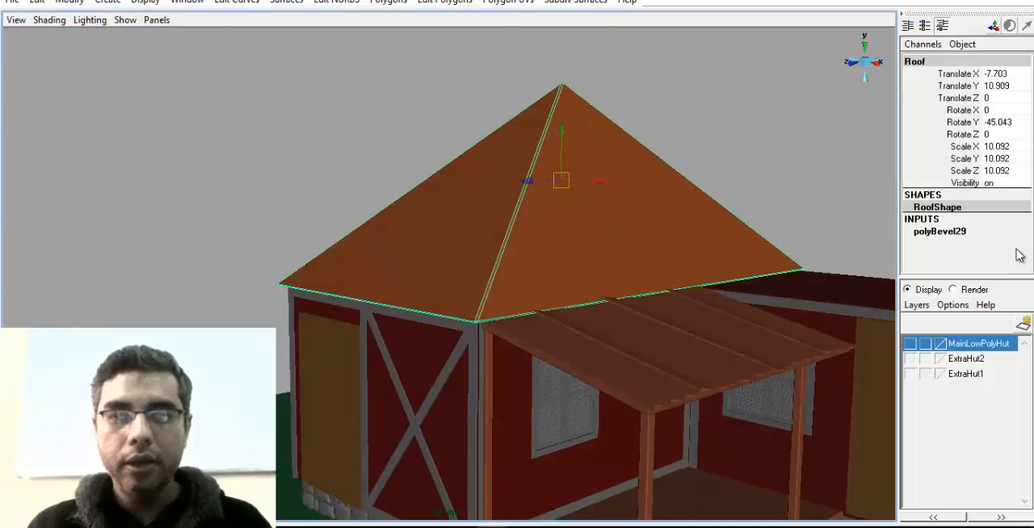
pyautogui.keyDown('alt'); pyautogui.moveTo(531, 226); pyautogui.dragTo(530, 250); pyautogui.keyUp('alt')
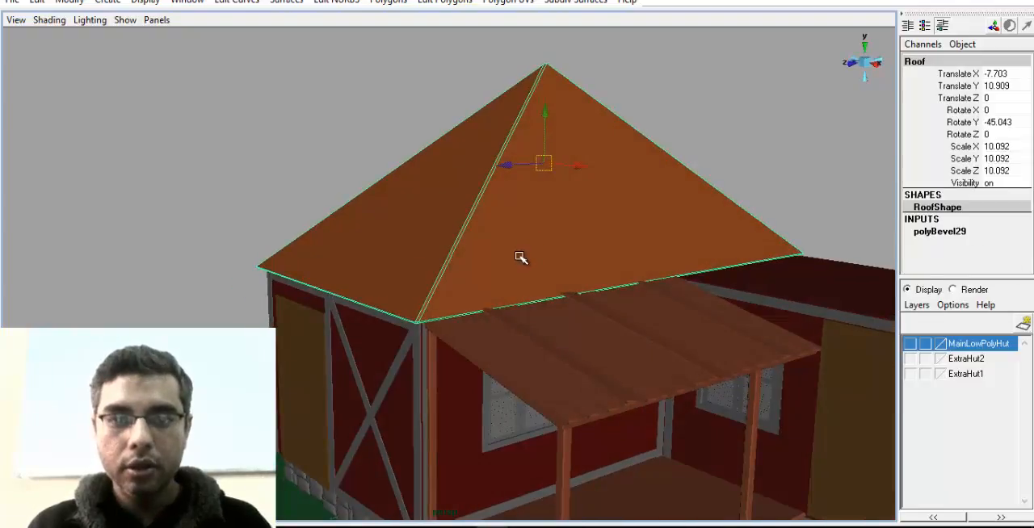
pyautogui.keyDown('alt'); pyautogui.moveTo(513, 260); pyautogui.dragTo(380, 211, button='middle'); pyautogui.keyUp('alt')
pyautogui.keyDown('alt'); pyautogui.moveTo(587, 264); pyautogui.dragTo(540, 254); pyautogui.keyUp('alt')
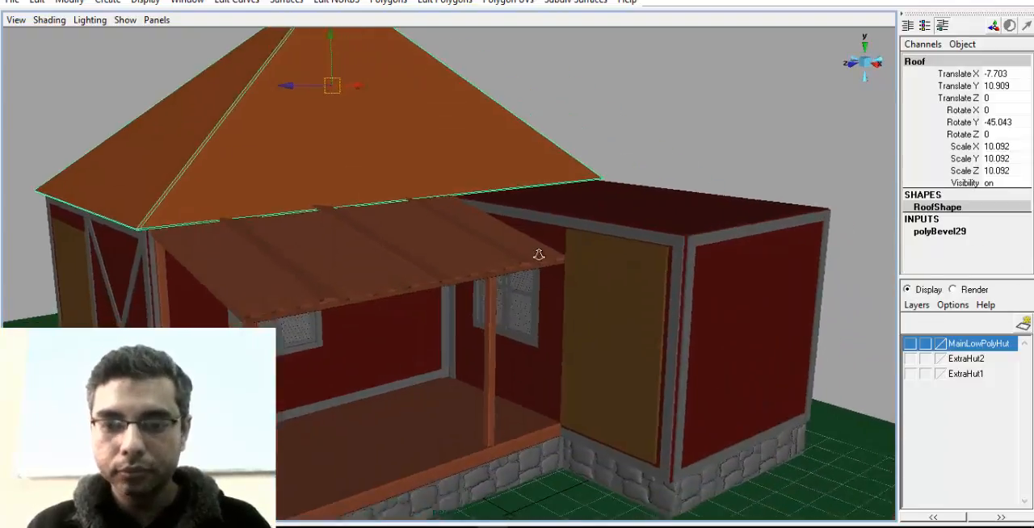
pyautogui.keyDown('alt'); pyautogui.moveTo(540, 253); pyautogui.dragTo(447, 248, button='right'); pyautogui.keyUp('alt')
# Show the MainLowPolyHut layer and move the whole SimpleHut group out beside the detailed hut to Translate Z 21.481
pyautogui.press('q')
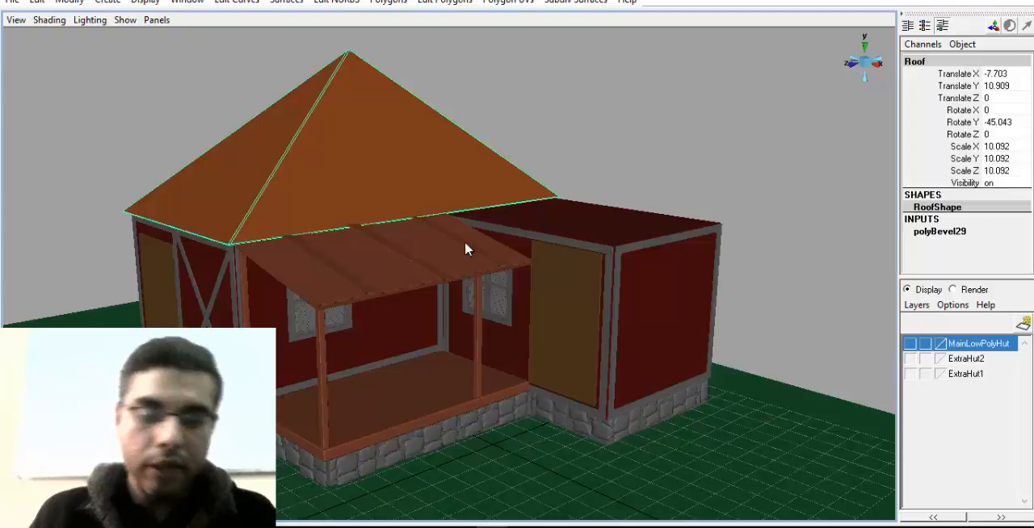
pyautogui.click(910, 343)
pyautogui.keyDown('alt'); pyautogui.moveTo(670, 353); pyautogui.dragTo(340, 359, button='right'); pyautogui.keyUp('alt')
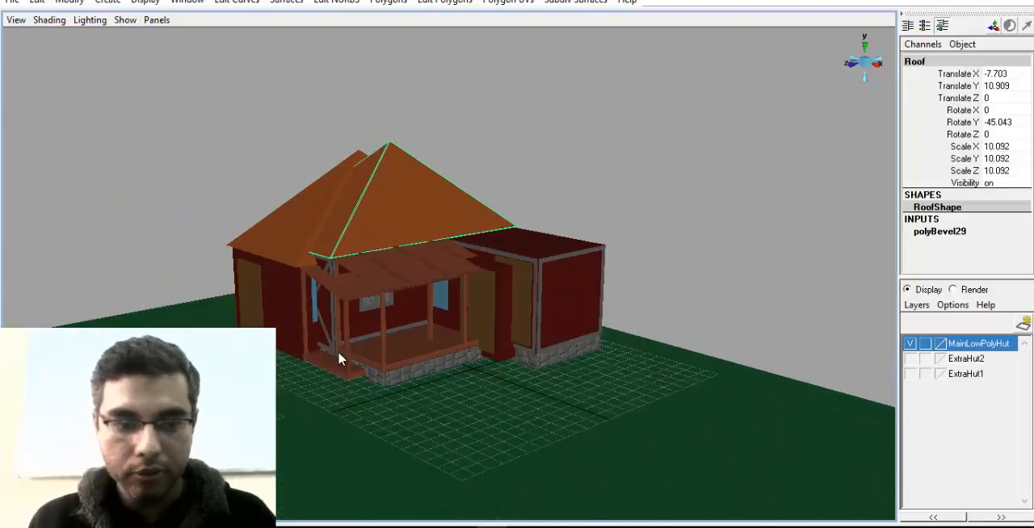
pyautogui.click(299, 333)
pyautogui.press('Up')
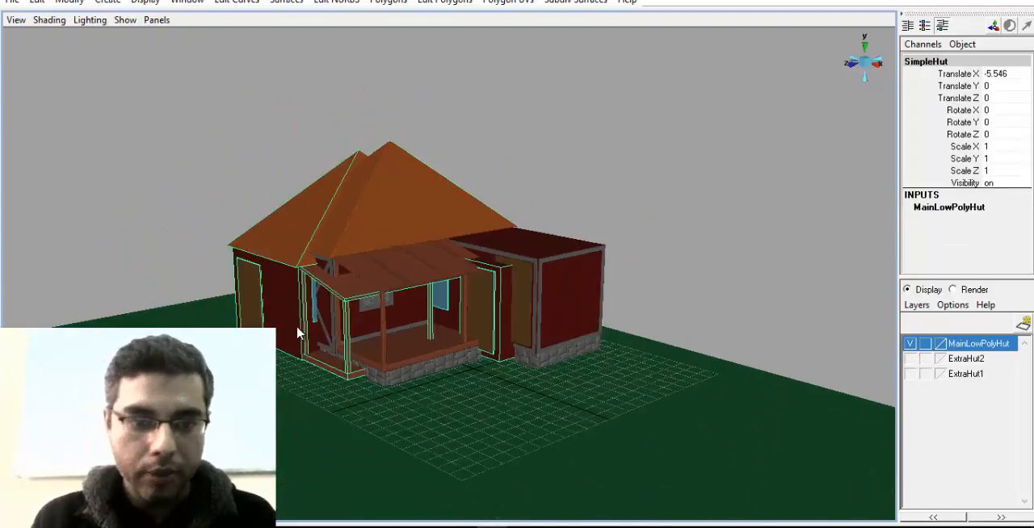
pyautogui.press('w')
pyautogui.moveTo(544, 422); pyautogui.dragTo(439, 475)
pyautogui.keyDown('alt'); pyautogui.moveTo(431, 434); pyautogui.dragTo(436, 428); pyautogui.keyUp('alt')
pyautogui.click(389, 141)
pyautogui.keyDown('alt'); pyautogui.moveTo(493, 282); pyautogui.dragTo(406, 353); pyautogui.keyUp('alt')
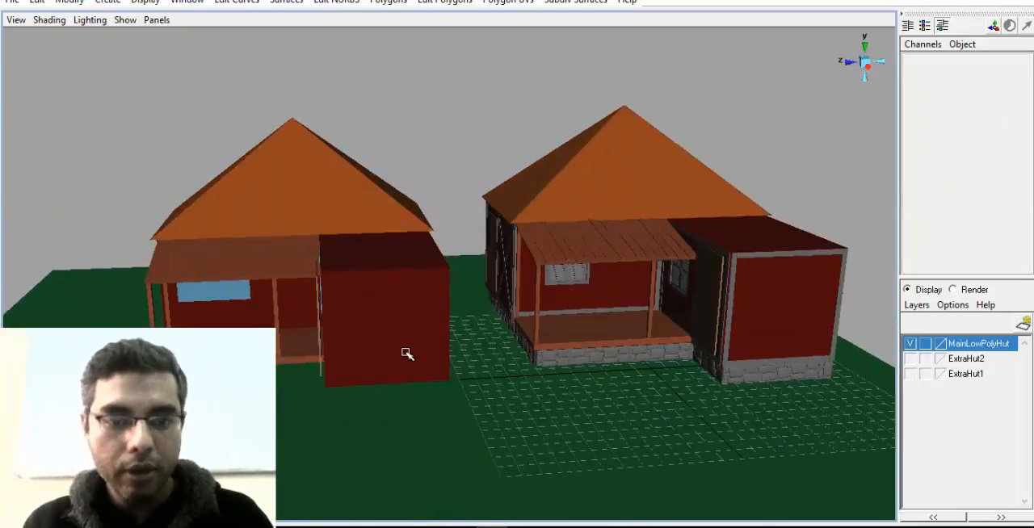
# Select the SimpleHut group again and move it back to Translate X -18.803 for comparison with the detailed hut
pyautogui.click(406, 349)
pyautogui.keyDown('alt'); pyautogui.moveTo(474, 354); pyautogui.dragTo(565, 359); pyautogui.keyUp('alt')
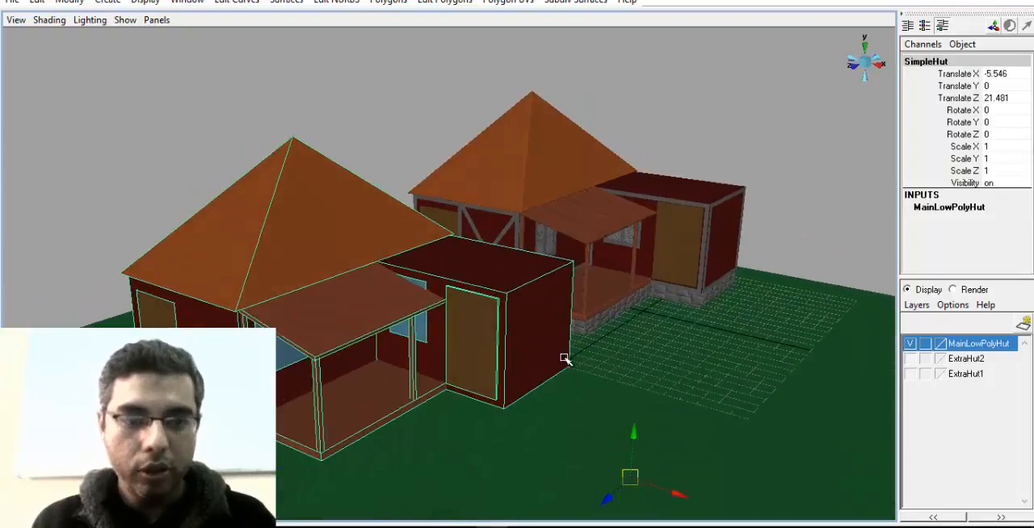
pyautogui.click(520, 450)
pyautogui.hotkey('ctrl', 'z')
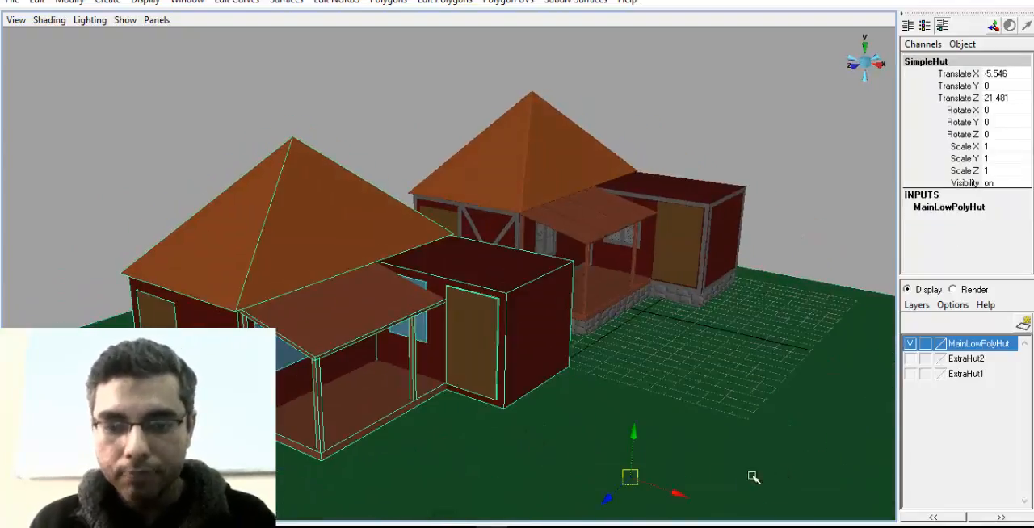
pyautogui.moveTo(678, 493); pyautogui.dragTo(506, 395)
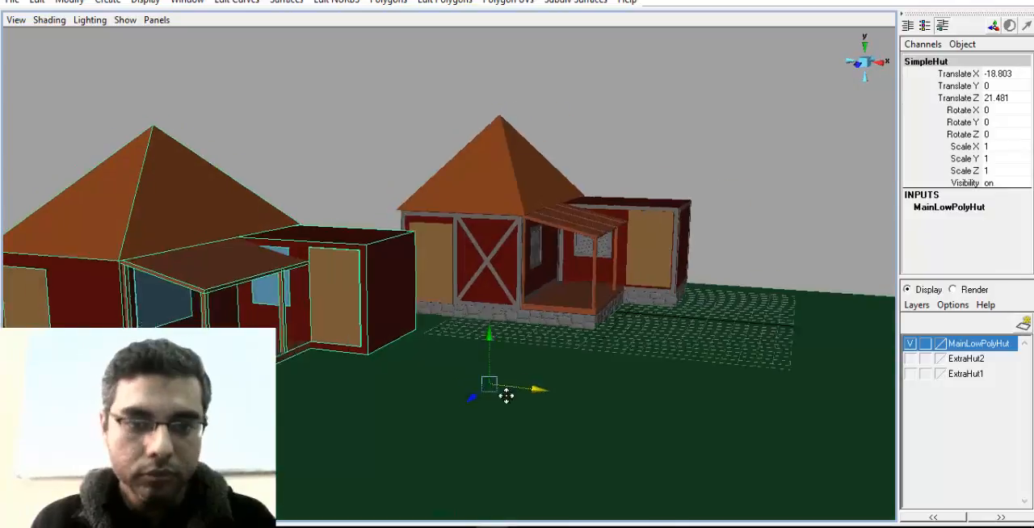
# Deselect the SimpleHut group and examine the detailed hut's stone base, braced wall, shuttered windows and planked porch roof up close
pyautogui.keyDown('alt'); pyautogui.moveTo(505, 395); pyautogui.dragTo(574, 428, button='middle'); pyautogui.keyUp('alt')
pyautogui.moveTo(504, 418)
pyautogui.keyDown('alt'); pyautogui.mouseDown()
pyautogui.moveTo(410, 389)
pyautogui.moveTo(416, 383)
pyautogui.mouseUp(); pyautogui.keyUp('alt')
pyautogui.click(434, 217)
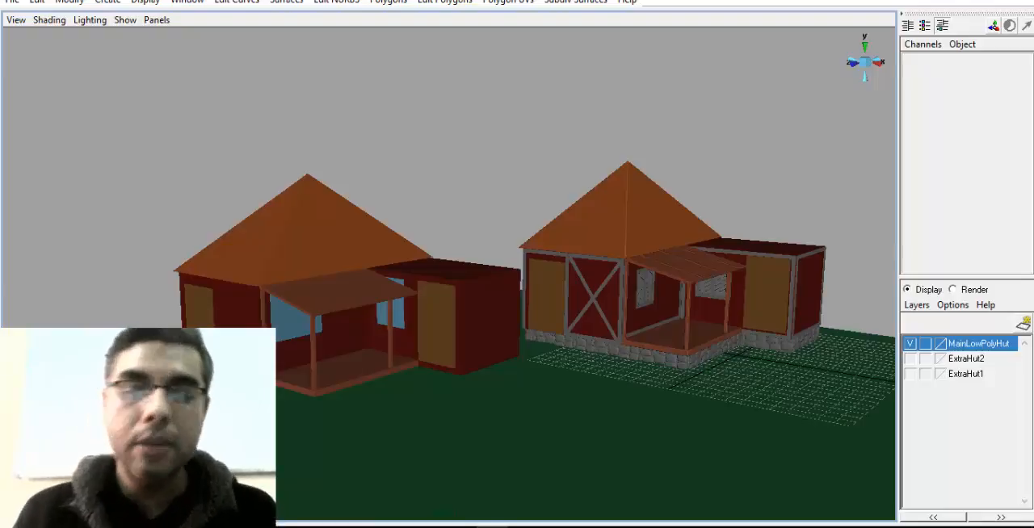
pyautogui.keyDown('alt'); pyautogui.moveTo(645, 234); pyautogui.dragTo(452, 213, button='middle'); pyautogui.keyUp('alt')
pyautogui.keyDown('alt'); pyautogui.moveTo(441, 342); pyautogui.dragTo(675, 376, button='right'); pyautogui.keyUp('alt')
pyautogui.keyDown('alt'); pyautogui.moveTo(554, 360); pyautogui.dragTo(715, 364, button='right'); pyautogui.keyUp('alt')
pyautogui.keyDown('alt'); pyautogui.moveTo(715, 364); pyautogui.dragTo(656, 308, button='middle'); pyautogui.keyUp('alt')
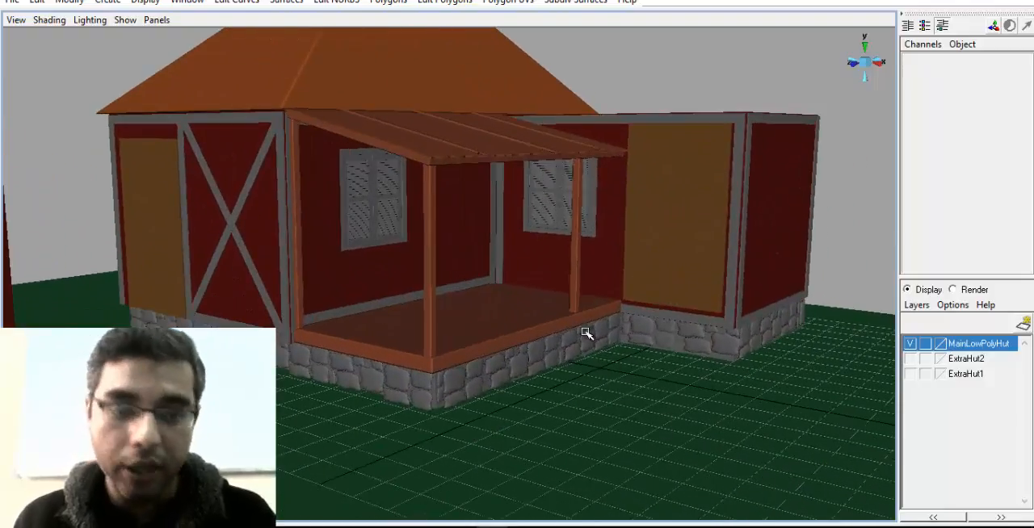
pyautogui.keyDown('alt'); pyautogui.moveTo(319, 307); pyautogui.dragTo(685, 344); pyautogui.keyUp('alt')
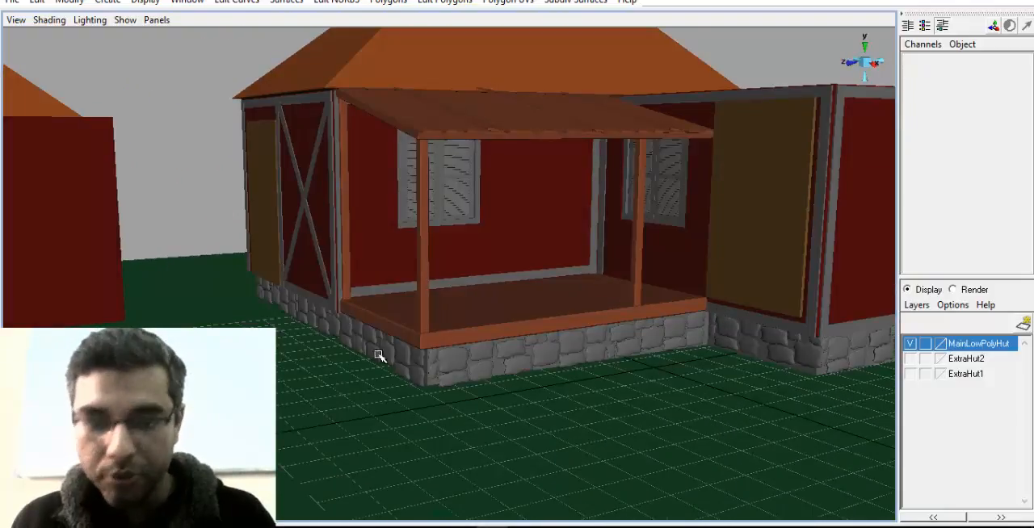
pyautogui.keyDown('alt'); pyautogui.moveTo(379, 355); pyautogui.dragTo(355, 305); pyautogui.keyUp('alt')
pyautogui.keyDown('alt'); pyautogui.moveTo(632, 293); pyautogui.dragTo(395, 304); pyautogui.keyUp('alt')
pyautogui.keyDown('alt'); pyautogui.moveTo(403, 229); pyautogui.dragTo(713, 348); pyautogui.keyUp('alt')
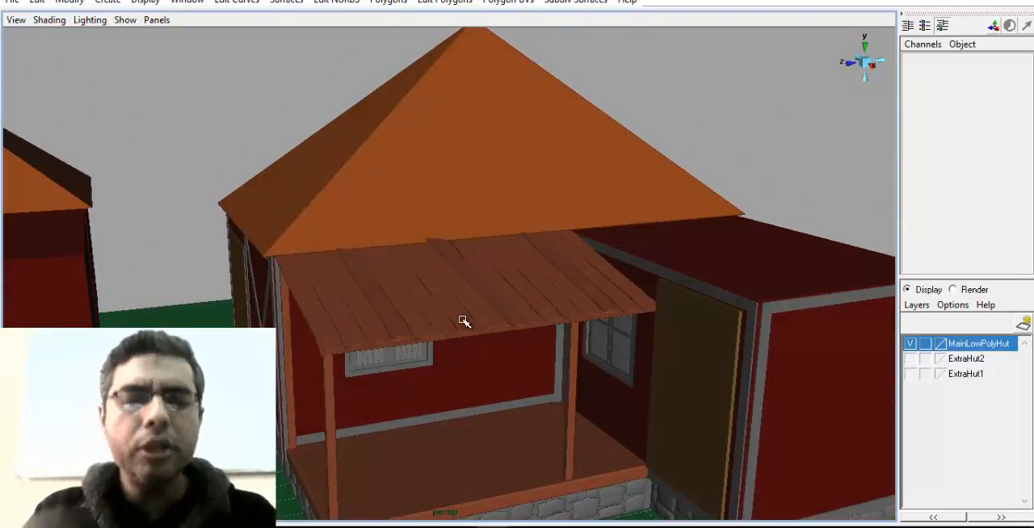
pyautogui.keyDown('alt'); pyautogui.moveTo(436, 249); pyautogui.dragTo(473, 283); pyautogui.keyUp('alt')
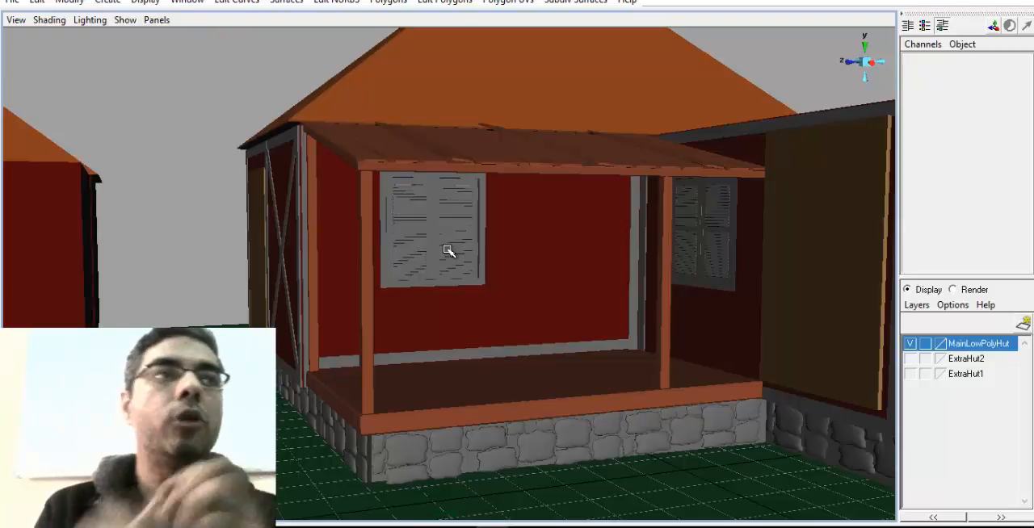
# Compare the simple hut with the detailed one from several angles, finishing on the detailed hut's porch and side extension
pyautogui.keyDown('alt'); pyautogui.moveTo(613, 265); pyautogui.dragTo(403, 286, button='right'); pyautogui.keyUp('alt')
pyautogui.keyDown('alt'); pyautogui.moveTo(404, 285); pyautogui.dragTo(593, 294, button='middle'); pyautogui.keyUp('alt')
pyautogui.keyDown('alt'); pyautogui.moveTo(468, 326); pyautogui.dragTo(606, 333); pyautogui.keyUp('alt')
pyautogui.keyDown('alt'); pyautogui.moveTo(299, 314); pyautogui.dragTo(471, 327, button='middle'); pyautogui.keyUp('alt')
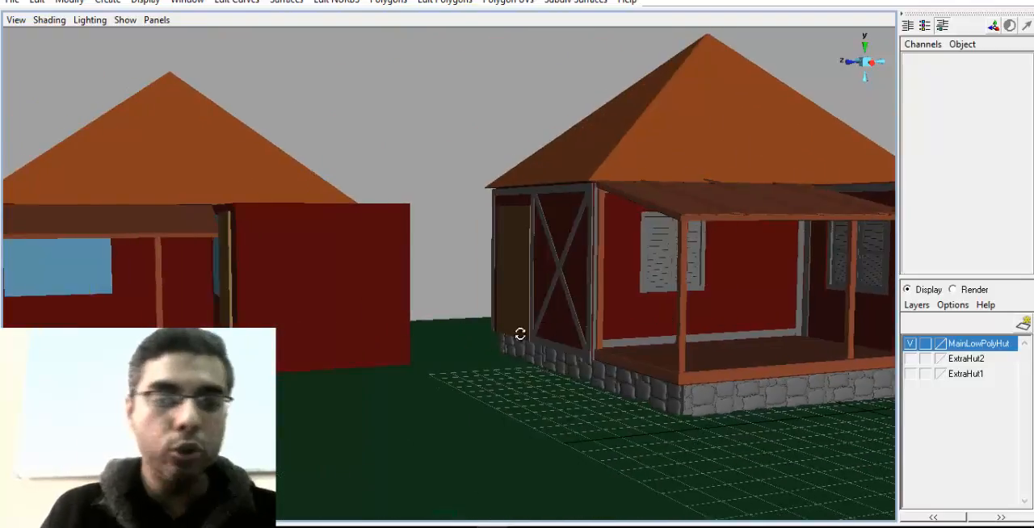
pyautogui.keyDown('alt'); pyautogui.moveTo(398, 320); pyautogui.dragTo(404, 251, button='right'); pyautogui.keyUp('alt')
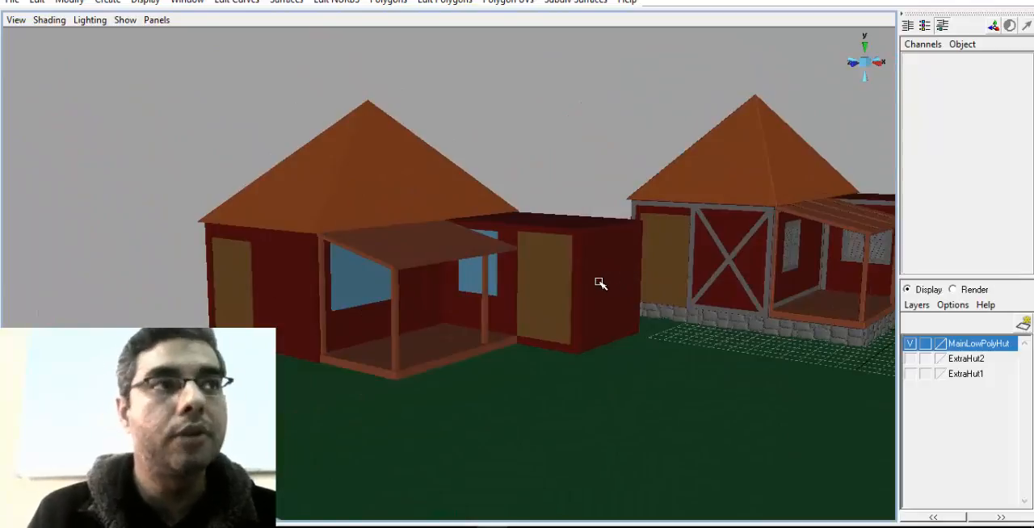
pyautogui.keyDown('alt'); pyautogui.moveTo(712, 259); pyautogui.dragTo(409, 298, button='middle'); pyautogui.keyUp('alt')
pyautogui.keyDown('alt'); pyautogui.moveTo(408, 298); pyautogui.dragTo(611, 320, button='right'); pyautogui.keyUp('alt')
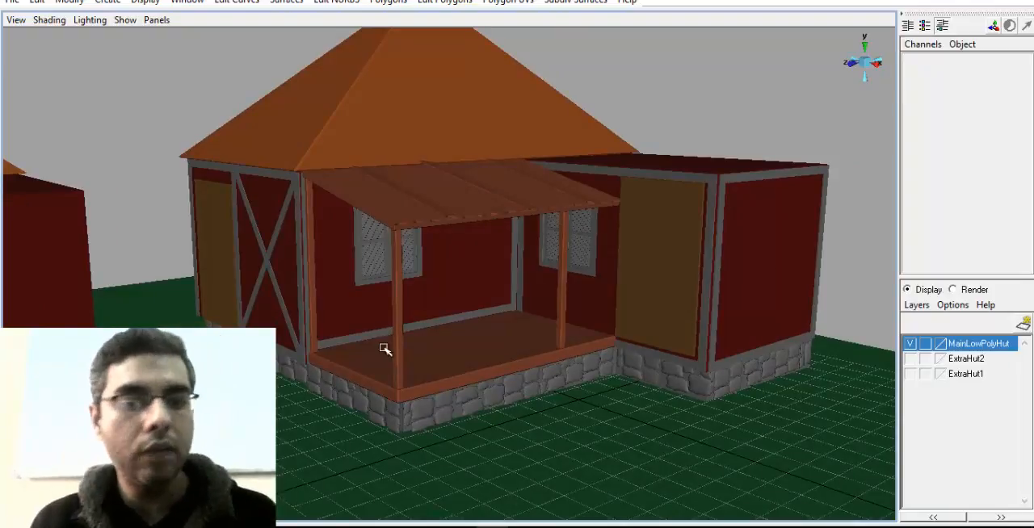
pyautogui.keyDown('alt'); pyautogui.moveTo(384, 349); pyautogui.dragTo(565, 408, button='right'); pyautogui.keyUp('alt')
pyautogui.keyDown('alt'); pyautogui.moveTo(565, 407); pyautogui.dragTo(606, 382, button='middle'); pyautogui.keyUp('alt')
pyautogui.keyDown('alt'); pyautogui.moveTo(606, 383); pyautogui.dragTo(613, 362); pyautogui.keyUp('alt')
pyautogui.keyDown('alt'); pyautogui.moveTo(613, 363); pyautogui.dragTo(584, 369, button='right'); pyautogui.keyUp('alt')
pyautogui.keyDown('alt'); pyautogui.moveTo(584, 369); pyautogui.dragTo(516, 374, button='middle'); pyautogui.keyUp('alt')
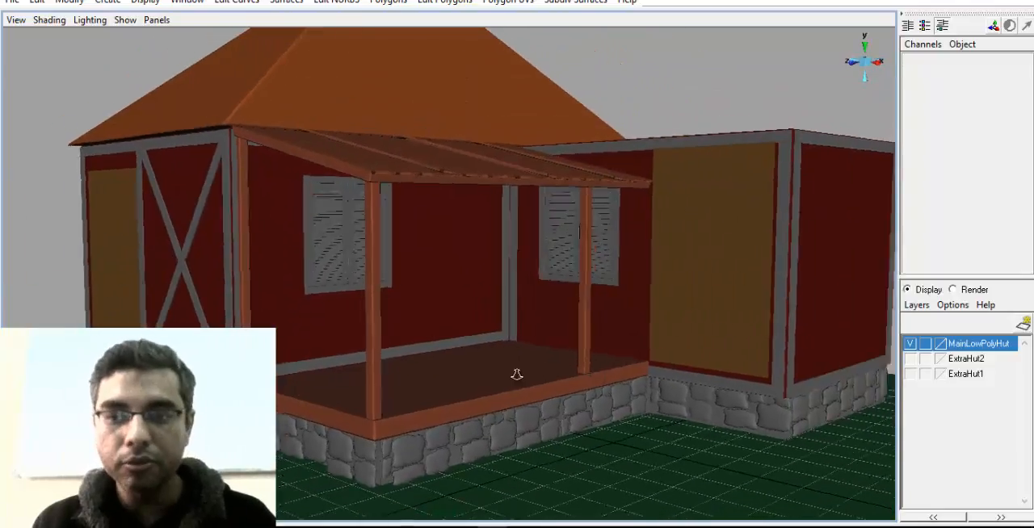
pyautogui.keyDown('alt'); pyautogui.moveTo(517, 374); pyautogui.dragTo(517, 330, button='right'); pyautogui.keyUp('alt')
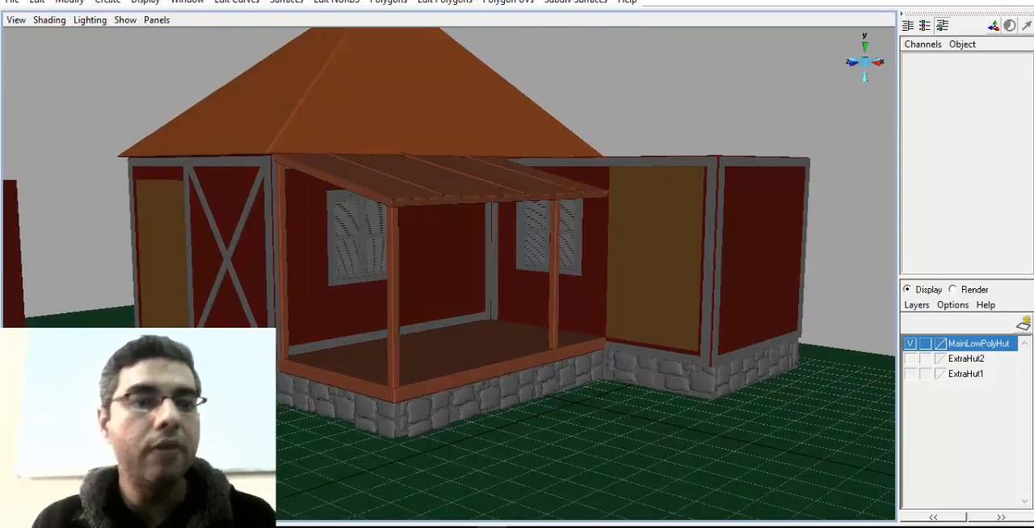
# Show the Shelf and the Status Line in the interface
pyautogui.click(70, 2)
pyautogui.moveTo(145, 2)
pyautogui.moveTo(208, 52)
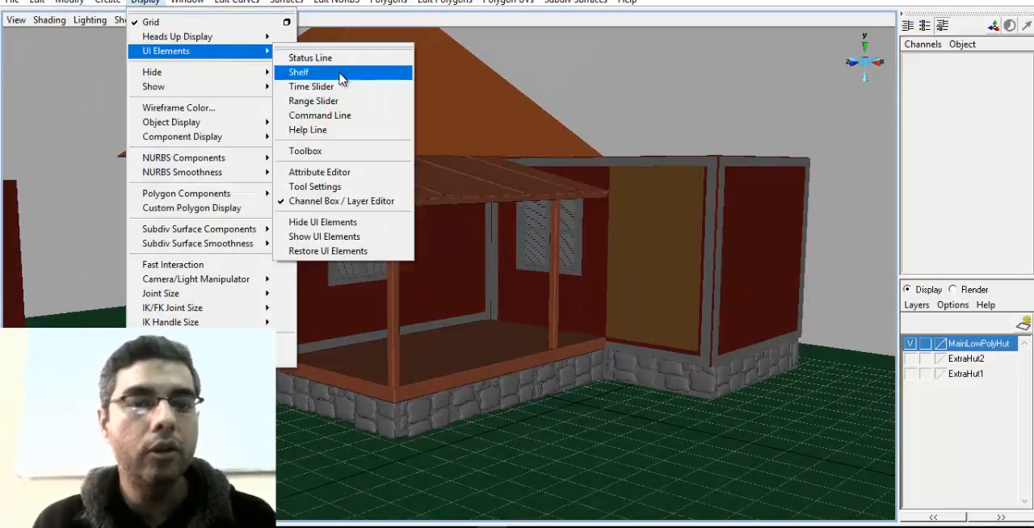
pyautogui.click(341, 72)
pyautogui.click(154, 3)
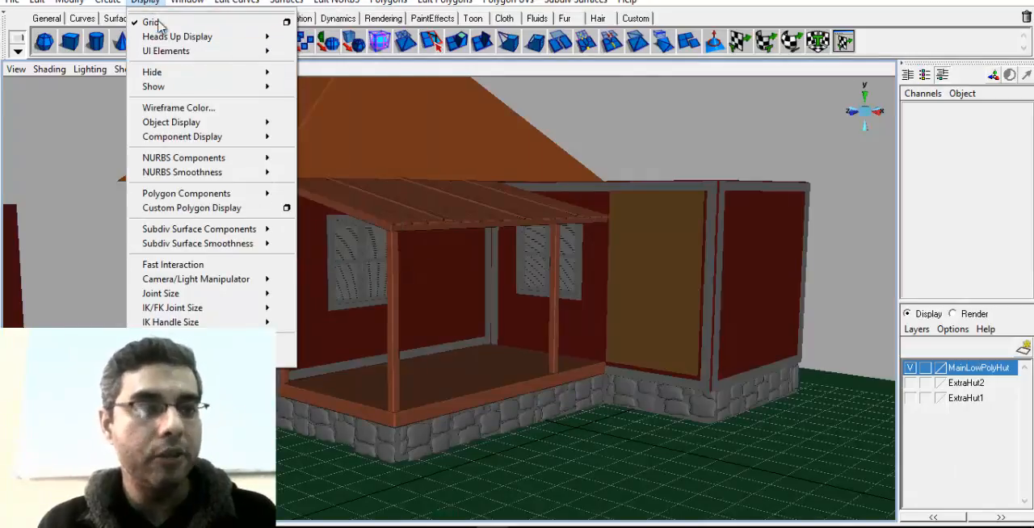
pyautogui.moveTo(206, 53)
pyautogui.click(323, 58)
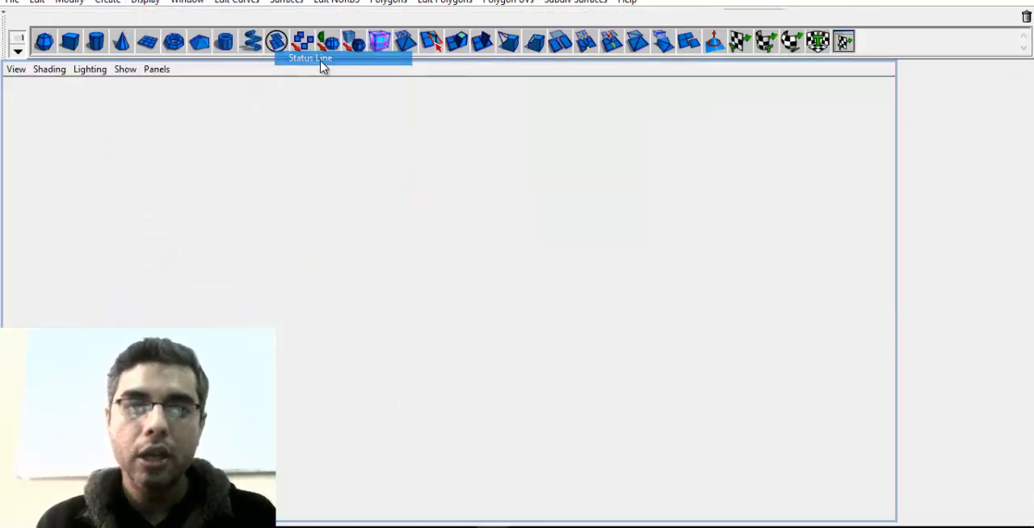
# Render the perspective view of the detailed hut, check its windows and porch in the image, and close the render
pyautogui.keyDown('alt'); pyautogui.moveTo(544, 286); pyautogui.dragTo(501, 343); pyautogui.keyUp('alt')
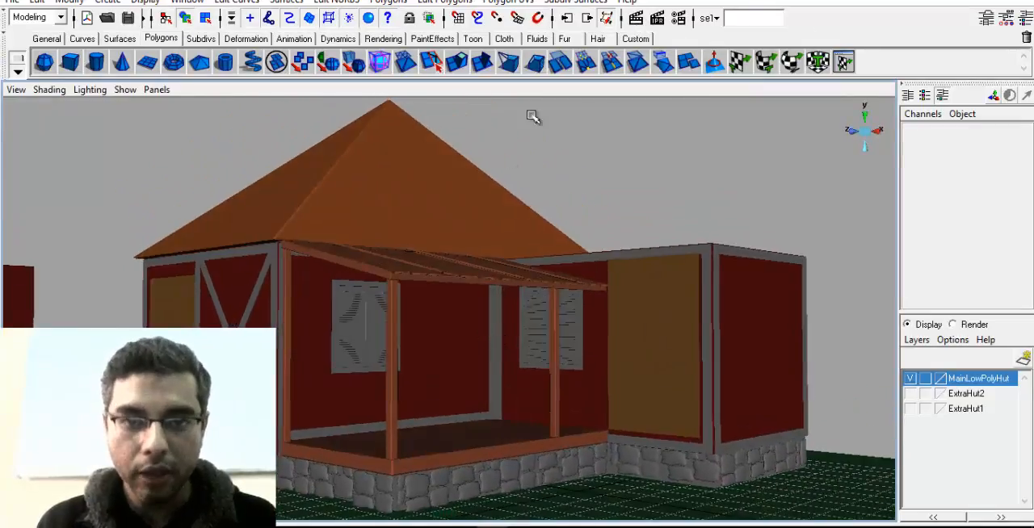
pyautogui.click(635, 18)
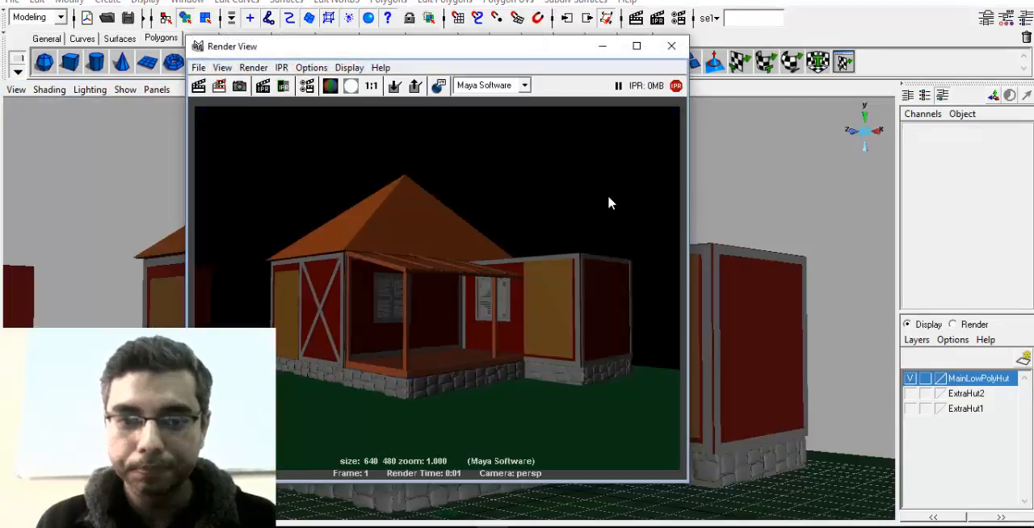
pyautogui.click(638, 46)
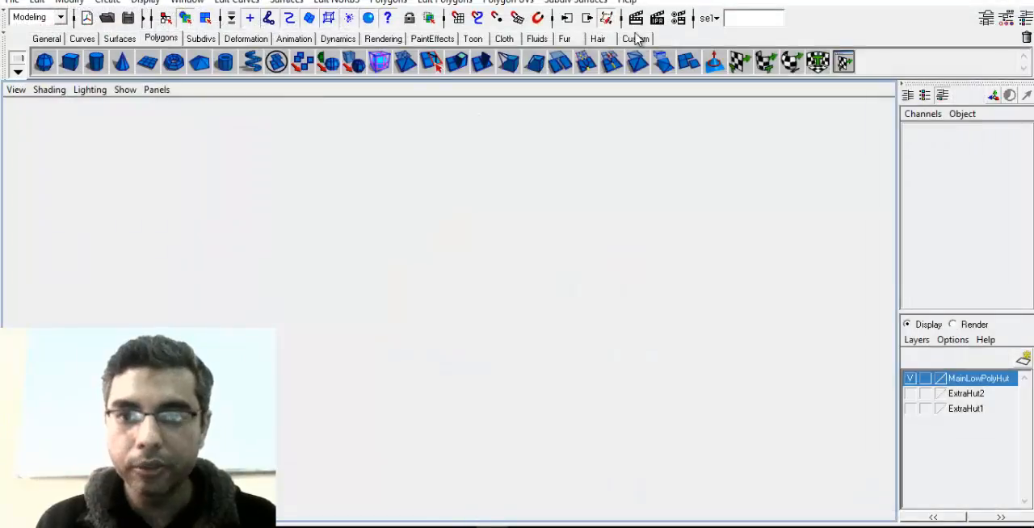
pyautogui.click(635, 19)
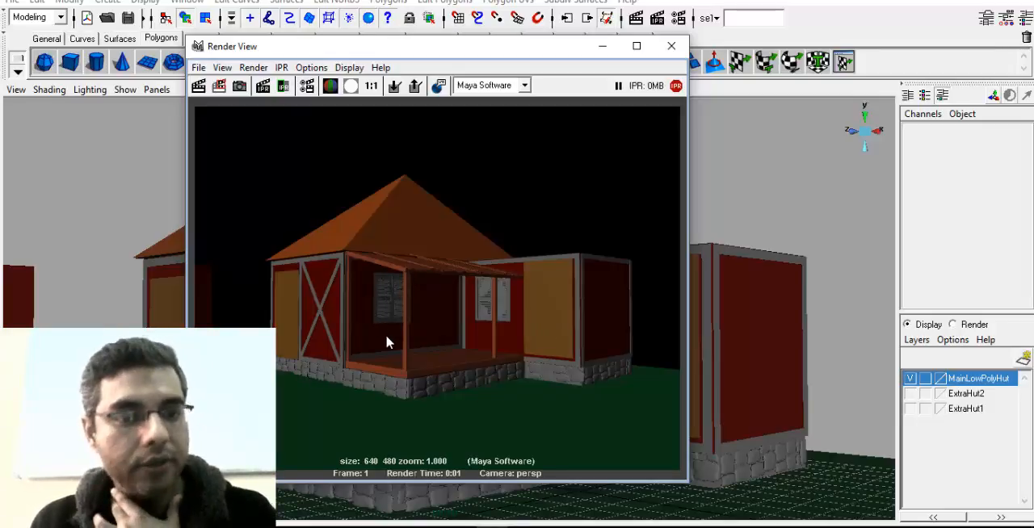
pyautogui.click(671, 46)
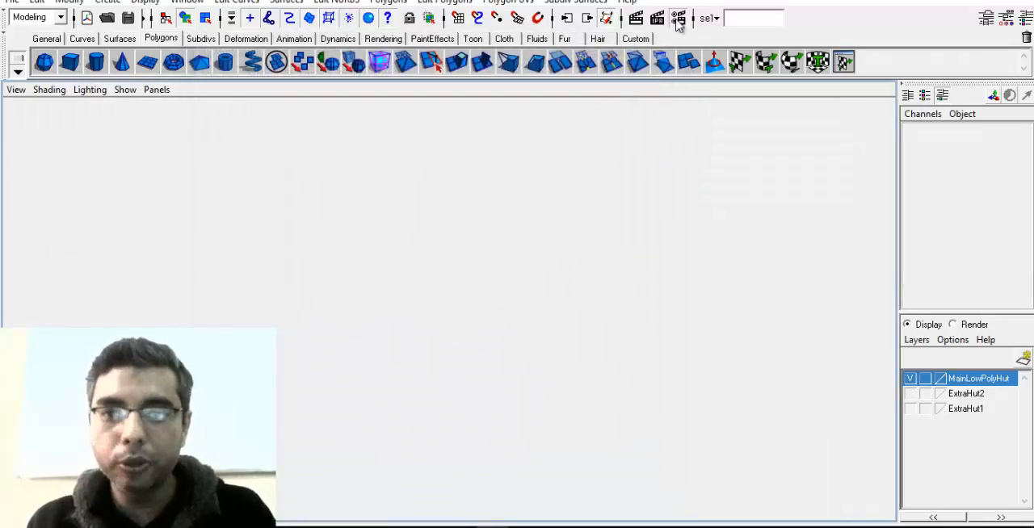
# Set Maya Software edge anti-aliasing to Highest Quality and quality to Production Quality, and render the hut again to check it
pyautogui.click(678, 22)
pyautogui.moveTo(341, 148); pyautogui.dragTo(542, 41)
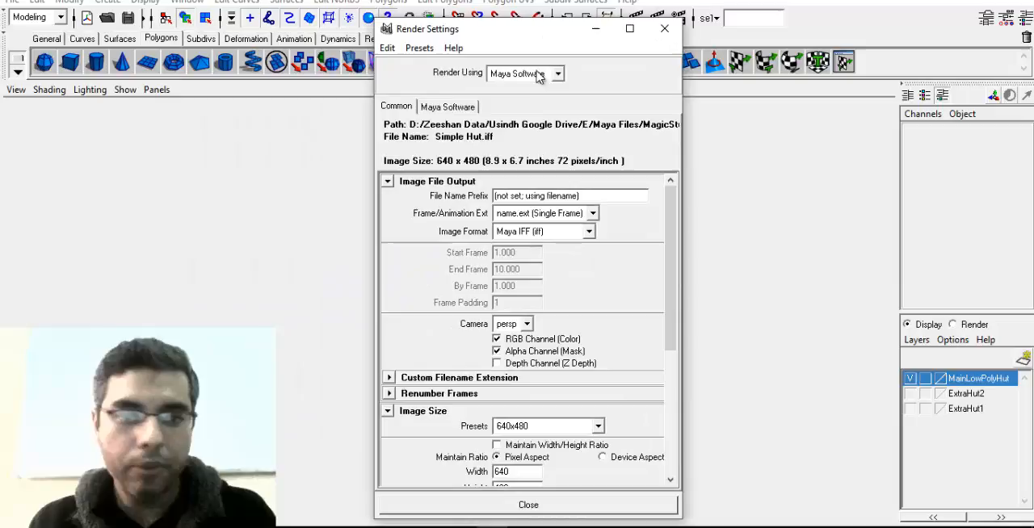
pyautogui.click(457, 108)
pyautogui.click(531, 161)
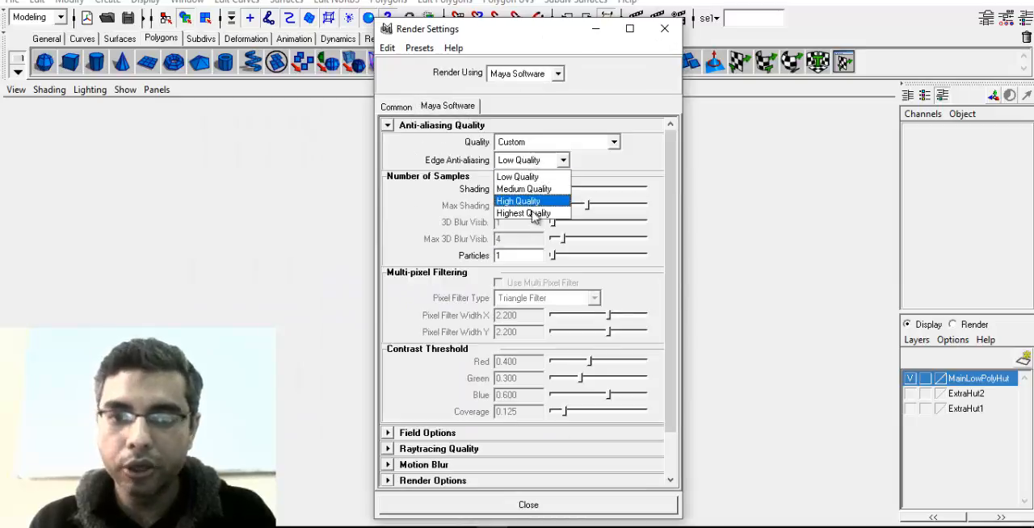
pyautogui.click(533, 213)
pyautogui.click(597, 144)
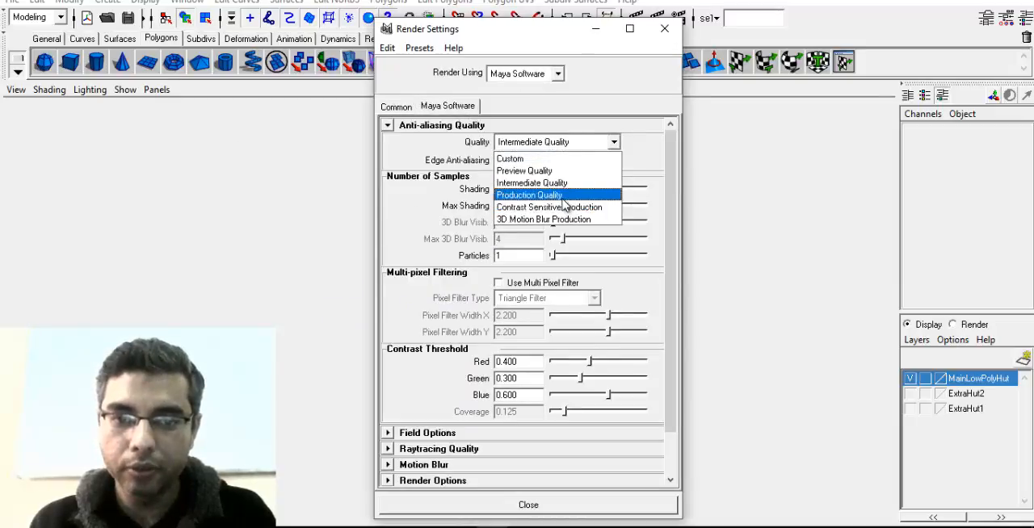
pyautogui.click(553, 196)
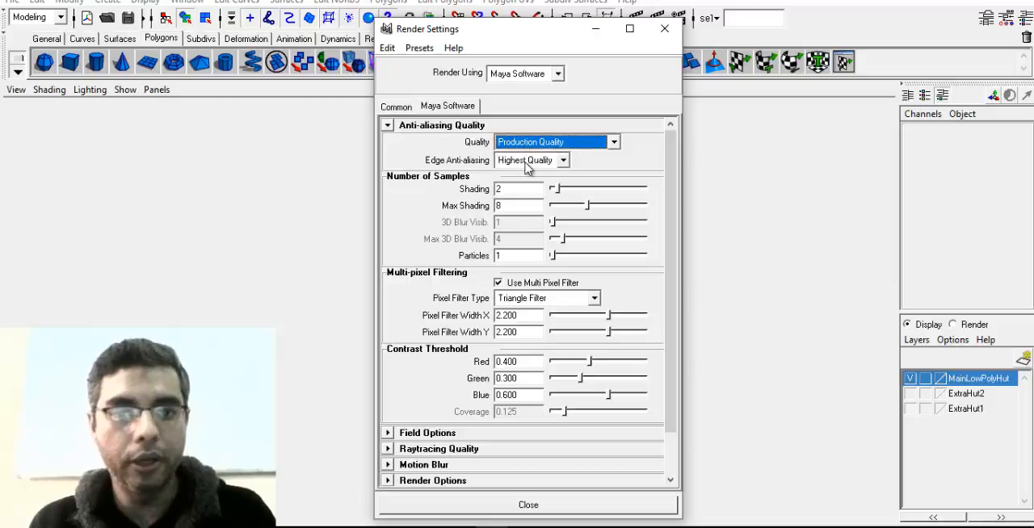
pyautogui.click(664, 31)
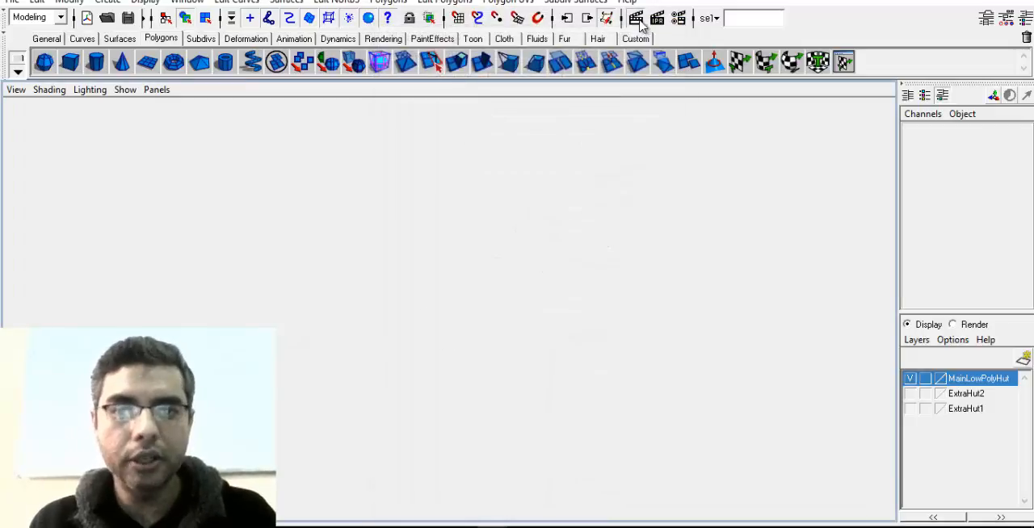
pyautogui.click(635, 18)
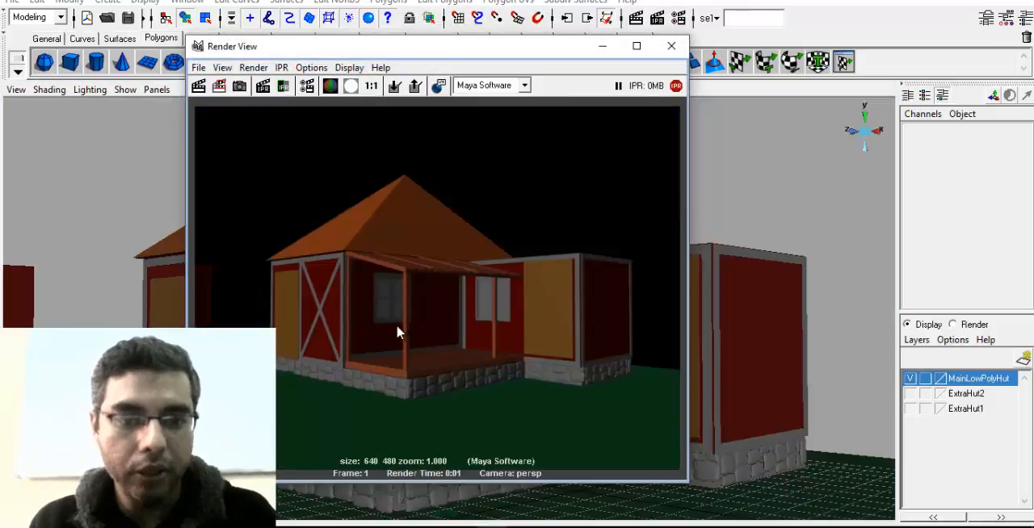
pyautogui.click(671, 46)
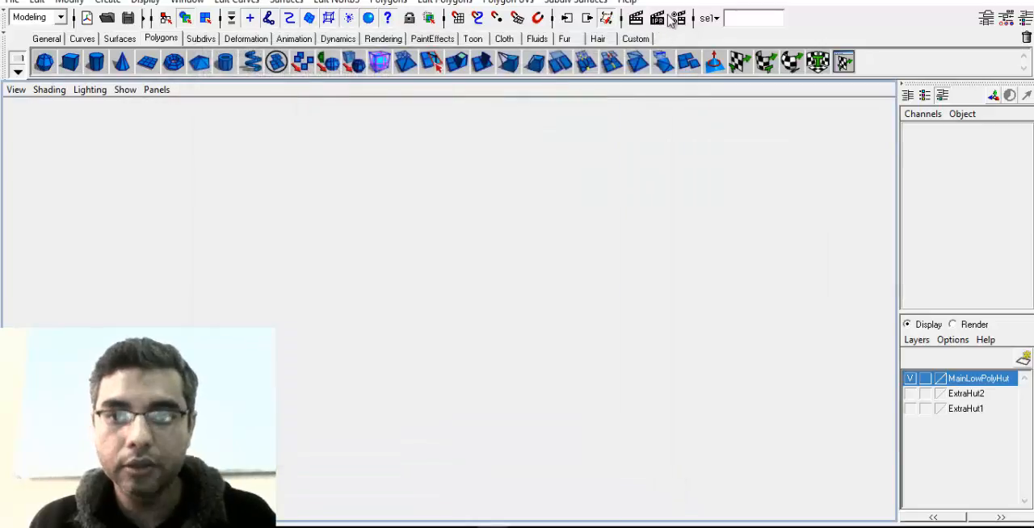
# Set the render image size to the HD 1080 preset with a resolution of 128 pixels/inch, and close the render settings
pyautogui.click(677, 18)
pyautogui.click(396, 105)
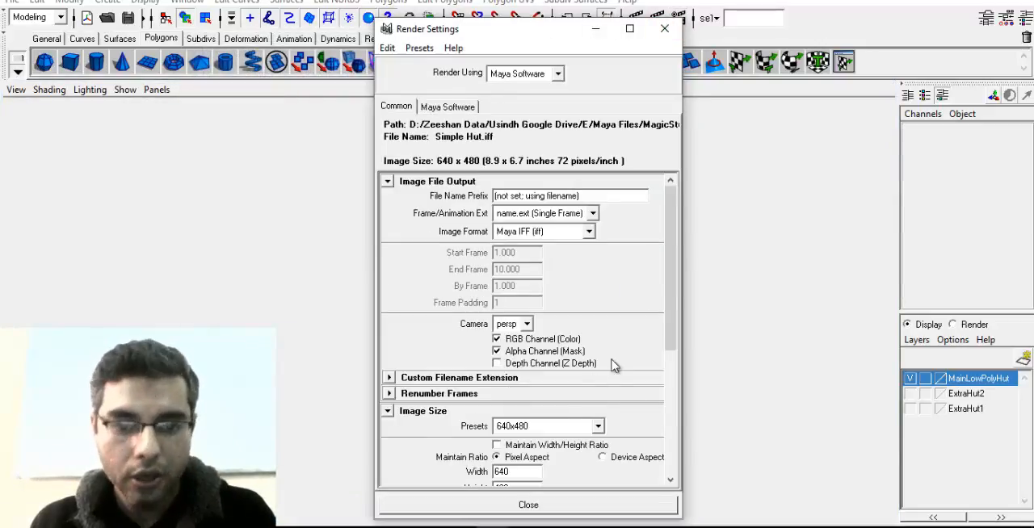
pyautogui.scroll(-8, 542, 326)
pyautogui.click(543, 226)
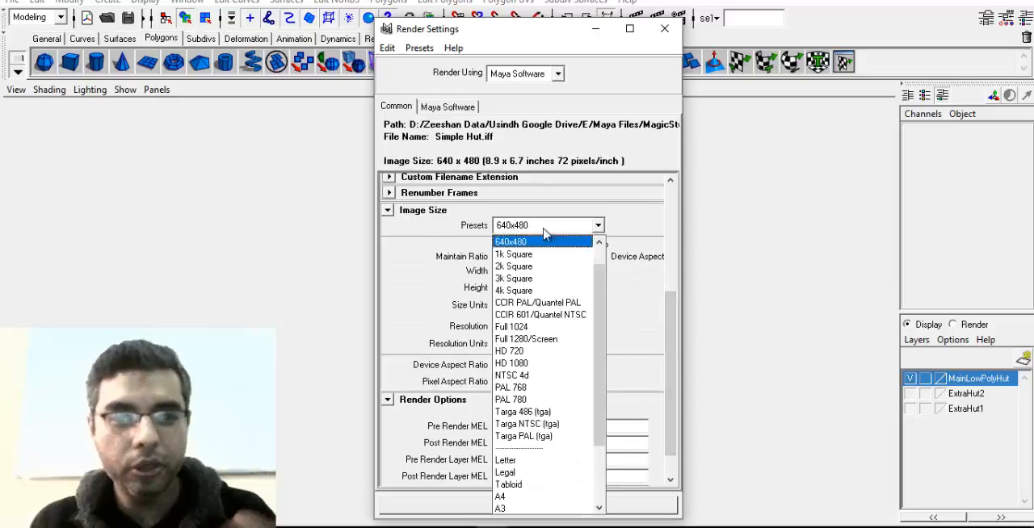
pyautogui.scroll(-2, 604, 412)
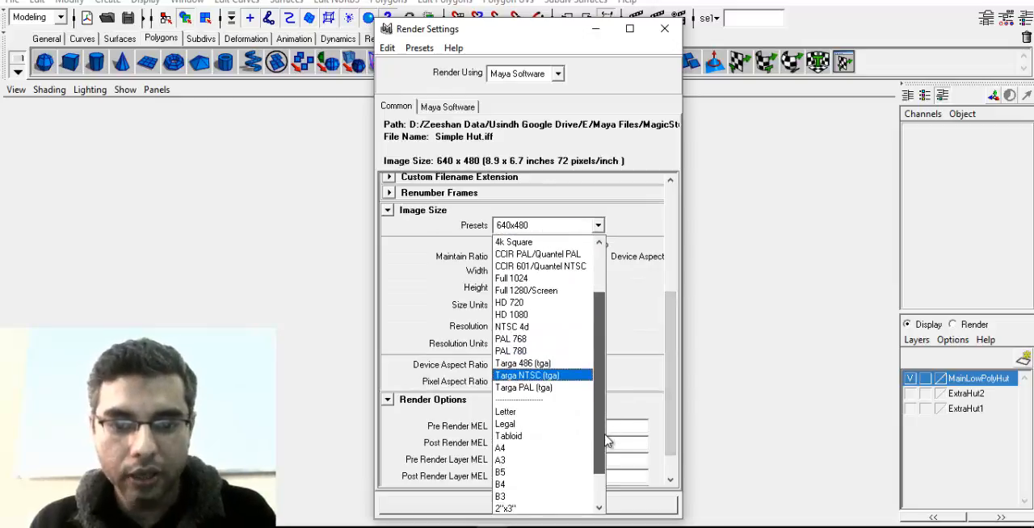
pyautogui.click(561, 315)
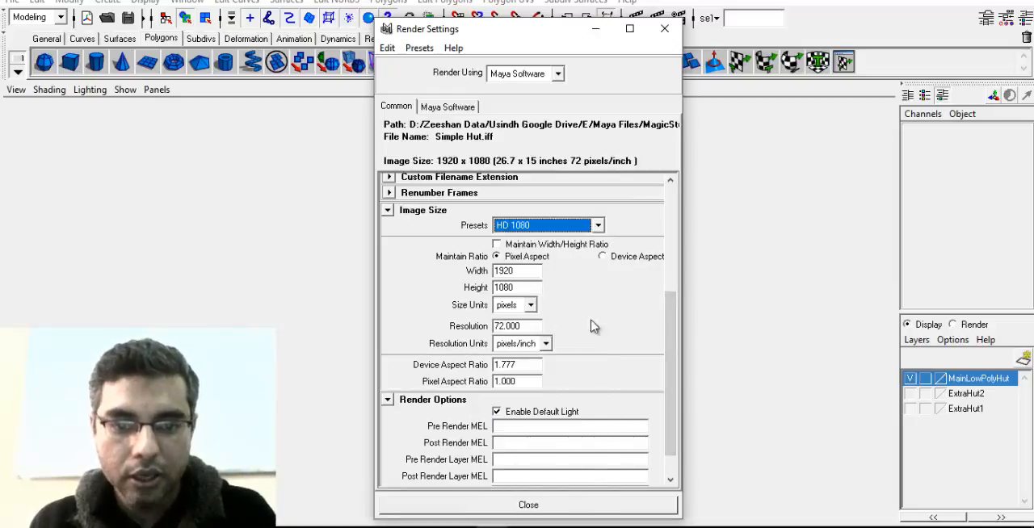
pyautogui.doubleClick(516, 325)
pyautogui.write('128')
pyautogui.press('Return')
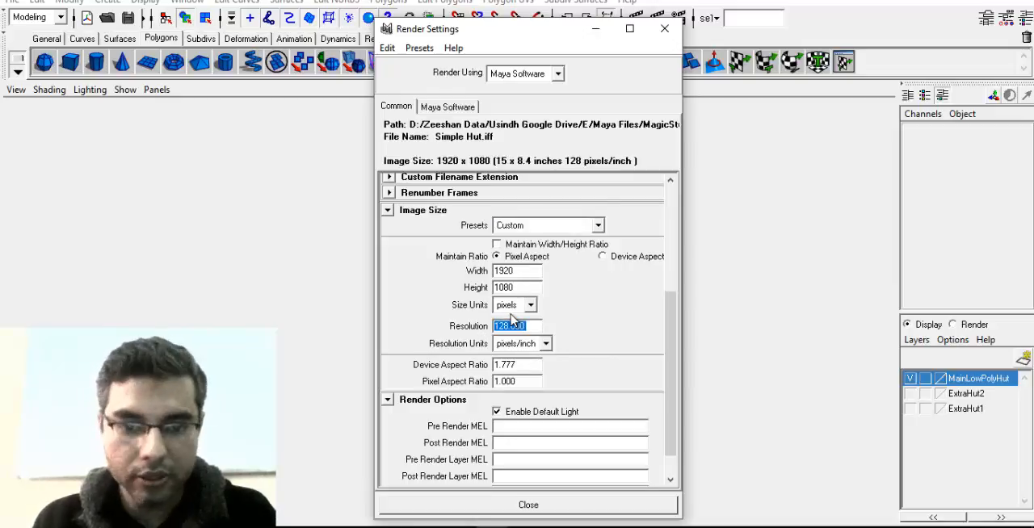
pyautogui.click(664, 28)
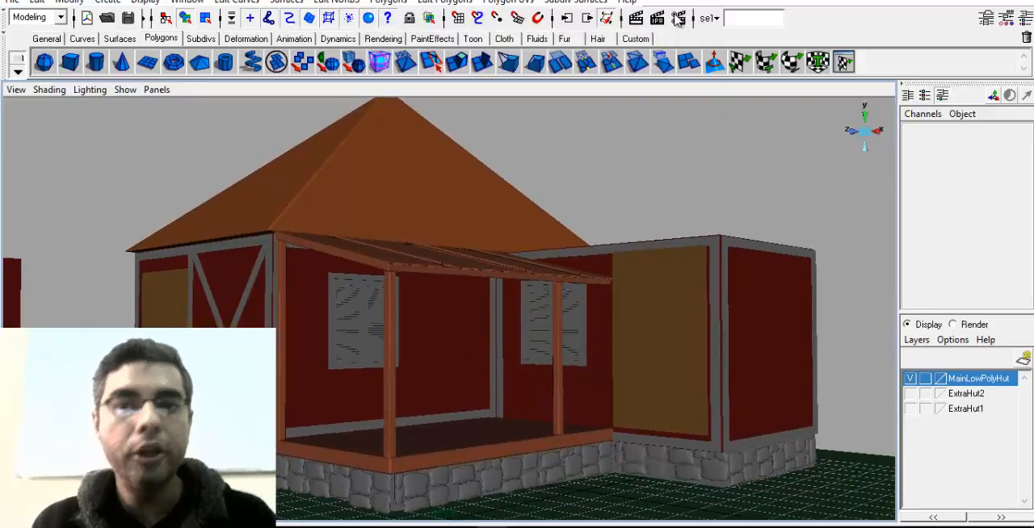
# Reopen the render settings and review the Maya Software anti-aliasing, sampling and filtering options, keeping Production Quality
pyautogui.click(678, 18)
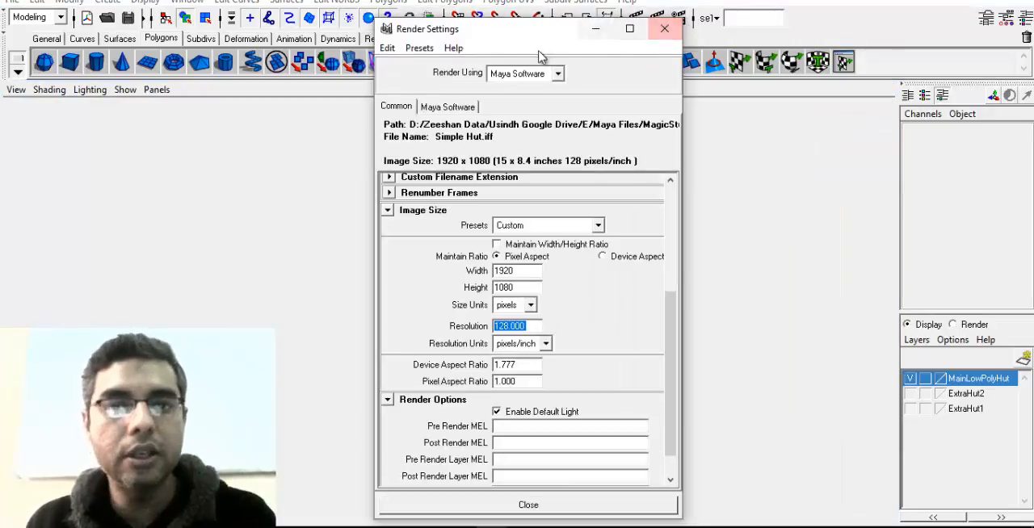
pyautogui.moveTo(549, 38); pyautogui.dragTo(512, 27)
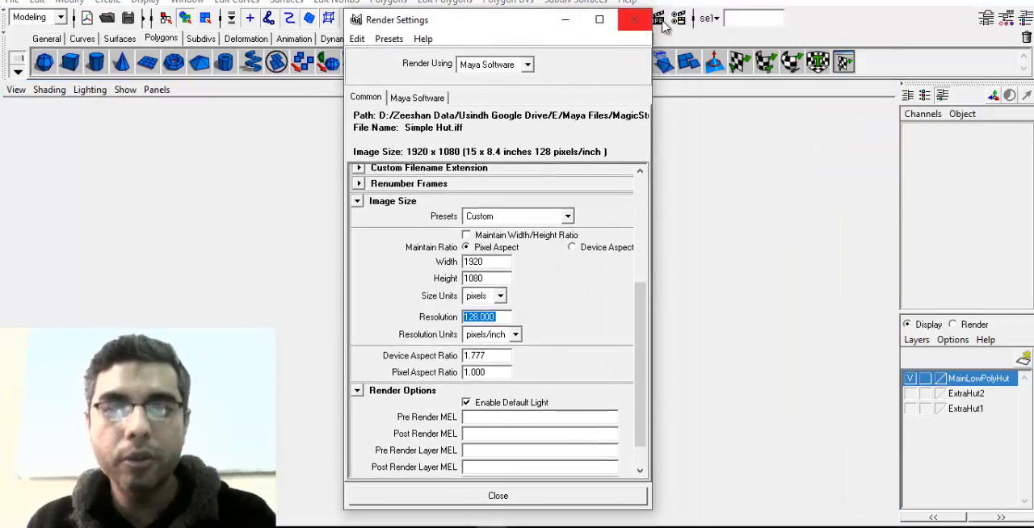
pyautogui.click(421, 100)
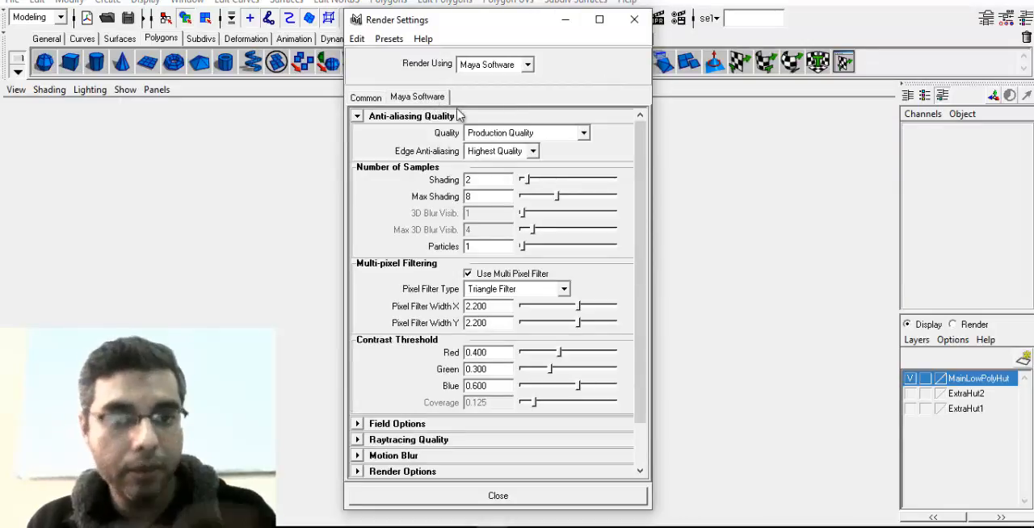
pyautogui.click(577, 133)
pyautogui.click(561, 184)
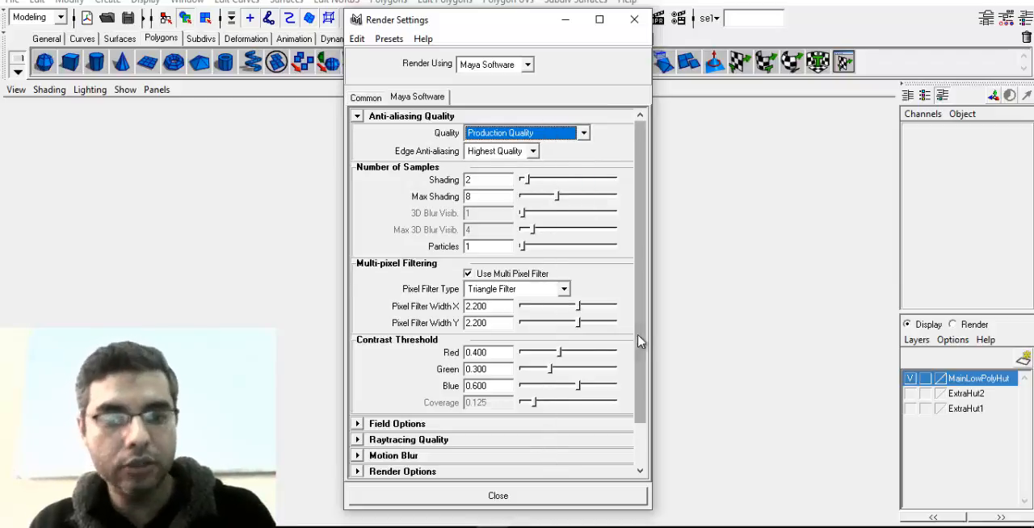
pyautogui.scroll(-3, 641, 345)
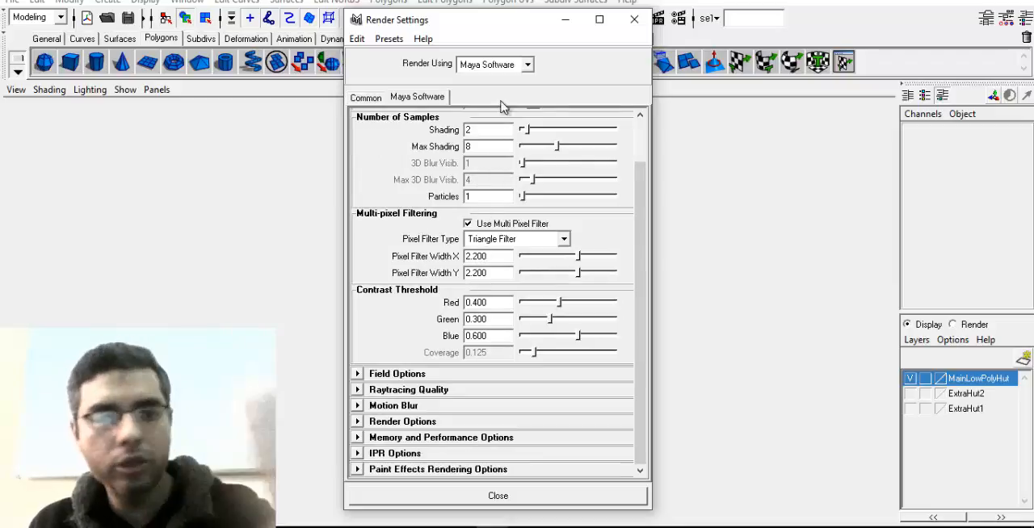
# Reapply the HD 1080 image size preset, set the resolution to 128 pixels/inch, and close the render settings
pyautogui.scroll(2, 635, 157)
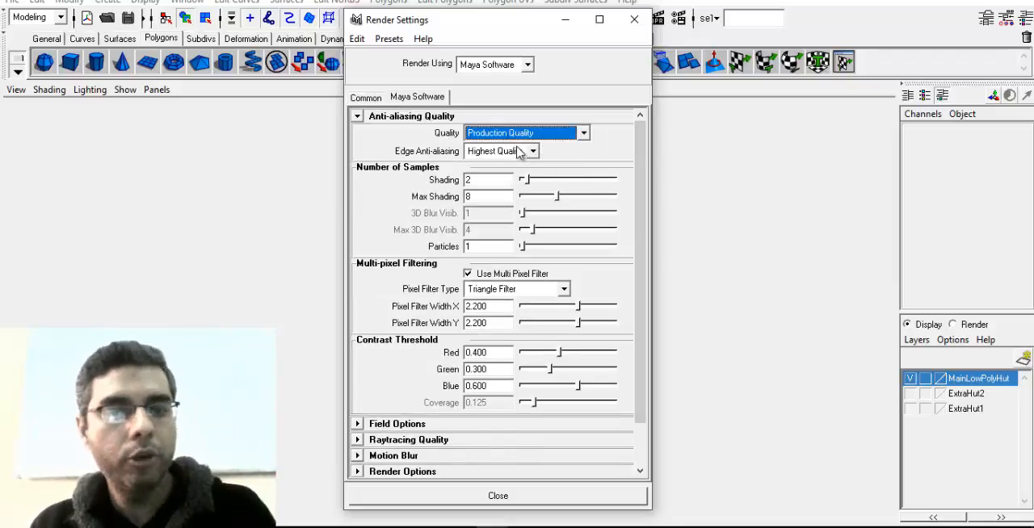
pyautogui.click(365, 97)
pyautogui.scroll(-1, 639, 293)
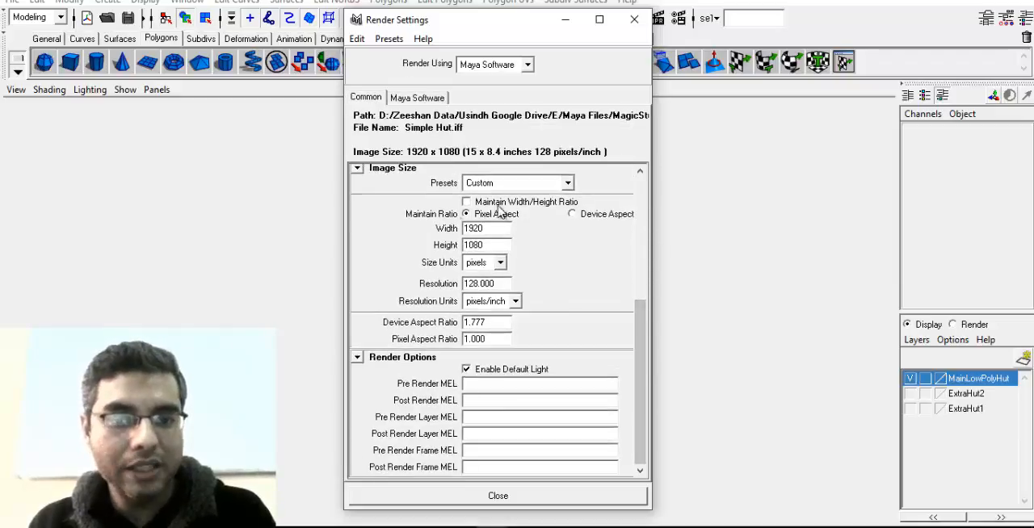
pyautogui.click(567, 182)
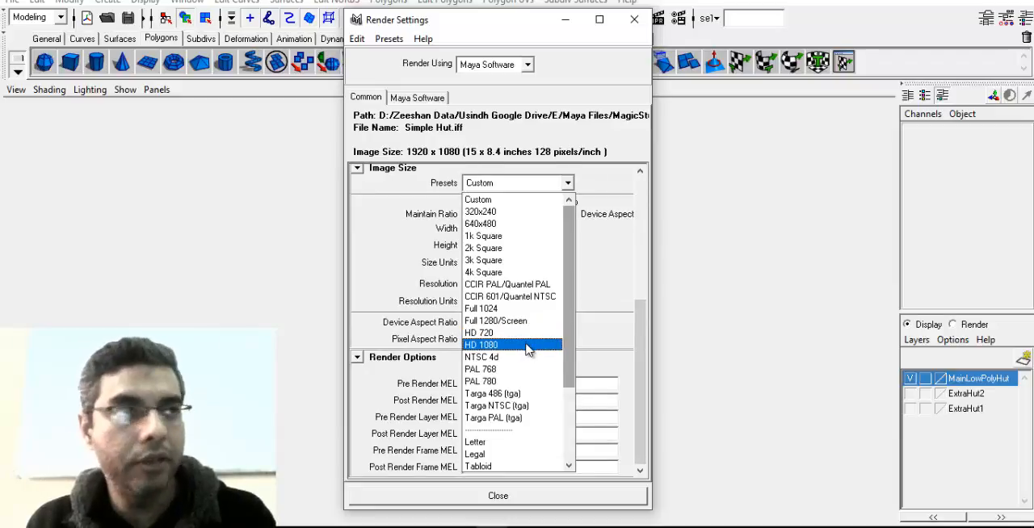
pyautogui.click(527, 346)
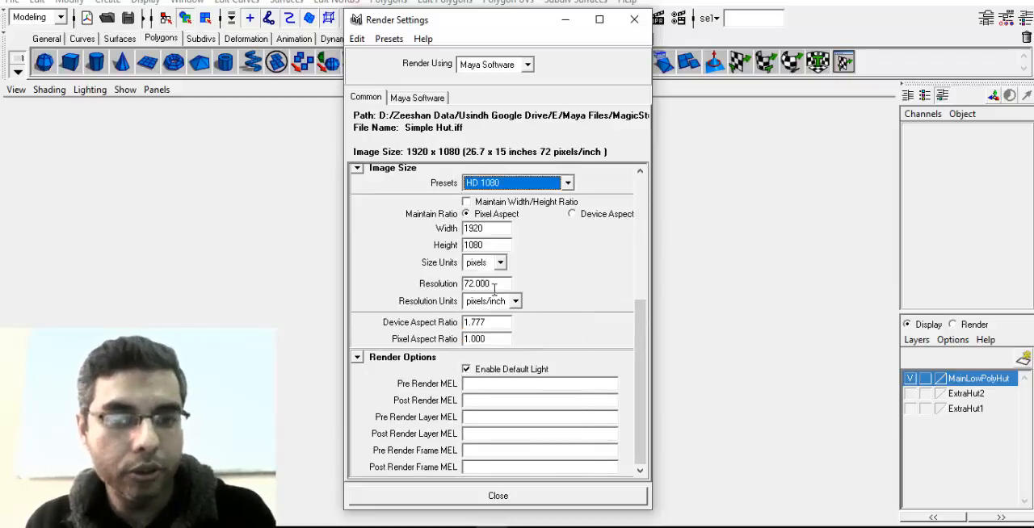
pyautogui.moveTo(496, 283); pyautogui.dragTo(465, 284)
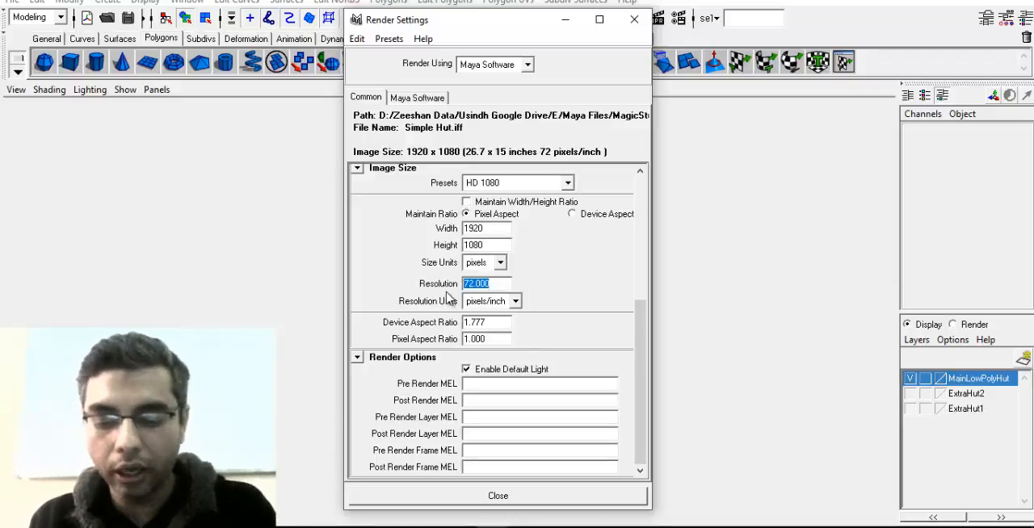
pyautogui.write('128')
pyautogui.press('Return')
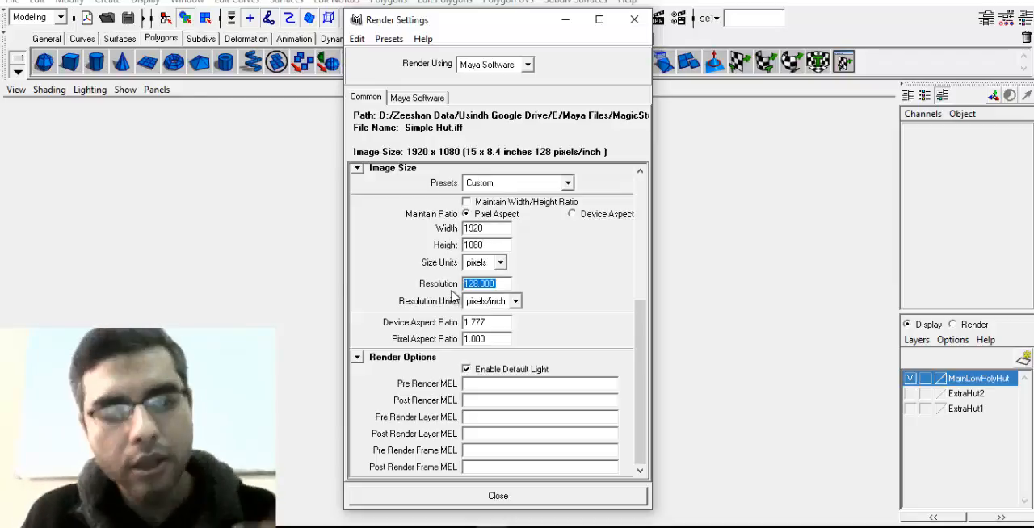
pyautogui.click(634, 20)
# Render the hut's perspective view with Maya Software and examine the result in an enlarged render window
pyautogui.click(635, 18)
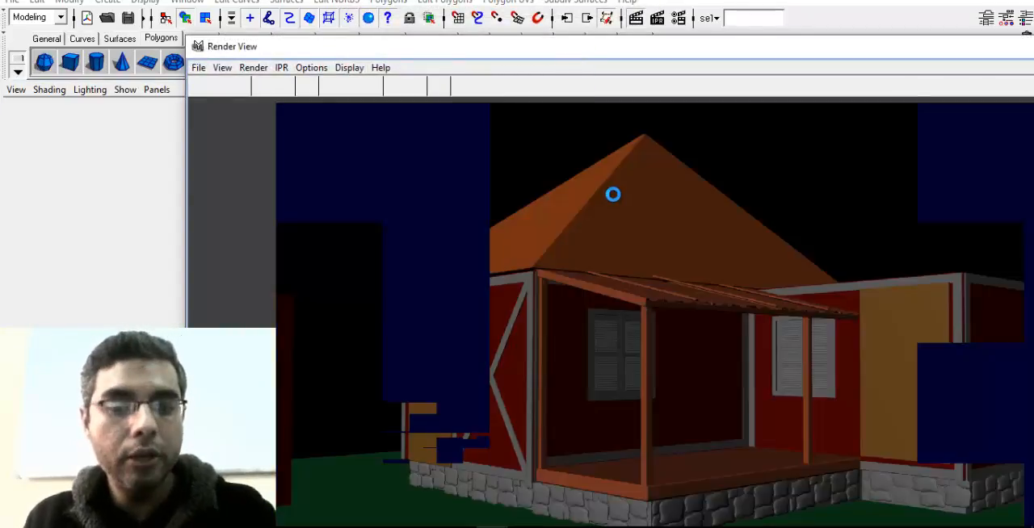
pyautogui.doubleClick(657, 50)
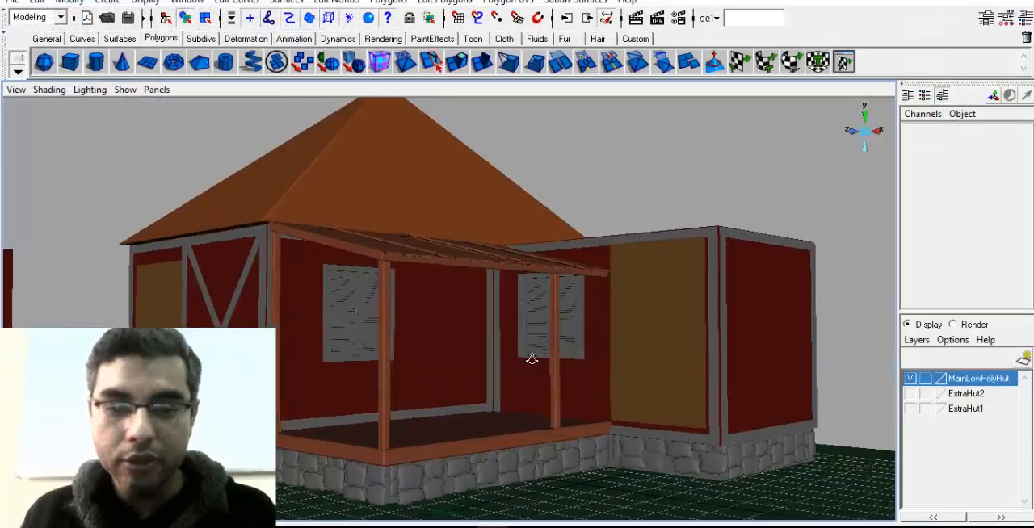
pyautogui.scroll(2, 532, 358)
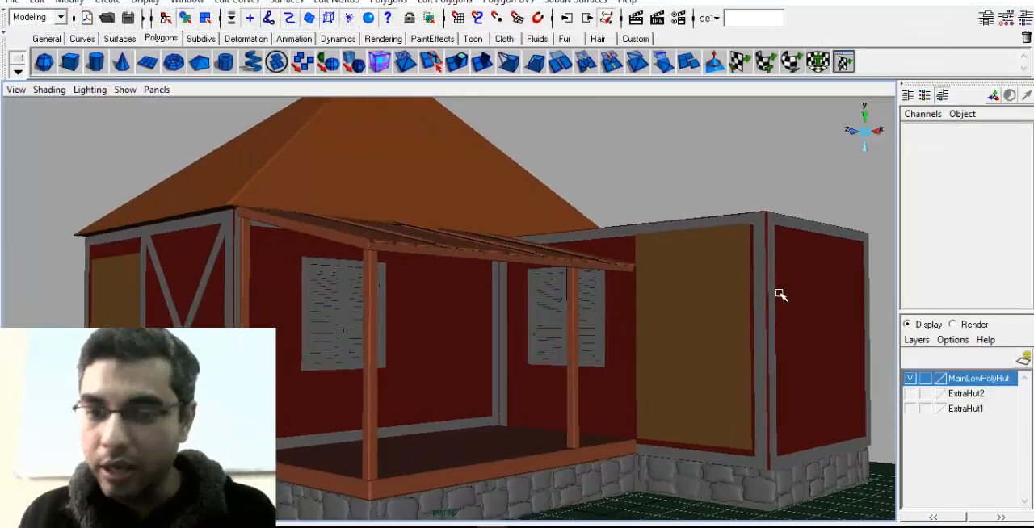
# Examine the grey corner trim on the hut's side extension up close and from several angles
pyautogui.click(760, 291)
pyautogui.press('f')
pyautogui.click(471, 226)
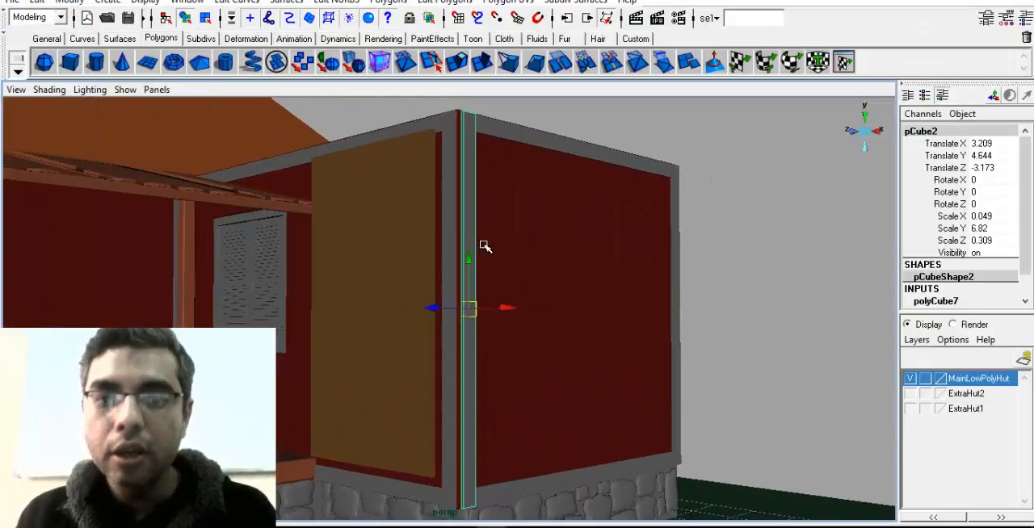
pyautogui.press('f')
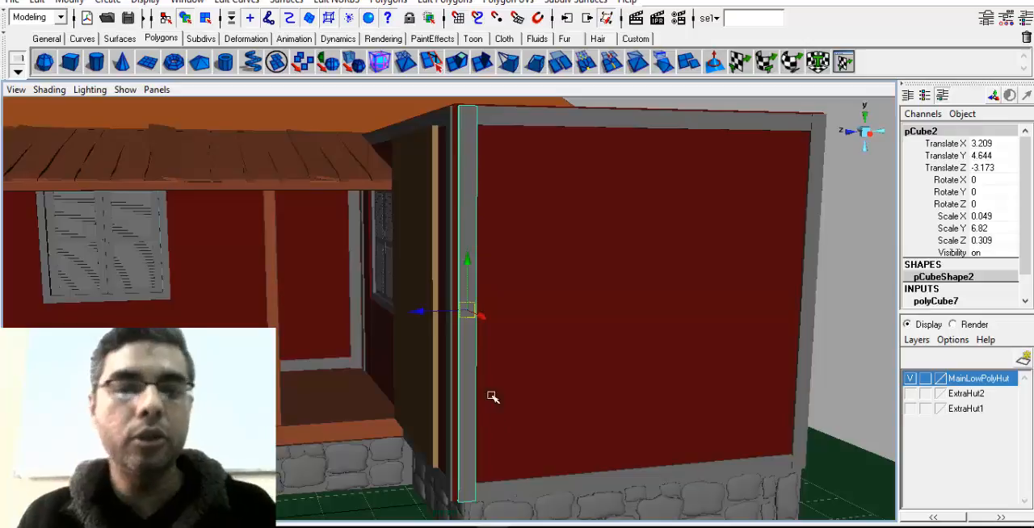
pyautogui.keyDown('alt'); pyautogui.moveTo(387, 325); pyautogui.dragTo(662, 351, button='middle'); pyautogui.keyUp('alt')
pyautogui.keyDown('alt'); pyautogui.moveTo(662, 350); pyautogui.dragTo(461, 344, button='right'); pyautogui.keyUp('alt')
pyautogui.keyDown('alt'); pyautogui.moveTo(461, 344); pyautogui.dragTo(581, 348); pyautogui.keyUp('alt')
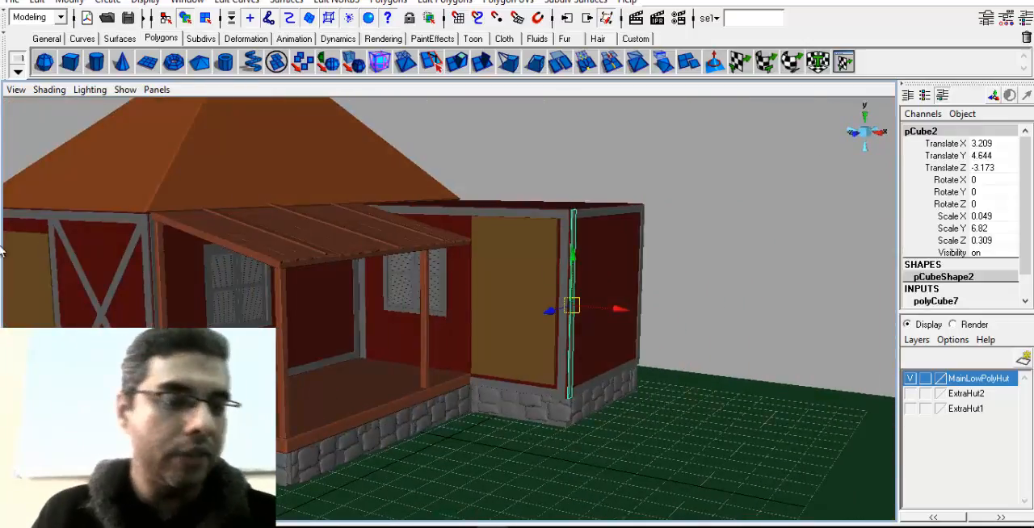
pyautogui.keyDown('alt'); pyautogui.moveTo(234, 322); pyautogui.dragTo(439, 309, button='middle'); pyautogui.keyUp('alt')
pyautogui.keyDown('alt'); pyautogui.moveTo(569, 295); pyautogui.dragTo(551, 318, button='middle'); pyautogui.keyUp('alt')
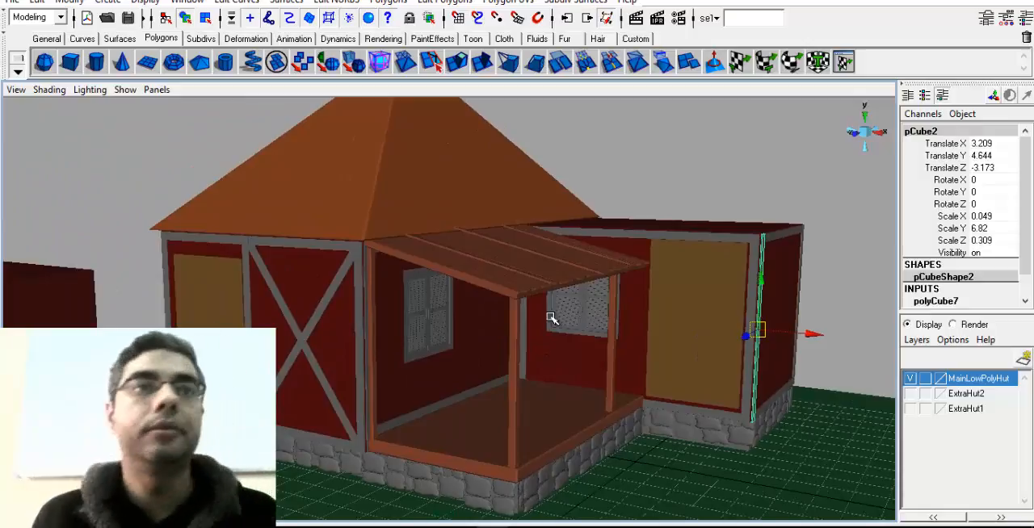
# Focus on a slat of the porch wall's window shutter and examine the louvered shutters up close
pyautogui.click(398, 294)
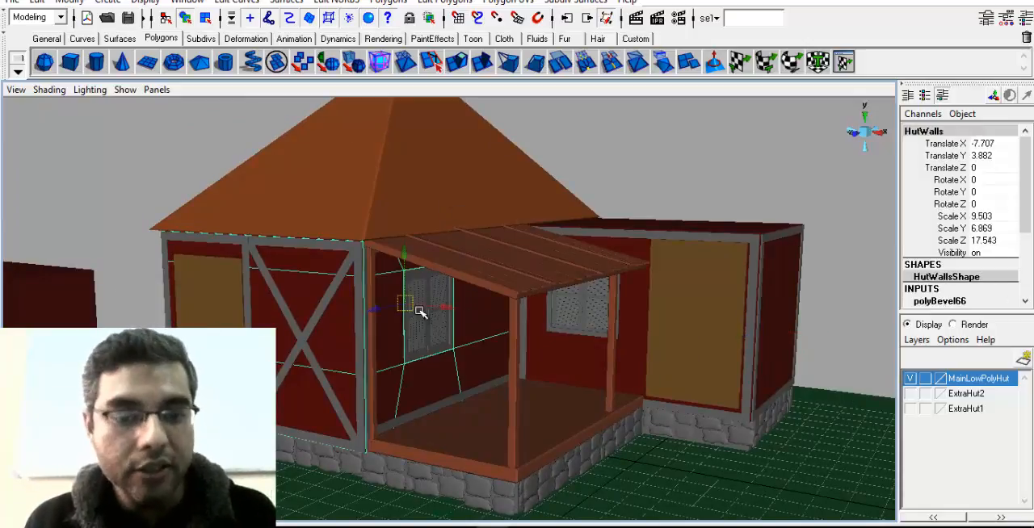
pyautogui.click(420, 312)
pyautogui.press('f')
pyautogui.keyDown('alt'); pyautogui.moveTo(421, 356); pyautogui.dragTo(342, 380); pyautogui.keyUp('alt')
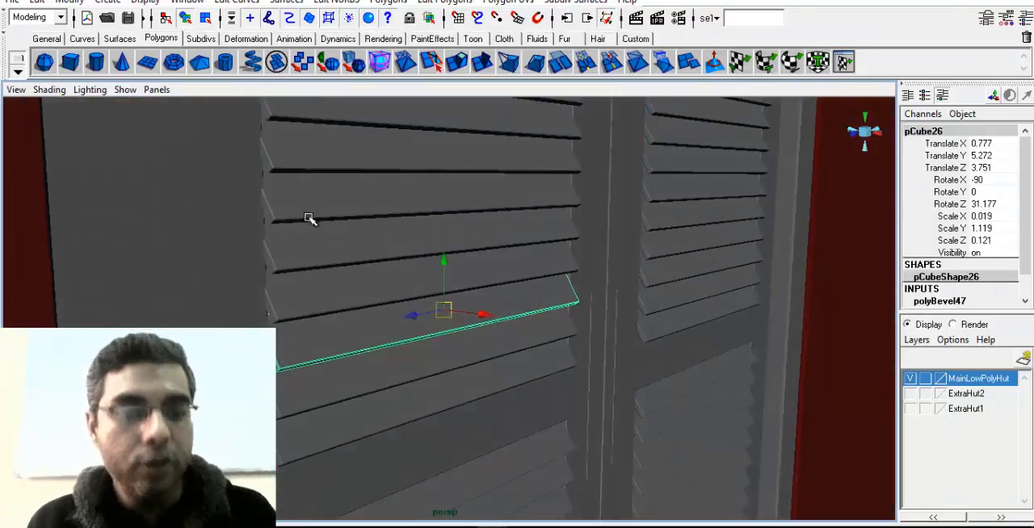
pyautogui.keyDown('alt'); pyautogui.moveTo(452, 431); pyautogui.dragTo(339, 388, button='right'); pyautogui.keyUp('alt')
pyautogui.keyDown('alt'); pyautogui.moveTo(404, 356); pyautogui.dragTo(367, 367); pyautogui.keyUp('alt')
pyautogui.keyDown('alt'); pyautogui.moveTo(544, 305); pyautogui.dragTo(508, 314); pyautogui.keyUp('alt')
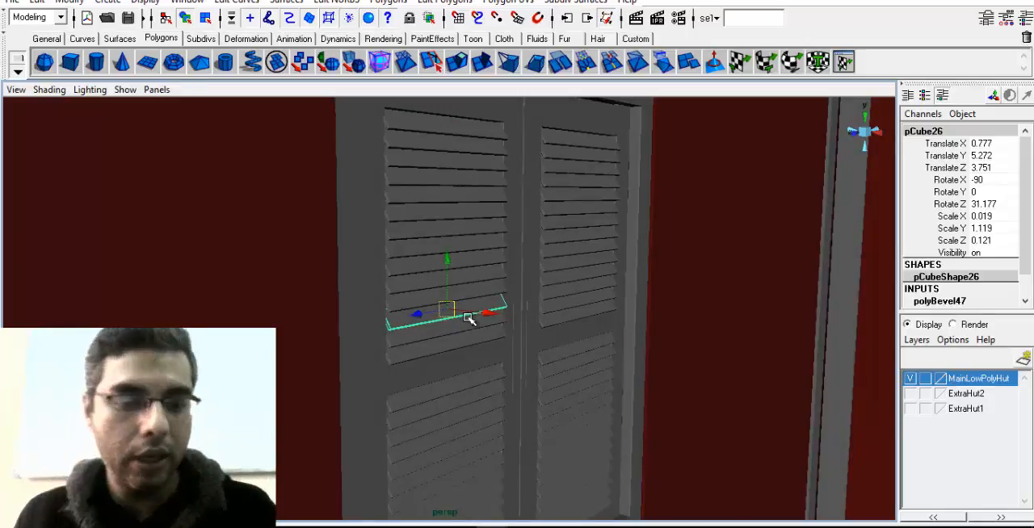
# Examine the porch, both shuttered windows and the side extension of the hut from several angles
pyautogui.keyDown('alt'); pyautogui.moveTo(528, 312); pyautogui.dragTo(274, 311, button='right'); pyautogui.keyUp('alt')
pyautogui.keyDown('alt'); pyautogui.moveTo(587, 363); pyautogui.dragTo(355, 347, button='right'); pyautogui.keyUp('alt')
pyautogui.keyDown('alt'); pyautogui.moveTo(549, 339); pyautogui.dragTo(508, 272, button='middle'); pyautogui.keyUp('alt')
pyautogui.keyDown('alt'); pyautogui.moveTo(711, 329); pyautogui.dragTo(577, 286, button='middle'); pyautogui.keyUp('alt')
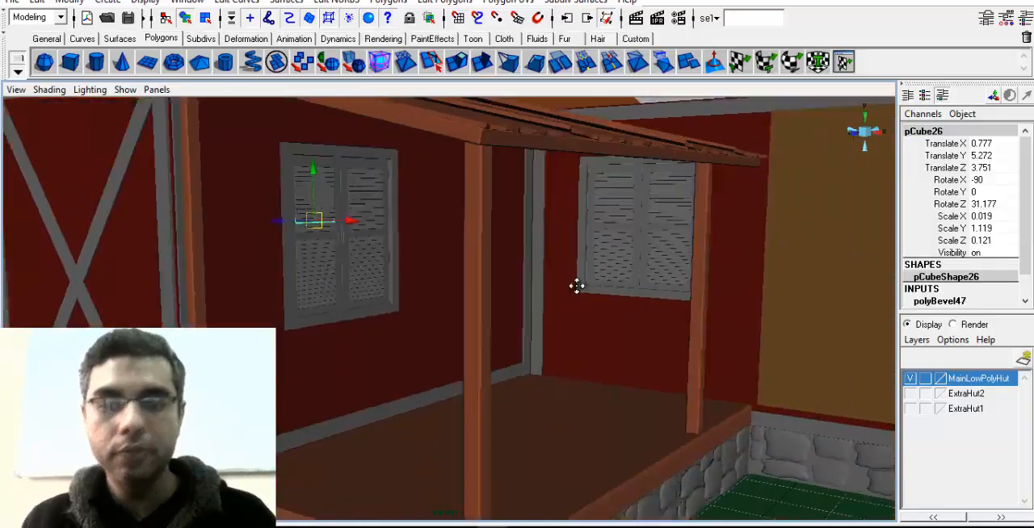
pyautogui.keyDown('alt'); pyautogui.moveTo(576, 286); pyautogui.dragTo(429, 360); pyautogui.keyUp('alt')
pyautogui.keyDown('alt'); pyautogui.moveTo(445, 365); pyautogui.dragTo(469, 309, button='middle'); pyautogui.keyUp('alt')
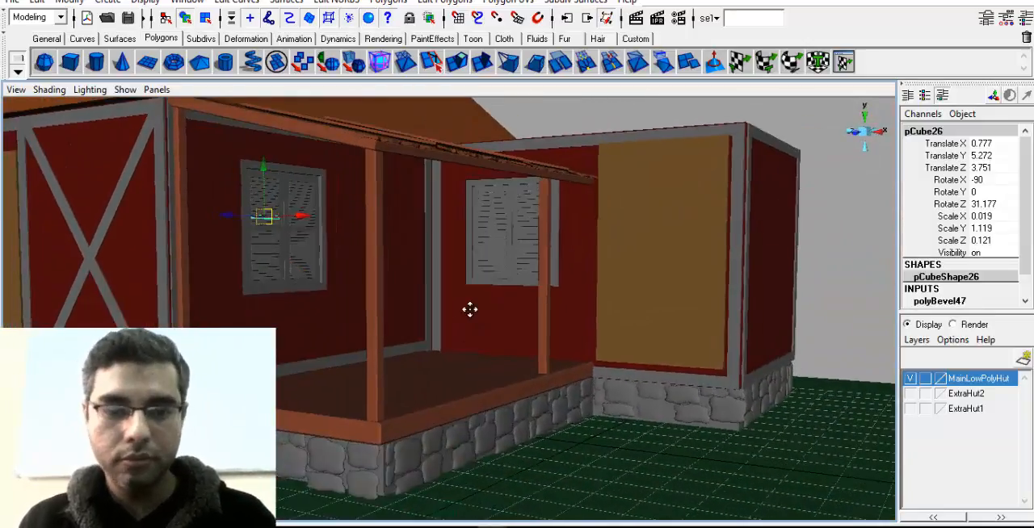
pyautogui.keyDown('alt'); pyautogui.moveTo(546, 388); pyautogui.dragTo(583, 425); pyautogui.keyUp('alt')
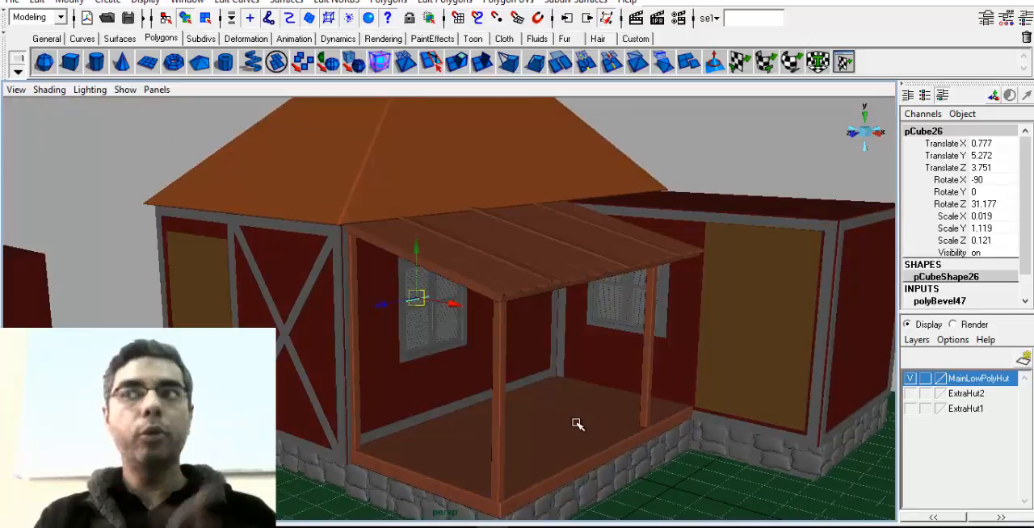
pyautogui.keyDown('alt'); pyautogui.moveTo(584, 425); pyautogui.dragTo(455, 436, button='right'); pyautogui.keyUp('alt')
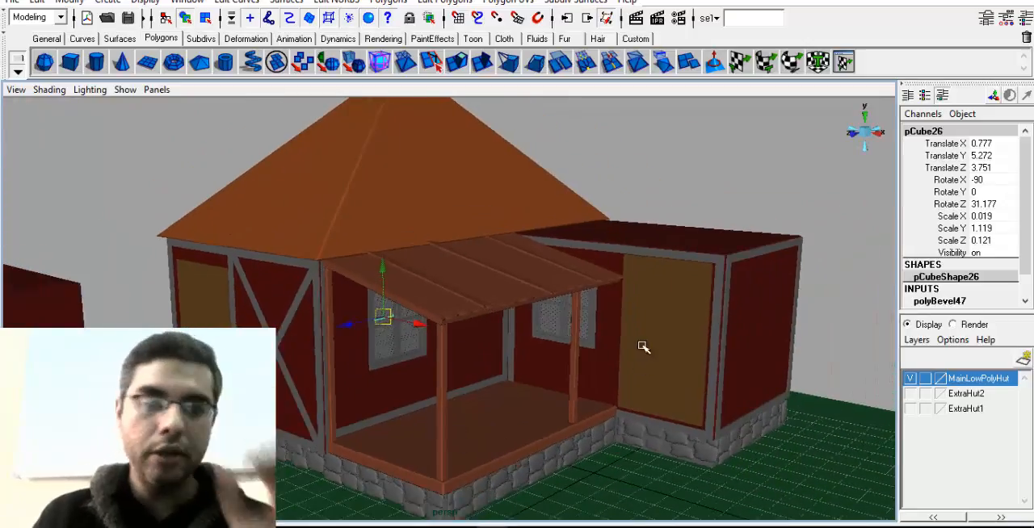
# Review the available polygon modeling and editing commands without running any of them
pyautogui.click(388, 1)
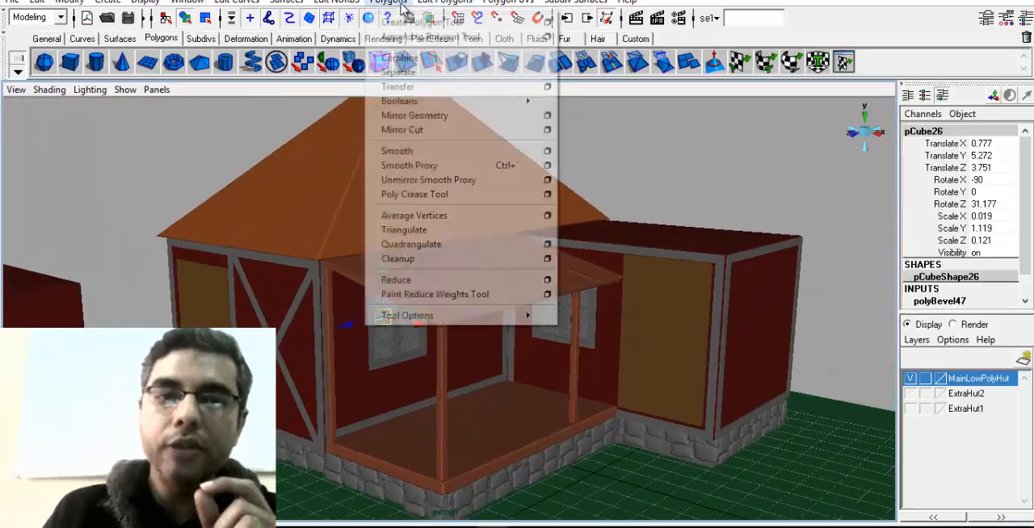
pyautogui.moveTo(444, 2)
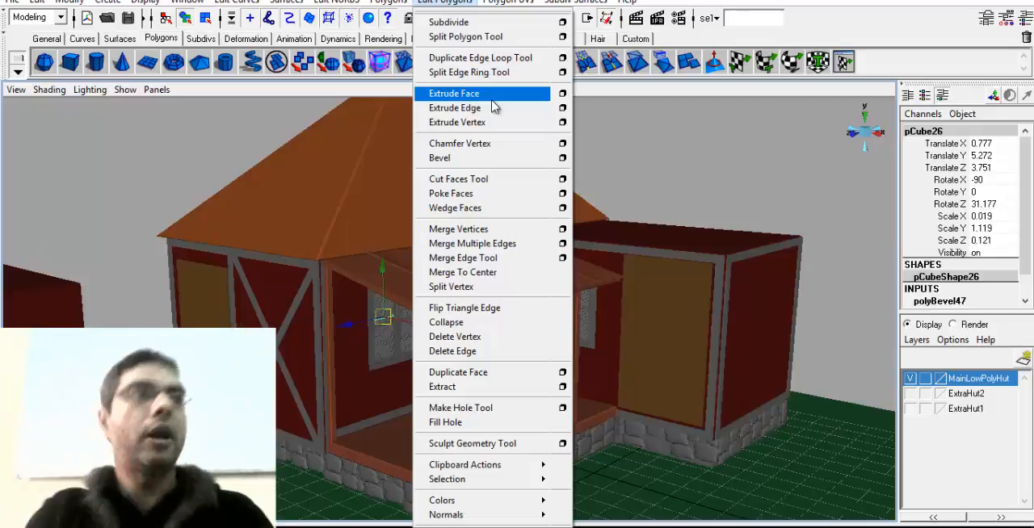
pyautogui.click(409, 311)
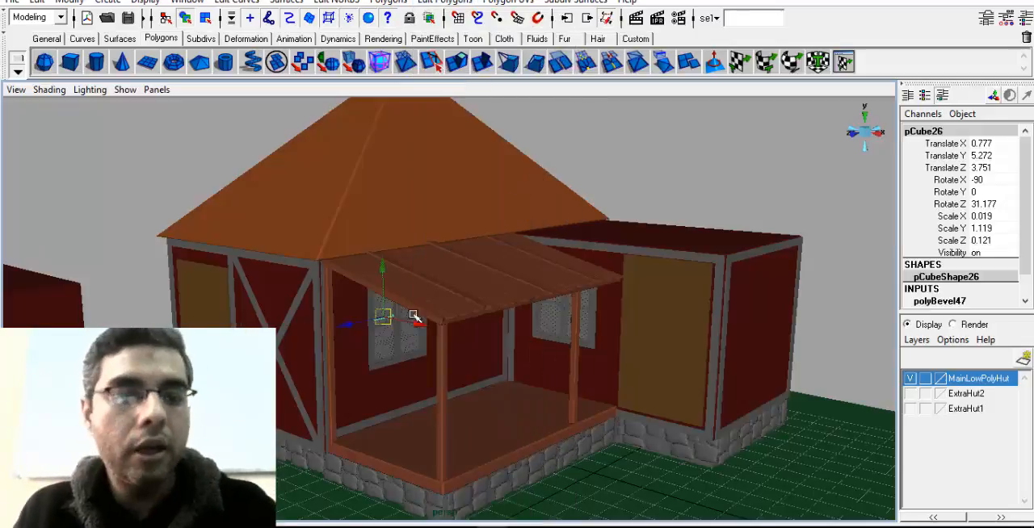
# Move the side extension's tan door along X to 8.968, clear of the wall
pyautogui.keyDown('alt'); pyautogui.moveTo(309, 413); pyautogui.dragTo(369, 350, button='middle'); pyautogui.keyUp('alt')
pyautogui.keyDown('alt'); pyautogui.moveTo(369, 350); pyautogui.dragTo(479, 183, button='right'); pyautogui.keyUp('alt')
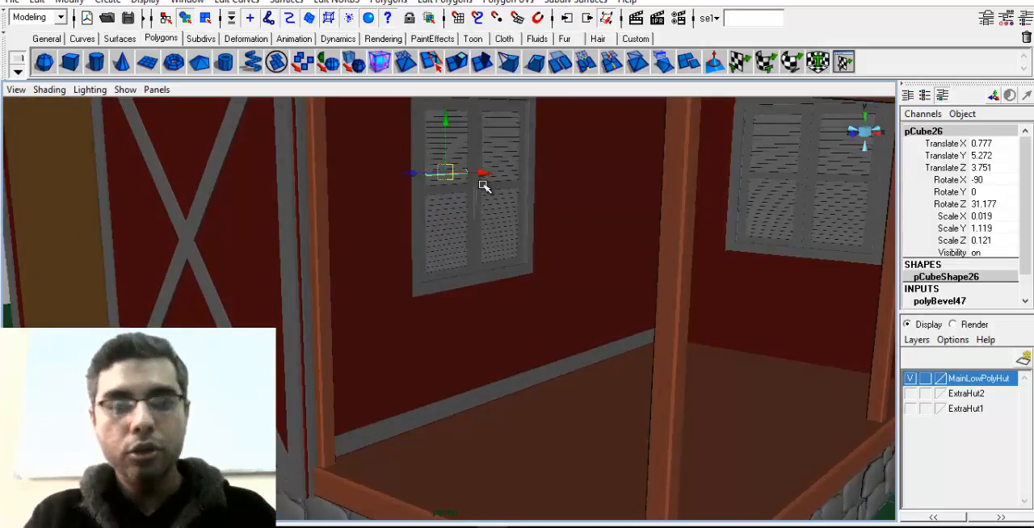
pyautogui.keyDown('alt'); pyautogui.moveTo(646, 292); pyautogui.dragTo(627, 342); pyautogui.keyUp('alt')
pyautogui.scroll(-5, 644, 353)
pyautogui.click(629, 327)
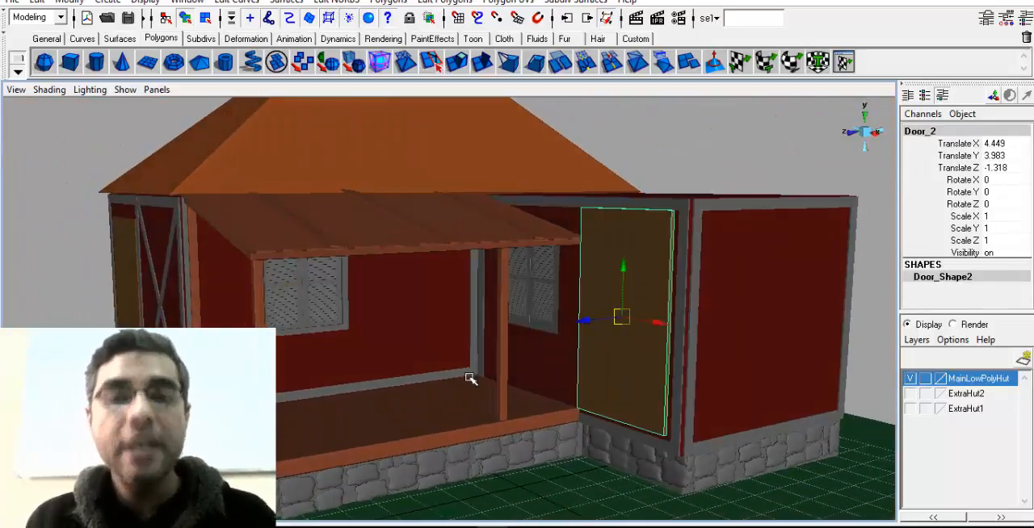
pyautogui.keyDown('alt'); pyautogui.moveTo(470, 376); pyautogui.dragTo(876, 335); pyautogui.keyUp('alt')
pyautogui.keyDown('alt'); pyautogui.moveTo(876, 334); pyautogui.dragTo(666, 368); pyautogui.keyUp('alt')
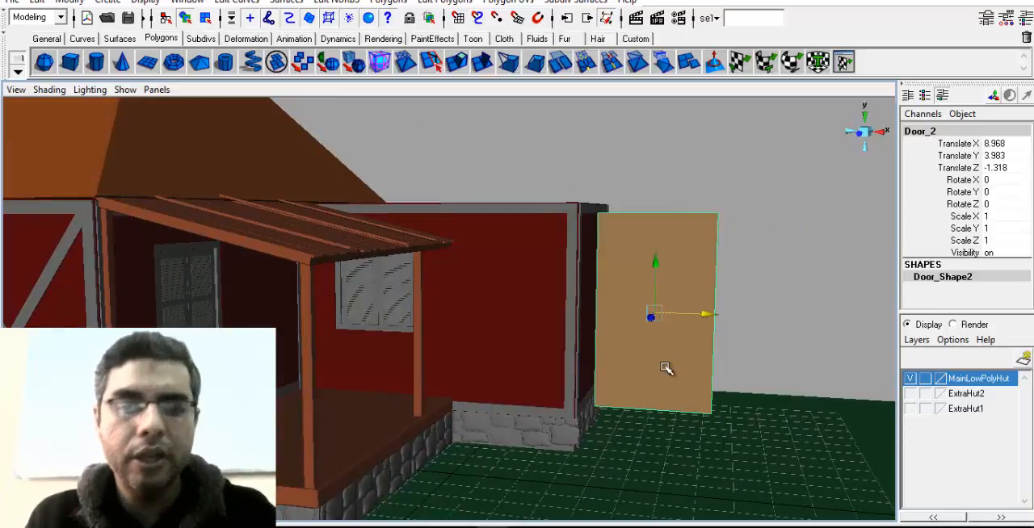
pyautogui.keyDown('alt'); pyautogui.moveTo(501, 387); pyautogui.dragTo(459, 346); pyautogui.keyUp('alt')
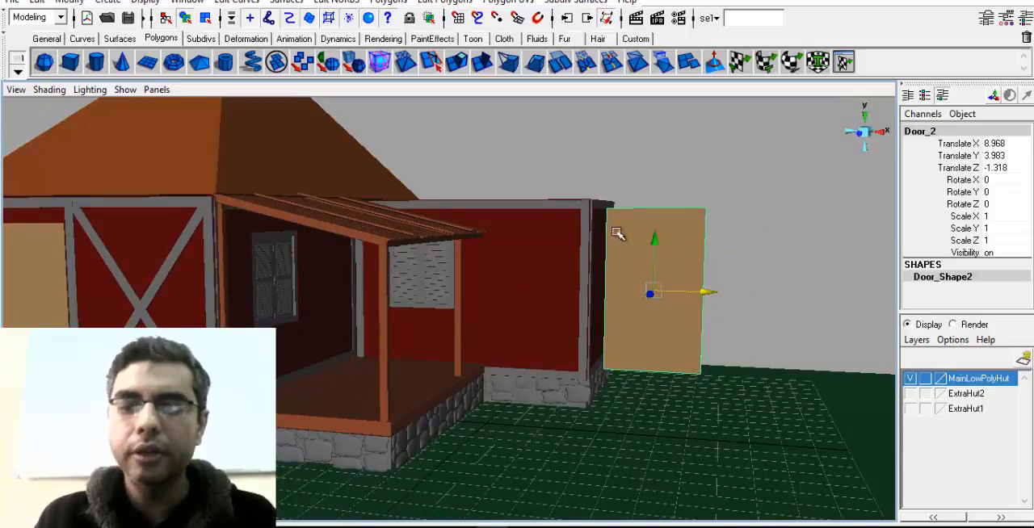
# Duplicate the porch window's frame and shutter group and move the copy to X -3.186, Z 8.492
pyautogui.keyDown('alt'); pyautogui.moveTo(616, 234); pyautogui.dragTo(641, 346); pyautogui.keyUp('alt')
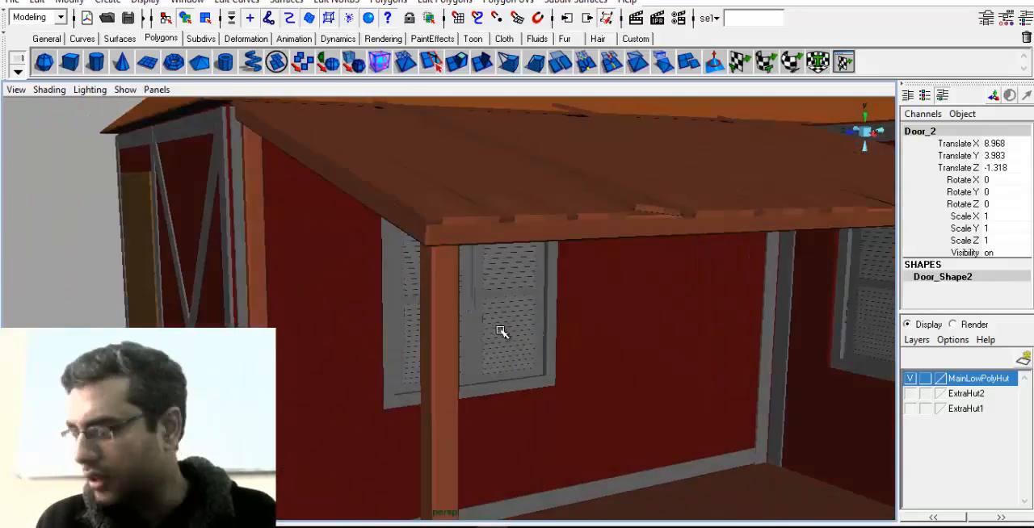
pyautogui.keyDown('alt'); pyautogui.moveTo(461, 331); pyautogui.dragTo(465, 219); pyautogui.keyUp('alt')
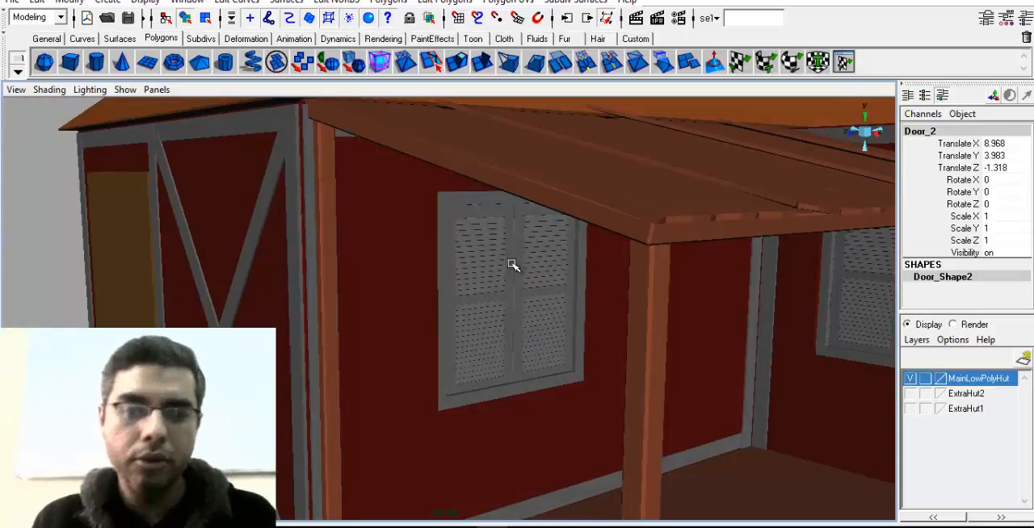
pyautogui.click(486, 238)
pyautogui.keyDown('alt'); pyautogui.moveTo(450, 313); pyautogui.dragTo(472, 316); pyautogui.keyUp('alt')
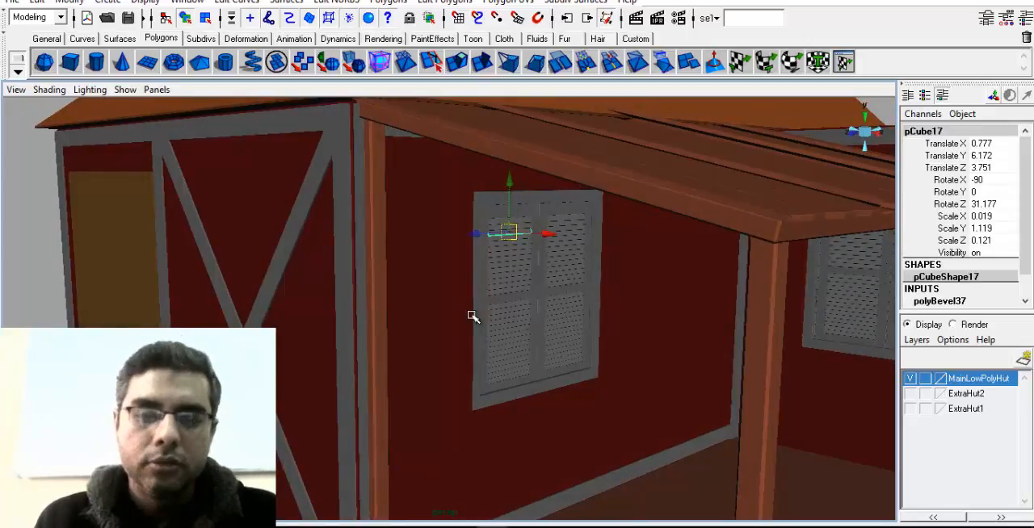
pyautogui.keyDown('alt'); pyautogui.moveTo(538, 320); pyautogui.dragTo(517, 302); pyautogui.keyUp('alt')
pyautogui.press('Up')
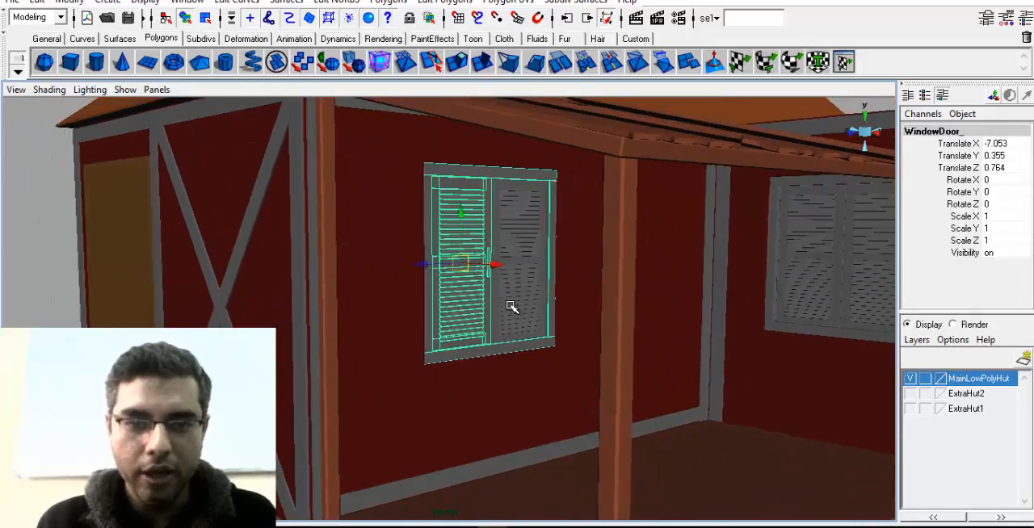
pyautogui.hotkey('ctrl', 'd')
pyautogui.moveTo(499, 264); pyautogui.dragTo(578, 345)
pyautogui.press('e')
pyautogui.press('w')
pyautogui.moveTo(560, 277); pyautogui.dragTo(287, 352)
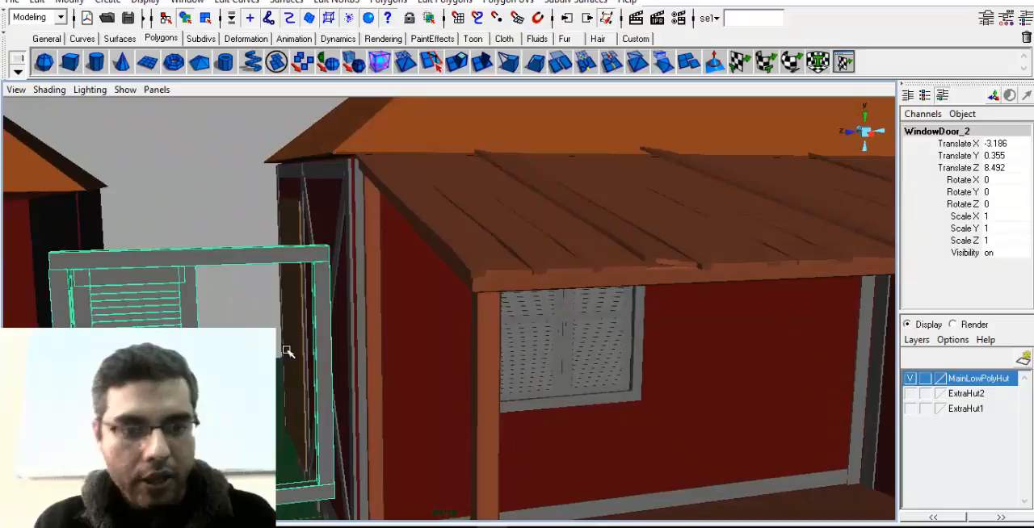
# Select individual slats in the duplicated shutter and examine the copy in front of the hut
pyautogui.click(135, 291)
pyautogui.click(140, 305)
pyautogui.click(140, 339)
pyautogui.click(140, 373)
pyautogui.keyDown('alt'); pyautogui.moveTo(140, 374); pyautogui.dragTo(264, 376, button='middle'); pyautogui.keyUp('alt')
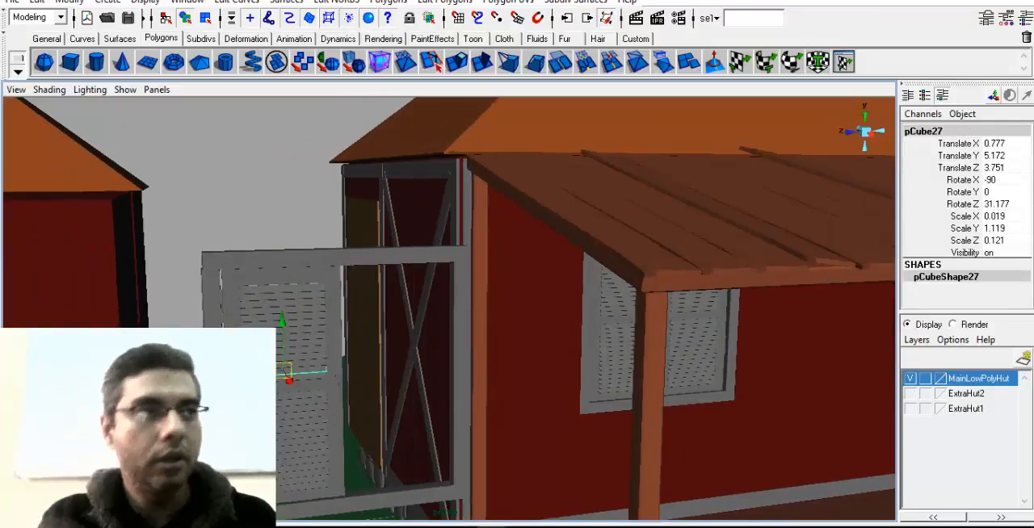
pyautogui.keyDown('alt'); pyautogui.moveTo(282, 371); pyautogui.dragTo(347, 347); pyautogui.keyUp('alt')
pyautogui.scroll(-3, 347, 348)
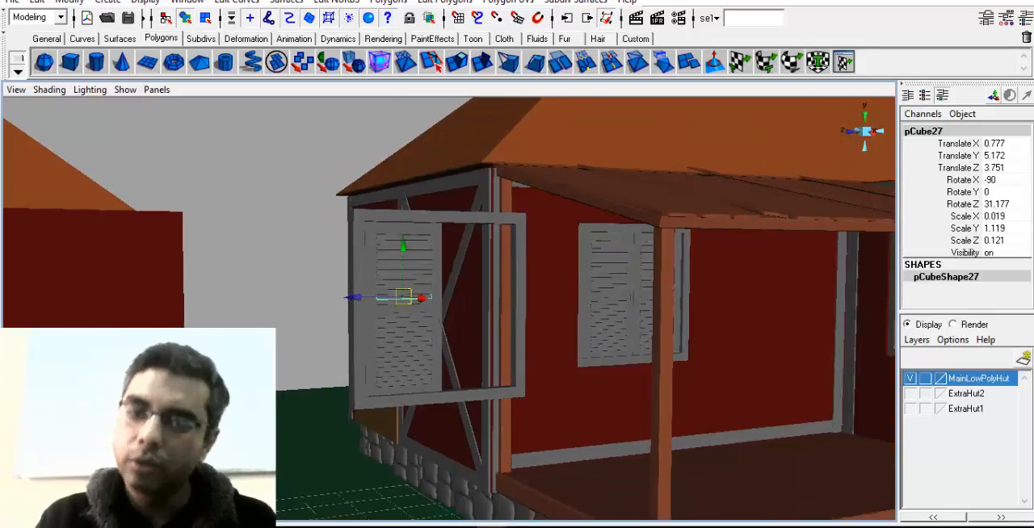
# Remove the duplicated frame and shutter group standing in front of the hut
pyautogui.click(404, 273)
pyautogui.hotkey('ctrl', 'z')
pyautogui.hotkey('ctrl', 'z')
pyautogui.hotkey('ctrl', 'z')
pyautogui.hotkey('ctrl', 'z')
pyautogui.hotkey('ctrl', 'z')
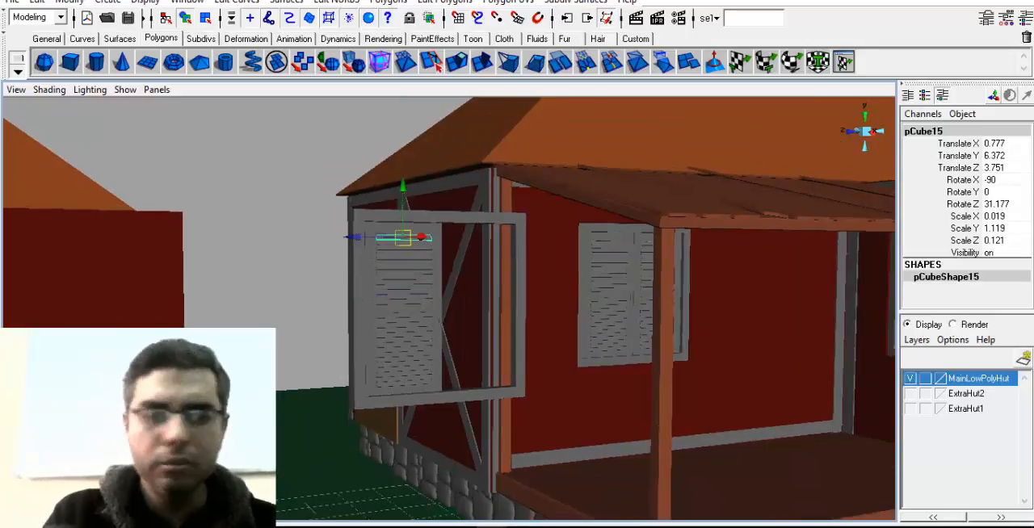
pyautogui.press('Delete')
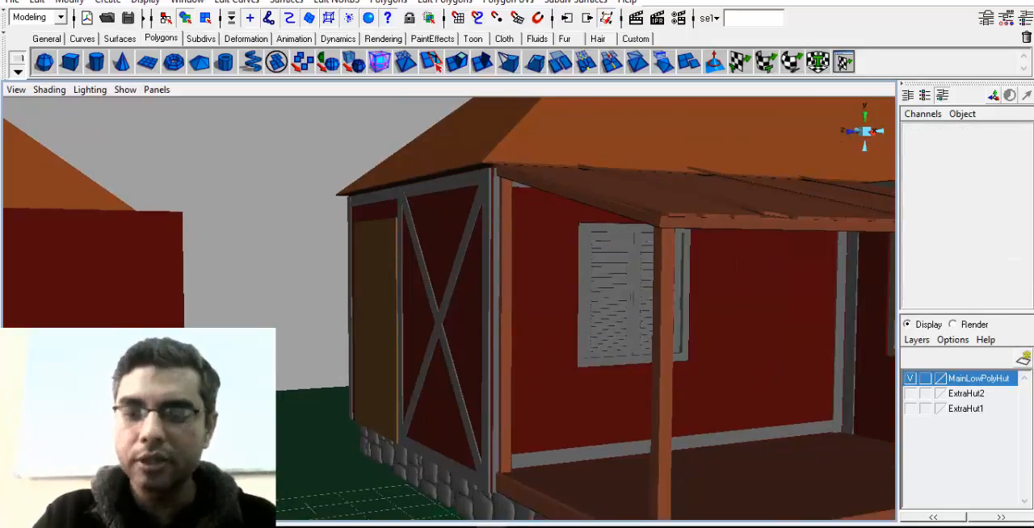
# Examine the shuttered porch windows, the porch and the side extension from several angles
pyautogui.scroll(3, 347, 355)
pyautogui.keyDown('alt'); pyautogui.moveTo(315, 379); pyautogui.dragTo(397, 388); pyautogui.keyUp('alt')
pyautogui.keyDown('alt'); pyautogui.moveTo(465, 354); pyautogui.dragTo(485, 312); pyautogui.keyUp('alt')
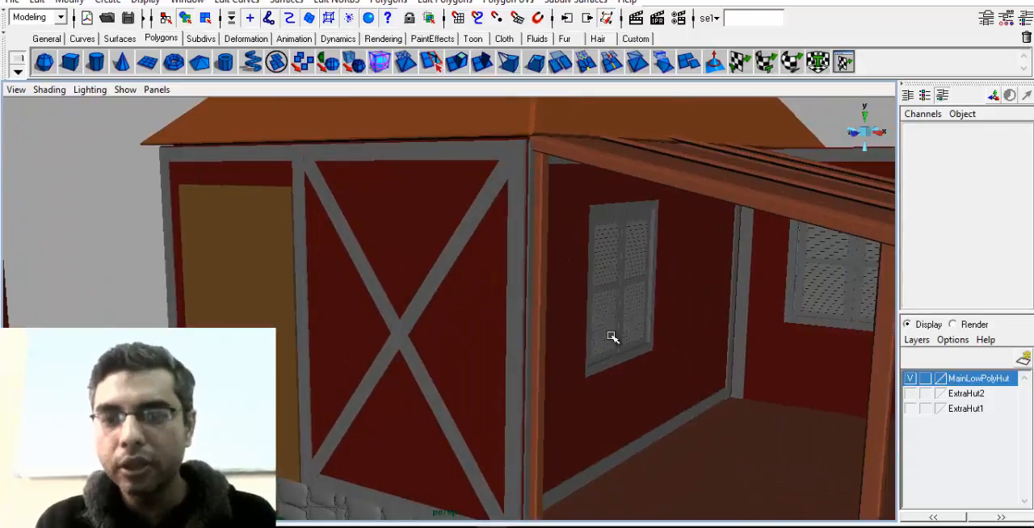
pyautogui.keyDown('alt'); pyautogui.moveTo(613, 339); pyautogui.dragTo(364, 335, button='middle'); pyautogui.keyUp('alt')
pyautogui.keyDown('alt'); pyautogui.moveTo(644, 317); pyautogui.dragTo(455, 329, button='right'); pyautogui.keyUp('alt')
pyautogui.keyDown('alt'); pyautogui.moveTo(455, 328); pyautogui.dragTo(461, 294); pyautogui.keyUp('alt')
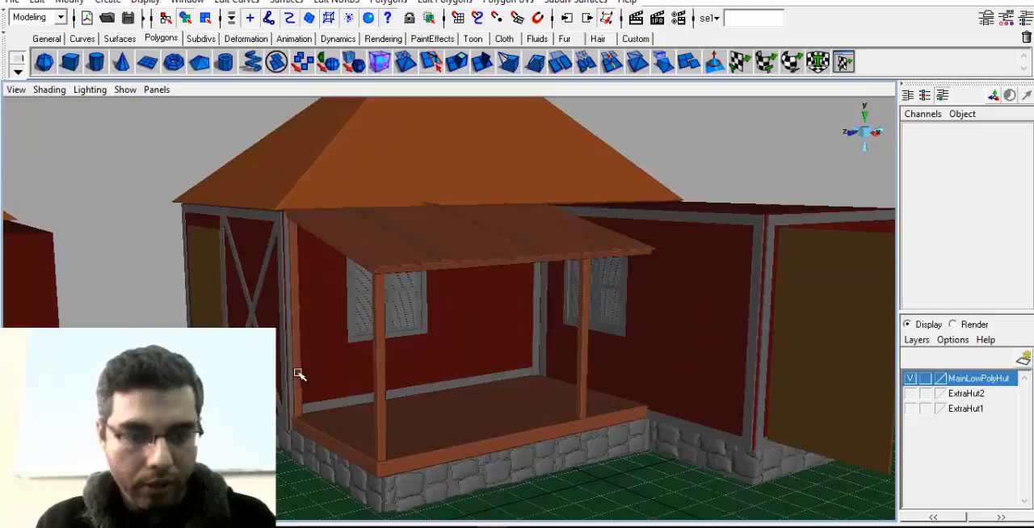
pyautogui.keyDown('alt'); pyautogui.moveTo(579, 381); pyautogui.dragTo(708, 277); pyautogui.keyUp('alt')
pyautogui.keyDown('alt'); pyautogui.moveTo(714, 380); pyautogui.dragTo(561, 265); pyautogui.keyUp('alt')
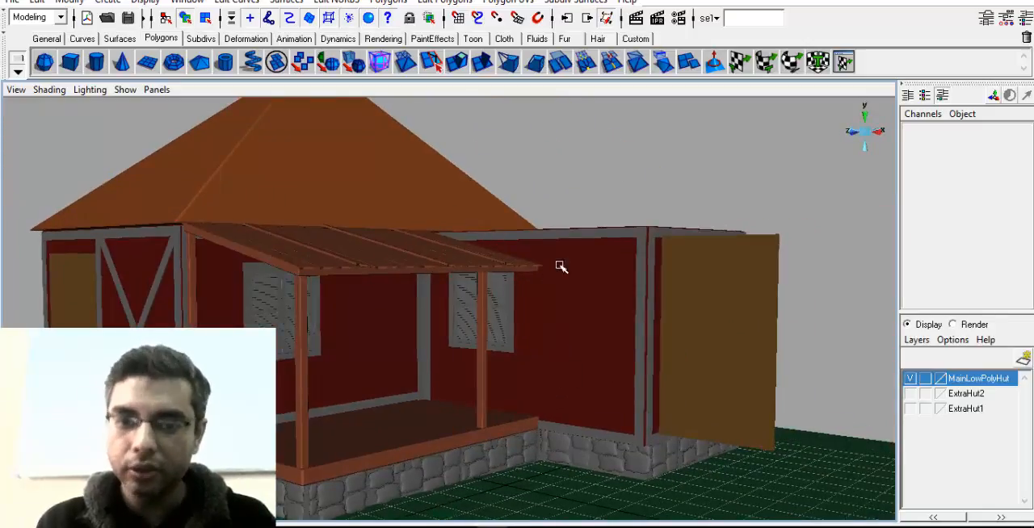
pyautogui.click(543, 343)
pyautogui.keyDown('alt'); pyautogui.moveTo(530, 410); pyautogui.dragTo(583, 237); pyautogui.keyUp('alt')
pyautogui.keyDown('alt'); pyautogui.moveTo(568, 400); pyautogui.dragTo(492, 459); pyautogui.keyUp('alt')
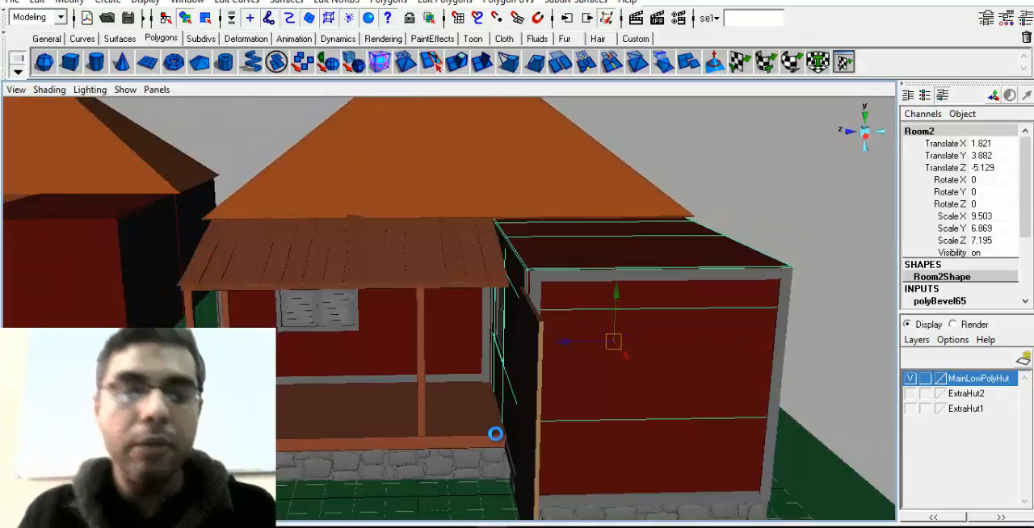
pyautogui.press('q')
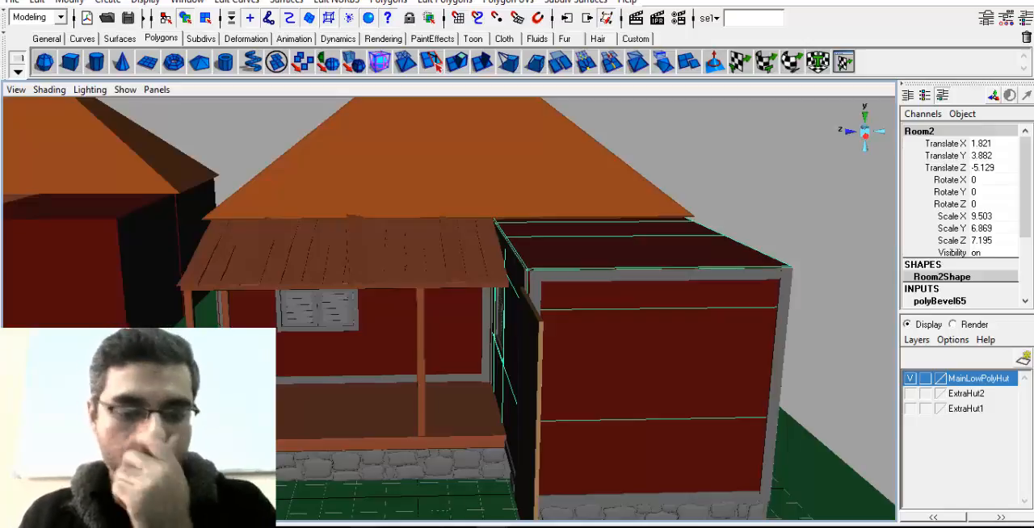
# Switch to the mail app, examine the attached picture of two snow-roofed cottages up close, and return to Maya
pyautogui.hotkey('alt', 'Tab')
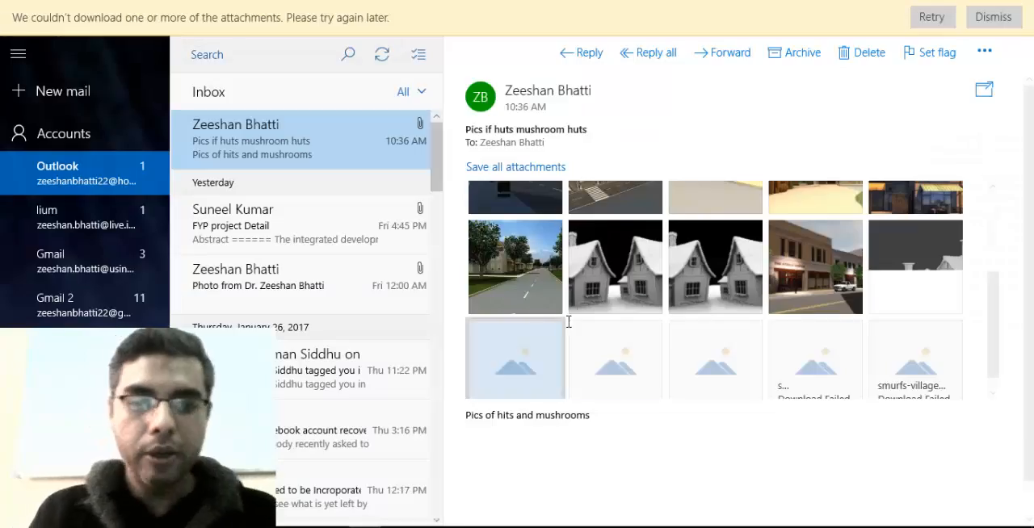
pyautogui.click(612, 286)
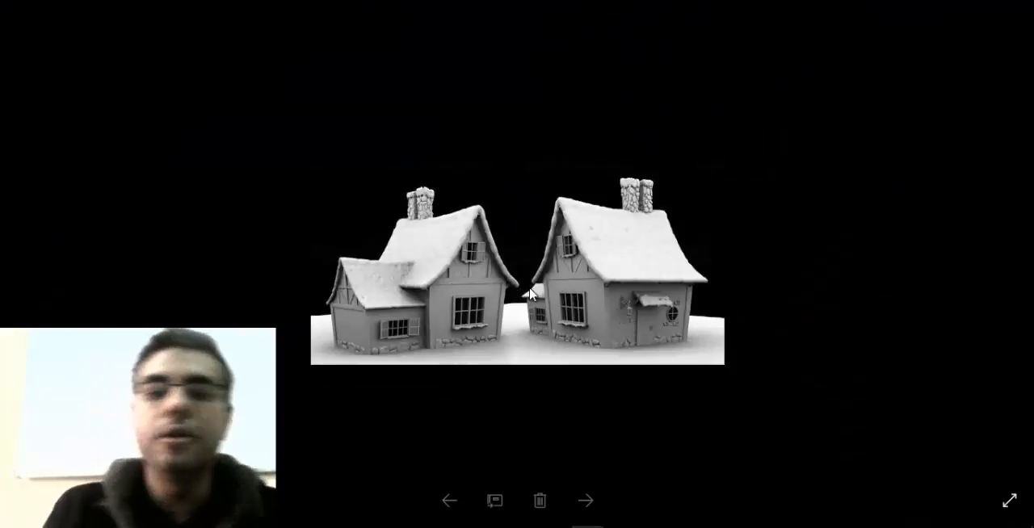
pyautogui.scroll(2, 463, 249)
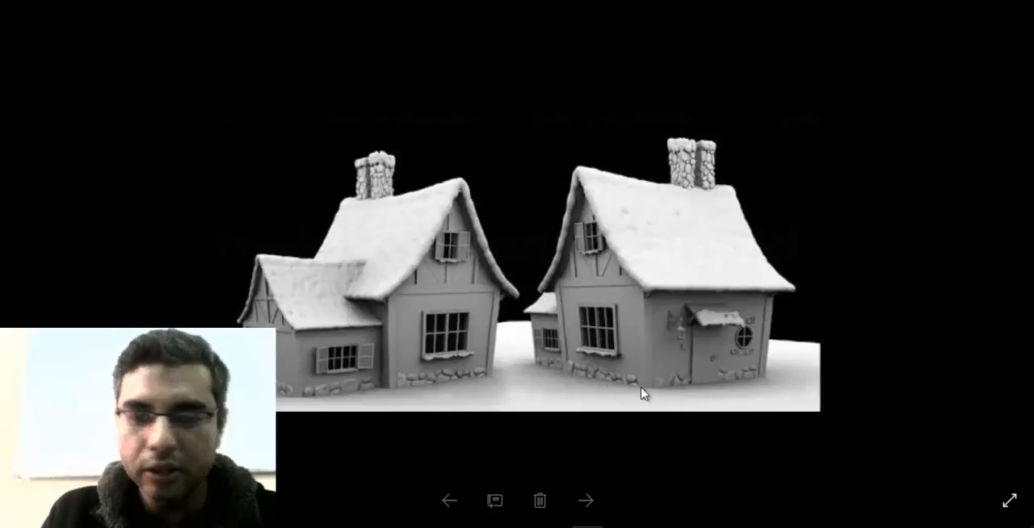
pyautogui.scroll(-1, 682, 366)
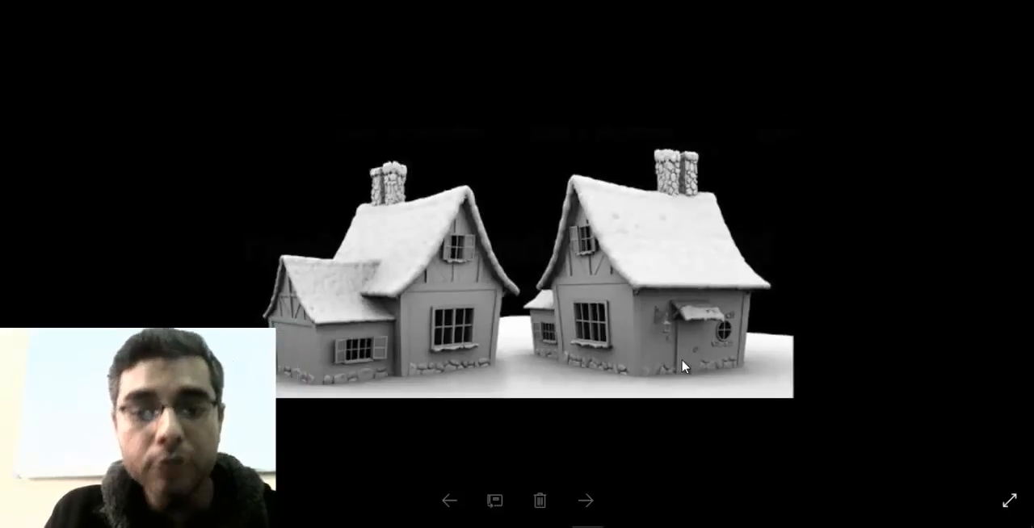
pyautogui.scroll(-1, 679, 368)
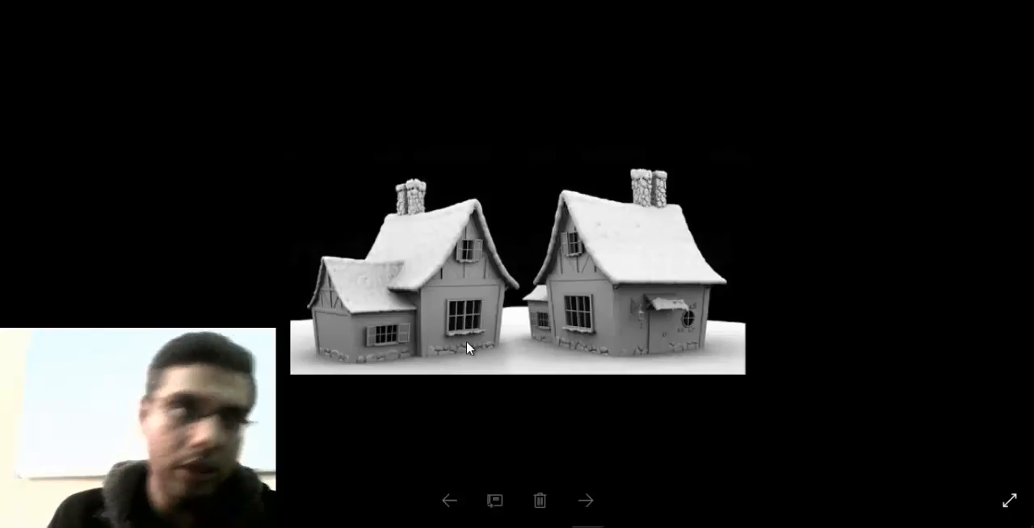
pyautogui.press('super+Tab')
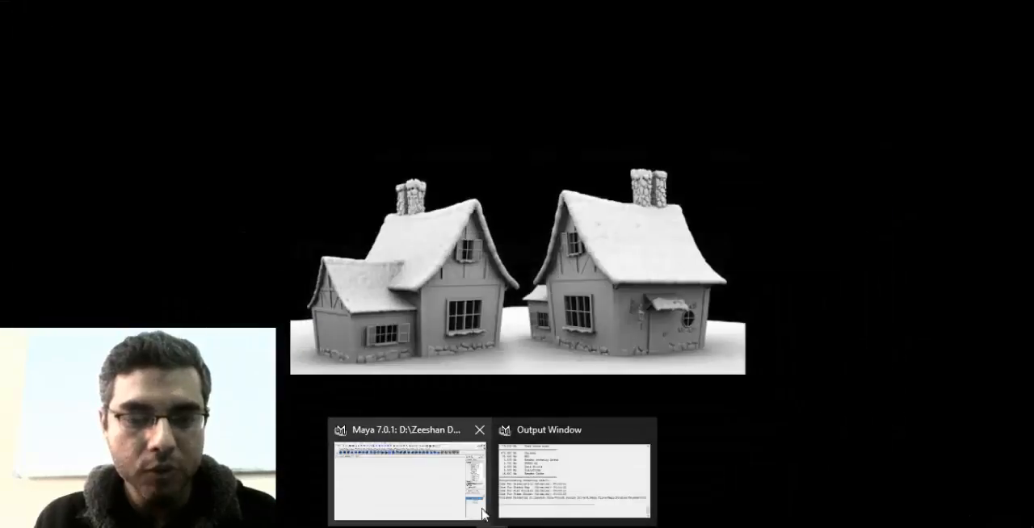
pyautogui.click(431, 504)
# Move the thin bar under the porch window's frame to X 0.975, Y 2.807 and set its X scale to 0.687
pyautogui.keyDown('alt'); pyautogui.moveTo(388, 383); pyautogui.dragTo(516, 386); pyautogui.keyUp('alt')
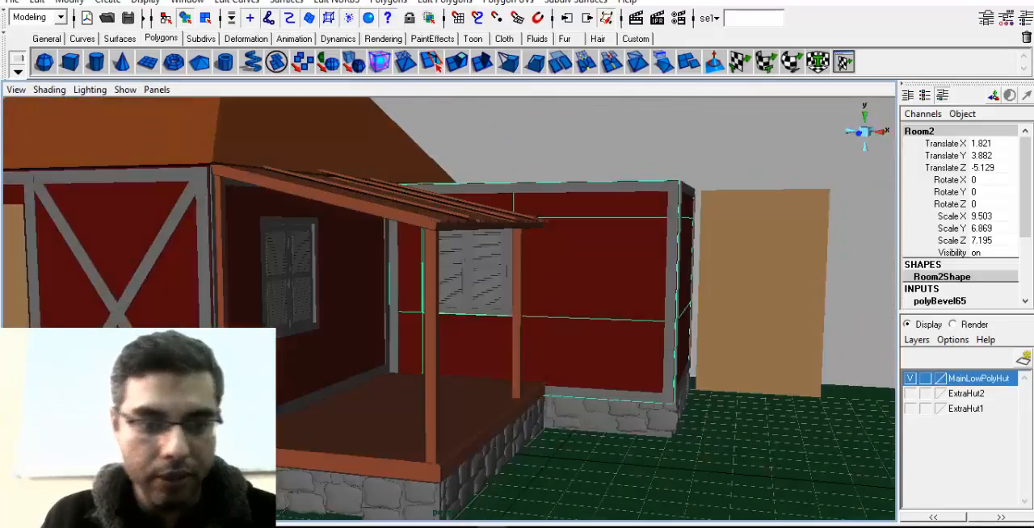
pyautogui.keyDown('alt'); pyautogui.moveTo(339, 386); pyautogui.dragTo(412, 394, button='right'); pyautogui.keyUp('alt')
pyautogui.keyDown('alt'); pyautogui.moveTo(412, 395); pyautogui.dragTo(313, 385); pyautogui.keyUp('alt')
pyautogui.keyDown('alt'); pyautogui.moveTo(313, 385); pyautogui.dragTo(427, 367, button='right'); pyautogui.keyUp('alt')
pyautogui.keyDown('alt'); pyautogui.moveTo(426, 366); pyautogui.dragTo(510, 363, button='middle'); pyautogui.keyUp('alt')
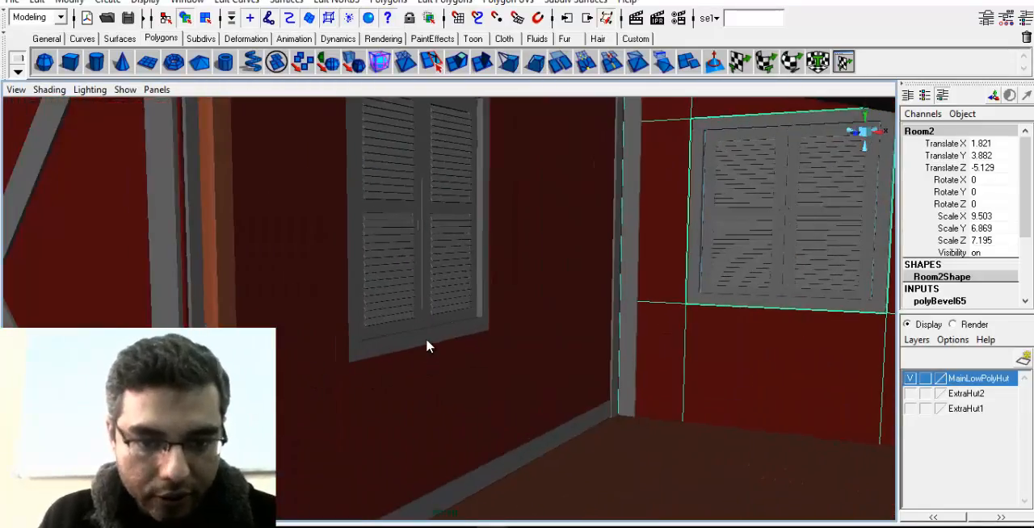
pyautogui.click(427, 341)
pyautogui.keyDown('alt'); pyautogui.moveTo(420, 390); pyautogui.dragTo(354, 394); pyautogui.keyUp('alt')
pyautogui.keyDown('alt'); pyautogui.moveTo(410, 370); pyautogui.dragTo(426, 377); pyautogui.keyUp('alt')
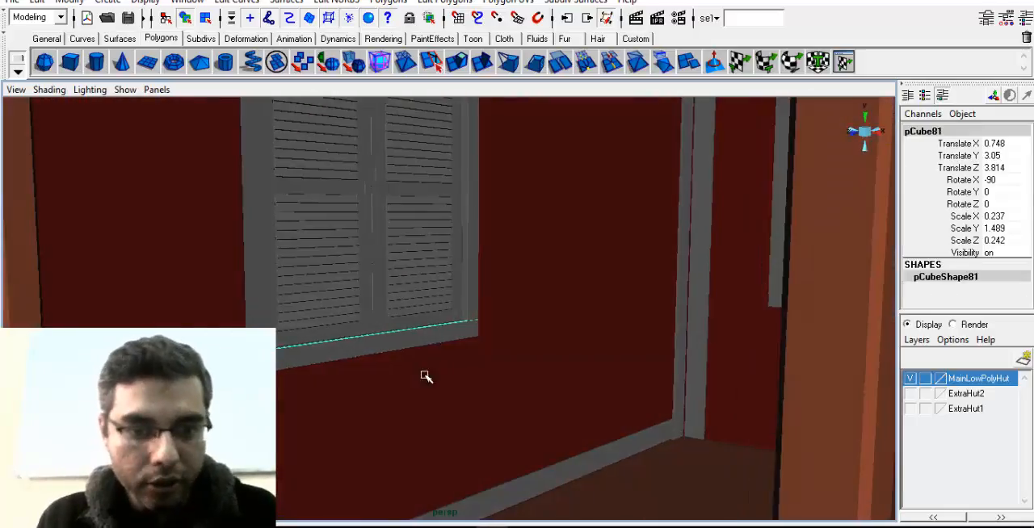
pyautogui.press('w')
pyautogui.moveTo(352, 355); pyautogui.dragTo(413, 369)
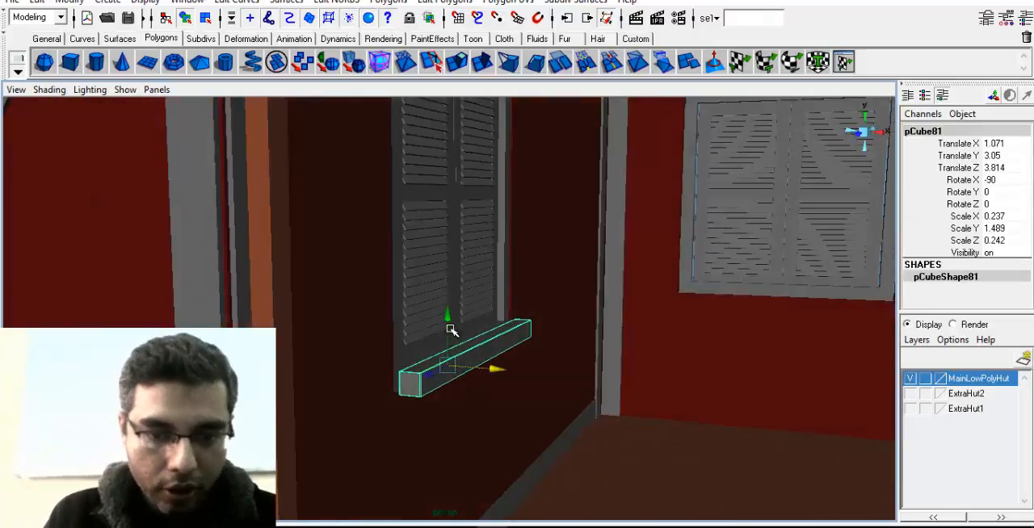
pyautogui.moveTo(449, 321); pyautogui.dragTo(448, 338)
pyautogui.moveTo(490, 389); pyautogui.dragTo(522, 390)
pyautogui.moveTo(505, 299); pyautogui.dragTo(507, 321, button='right')
pyautogui.keyDown('alt'); pyautogui.moveTo(506, 321); pyautogui.dragTo(531, 269); pyautogui.keyUp('alt')
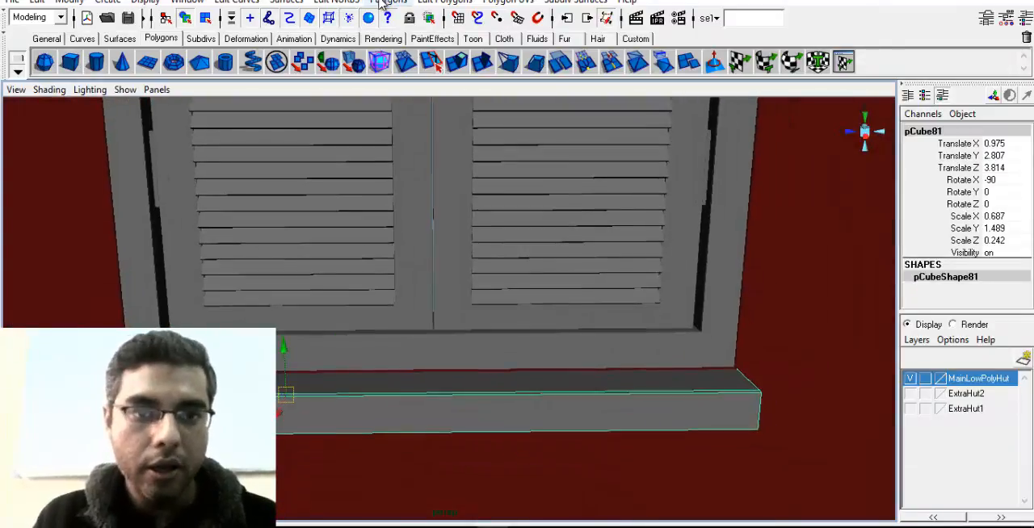
# Divide the window's sill bar into four sections along its length by inserting three cuts with the Split Edge Ring Tool
pyautogui.click(444, 2)
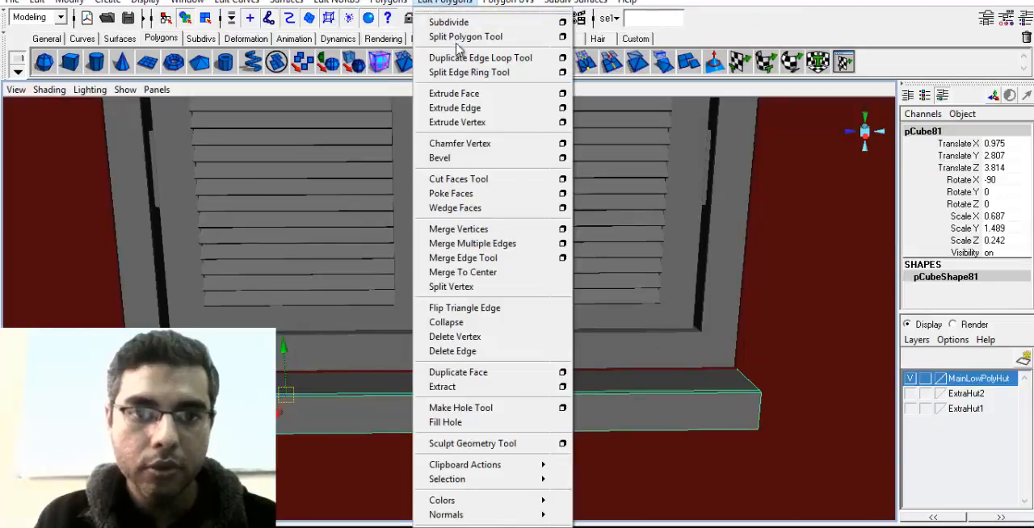
pyautogui.click(468, 71)
pyautogui.click(375, 397)
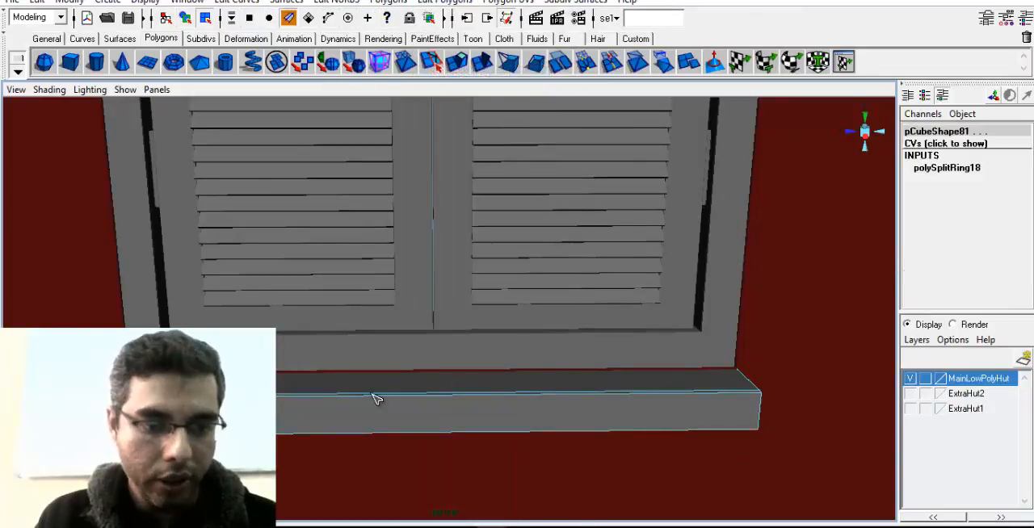
pyautogui.click(405, 396)
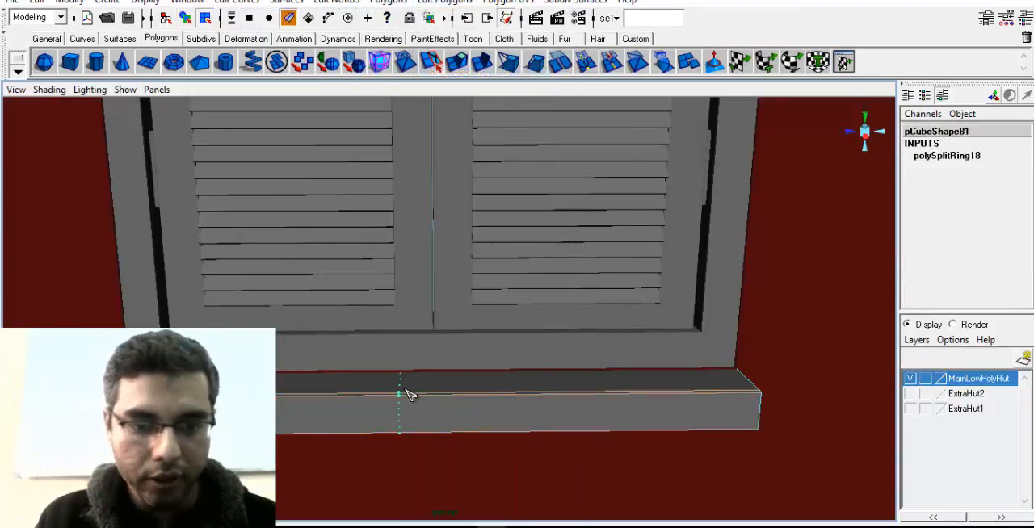
pyautogui.click(593, 398)
pyautogui.keyDown('alt'); pyautogui.moveTo(437, 395); pyautogui.dragTo(454, 417); pyautogui.keyUp('alt')
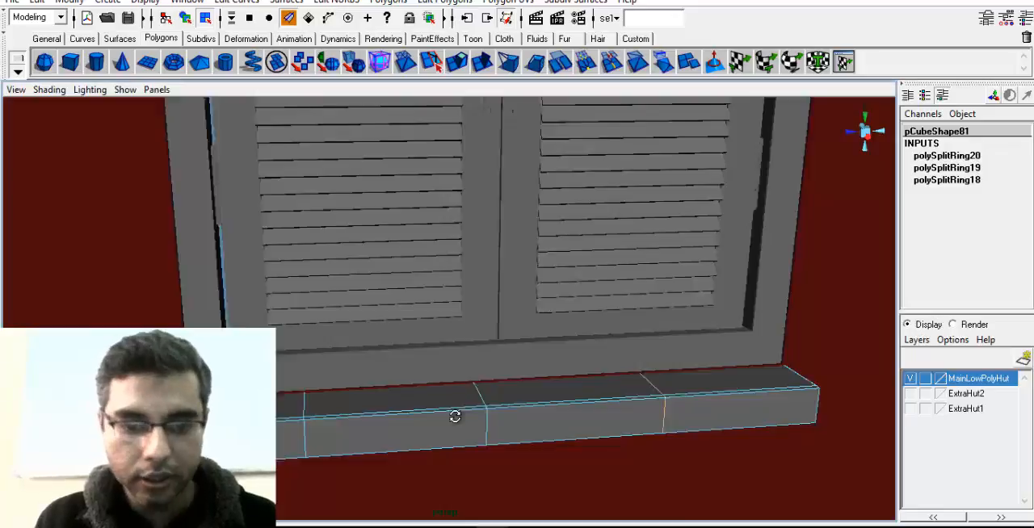
# Select the sill bar's four top faces and turn off Keep Faces Together
pyautogui.keyDown('alt'); pyautogui.moveTo(454, 418); pyautogui.dragTo(549, 335, button='right'); pyautogui.keyUp('alt')
pyautogui.keyDown('alt'); pyautogui.moveTo(391, 412); pyautogui.dragTo(418, 427); pyautogui.keyUp('alt')
pyautogui.click(334, 414)
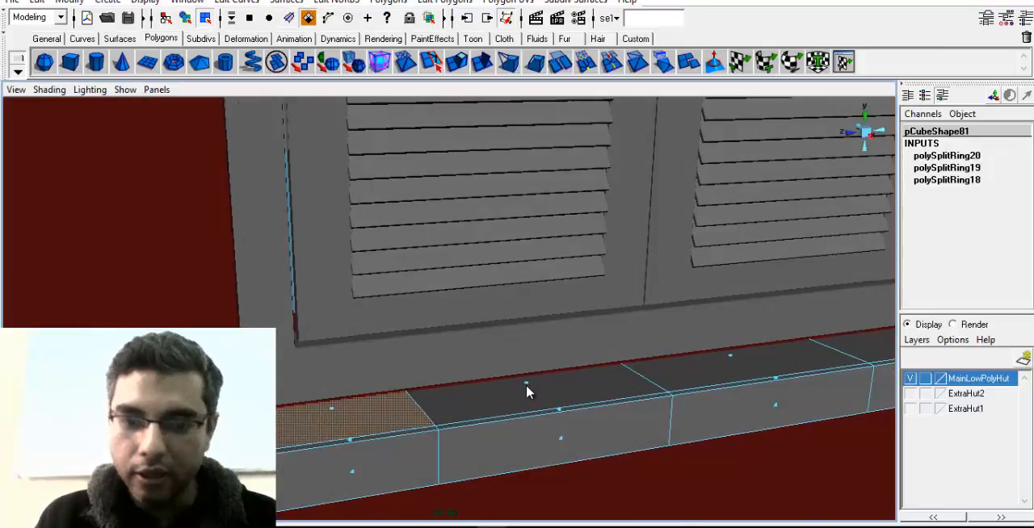
pyautogui.keyDown('shift'); pyautogui.click(533, 391); pyautogui.keyUp('shift')
pyautogui.keyDown('shift'); pyautogui.click(732, 360); pyautogui.keyUp('shift')
pyautogui.keyDown('alt'); pyautogui.moveTo(796, 364); pyautogui.dragTo(743, 373); pyautogui.keyUp('alt')
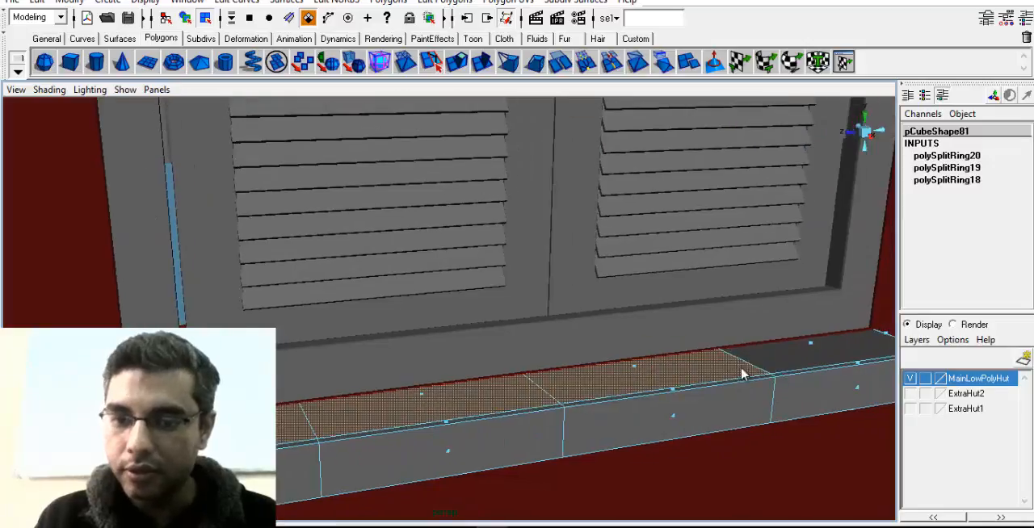
pyautogui.keyDown('shift'); pyautogui.click(812, 349); pyautogui.keyUp('shift')
pyautogui.keyDown('alt'); pyautogui.moveTo(685, 395); pyautogui.dragTo(606, 387); pyautogui.keyUp('alt')
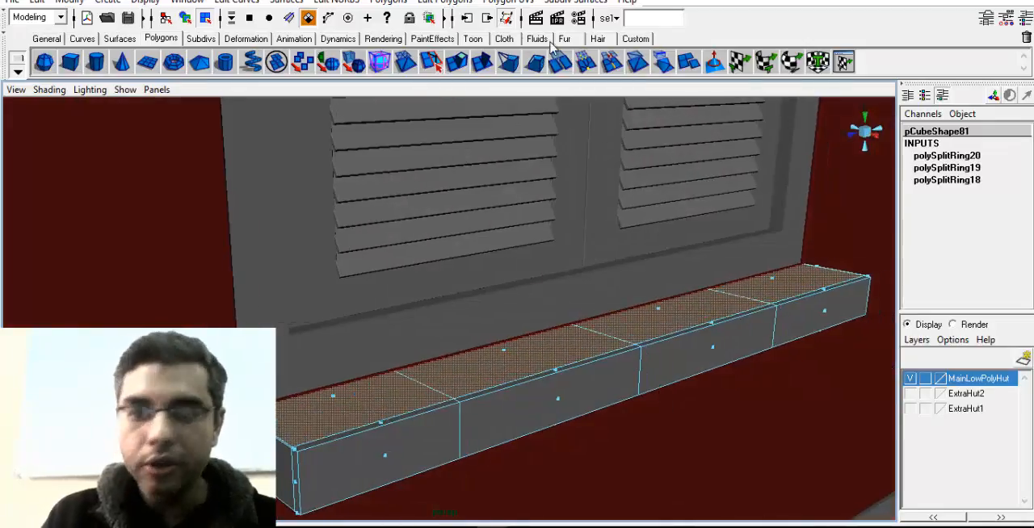
pyautogui.click(388, 3)
pyautogui.moveTo(444, 316)
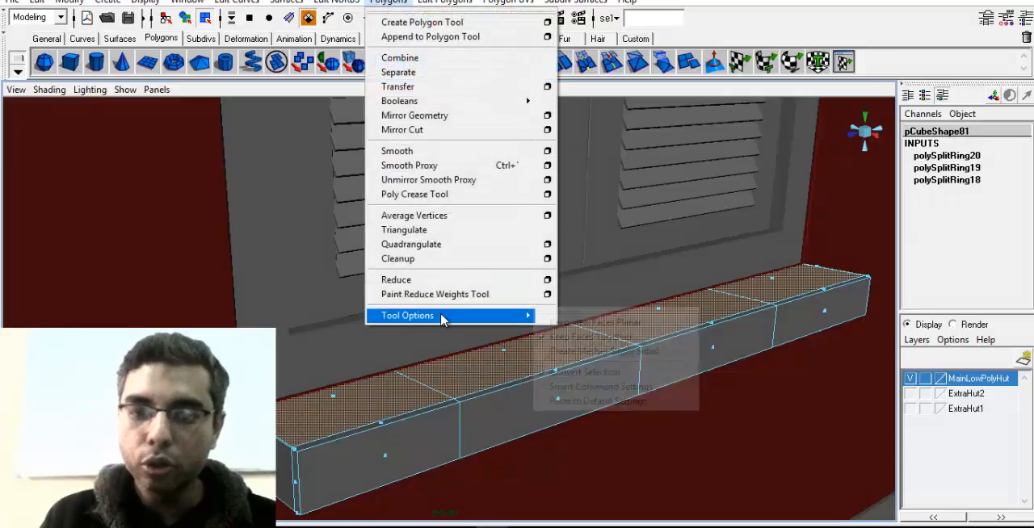
pyautogui.click(578, 343)
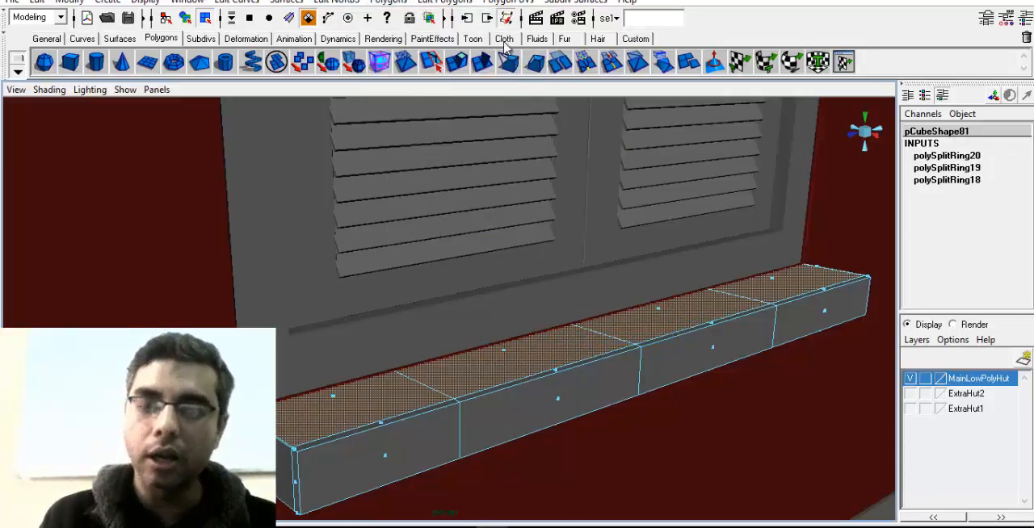
# Extrude the four top faces individually and scale them inward to leave a thin rim around each section
pyautogui.click(422, 3)
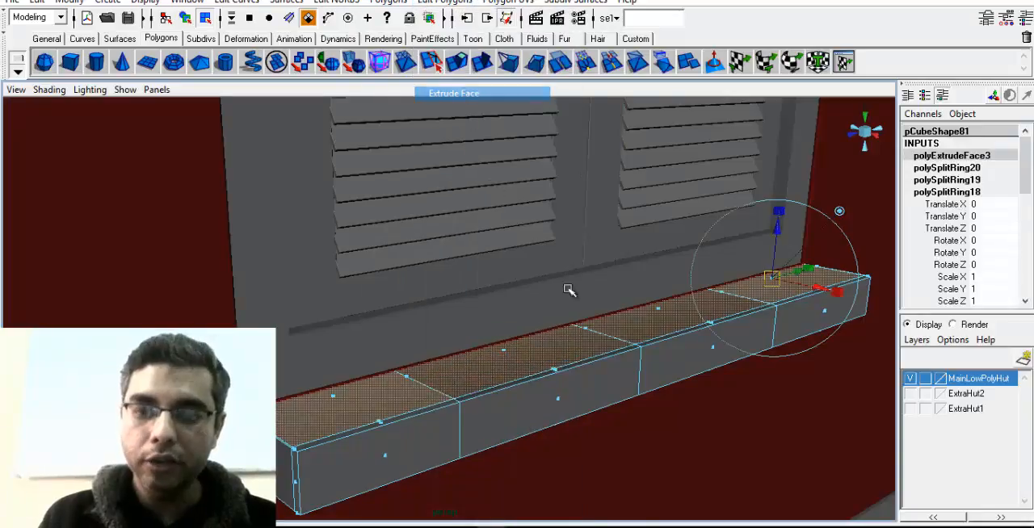
pyautogui.click(471, 94)
pyautogui.click(782, 213)
pyautogui.keyDown('alt'); pyautogui.moveTo(678, 347); pyautogui.dragTo(635, 380); pyautogui.keyUp('alt')
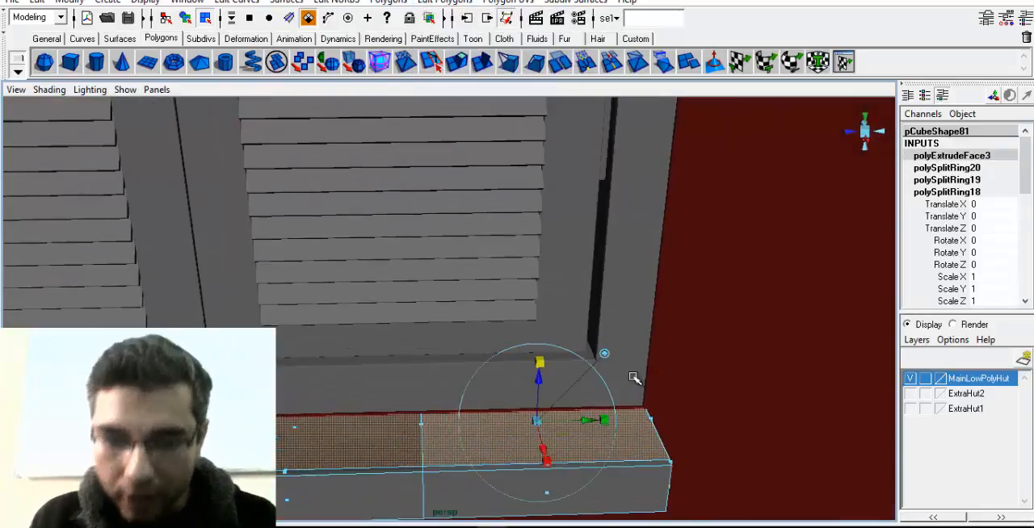
pyautogui.keyDown('alt'); pyautogui.moveTo(635, 380); pyautogui.dragTo(664, 300, button='middle'); pyautogui.keyUp('alt')
pyautogui.click(568, 340)
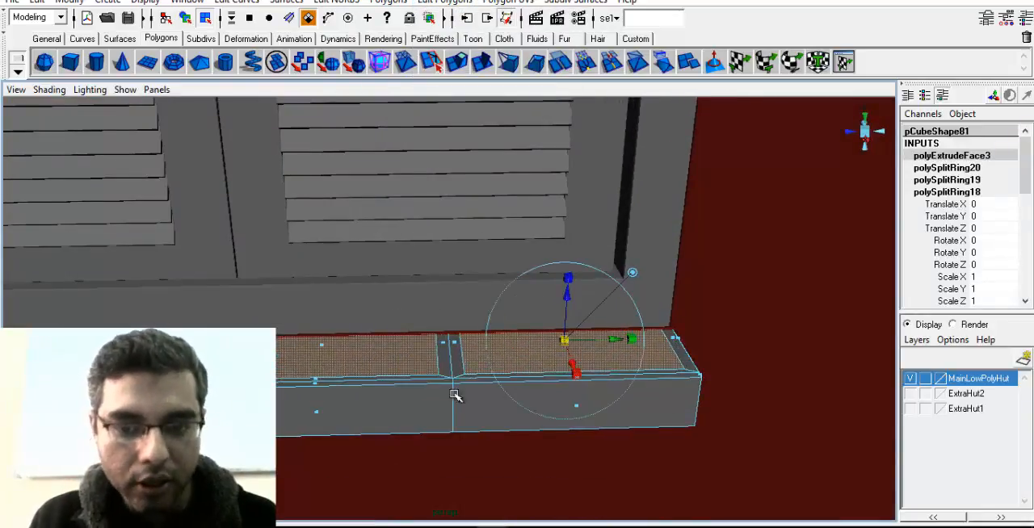
pyautogui.keyDown('alt'); pyautogui.moveTo(455, 397); pyautogui.dragTo(617, 374); pyautogui.keyUp('alt')
pyautogui.keyDown('alt'); pyautogui.moveTo(674, 330); pyautogui.dragTo(579, 384); pyautogui.keyUp('alt')
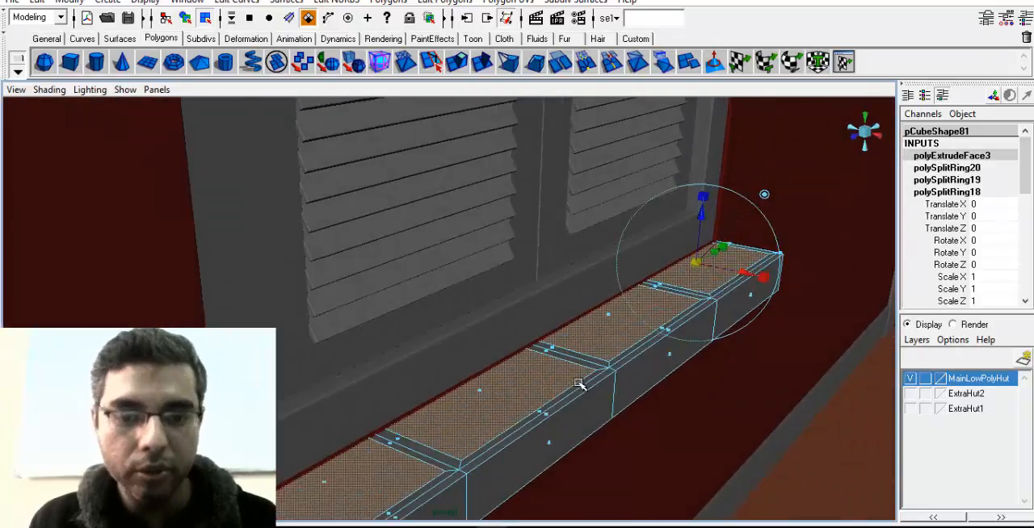
# Extrude the four inset faces again and push them down into the bar to hollow out separate compartments
pyautogui.click(444, 2)
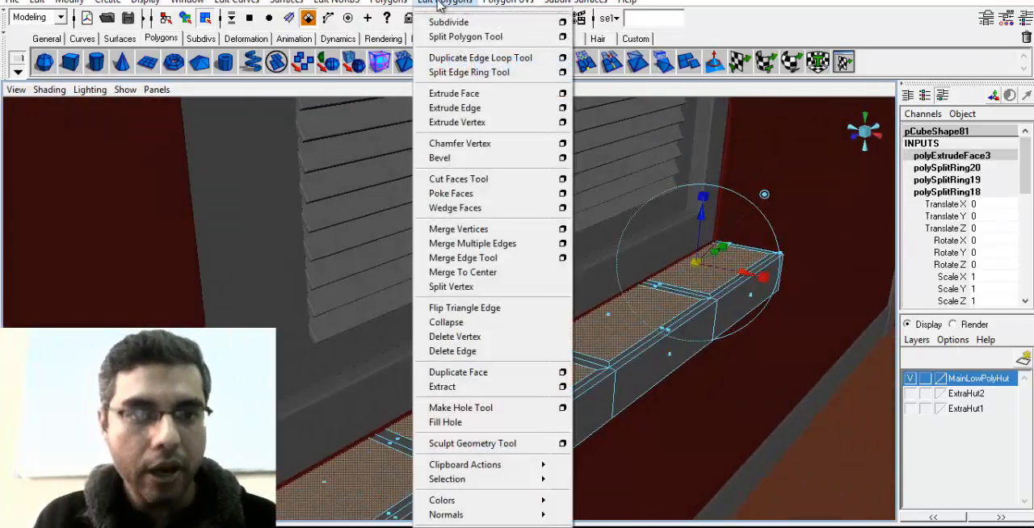
pyautogui.click(483, 94)
pyautogui.moveTo(702, 216); pyautogui.dragTo(699, 250)
pyautogui.moveTo(604, 316)
pyautogui.keyDown('alt'); pyautogui.mouseDown()
pyautogui.moveTo(679, 263)
pyautogui.moveTo(719, 208)
pyautogui.moveTo(680, 266)
pyautogui.mouseUp(); pyautogui.keyUp('alt')
pyautogui.press('4')
pyautogui.moveTo(677, 231); pyautogui.dragTo(676, 242)
pyautogui.press('5')
pyautogui.keyDown('alt'); pyautogui.moveTo(608, 291); pyautogui.dragTo(625, 325); pyautogui.keyUp('alt')
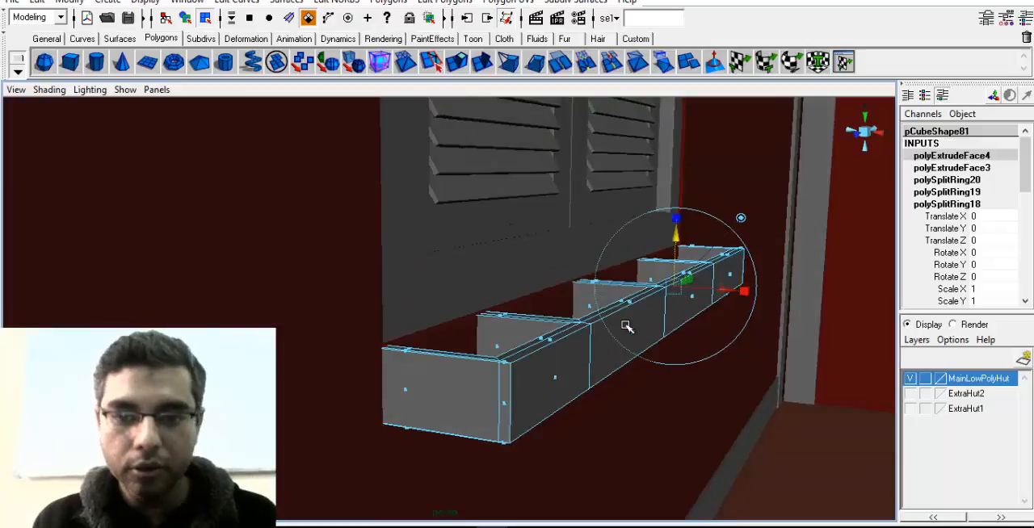
# Return to object selection, deselect the compartmented sill box, and examine it below the window from around the porch
pyautogui.moveTo(623, 299); pyautogui.dragTo(678, 277, button='right')
pyautogui.keyDown('alt'); pyautogui.moveTo(630, 327); pyautogui.dragTo(695, 424); pyautogui.keyUp('alt')
pyautogui.press('w')
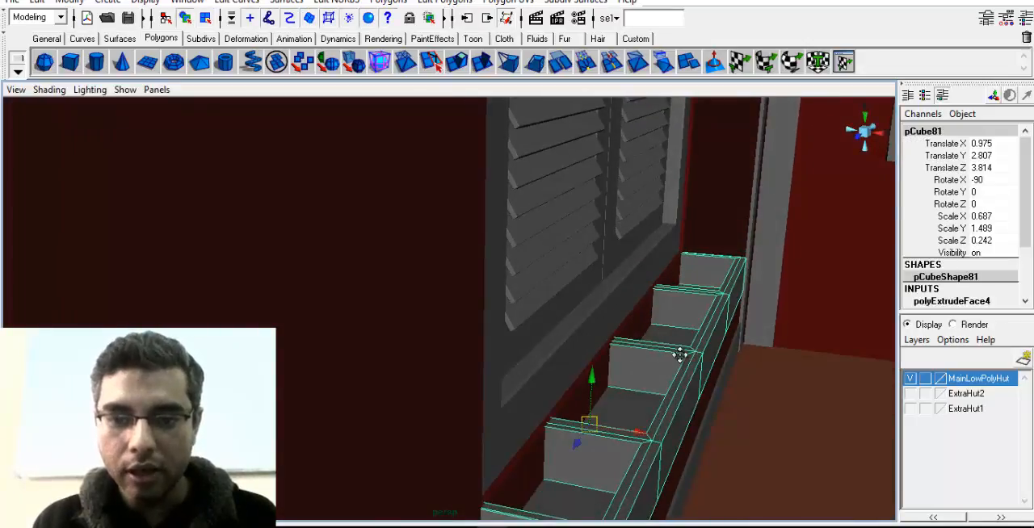
pyautogui.keyDown('alt'); pyautogui.moveTo(675, 351); pyautogui.dragTo(533, 381); pyautogui.keyUp('alt')
pyautogui.keyDown('alt'); pyautogui.moveTo(533, 382); pyautogui.dragTo(266, 376, button='right'); pyautogui.keyUp('alt')
pyautogui.keyDown('alt'); pyautogui.moveTo(267, 377); pyautogui.dragTo(368, 375); pyautogui.keyUp('alt')
pyautogui.click(48, 253)
pyautogui.keyDown('alt'); pyautogui.moveTo(529, 362); pyautogui.dragTo(646, 362); pyautogui.keyUp('alt')
pyautogui.keyDown('alt'); pyautogui.moveTo(653, 306); pyautogui.dragTo(549, 306, button='right'); pyautogui.keyUp('alt')
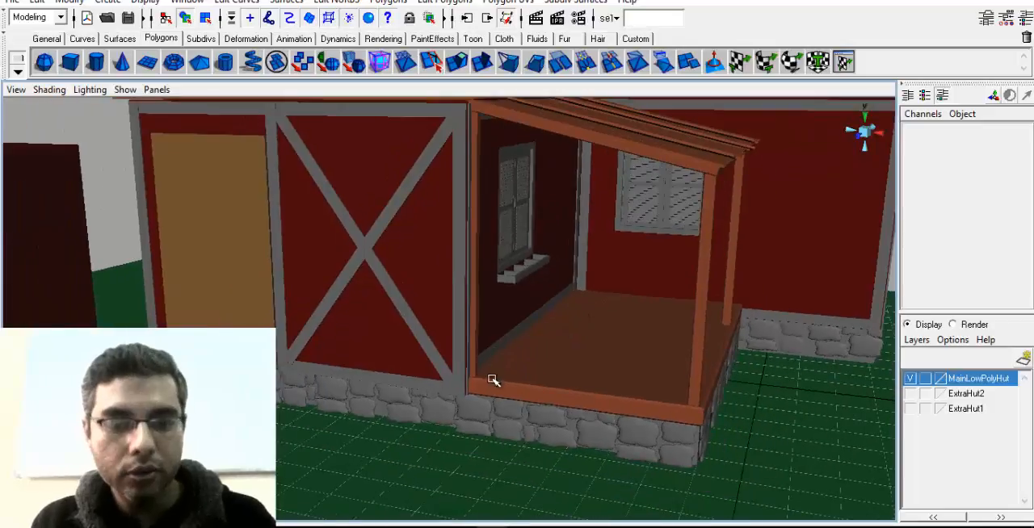
# Examine the detailed hut's porch, windows and roof from around the corner, and check the village house reference image
pyautogui.keyDown('alt'); pyautogui.moveTo(496, 411); pyautogui.dragTo(615, 369); pyautogui.keyUp('alt')
pyautogui.click(458, 403)
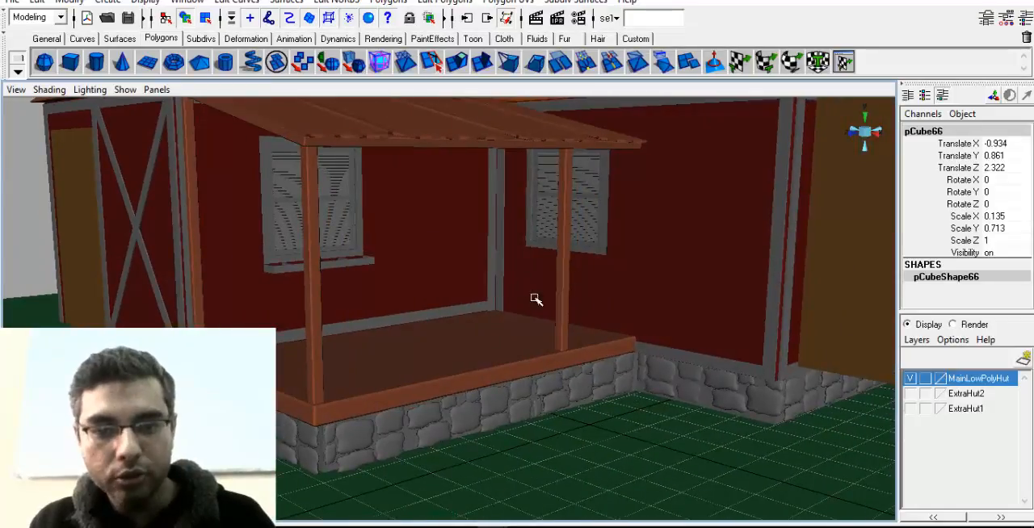
pyautogui.keyDown('alt'); pyautogui.moveTo(555, 321); pyautogui.dragTo(407, 347); pyautogui.keyUp('alt')
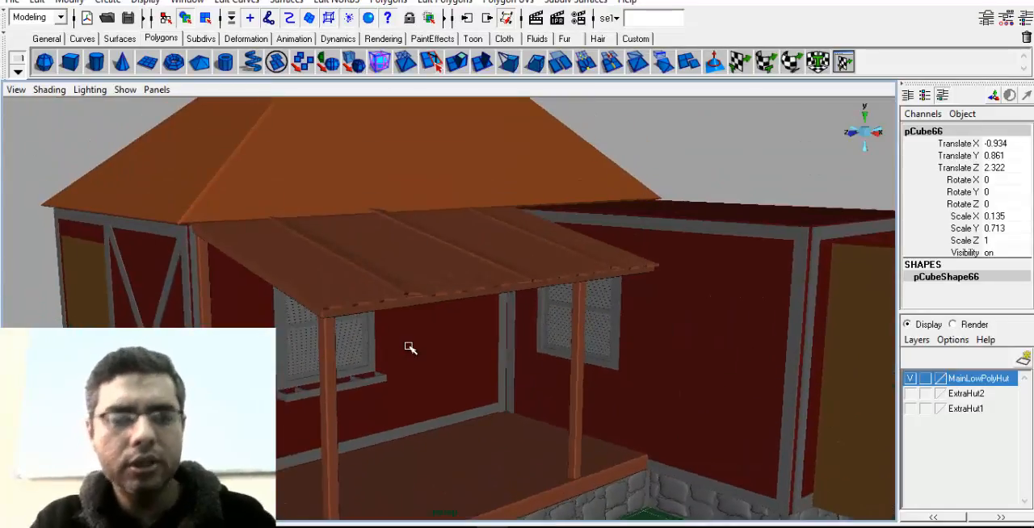
pyautogui.scroll(-5, 416, 347)
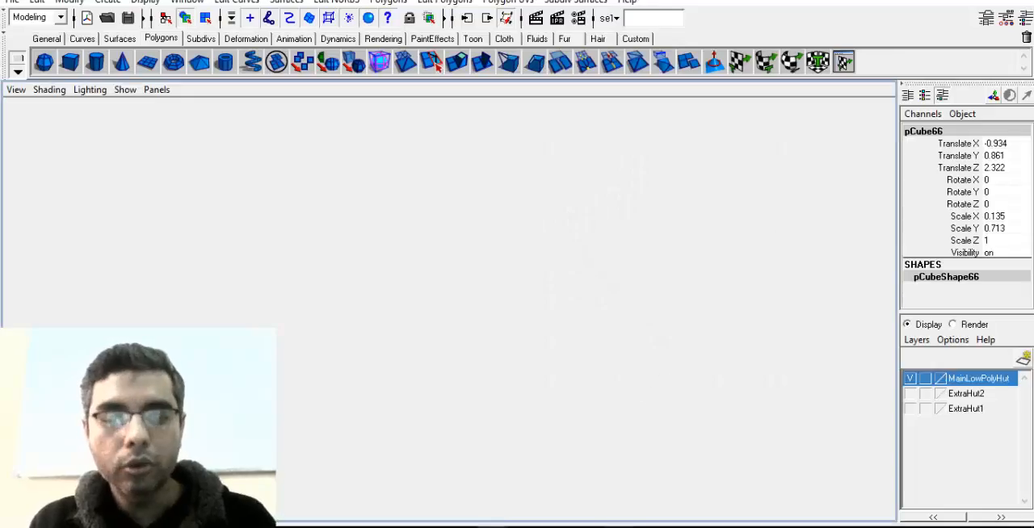
pyautogui.click(754, 494)
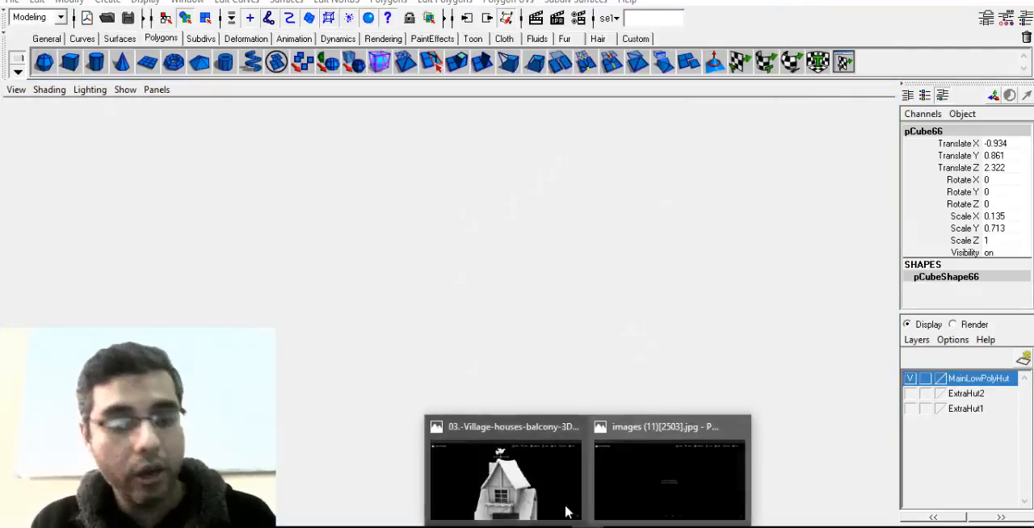
pyautogui.click(566, 511)
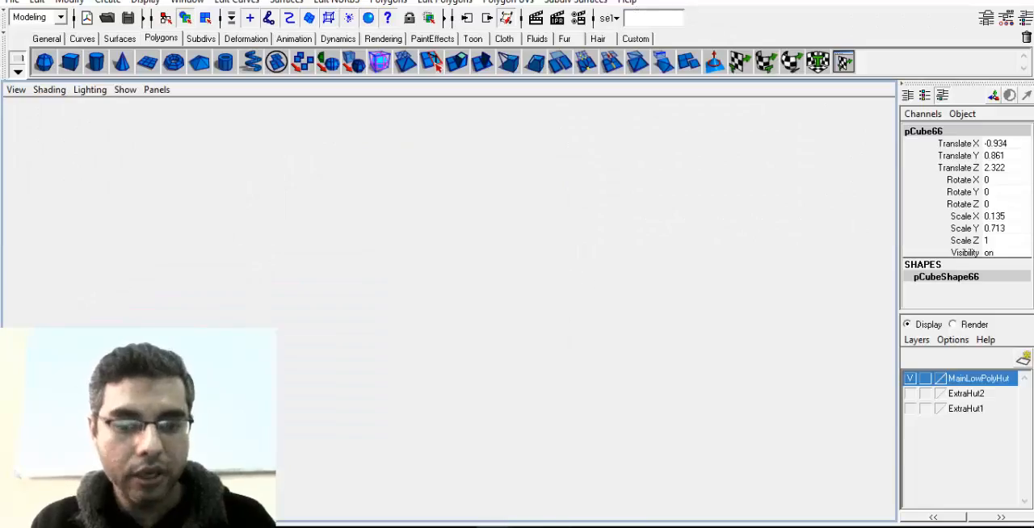
pyautogui.click(491, 526)
pyautogui.click(475, 495)
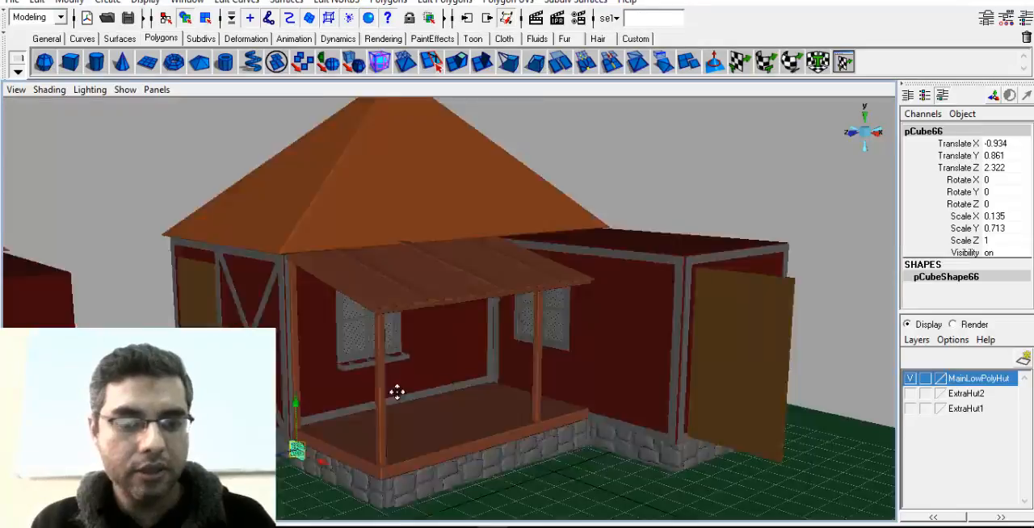
# Deselect everything, frame the original low-poly hut, render it, and keep the image in the render window for comparison
pyautogui.keyDown('alt'); pyautogui.moveTo(395, 393); pyautogui.dragTo(538, 393); pyautogui.keyUp('alt')
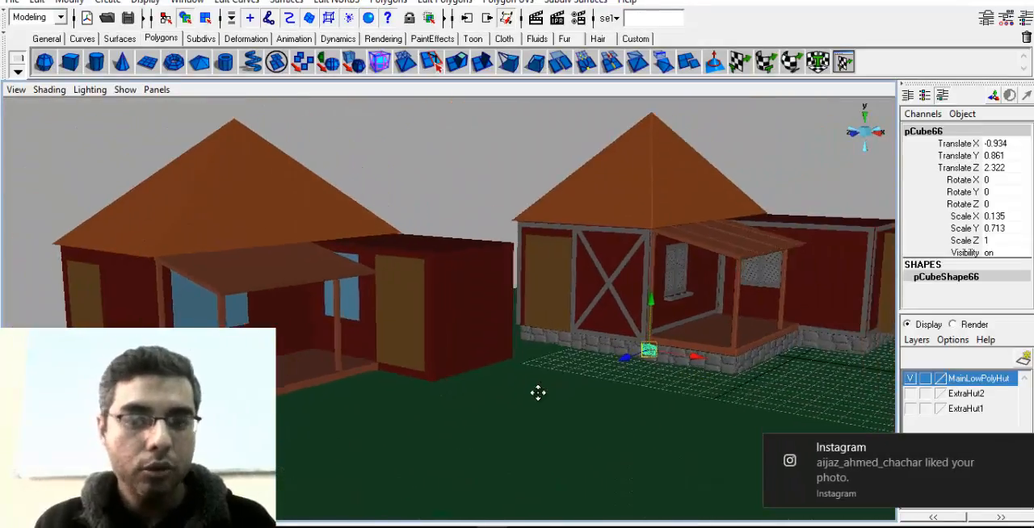
pyautogui.click(491, 193)
pyautogui.keyDown('alt'); pyautogui.moveTo(577, 231); pyautogui.dragTo(514, 265); pyautogui.keyUp('alt')
pyautogui.click(1020, 450)
pyautogui.keyDown('alt'); pyautogui.moveTo(531, 330); pyautogui.dragTo(771, 318); pyautogui.keyUp('alt')
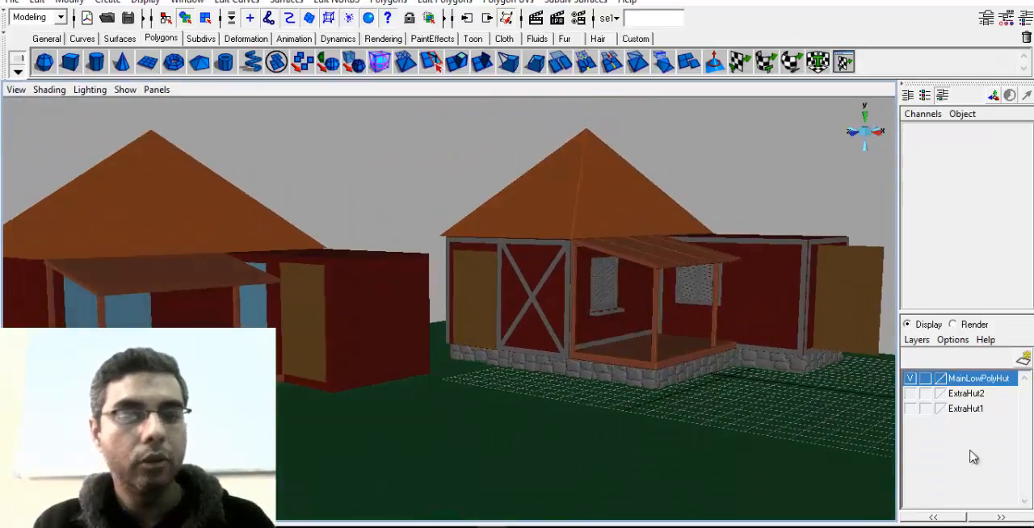
pyautogui.keyDown('alt'); pyautogui.moveTo(393, 319); pyautogui.dragTo(589, 331, button='middle'); pyautogui.keyUp('alt')
pyautogui.keyDown('alt'); pyautogui.moveTo(565, 343); pyautogui.dragTo(552, 389); pyautogui.keyUp('alt')
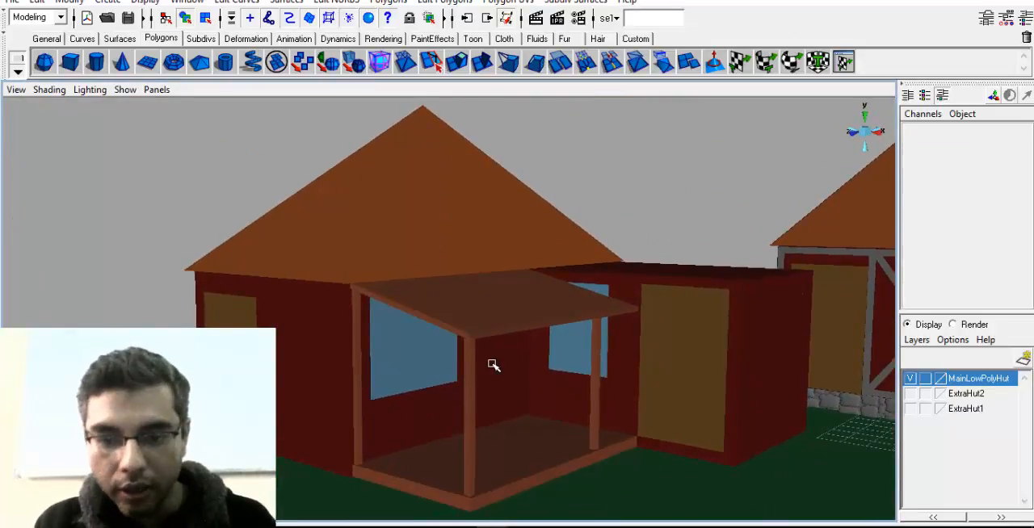
pyautogui.keyDown('alt'); pyautogui.moveTo(494, 365); pyautogui.dragTo(472, 347); pyautogui.keyUp('alt')
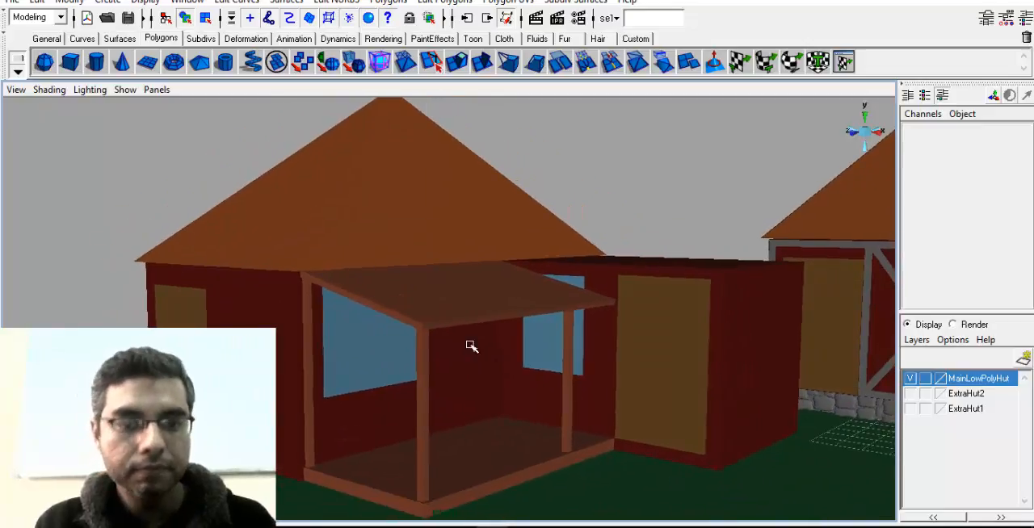
pyautogui.click(536, 19)
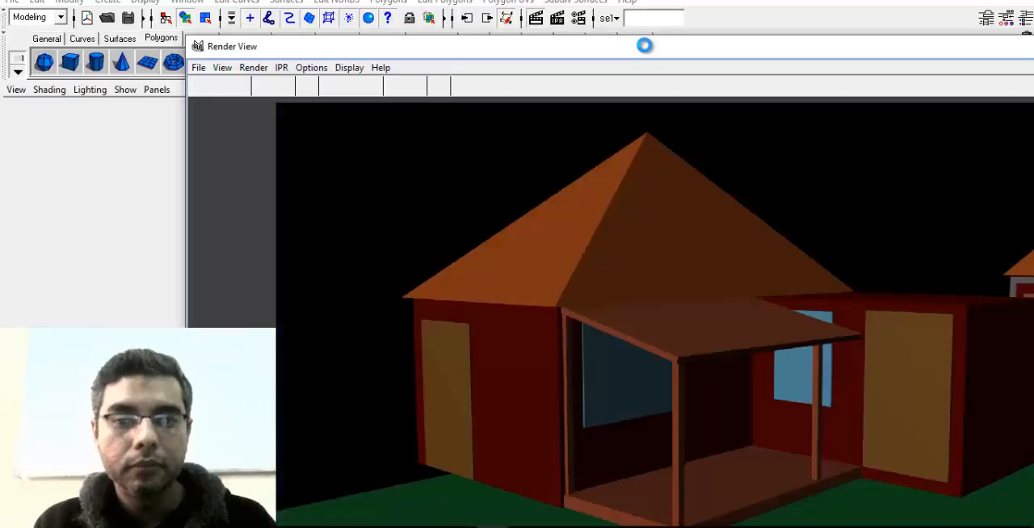
pyautogui.doubleClick(646, 47)
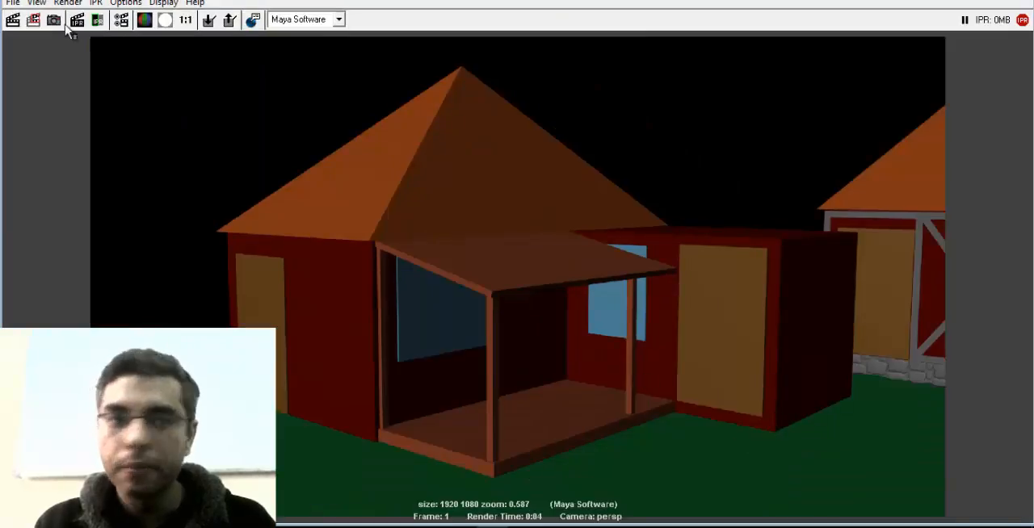
pyautogui.click(208, 20)
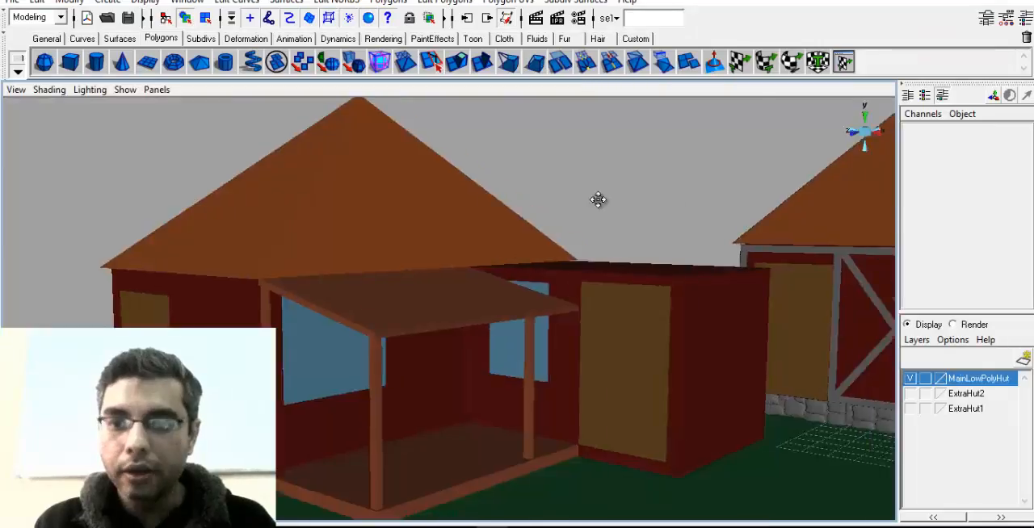
# Move the detached door onto the annex wall beside the detailed hut's porch, at about X 4.129 and Z -1.554
pyautogui.keyDown('alt'); pyautogui.moveTo(598, 201); pyautogui.dragTo(520, 346); pyautogui.keyUp('alt')
pyautogui.click(821, 338)
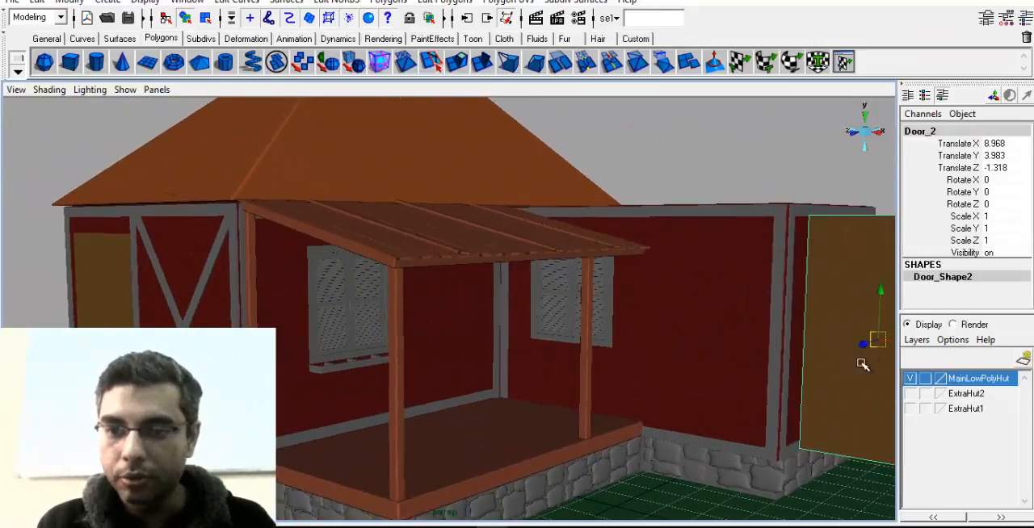
pyautogui.moveTo(886, 340); pyautogui.dragTo(697, 337)
pyautogui.hotkey('ctrl', 'z')
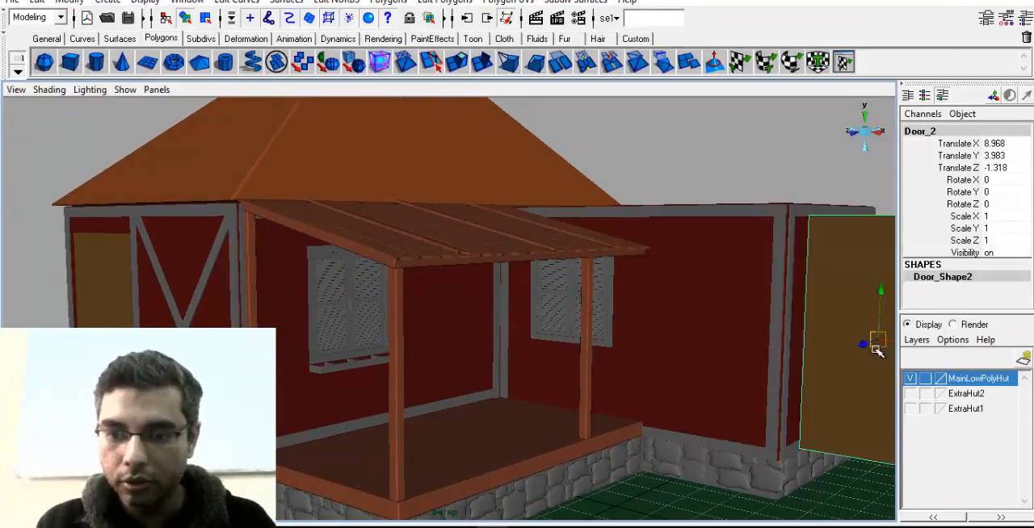
pyautogui.moveTo(854, 350); pyautogui.dragTo(747, 353)
pyautogui.moveTo(747, 353)
pyautogui.mouseDown(button='right')
pyautogui.moveTo(765, 354)
pyautogui.moveTo(852, 301)
pyautogui.mouseUp(button='right')
pyautogui.keyDown('alt'); pyautogui.moveTo(848, 305); pyautogui.dragTo(715, 333, button='right'); pyautogui.keyUp('alt')
pyautogui.moveTo(856, 339); pyautogui.dragTo(571, 362)
# Render the detailed hut from its porch corner and compare it with the kept low-poly render
pyautogui.moveTo(512, 325); pyautogui.dragTo(567, 425)
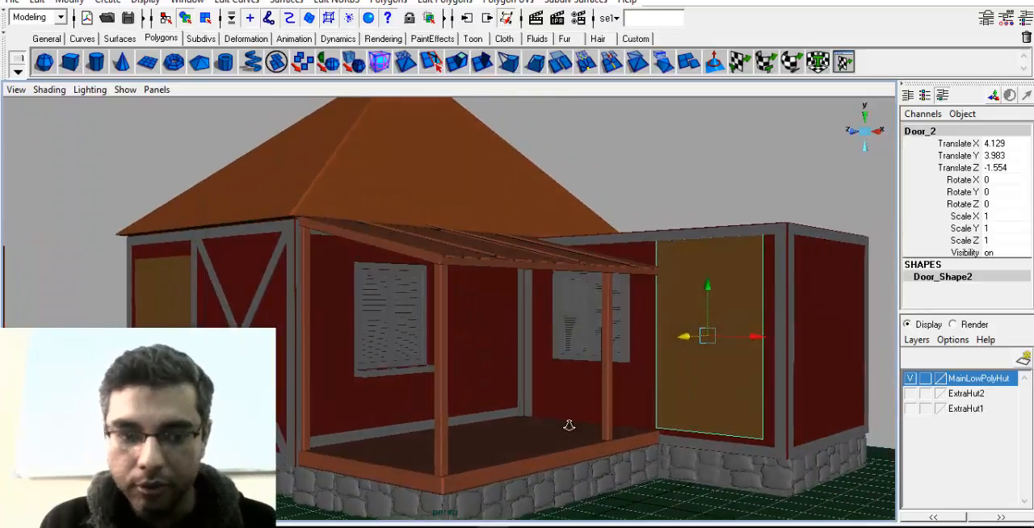
pyautogui.keyDown('alt'); pyautogui.moveTo(568, 425); pyautogui.dragTo(590, 407, button='right'); pyautogui.keyUp('alt')
pyautogui.click(536, 20)
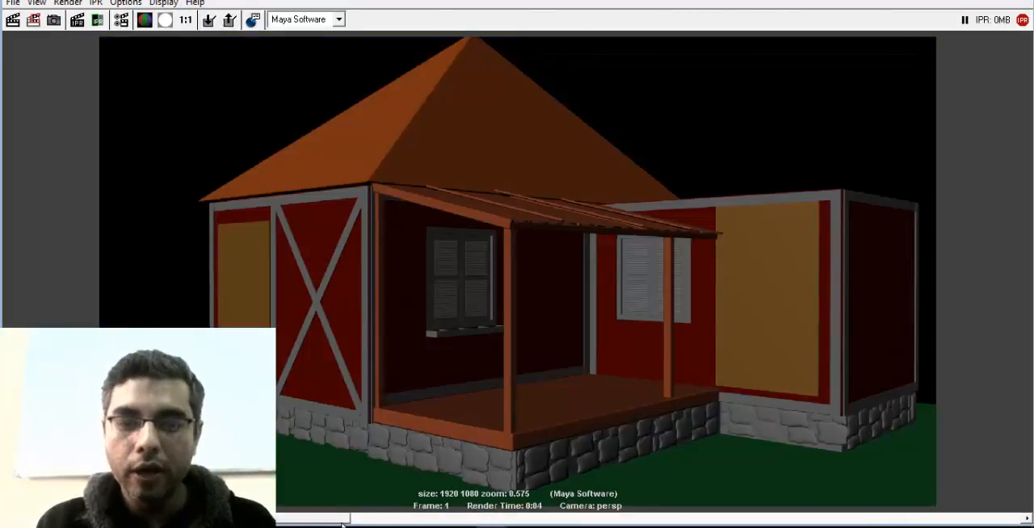
pyautogui.moveTo(547, 524); pyautogui.dragTo(666, 518)
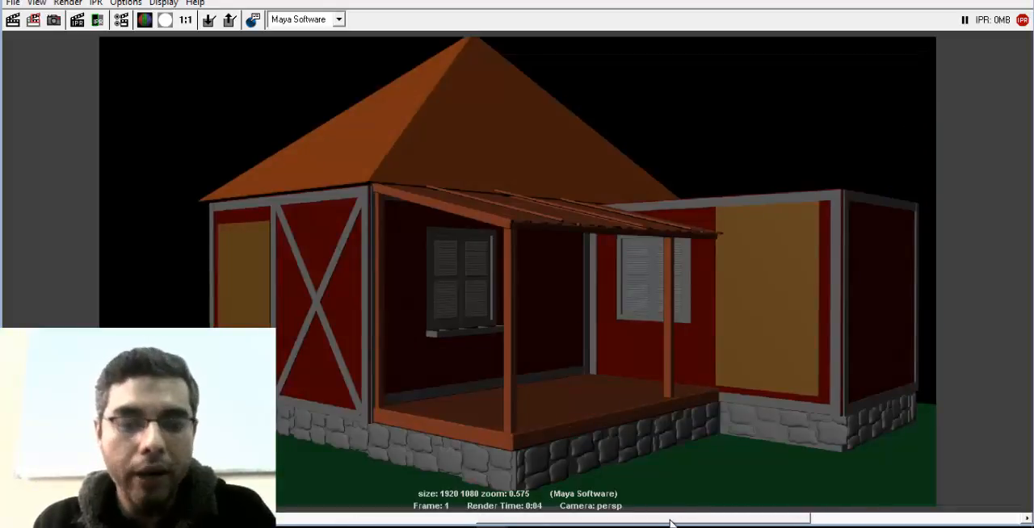
pyautogui.moveTo(671, 523); pyautogui.dragTo(754, 523)
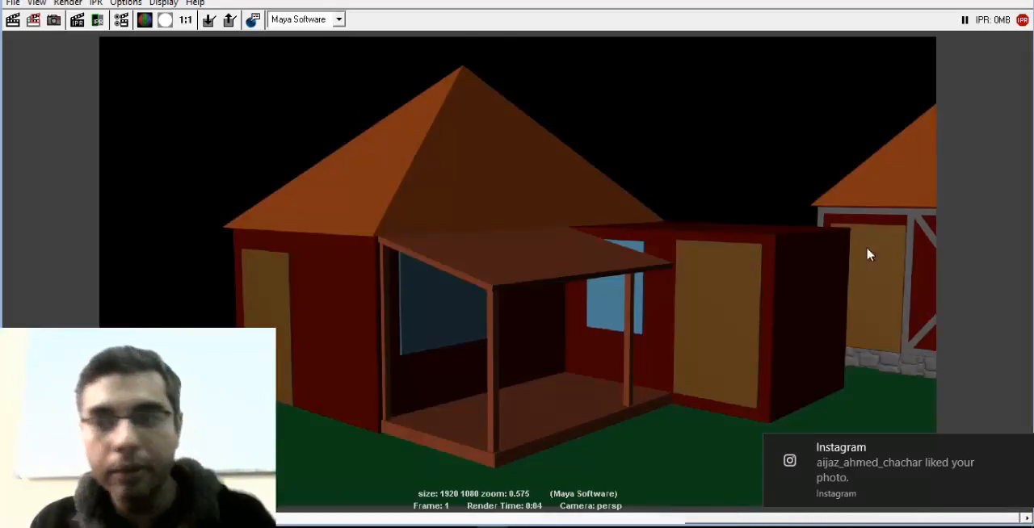
pyautogui.click(1019, 1)
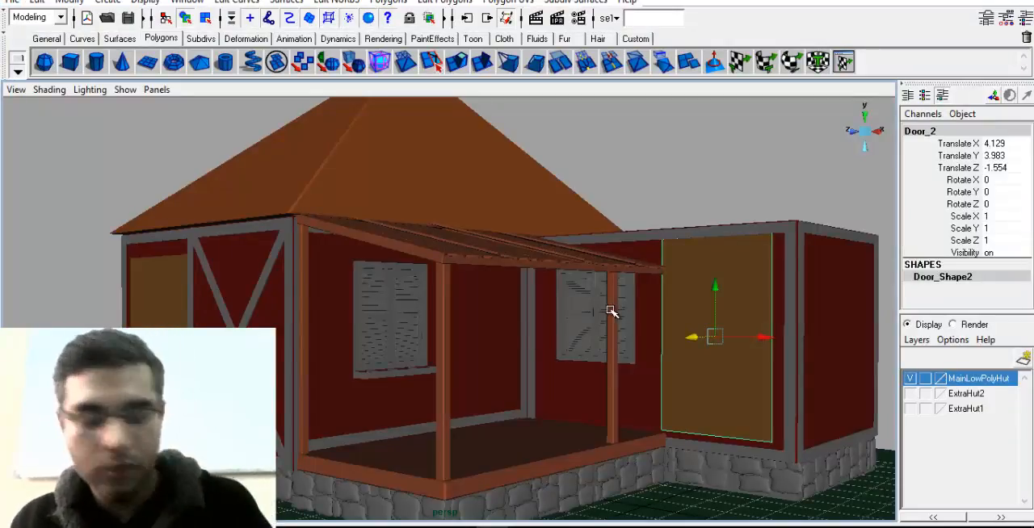
pyautogui.press('q')
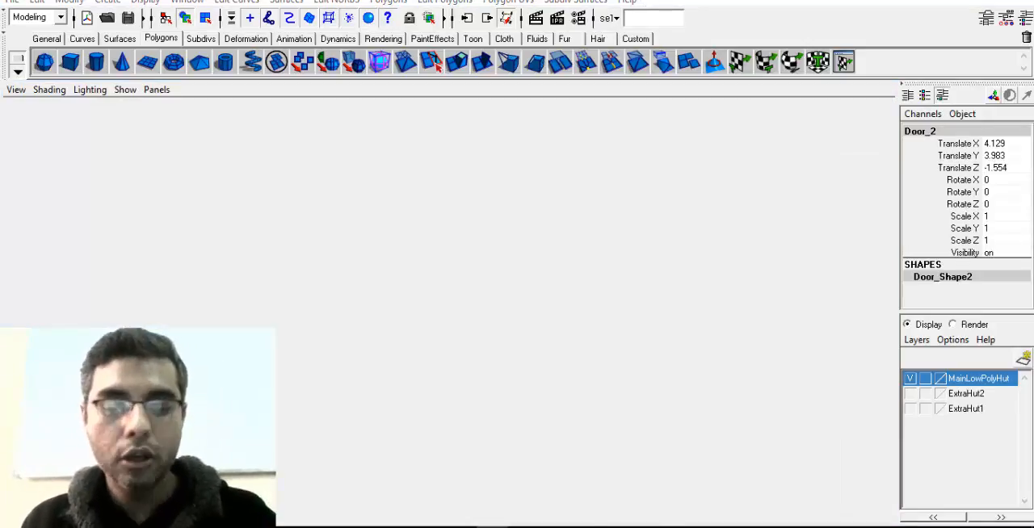
pyautogui.moveTo(491, 527)
pyautogui.click(439, 466)
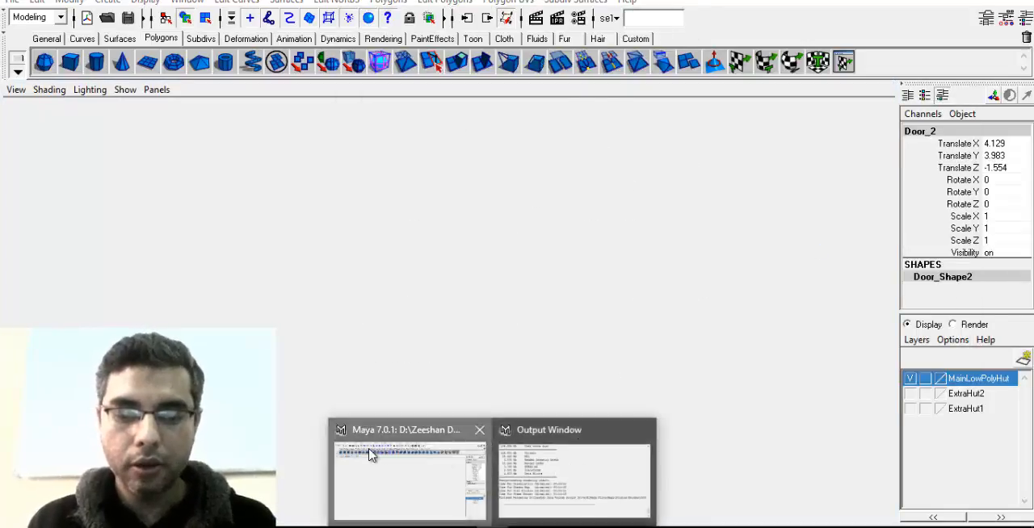
pyautogui.click(370, 456)
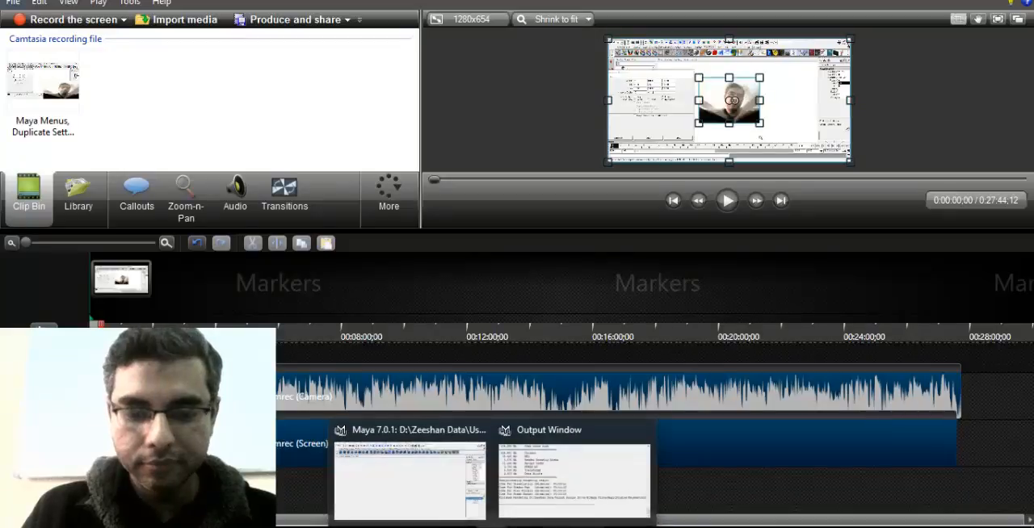
pyautogui.moveTo(491, 526)
pyautogui.click(945, 523)
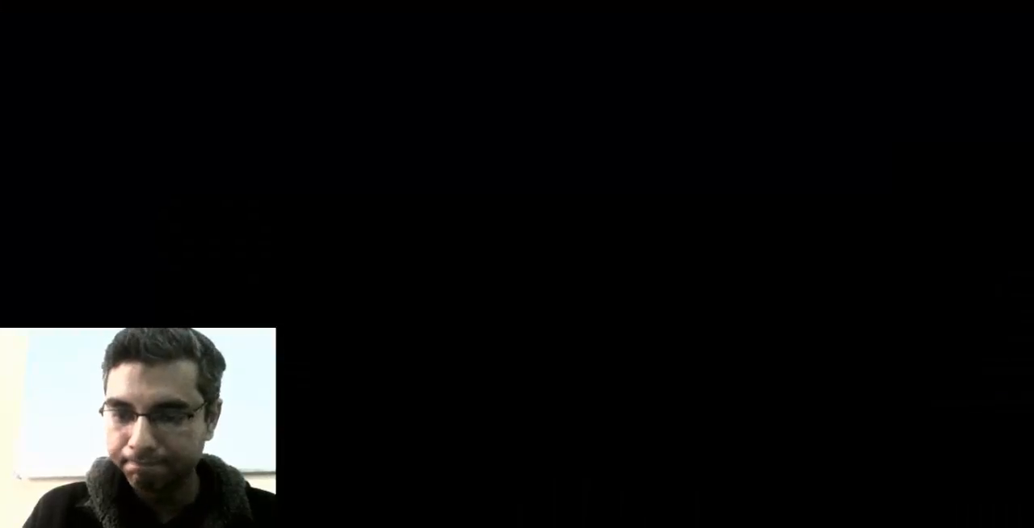